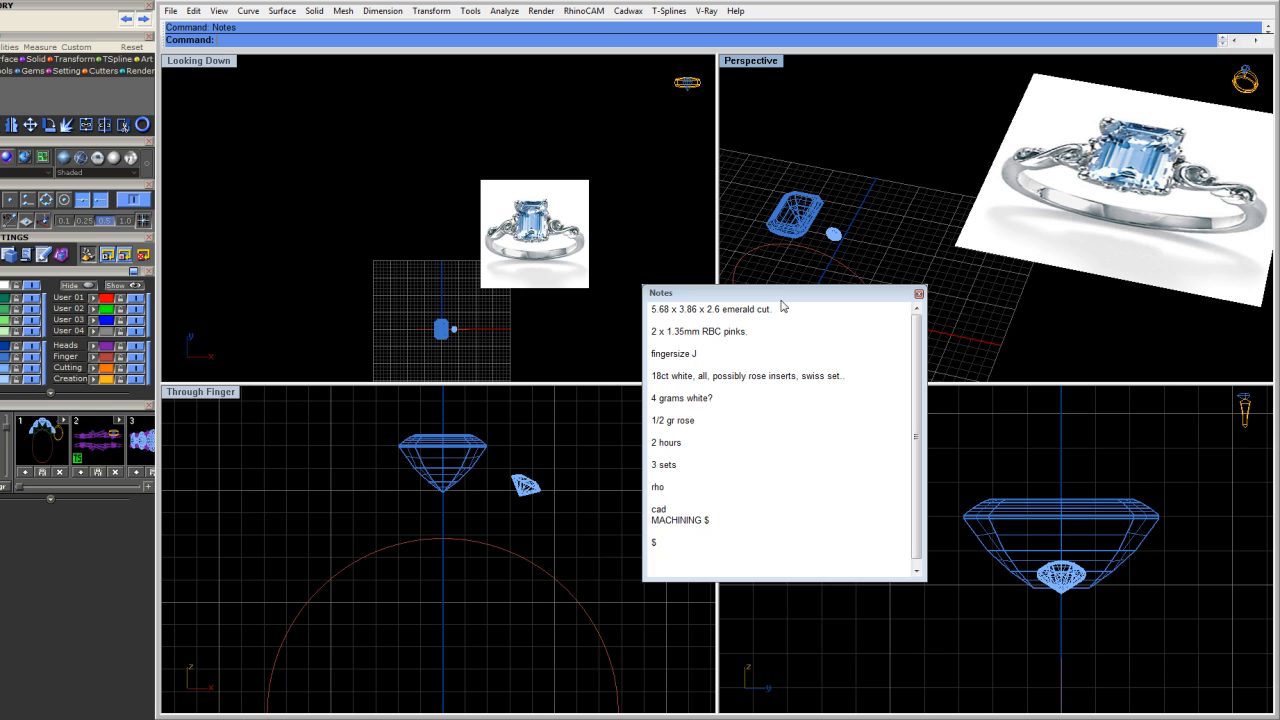
# Reposition the notes window clear of the views and shift the reference ring picture slightly in the Looking Down view
pyautogui.moveTo(786, 300); pyautogui.dragTo(749, 325)
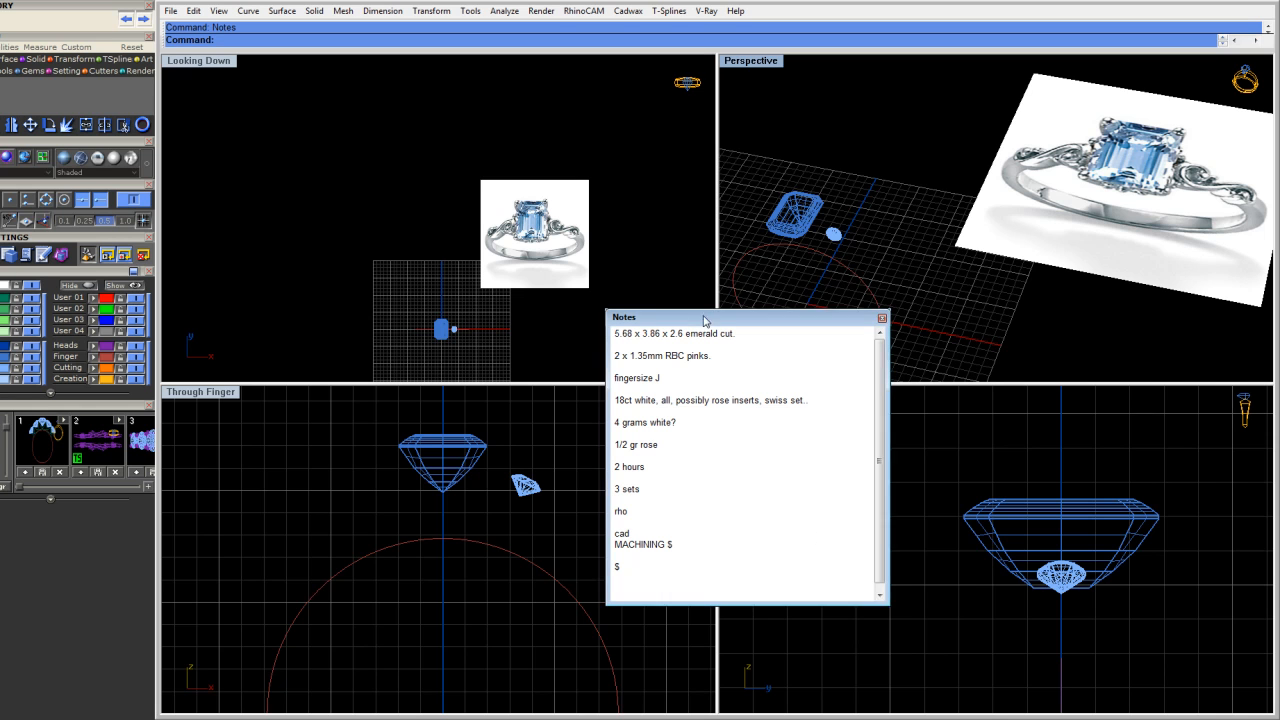
pyautogui.moveTo(702, 314); pyautogui.dragTo(710, 263)
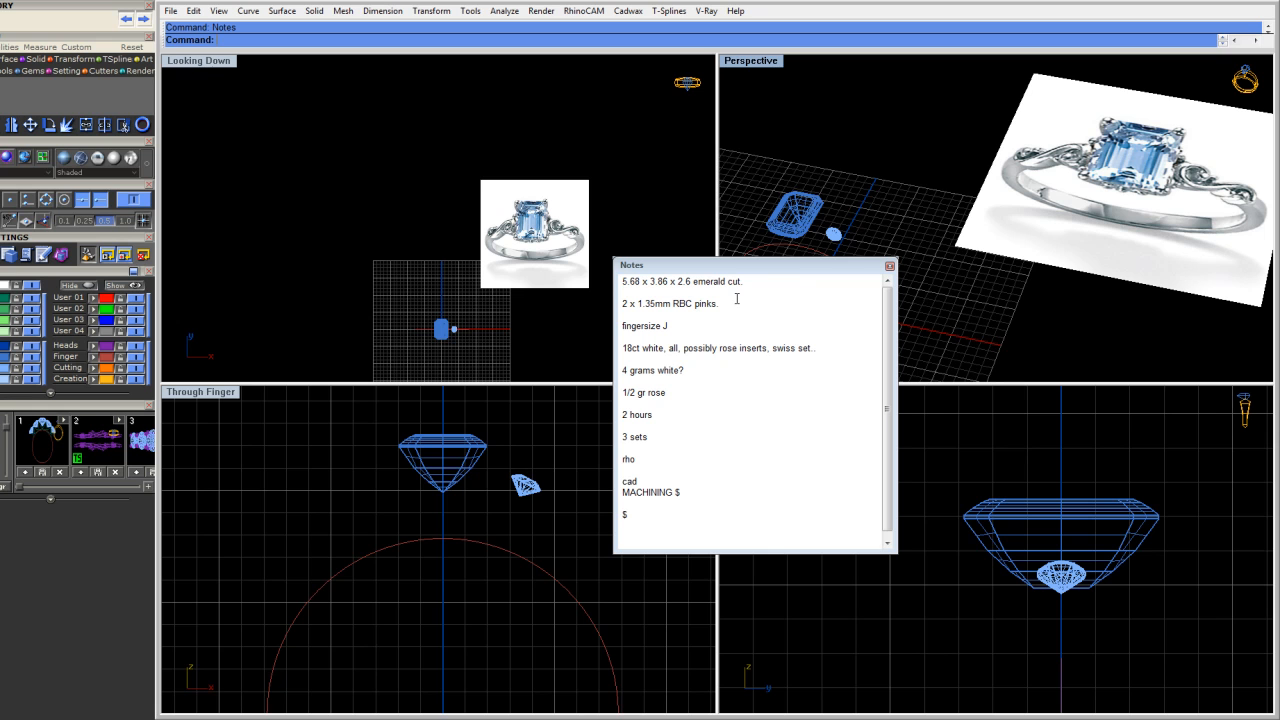
pyautogui.click(1027, 167)
pyautogui.moveTo(561, 225); pyautogui.dragTo(559, 208)
pyautogui.click(402, 213)
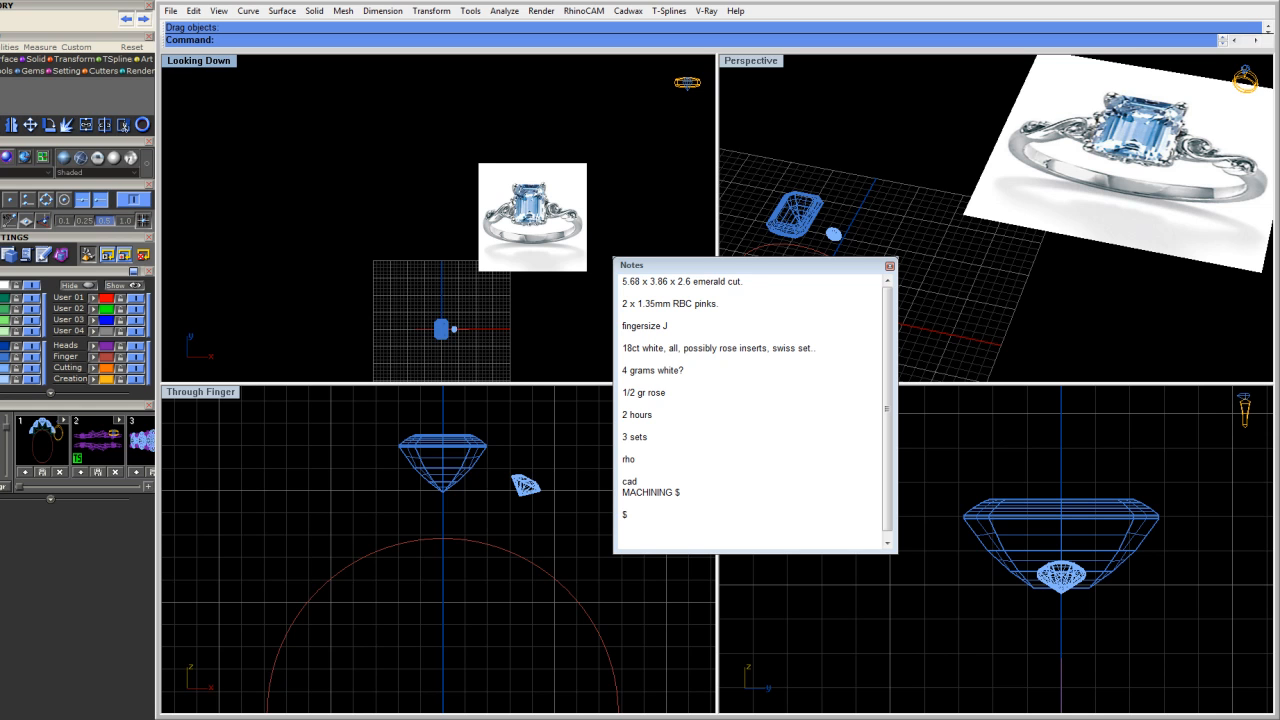
pyautogui.click(1010, 307)
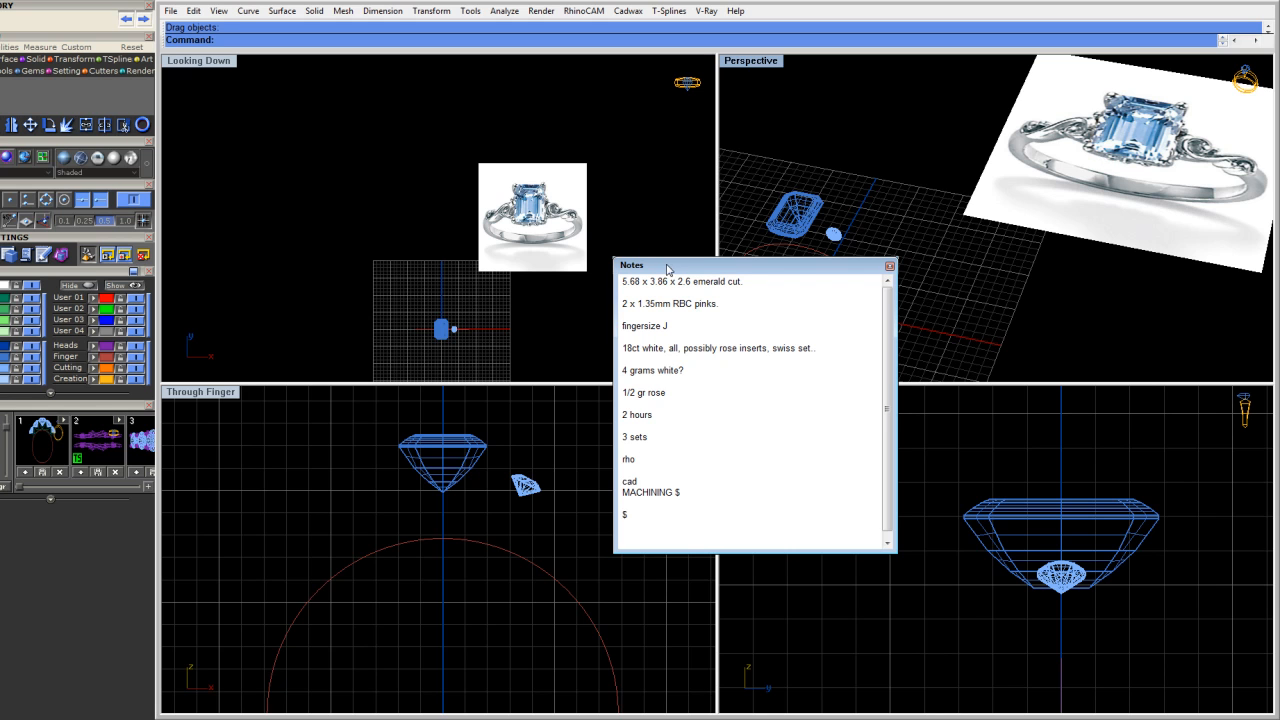
pyautogui.moveTo(665, 267); pyautogui.dragTo(765, 279)
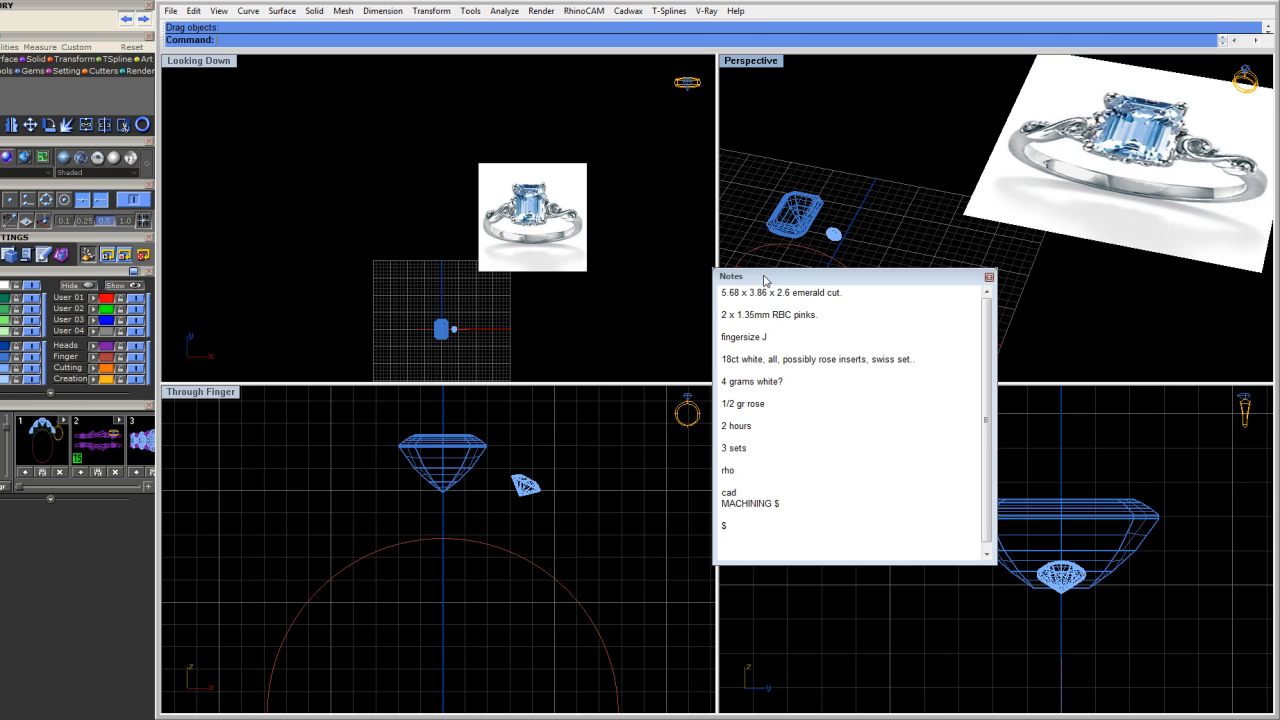
# Examine the emerald-cut and small round gem models against the stone sizes and job details in the notes
pyautogui.scroll(5, 147, 79)
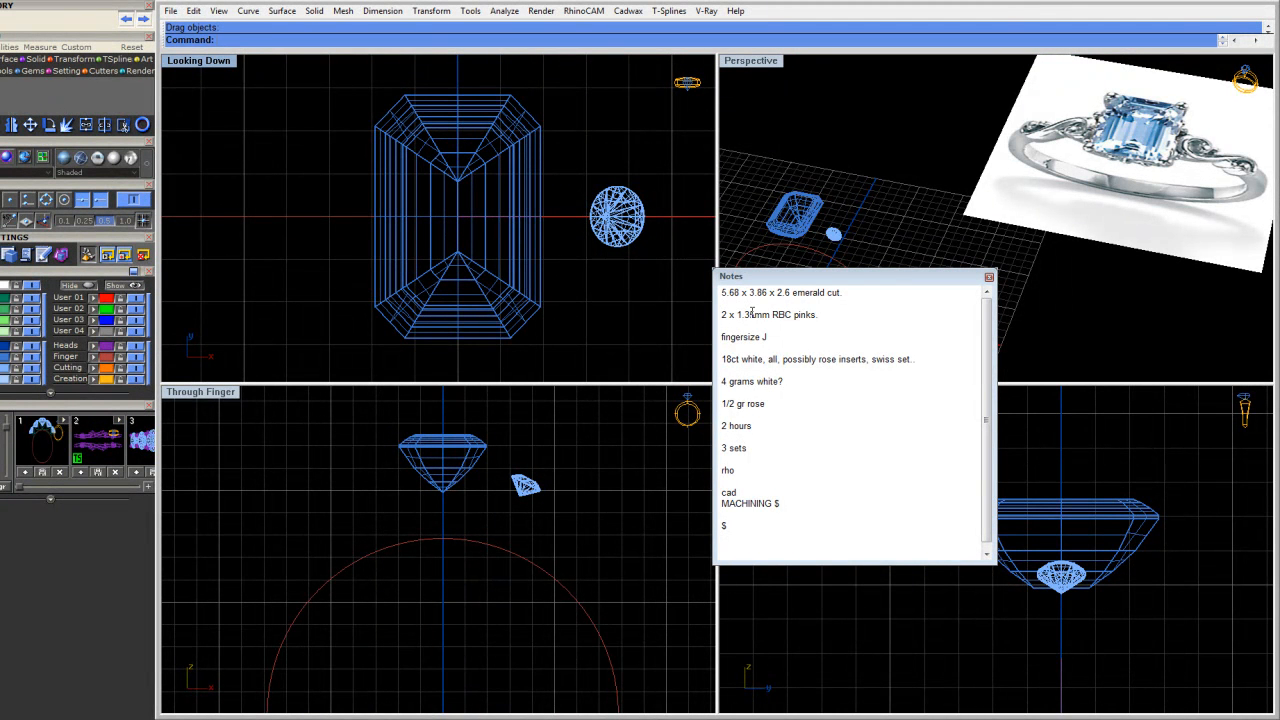
pyautogui.click(617, 251)
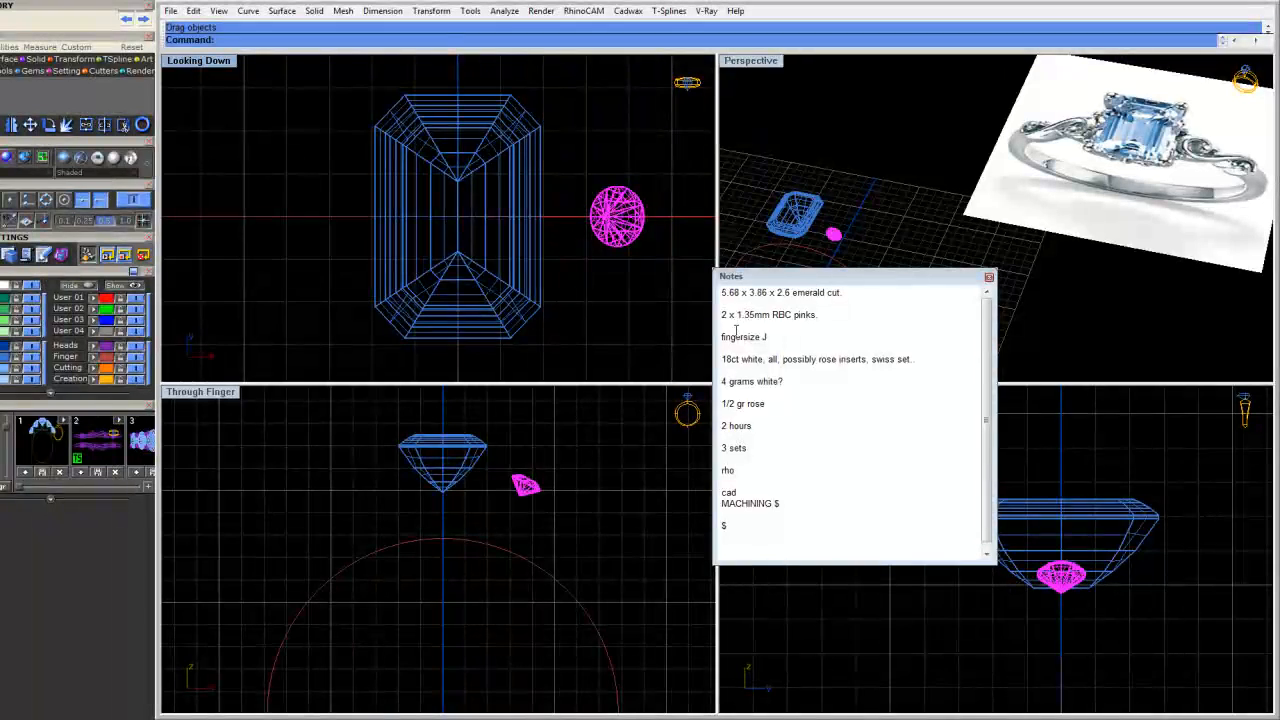
pyautogui.click(688, 320)
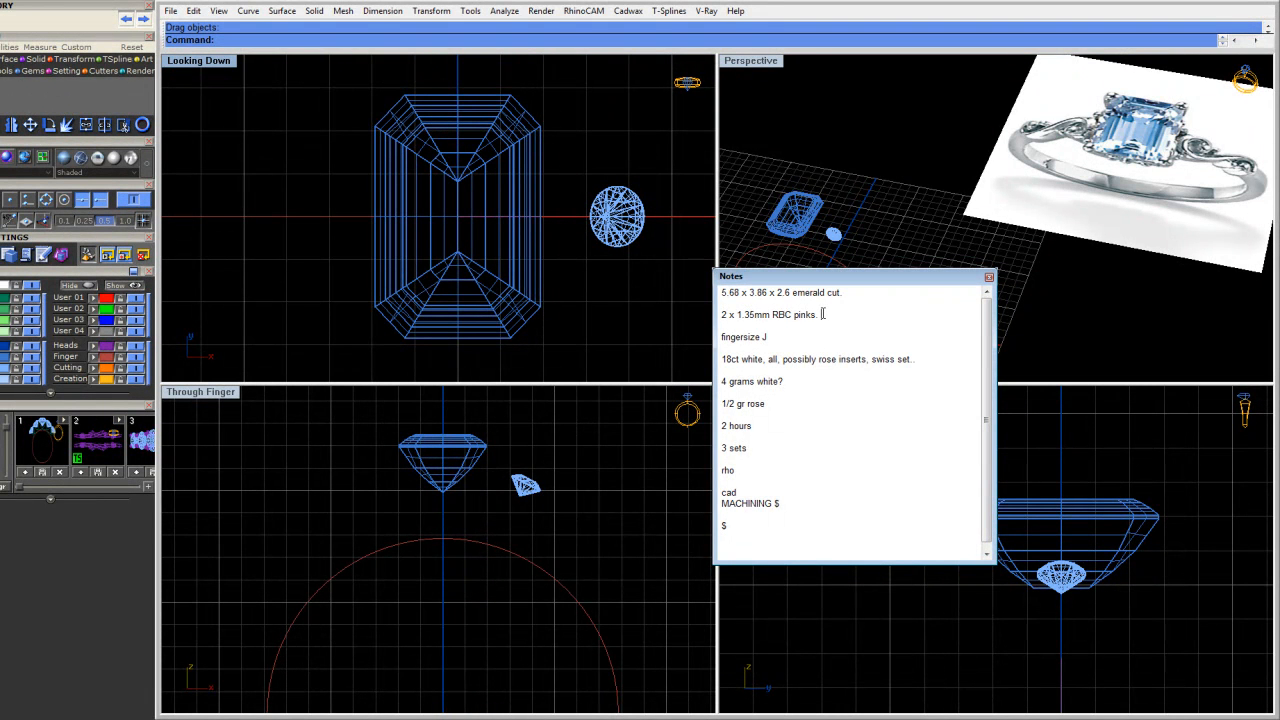
pyautogui.click(782, 336)
pyautogui.click(615, 243)
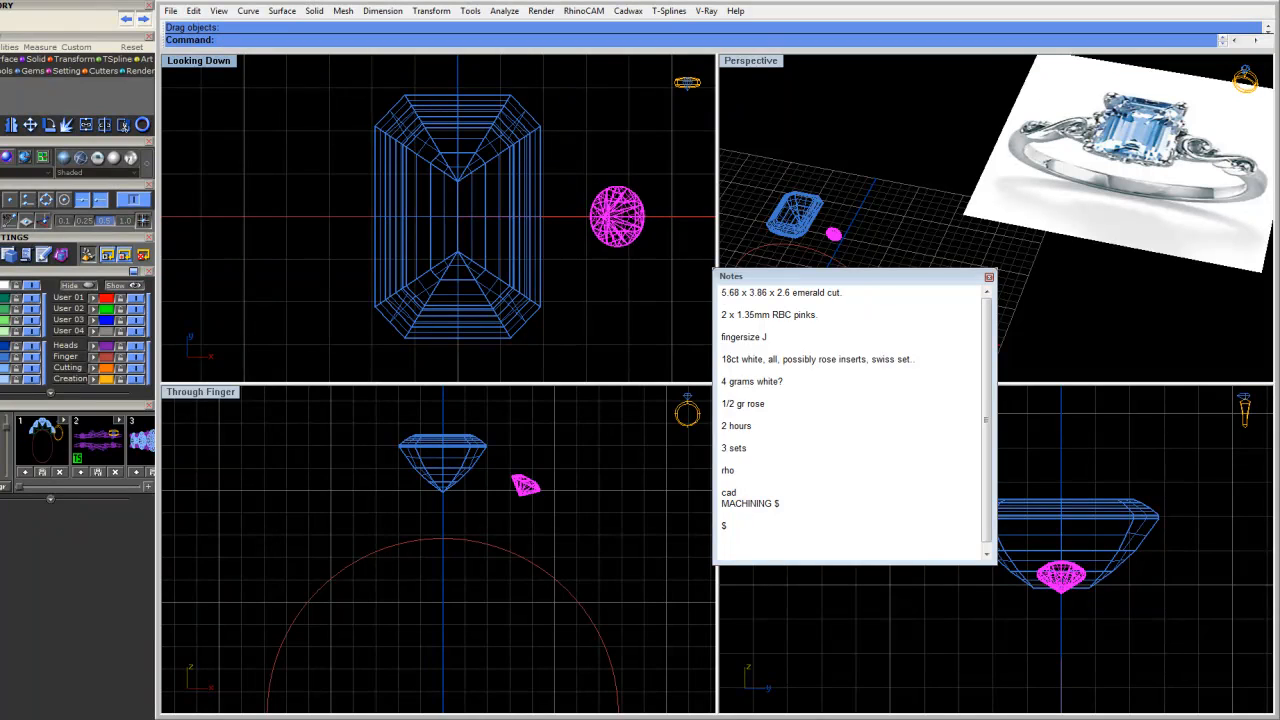
pyautogui.click(783, 339)
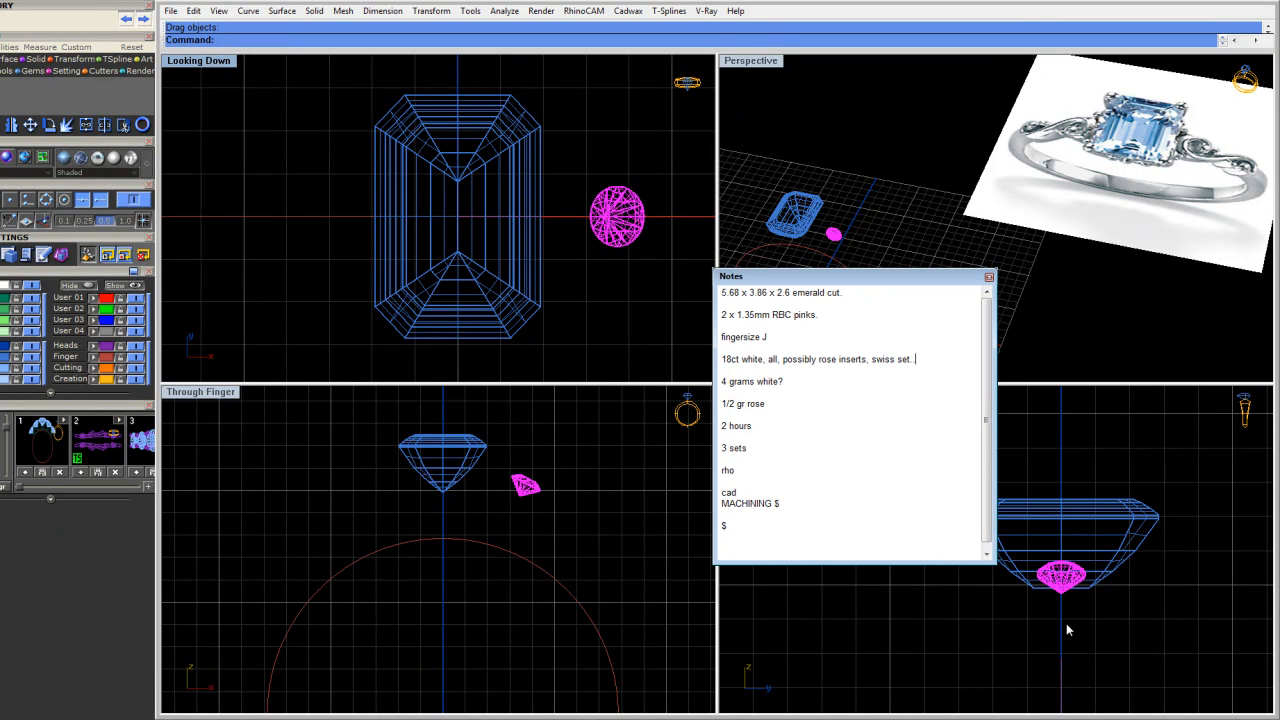
pyautogui.moveTo(1066, 628); pyautogui.dragTo(1110, 529, button='right')
pyautogui.scroll(-8, 1111, 522)
pyautogui.click(1079, 535)
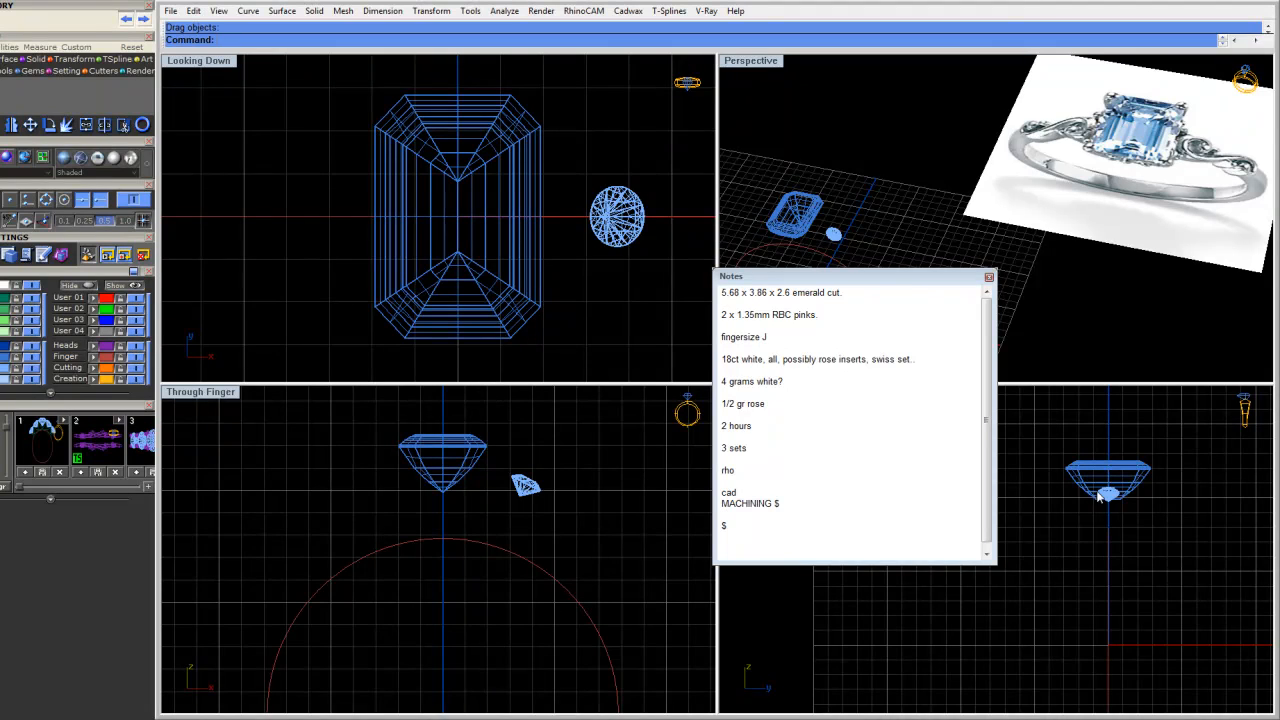
# Examine the reference photo's setting and scrolled shoulders alongside the notes, and close the notes window
pyautogui.moveTo(1195, 170); pyautogui.dragTo(1045, 308, button='right')
pyautogui.scroll(5, 1065, 275)
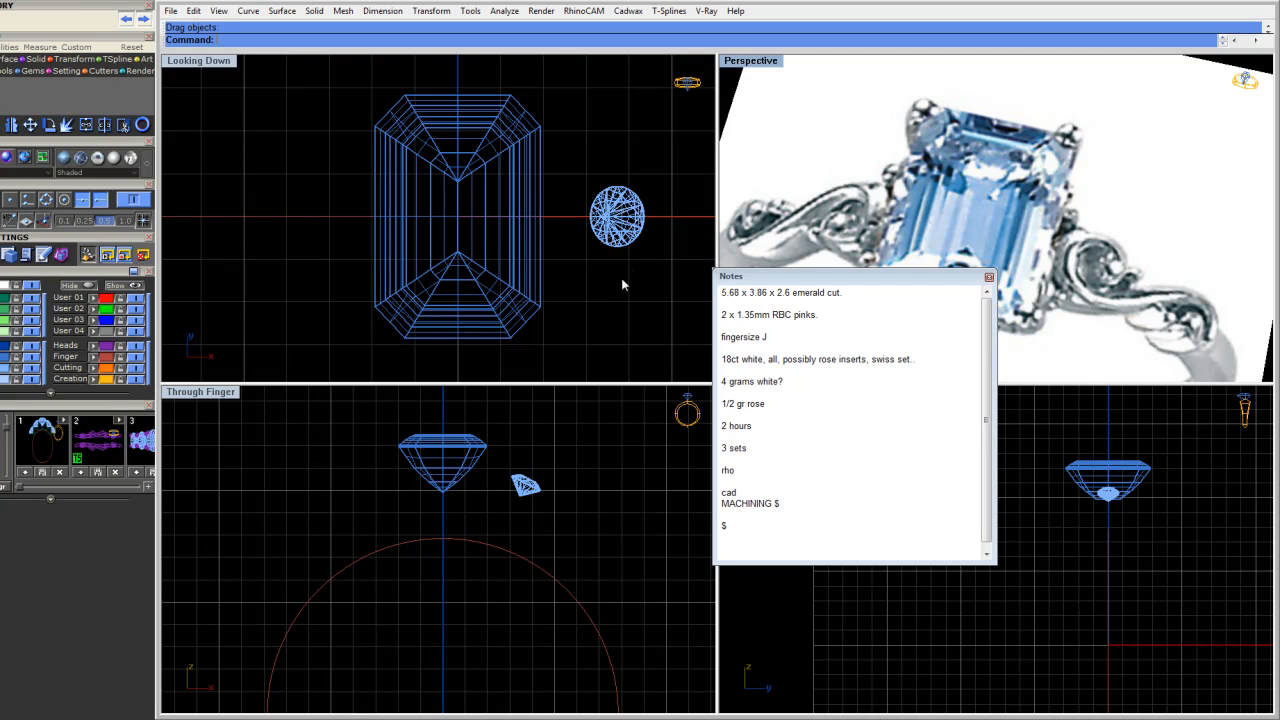
pyautogui.moveTo(640, 283); pyautogui.dragTo(612, 284, button='right')
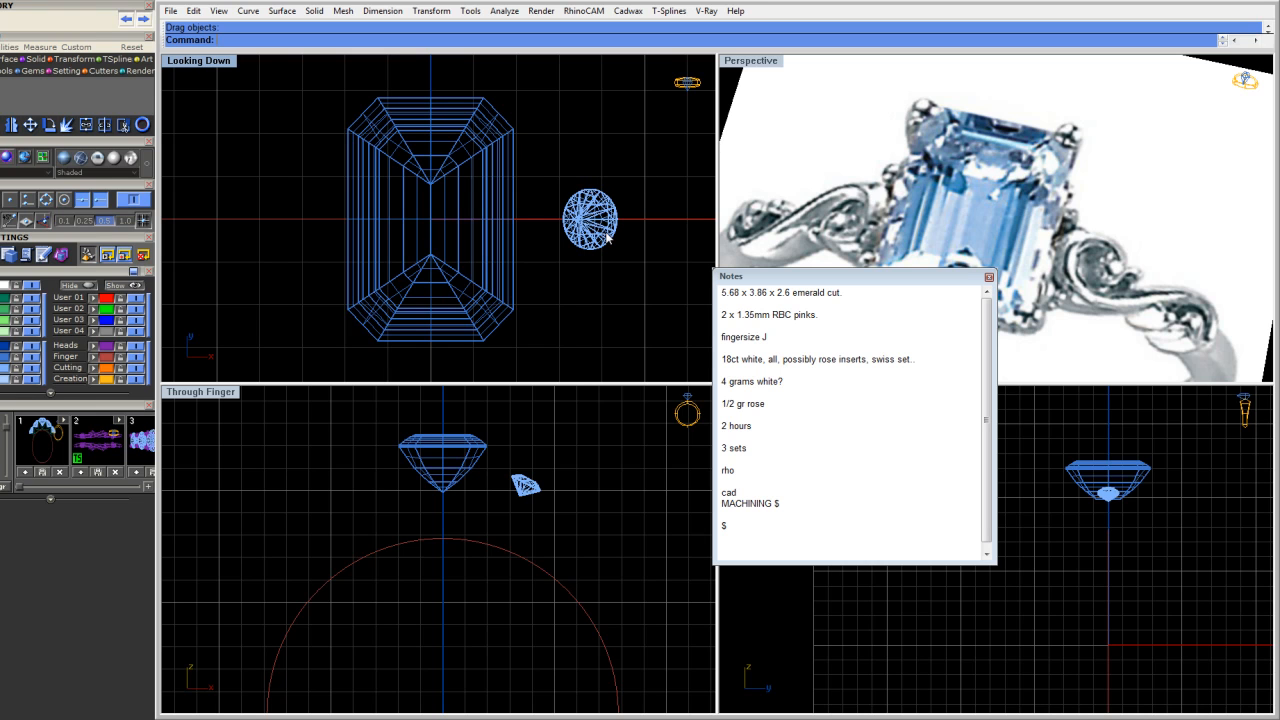
pyautogui.click(790, 368)
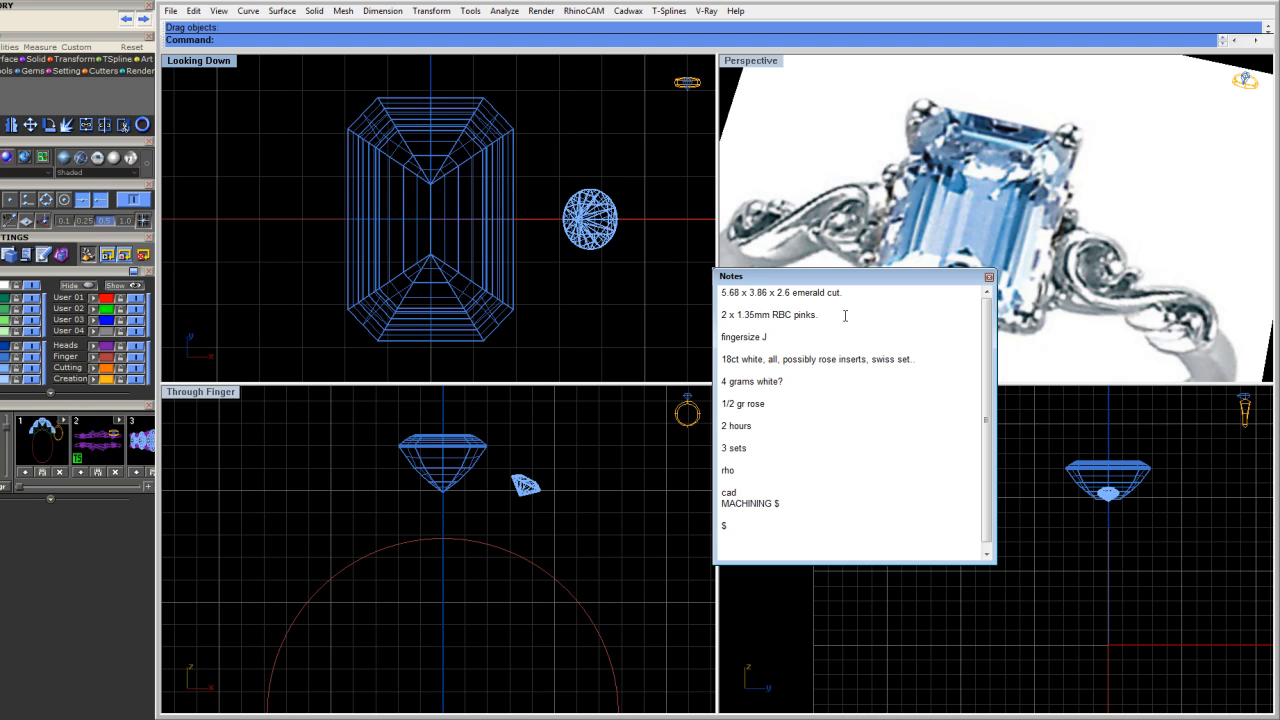
pyautogui.click(988, 278)
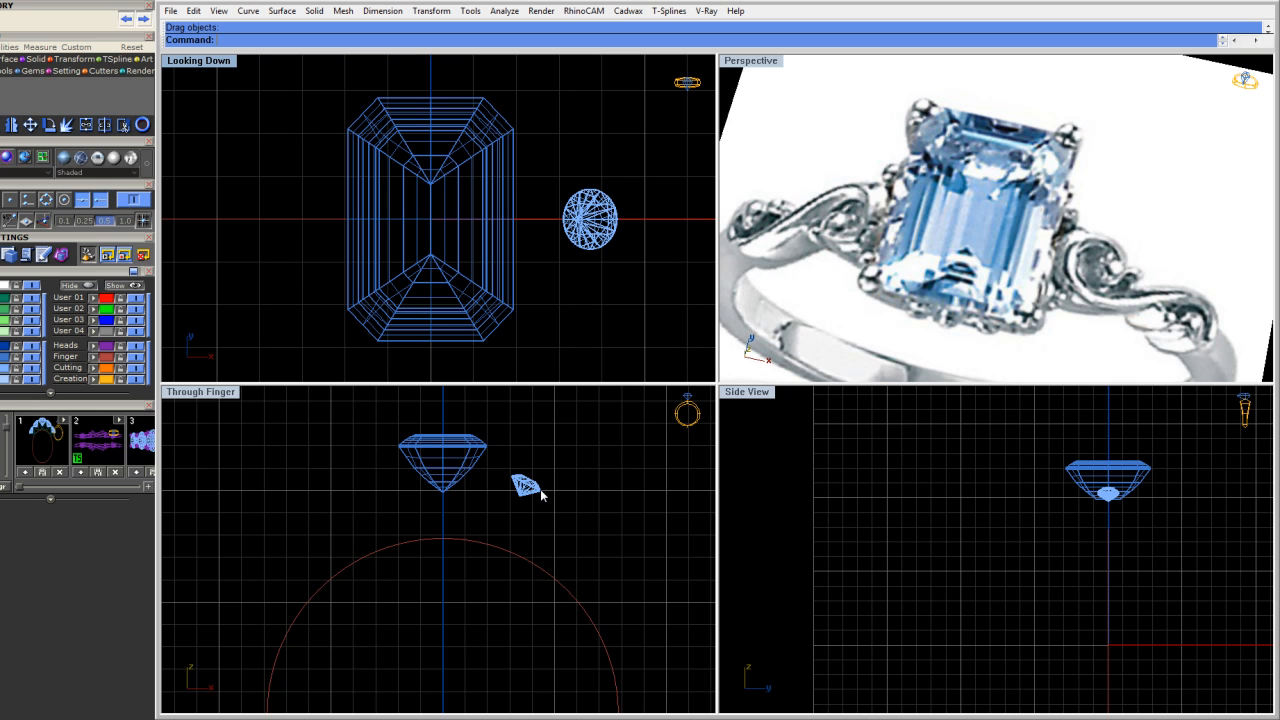
# Draw a circle in the Looking Down view, centred on the midpoint of the emerald-cut gem's angled corner edge on the negative-X, positive-Y side
pyautogui.click(444, 481)
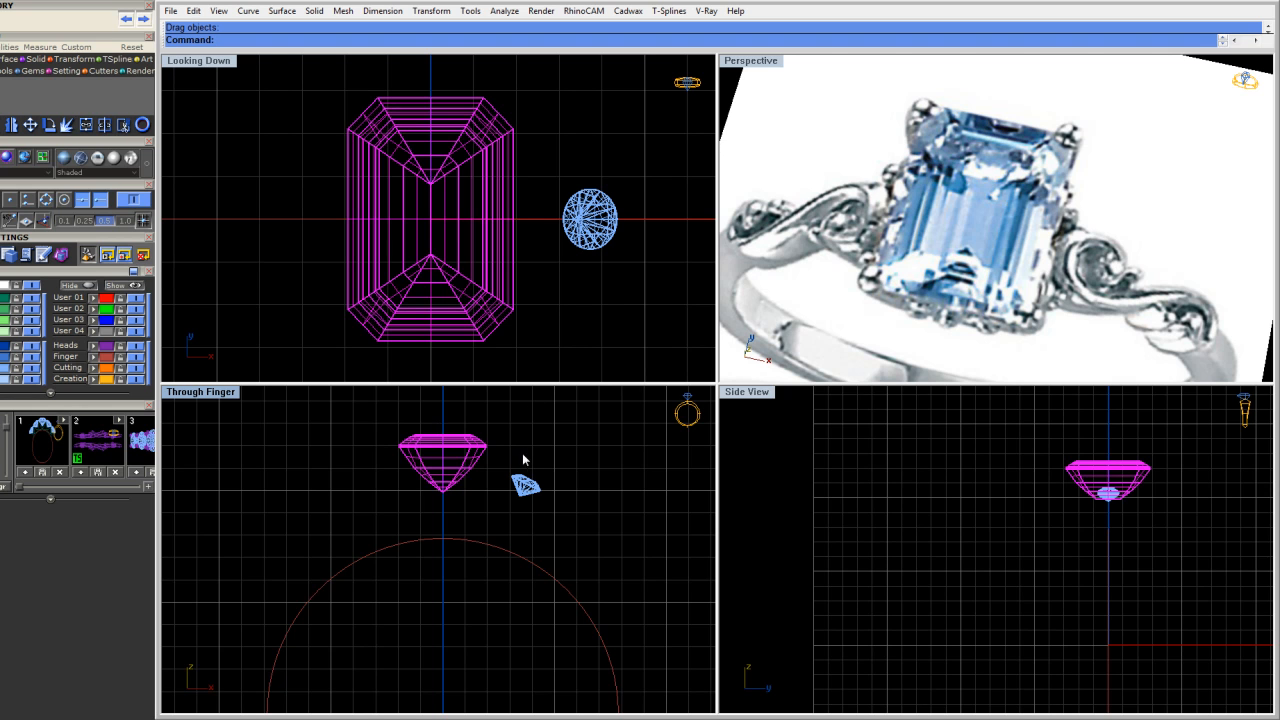
pyautogui.scroll(-5, 483, 220)
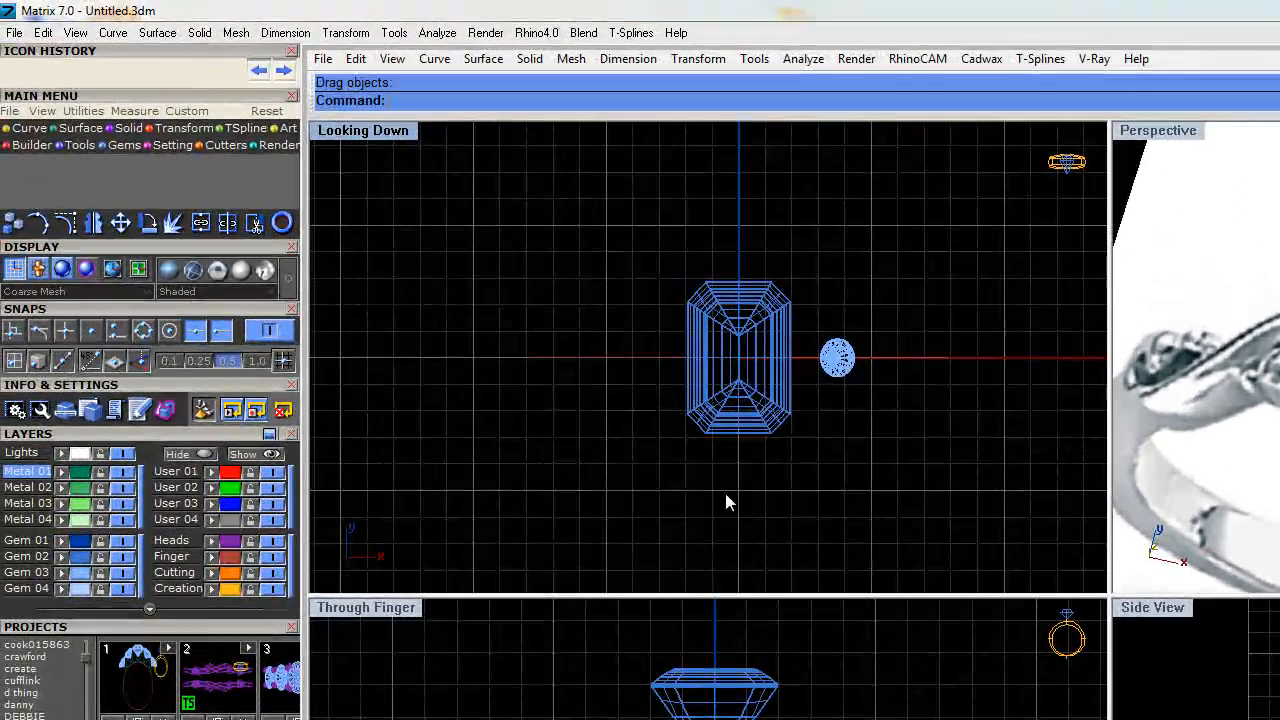
pyautogui.scroll(4, 720, 332)
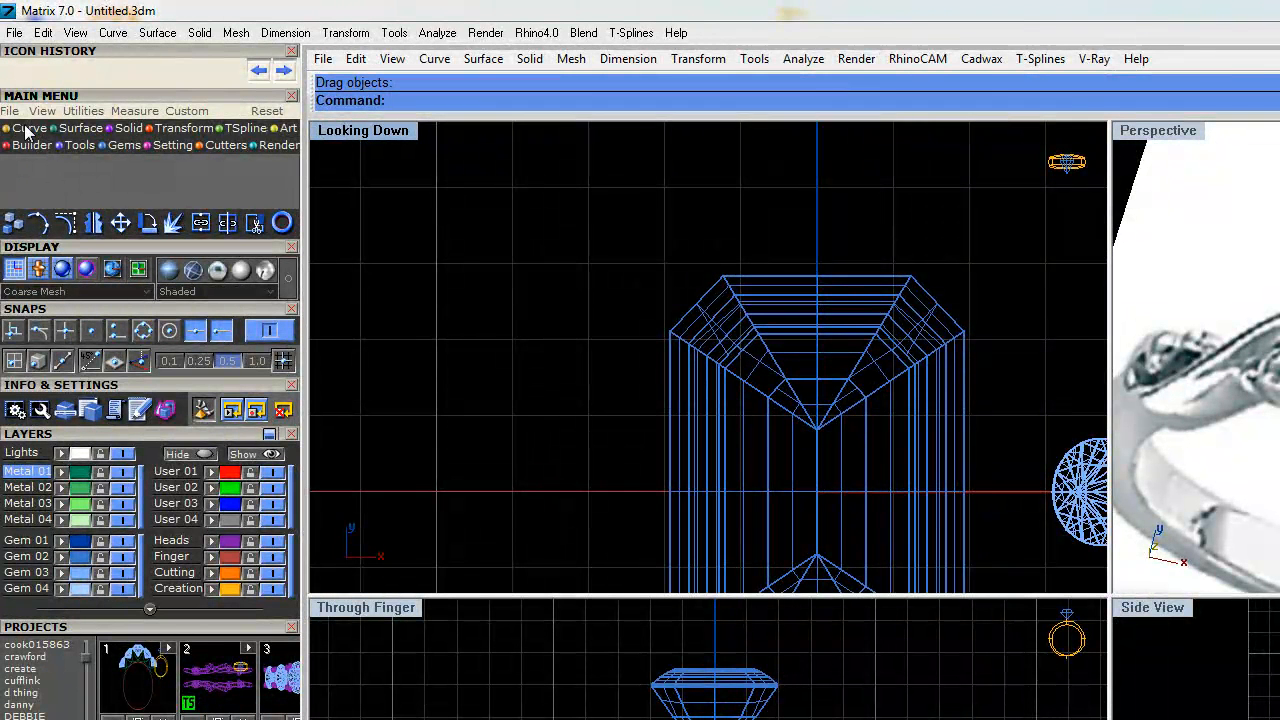
pyautogui.click(28, 129)
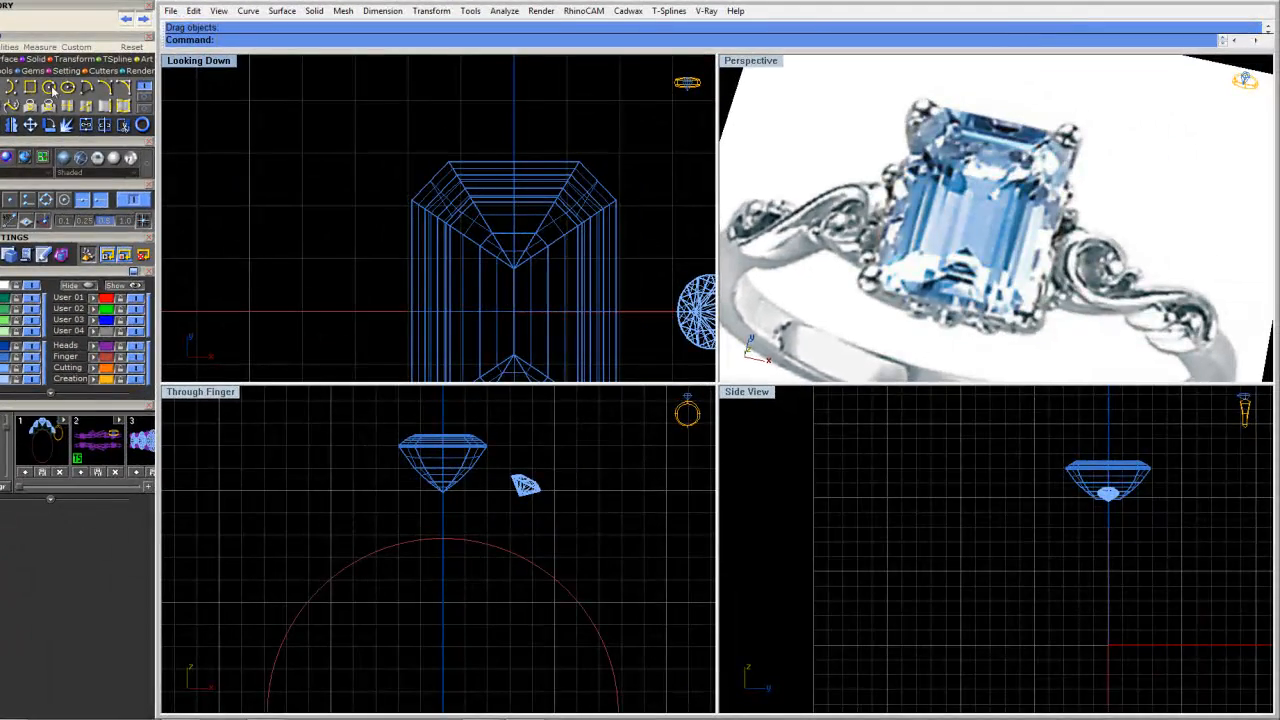
pyautogui.click(71, 105)
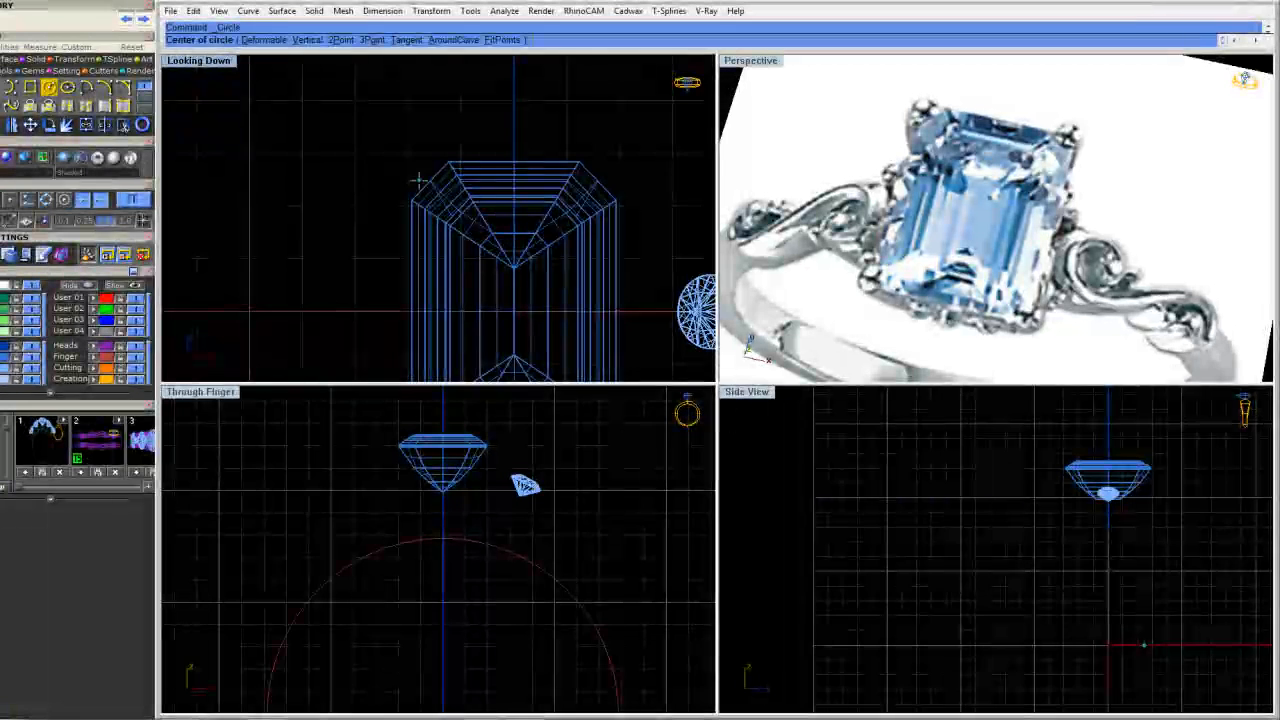
pyautogui.click(430, 181)
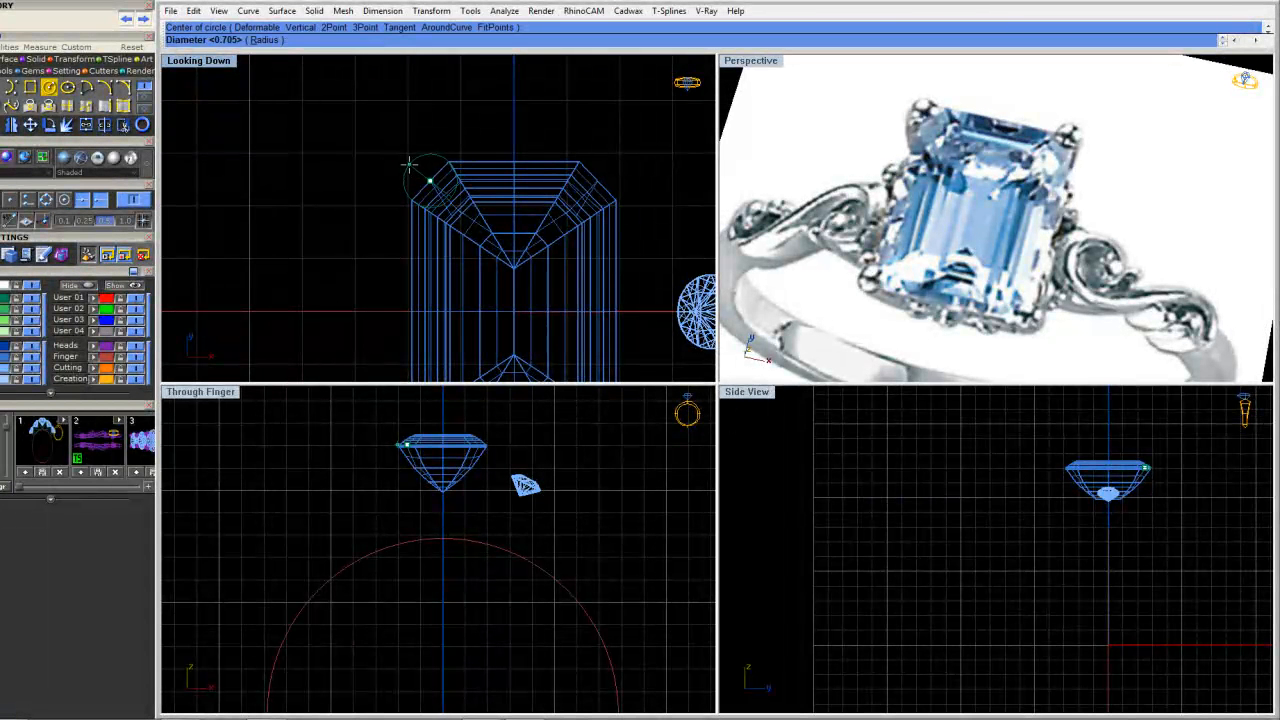
pyautogui.click(409, 165)
pyautogui.scroll(3, 421, 177)
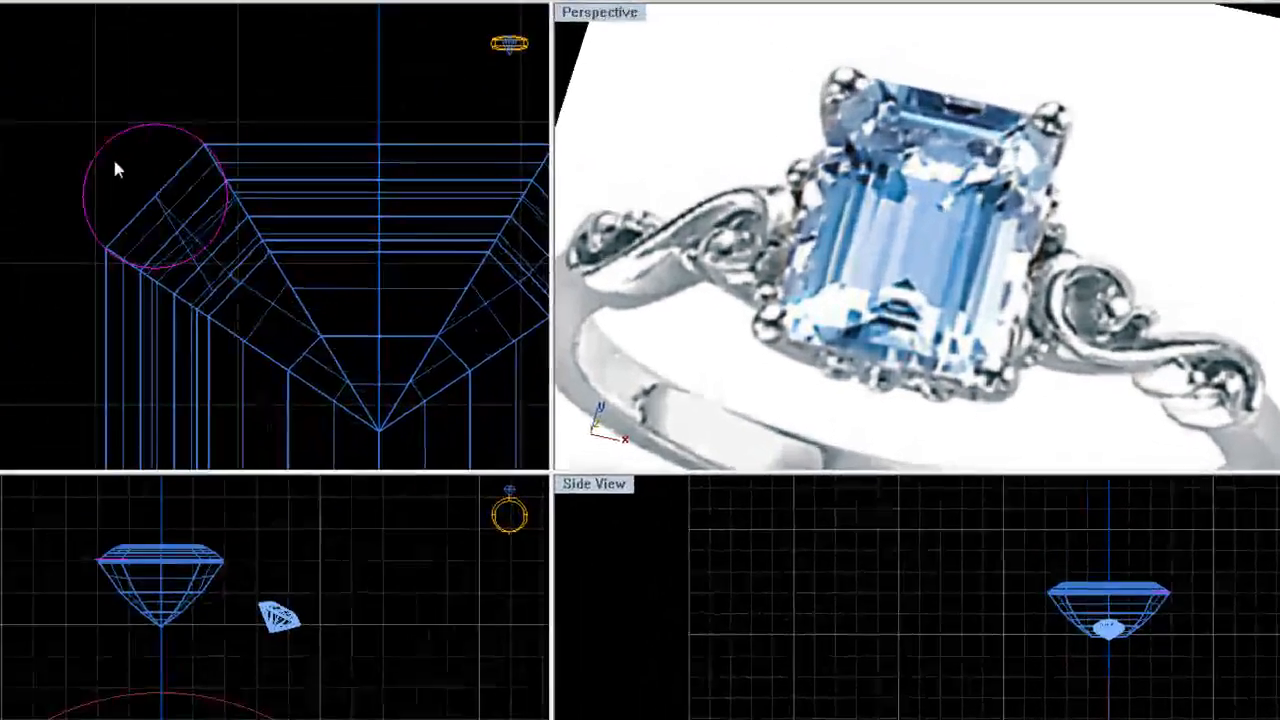
# Show the circle's control points and pull the three points on the gem side outward to flatten the curve's inner side
pyautogui.press('F10')
pyautogui.moveTo(416, 179); pyautogui.dragTo(396, 171, button='right')
pyautogui.moveTo(83, 173); pyautogui.dragTo(76, 165, button='right')
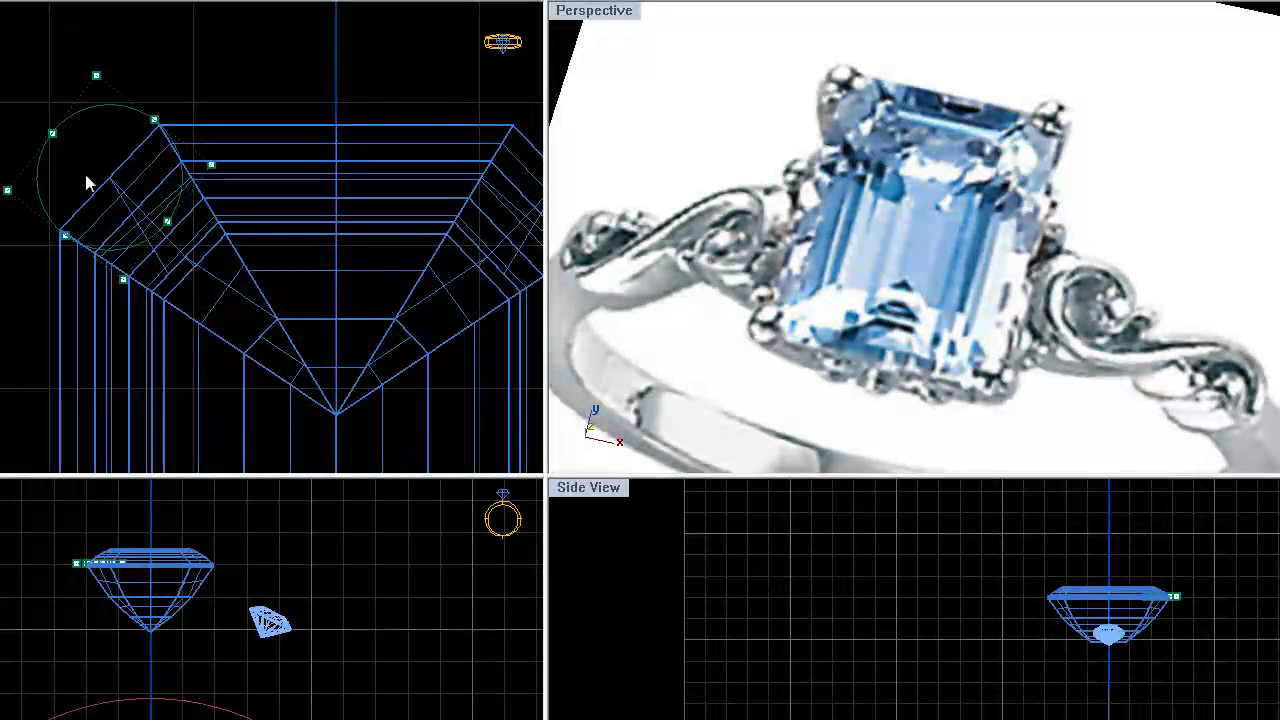
pyautogui.moveTo(64, 166); pyautogui.dragTo(208, 292)
pyautogui.keyDown('shift'); pyautogui.moveTo(186, 63); pyautogui.dragTo(245, 255); pyautogui.keyUp('shift')
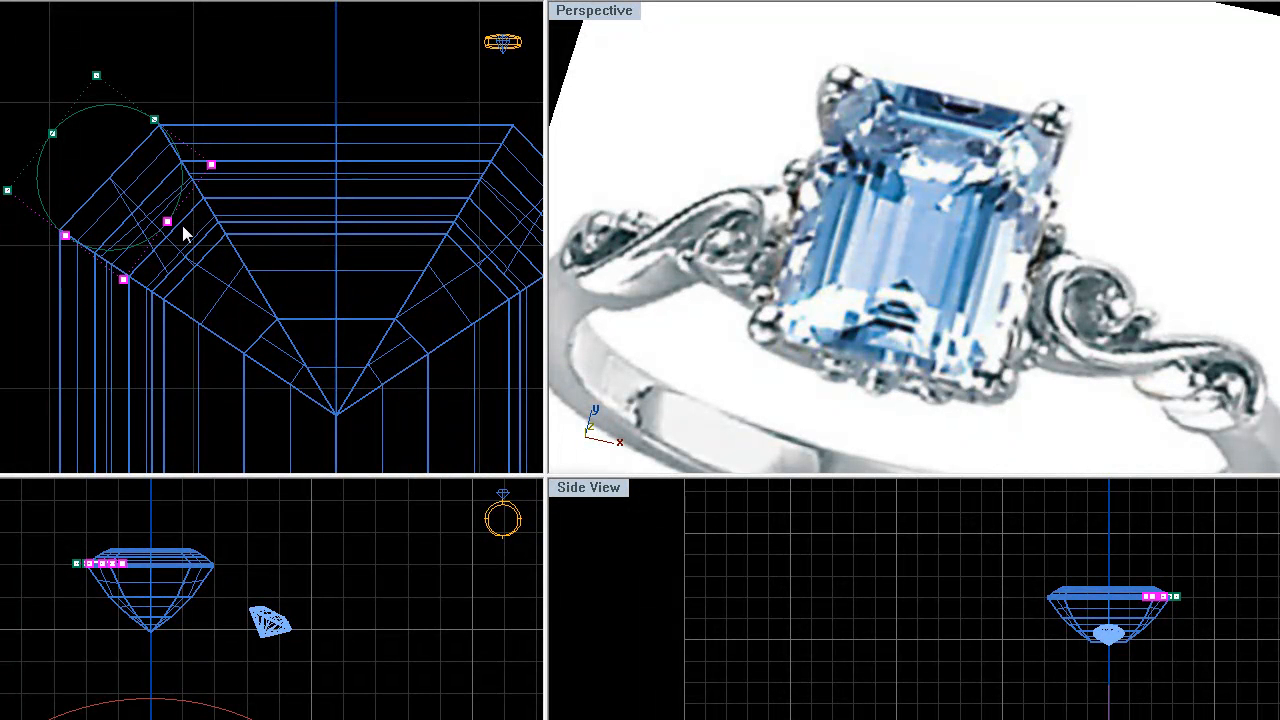
pyautogui.keyDown('ctrl'); pyautogui.click(65, 235); pyautogui.keyUp('ctrl')
pyautogui.moveTo(167, 221); pyautogui.dragTo(133, 193)
pyautogui.scroll(6, 101, 206)
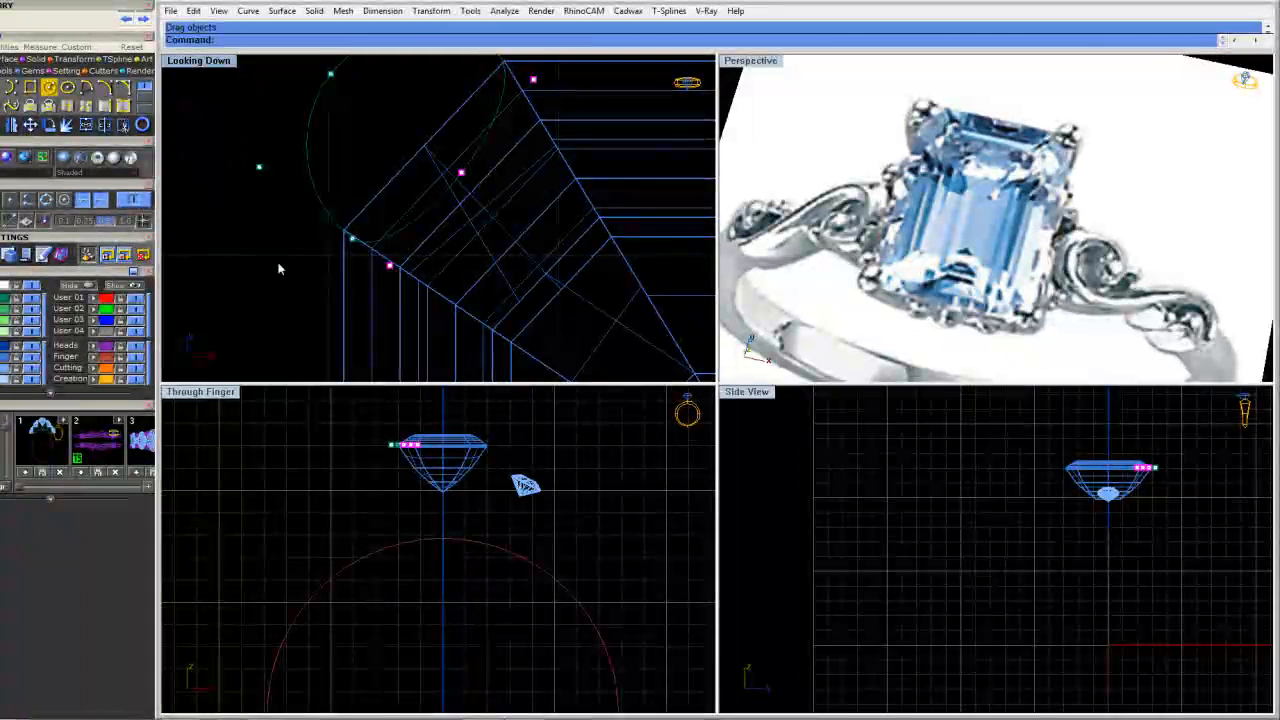
pyautogui.moveTo(298, 262); pyautogui.dragTo(368, 262)
pyautogui.scroll(-2, 370, 262)
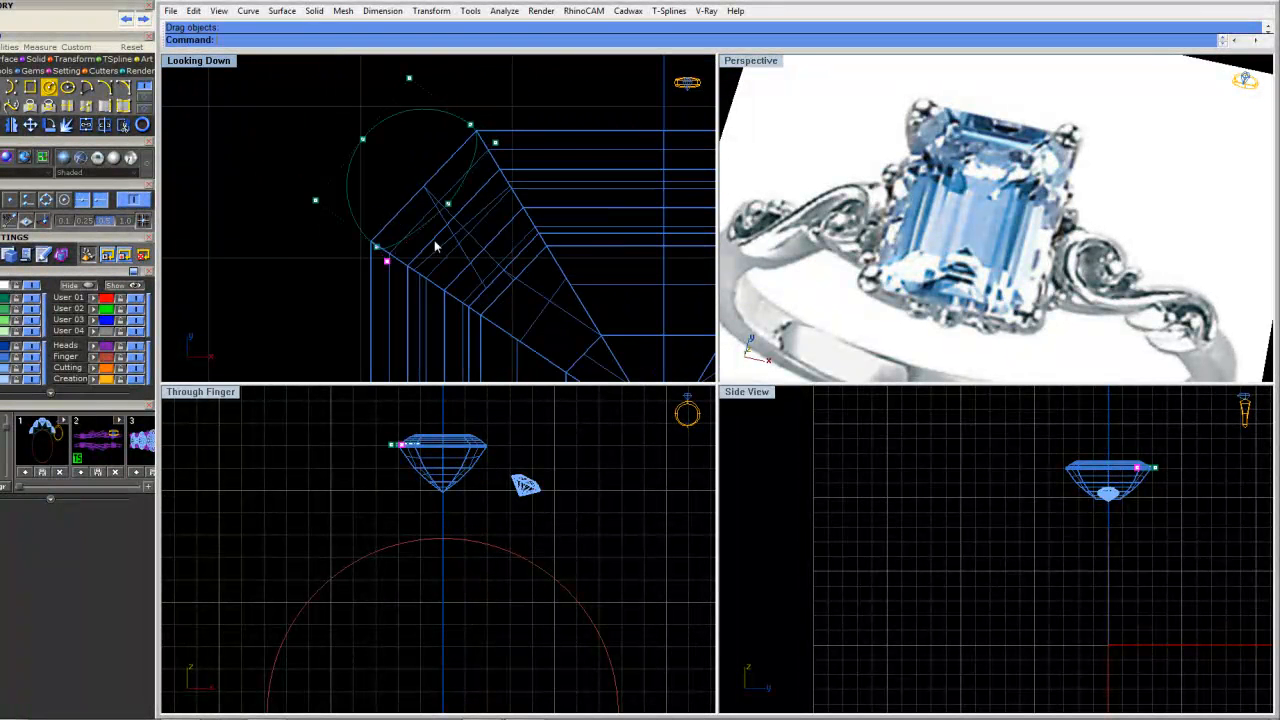
# Snap the curve's upper control point to the gem's corner vertex and rotate the curve about it to meet the neighbouring corner vertex
pyautogui.click(471, 126)
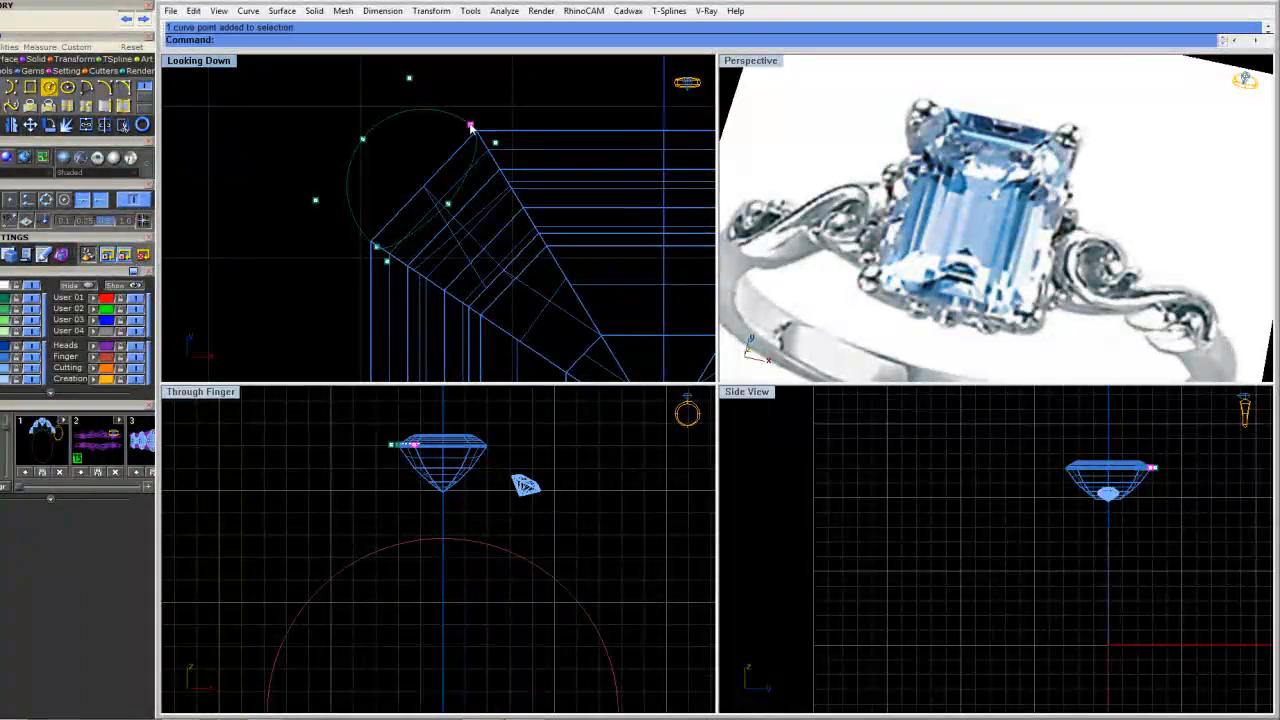
pyautogui.moveTo(471, 126); pyautogui.dragTo(477, 130)
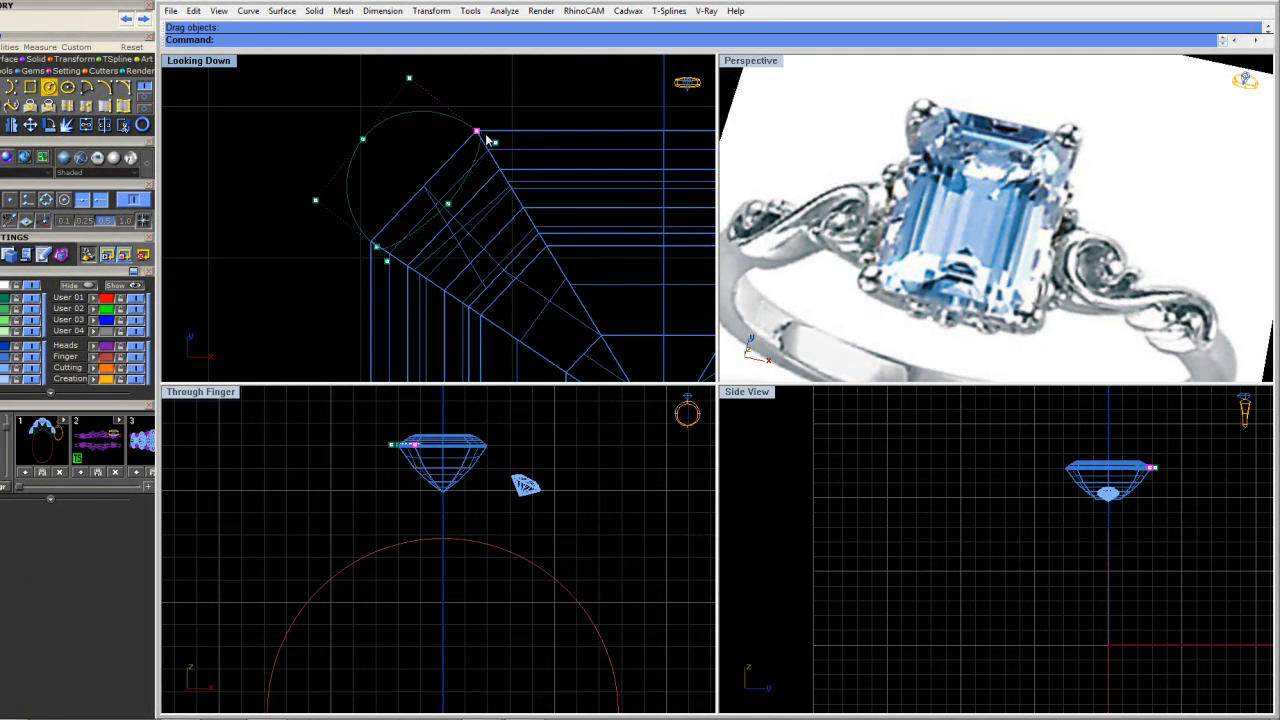
pyautogui.scroll(2, 378, 242)
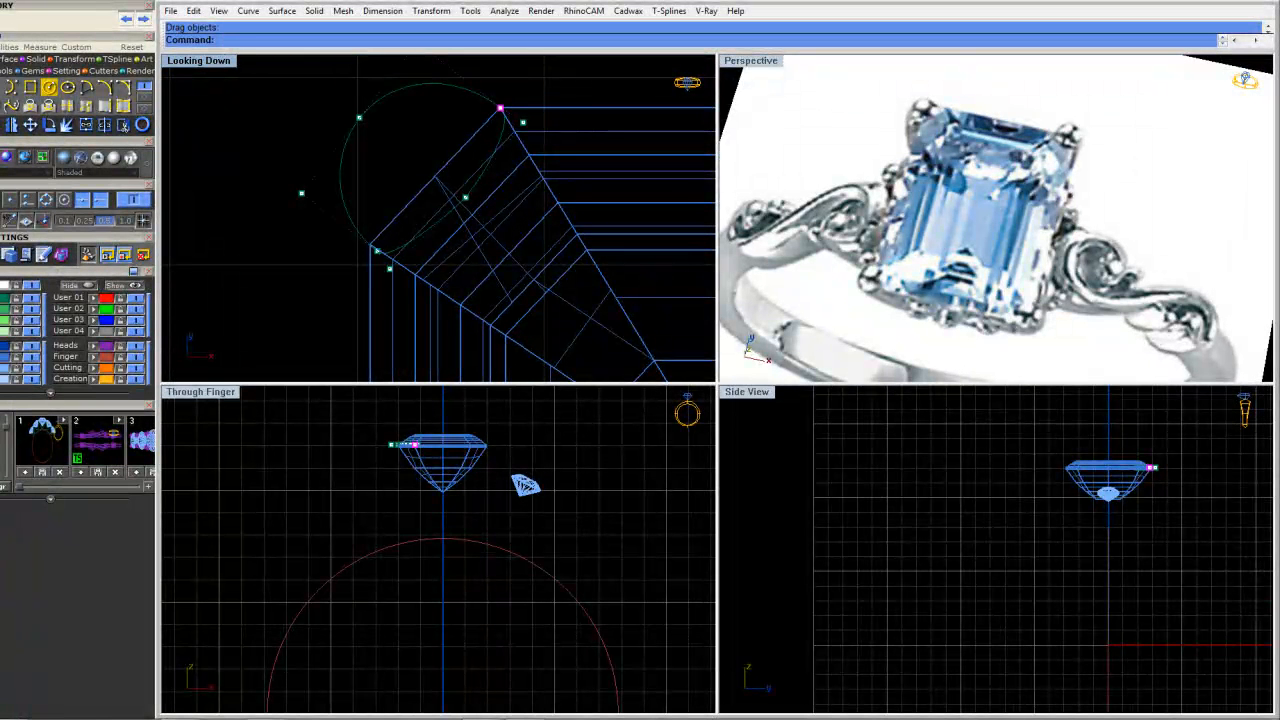
pyautogui.moveTo(376, 250); pyautogui.dragTo(358, 232)
pyautogui.click(49, 124)
pyautogui.click(498, 104)
pyautogui.click(337, 270)
pyautogui.click(338, 263)
pyautogui.press('Return')
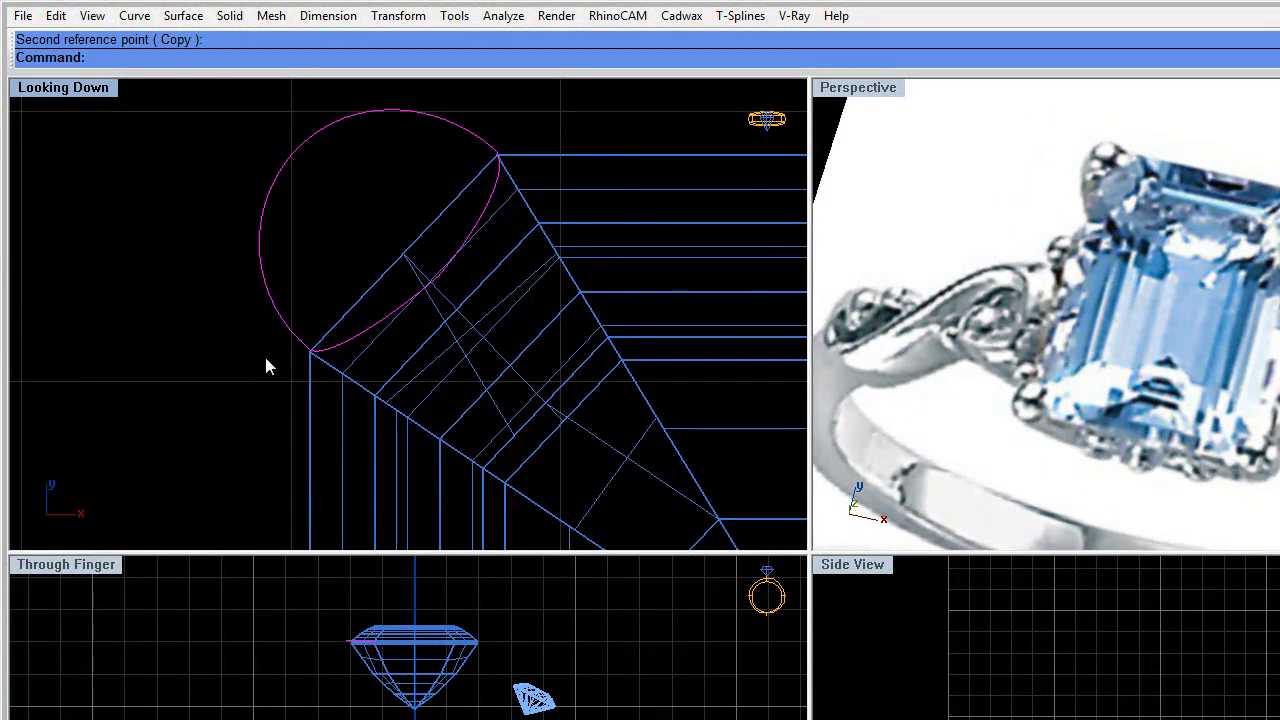
# Turn the prong curve's control points on and move its outer points slightly farther from the gem corner to lengthen the profile
pyautogui.scroll(-3, 265, 358)
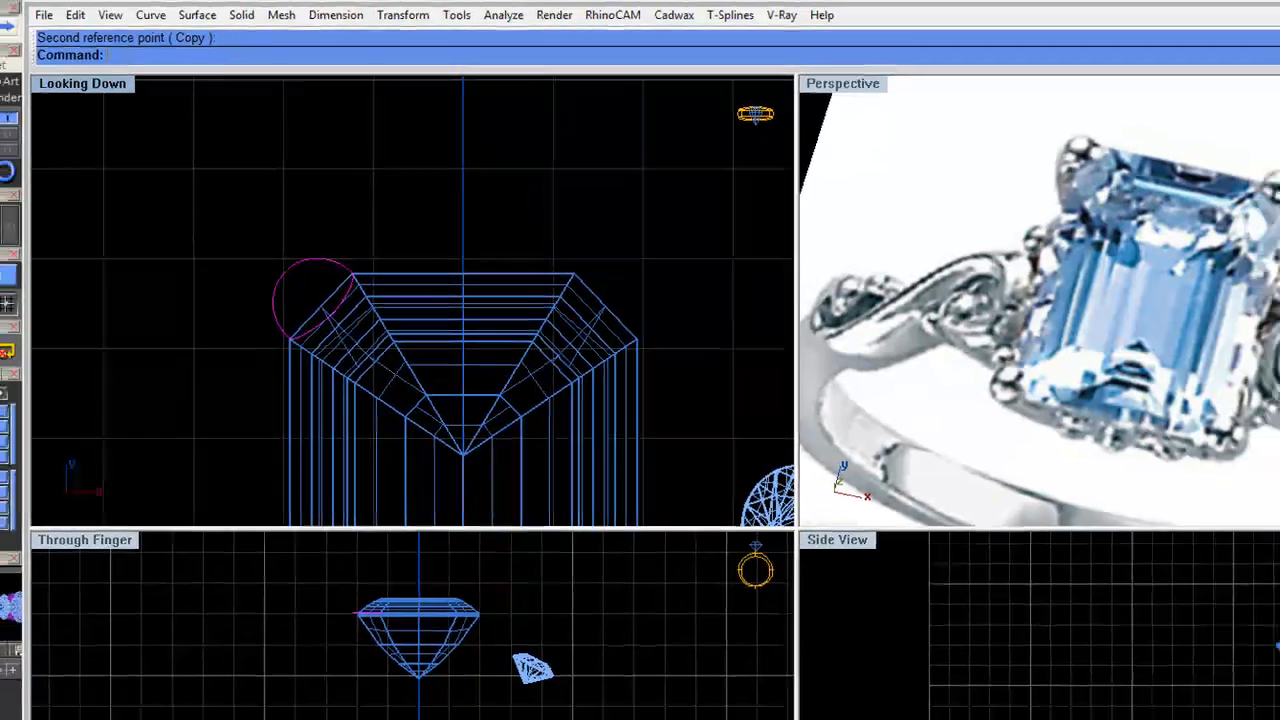
pyautogui.scroll(3, 346, 294)
pyautogui.scroll(1, 398, 206)
pyautogui.moveTo(390, 236); pyautogui.dragTo(463, 223, button='right')
pyautogui.press('F10')
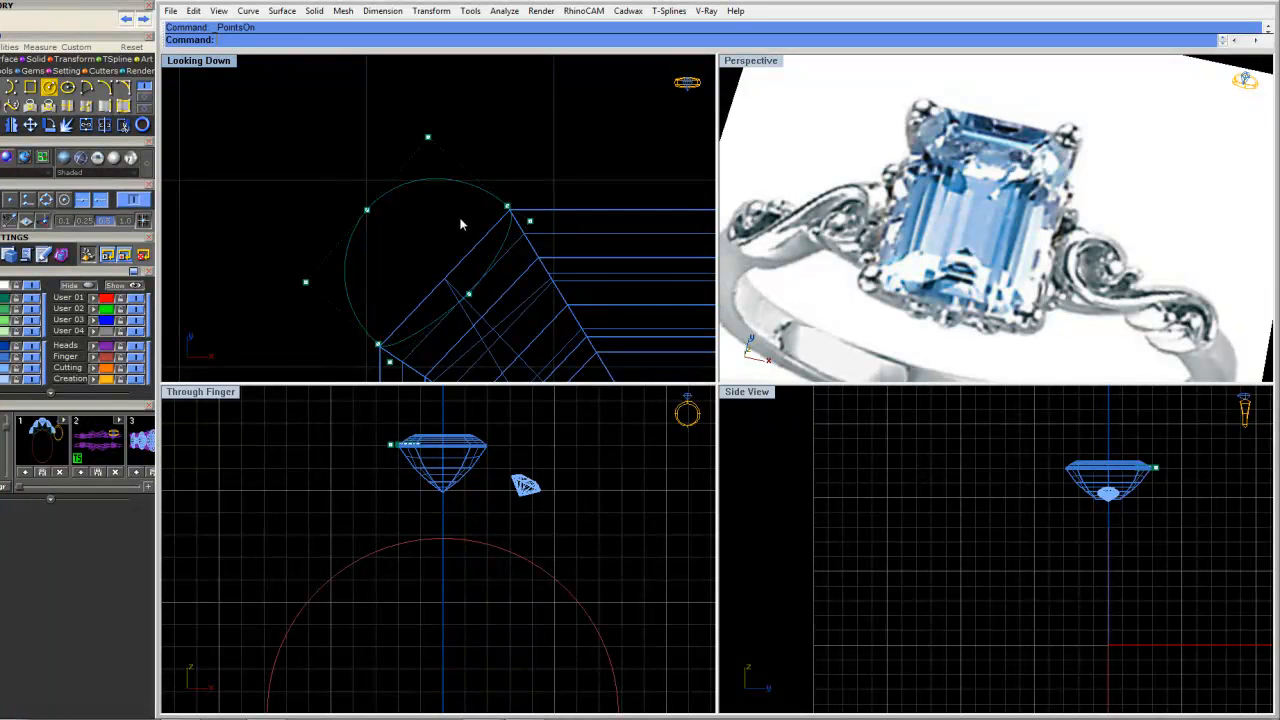
pyautogui.scroll(-2, 430, 200)
pyautogui.moveTo(270, 112); pyautogui.dragTo(447, 260)
pyautogui.moveTo(387, 204); pyautogui.dragTo(379, 192)
pyautogui.press('Escape')
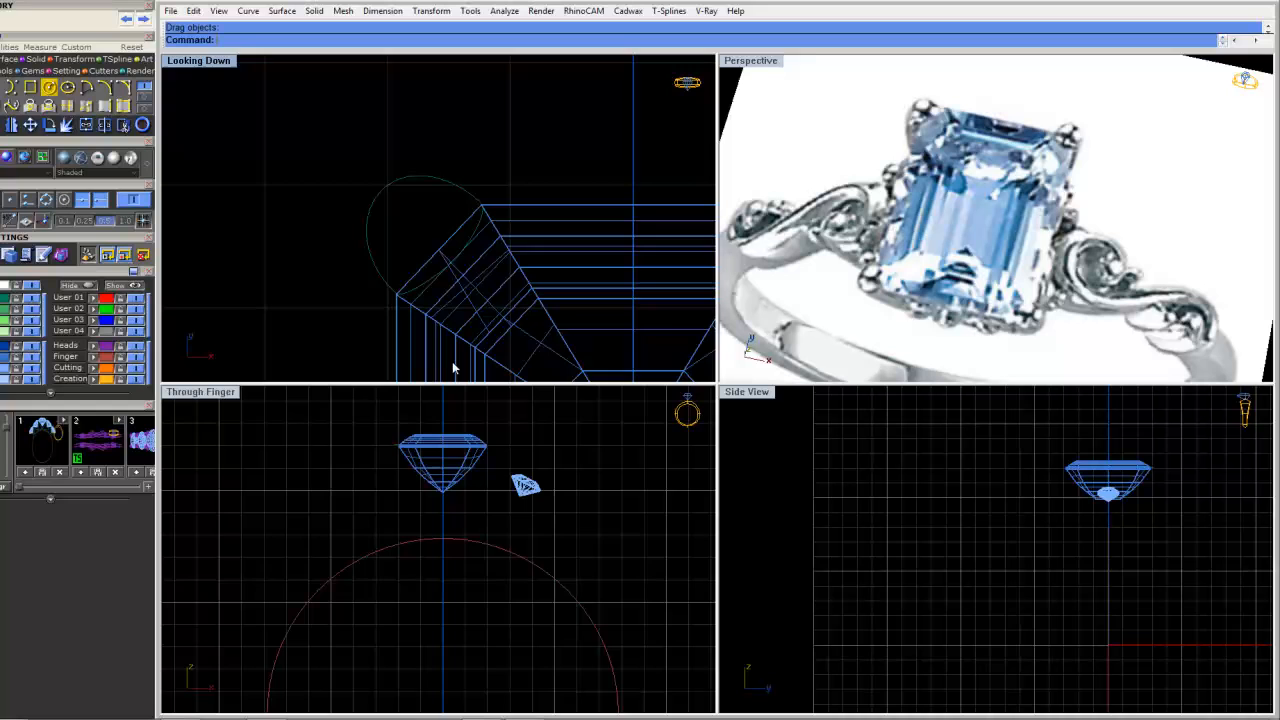
pyautogui.click(453, 465)
pyautogui.scroll(-3, 320, 500)
pyautogui.press('F6')
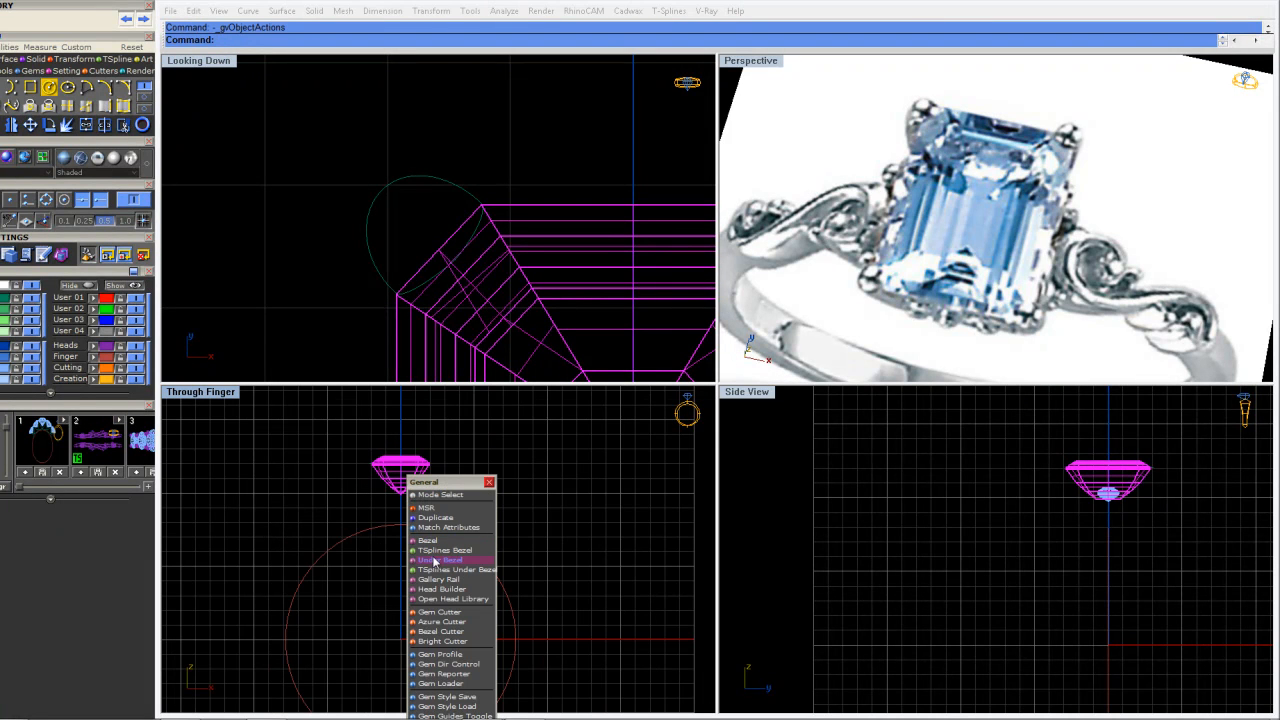
pyautogui.click(436, 580)
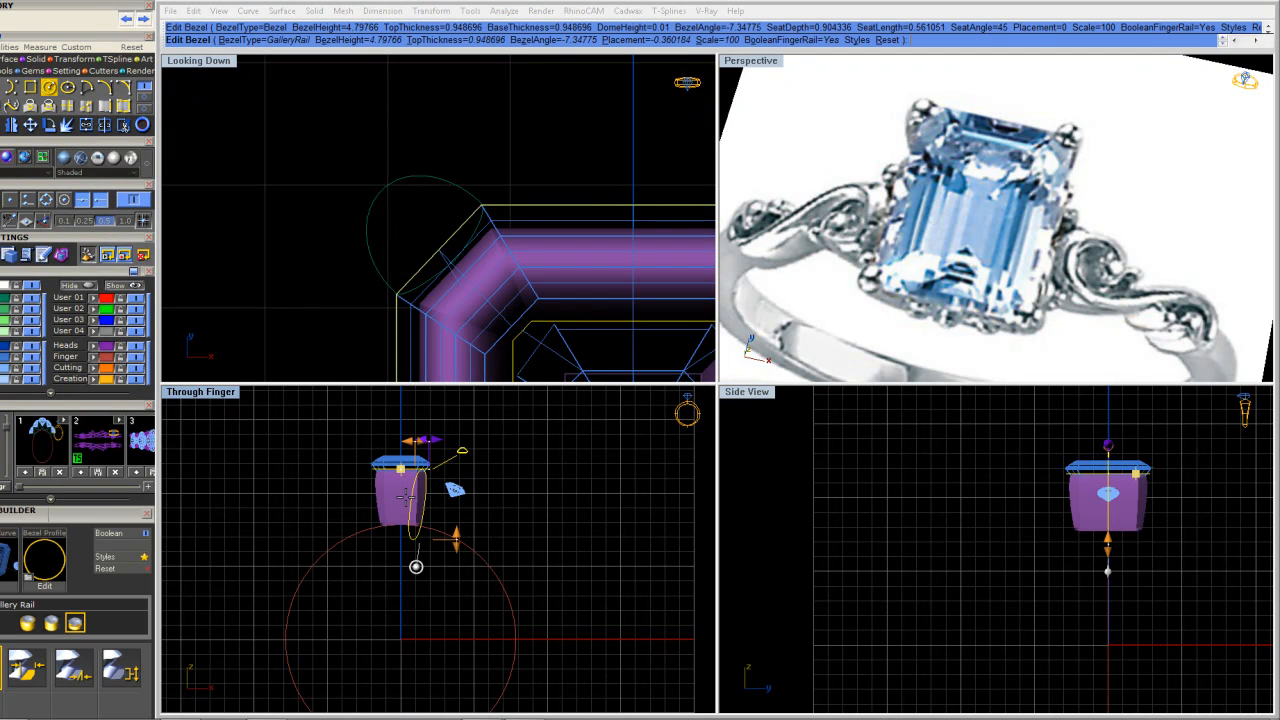
pyautogui.press('Escape')
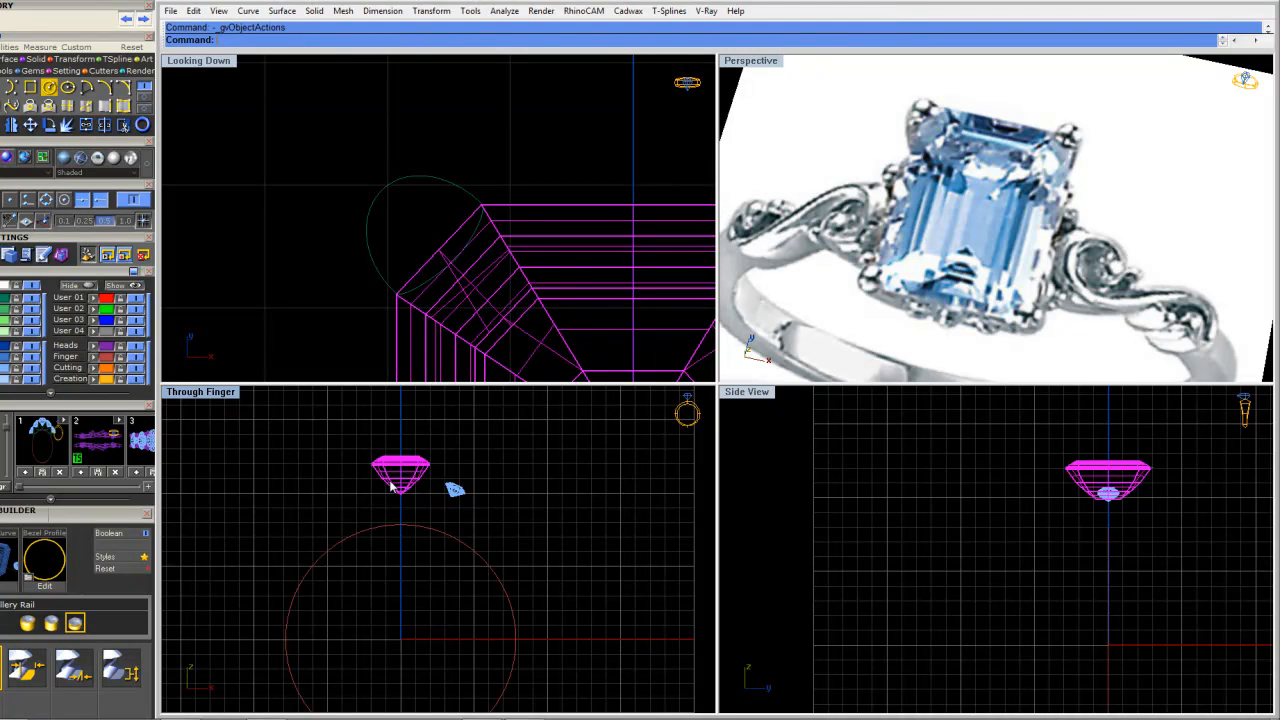
# Start the Head Builder on the selected emerald-cut gem and load the first four-prong head style from the style library
pyautogui.middleClick(389, 566)
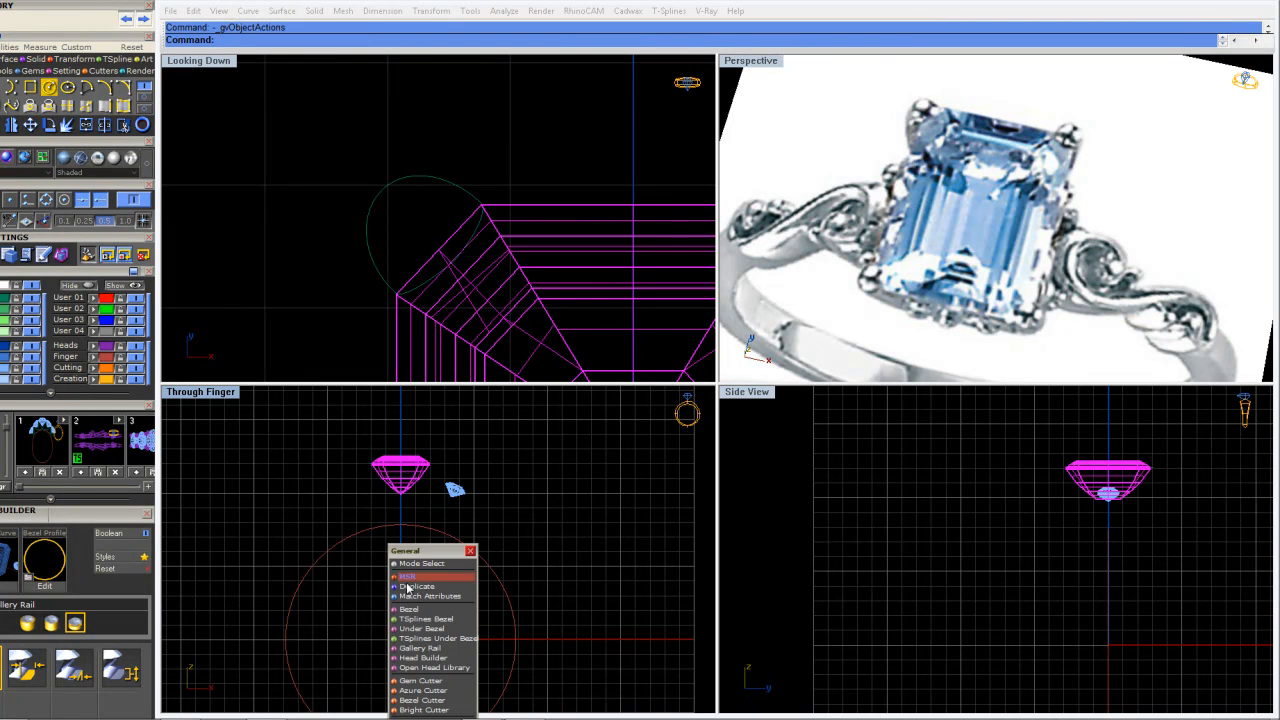
pyautogui.click(420, 658)
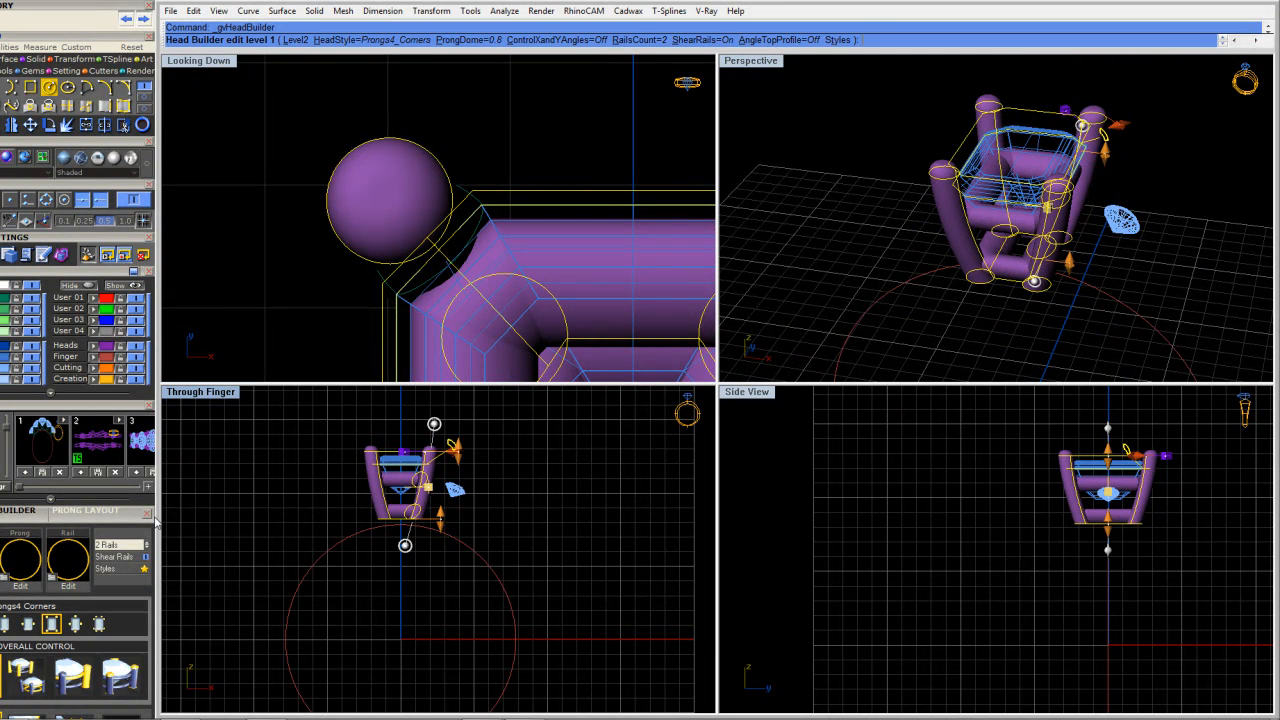
pyautogui.moveTo(55, 515); pyautogui.dragTo(798, 297)
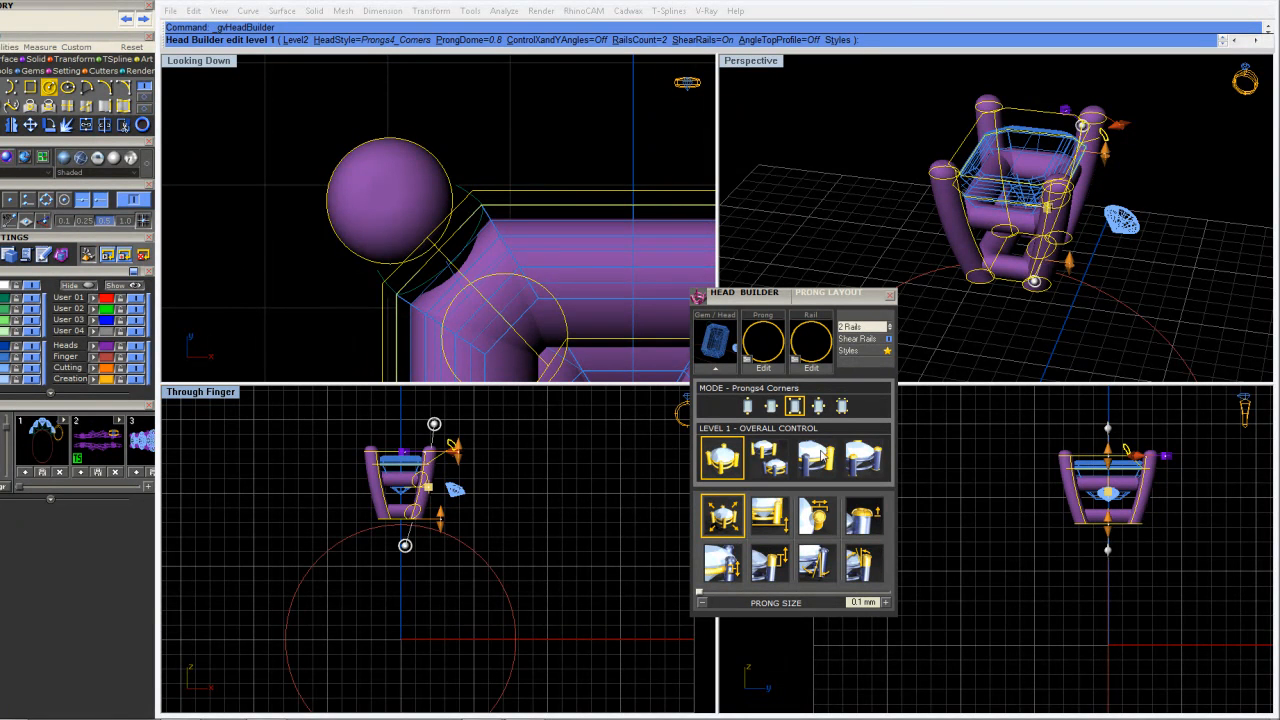
pyautogui.click(886, 351)
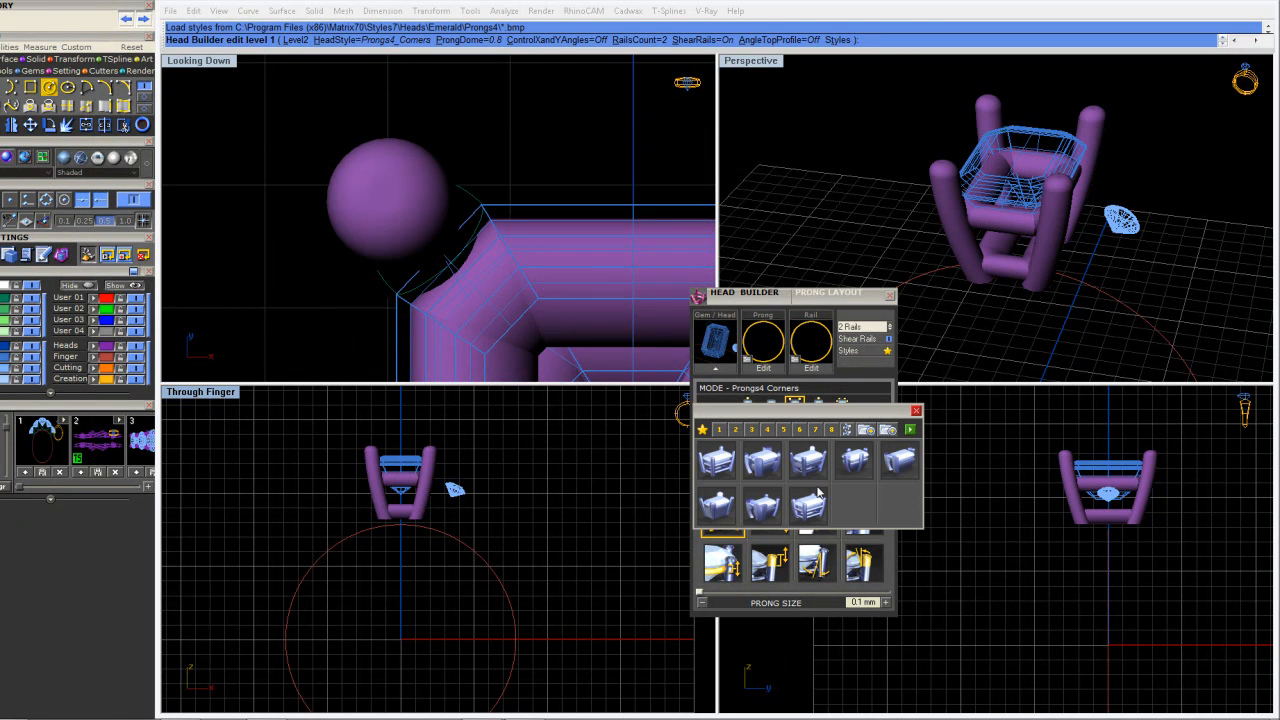
pyautogui.click(715, 461)
pyautogui.click(916, 410)
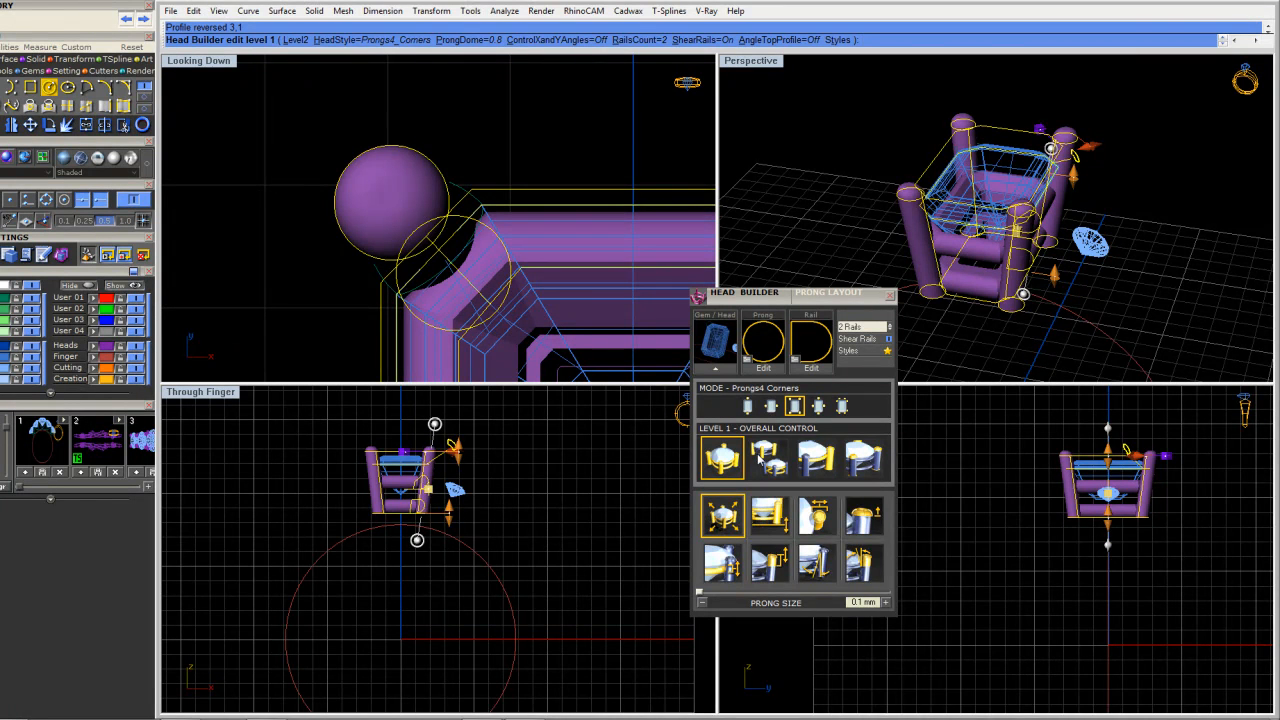
# At the prongs and rails level, set Rail Y Size to 1.05 mm and apply the v603 profile to the gallery rails
pyautogui.click(770, 458)
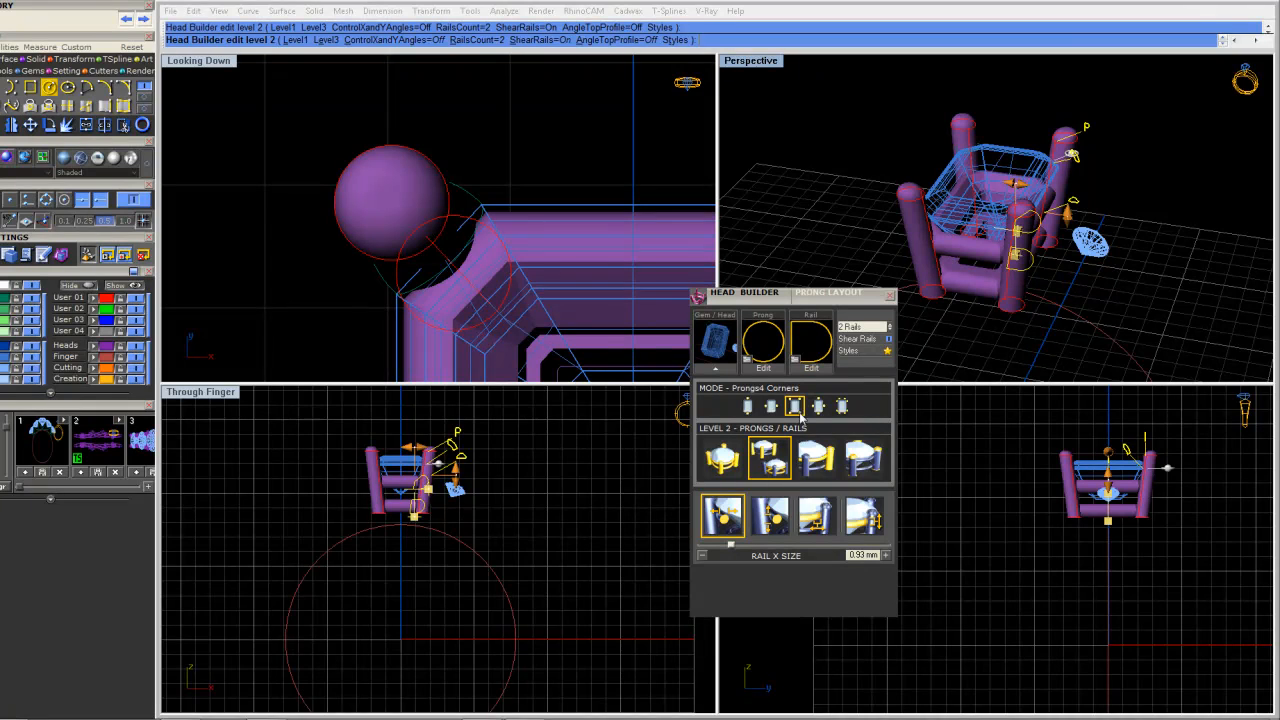
pyautogui.scroll(5, 517, 560)
pyautogui.scroll(2, 519, 528)
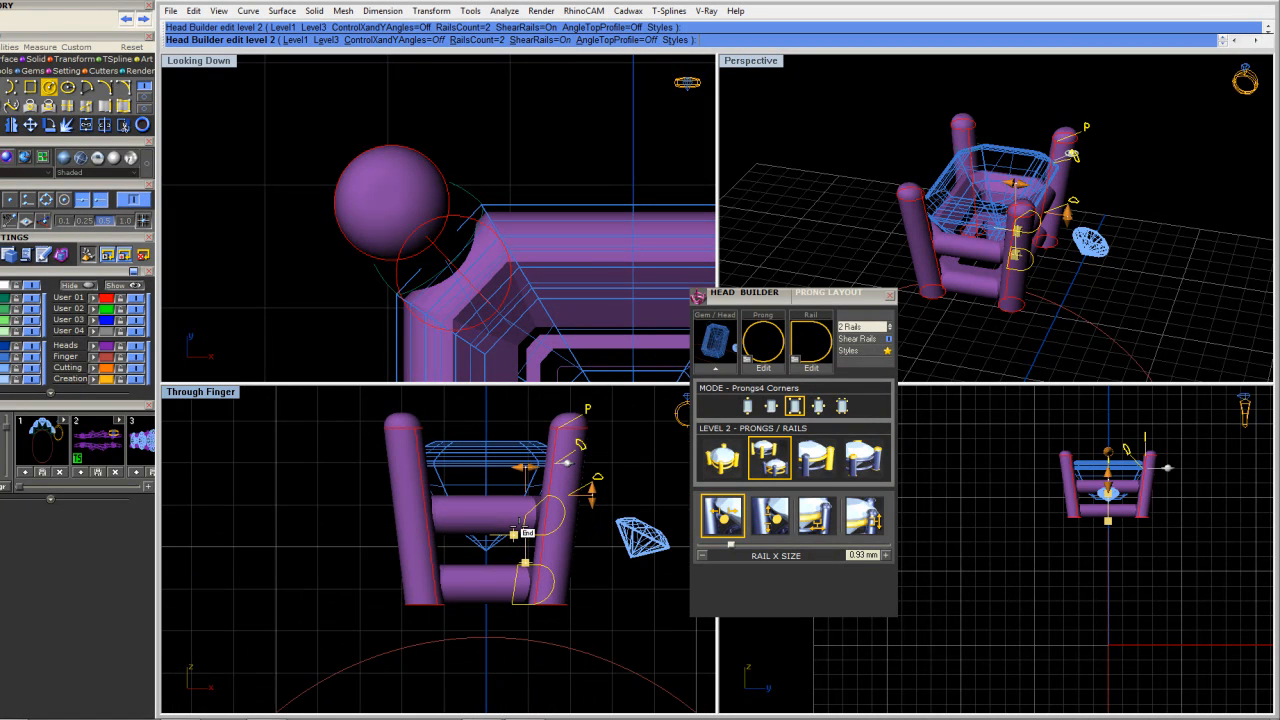
pyautogui.moveTo(592, 494); pyautogui.dragTo(591, 488)
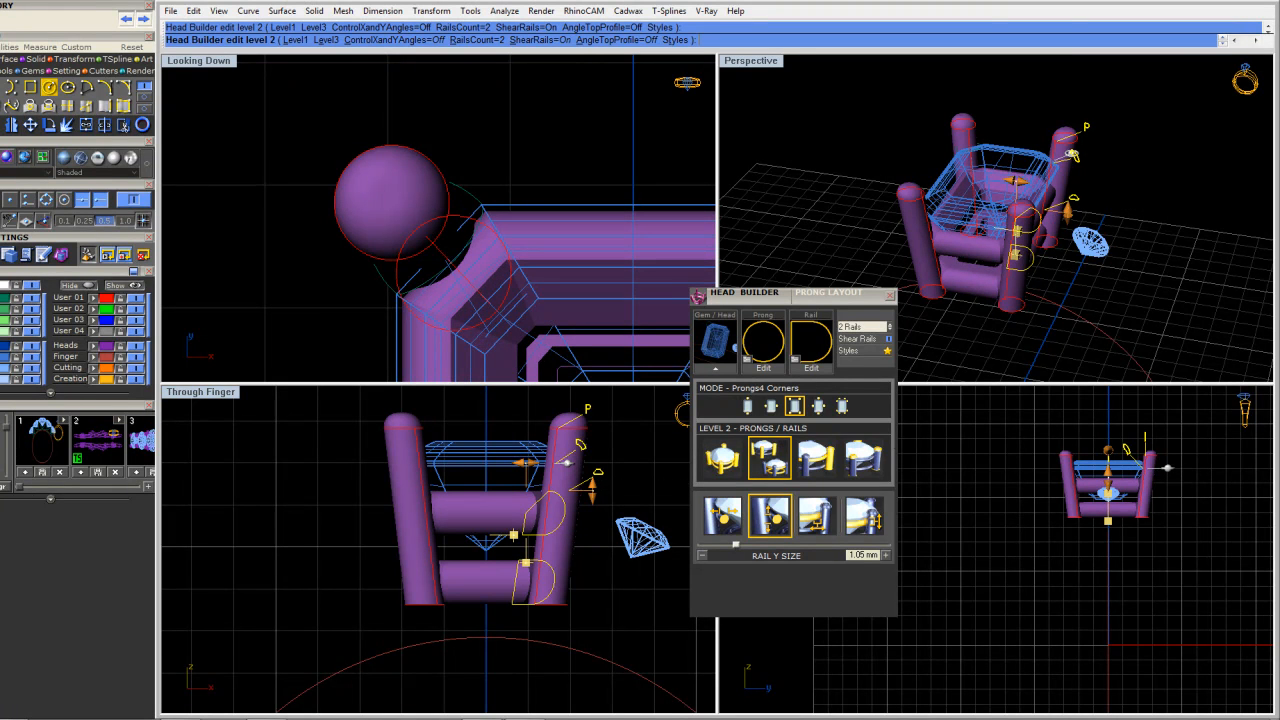
pyautogui.click(818, 340)
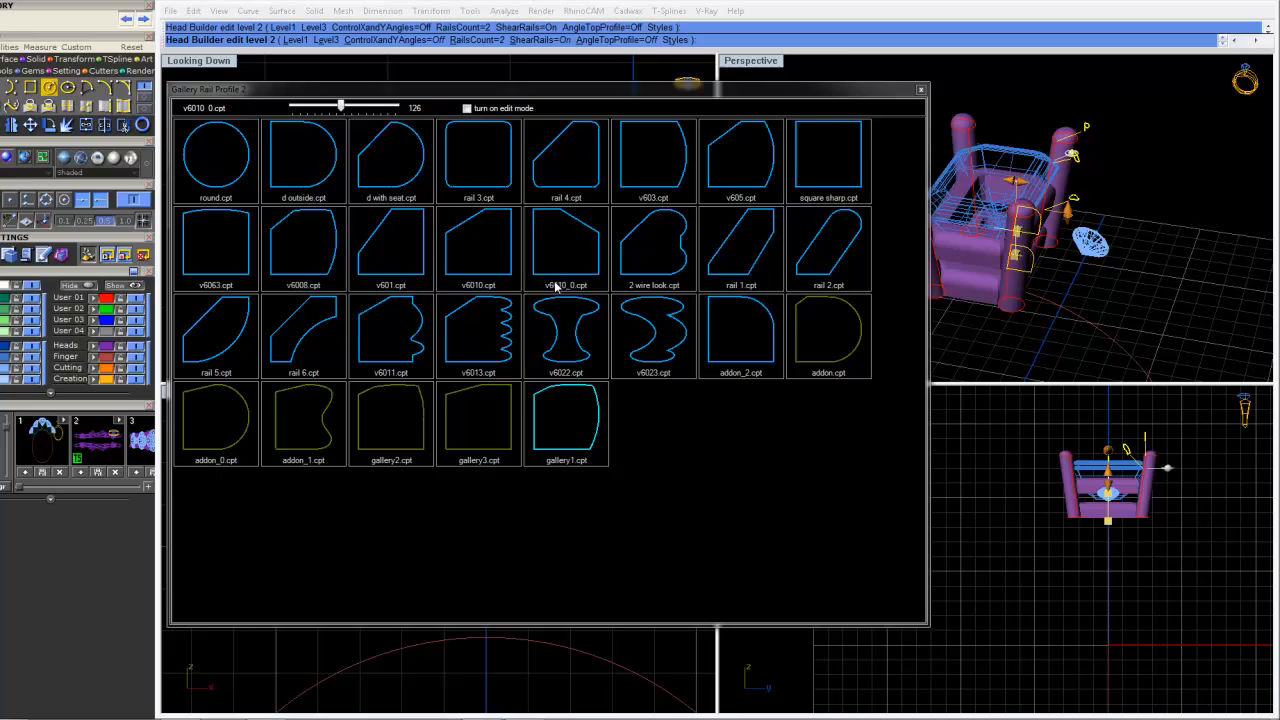
pyautogui.click(645, 164)
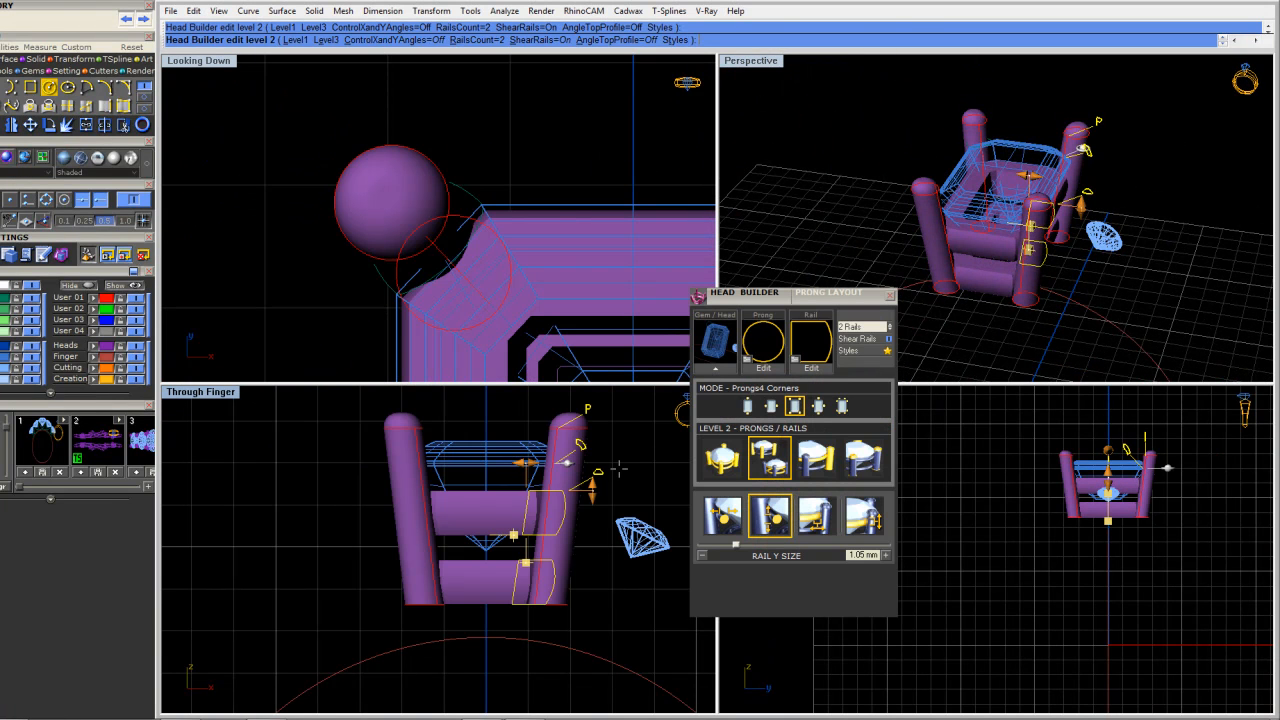
# In the overall head control, lower the head's base slightly toward the finger circle and set Head Angle X to 12°
pyautogui.click(720, 468)
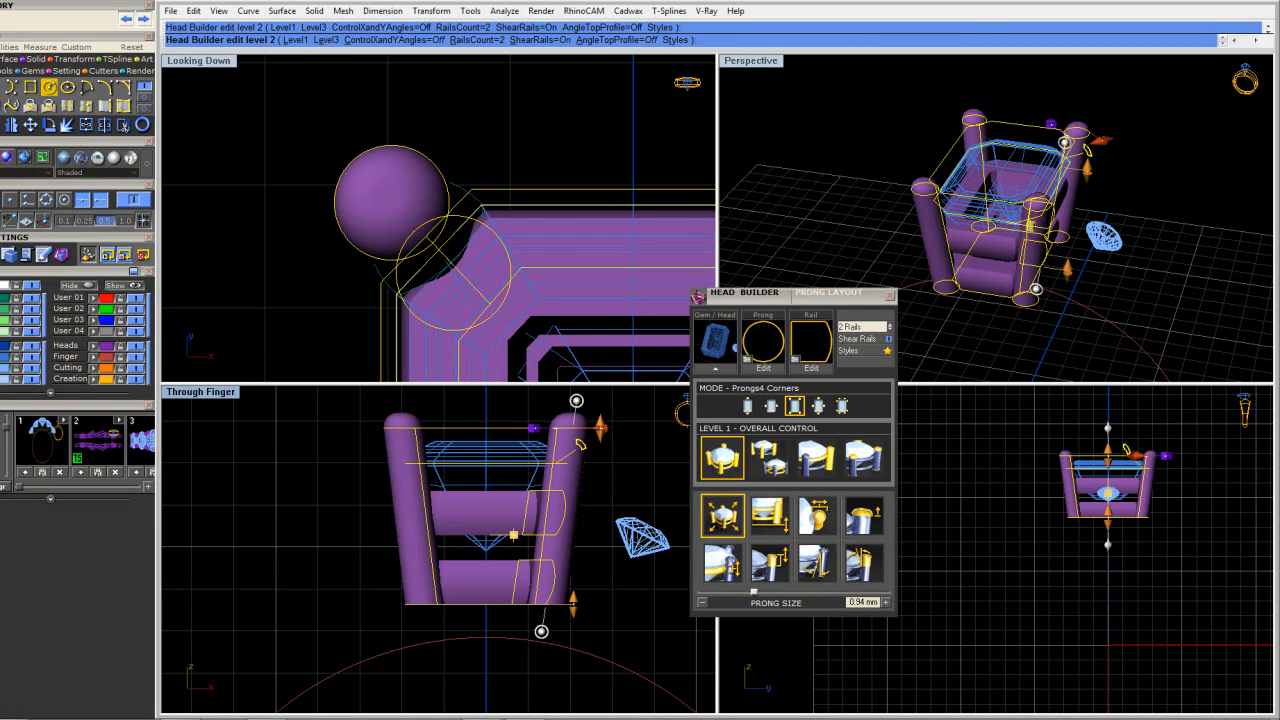
pyautogui.moveTo(572, 600); pyautogui.dragTo(573, 608)
pyautogui.moveTo(538, 650); pyautogui.dragTo(526, 651)
pyautogui.scroll(-5, 526, 651)
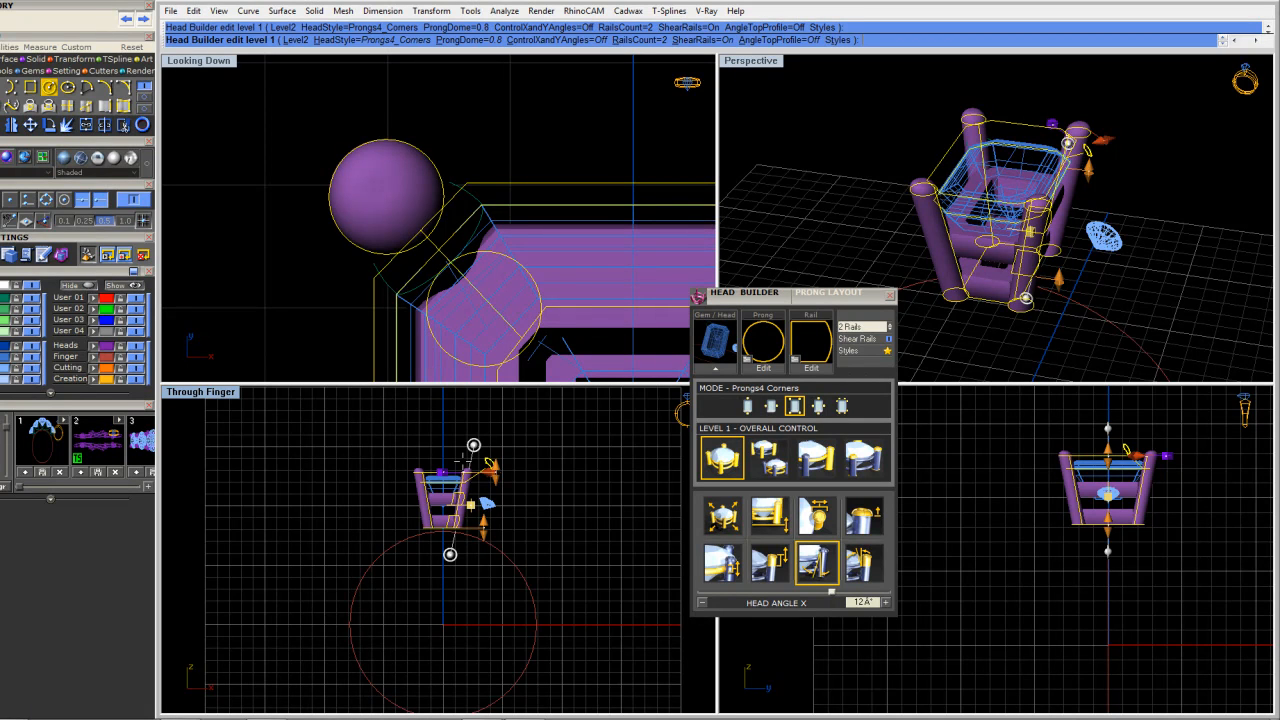
pyautogui.scroll(5, 493, 490)
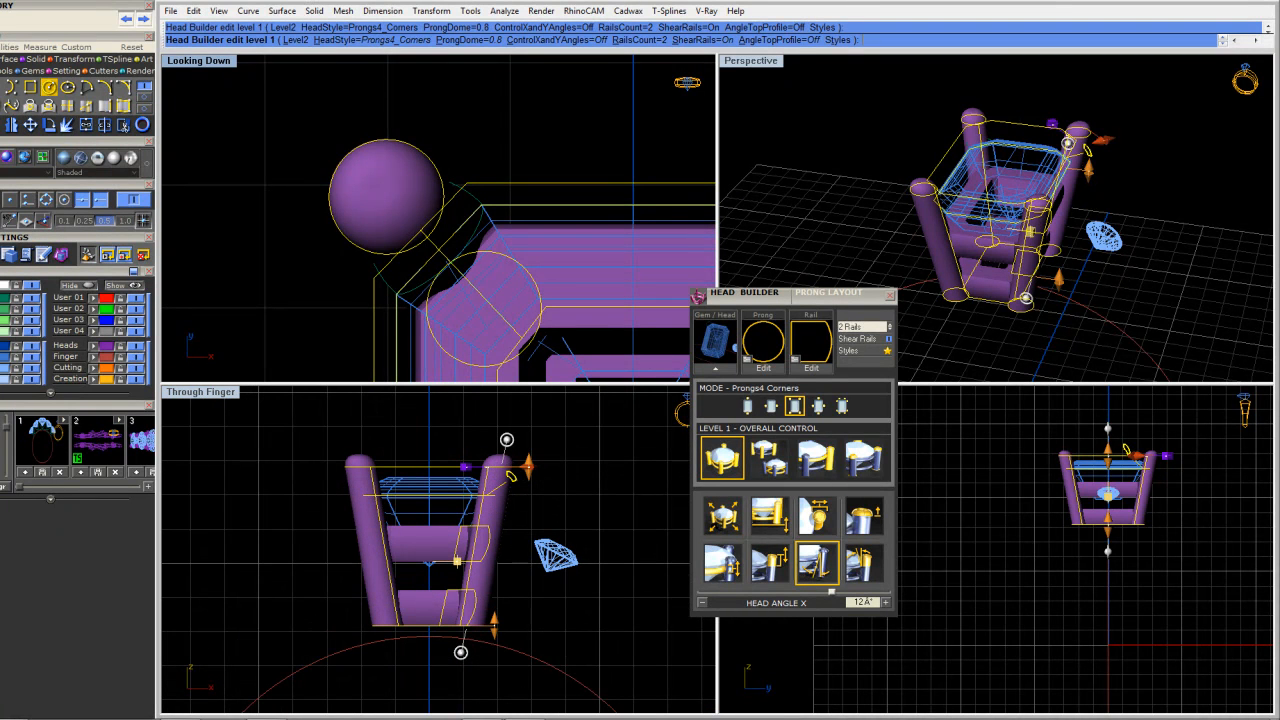
# Apply the Prong_010 profile to the head's four prongs
pyautogui.click(767, 342)
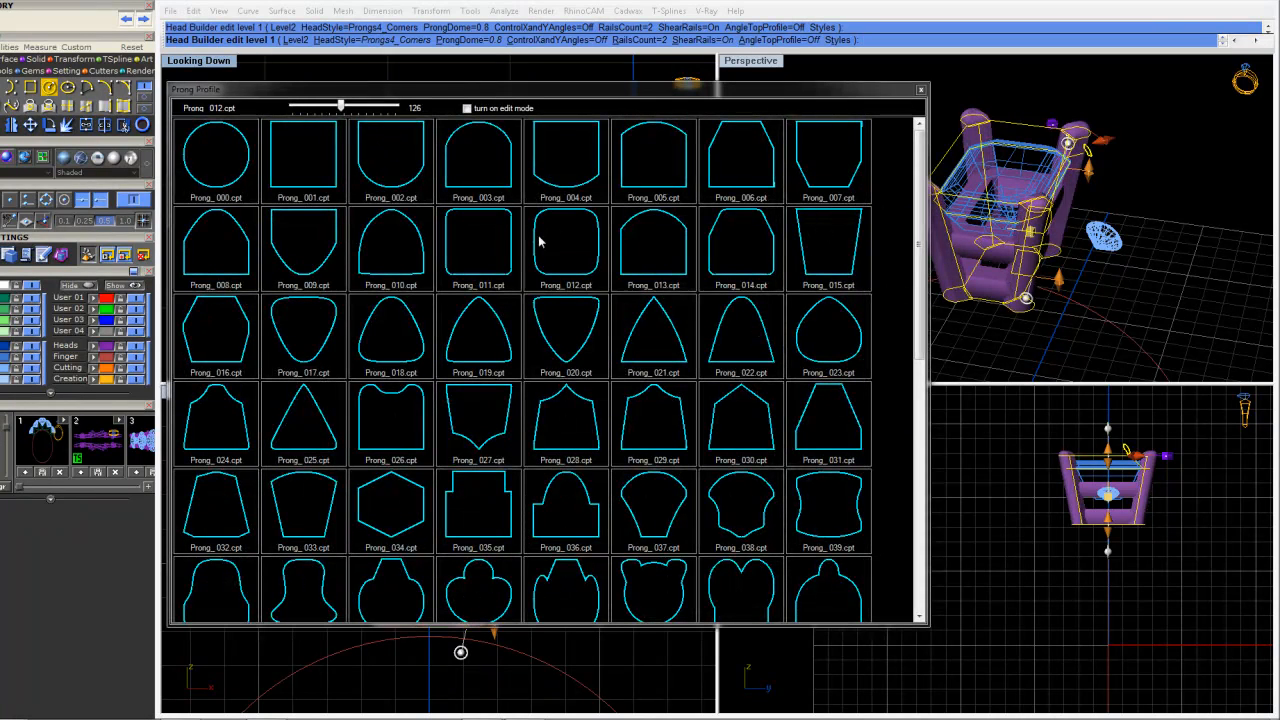
pyautogui.click(395, 240)
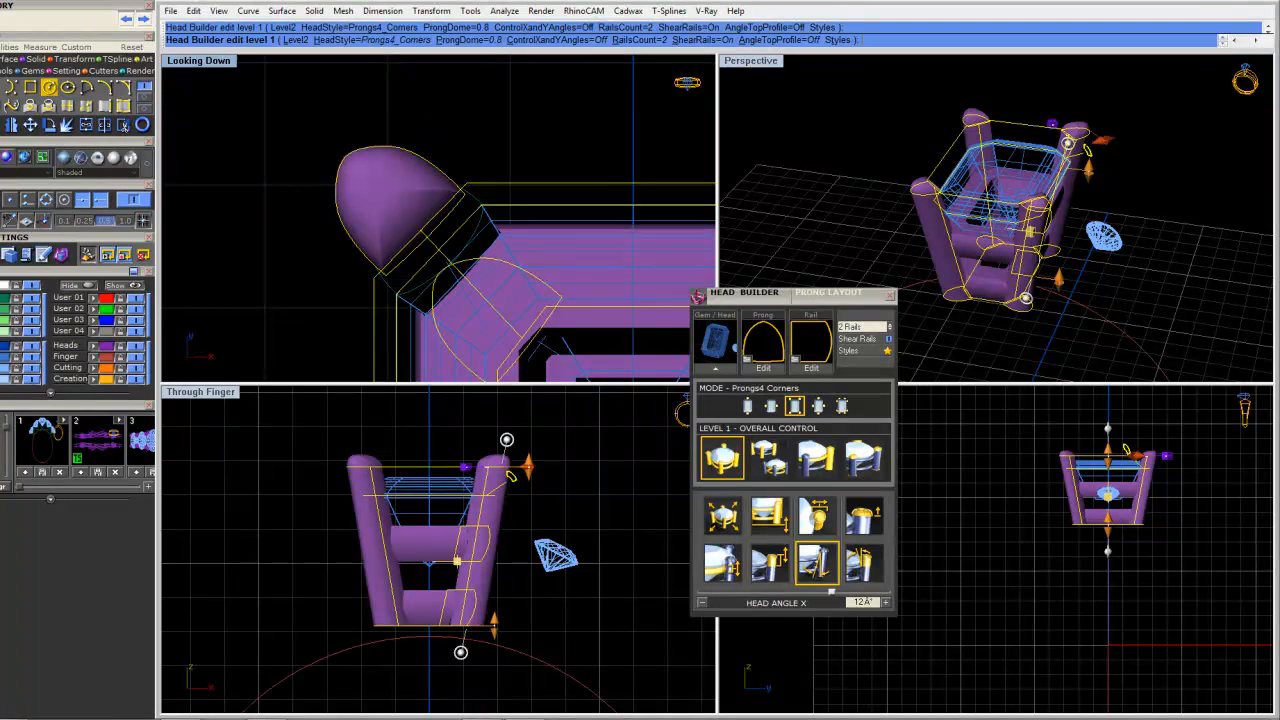
pyautogui.moveTo(650, 350); pyautogui.dragTo(417, 239, button='right')
pyautogui.scroll(-6, 444, 312)
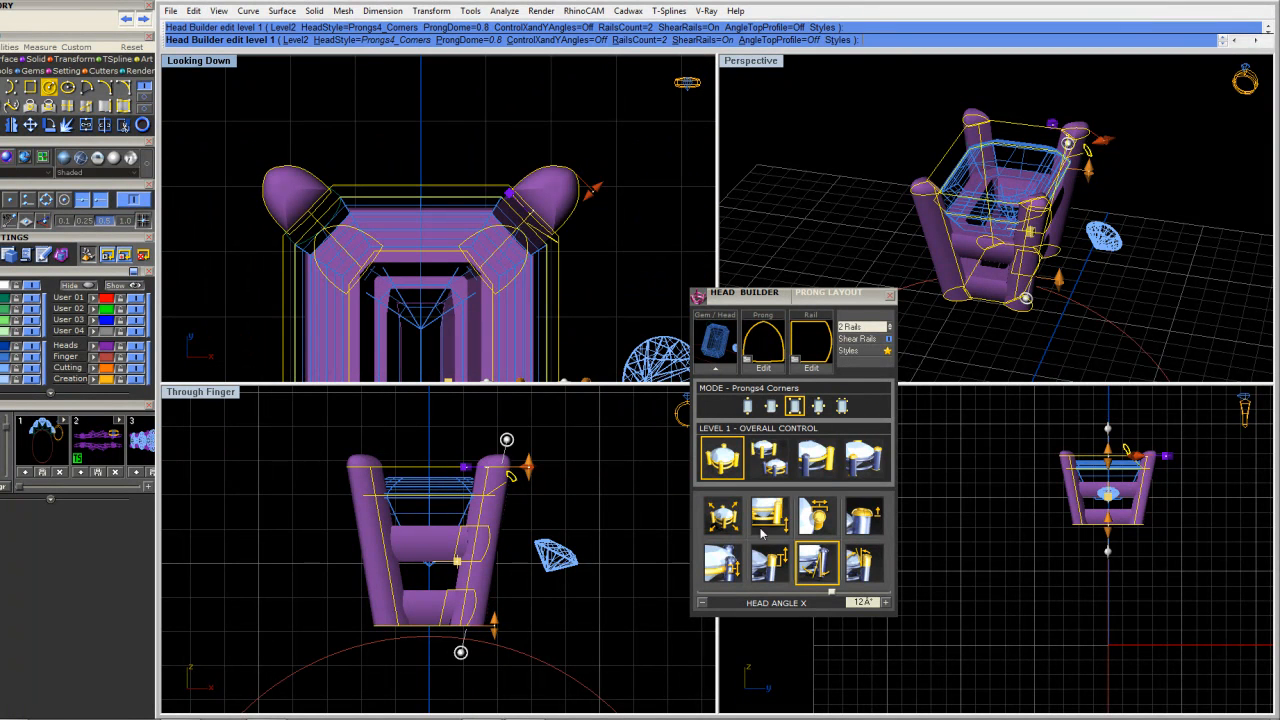
# At the top and bottom prong level, widen the prong-top profile and set its Prong Y Size to 0.77 mm
pyautogui.click(817, 457)
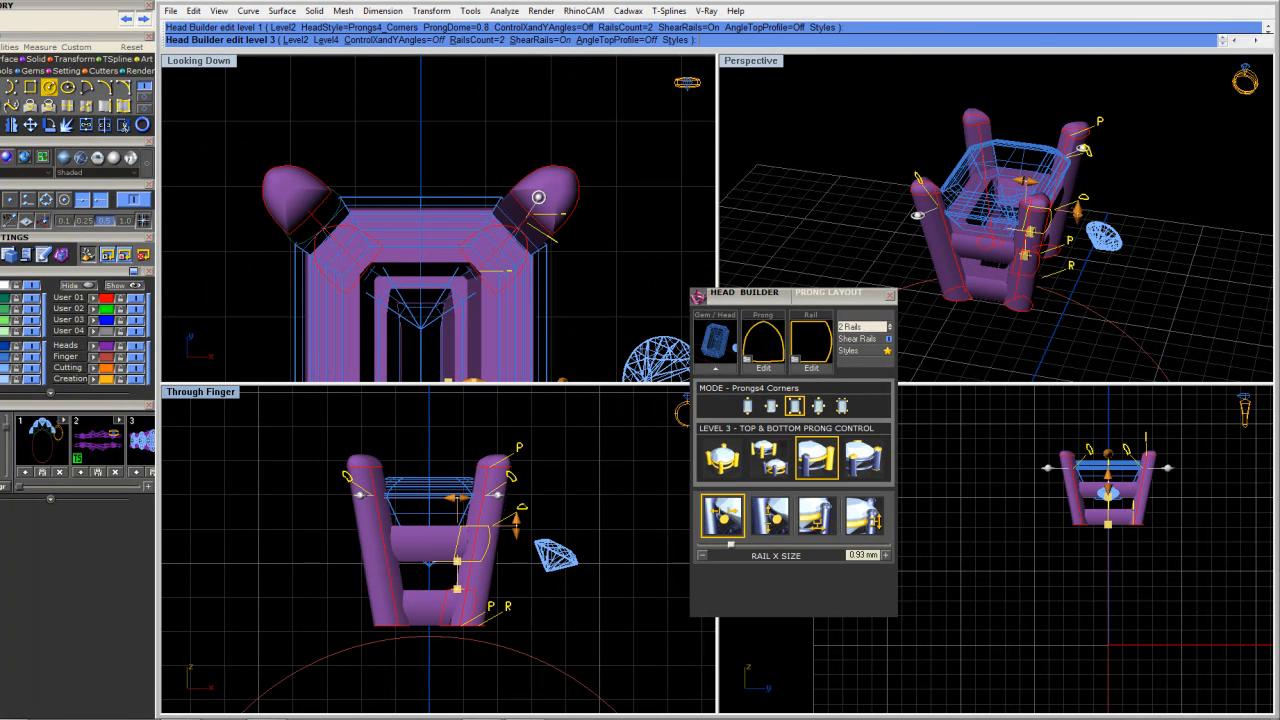
pyautogui.click(1100, 121)
pyautogui.scroll(3, 512, 255)
pyautogui.moveTo(510, 254); pyautogui.dragTo(528, 268)
pyautogui.moveTo(590, 155); pyautogui.dragTo(578, 168)
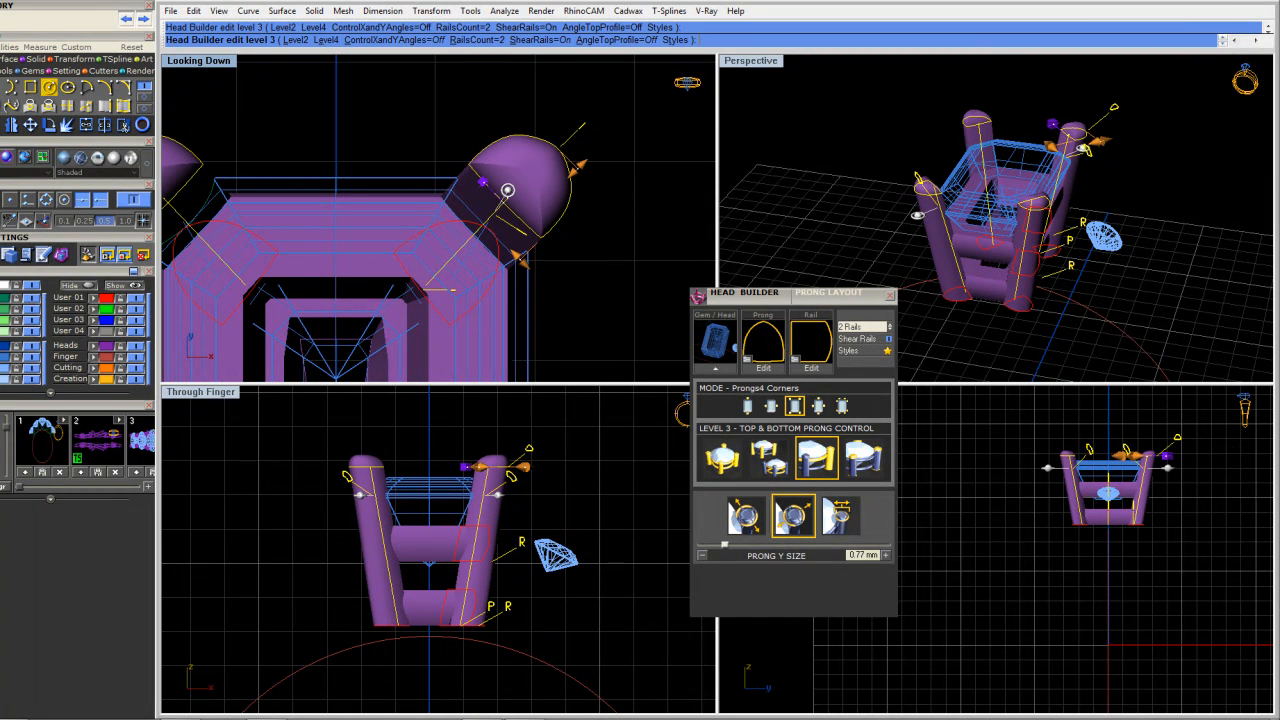
# Raise the upper gallery rail slightly, setting its Rail Drop to -1.78 mm
pyautogui.moveTo(852, 217)
pyautogui.mouseDown(button='right')
pyautogui.moveTo(880, 260)
pyautogui.moveTo(870, 240)
pyautogui.moveTo(836, 235)
pyautogui.mouseUp(button='right')
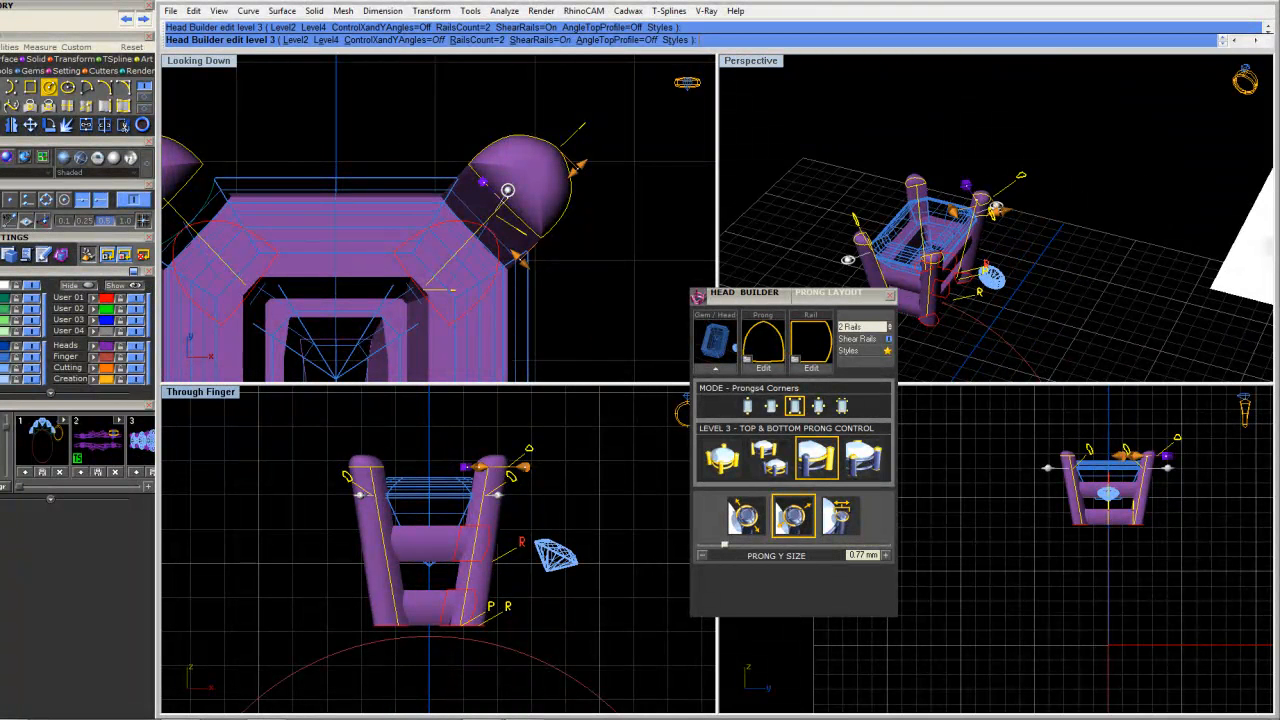
pyautogui.click(521, 541)
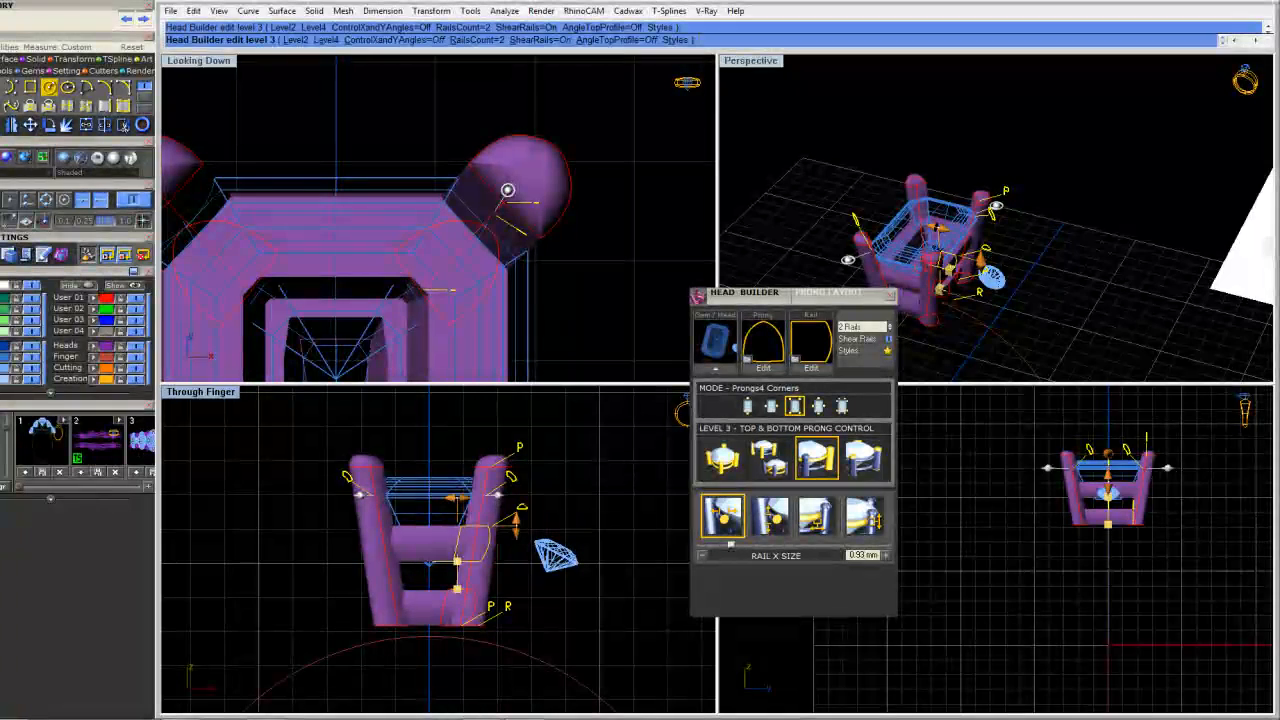
pyautogui.moveTo(456, 561); pyautogui.dragTo(457, 554)
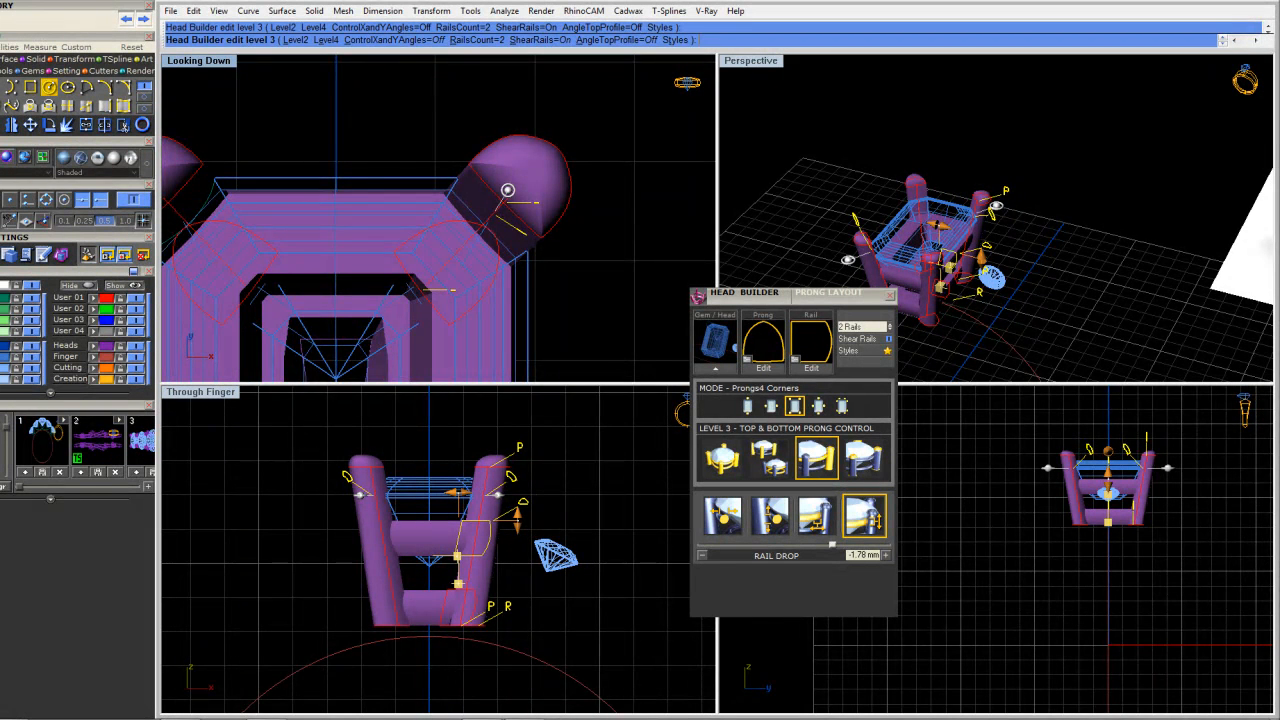
# Compare the head with the ring photo and, in the overall control, set Head Angle X to 14.5°
pyautogui.scroll(-5, 530, 250)
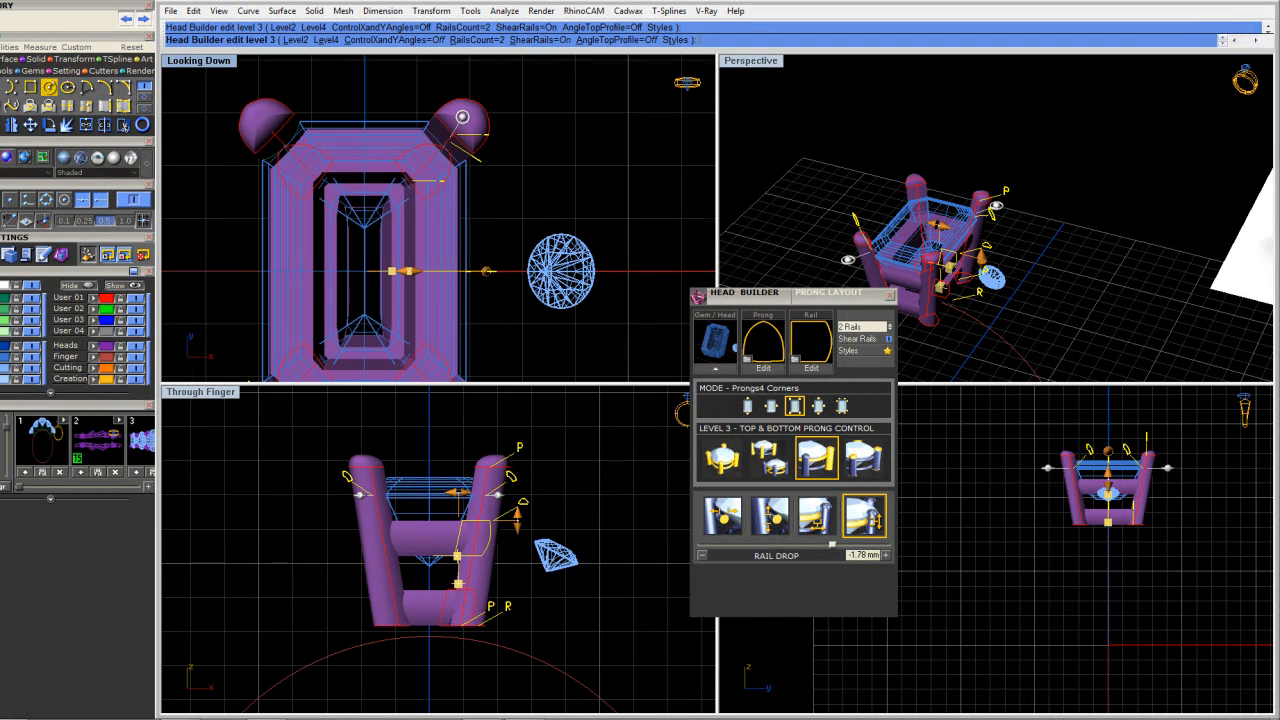
pyautogui.moveTo(1027, 618); pyautogui.dragTo(1000, 563, button='right')
pyautogui.scroll(-5, 1000, 563)
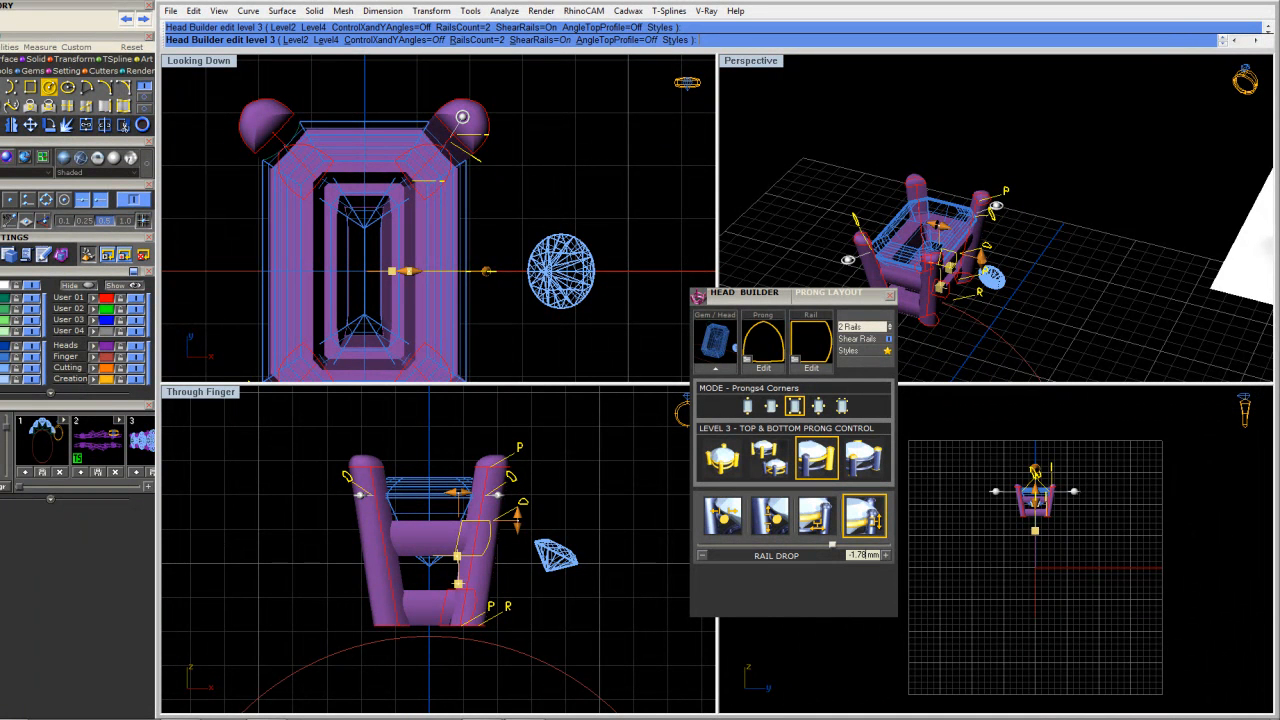
pyautogui.moveTo(1112, 232)
pyautogui.mouseDown(button='right')
pyautogui.moveTo(1080, 240)
pyautogui.moveTo(1105, 250)
pyautogui.mouseUp(button='right')
pyautogui.scroll(-7, 900, 170)
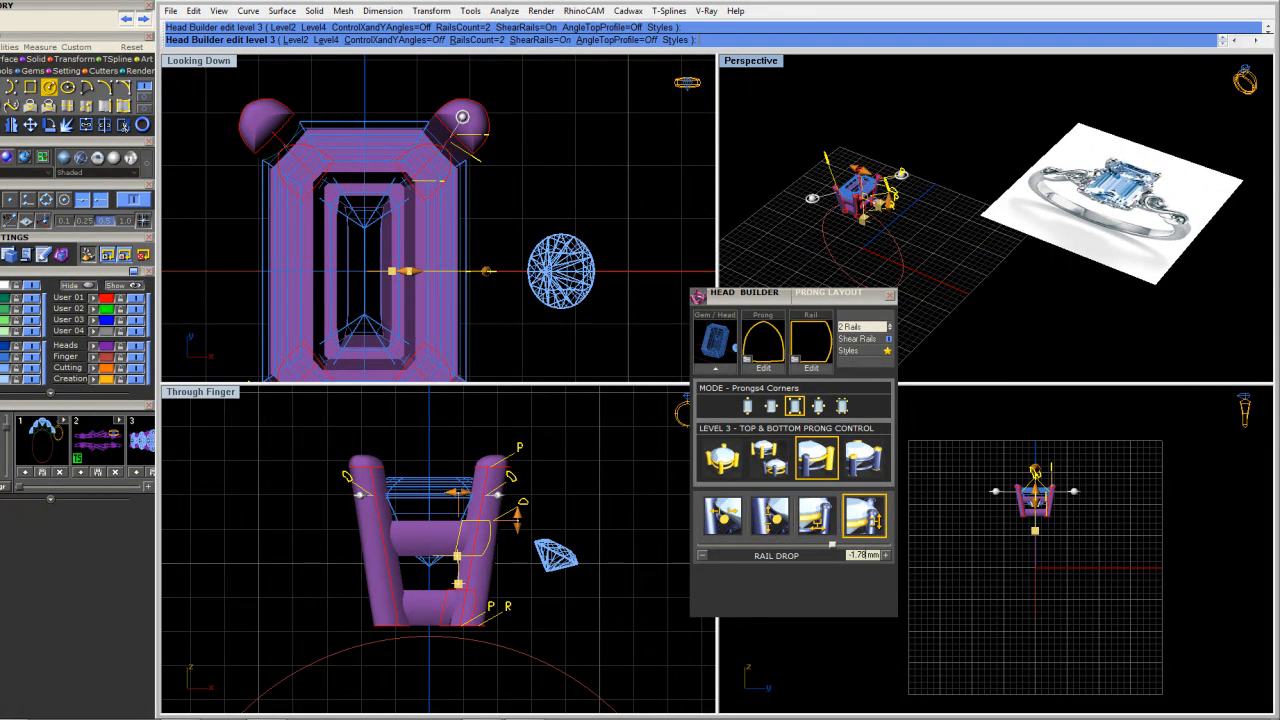
pyautogui.scroll(4, 1060, 505)
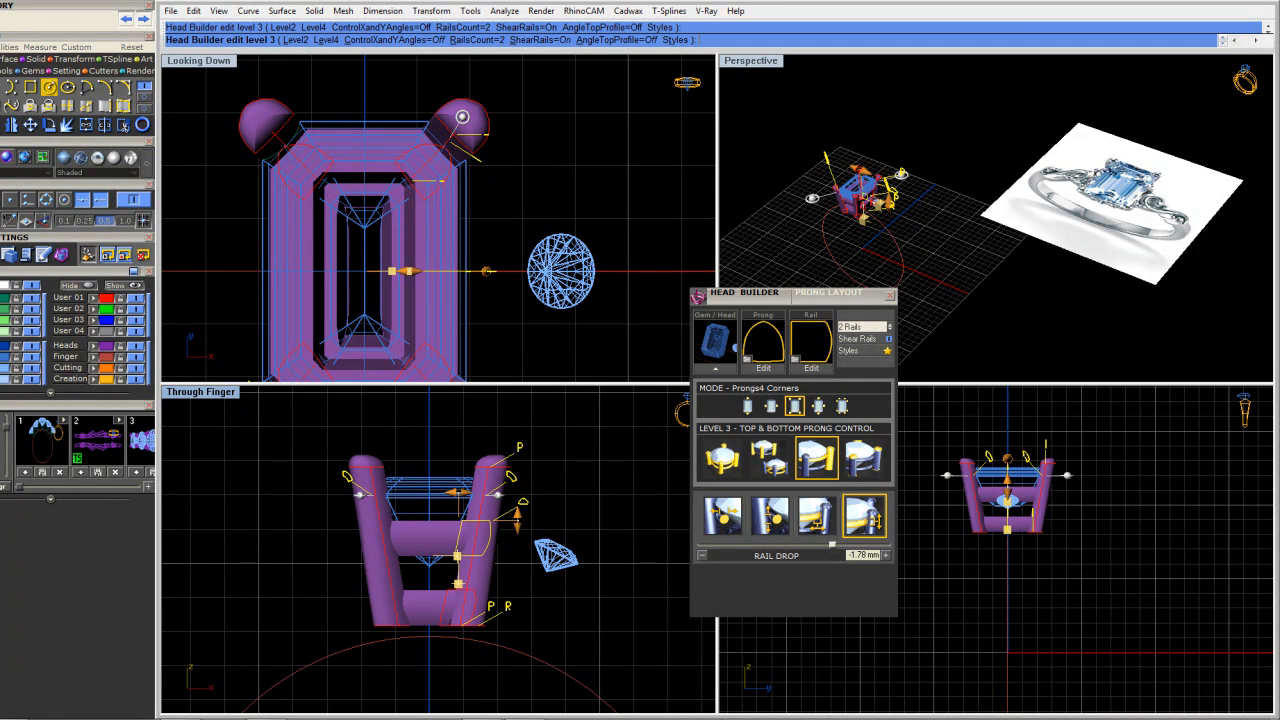
pyautogui.click(722, 462)
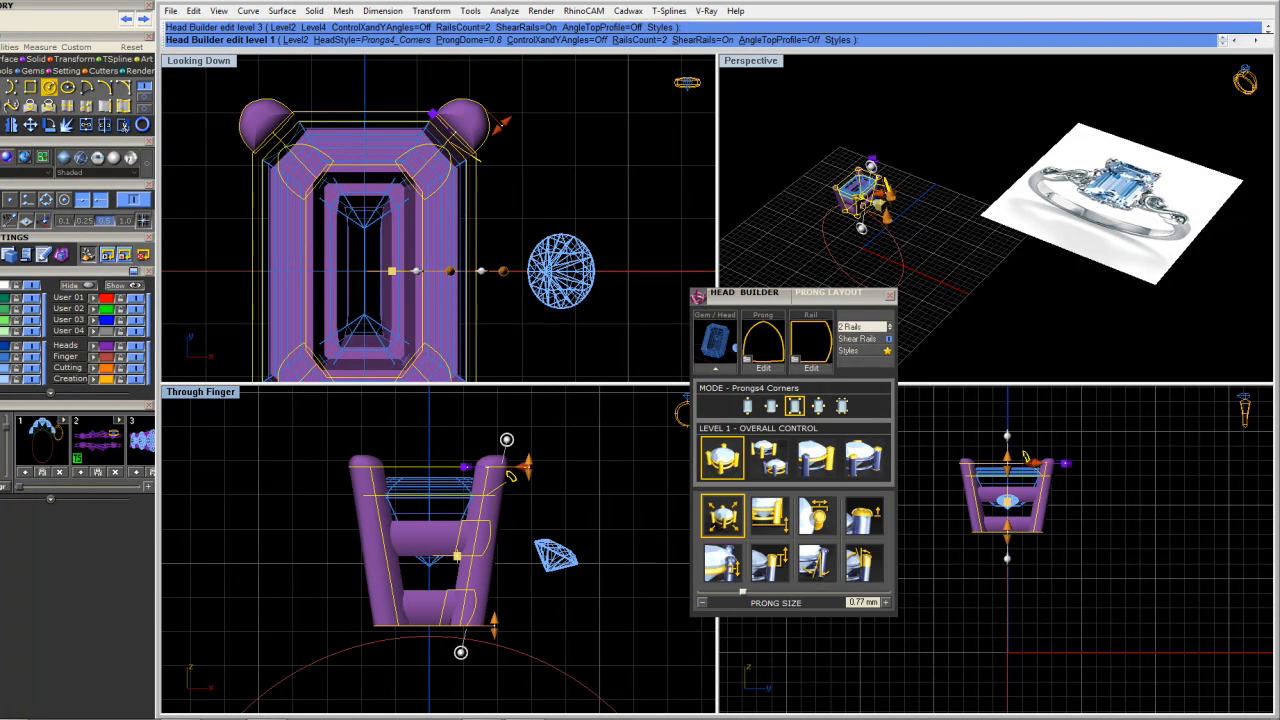
pyautogui.moveTo(461, 652); pyautogui.dragTo(453, 652)
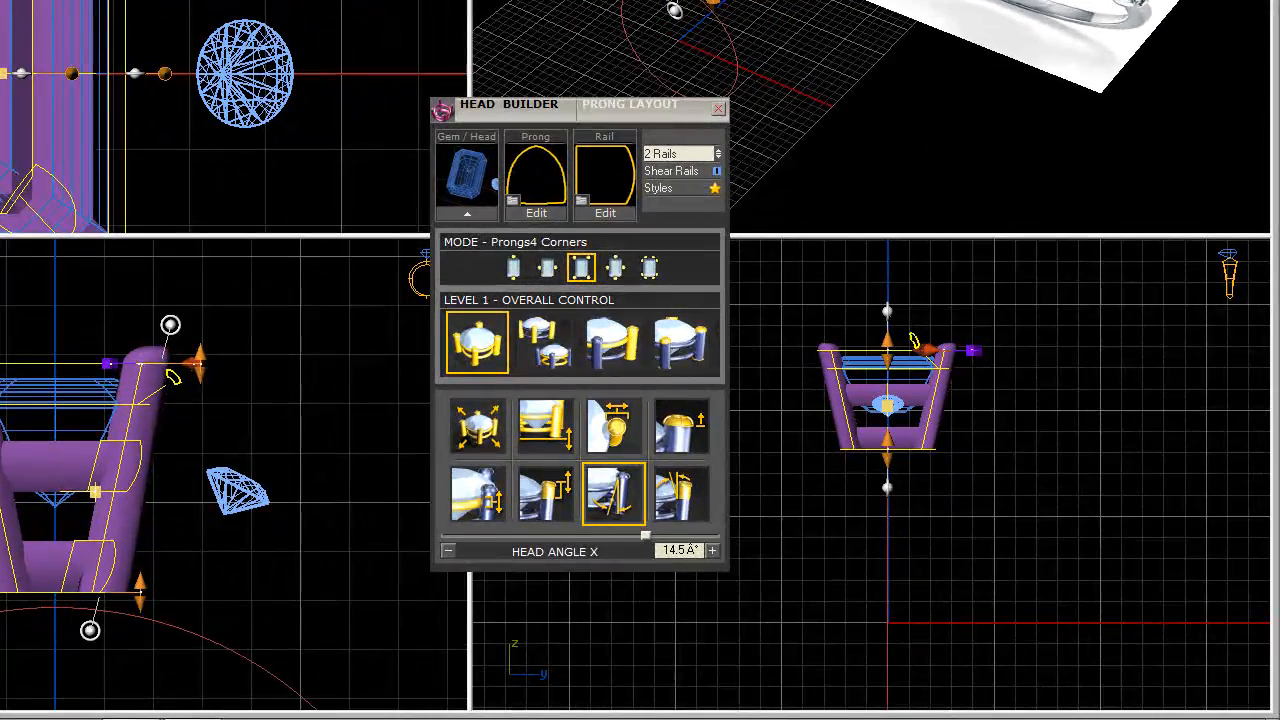
# Lower the prong tops by setting Height Above Girdle to 0.51 mm
pyautogui.scroll(6, 88, 394)
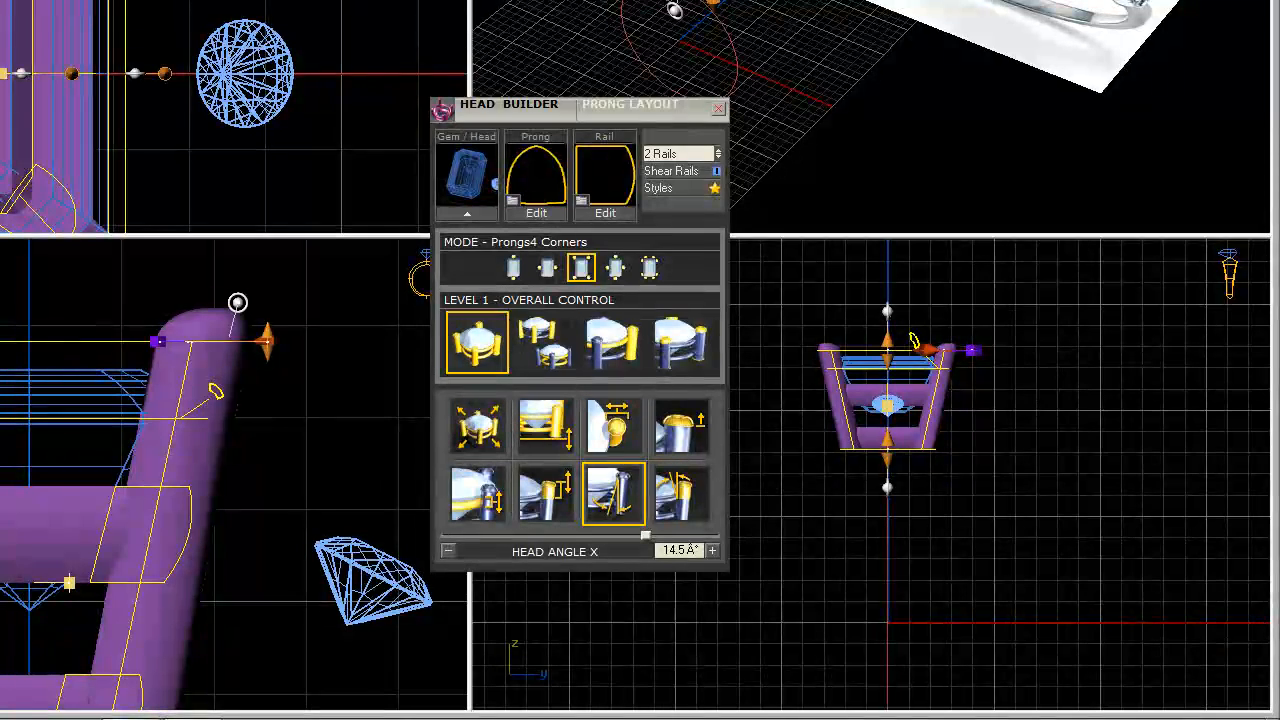
pyautogui.click(546, 492)
pyautogui.moveTo(265, 348); pyautogui.dragTo(272, 408)
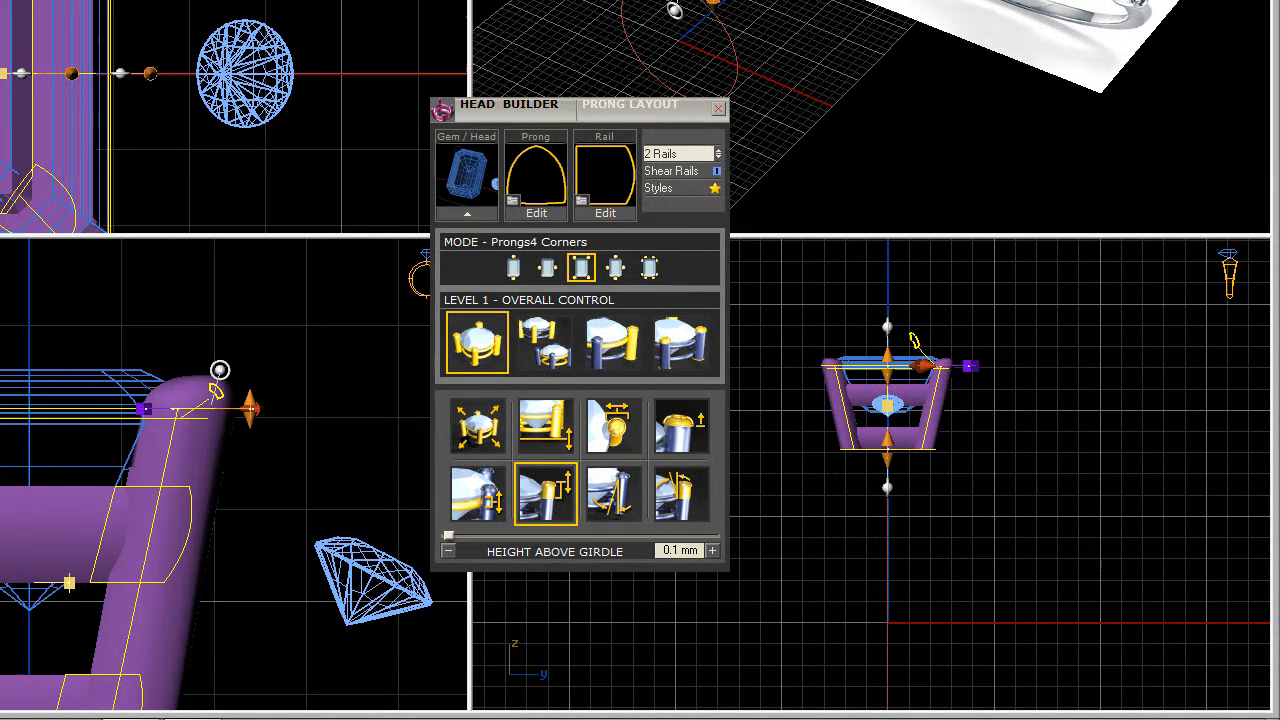
pyautogui.moveTo(250, 408)
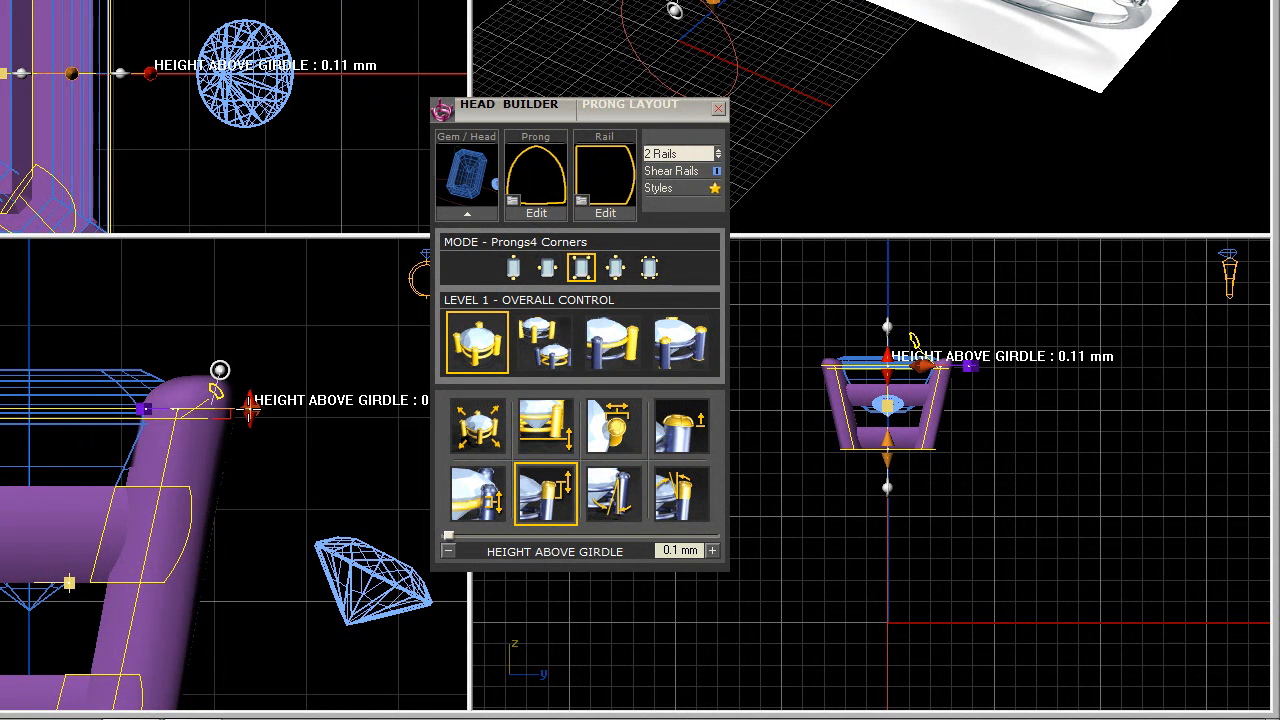
pyautogui.moveTo(250, 408); pyautogui.dragTo(252, 375)
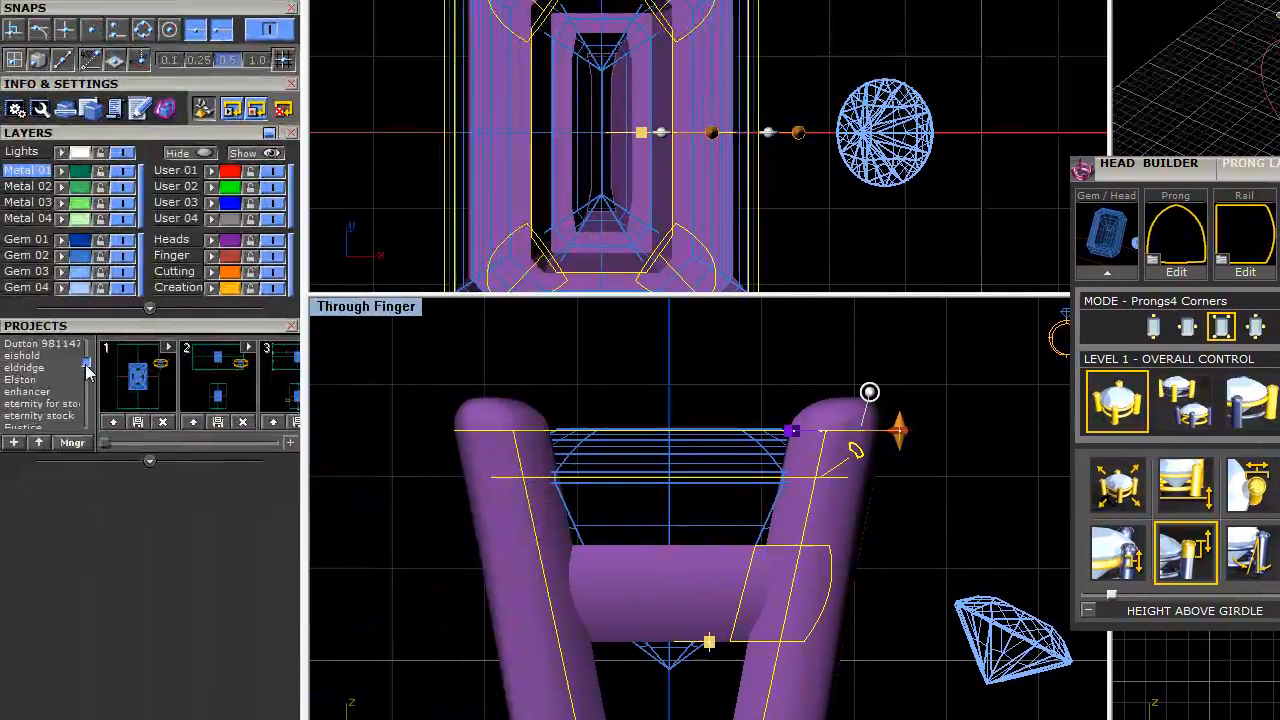
# Switch the projects list to the project whose saved thumbnails show the ring reference photo
pyautogui.scroll(2, 88, 357)
pyautogui.scroll(2, 87, 350)
pyautogui.scroll(2, 88, 357)
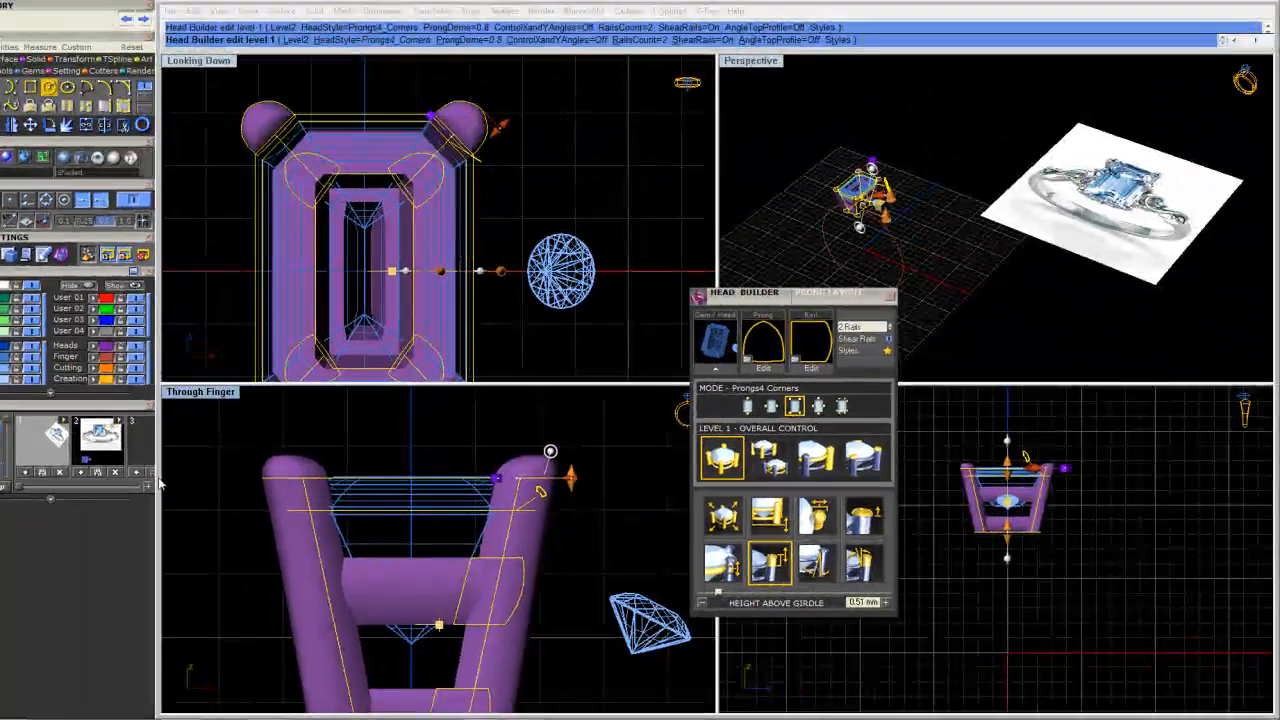
# Commit the finished four-prong head and save the model to the project's third slot, closing Head Builder
pyautogui.click(278, 446)
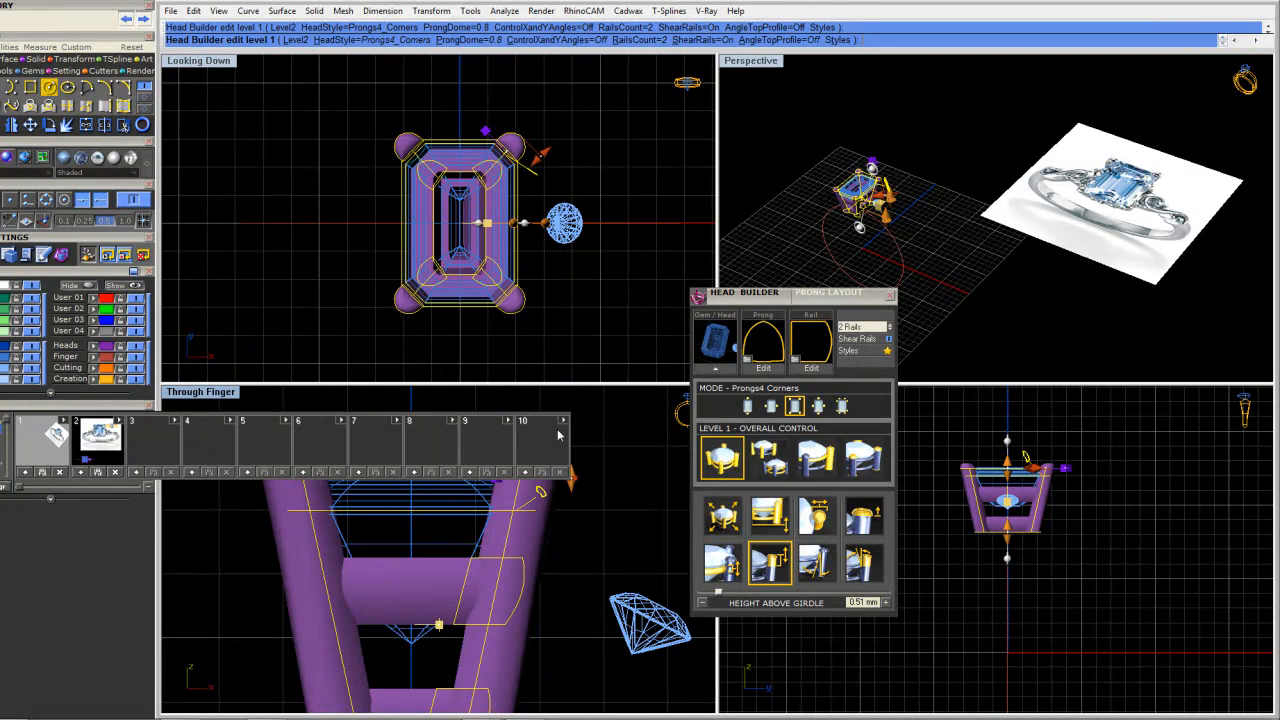
pyautogui.press('Return')
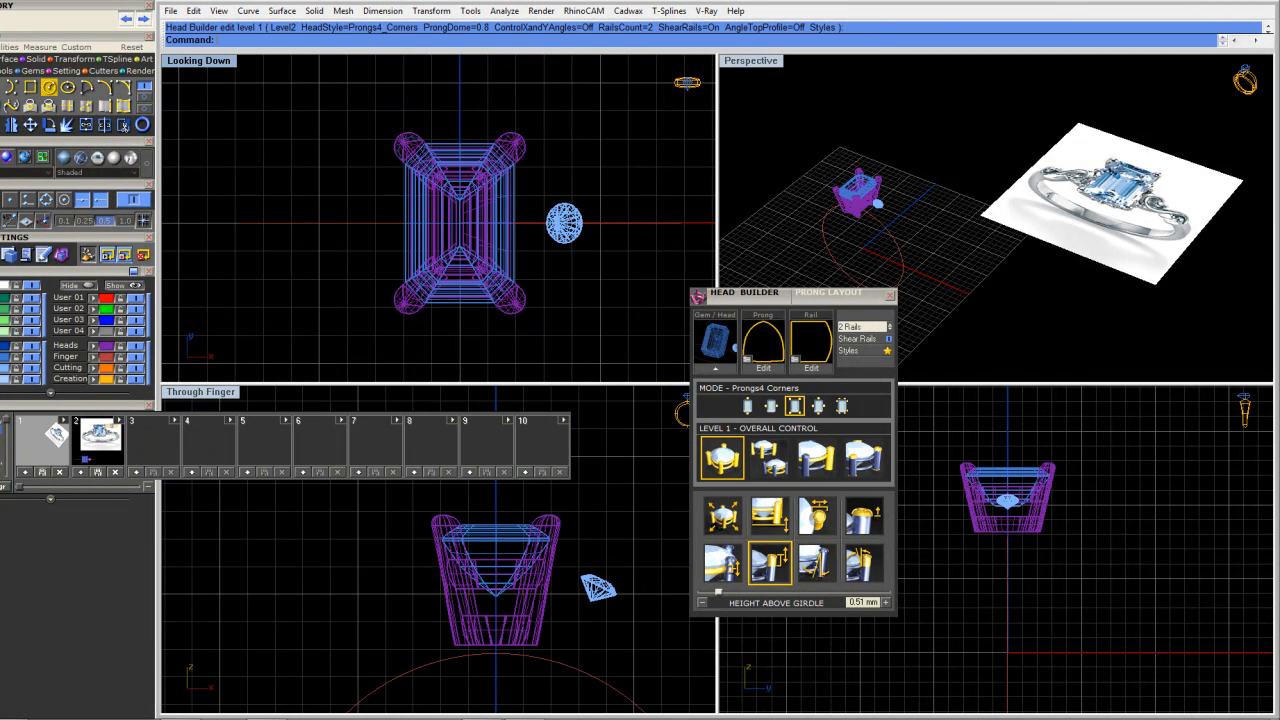
pyautogui.scroll(-3, 321, 165)
pyautogui.moveTo(260, 114); pyautogui.dragTo(690, 288)
pyautogui.click(136, 471)
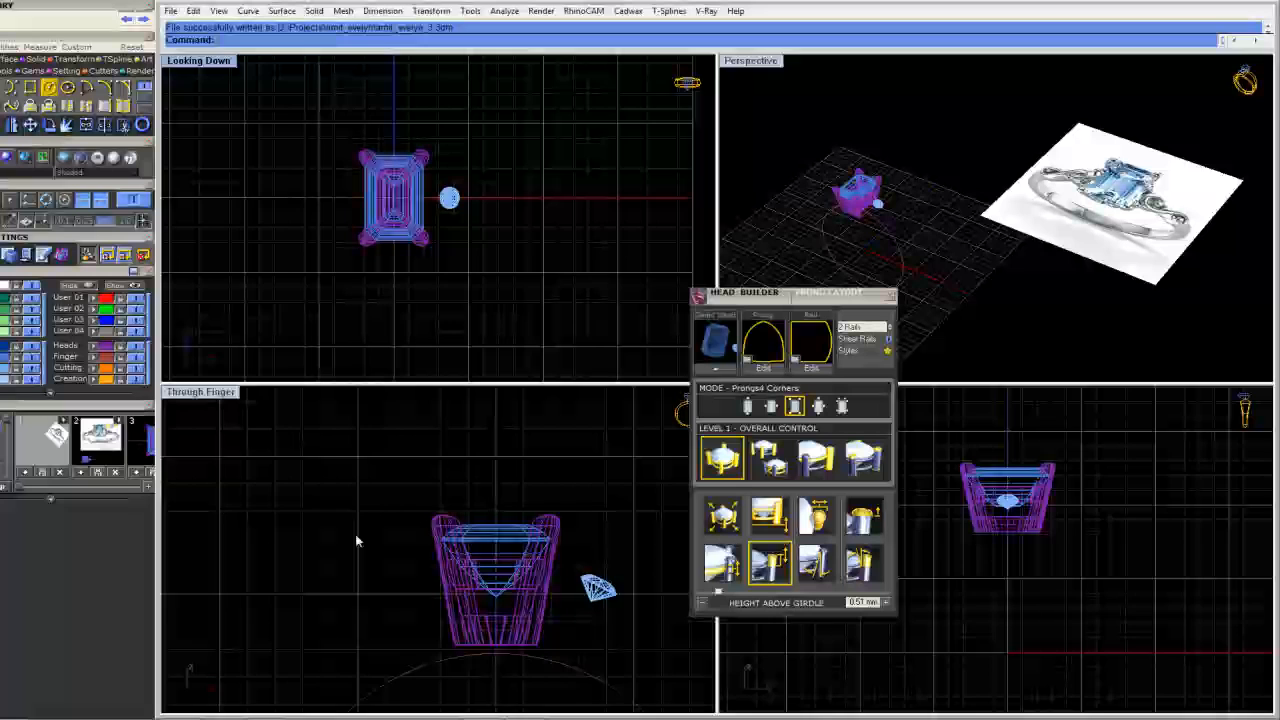
pyautogui.moveTo(355, 534); pyautogui.dragTo(364, 525, button='right')
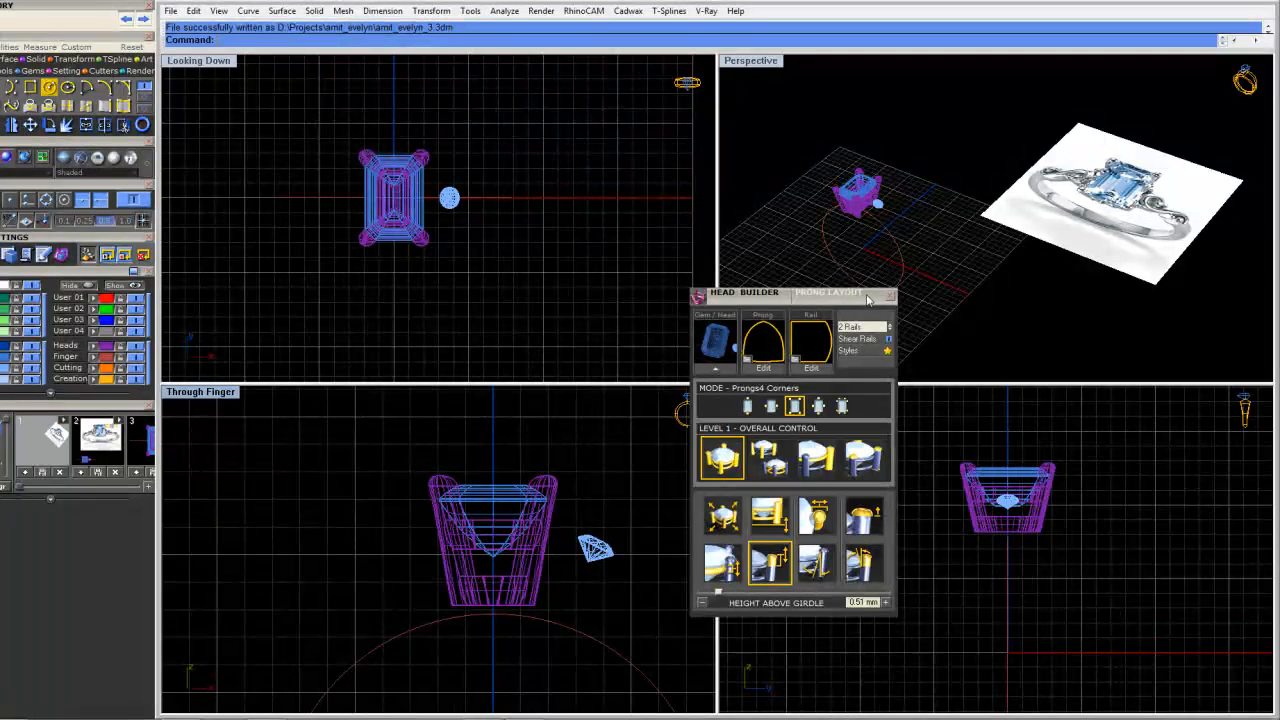
pyautogui.click(889, 298)
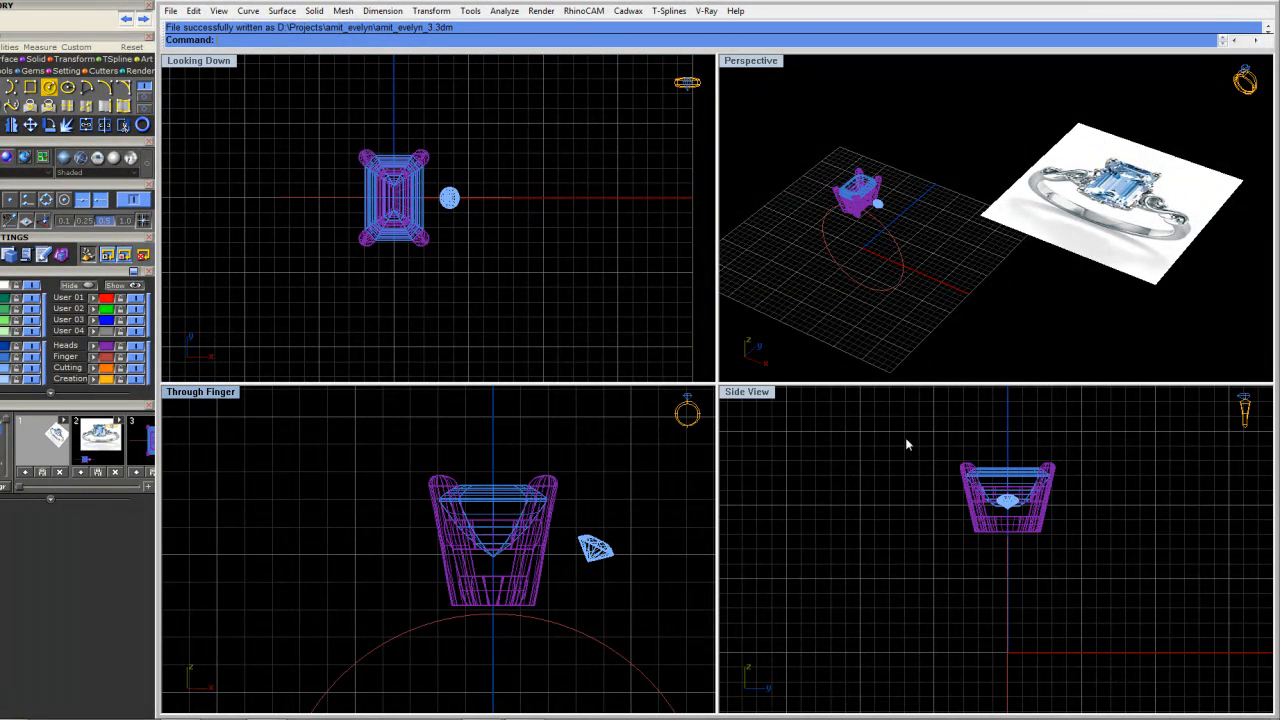
# Enlarge the Side View in Shaded display and examine the head's prongs and gallery rails
pyautogui.doubleClick(747, 391)
pyautogui.click(187, 59)
pyautogui.click(205, 108)
pyautogui.scroll(6, 618, 331)
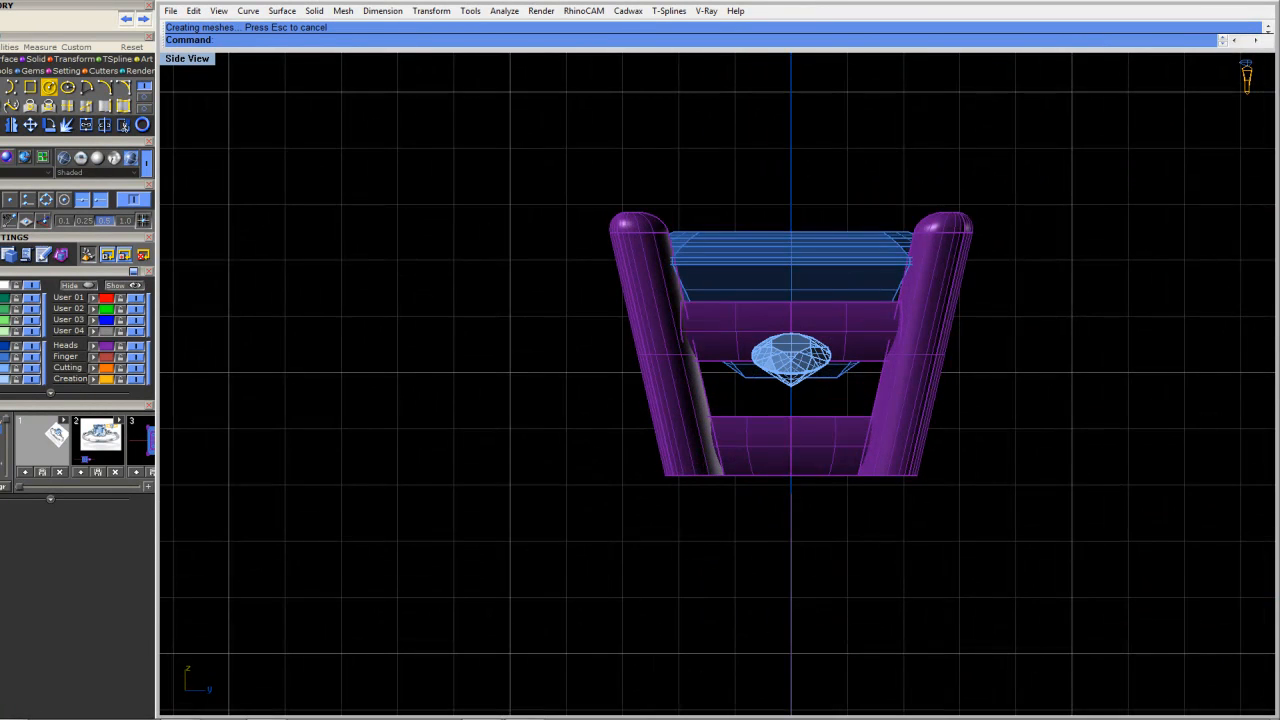
pyautogui.moveTo(440, 402); pyautogui.dragTo(383, 336, button='right')
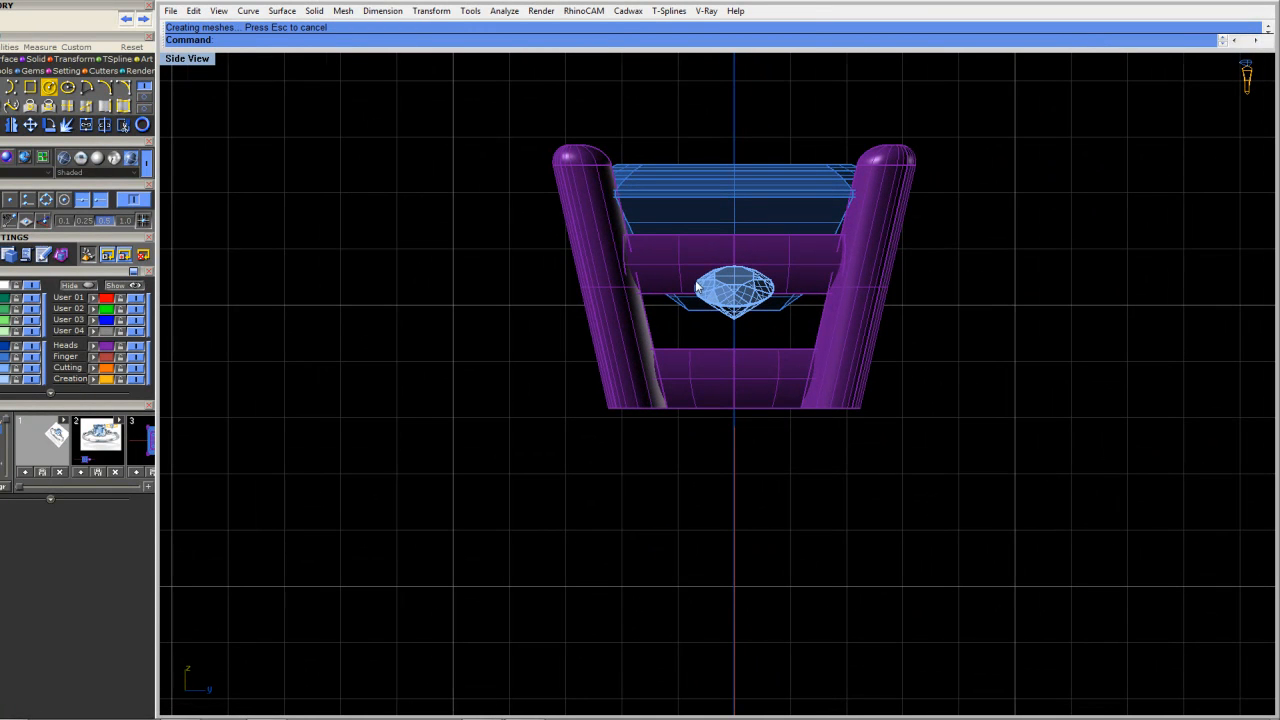
pyautogui.scroll(8, 696, 287)
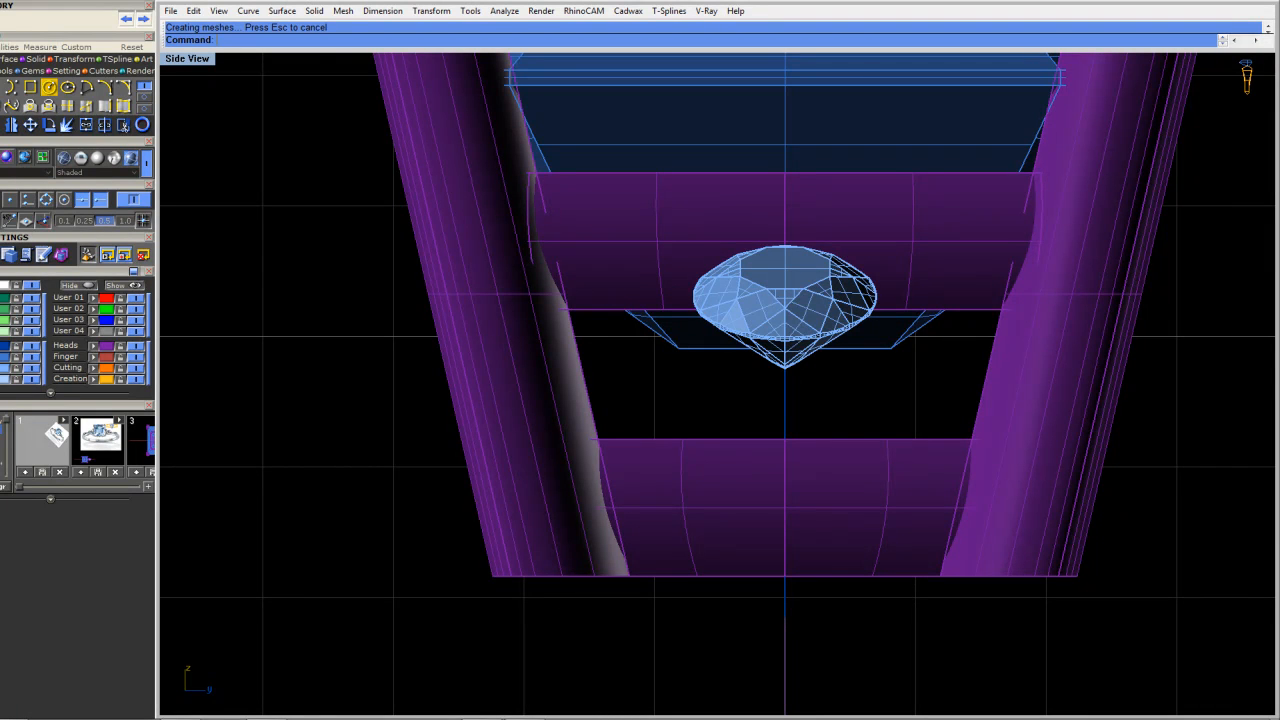
pyautogui.scroll(-8, 563, 580)
pyautogui.moveTo(563, 580); pyautogui.dragTo(566, 509, button='right')
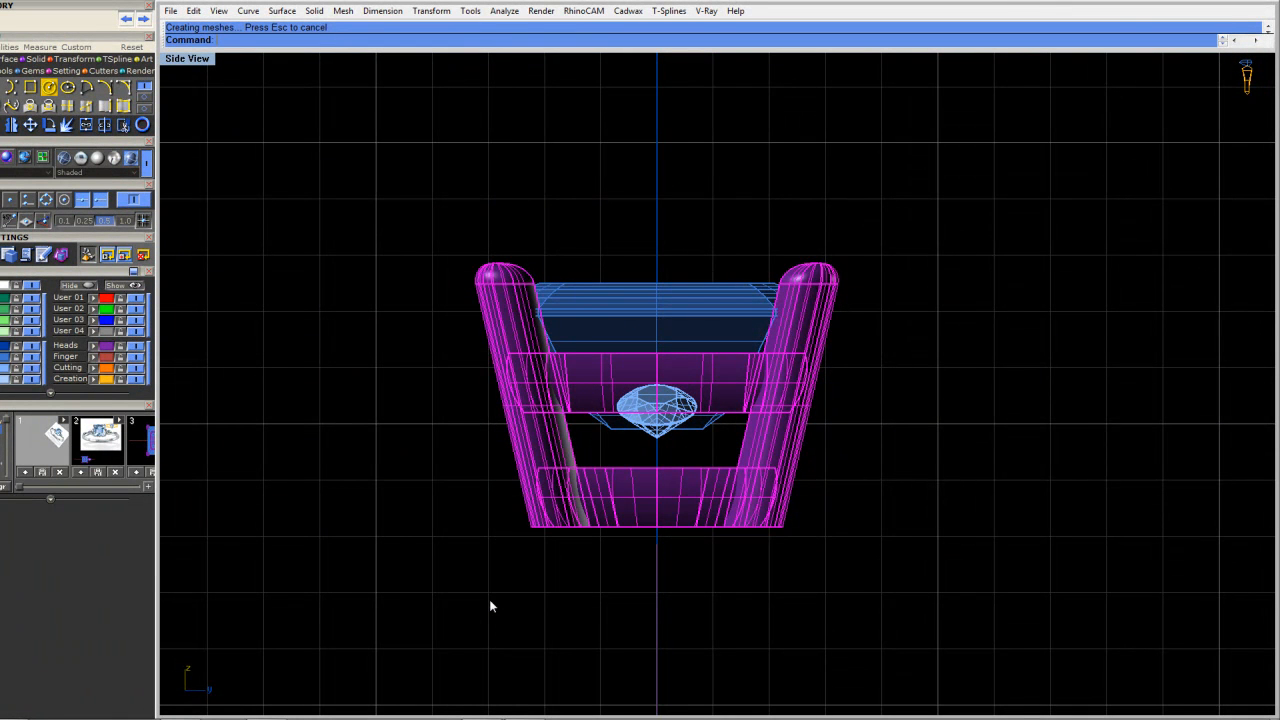
# Enclose the head in a bounding-box control cage with CageEdit, using the default cage settings
pyautogui.write('CageEdit')
pyautogui.press('Return')
pyautogui.click(290, 40)
pyautogui.press('Return')
pyautogui.press('Return')
pyautogui.press('Return')
# Select the cage's bottom row of points and narrow it with Scale1D about the centre line by about 0.86
pyautogui.moveTo(430, 506); pyautogui.dragTo(915, 567)
pyautogui.write('Scale1D')
pyautogui.press('Return')
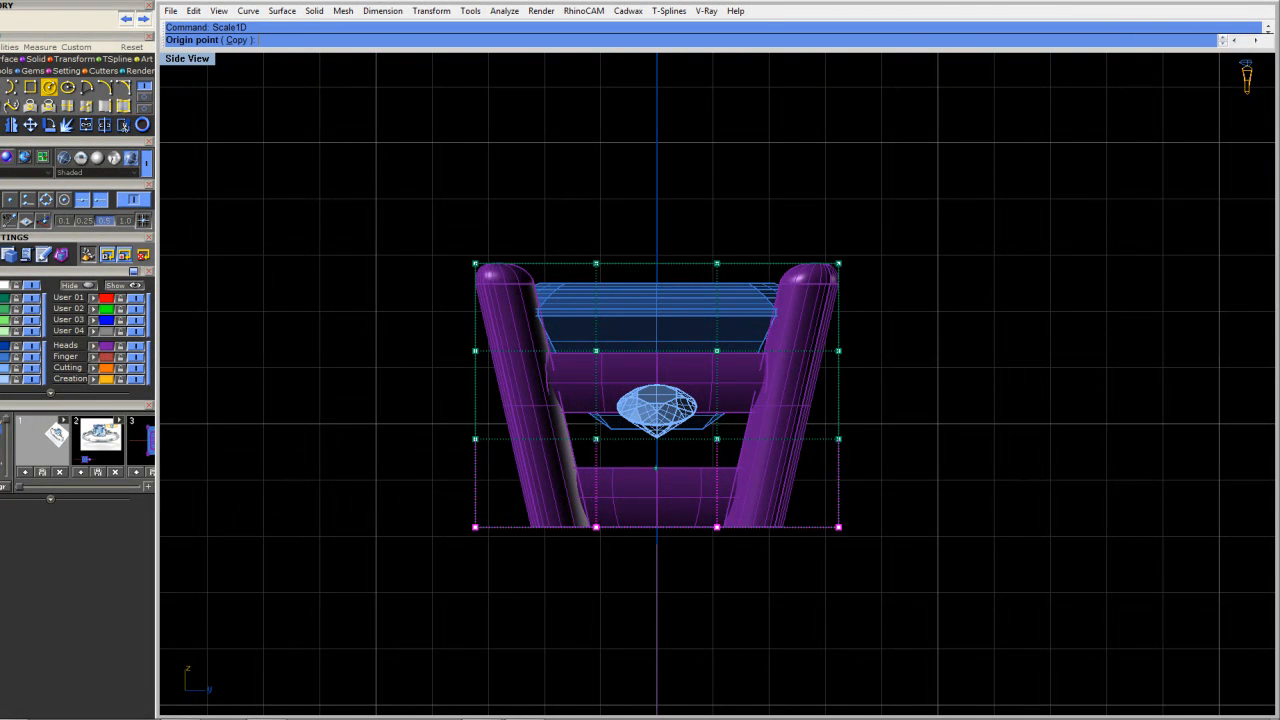
pyautogui.click(657, 440)
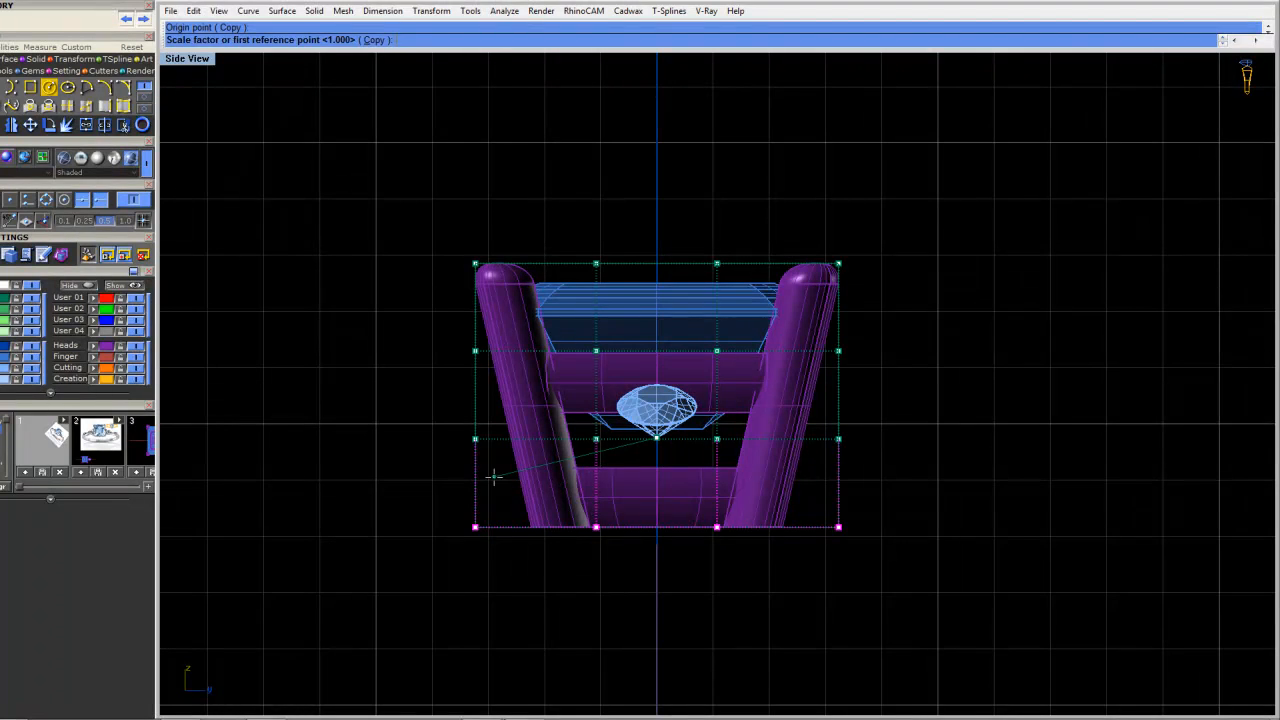
pyautogui.click(299, 438)
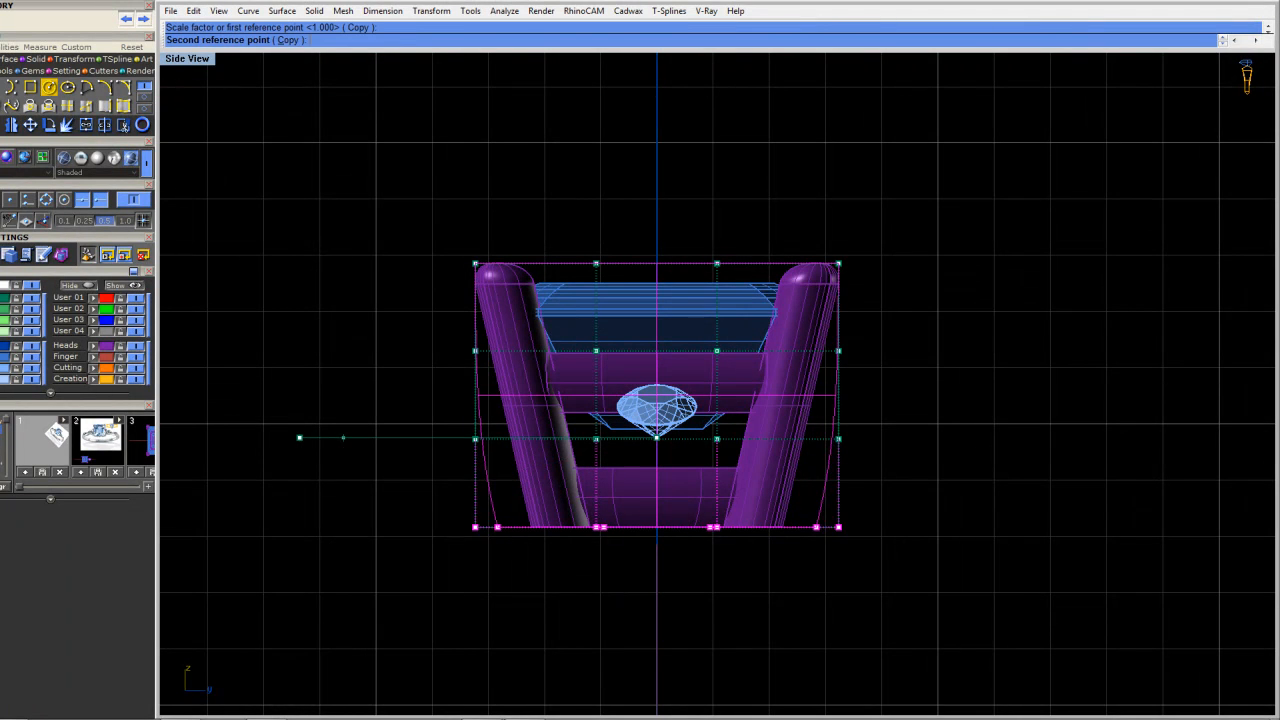
pyautogui.click(350, 462)
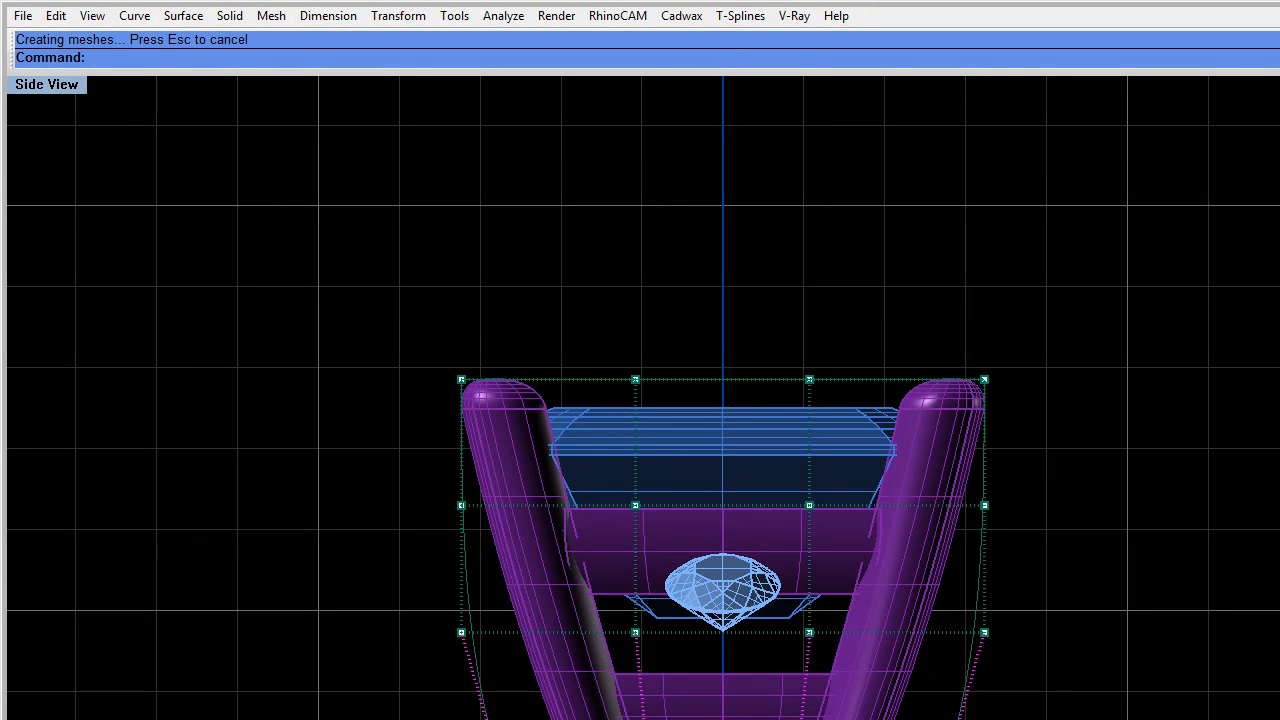
# Narrow the cage's bottom points again with Scale1D about the centre line, using a factor of about 0.845
pyautogui.press('Return')
pyautogui.click(723, 632)
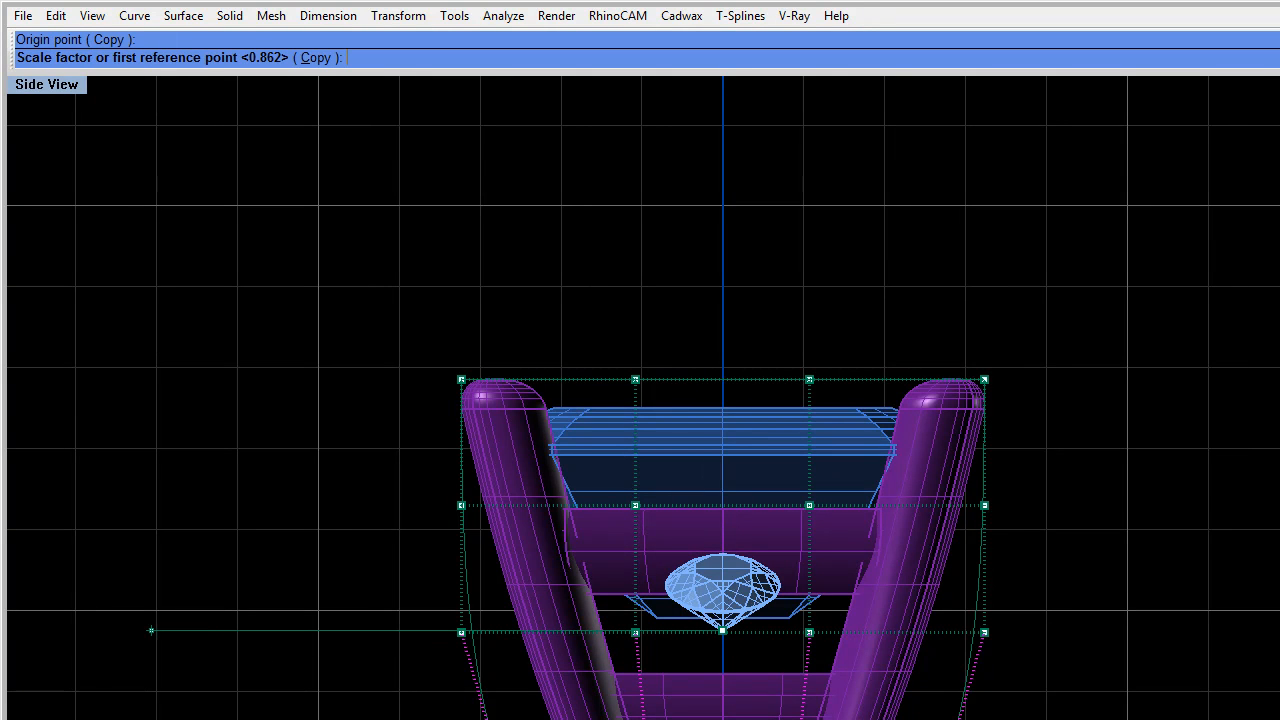
pyautogui.click(92, 630)
pyautogui.click(191, 631)
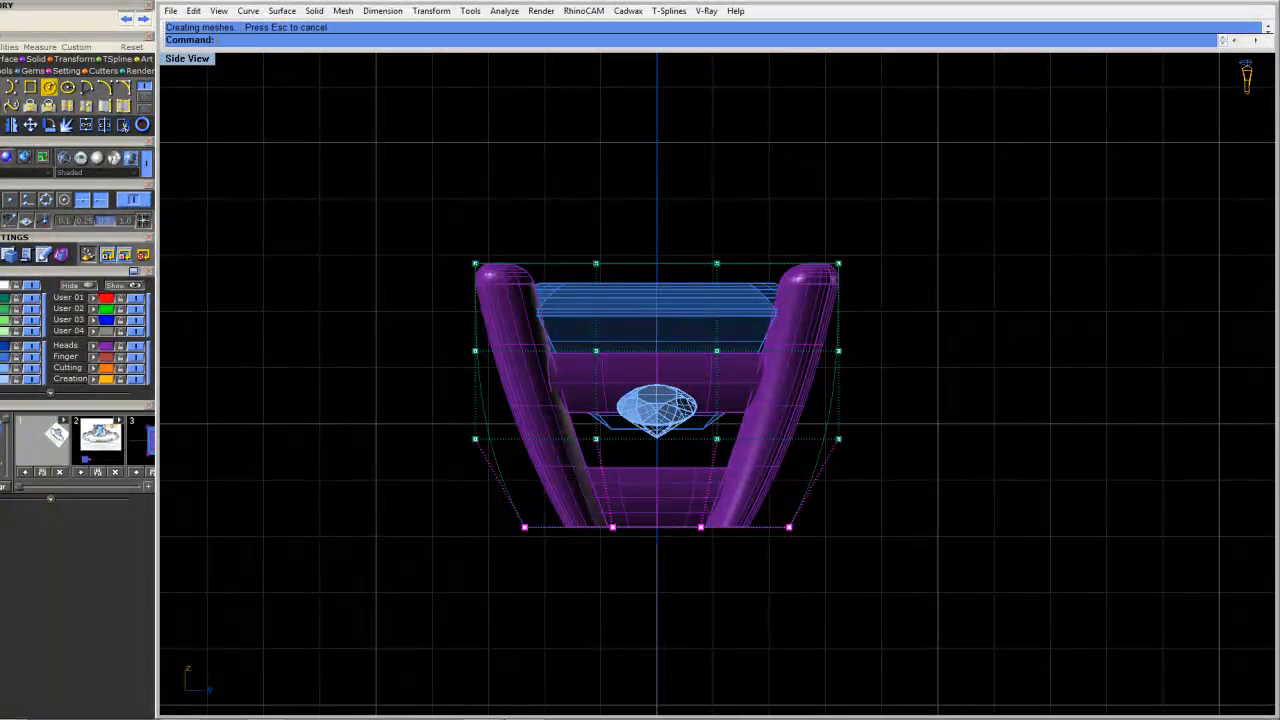
# Bring the cage's bottom points slightly further inward with a third Scale1D about the centre line
pyautogui.rightClick(565, 564)
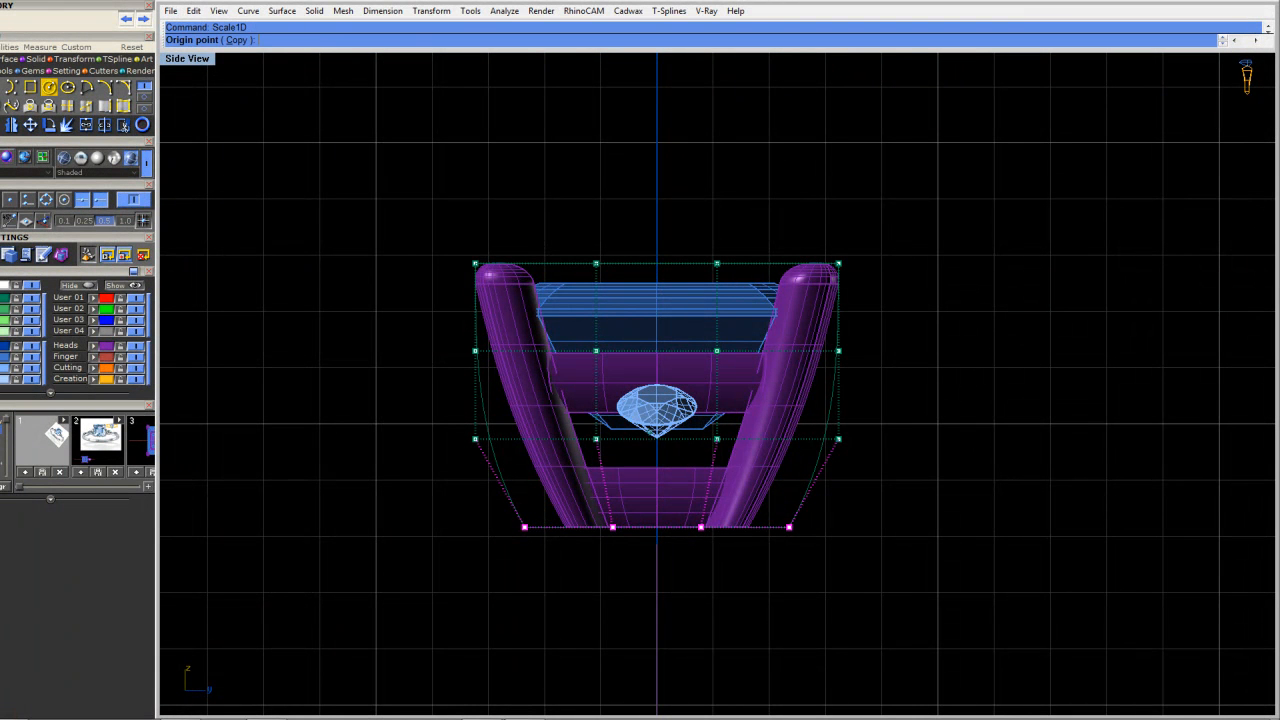
pyautogui.click(657, 438)
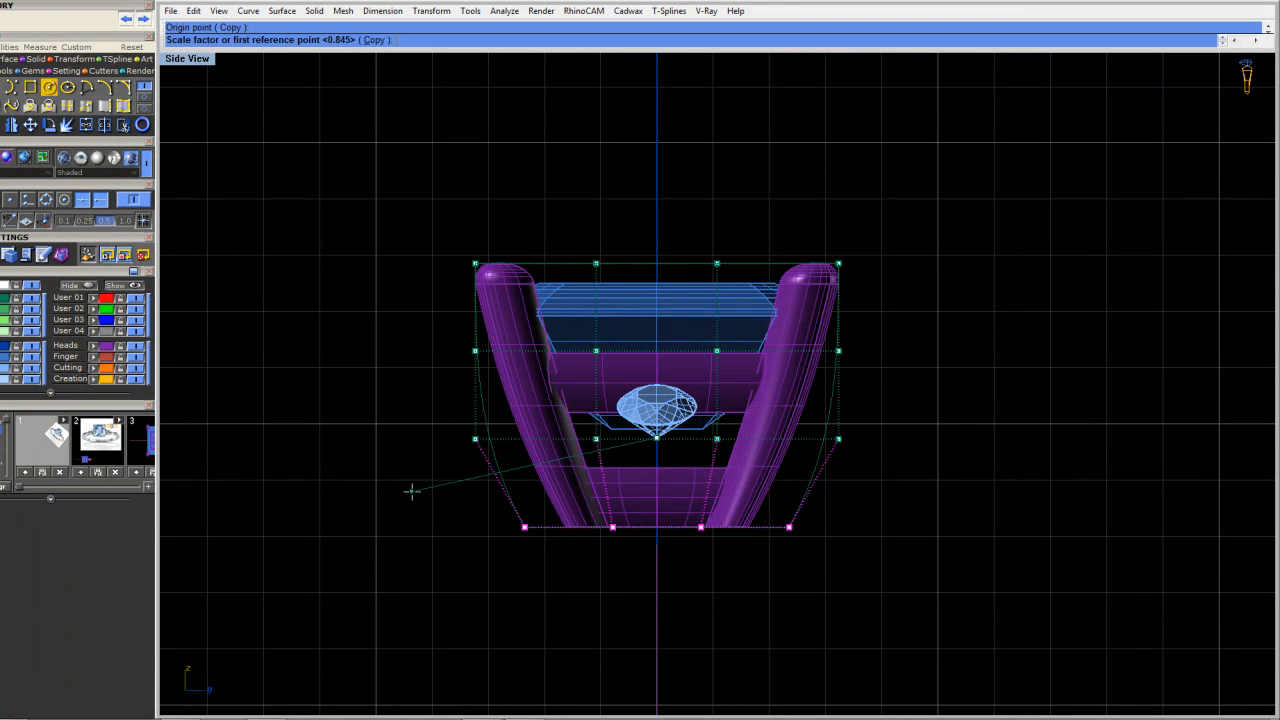
pyautogui.click(386, 438)
pyautogui.click(349, 481)
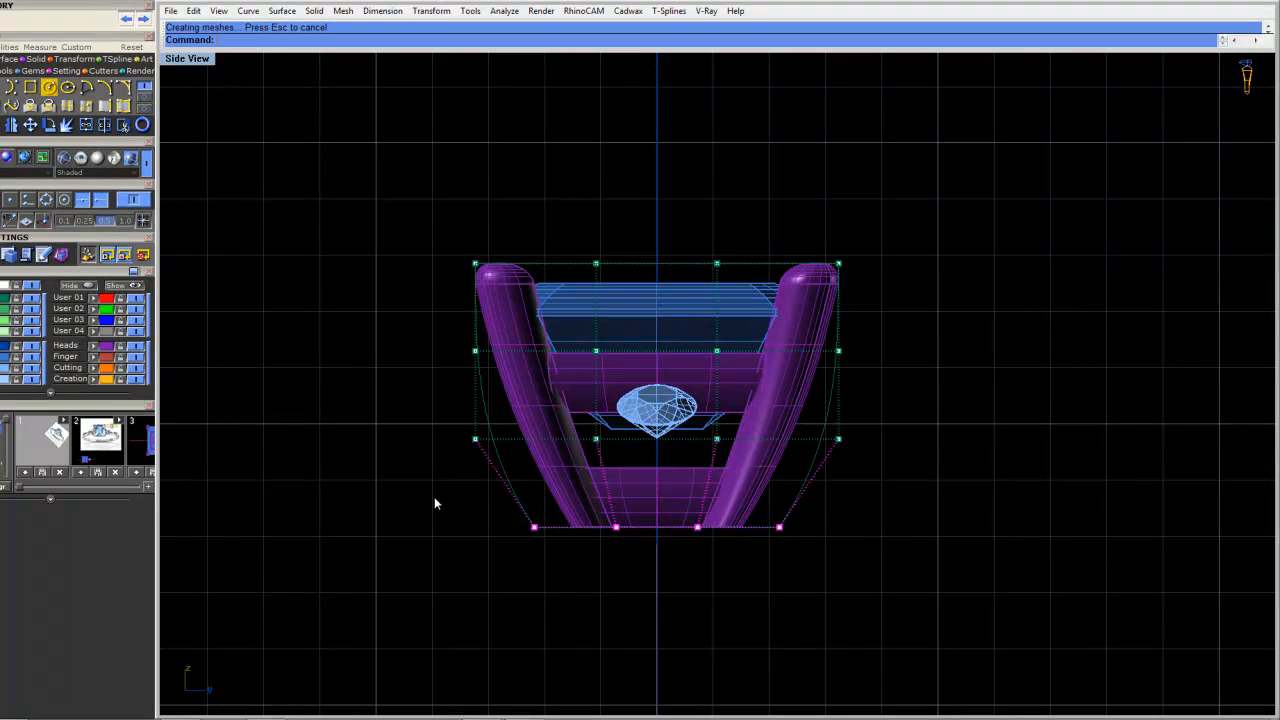
# Delete the control cage around the tapered head and restore the four-viewport layout
pyautogui.press('Escape')
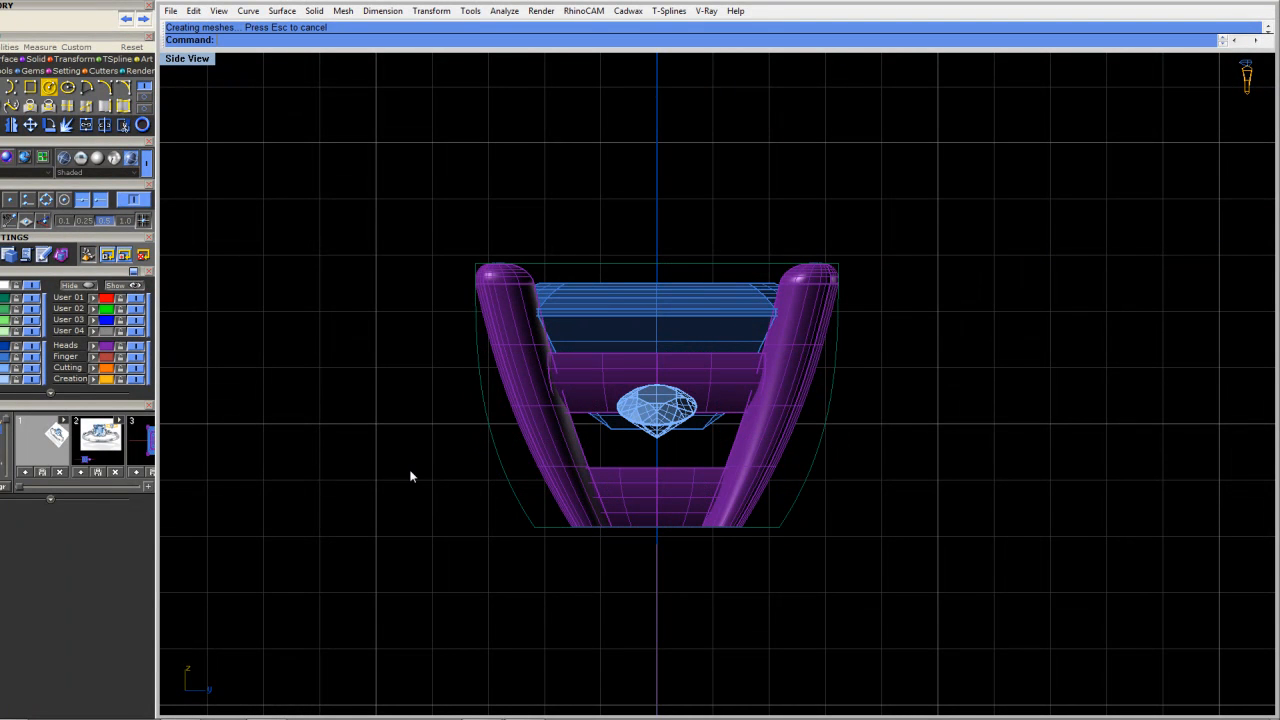
pyautogui.click(519, 503)
pyautogui.press('Delete')
pyautogui.doubleClick(188, 59)
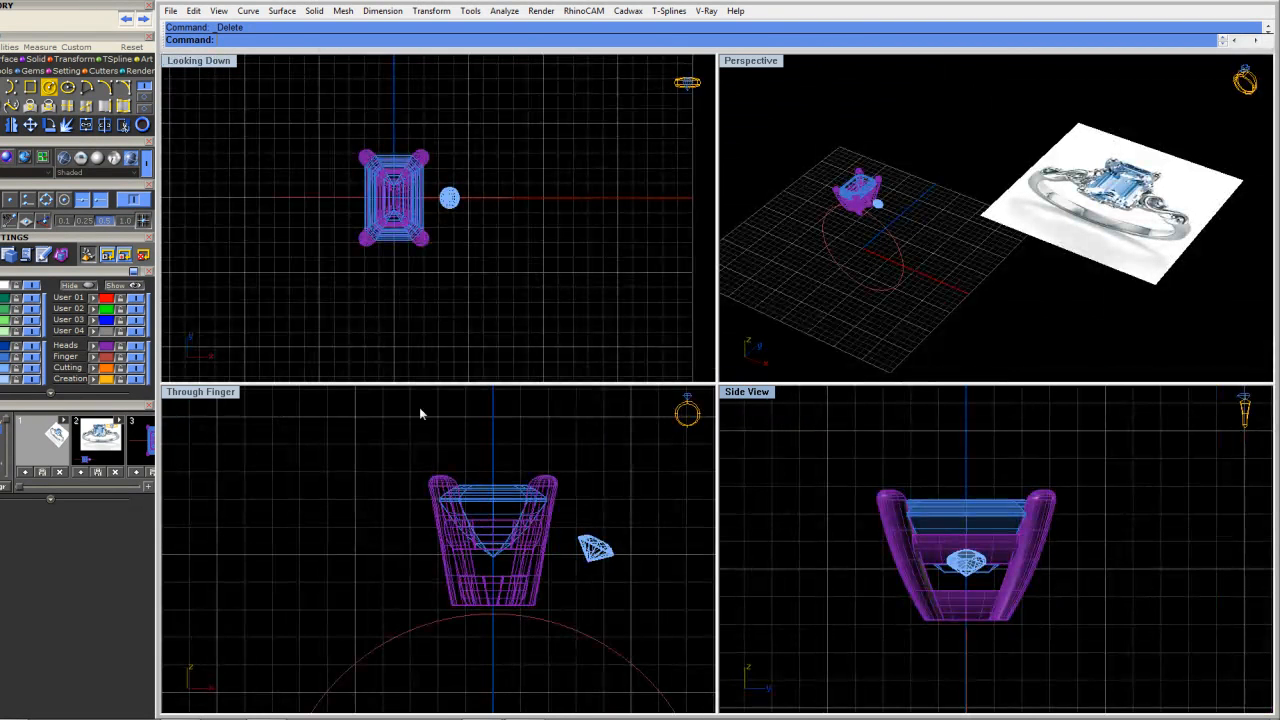
# Ungroup the head so that its prongs and gallery rails are separate objects
pyautogui.scroll(4, 524, 549)
pyautogui.click(510, 571)
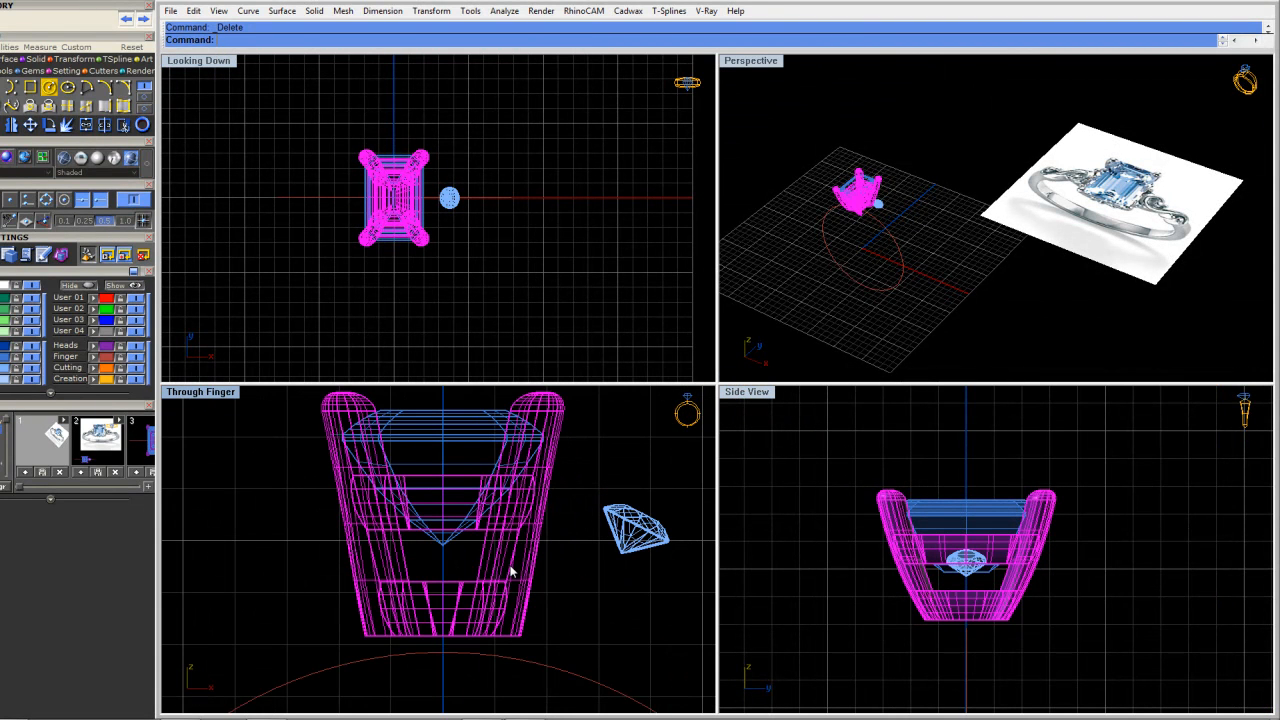
pyautogui.write('Ungroup')
pyautogui.press('Return')
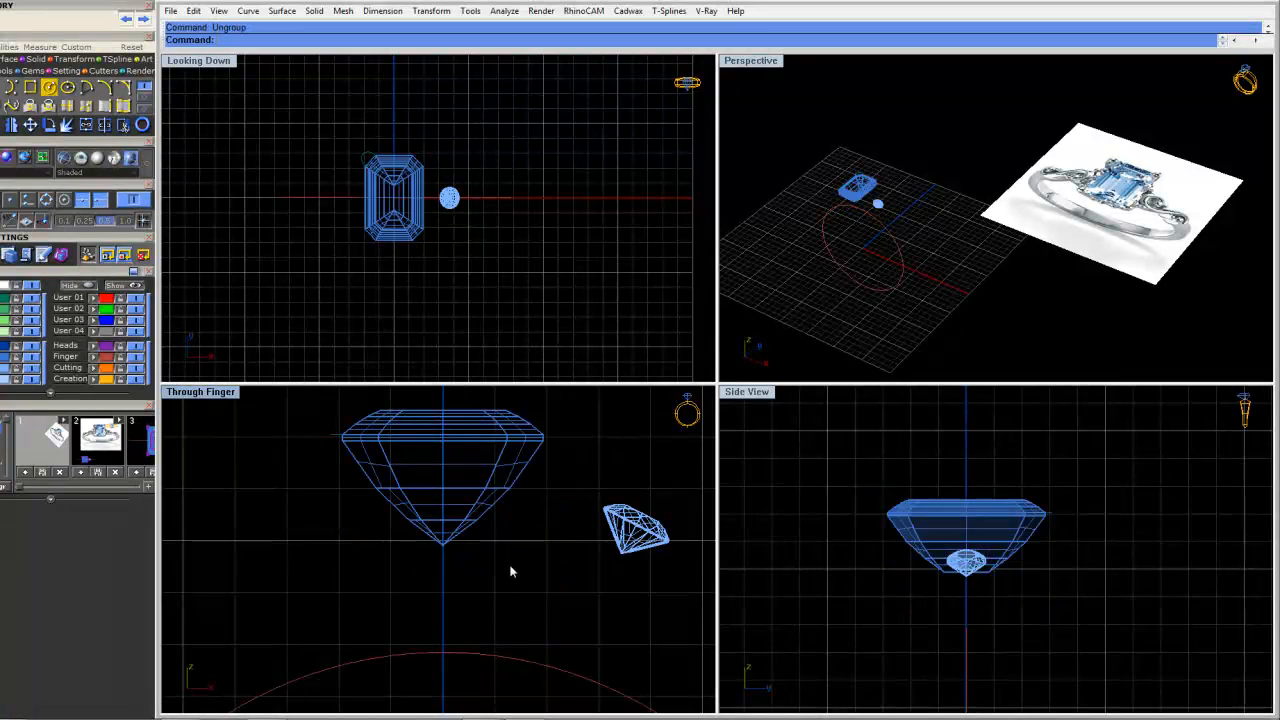
# Pull the bottoms of the four prongs and the lower gallery rail down to the finger rail
pyautogui.moveTo(548, 614); pyautogui.dragTo(333, 580)
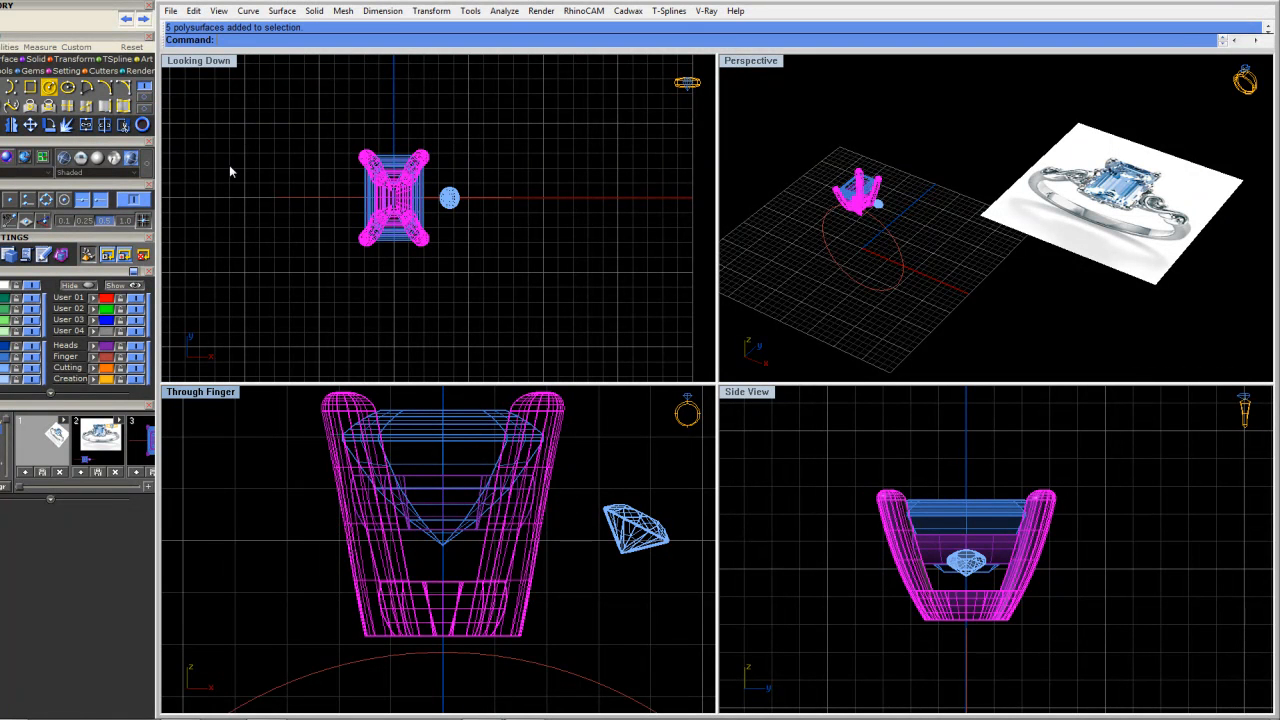
pyautogui.click(57, 73)
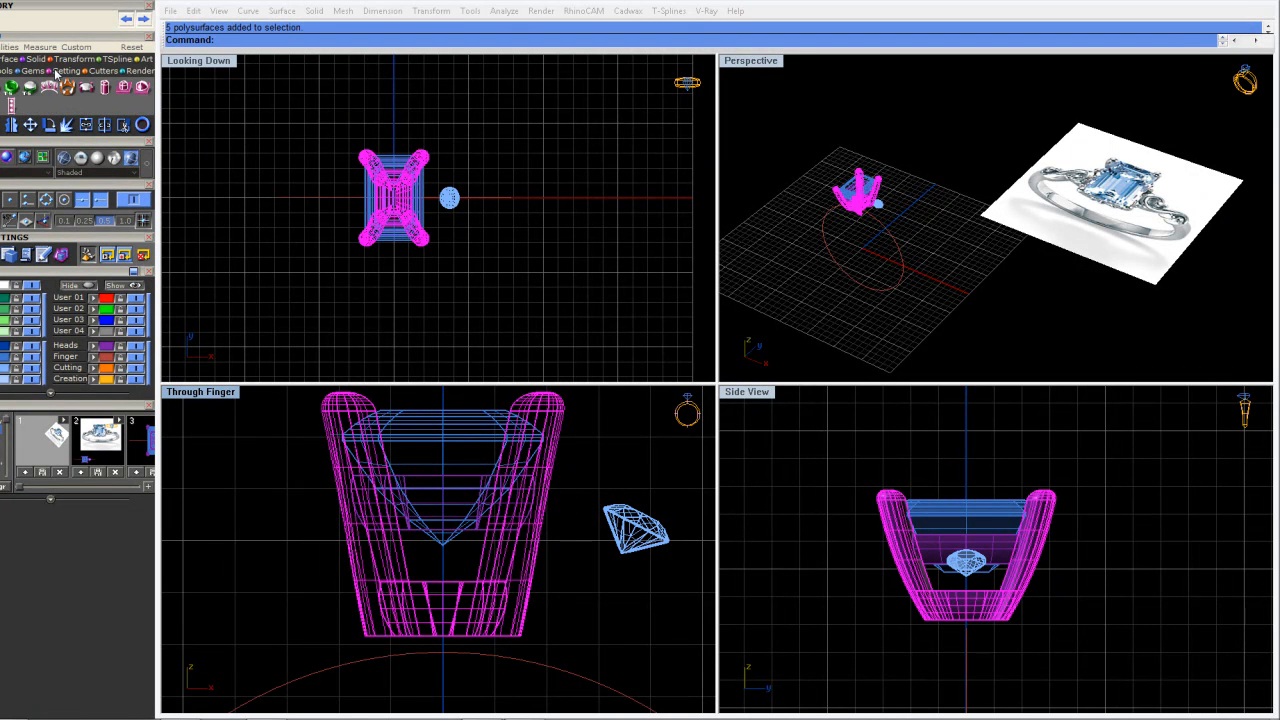
pyautogui.click(50, 87)
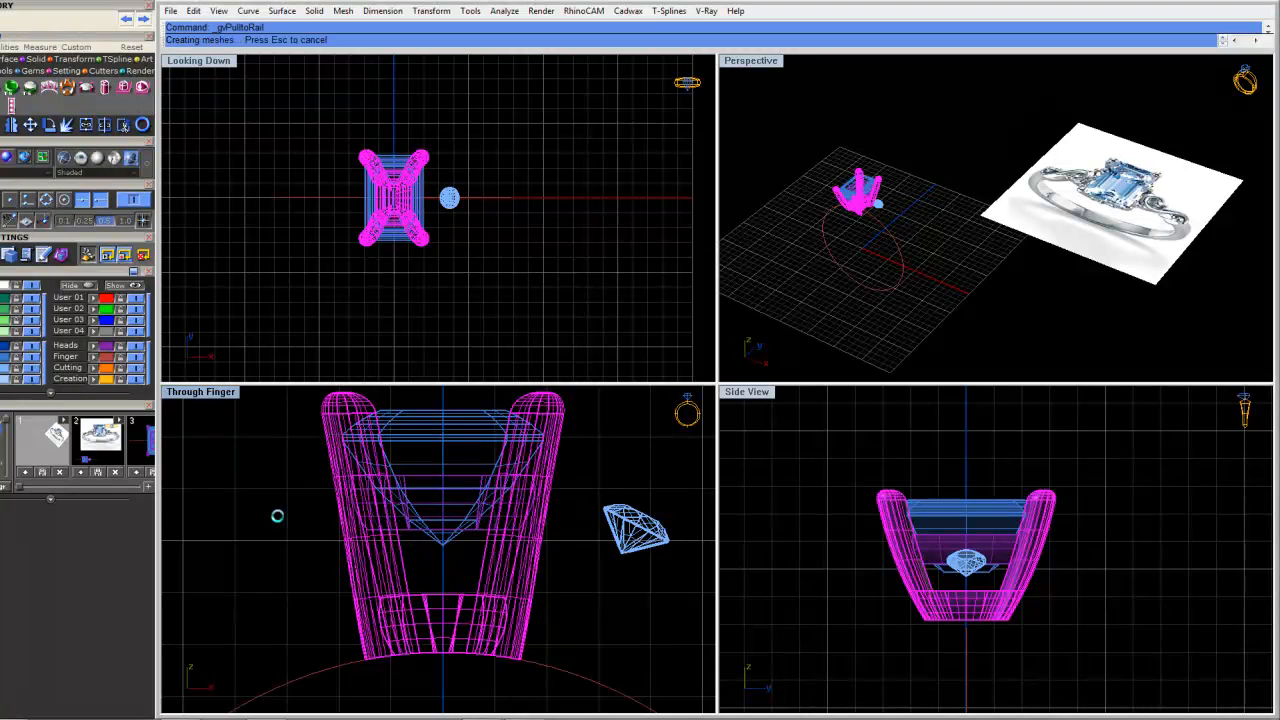
pyautogui.moveTo(290, 602); pyautogui.dragTo(290, 561, button='right')
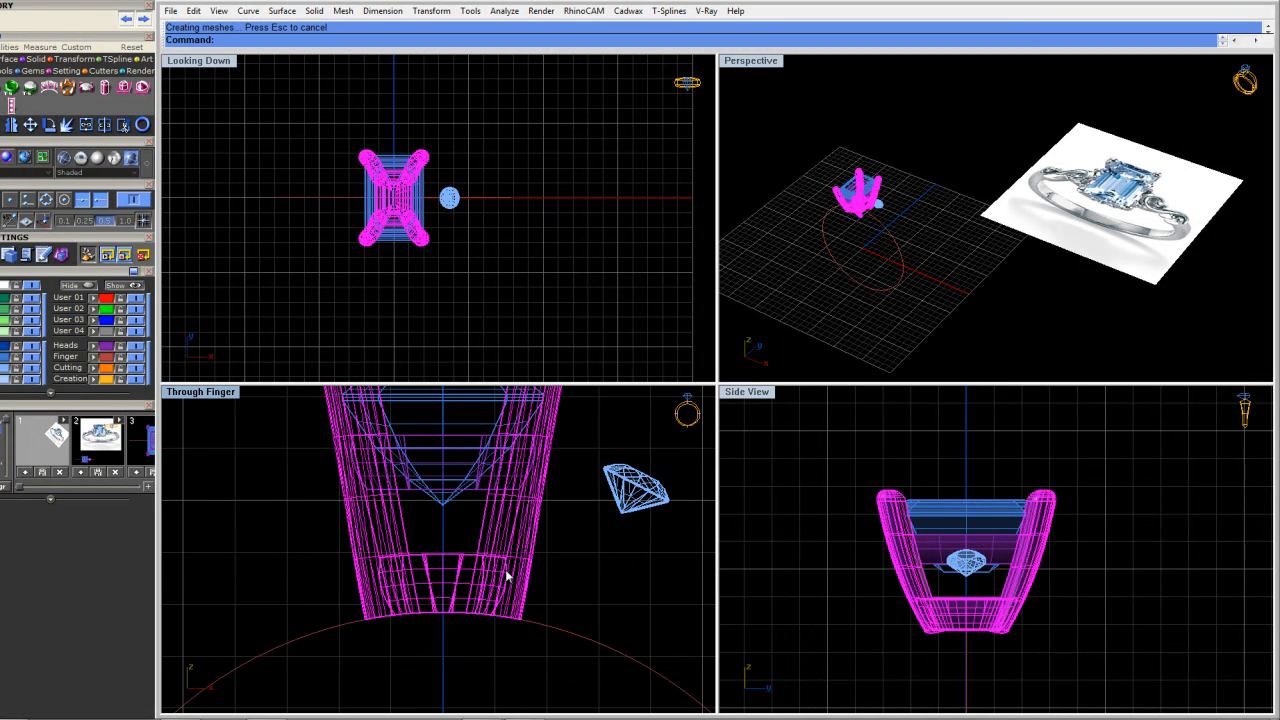
pyautogui.moveTo(441, 532); pyautogui.dragTo(440, 568, button='right')
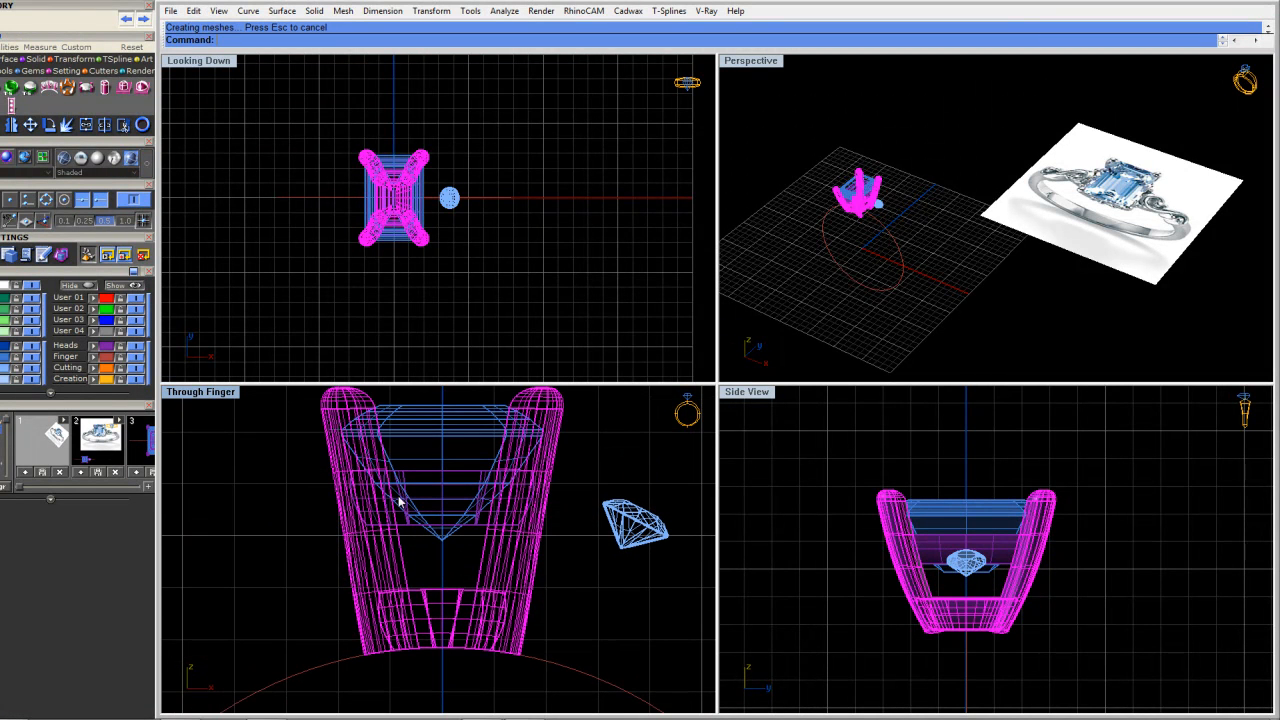
pyautogui.click(286, 568)
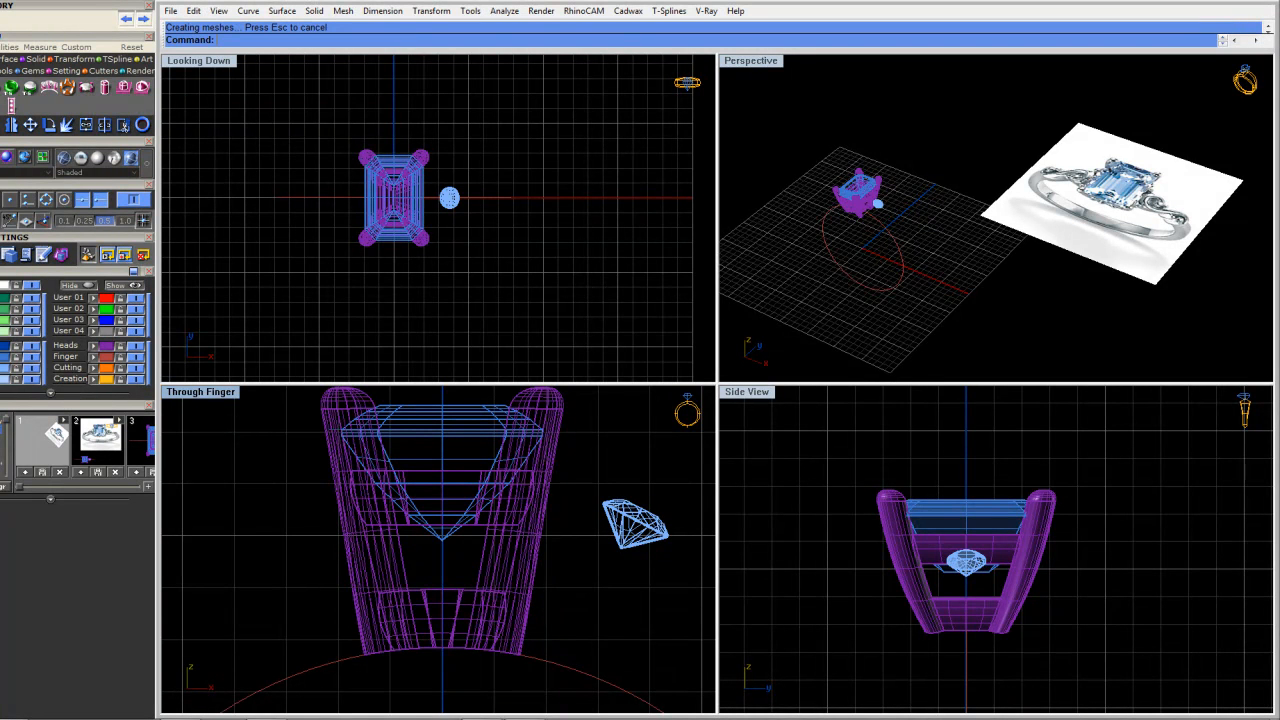
# Switch the Perspective viewport to Rendered display
pyautogui.moveTo(815, 315); pyautogui.dragTo(855, 301, button='right')
pyautogui.click(749, 66)
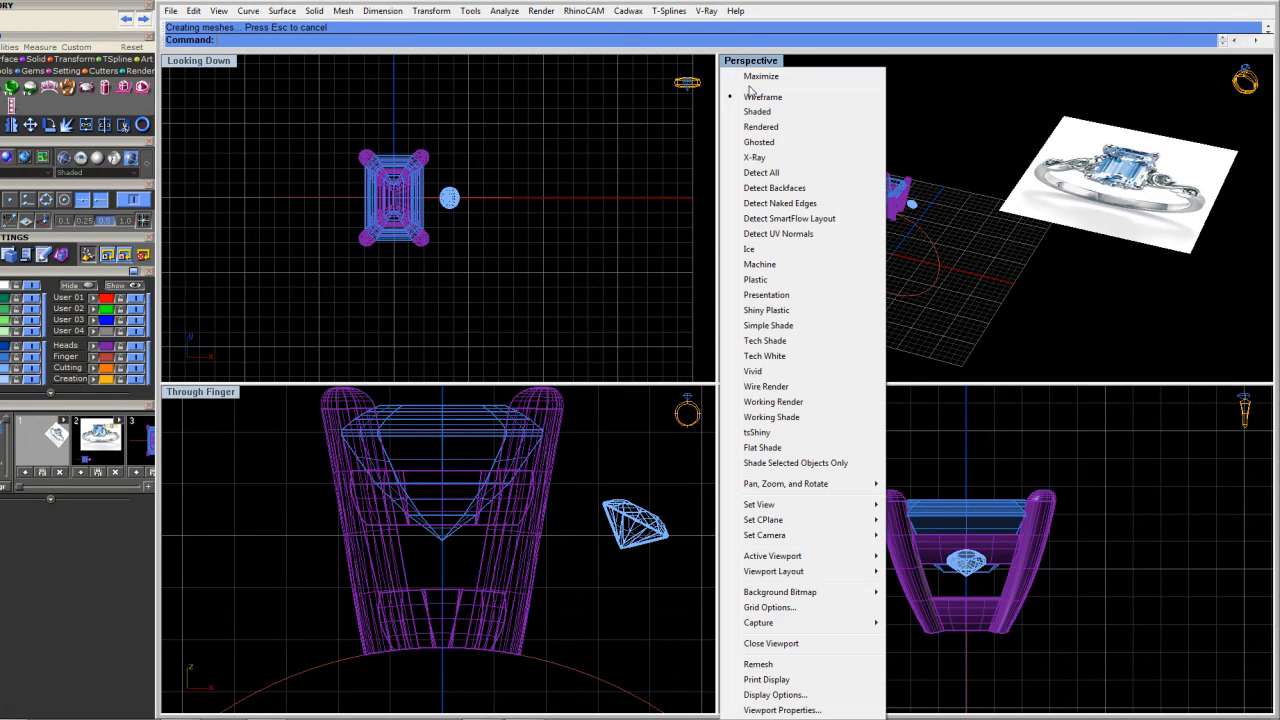
pyautogui.click(756, 127)
# Examine the rendered head from several angles, checking its curved prongs, rails and base beside the reference photo
pyautogui.scroll(5, 888, 195)
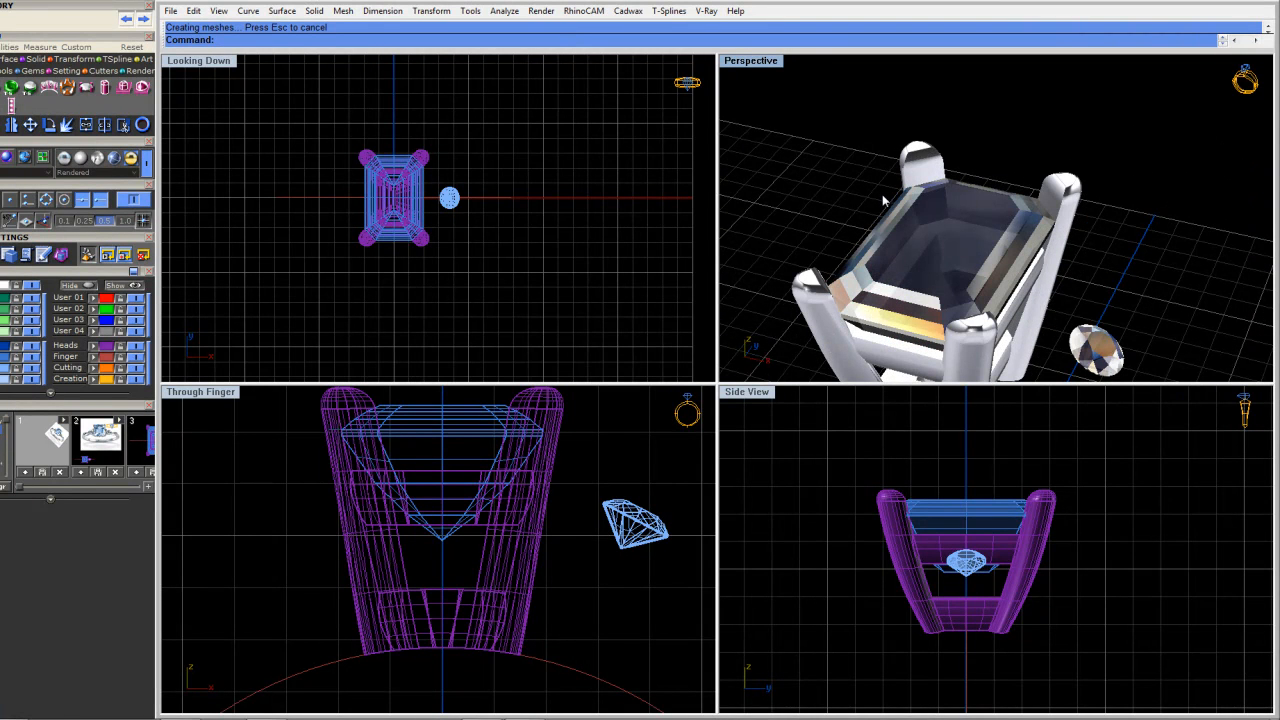
pyautogui.scroll(-5, 884, 200)
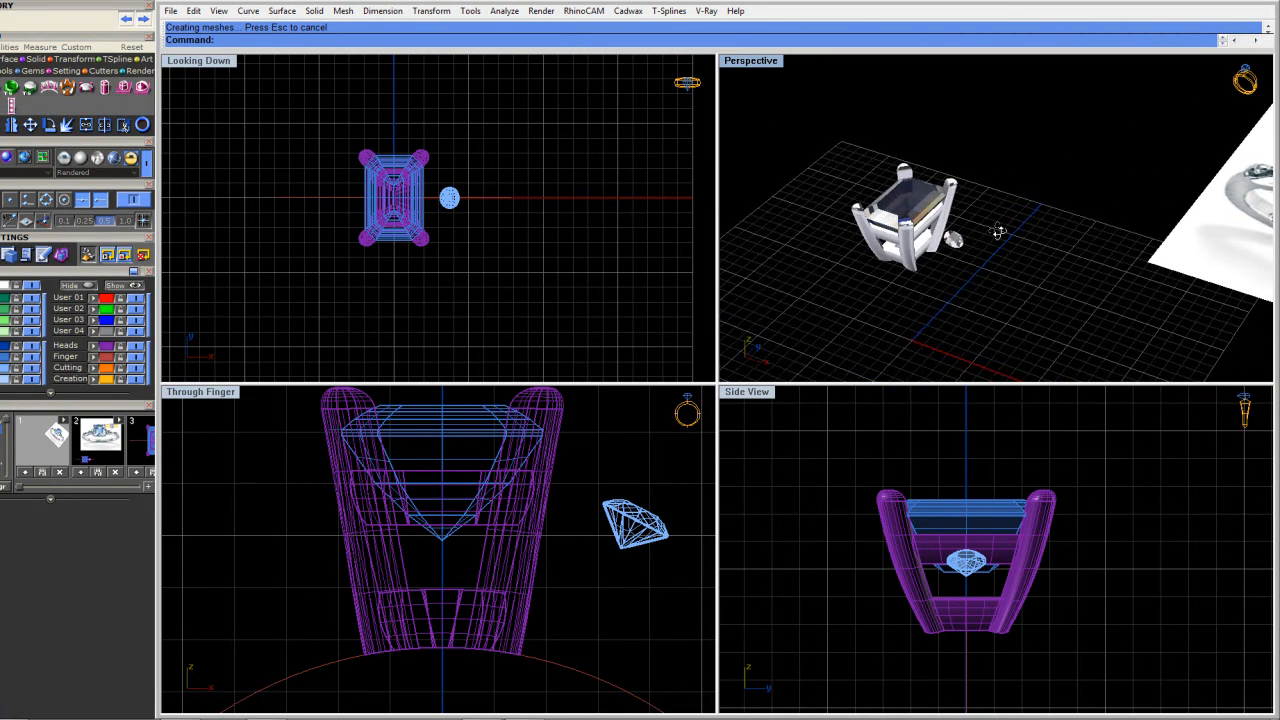
pyautogui.moveTo(897, 283); pyautogui.dragTo(860, 280, button='right')
pyautogui.scroll(-5, 962, 222)
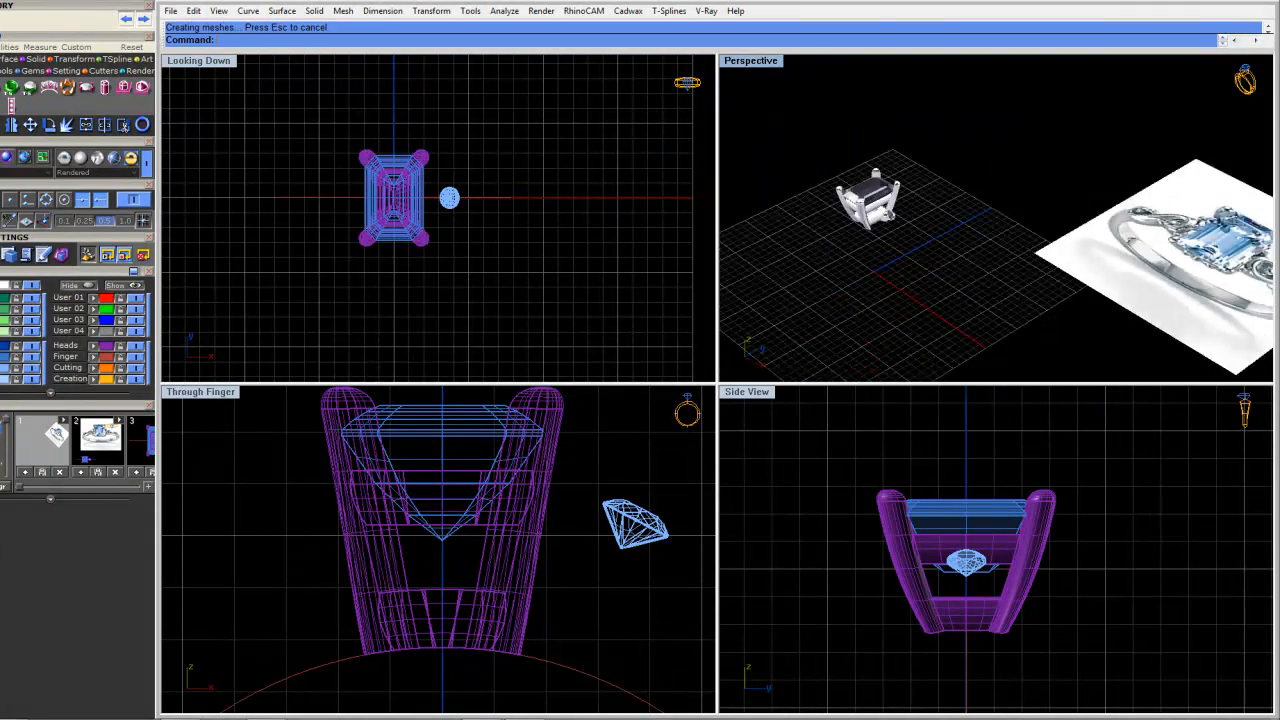
pyautogui.moveTo(962, 222); pyautogui.dragTo(898, 236, button='right')
pyautogui.scroll(8, 765, 142)
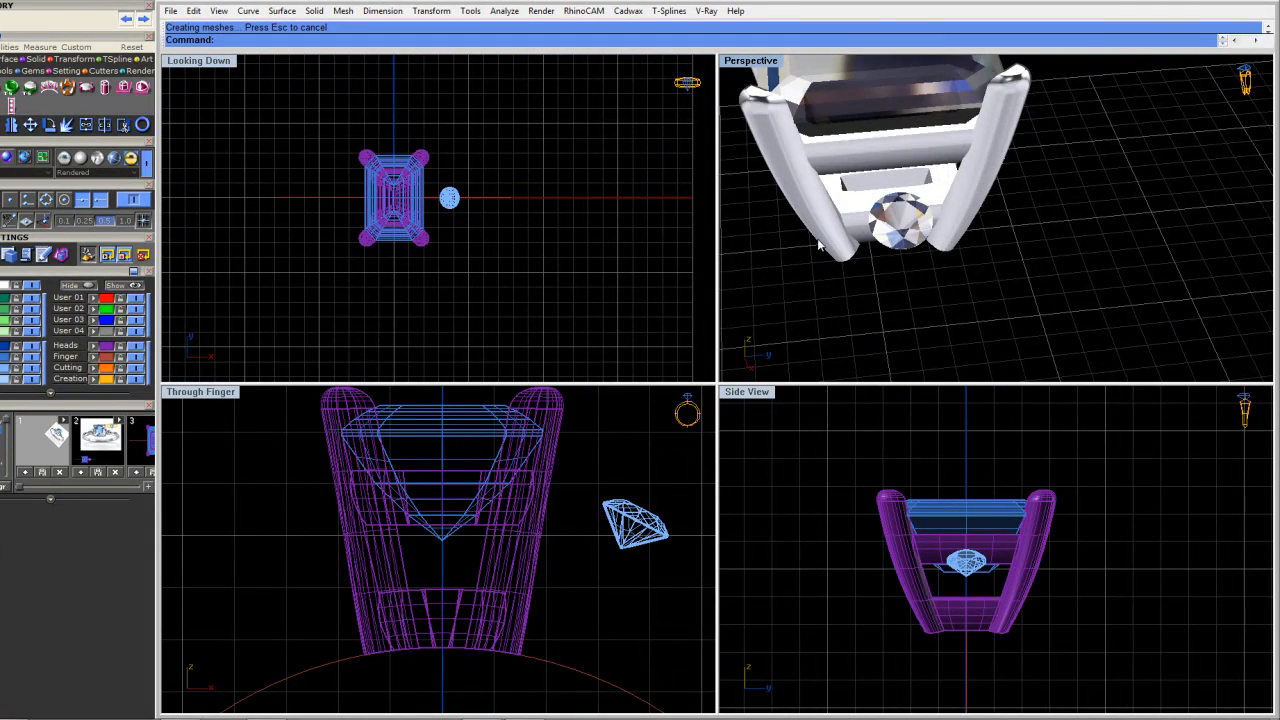
pyautogui.scroll(-5, 820, 244)
pyautogui.moveTo(822, 244); pyautogui.dragTo(1051, 234, button='right')
pyautogui.scroll(8, 1134, 197)
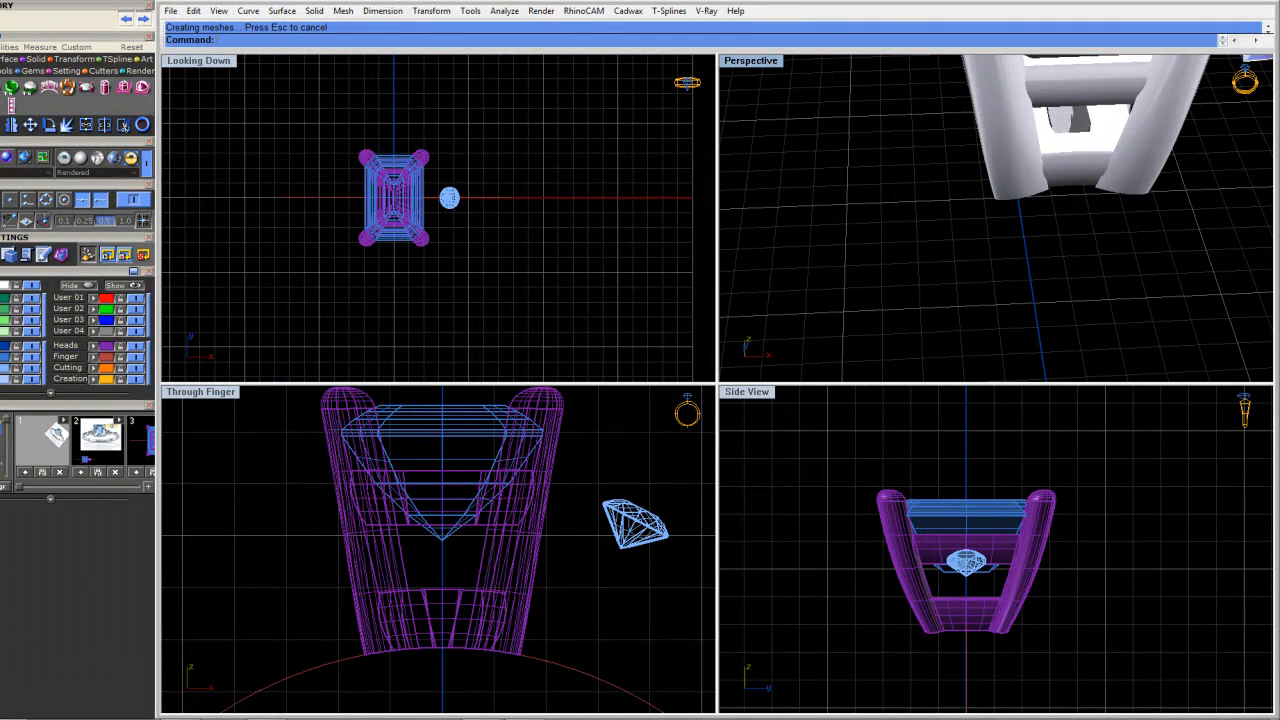
pyautogui.moveTo(913, 222); pyautogui.dragTo(910, 229, button='right')
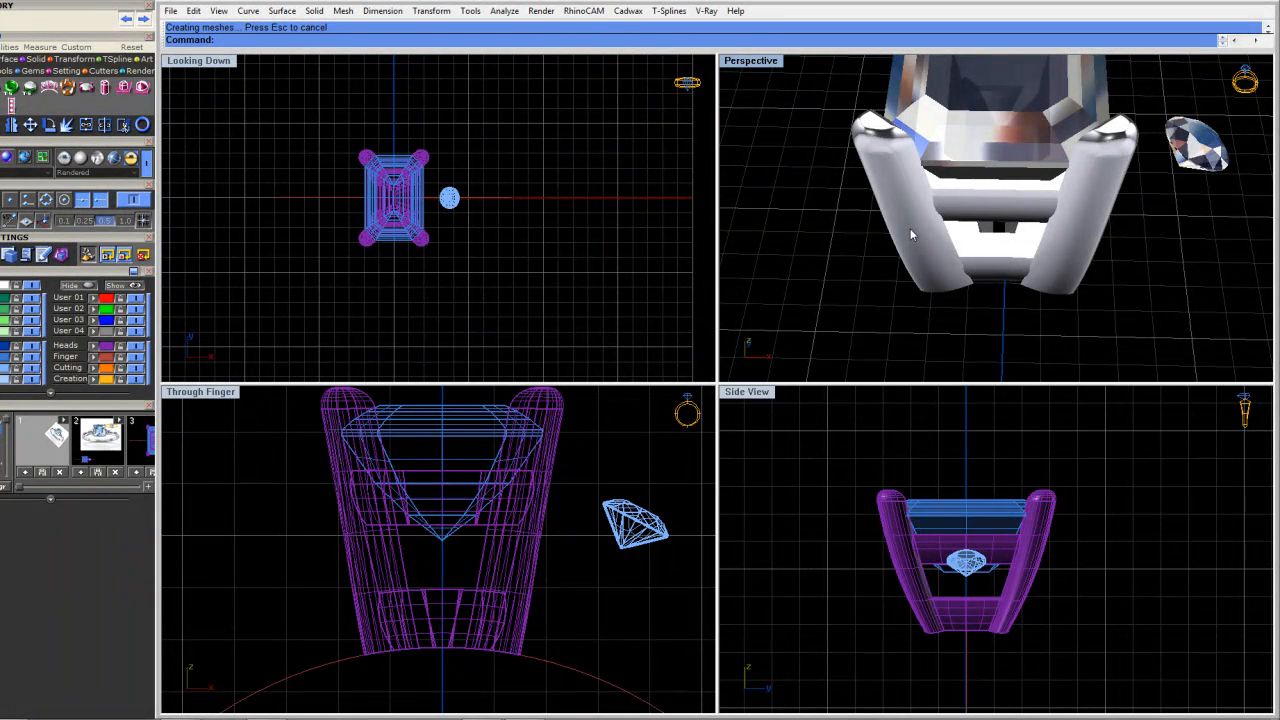
# Examine the band in the reference photo and compare it with the rendered head and side gem
pyautogui.scroll(-12, 831, 206)
pyautogui.moveTo(826, 206); pyautogui.dragTo(1019, 243, button='right')
pyautogui.scroll(6, 1081, 74)
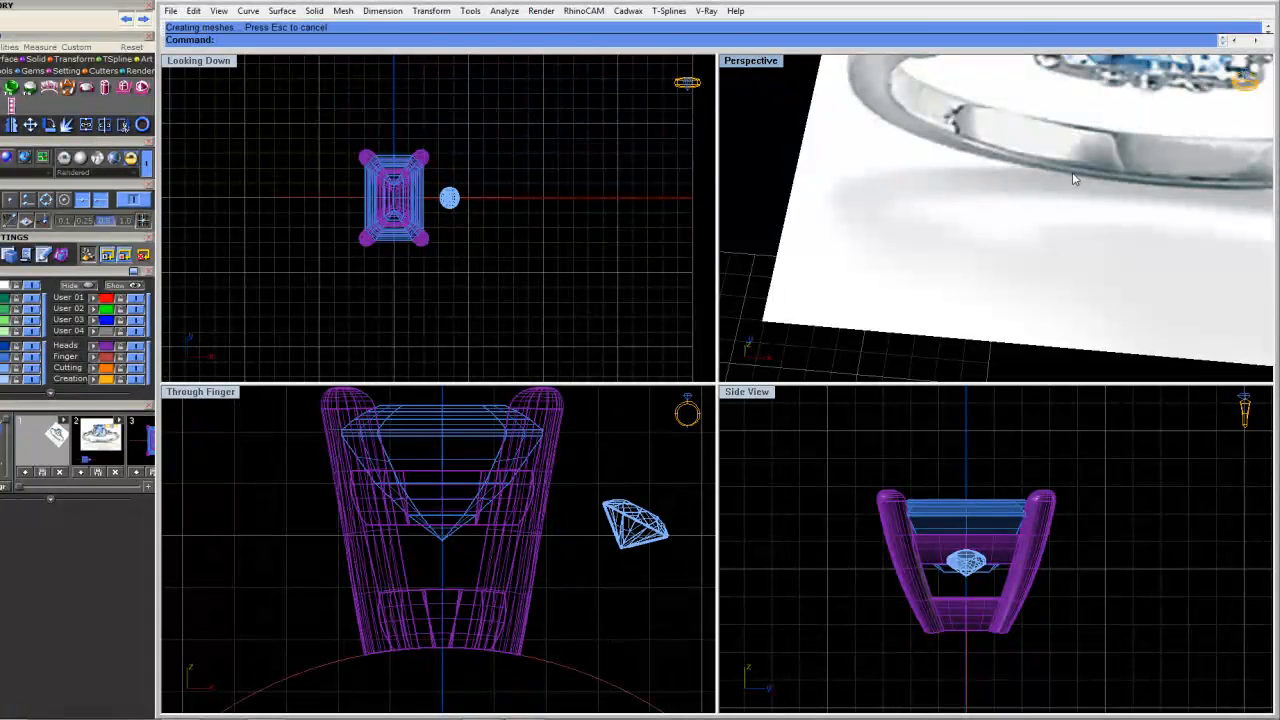
pyautogui.scroll(-5, 942, 253)
pyautogui.scroll(3, 815, 284)
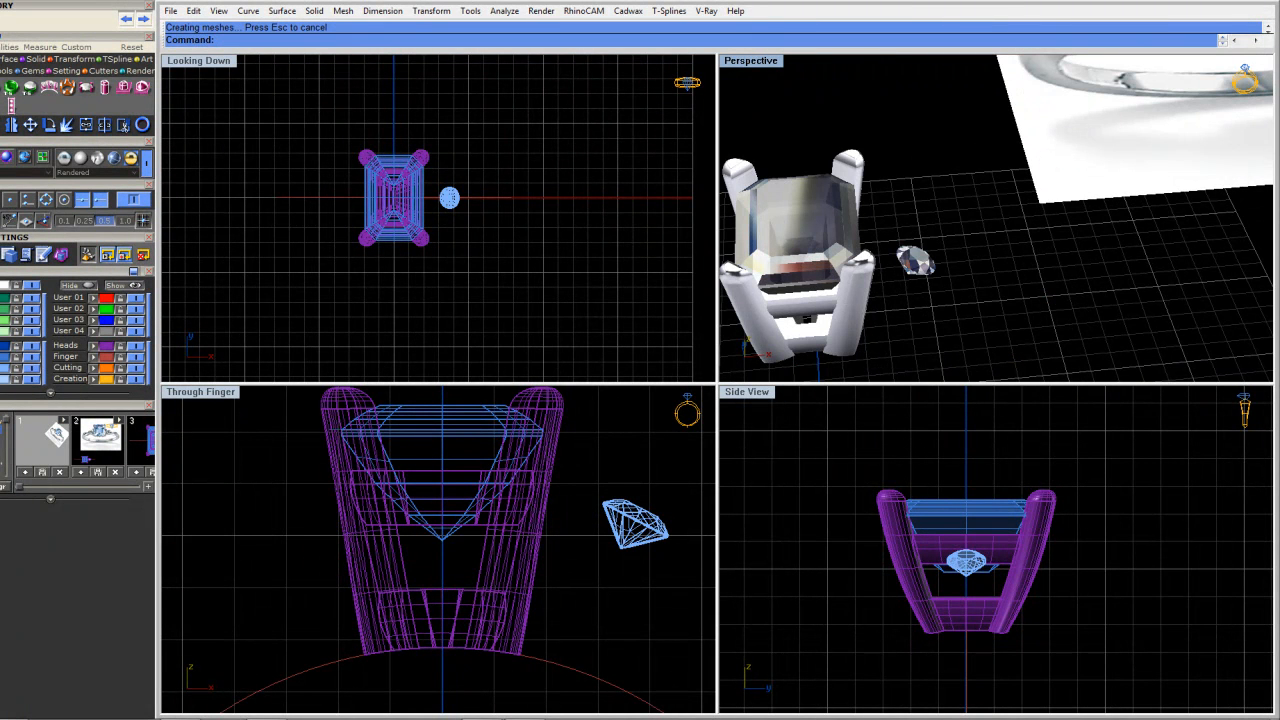
# Add a bezel around the small round side gem next to the head
pyautogui.moveTo(808, 620); pyautogui.dragTo(829, 614, button='right')
pyautogui.scroll(-3, 531, 594)
pyautogui.click(422, 310)
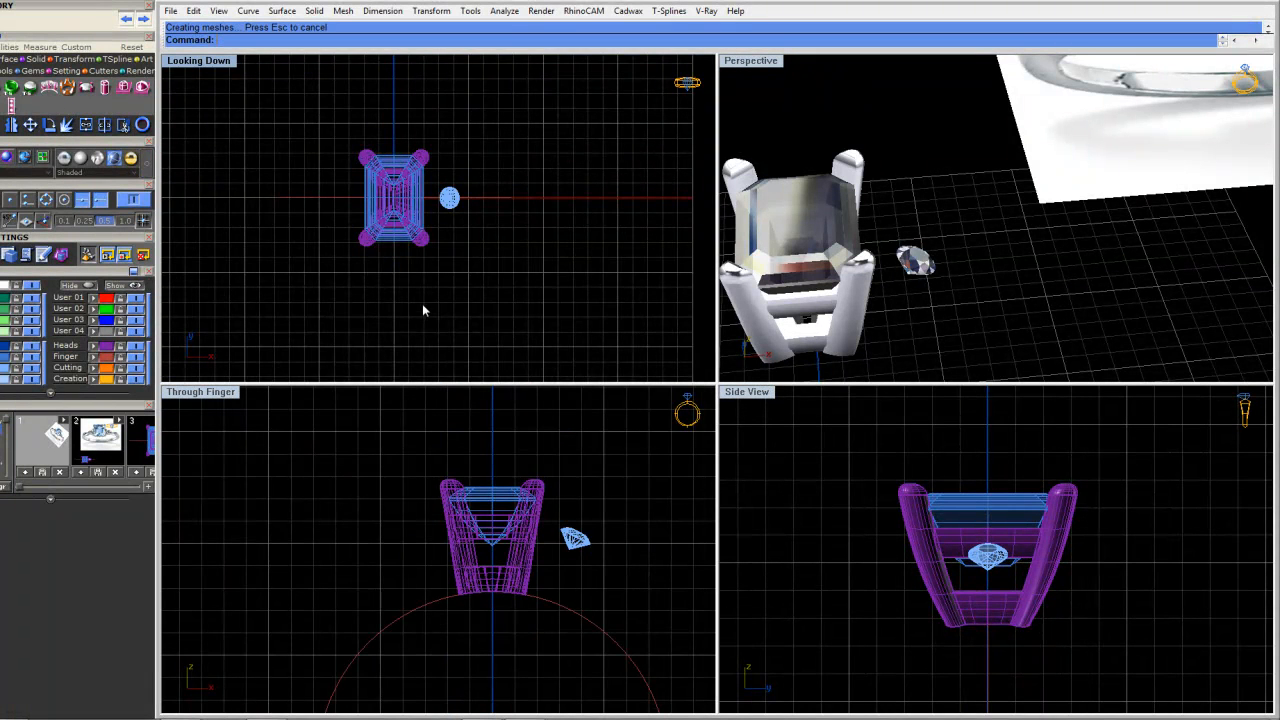
pyautogui.moveTo(422, 310); pyautogui.dragTo(414, 330, button='right')
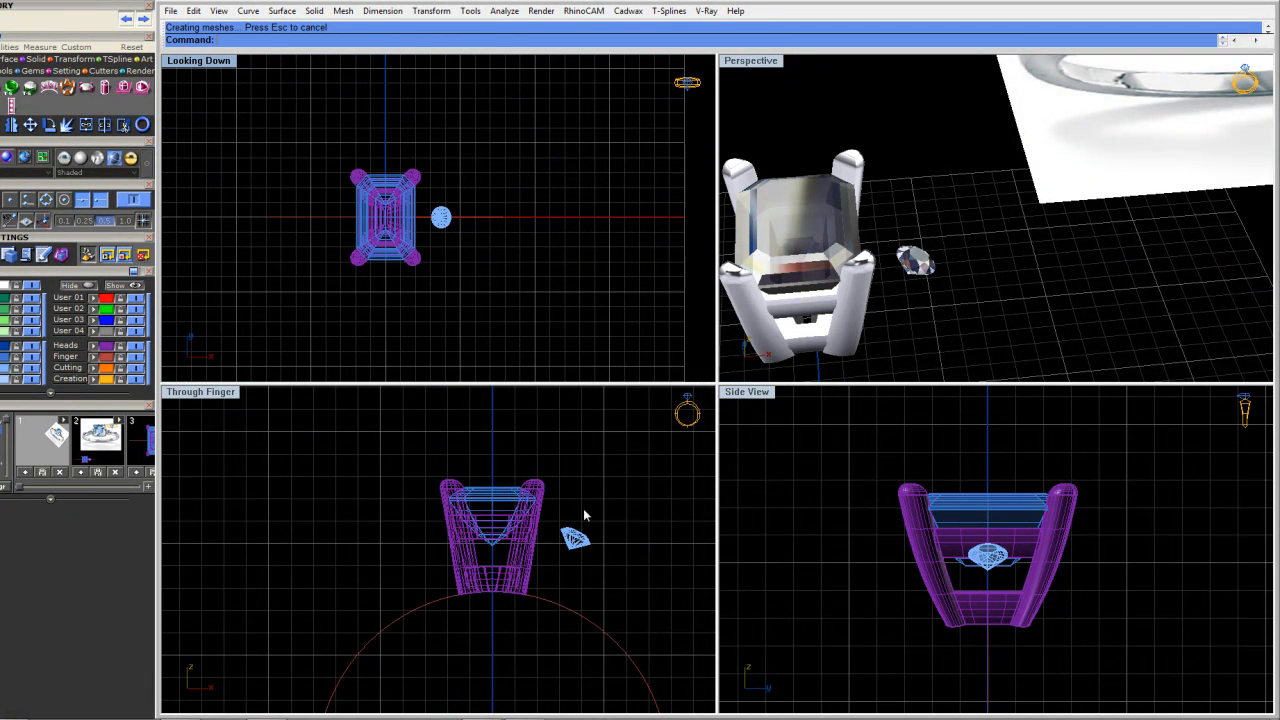
pyautogui.moveTo(524, 558); pyautogui.dragTo(452, 533, button='right')
pyautogui.click(497, 500)
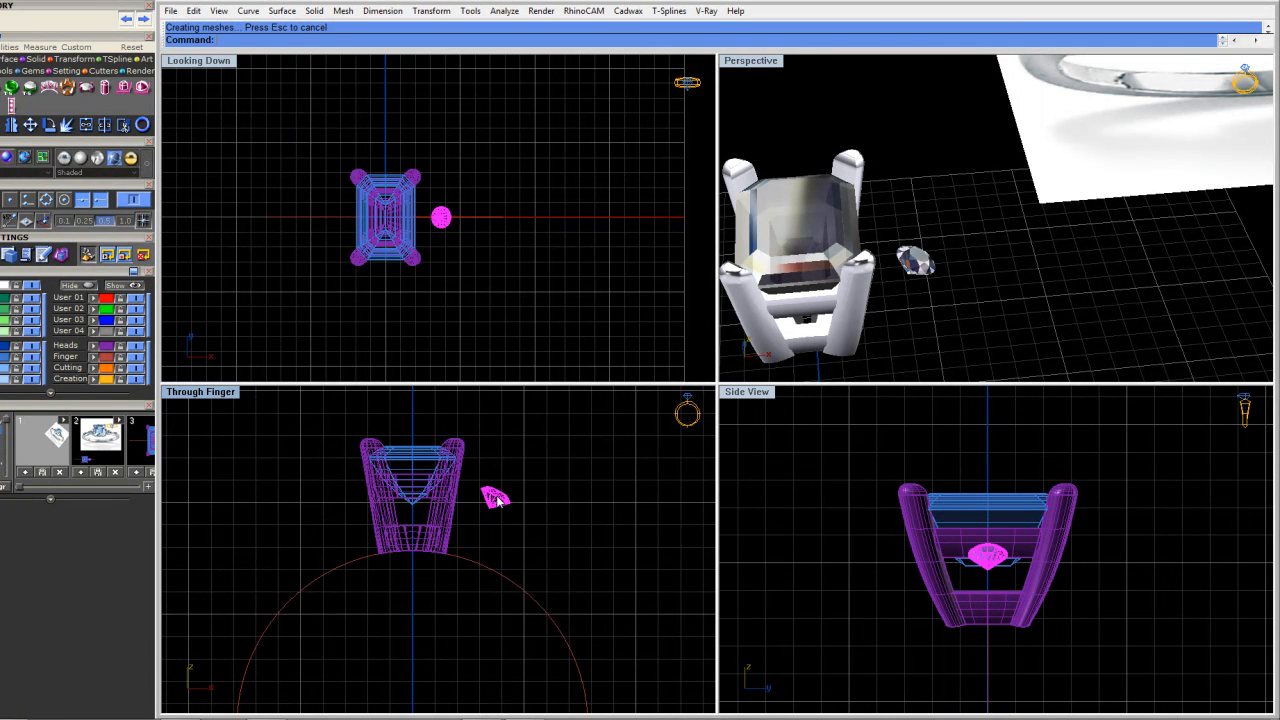
pyautogui.scroll(3, 500, 497)
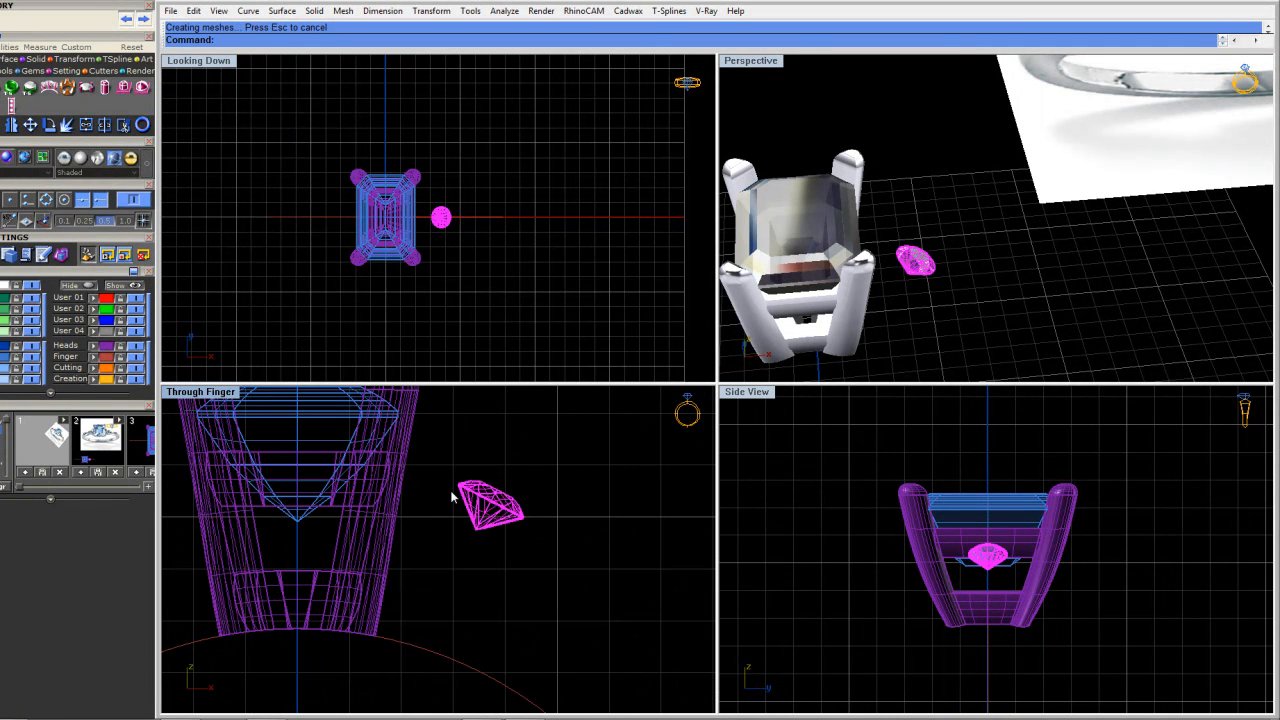
pyautogui.scroll(-3, 470, 518)
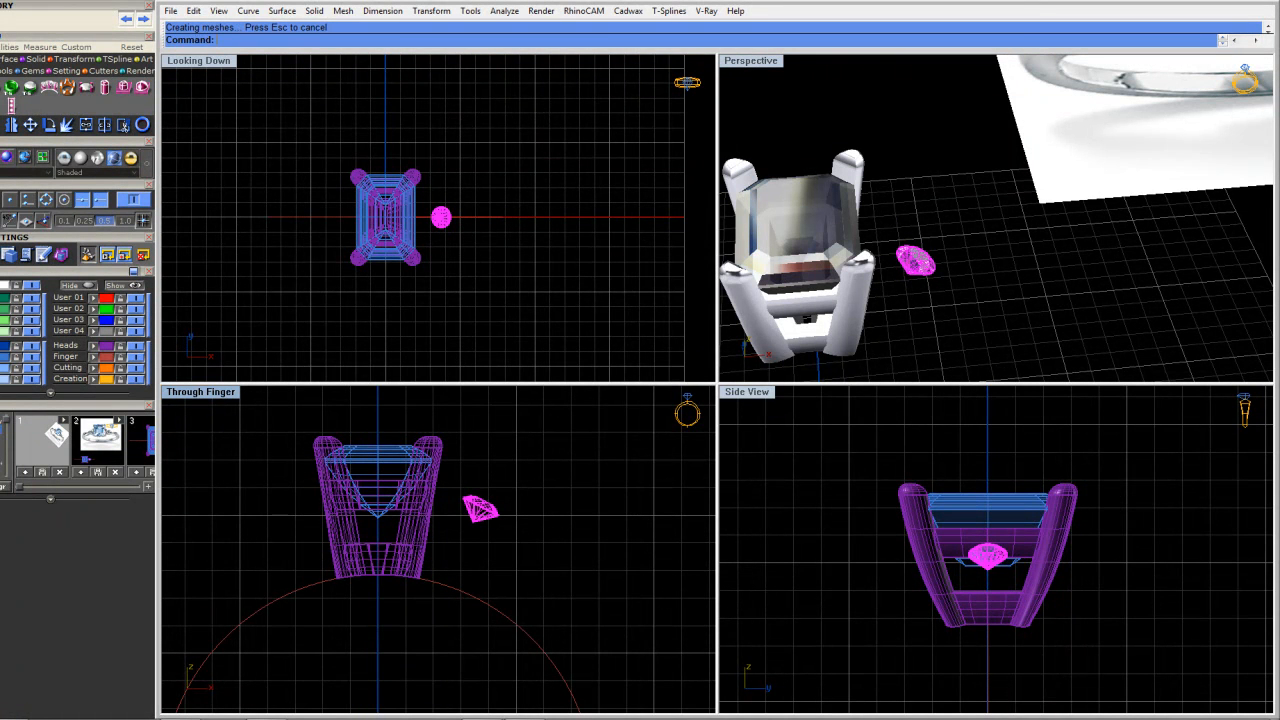
pyautogui.middleClick(509, 318)
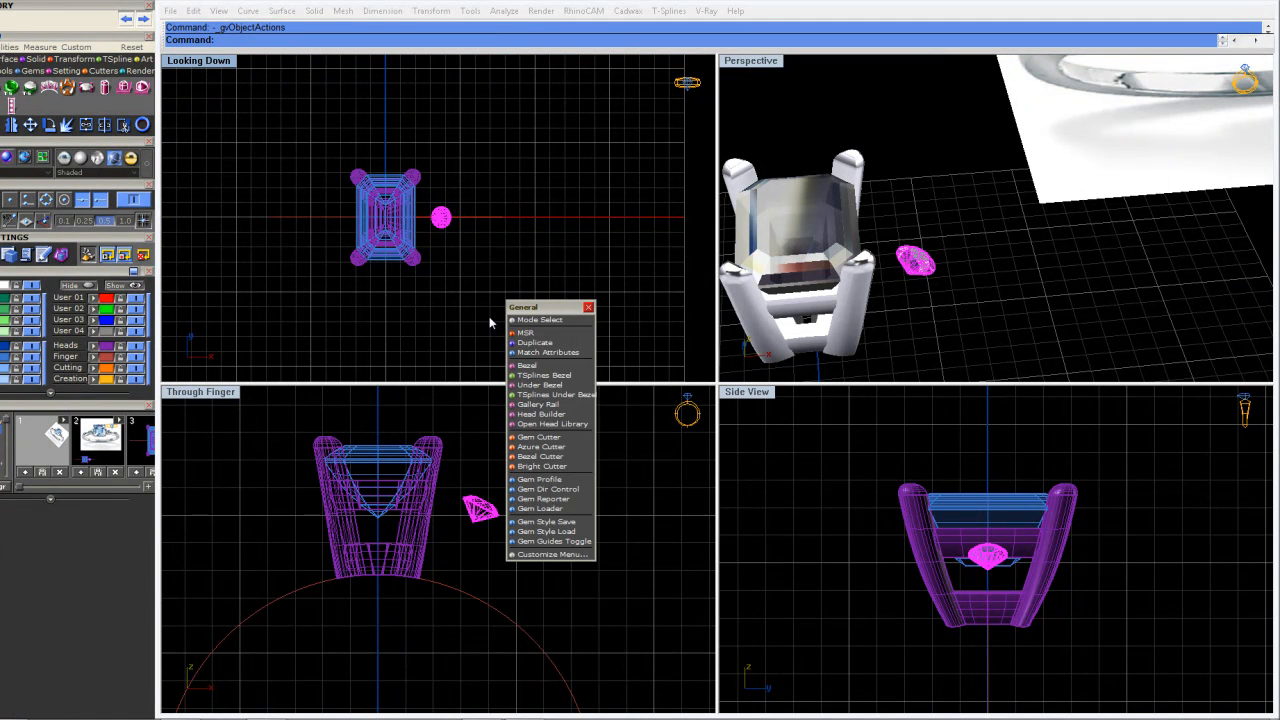
pyautogui.click(534, 366)
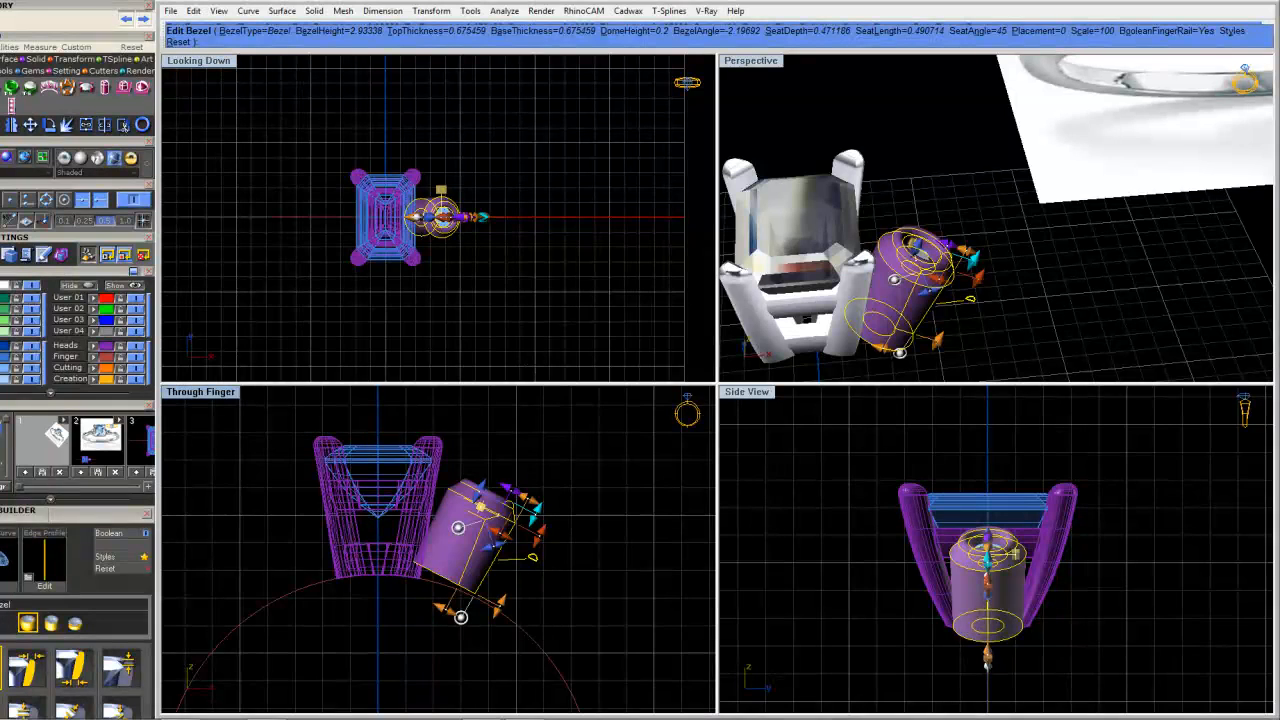
# Set the bezel's height to about 1.36 mm and flatten its dome height to 0.01 mm
pyautogui.moveTo(503, 601); pyautogui.dragTo(520, 560)
pyautogui.scroll(5, 520, 560)
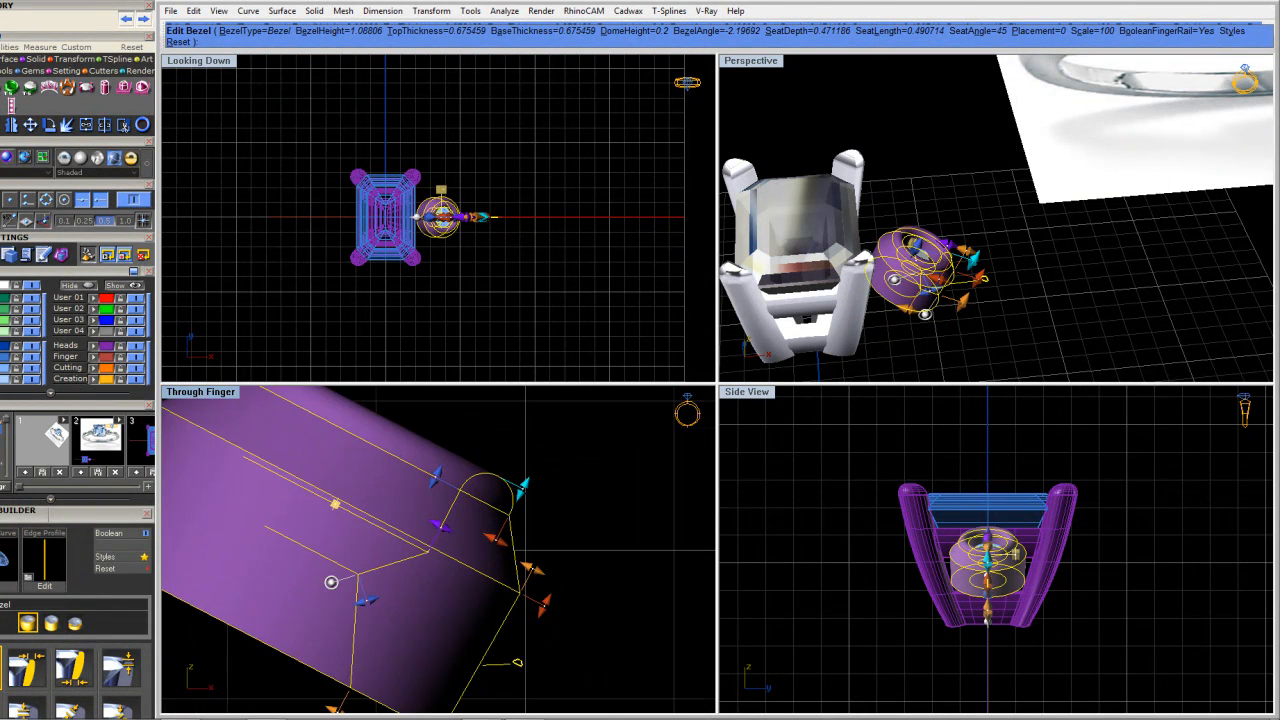
pyautogui.moveTo(522, 487); pyautogui.dragTo(514, 578)
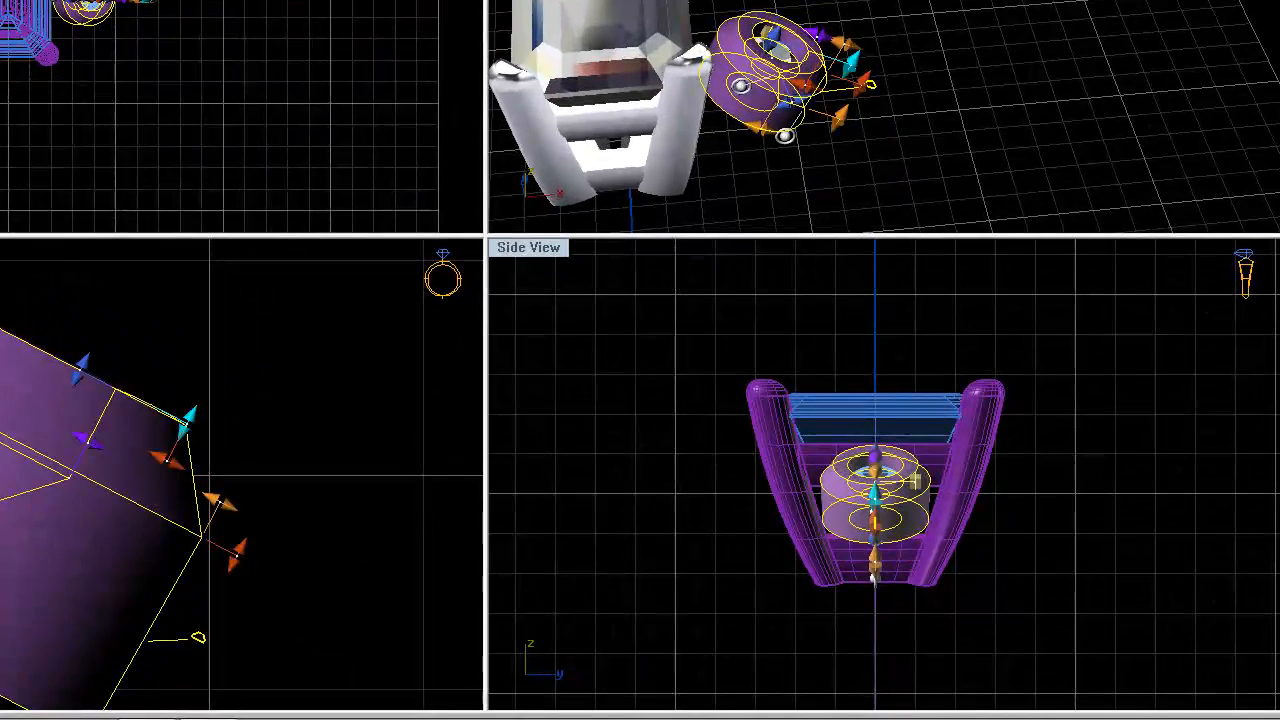
pyautogui.moveTo(235, 548); pyautogui.dragTo(270, 456)
pyautogui.moveTo(92, 564); pyautogui.dragTo(134, 491, button='right')
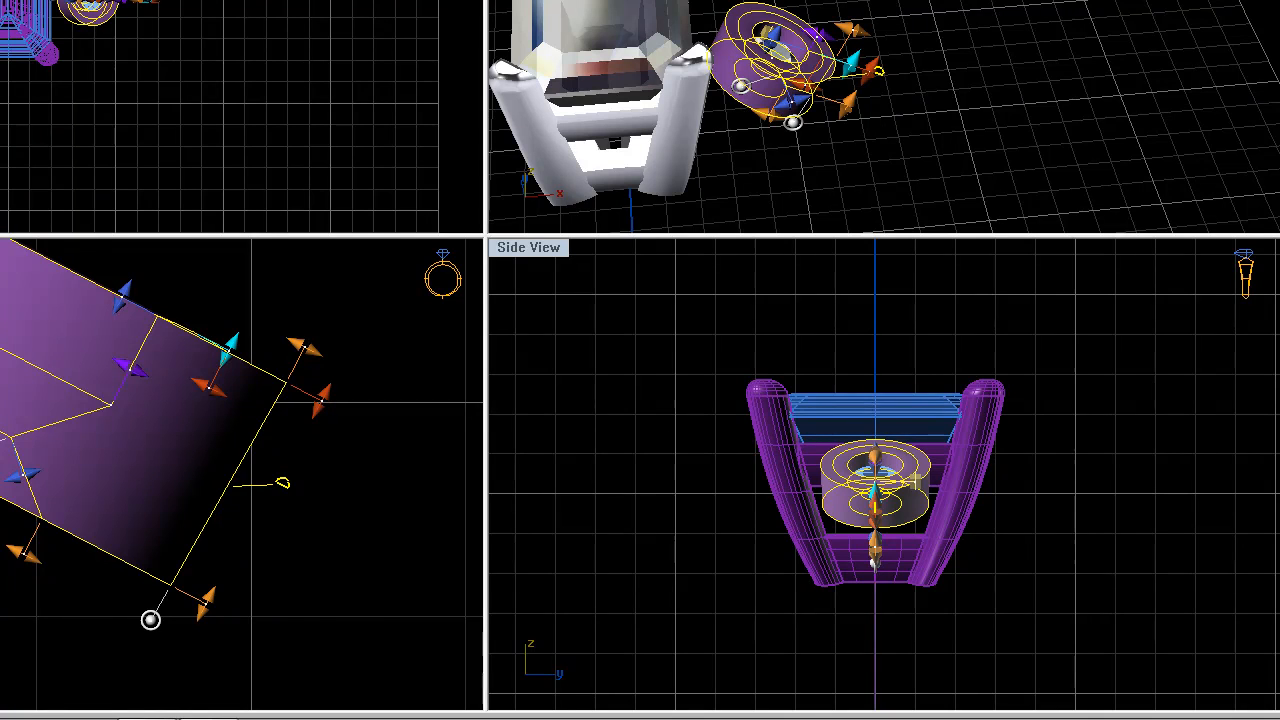
pyautogui.moveTo(150, 620); pyautogui.dragTo(121, 670)
pyautogui.click(913, 484)
pyautogui.moveTo(210, 386); pyautogui.dragTo(250, 370)
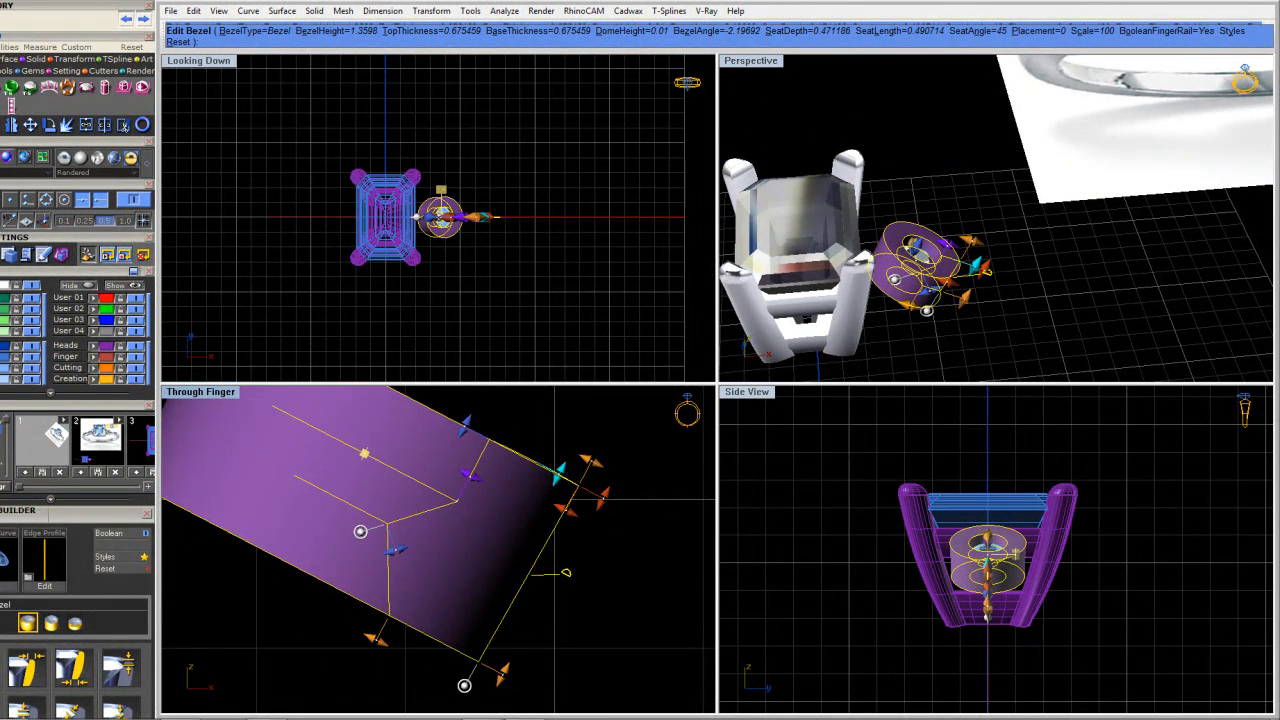
# Thicken the bezel's base to about 0.97 mm and set the seat depth to about 0.31 mm
pyautogui.moveTo(961, 276); pyautogui.dragTo(870, 290, button='right')
pyautogui.scroll(3, 870, 290)
pyautogui.scroll(3, 830, 300)
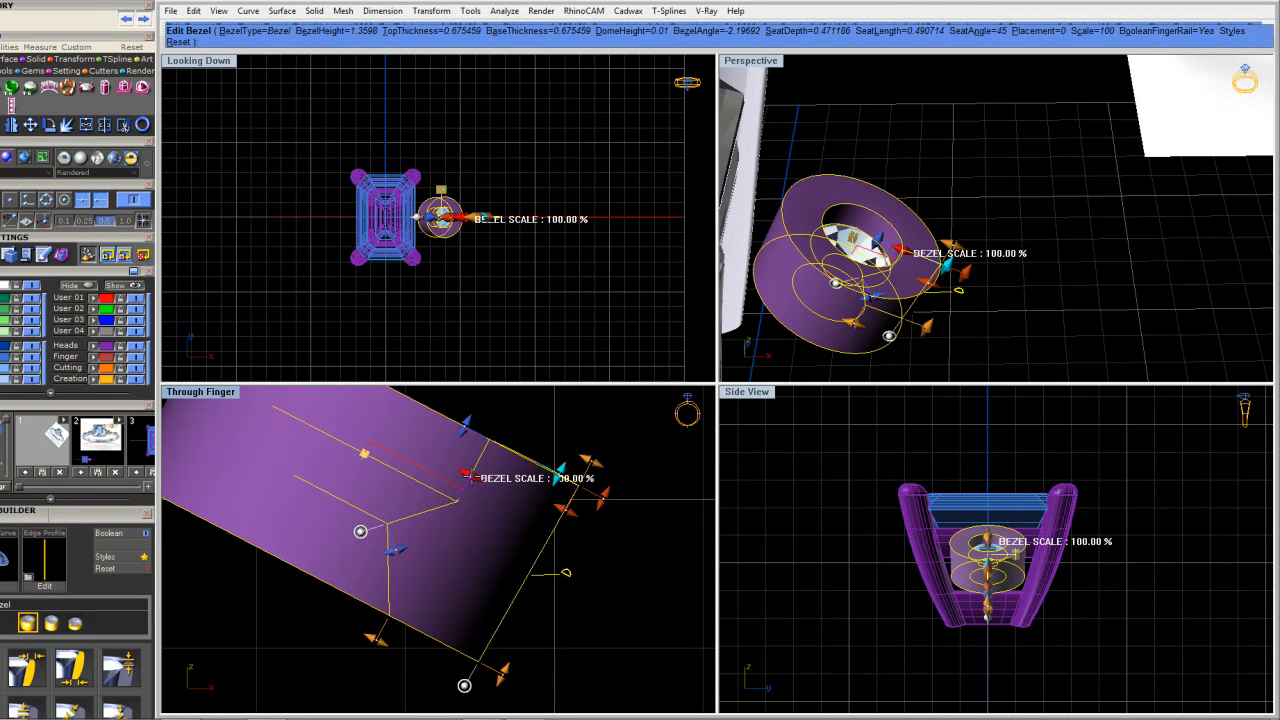
pyautogui.scroll(-2, 467, 474)
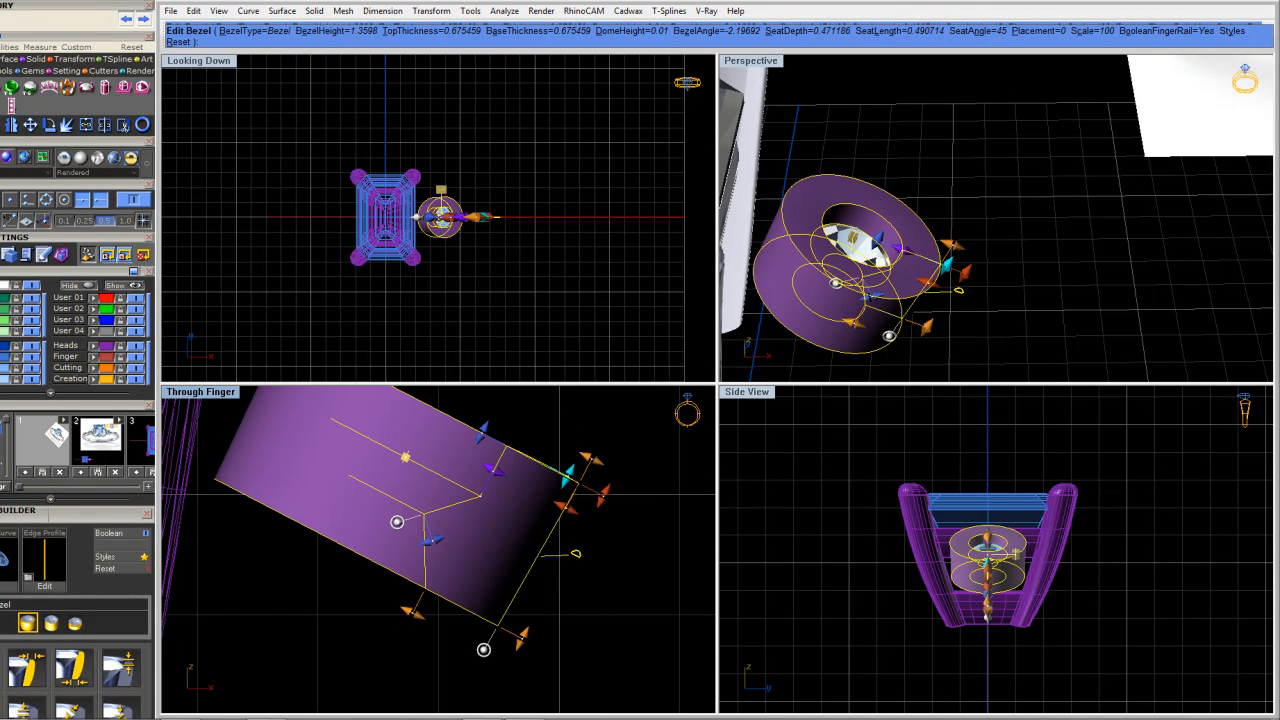
pyautogui.moveTo(410, 610); pyautogui.dragTo(364, 600)
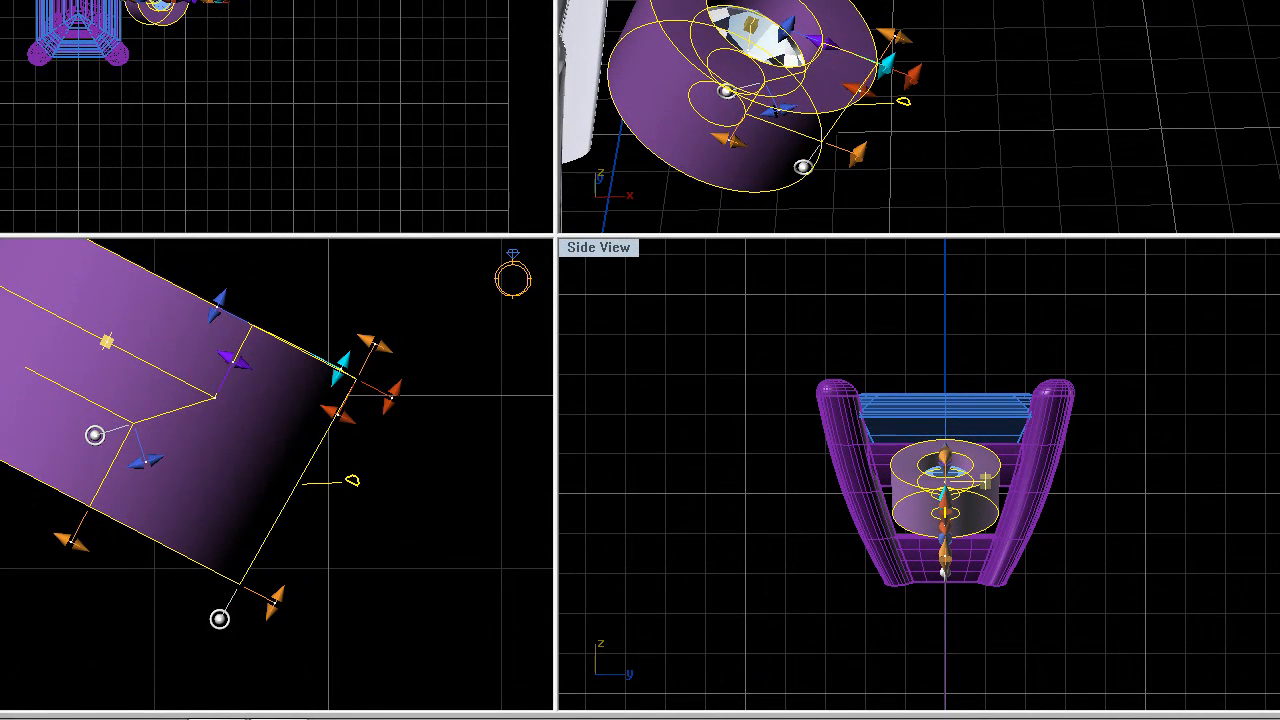
pyautogui.moveTo(215, 304); pyautogui.dragTo(258, 364)
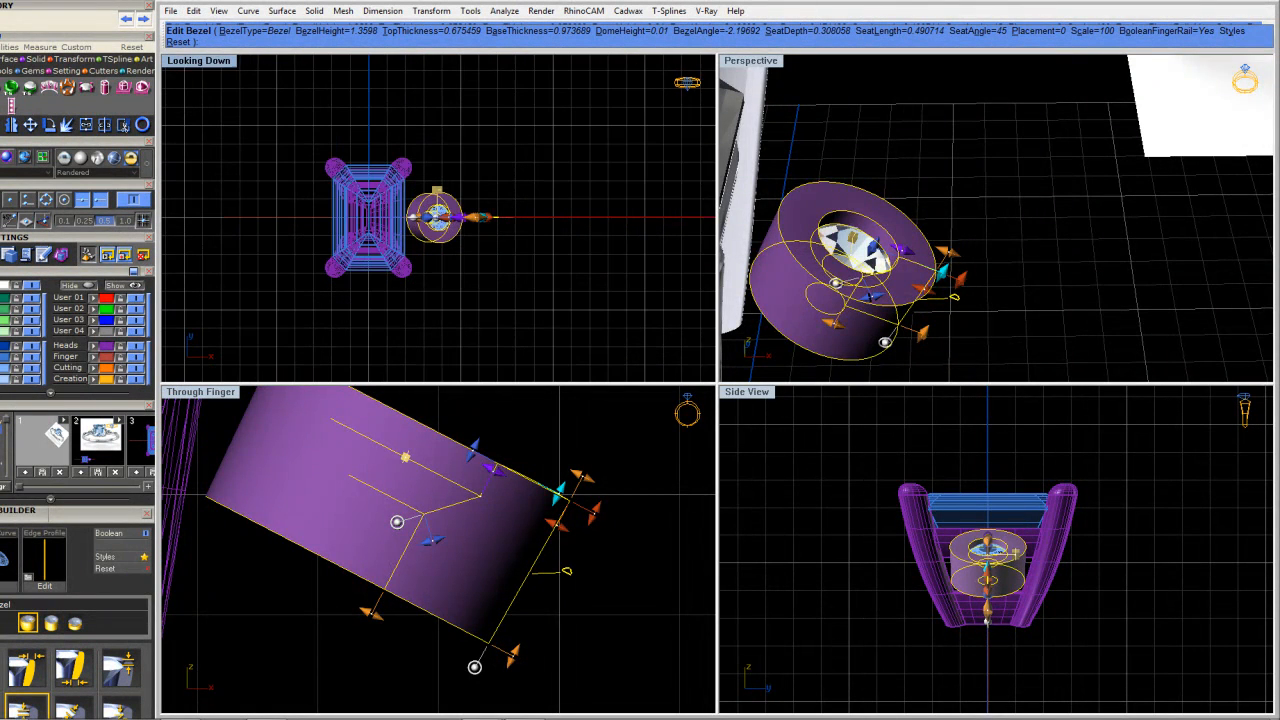
# Reduce the bezel's top thickness to about 0.49 mm and finish the bezel
pyautogui.scroll(1, 453, 207)
pyautogui.scroll(-10, 1128, 207)
pyautogui.moveTo(1128, 207); pyautogui.dragTo(960, 230, button='right')
pyautogui.scroll(15, 867, 243)
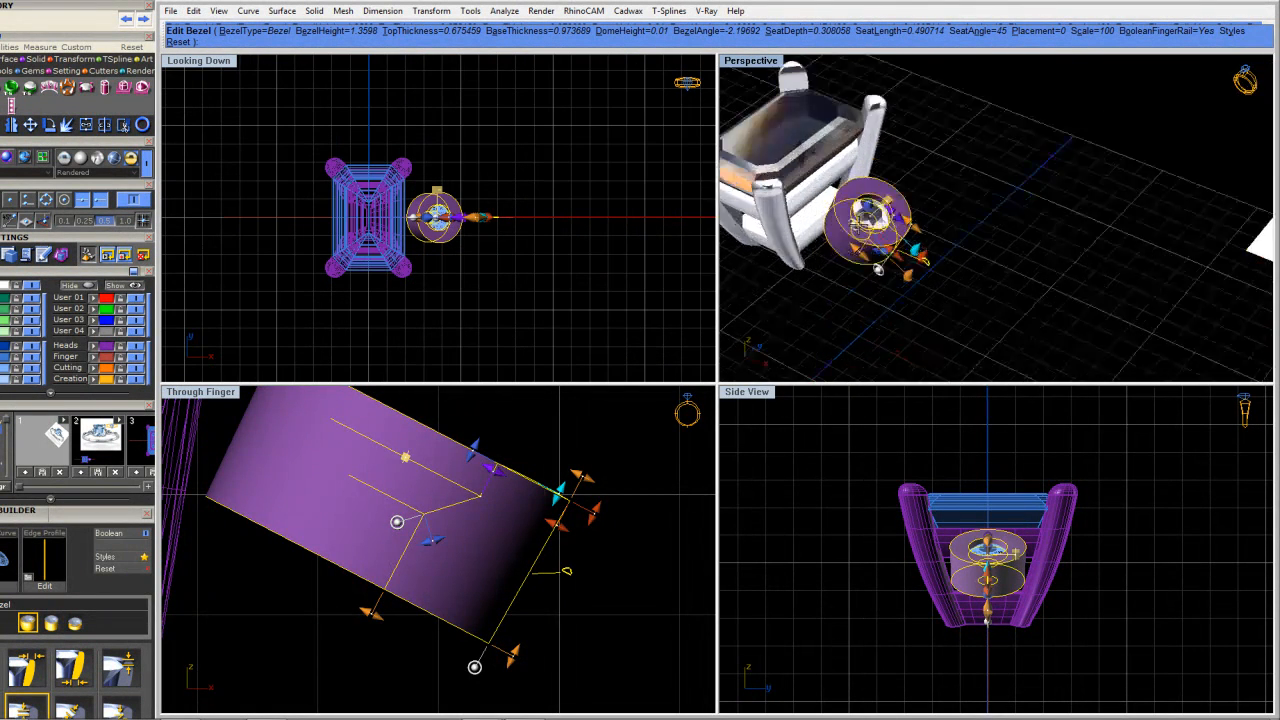
pyautogui.moveTo(1113, 290); pyautogui.dragTo(1097, 274)
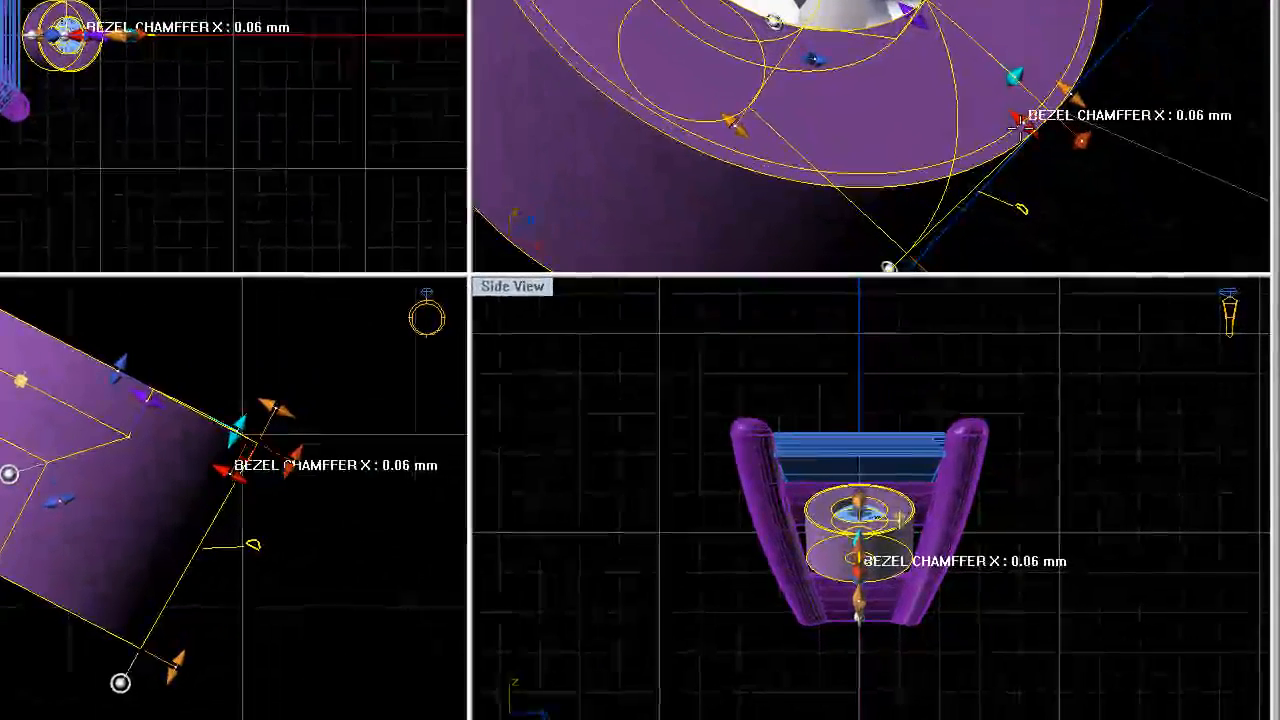
pyautogui.moveTo(1018, 120); pyautogui.dragTo(1028, 60)
pyautogui.scroll(-5, 1028, 60)
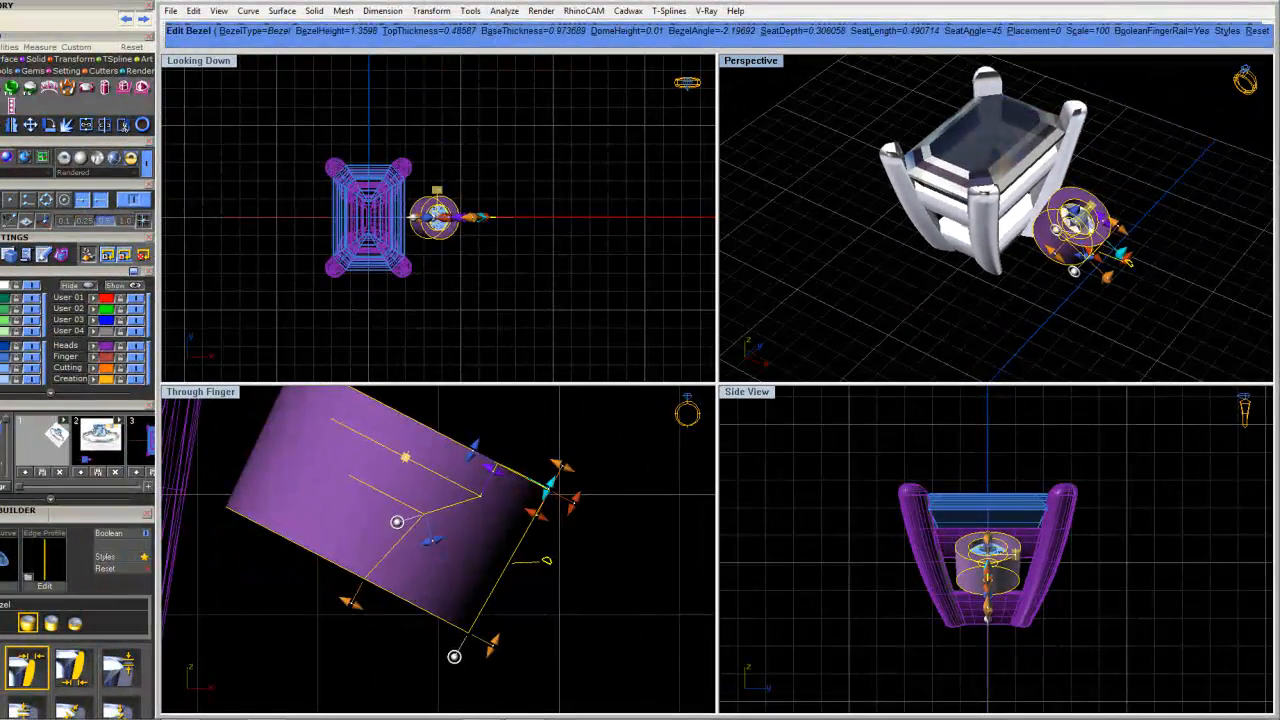
pyautogui.rightClick(709, 210)
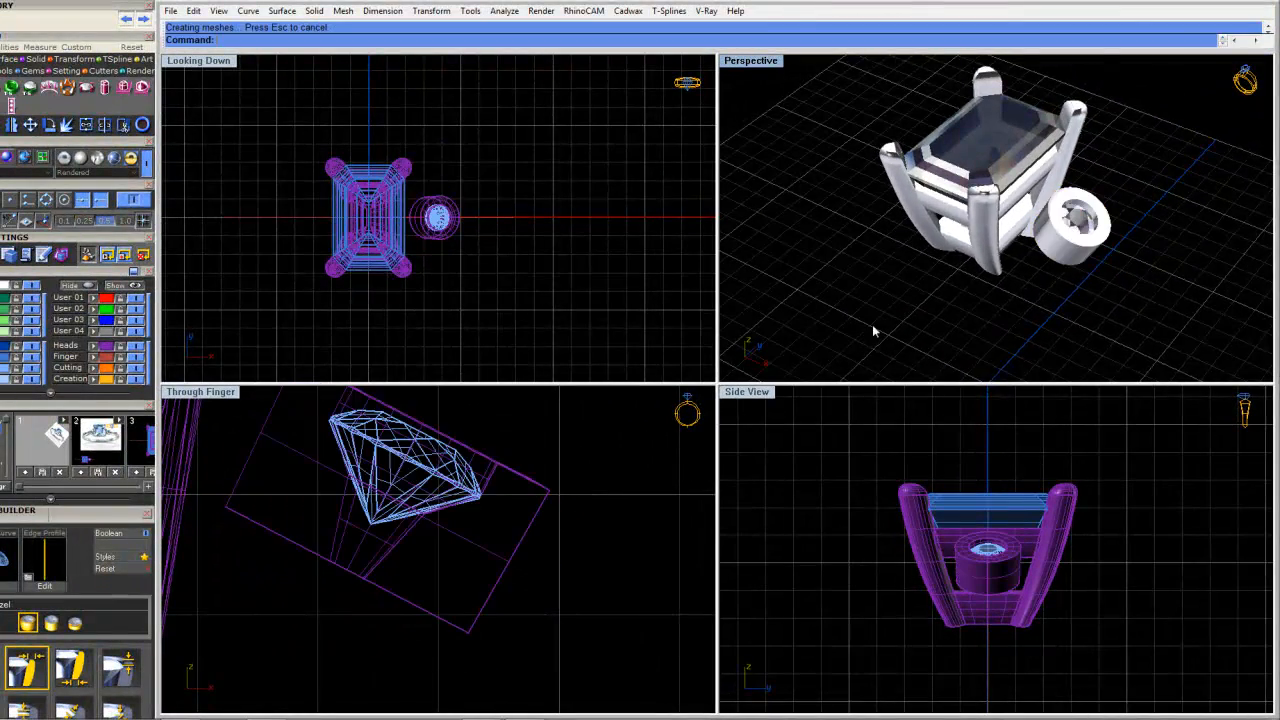
# Chamfer the inner top edge of the bezel around the gem by 0.3 mm
pyautogui.moveTo(1039, 301); pyautogui.dragTo(1005, 298, button='right')
pyautogui.scroll(12, 1014, 211)
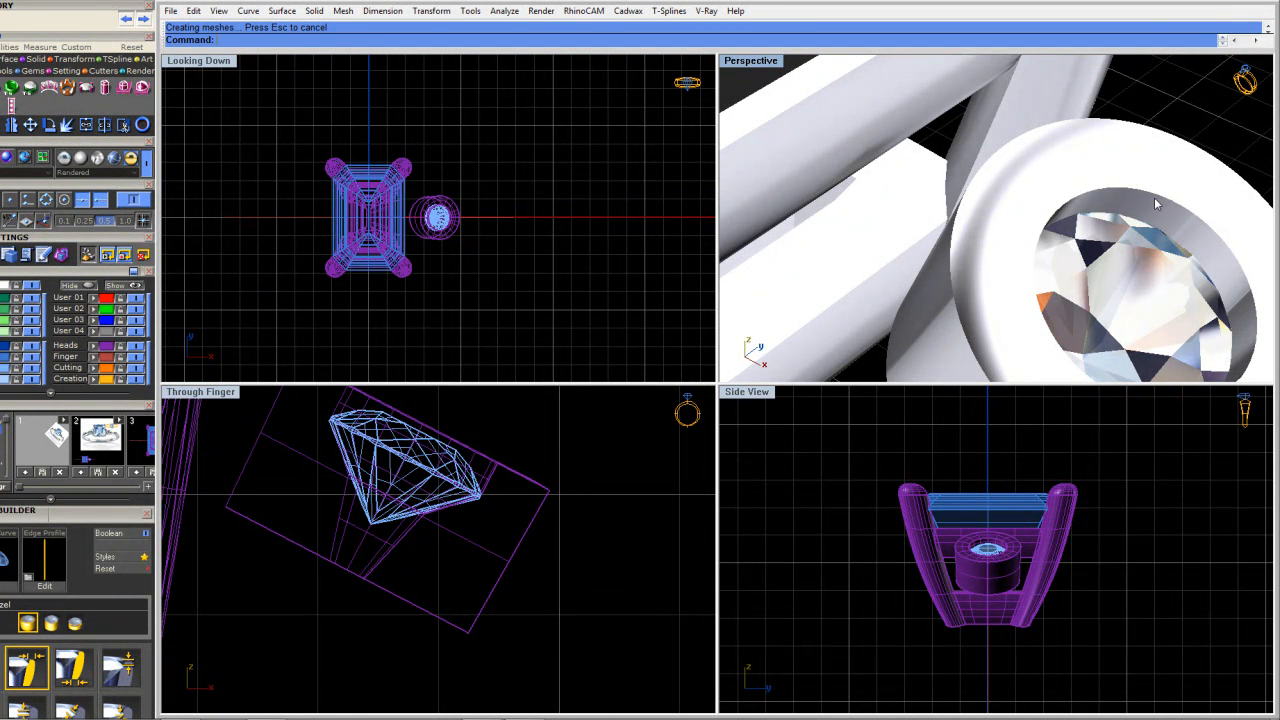
pyautogui.write('Chamfer')
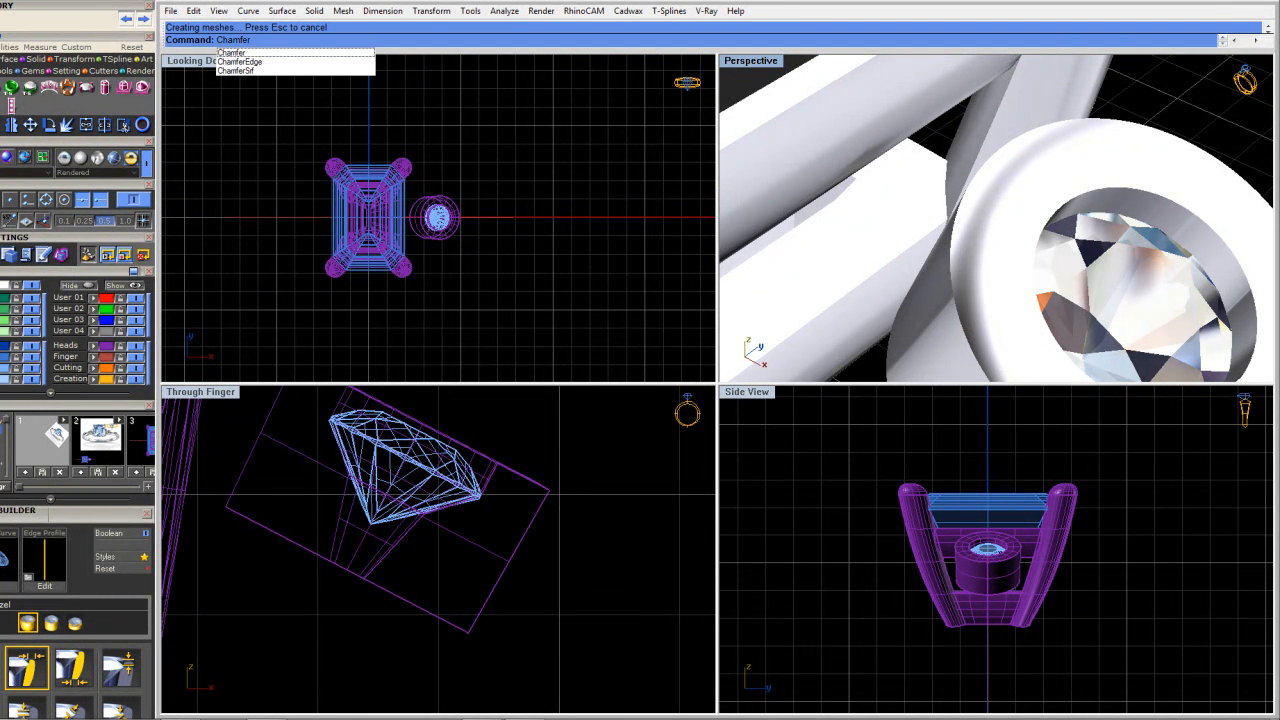
pyautogui.click(252, 62)
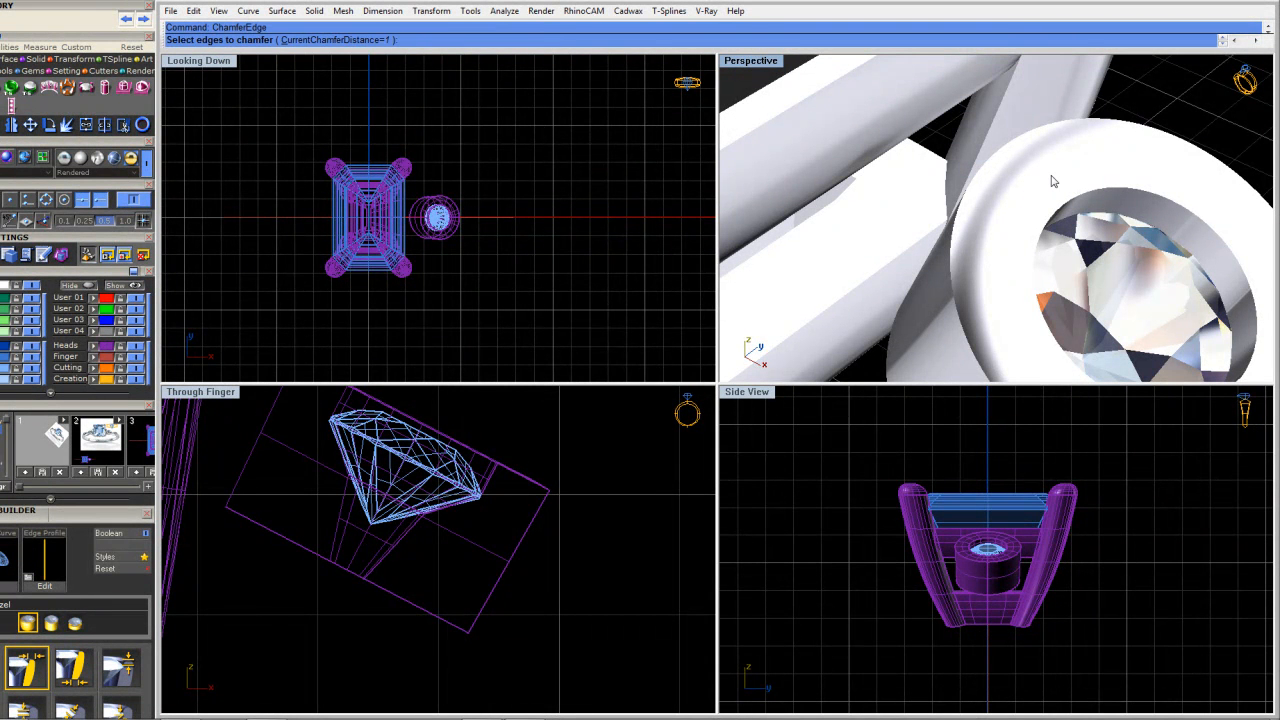
pyautogui.write('0.3')
pyautogui.press('Return')
pyautogui.click(1190, 216)
pyautogui.press('Return')
pyautogui.press('Return')
pyautogui.scroll(-5, 1152, 252)
pyautogui.moveTo(1091, 228); pyautogui.dragTo(1089, 229, button='right')
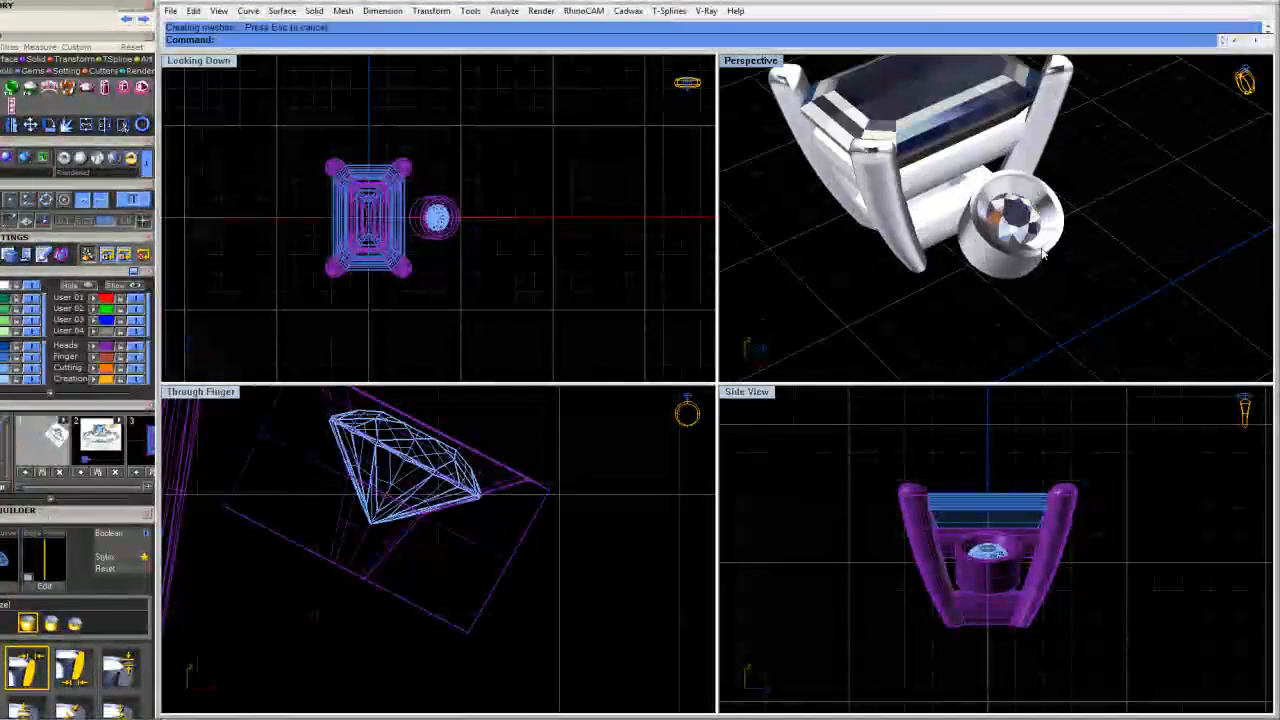
# Assign the side gem's bezel to the dark green metal layer with the Yellow material
pyautogui.click(1010, 268)
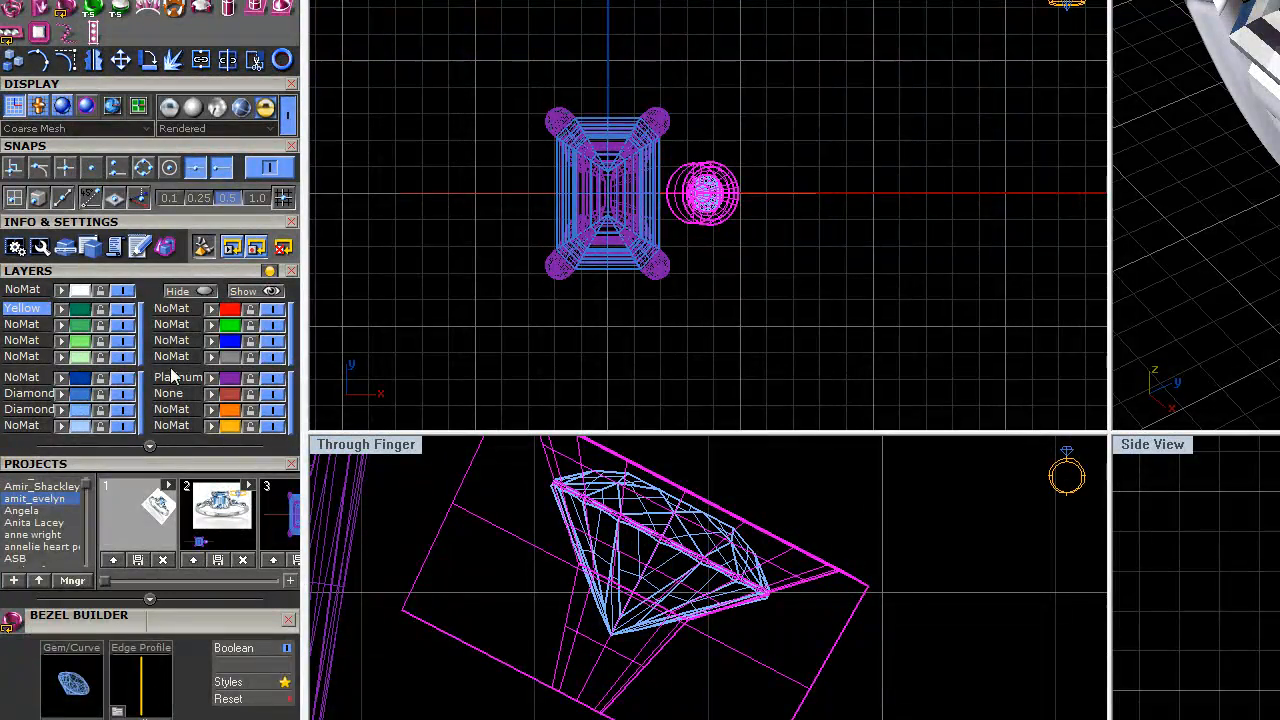
pyautogui.click(148, 446)
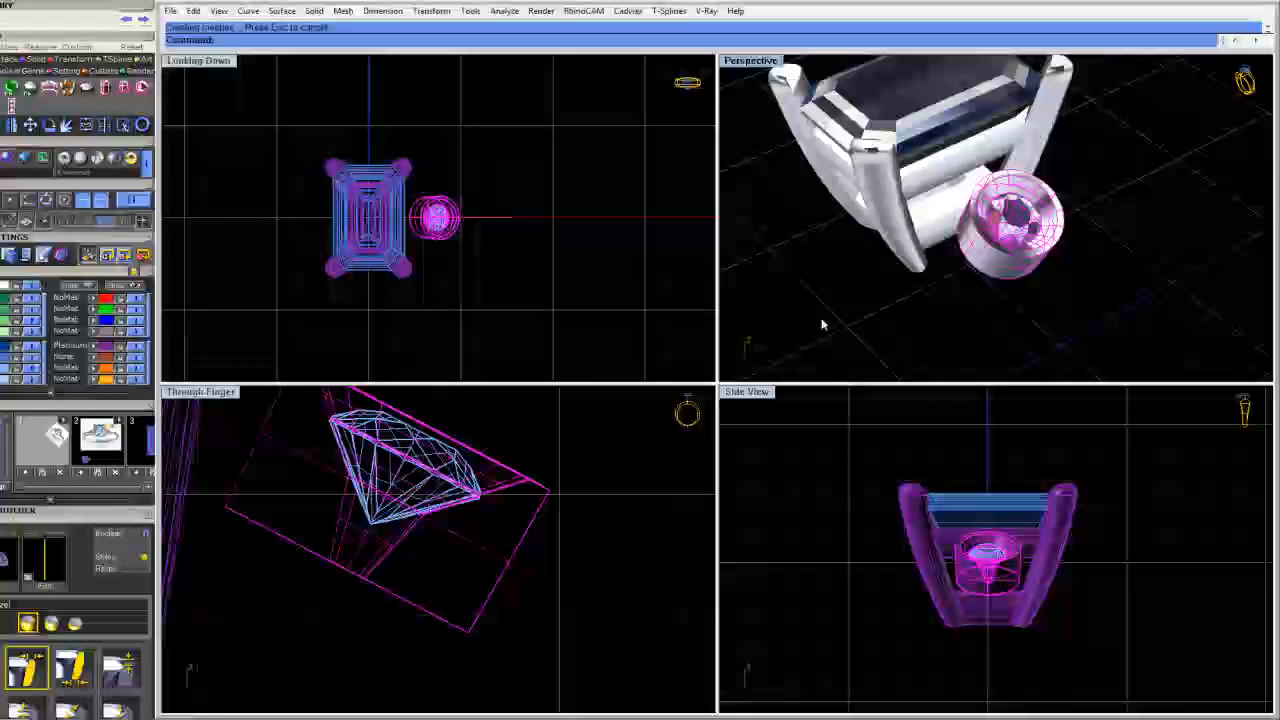
pyautogui.press('Escape')
pyautogui.scroll(-8, 849, 271)
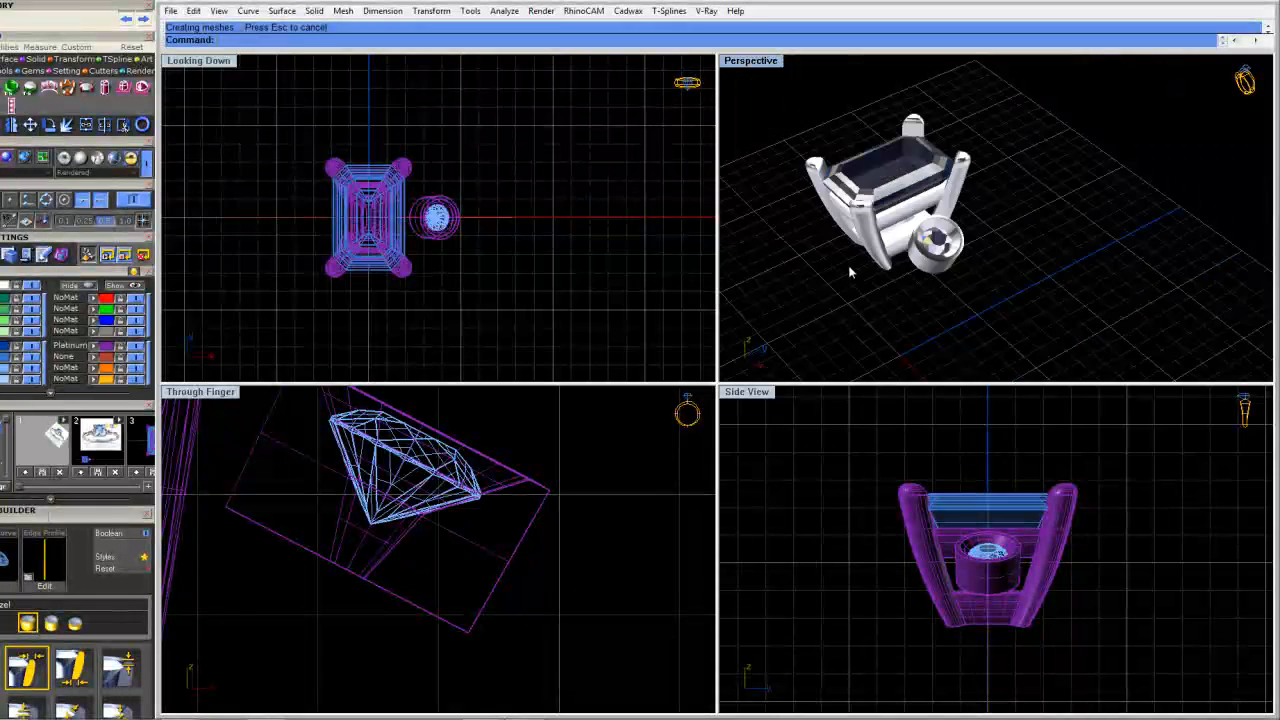
pyautogui.moveTo(852, 271); pyautogui.dragTo(923, 280, button='right')
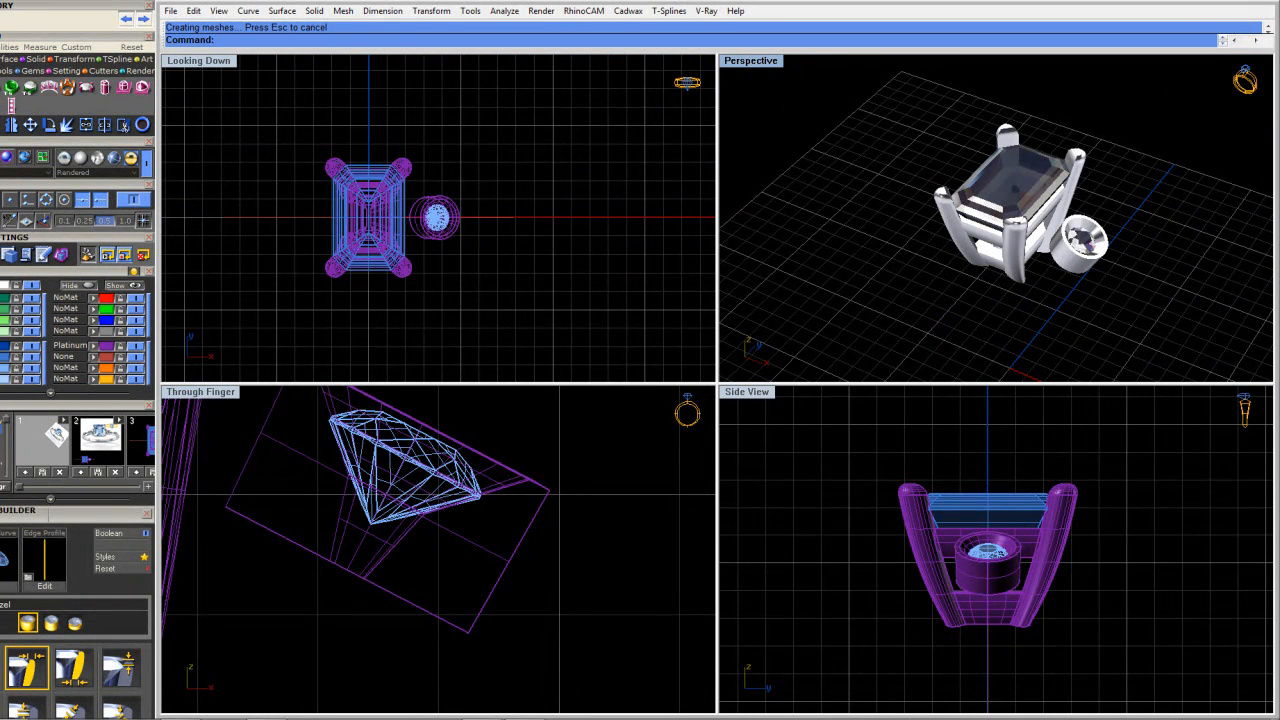
pyautogui.click(1072, 263)
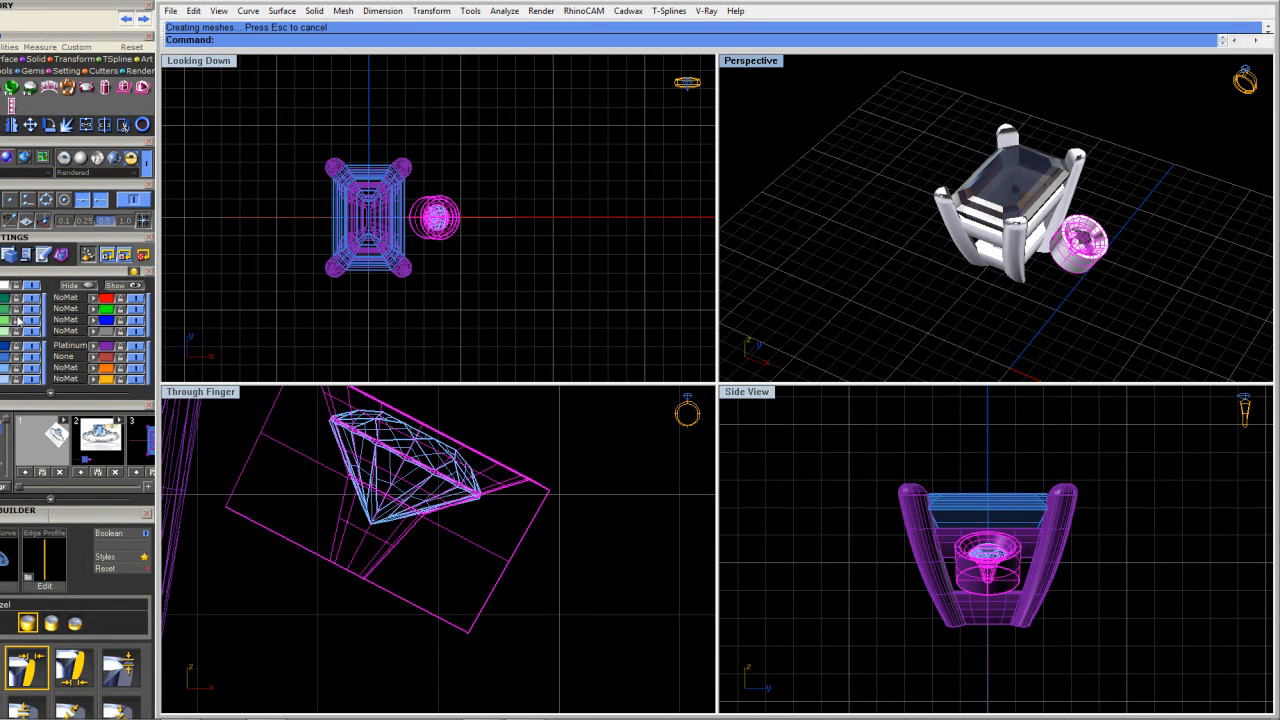
pyautogui.press('Escape')
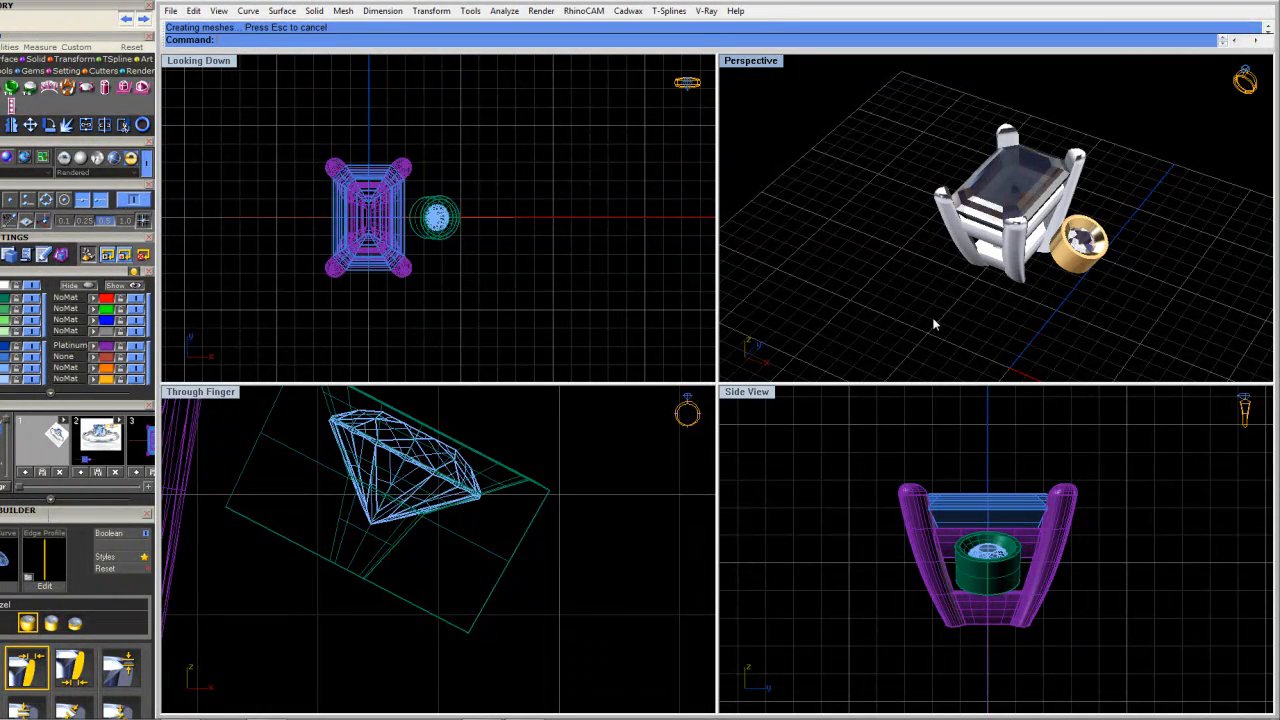
# Examine the bezel's chamfered rim and the gem's seating up close in the rendered view
pyautogui.moveTo(934, 323); pyautogui.dragTo(918, 316, button='right')
pyautogui.scroll(8, 1066, 250)
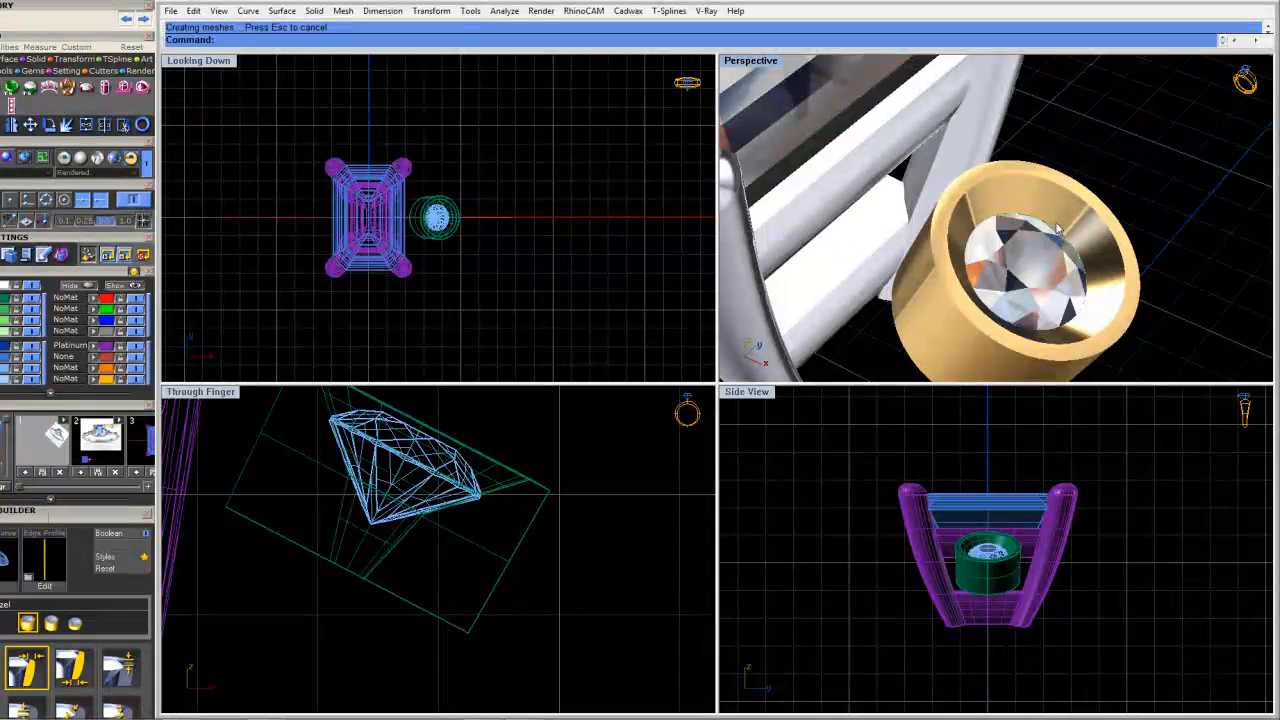
pyautogui.scroll(3, 1010, 228)
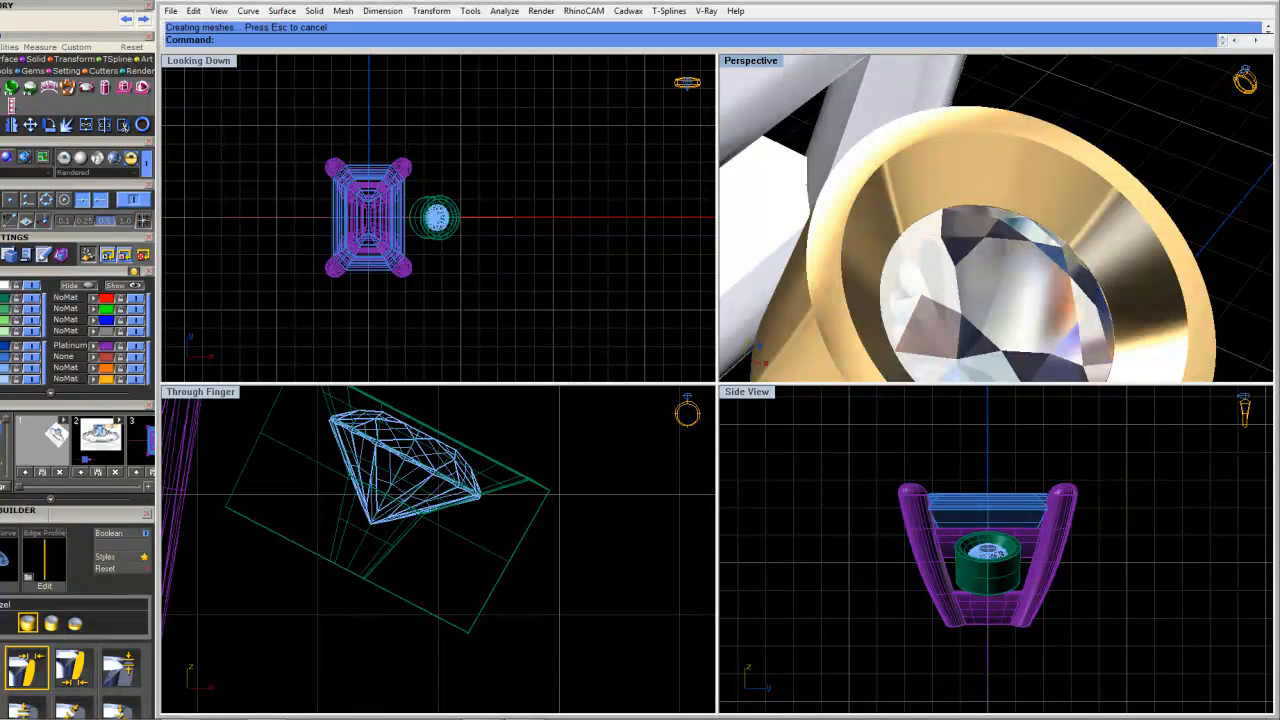
pyautogui.scroll(-12, 1029, 194)
pyautogui.scroll(8, 1030, 255)
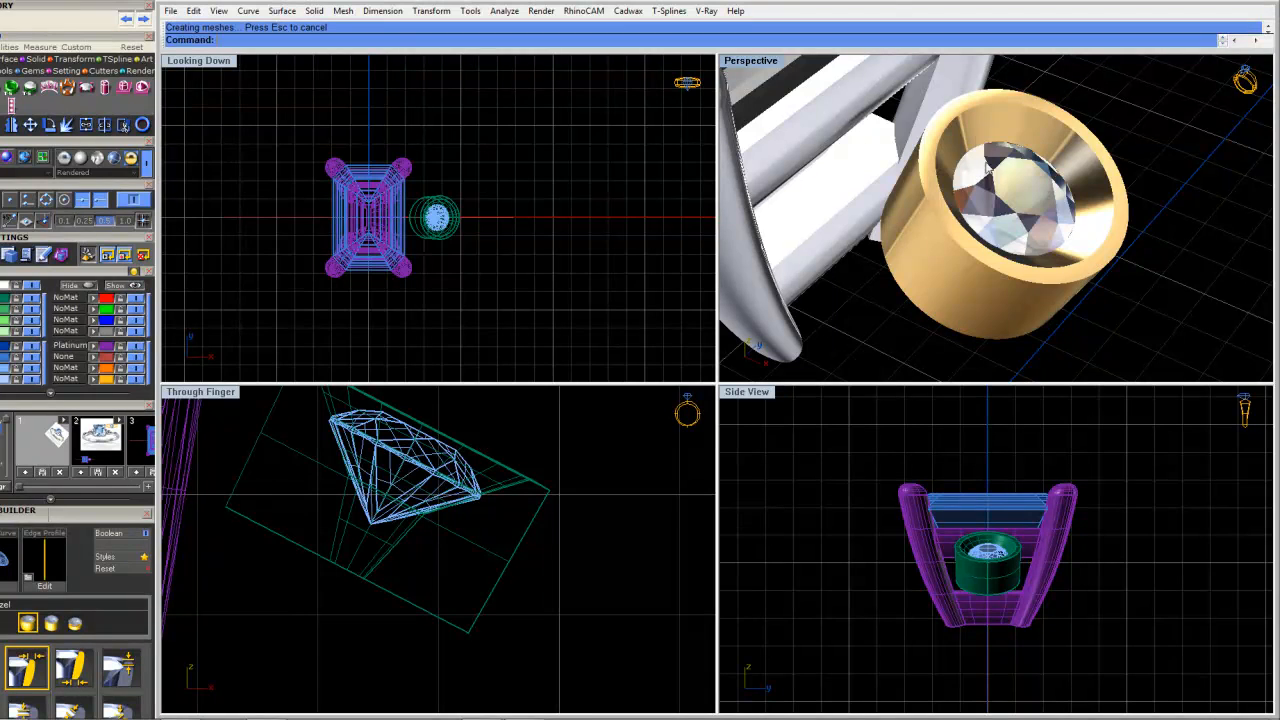
pyautogui.scroll(5, 985, 145)
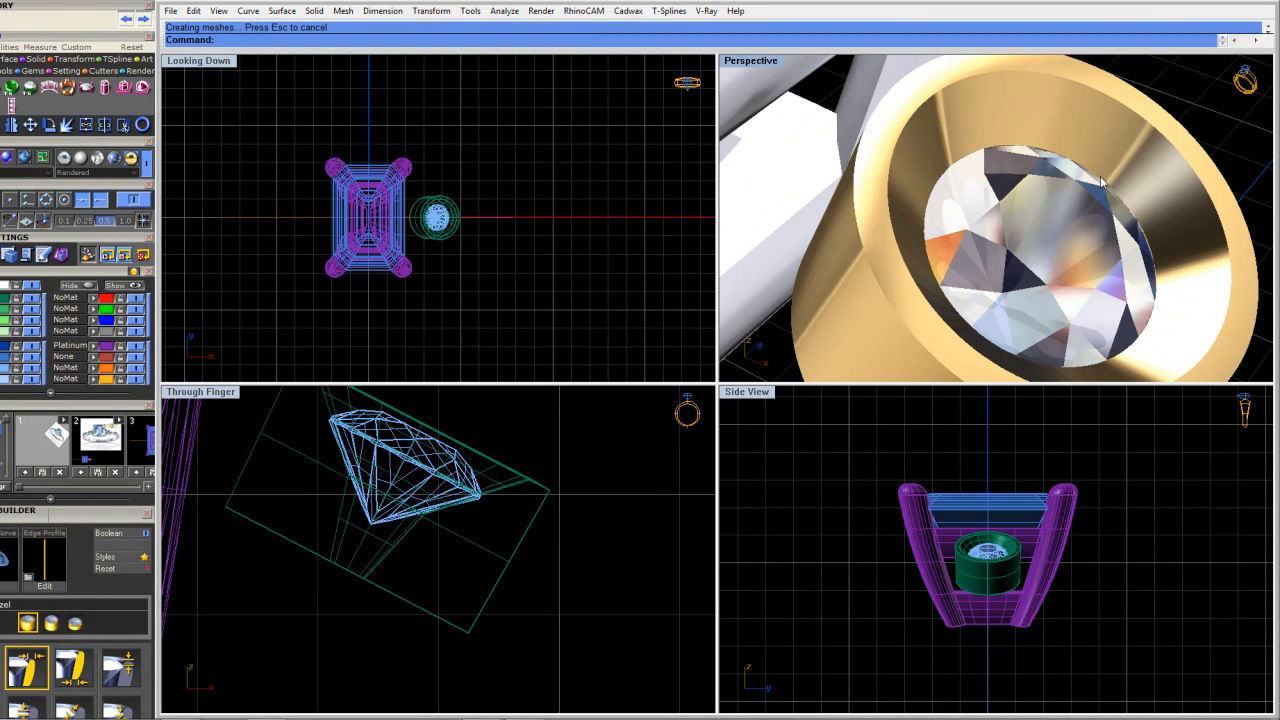
# Mirror the side gem and its chamfered bezel to the opposite side of the head, with the mirror plane starting at 0,0,0
pyautogui.scroll(-8, 975, 175)
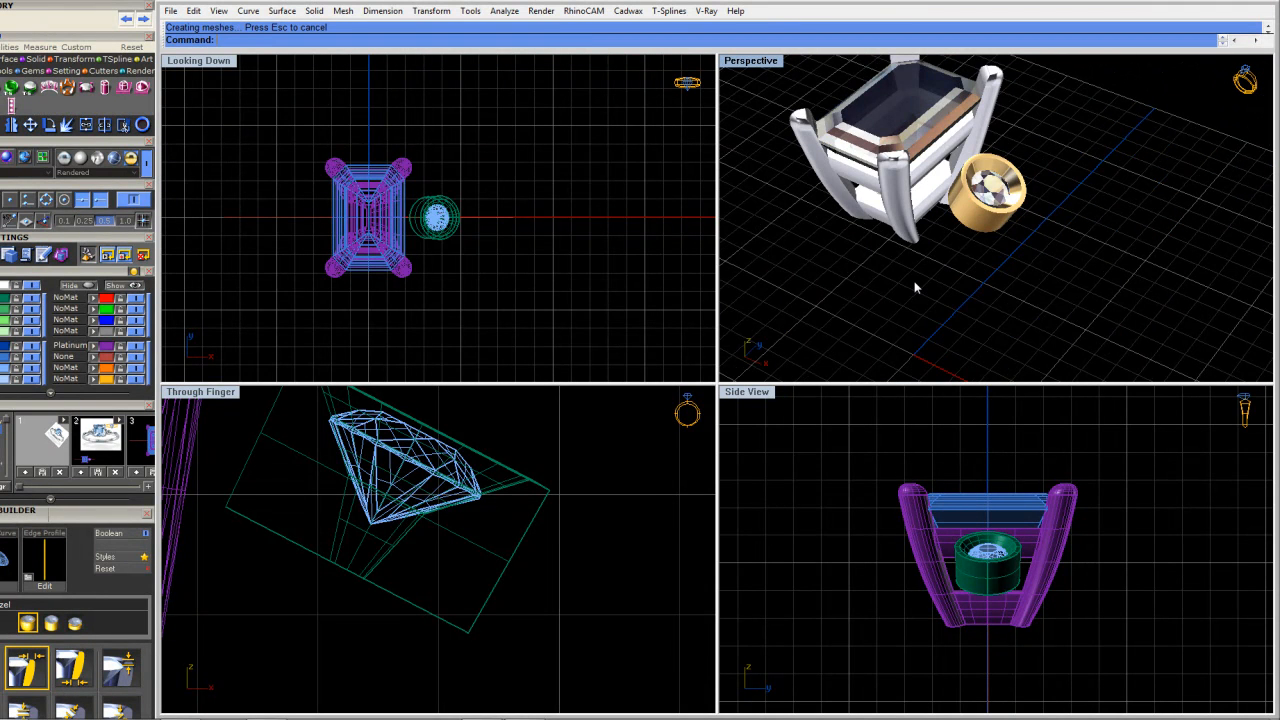
pyautogui.moveTo(896, 282); pyautogui.dragTo(938, 288, button='right')
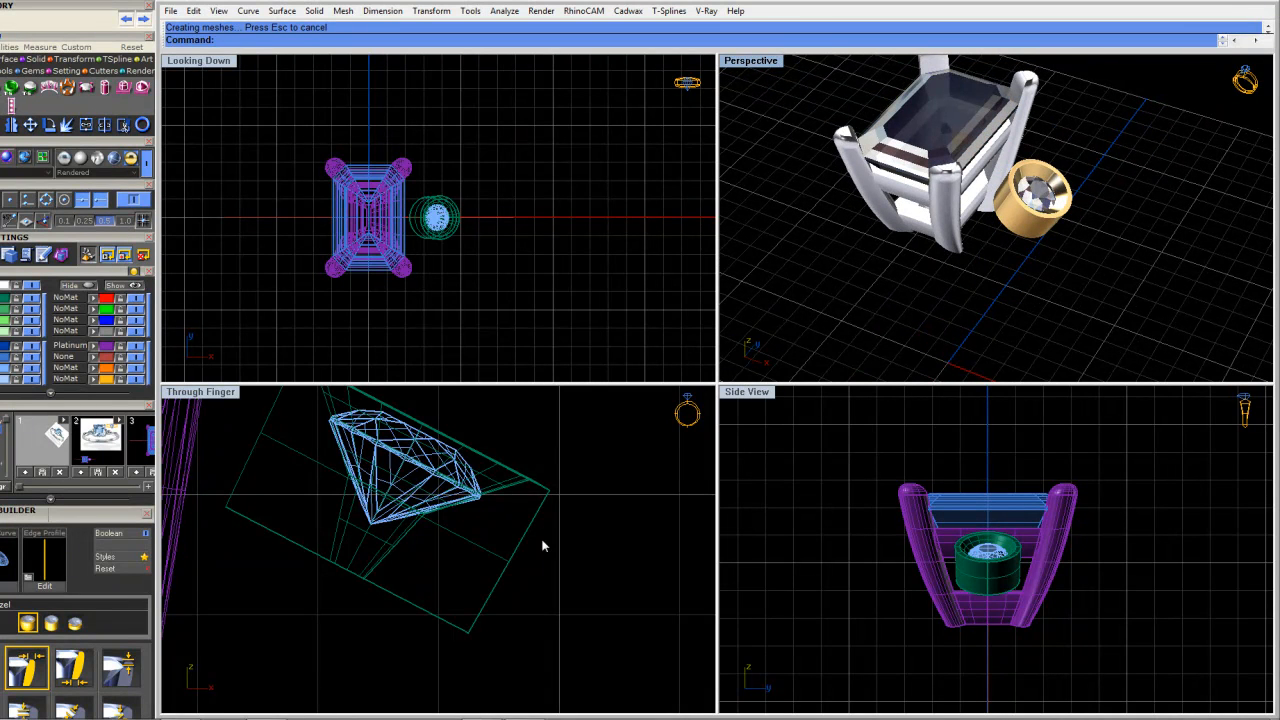
pyautogui.scroll(-8, 548, 546)
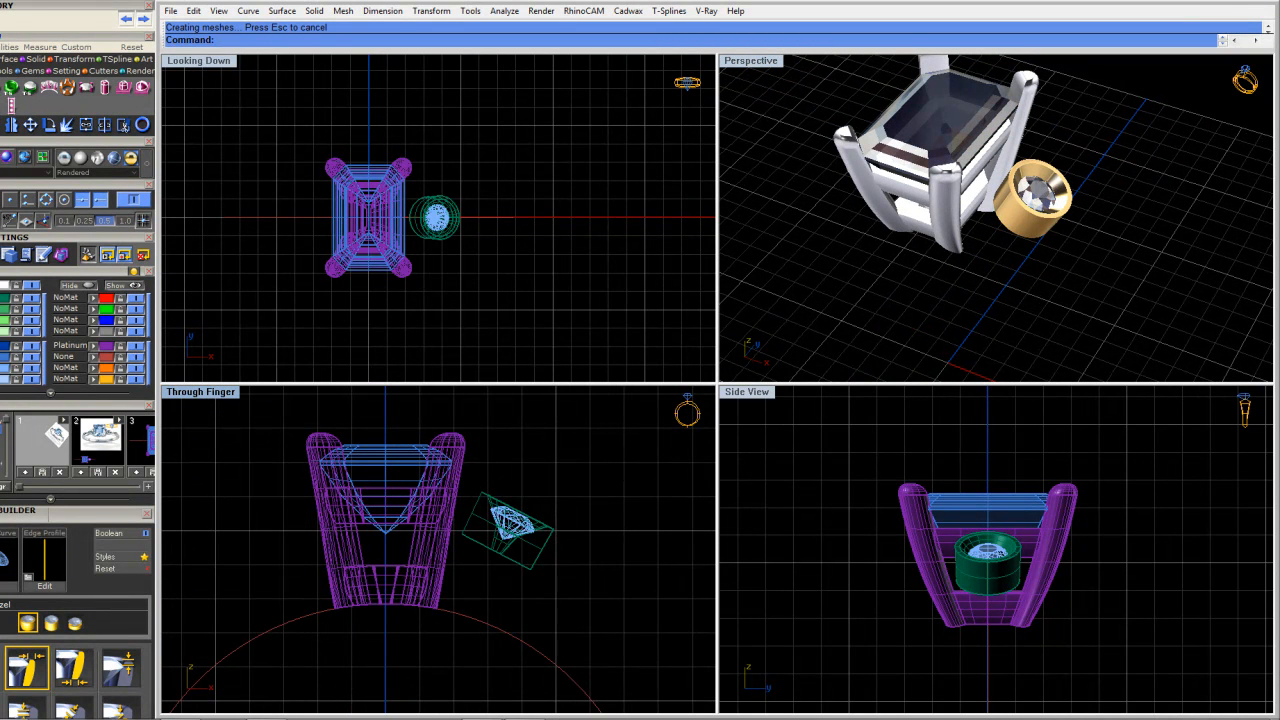
pyautogui.moveTo(429, 419); pyautogui.dragTo(600, 614)
pyautogui.scroll(-4, 551, 609)
pyautogui.write('Mirror')
pyautogui.press('Return')
pyautogui.write('0,0,0')
pyautogui.press('Return')
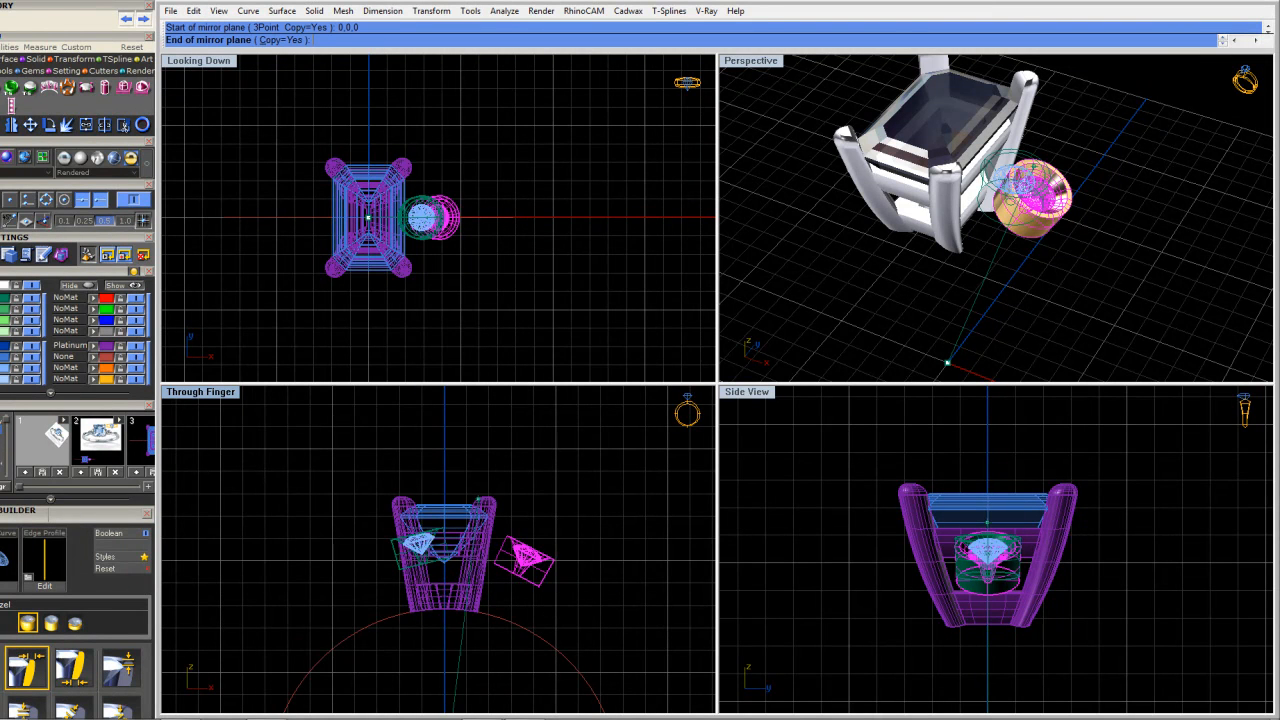
pyautogui.click(450, 457)
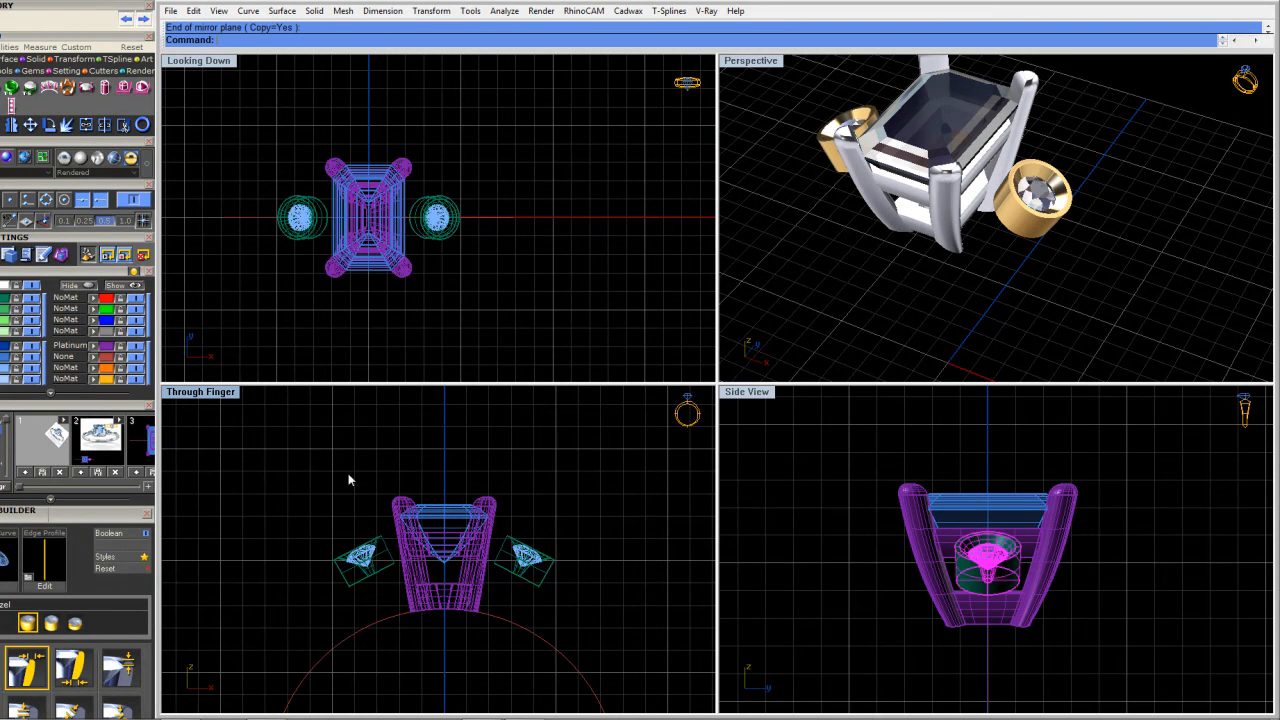
# Examine the scrollwork shoulders and small side stones in the reference photo
pyautogui.moveTo(1067, 209); pyautogui.dragTo(1075, 247, button='right')
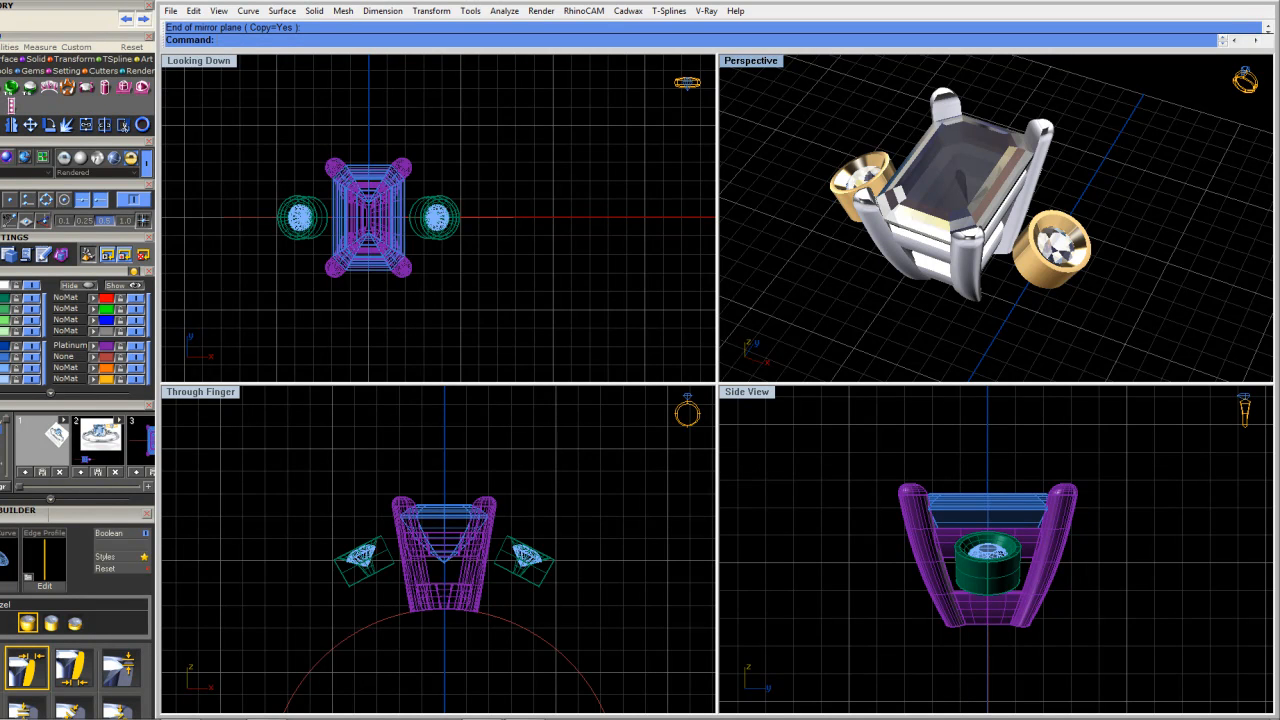
pyautogui.scroll(-5, 526, 302)
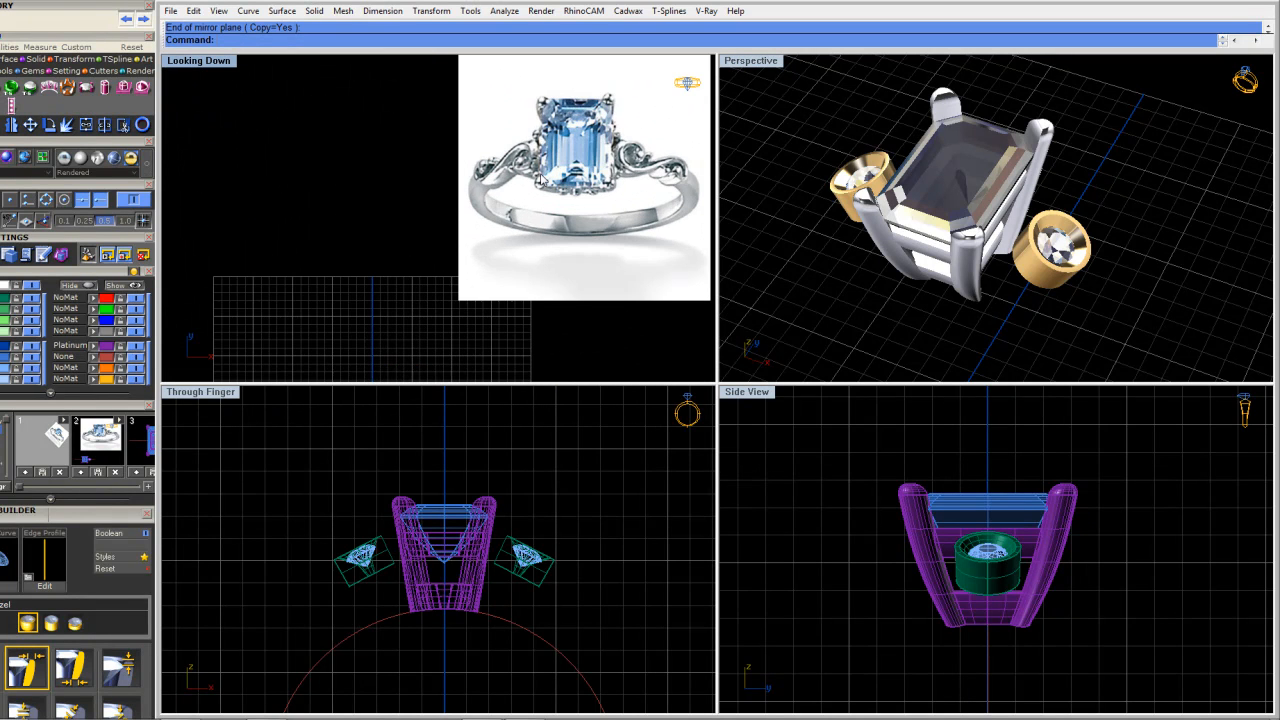
pyautogui.scroll(4, 643, 163)
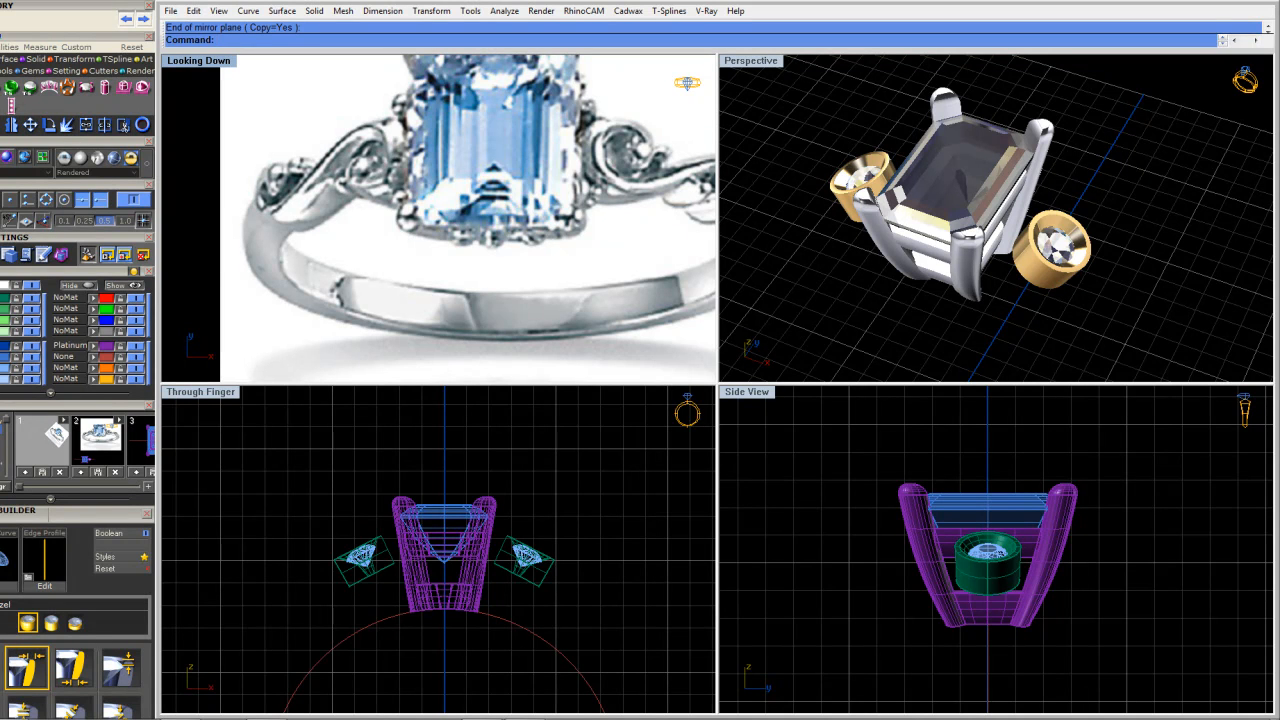
pyautogui.scroll(3, 296, 208)
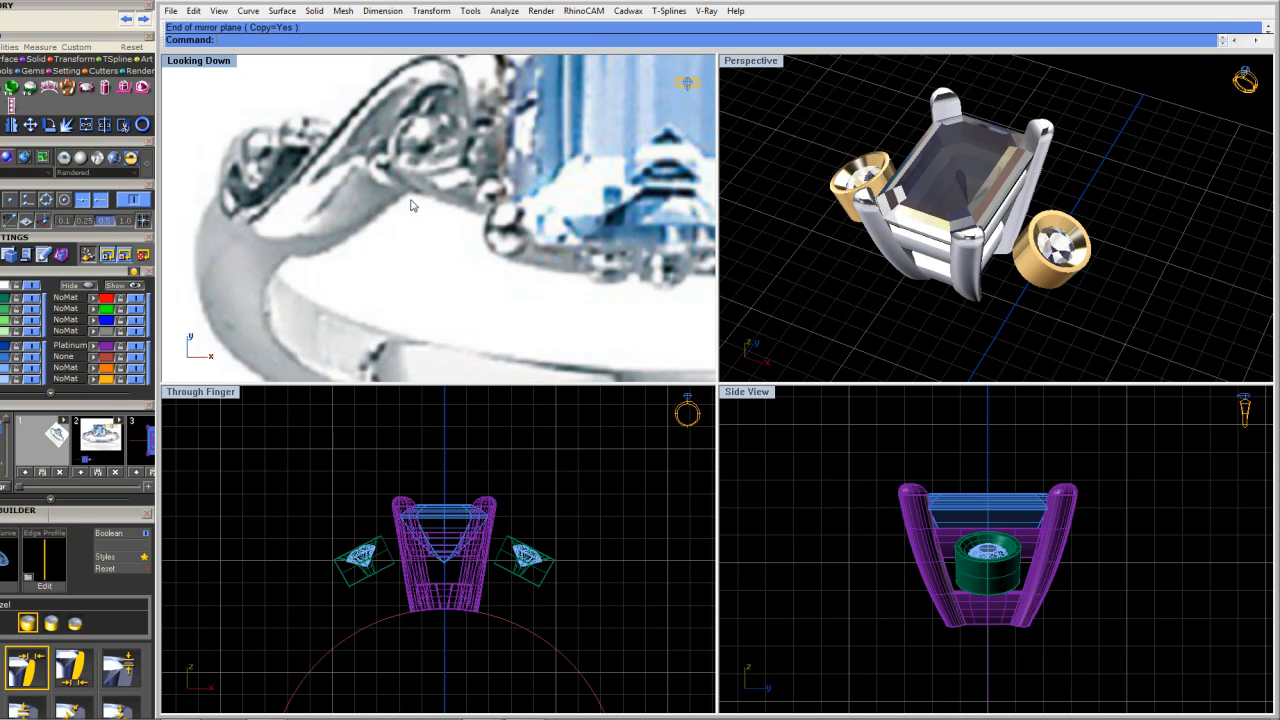
pyautogui.scroll(-5, 410, 205)
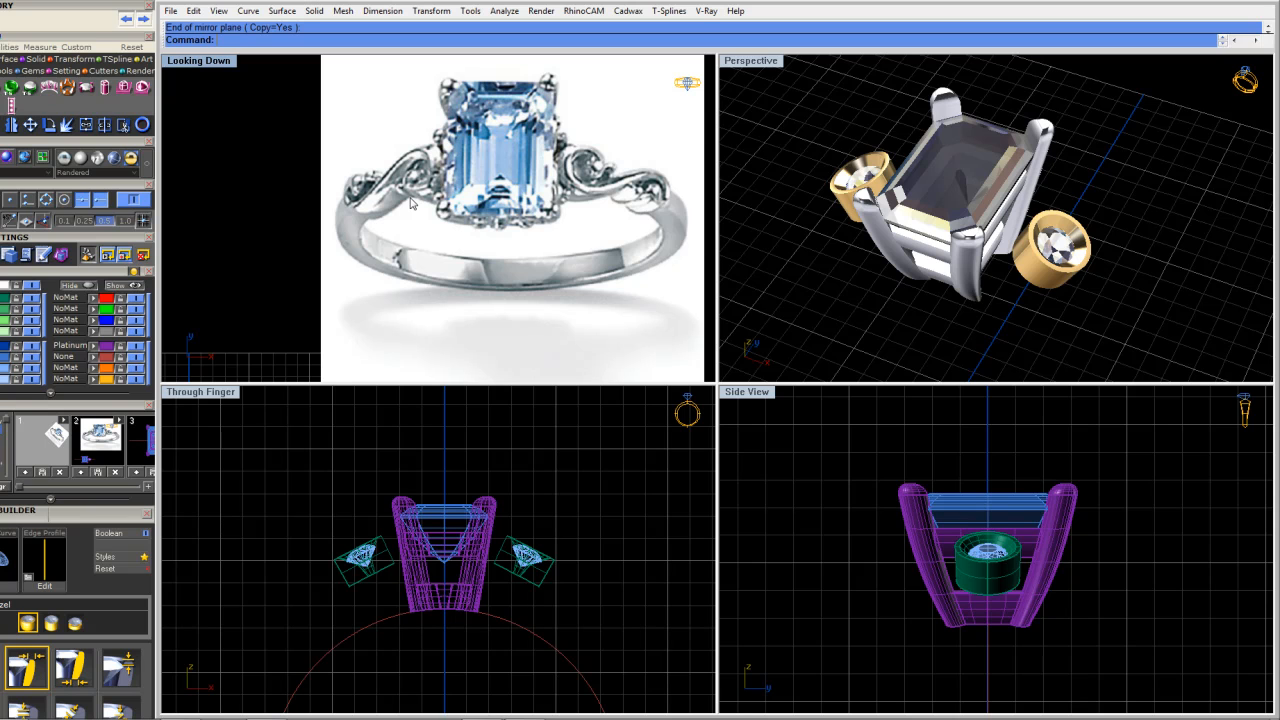
# Delete the mirrored gem and bezel, keeping the original side gem with its bezel
pyautogui.scroll(-4, 430, 440)
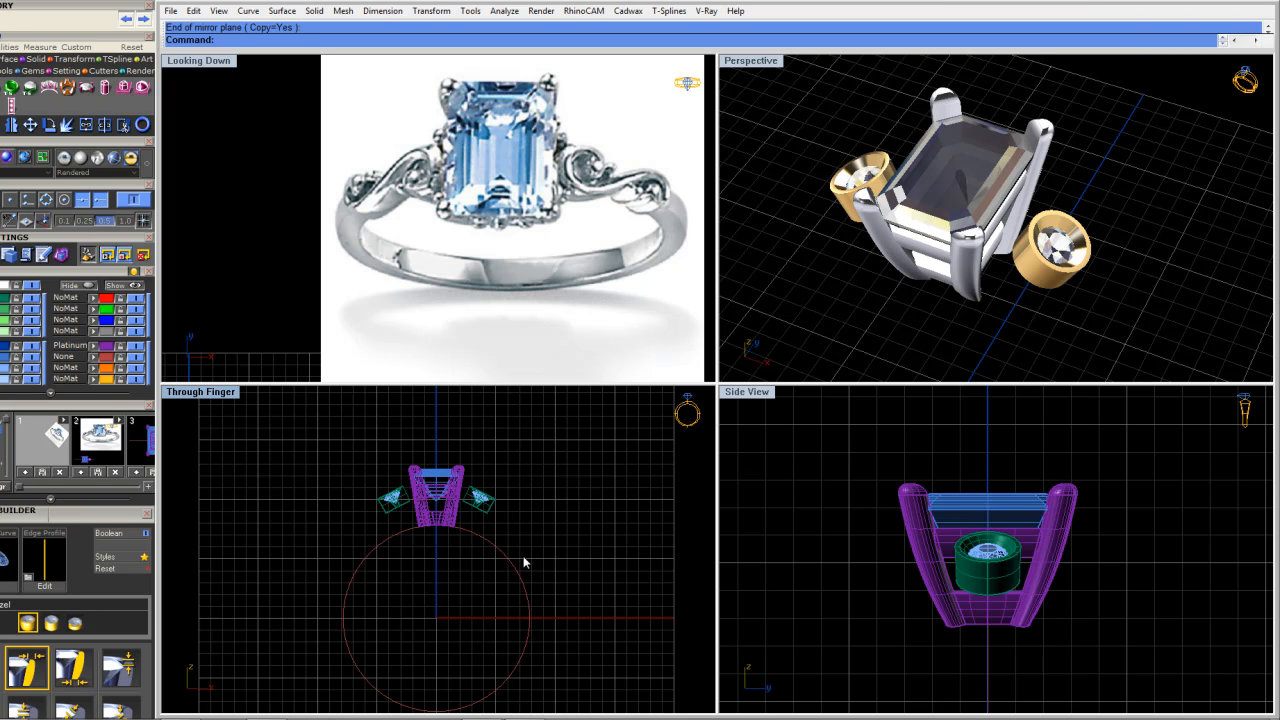
pyautogui.scroll(3, 470, 505)
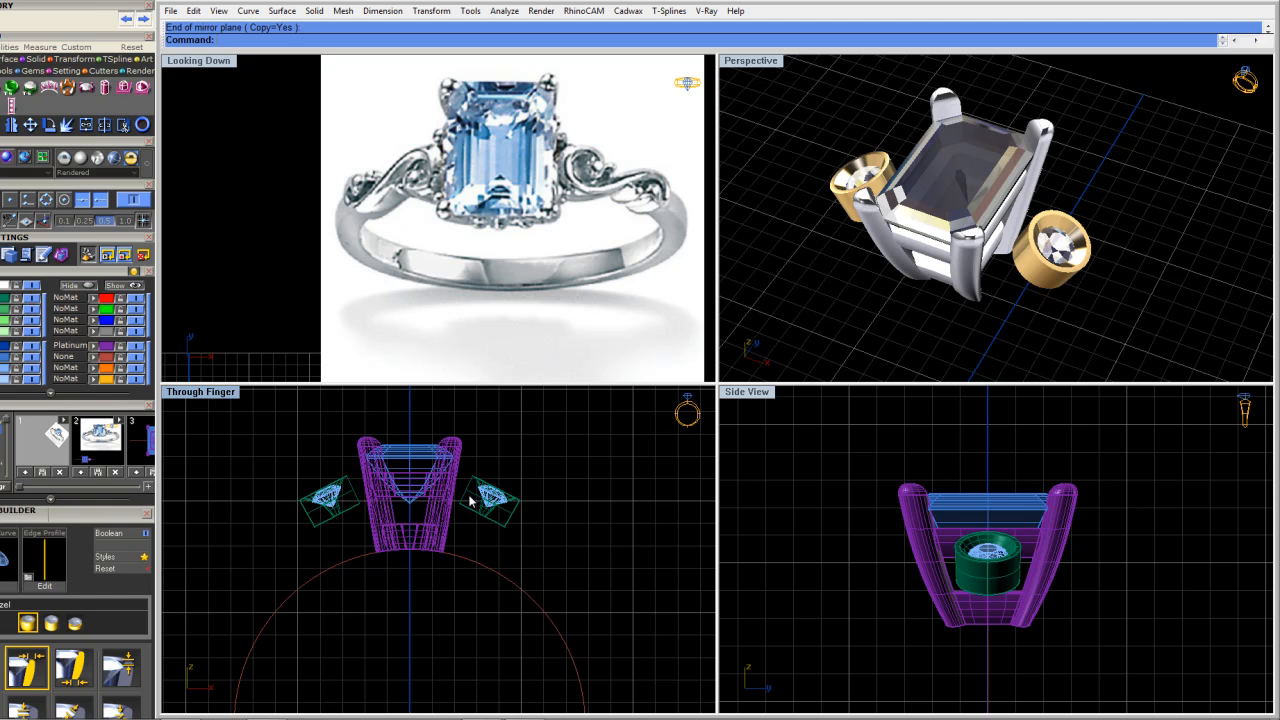
pyautogui.moveTo(226, 458); pyautogui.dragTo(362, 568)
pyautogui.press('Delete')
# Move the remaining side gem slightly down towards the finger circle in the Through Finger view
pyautogui.scroll(3, 470, 490)
pyautogui.moveTo(515, 475); pyautogui.dragTo(509, 507)
pyautogui.click(532, 455)
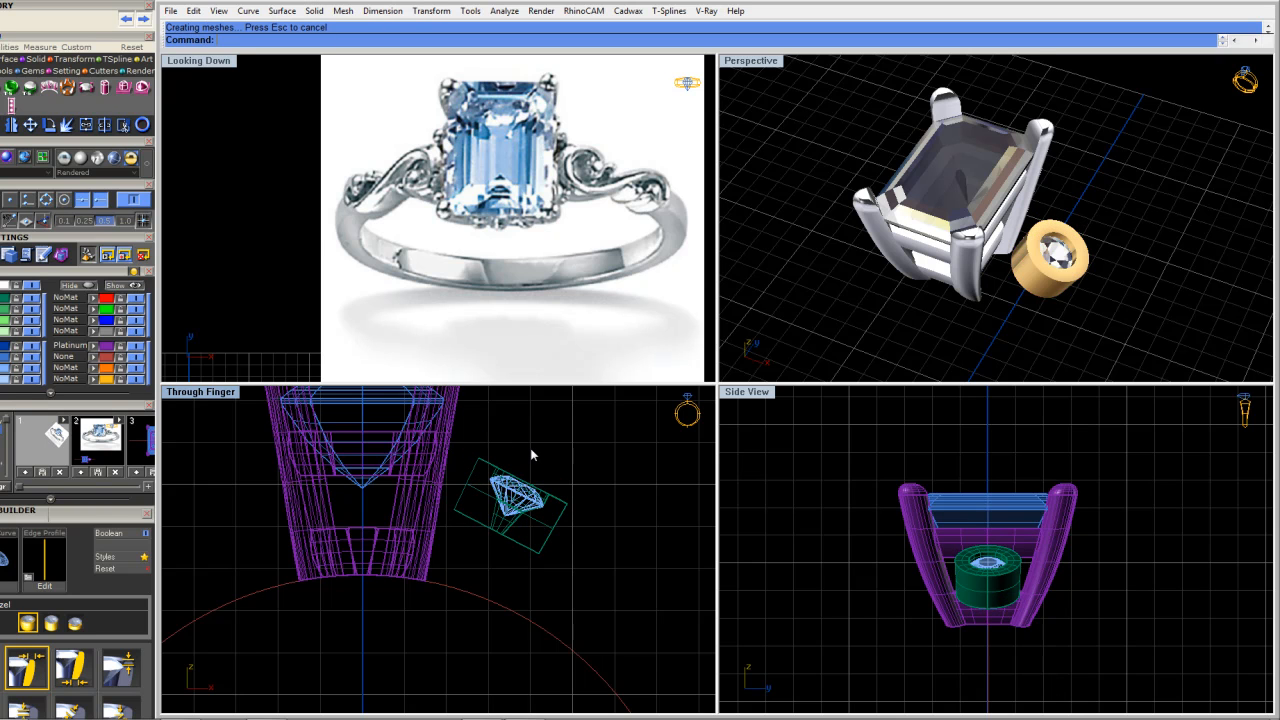
# Mirror the repositioned side gem and bezel across the ring's vertical centre line, starting the mirror plane at the origin
pyautogui.scroll(-3, 532, 455)
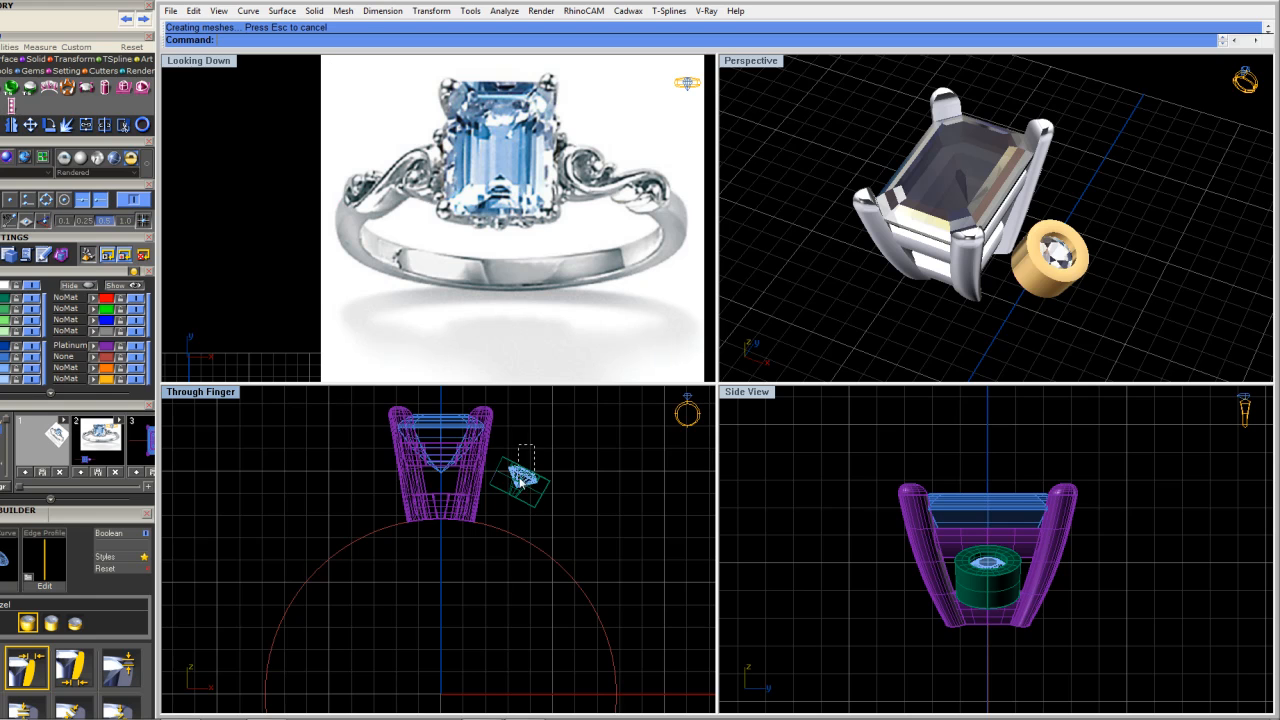
pyautogui.click(520, 480)
pyautogui.scroll(-2, 515, 490)
pyautogui.write('Mirror')
pyautogui.press('Return')
pyautogui.write('0')
pyautogui.press('Return')
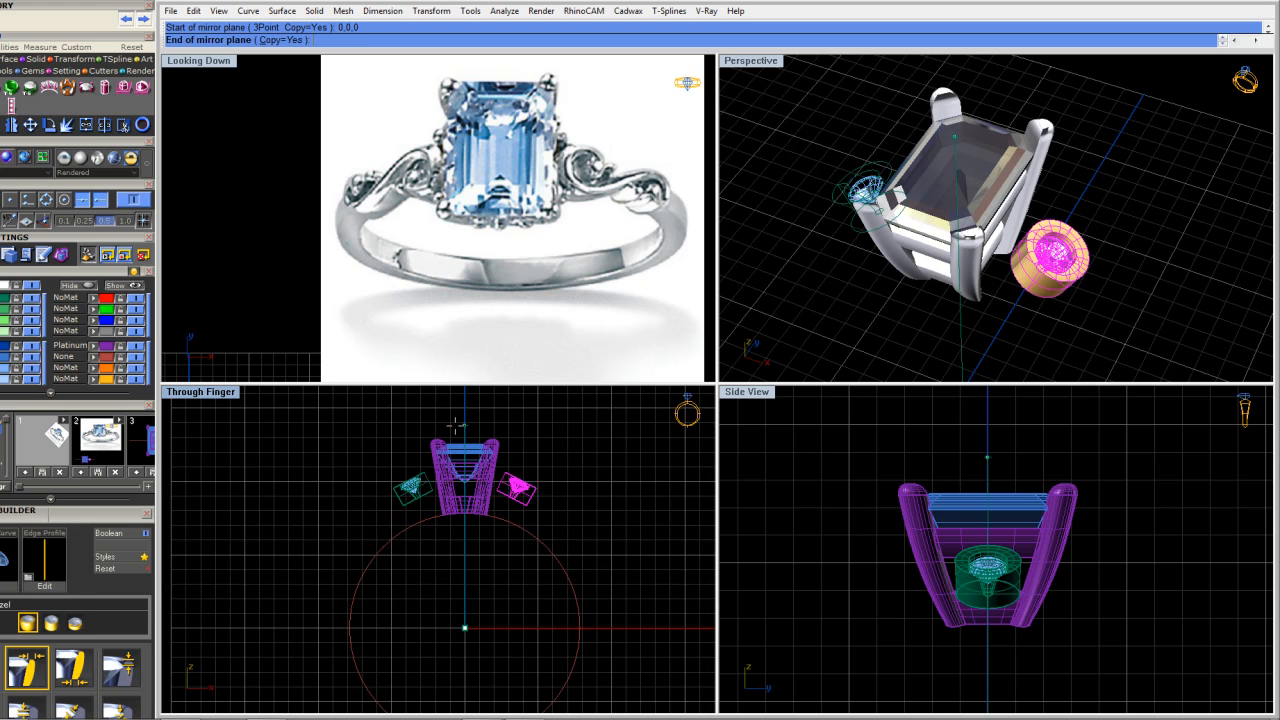
pyautogui.click(376, 458)
# Store the whole model, including the head, side gems, bezels and finger circle, in memory slot 4
pyautogui.scroll(-3, 376, 458)
pyautogui.moveTo(355, 422); pyautogui.dragTo(582, 636)
pyautogui.click(148, 486)
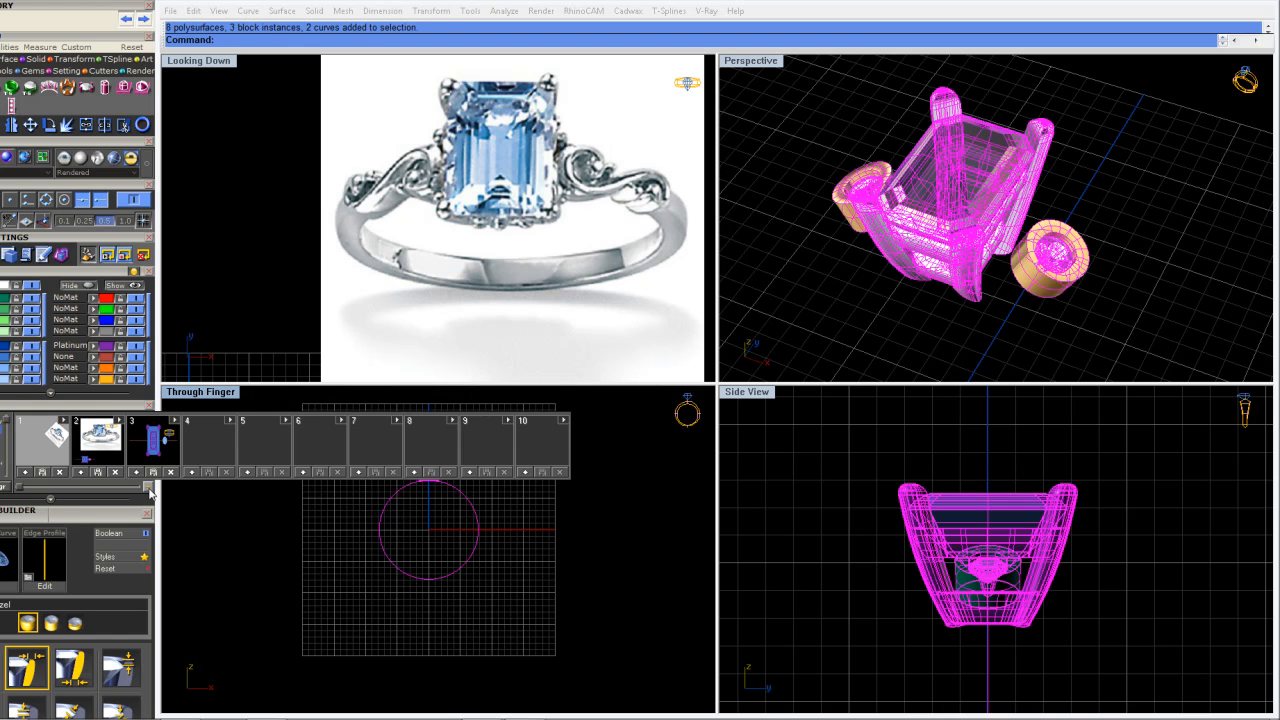
pyautogui.click(193, 474)
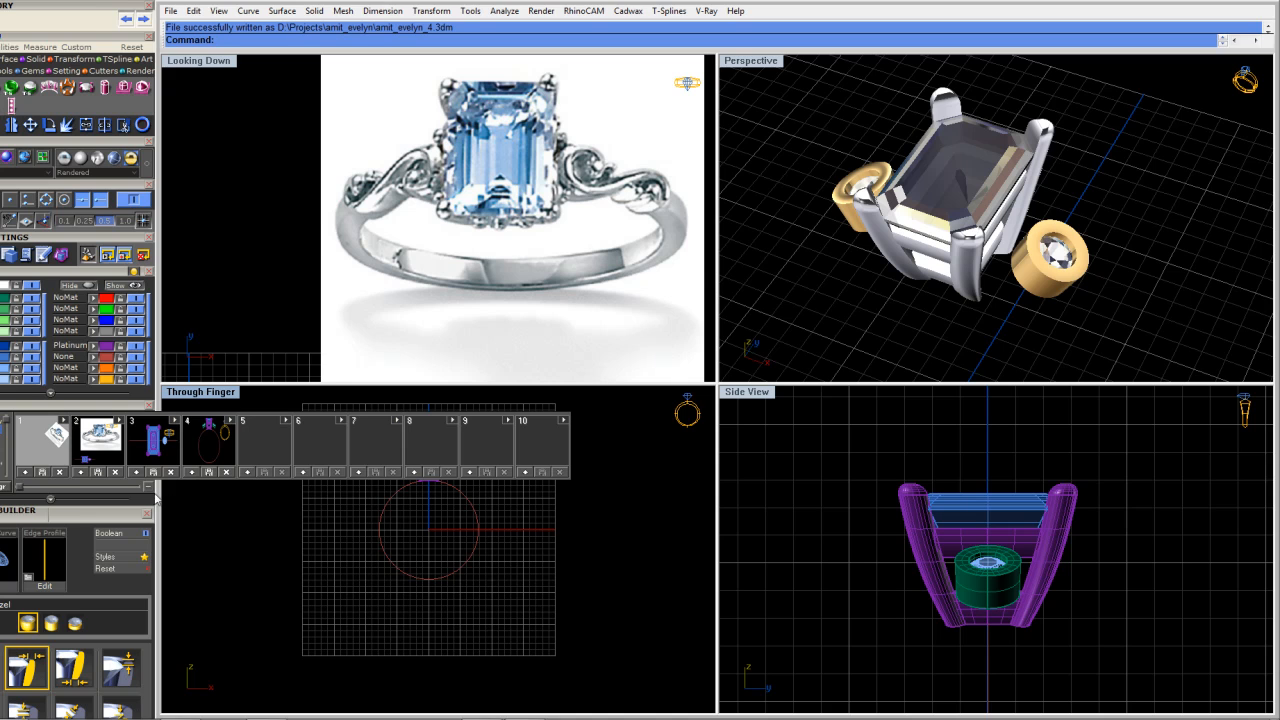
pyautogui.click(148, 486)
pyautogui.moveTo(393, 557); pyautogui.dragTo(394, 575, button='right')
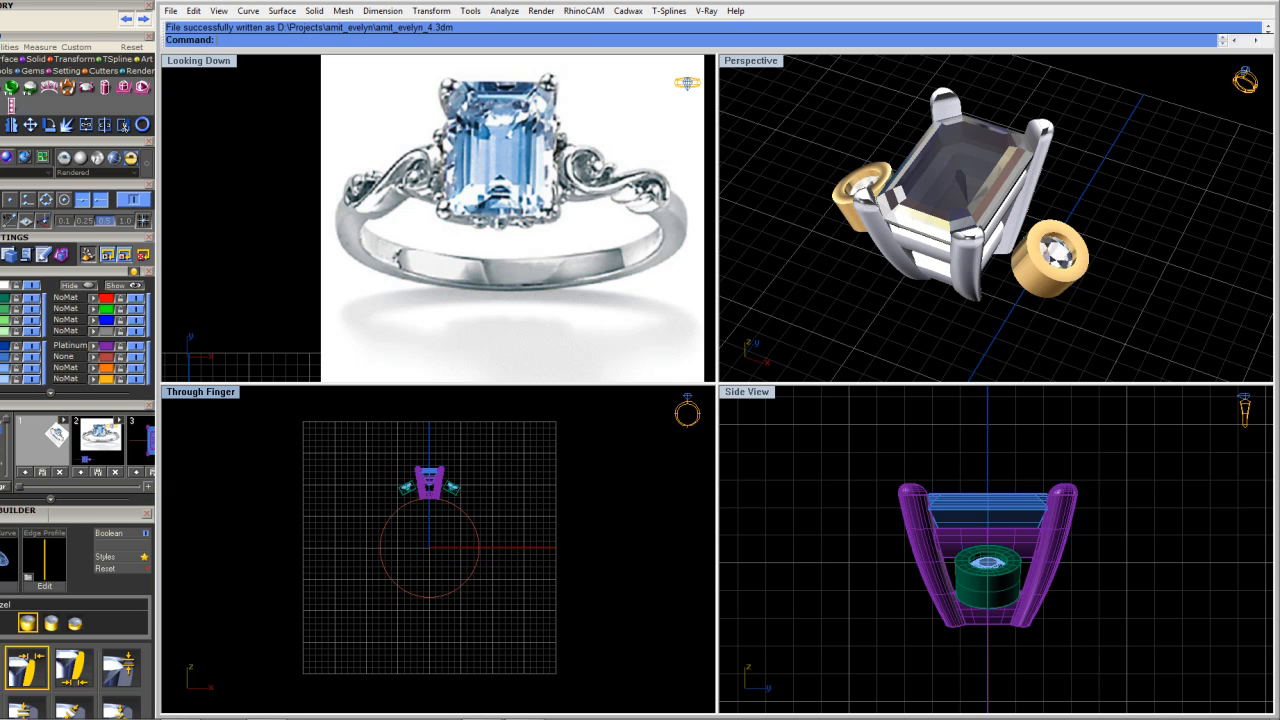
pyautogui.click(143, 126)
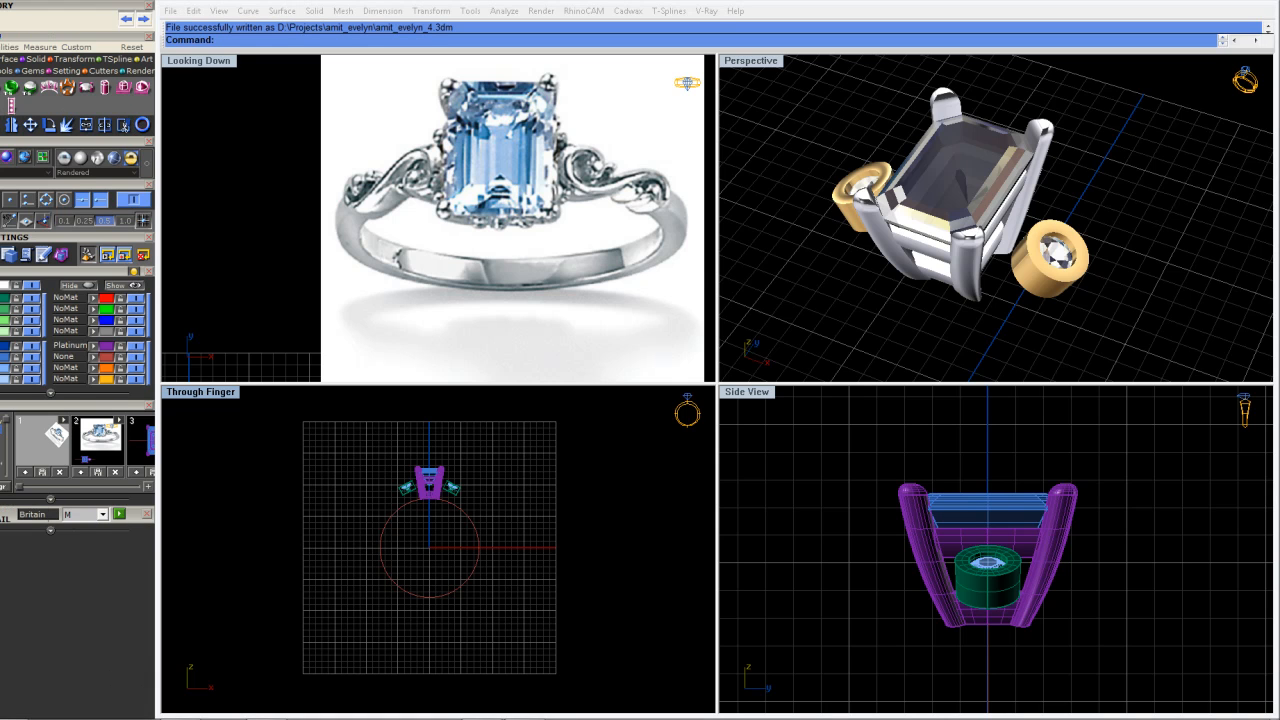
pyautogui.click(30, 71)
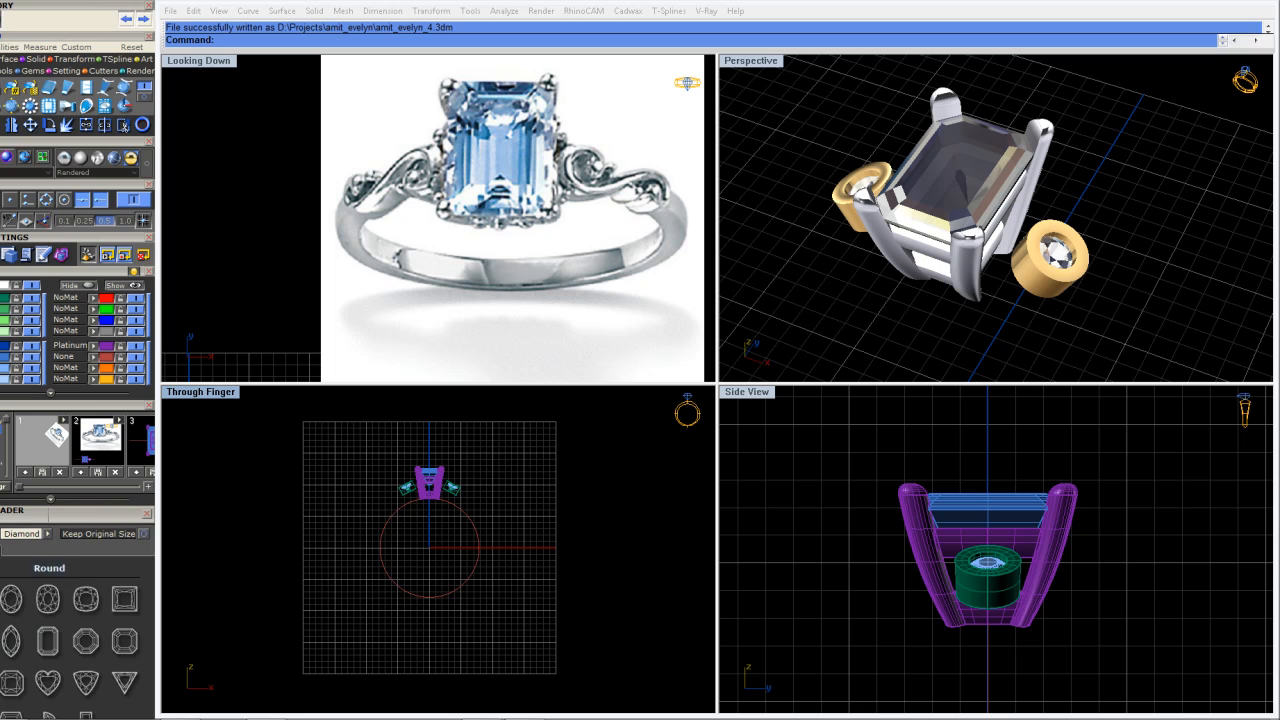
pyautogui.click(124, 598)
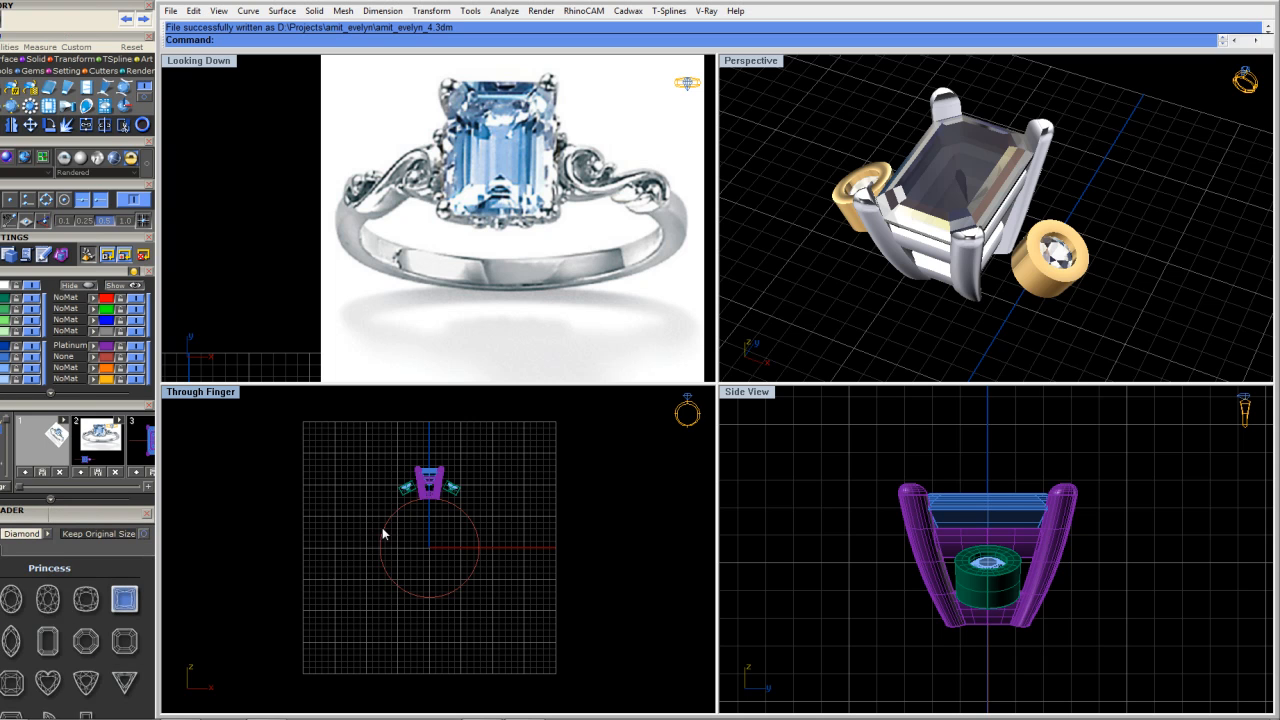
# Delete the mirrored, unchamfered bezel and its gem from the head's opposite side
pyautogui.scroll(5, 872, 192)
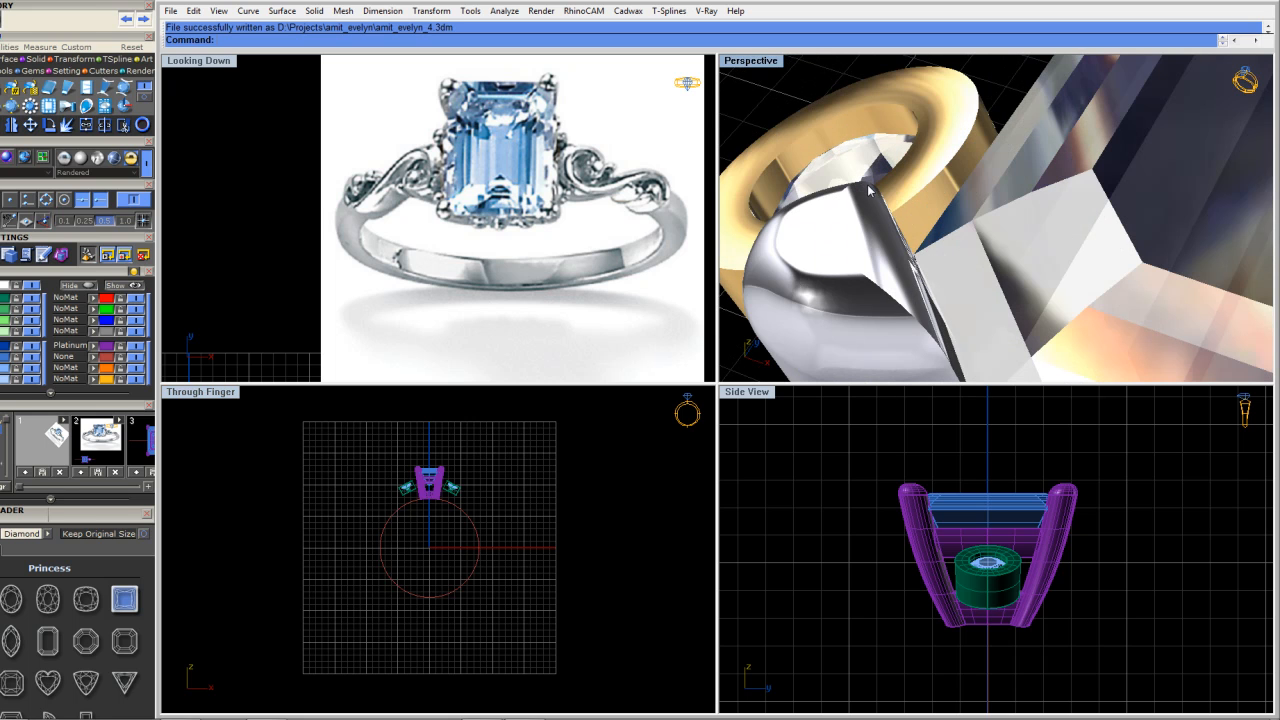
pyautogui.scroll(-2, 388, 544)
pyautogui.scroll(-5, 1009, 261)
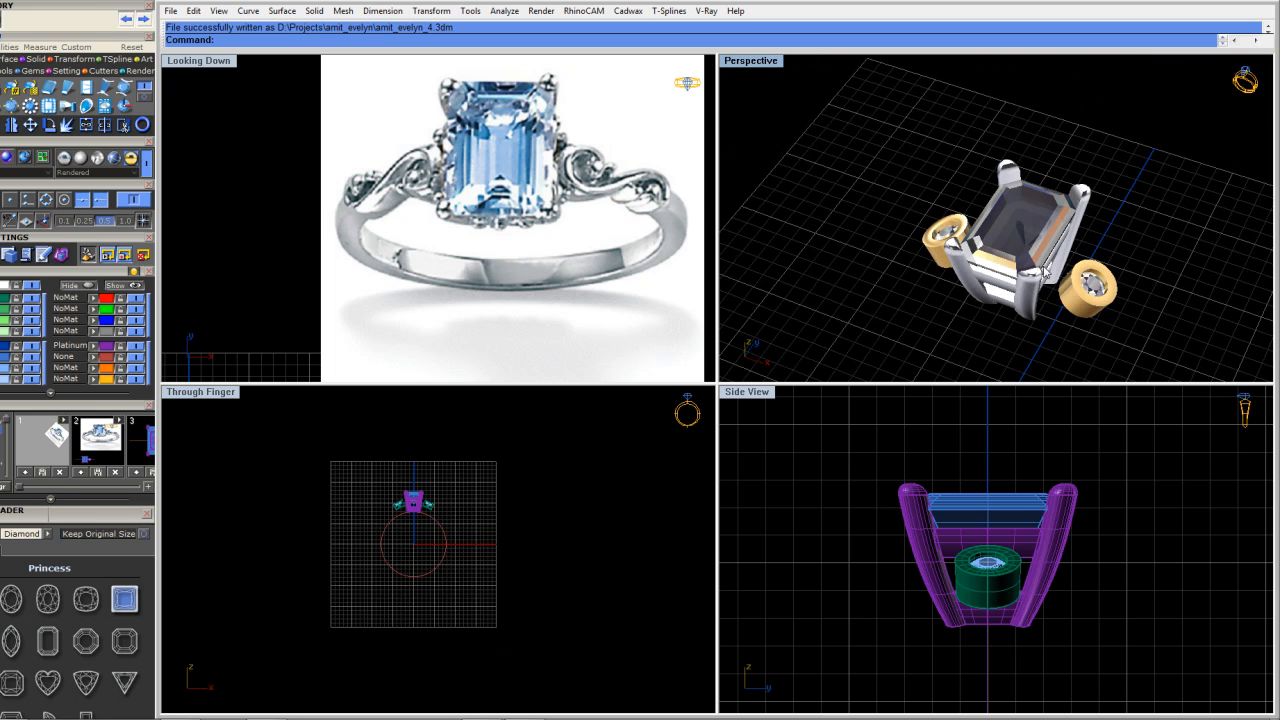
pyautogui.scroll(5, 1043, 272)
pyautogui.scroll(-5, 1000, 250)
pyautogui.click(886, 233)
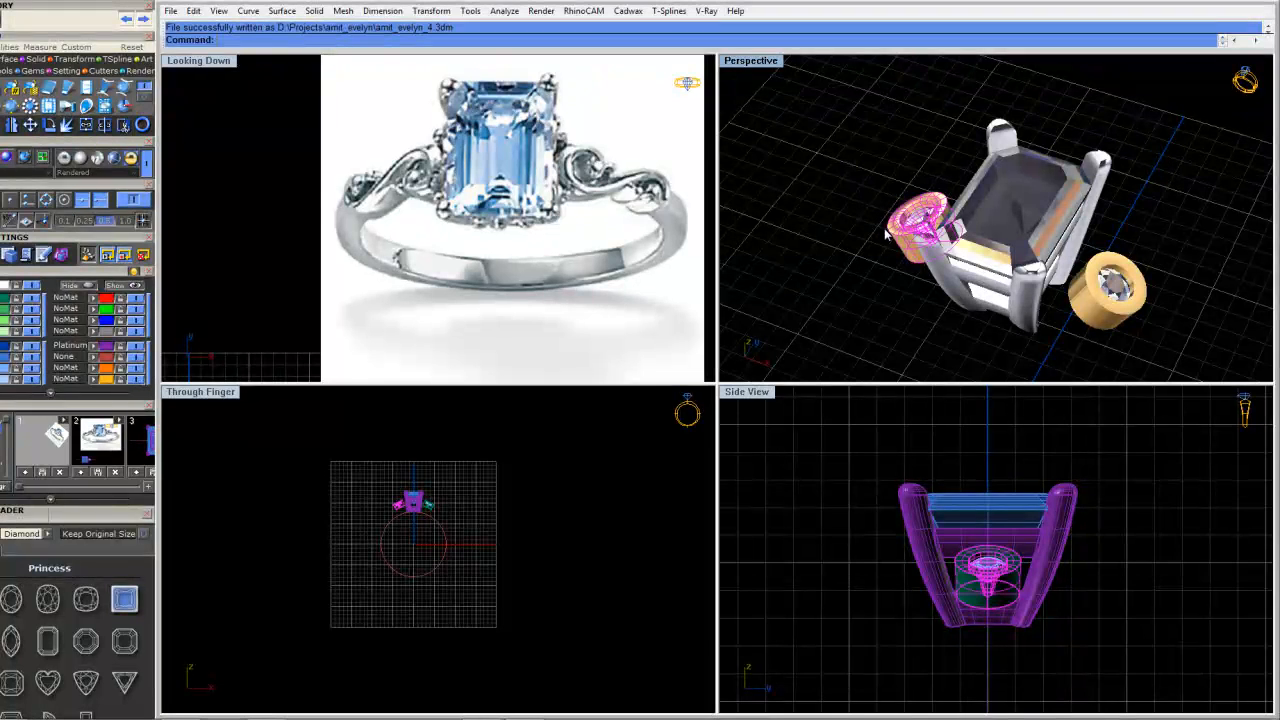
pyautogui.press('Delete')
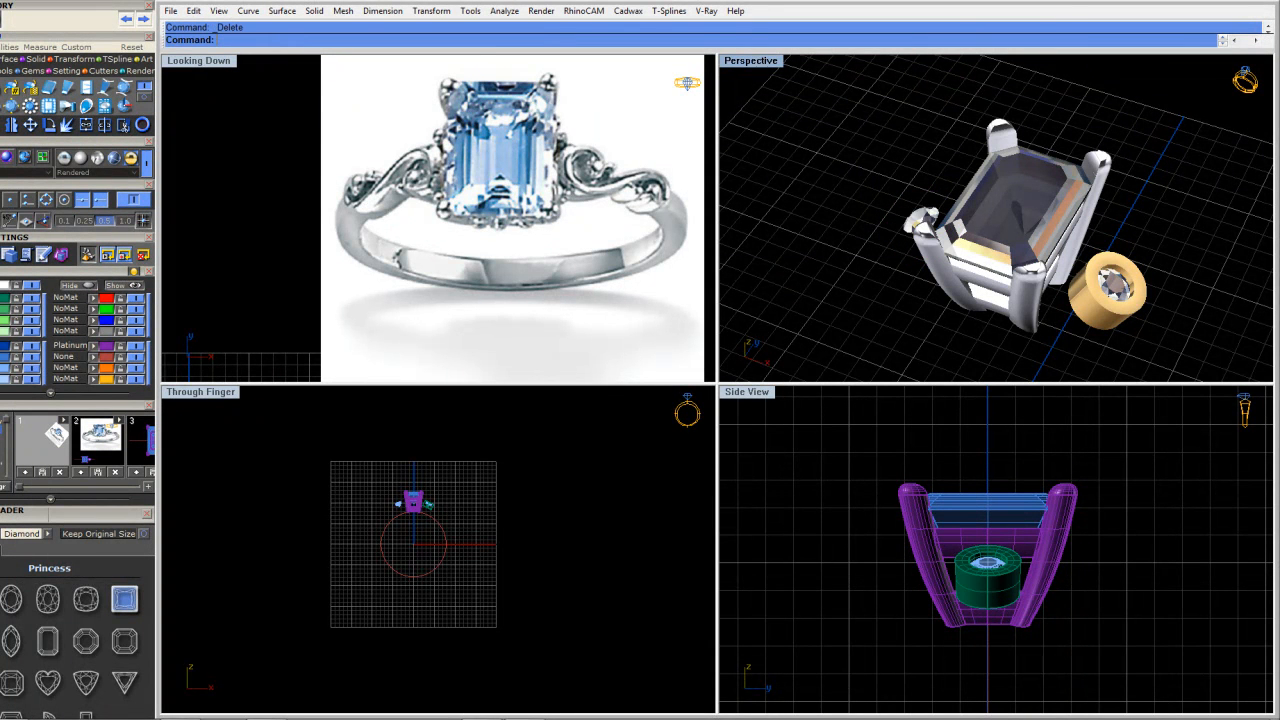
pyautogui.scroll(5, 1133, 287)
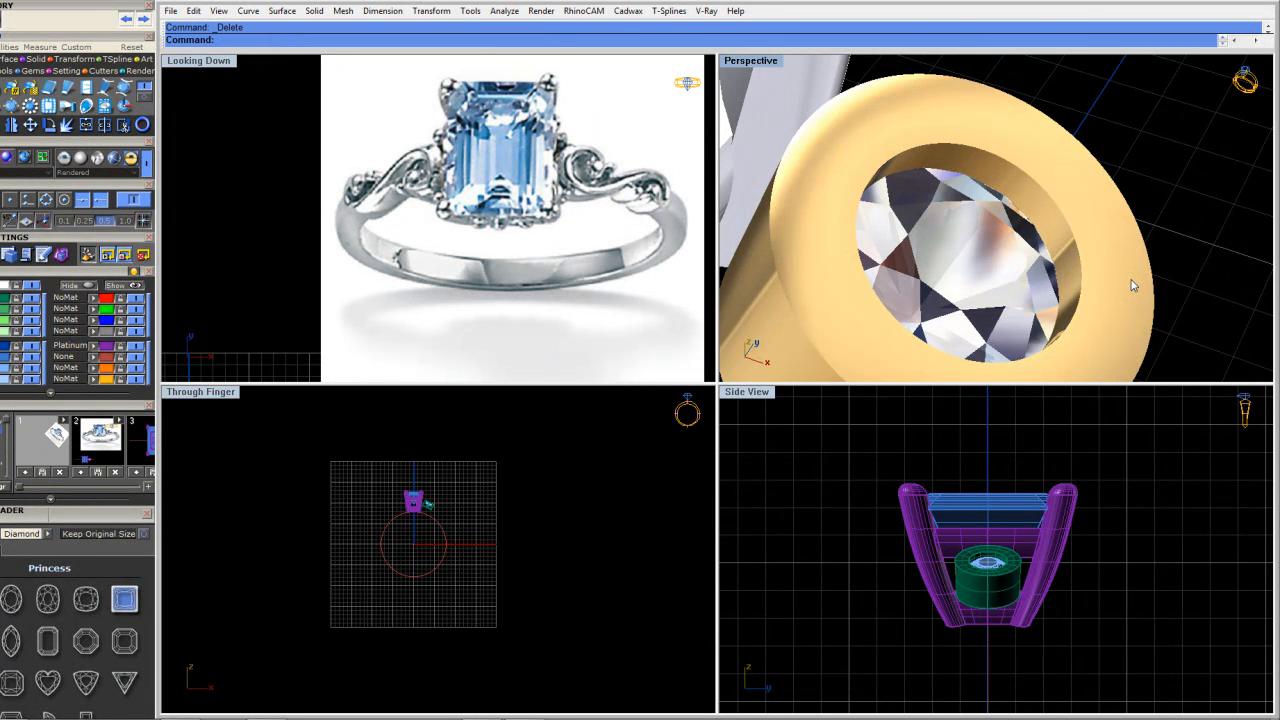
pyautogui.write('Chan')
pyautogui.press('BackSpace')
pyautogui.write('mfer')
pyautogui.press('BackSpace')
pyautogui.press('BackSpace')
pyautogui.press('BackSpace')
pyautogui.press('BackSpace')
pyautogui.press('BackSpace')
pyautogui.write('m')
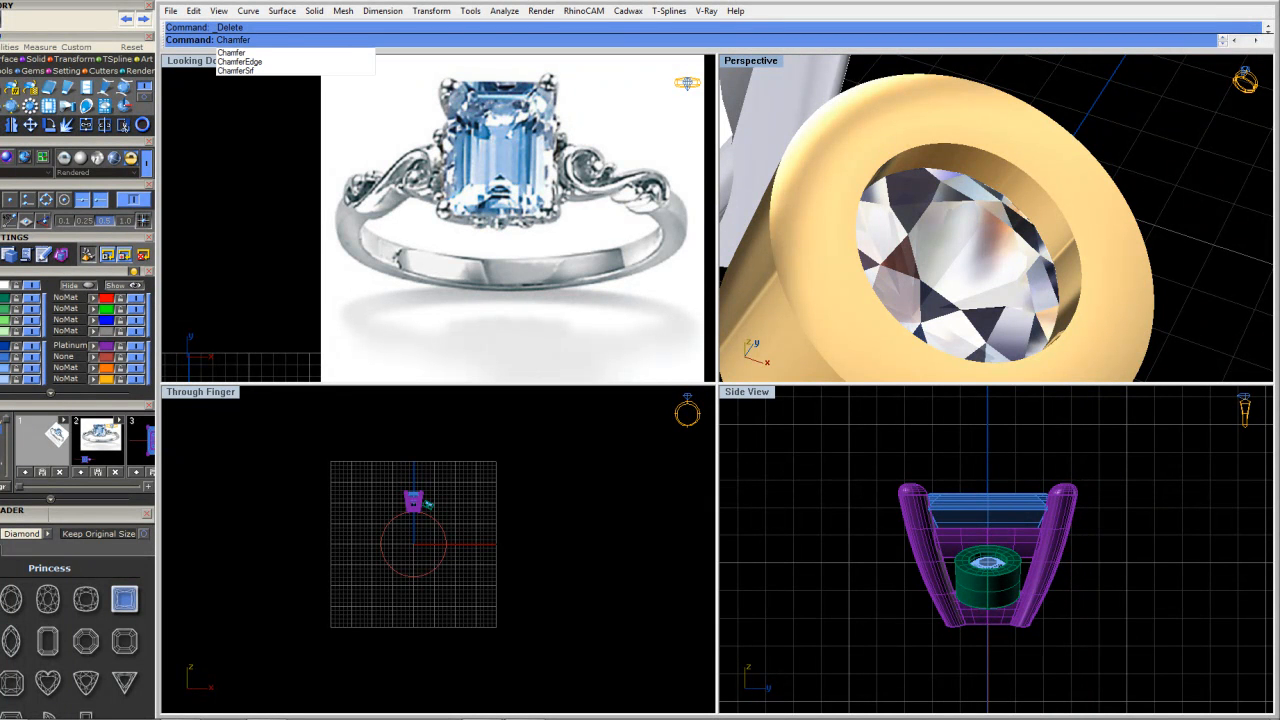
pyautogui.press('Return')
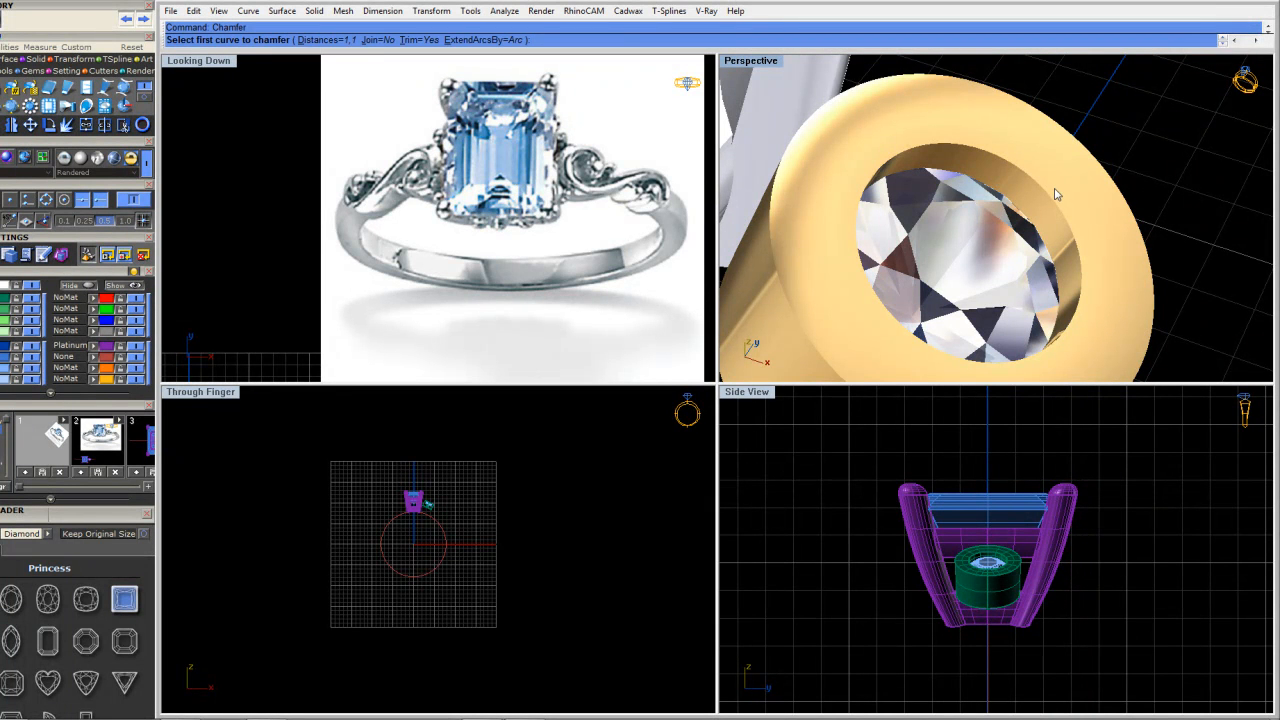
pyautogui.press('Escape')
# Chamfer the inner top edge of the remaining side gem's bezel with ChamferEdge
pyautogui.write('Chamfer')
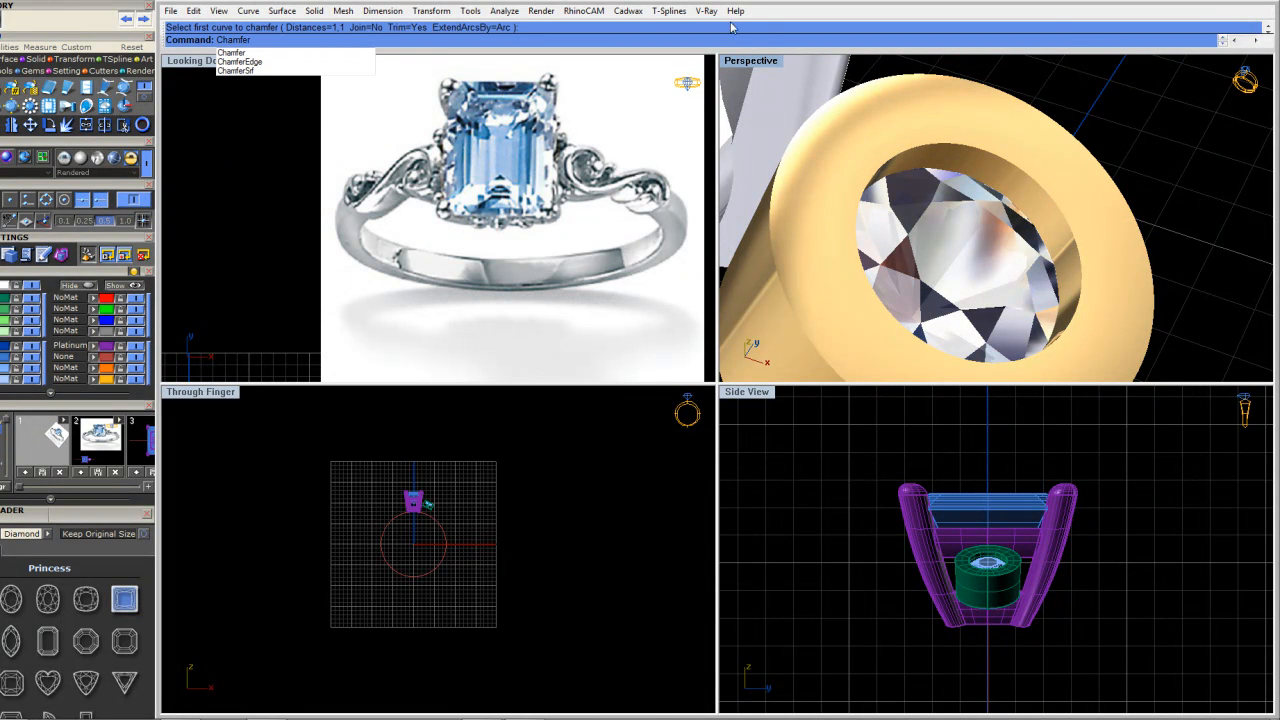
pyautogui.click(252, 66)
pyautogui.click(1033, 177)
pyautogui.press('Return')
pyautogui.press('Return')
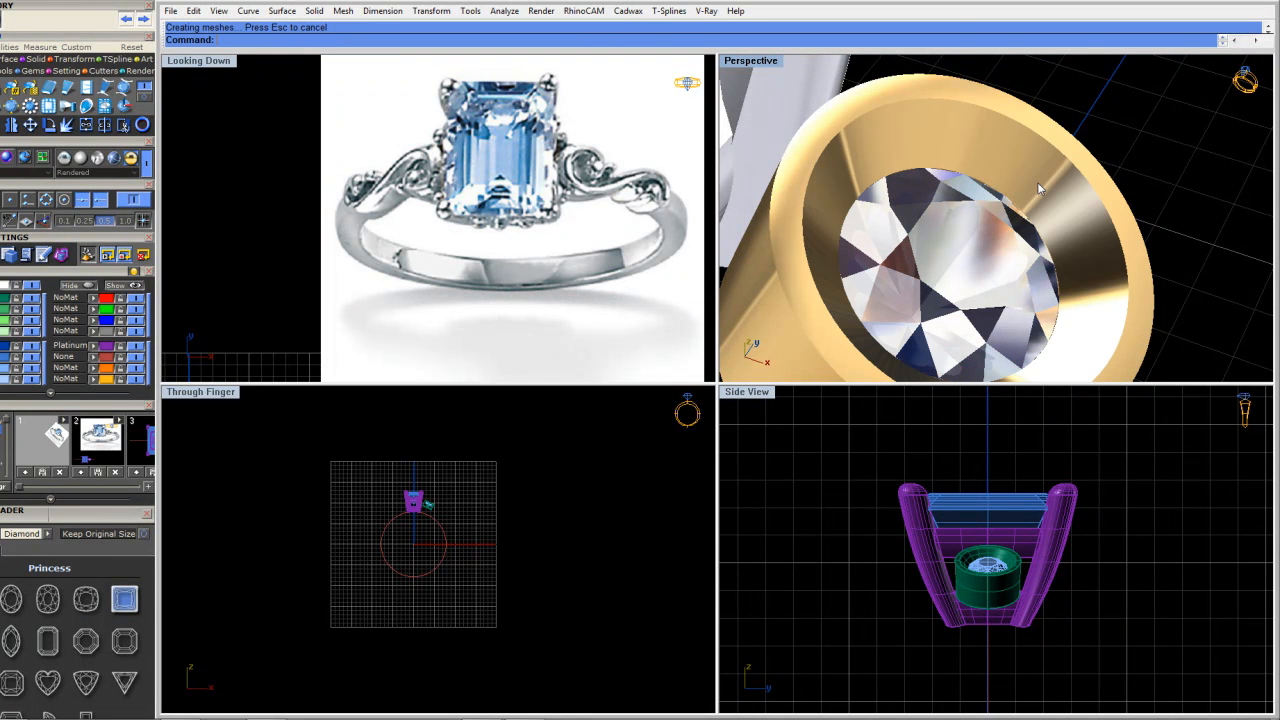
# Explode the chamfered side bezel and join its surfaces back into one polysurface
pyautogui.scroll(8, 435, 498)
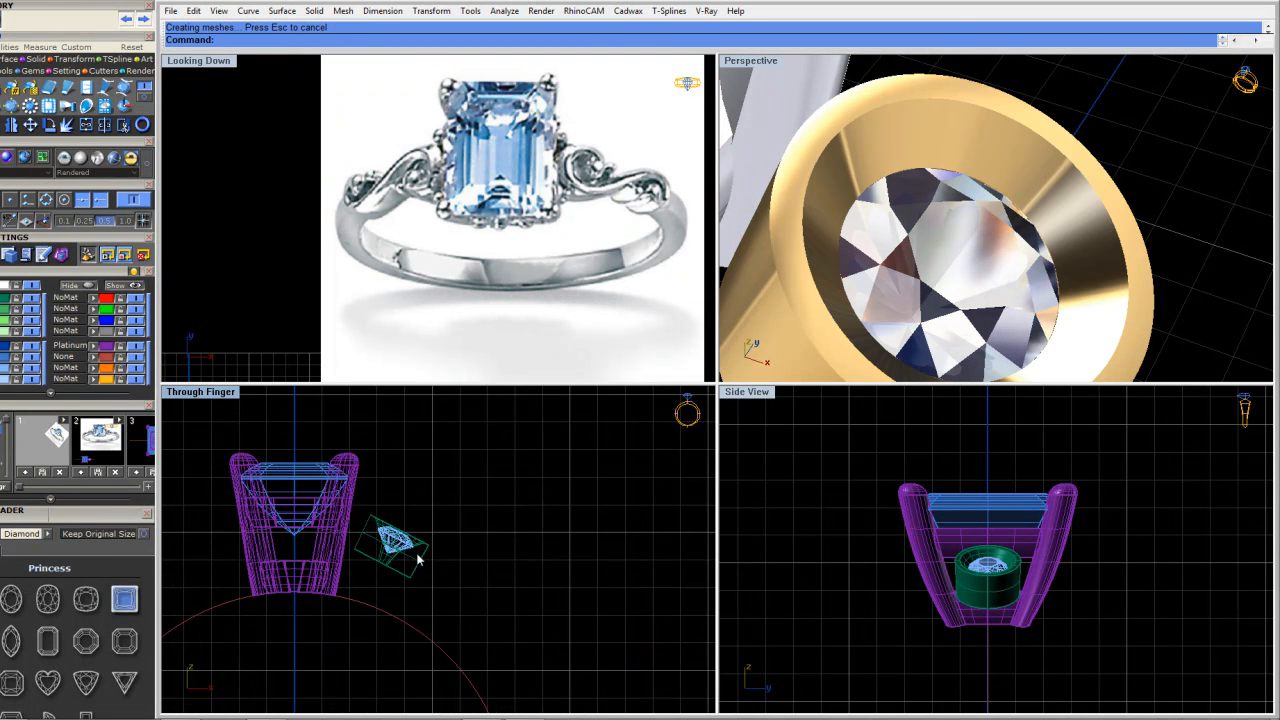
pyautogui.click(420, 565)
pyautogui.write('explode')
pyautogui.press('Return')
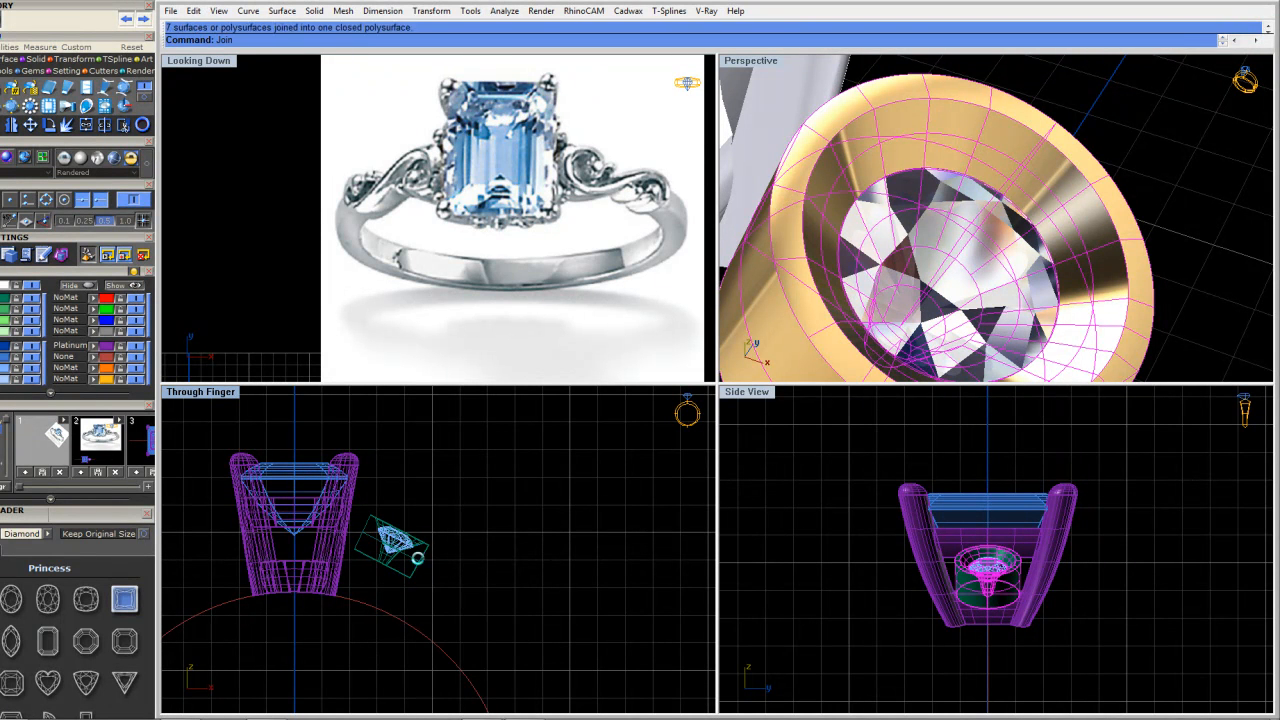
# Mirror the chamfered side bezel and its gem to the head's opposite side across the vertical plane through the origin
pyautogui.scroll(-3, 597, 509)
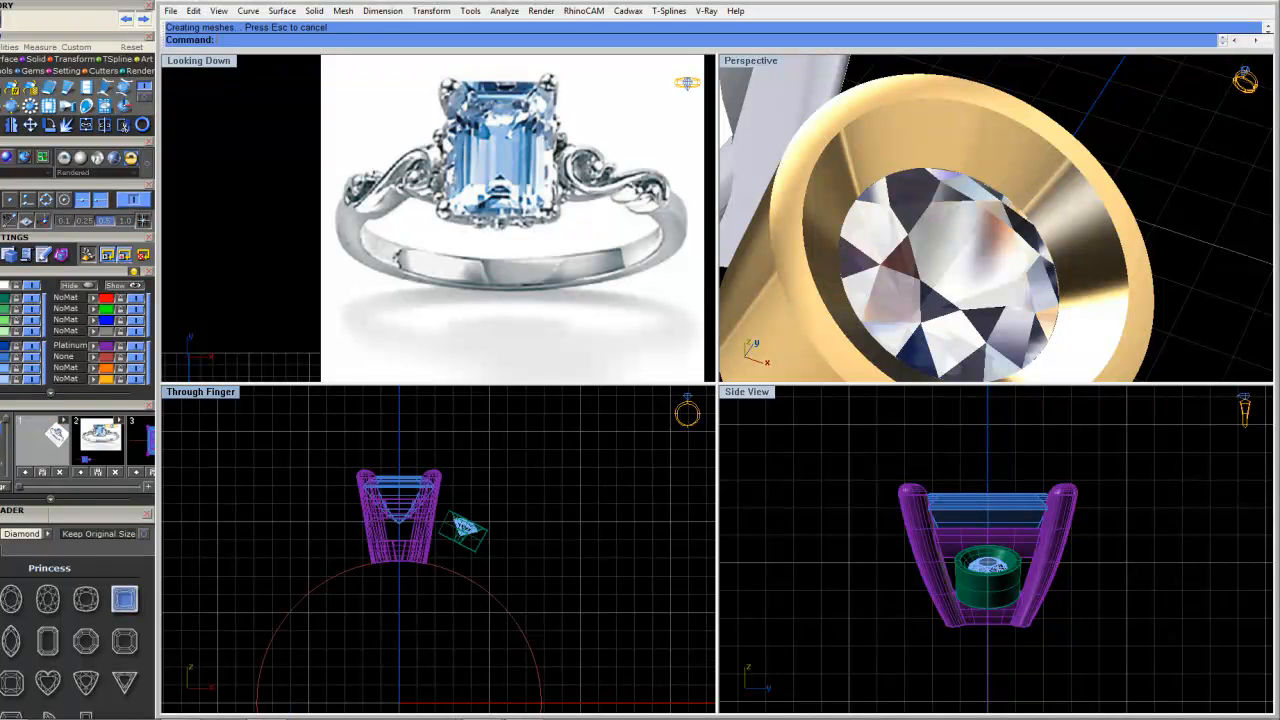
pyautogui.click(468, 530)
pyautogui.scroll(-3, 472, 545)
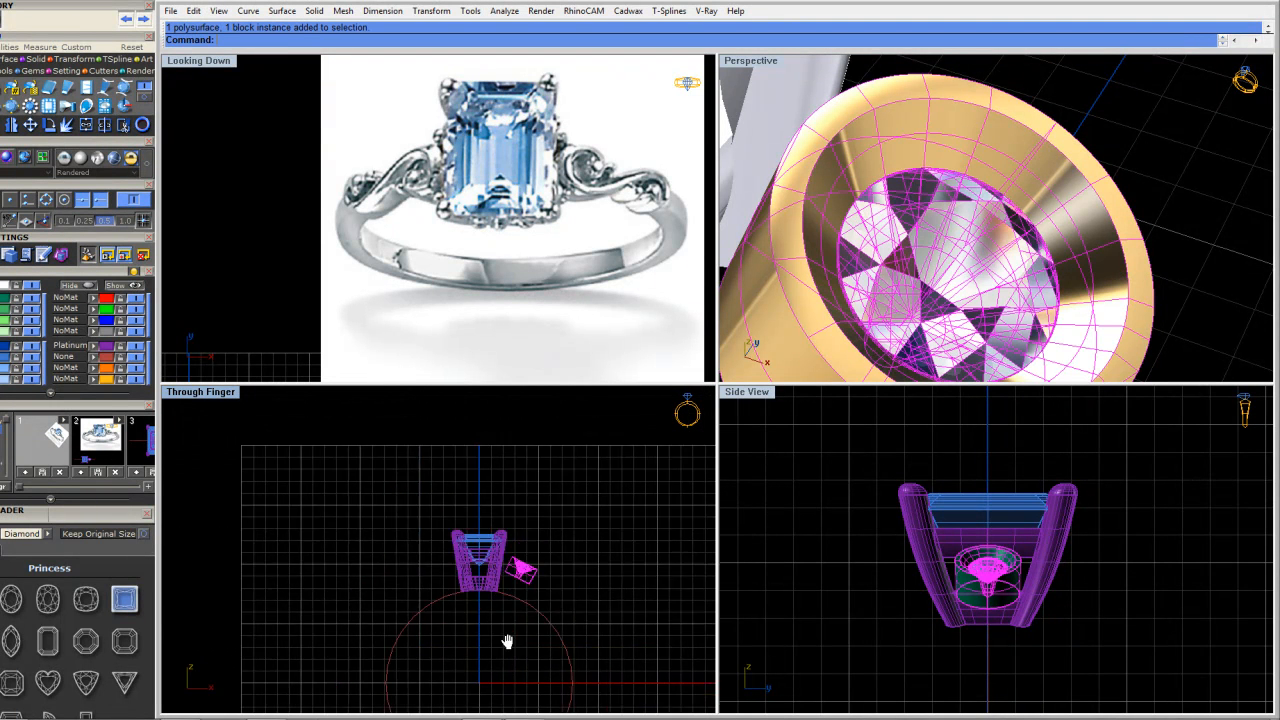
pyautogui.write('Mirror')
pyautogui.press('Return')
pyautogui.write('0')
pyautogui.press('Return')
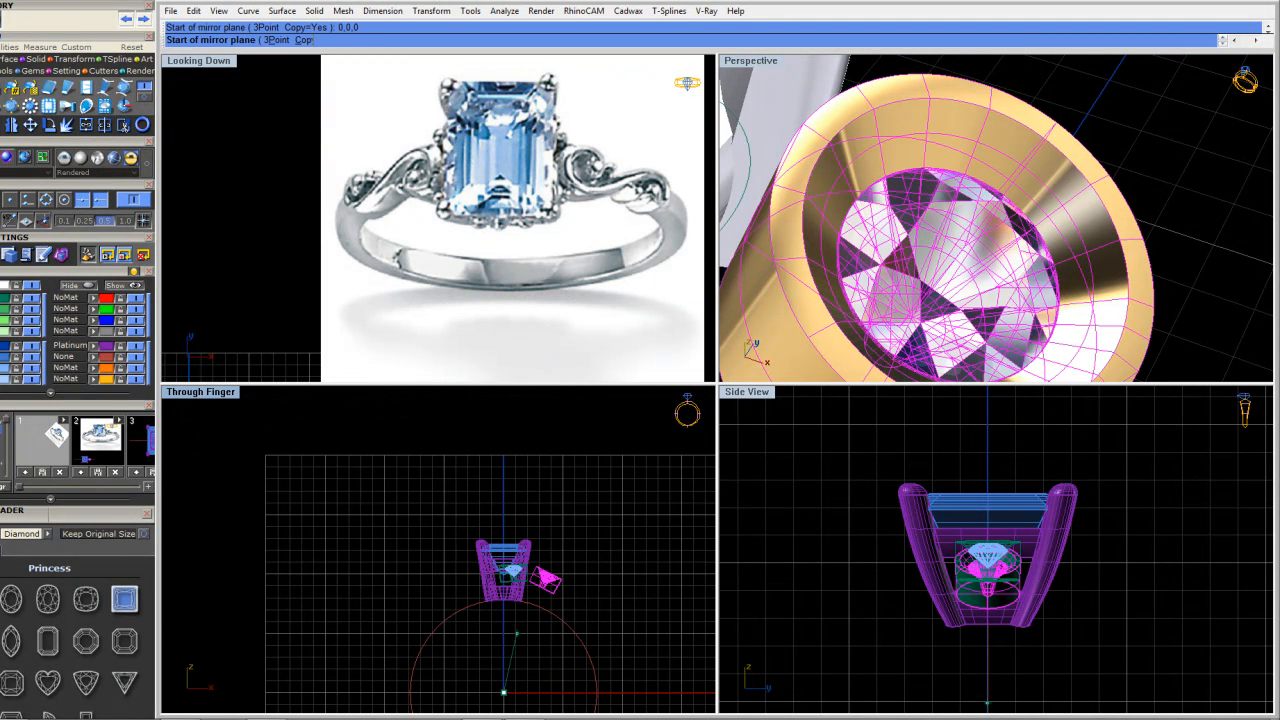
pyautogui.click(503, 514)
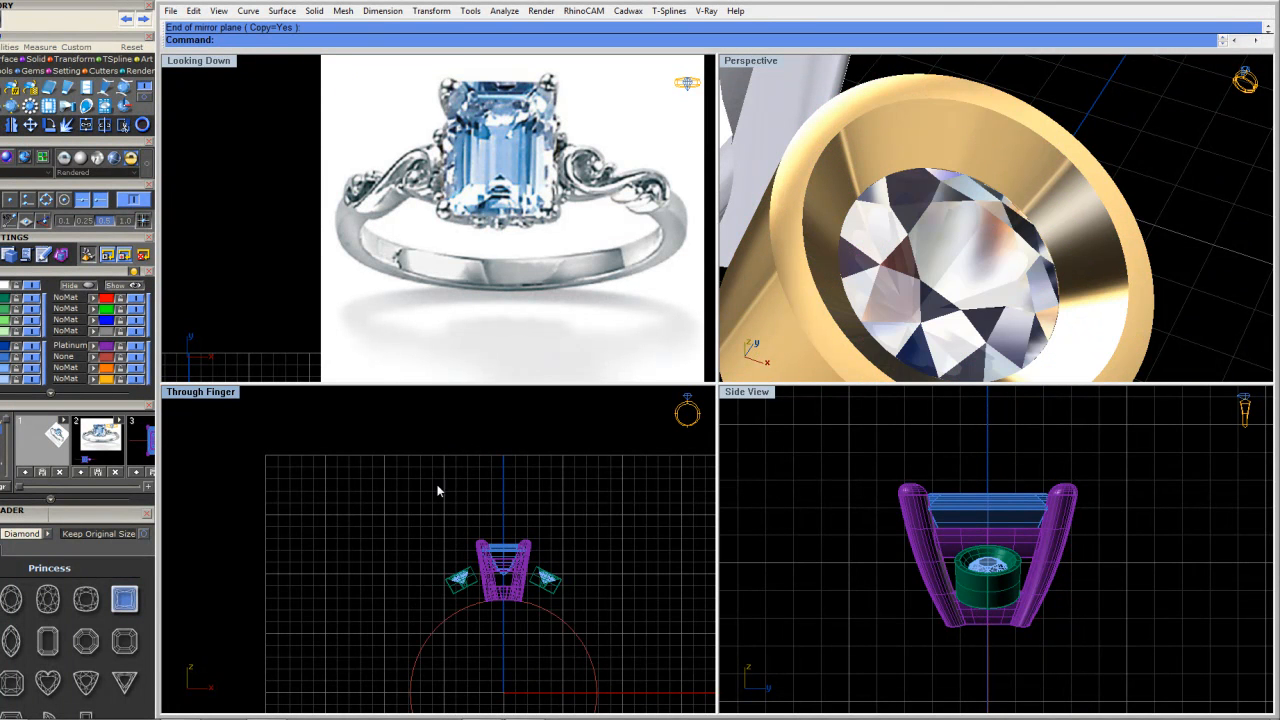
# Draw a diagonal guide line from the origin 0,0,0 outward past the finger circle, beyond one side bezel, in the Through Finger view
pyautogui.scroll(-12, 1006, 250)
pyautogui.moveTo(1006, 250); pyautogui.dragTo(950, 285, button='right')
pyautogui.keyDown('shift'); pyautogui.moveTo(800, 230); pyautogui.dragTo(1040, 270, button='right'); pyautogui.keyUp('shift')
pyautogui.scroll(6, 1040, 270)
pyautogui.scroll(-5, 947, 182)
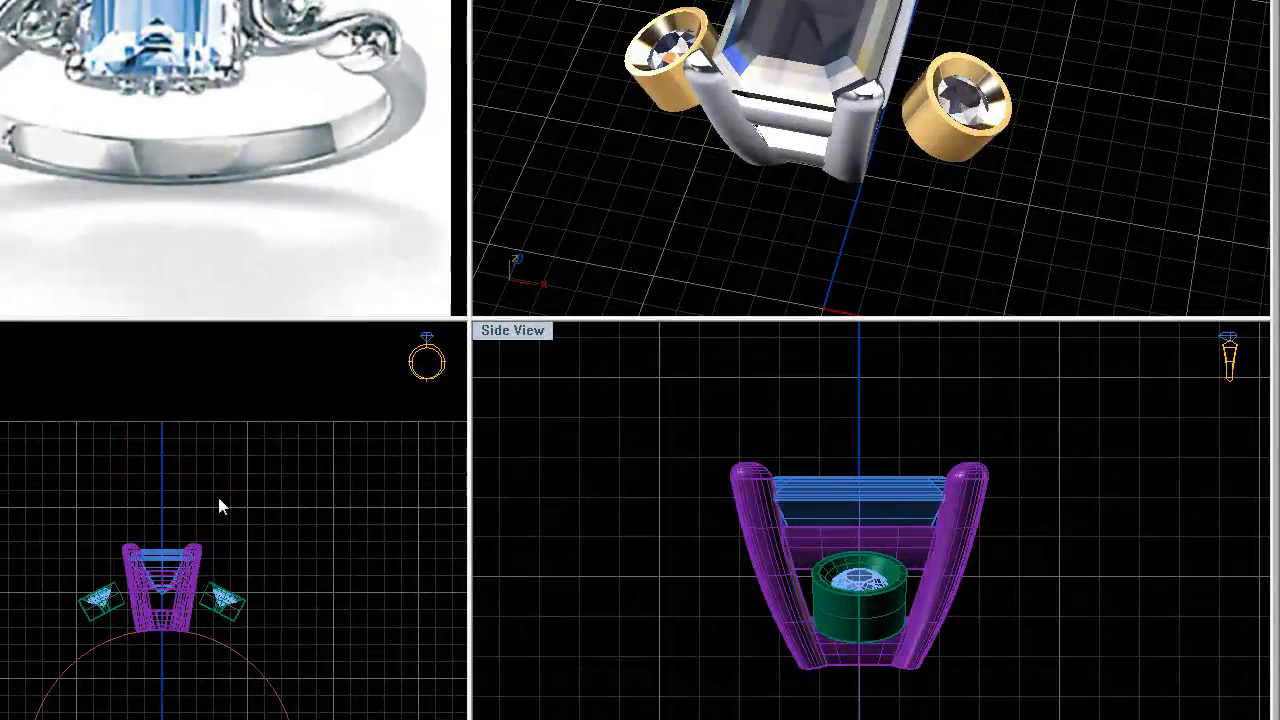
pyautogui.scroll(-3, 111, 443)
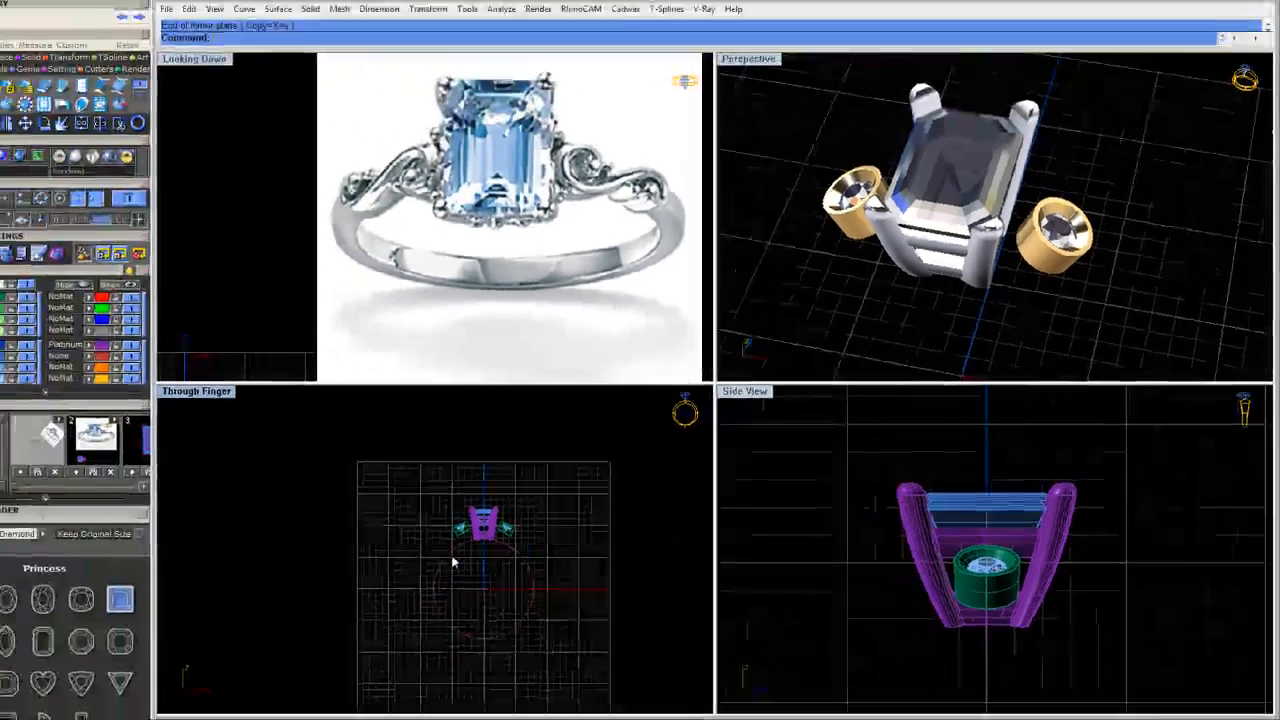
pyautogui.write('line')
pyautogui.press('Return')
pyautogui.write('0')
pyautogui.press('Return')
pyautogui.scroll(6, 500, 538)
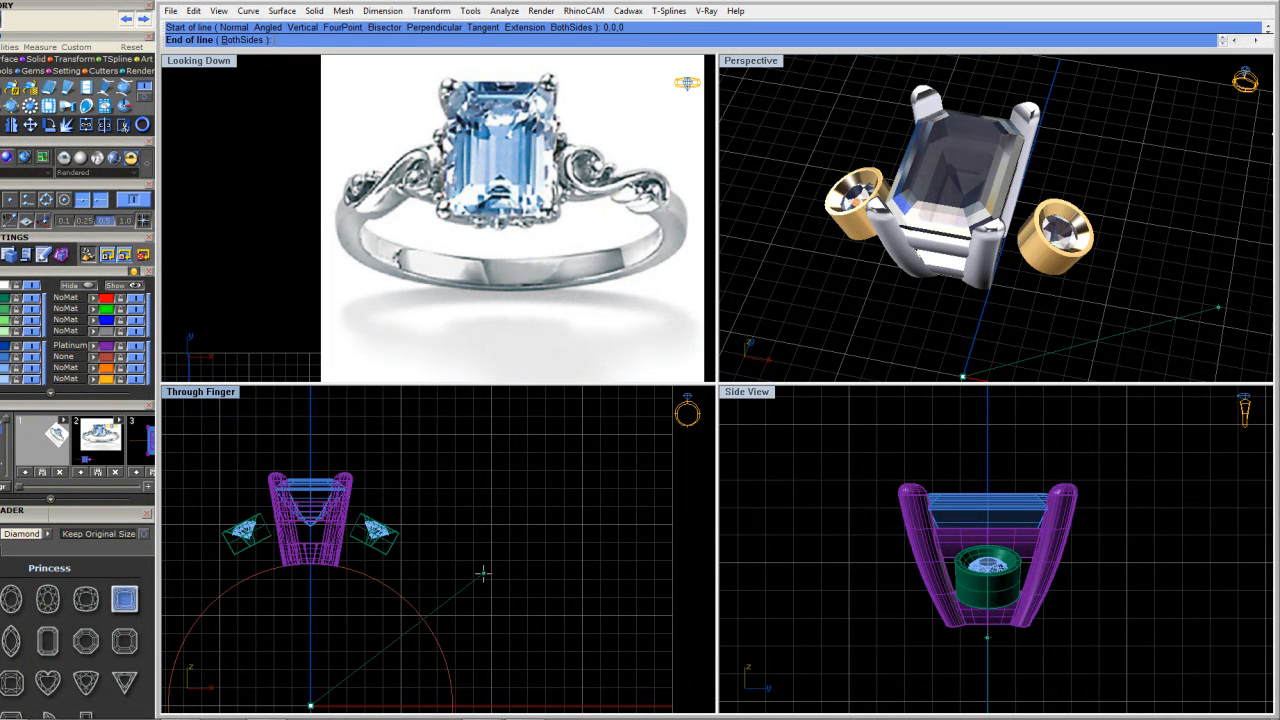
pyautogui.click(493, 551)
# Mirror the diagonal guide line across the vertical plane through the origin 0,0,0
pyautogui.scroll(-4, 494, 549)
pyautogui.moveTo(470, 497); pyautogui.dragTo(597, 514, button='right')
pyautogui.write('Mirror')
pyautogui.press('Return')
pyautogui.write('0,0,0')
pyautogui.press('Return')
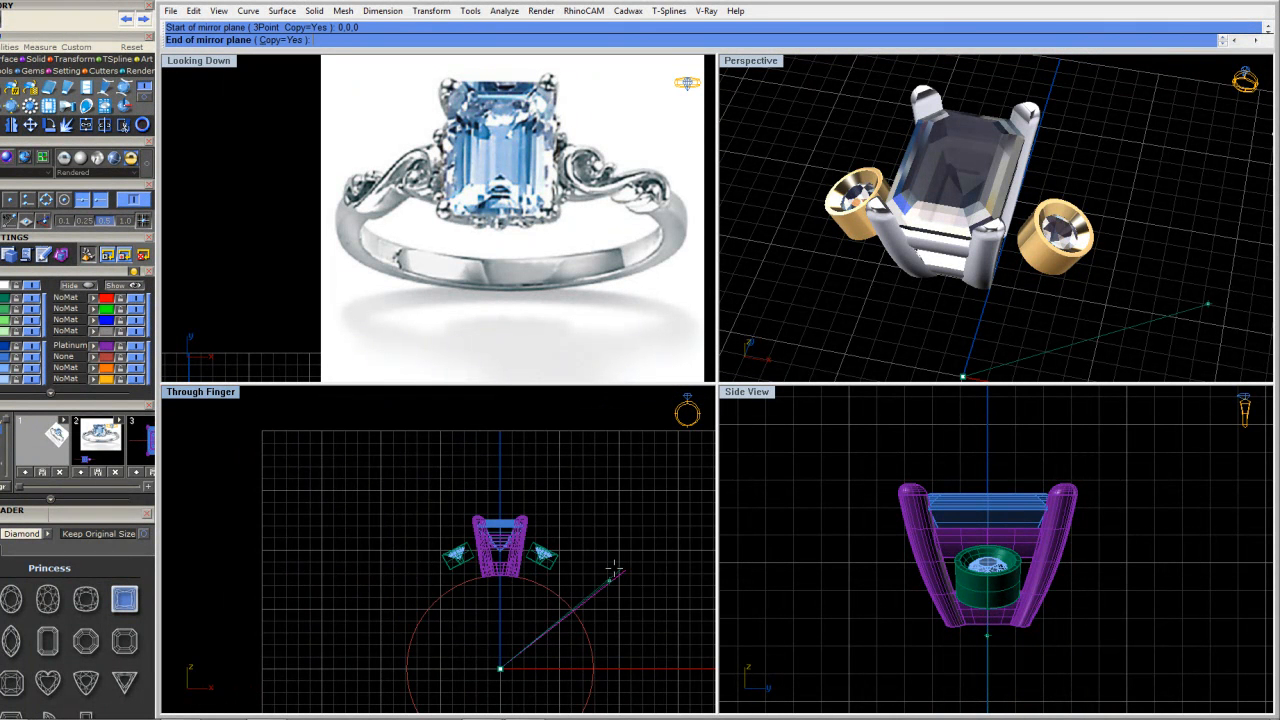
pyautogui.click(516, 458)
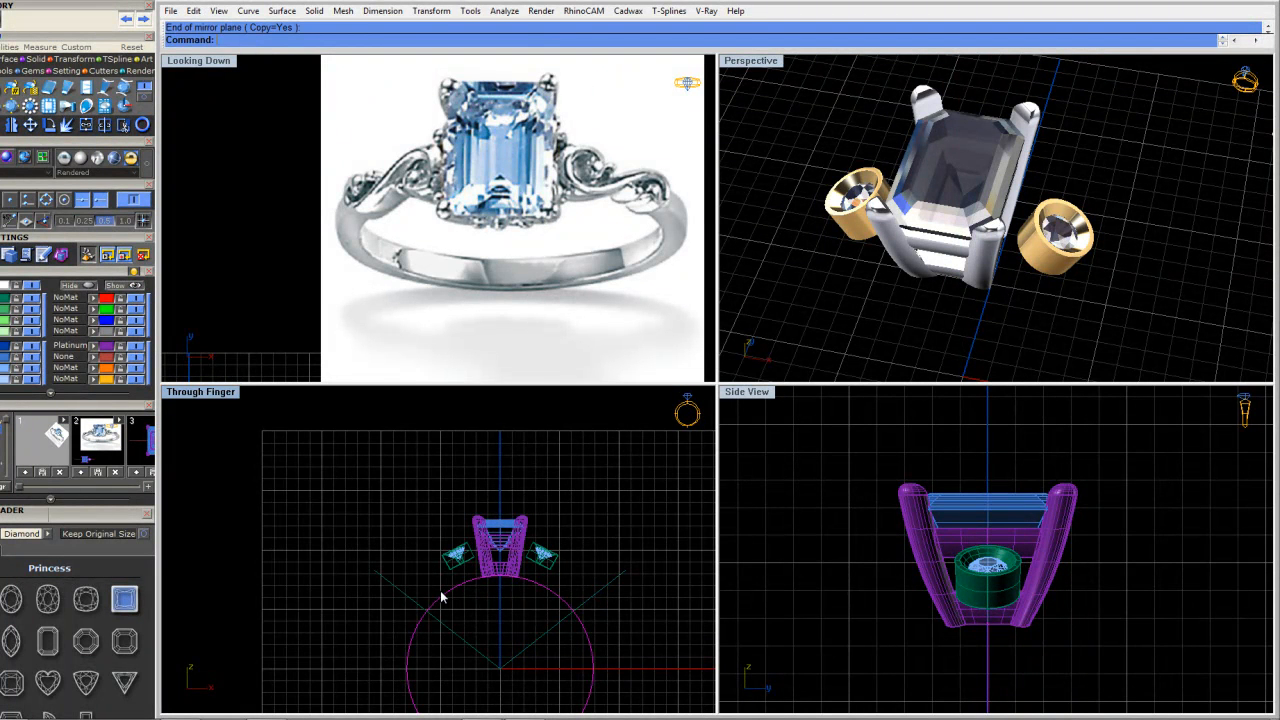
# Split the finger circle with the two diagonal guide lines and delete the guide lines
pyautogui.write('Split')
pyautogui.press('Return')
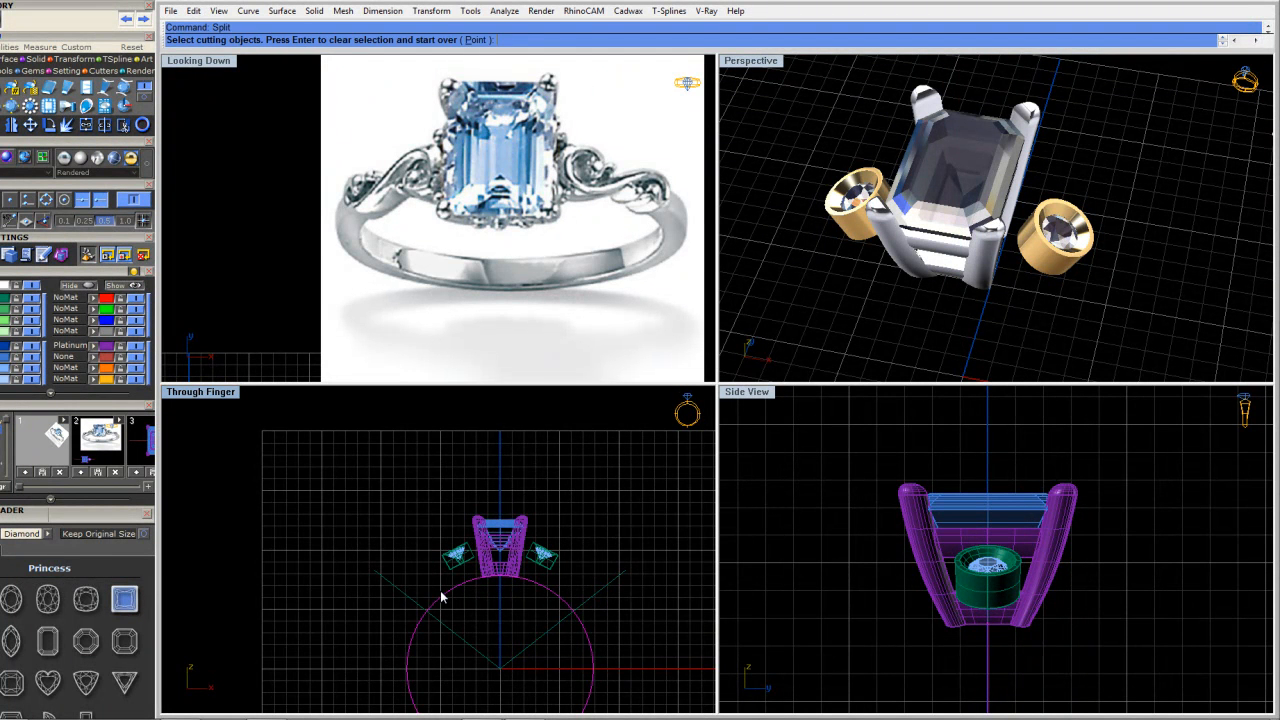
pyautogui.moveTo(543, 690); pyautogui.dragTo(474, 663)
pyautogui.press('Return')
pyautogui.click(463, 665)
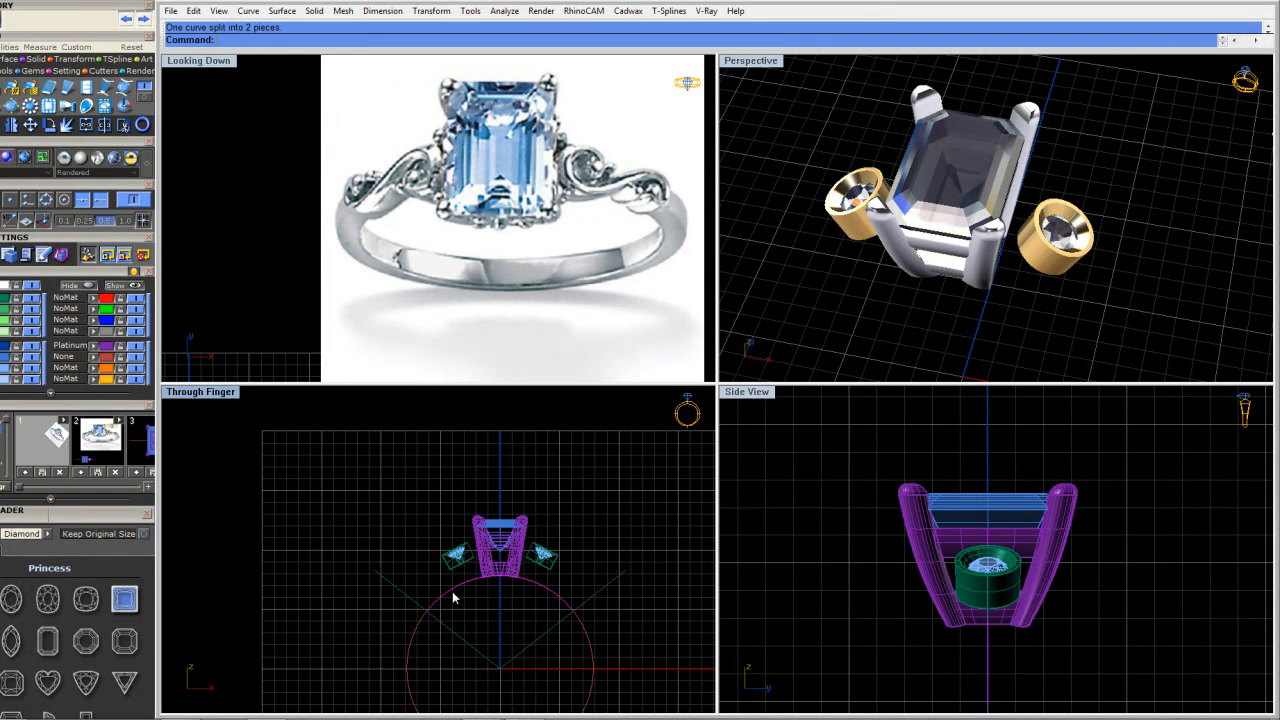
pyautogui.moveTo(478, 646); pyautogui.dragTo(477, 651)
pyautogui.press('Delete')
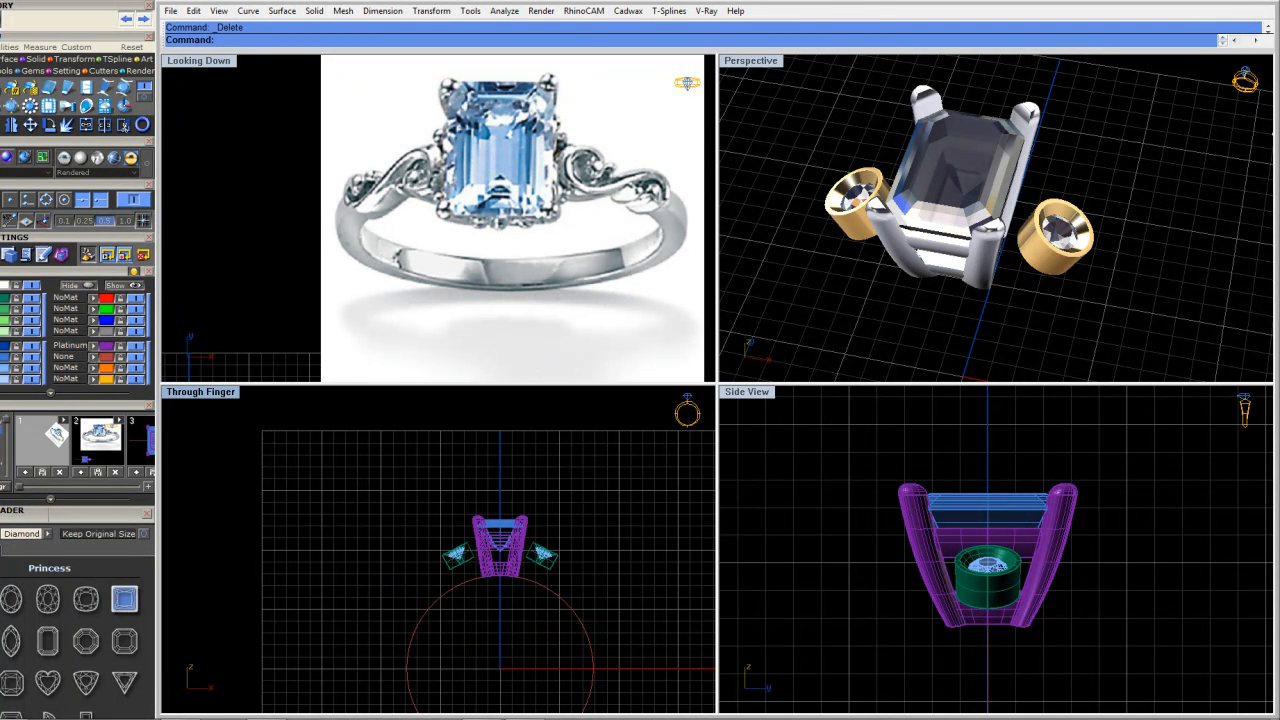
# Measure the length of the finger circle's split upper arc
pyautogui.write('Length')
pyautogui.press('Return')
pyautogui.scroll(-5, 286, 211)
pyautogui.moveTo(320, 221); pyautogui.dragTo(514, 212, button='right')
pyautogui.scroll(6, 500, 262)
pyautogui.moveTo(480, 271); pyautogui.dragTo(540, 226, button='right')
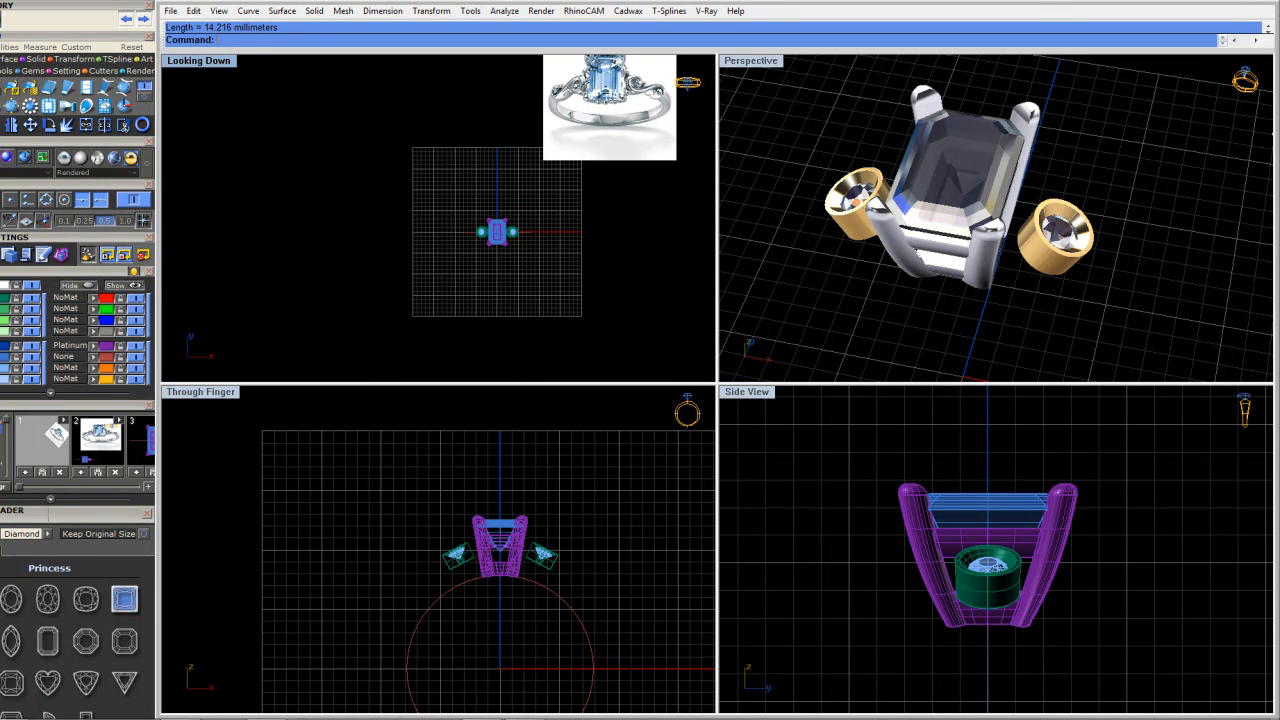
# Draw a horizontal line 14.216 mm long in front of the ring in the Looking Down view
pyautogui.write('line')
pyautogui.press('Return')
pyautogui.click(452, 303)
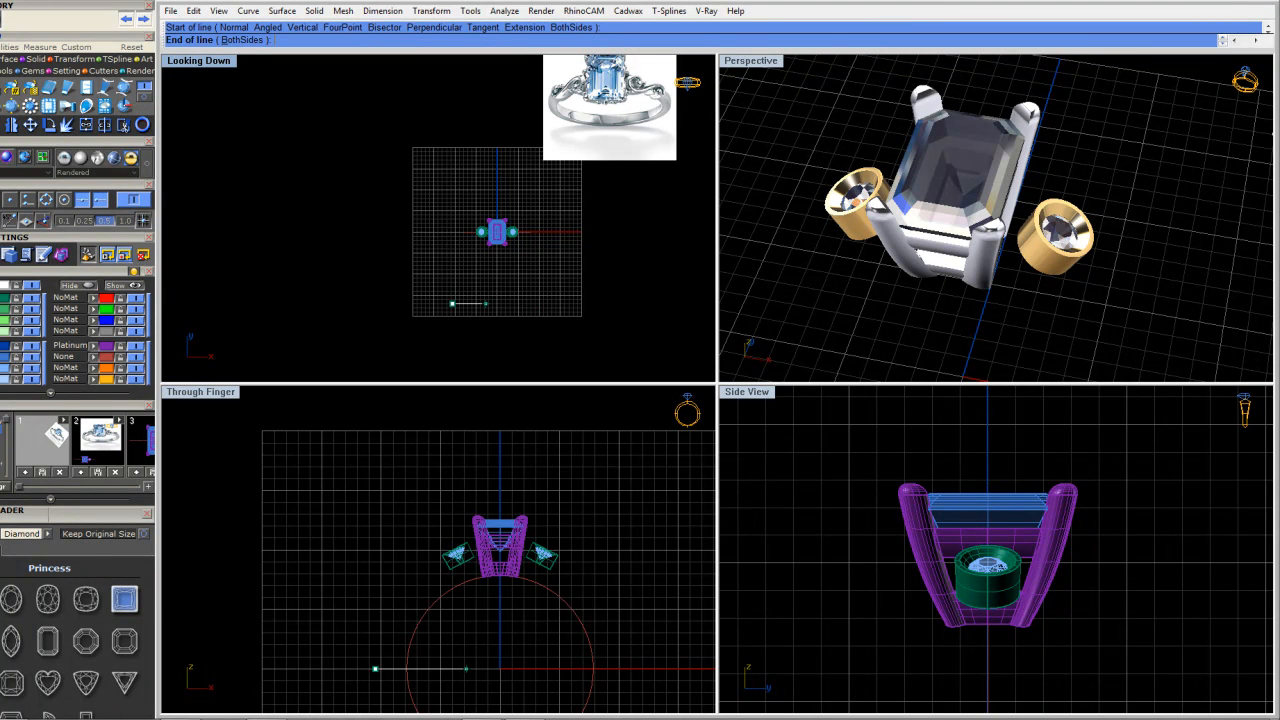
pyautogui.scroll(2, 388, 33)
pyautogui.scroll(-1, 390, 36)
pyautogui.moveTo(386, 53); pyautogui.dragTo(382, 102)
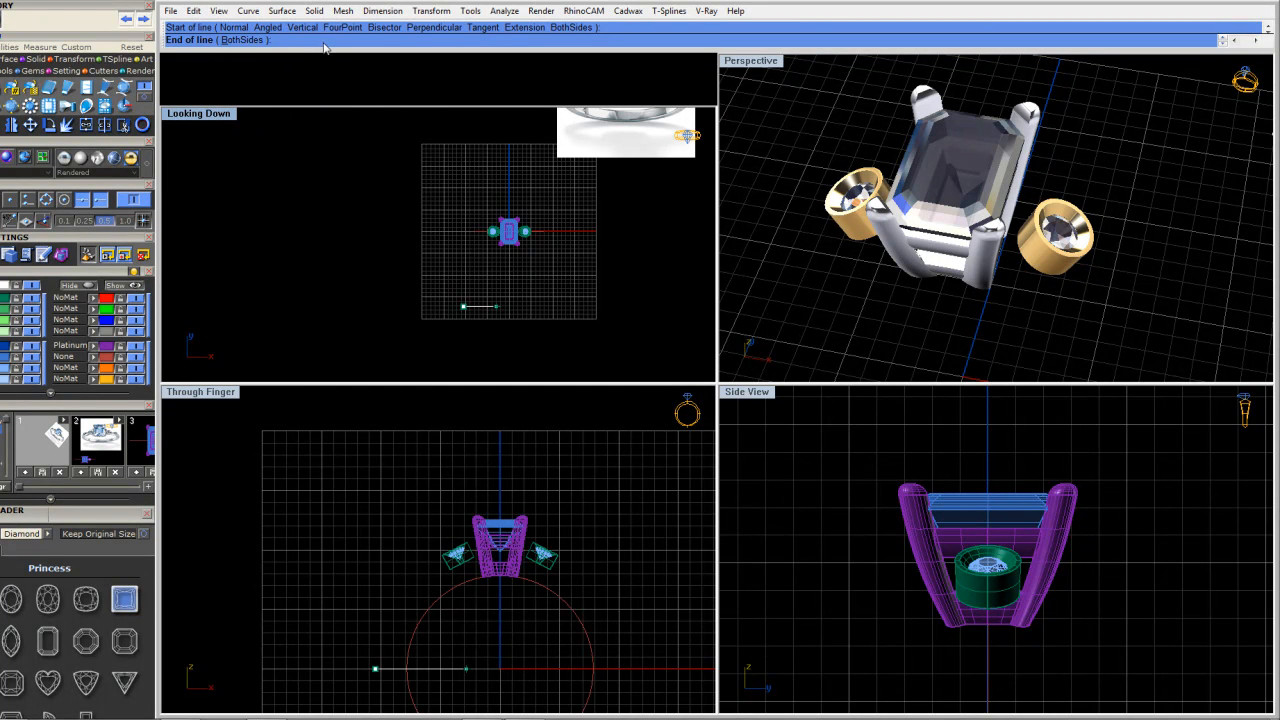
pyautogui.moveTo(323, 51); pyautogui.dragTo(324, 87)
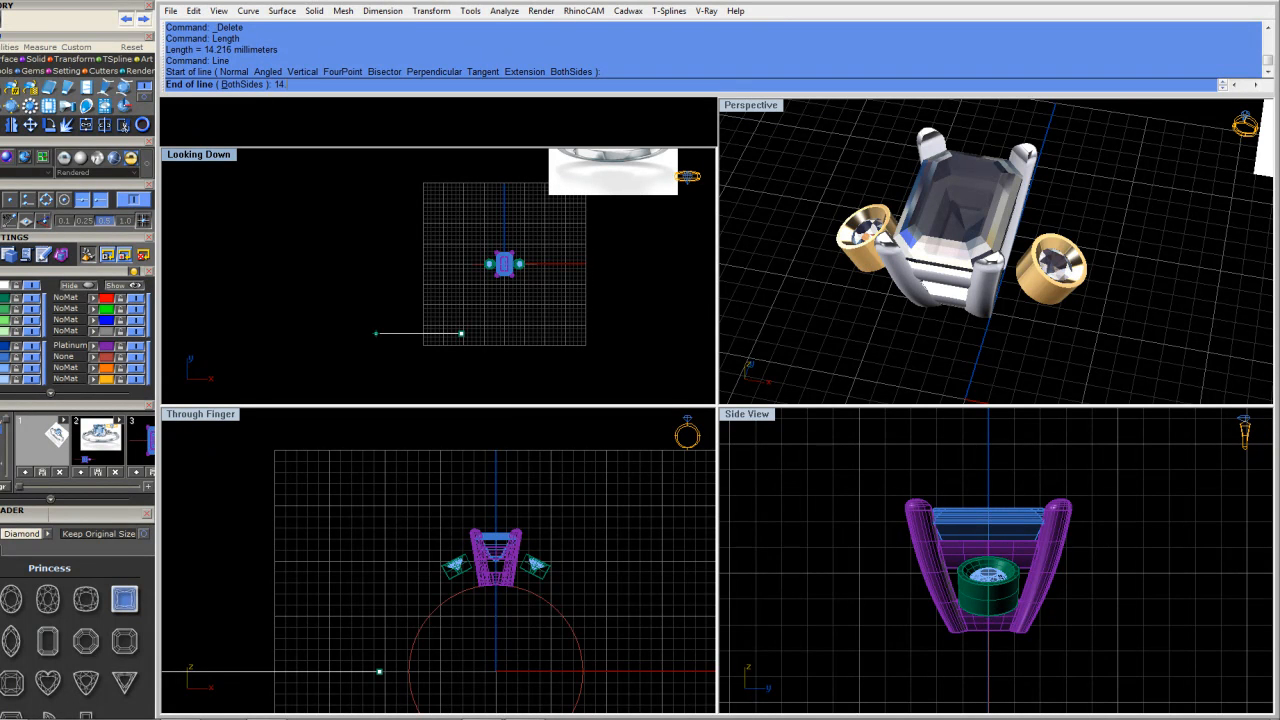
pyautogui.press('Return')
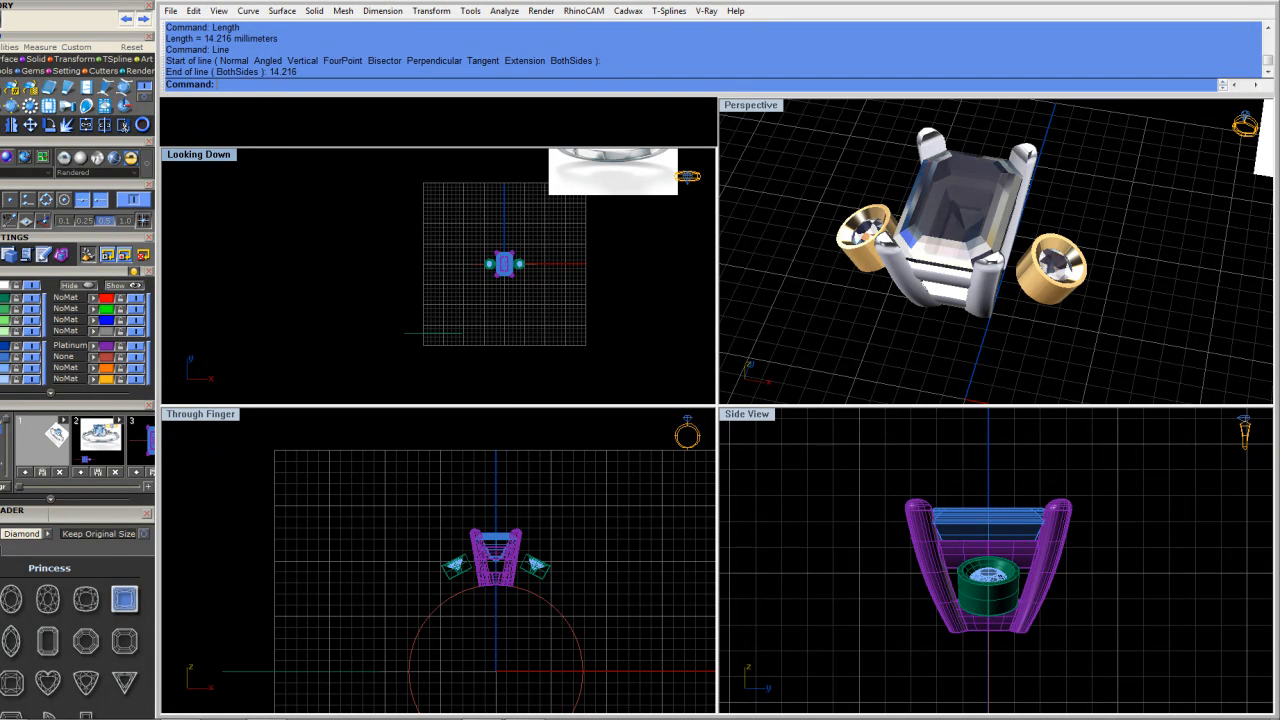
pyautogui.scroll(1, 426, 342)
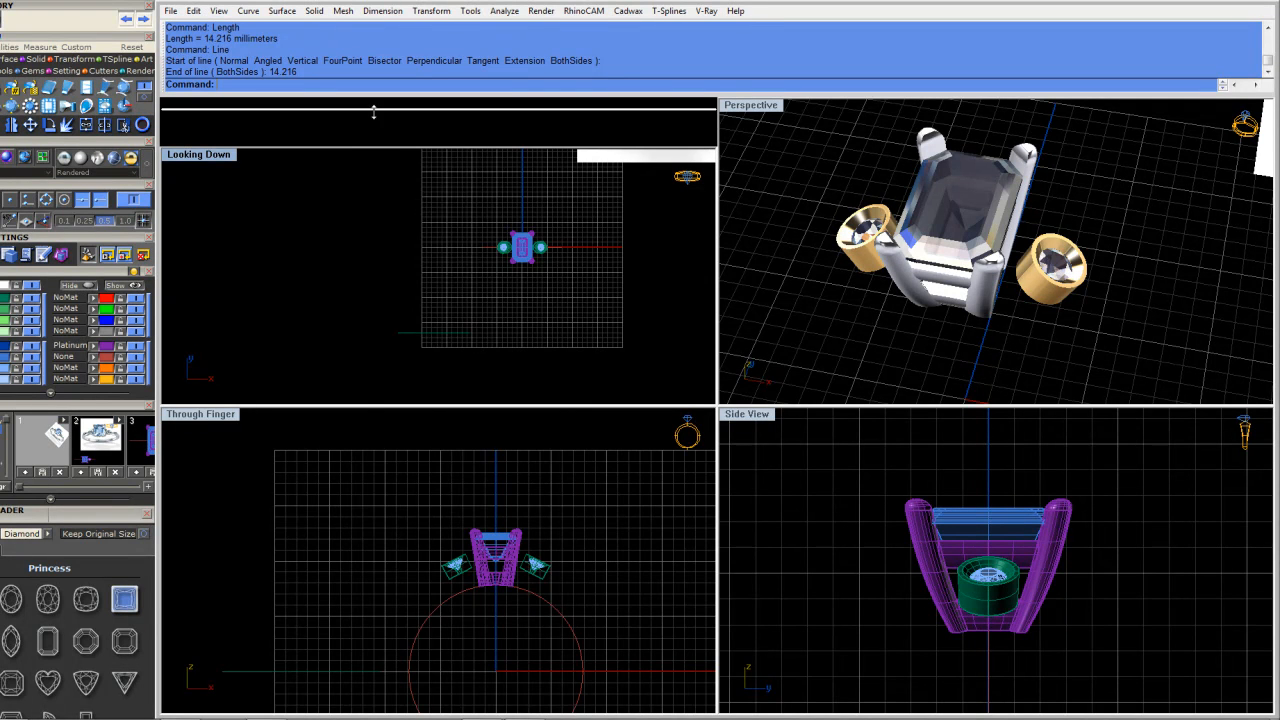
pyautogui.moveTo(374, 102); pyautogui.dragTo(434, 47)
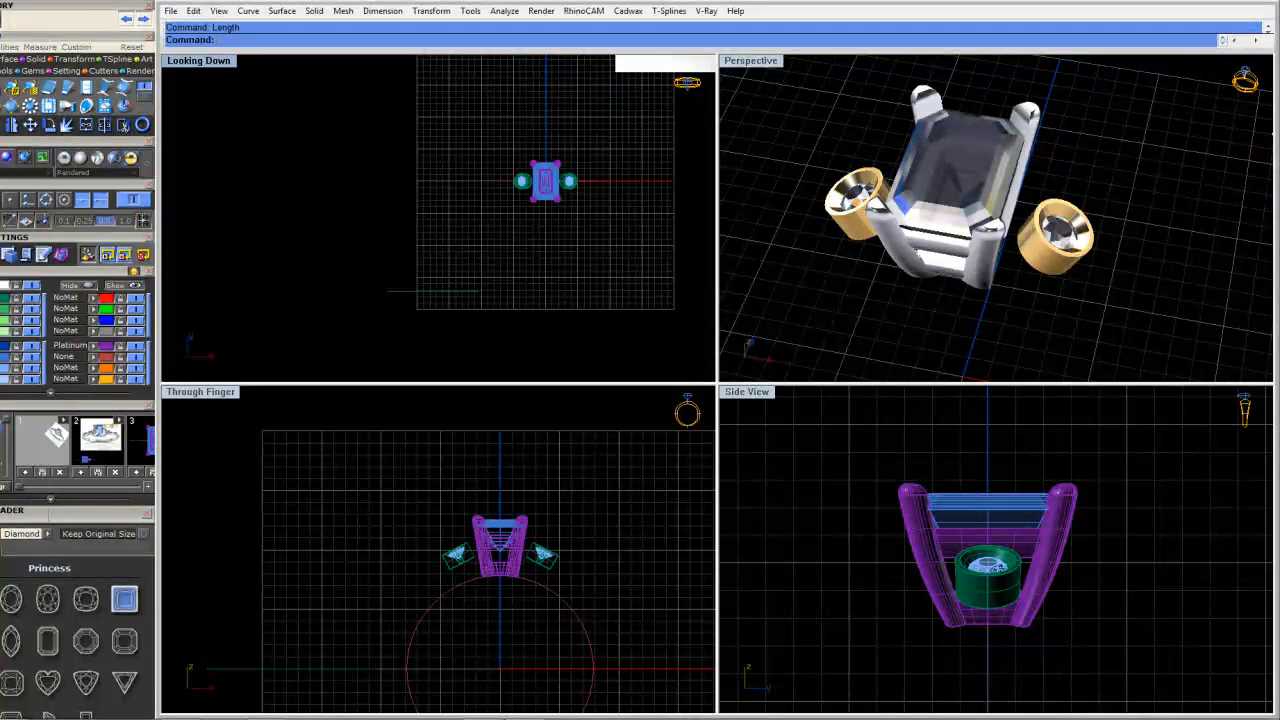
# Move the straight line's midpoint to the origin 0,0,0, and shift the line straight out in front of the head in the Looking Down view
pyautogui.moveTo(467, 668); pyautogui.dragTo(470, 668)
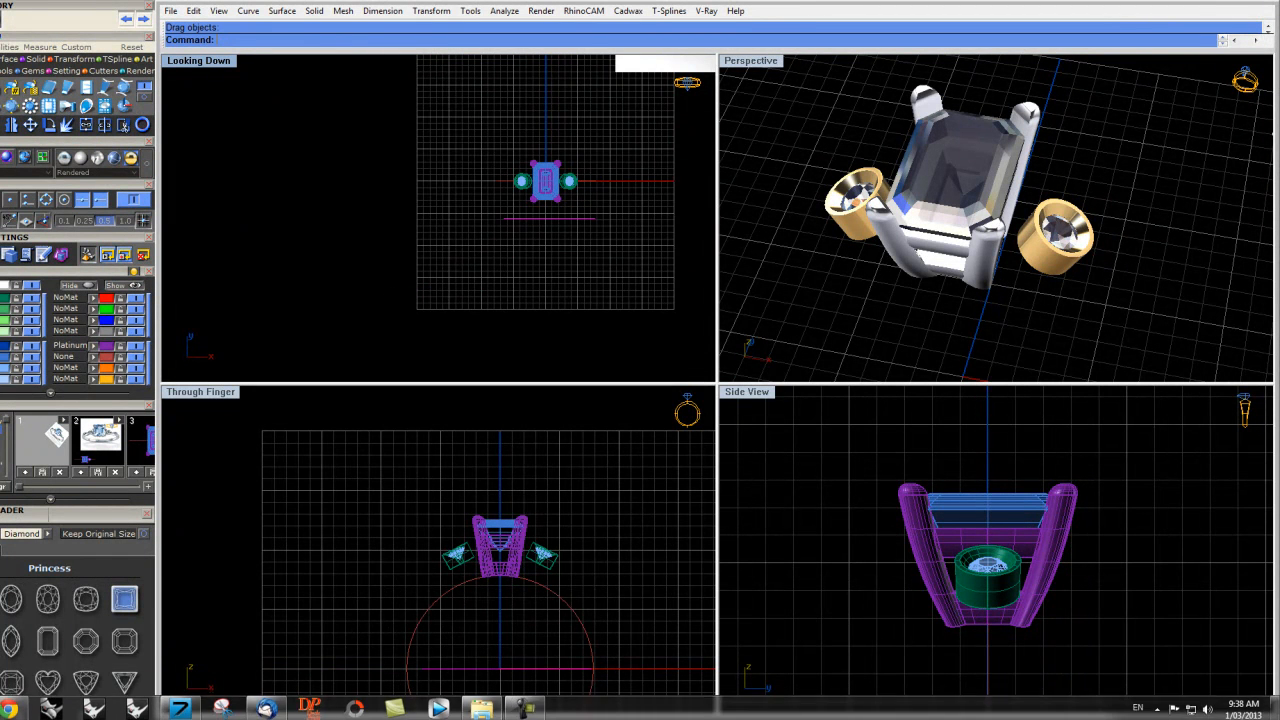
pyautogui.write('m')
pyautogui.press('Return')
pyautogui.click(506, 669)
pyautogui.write('0,0,0')
pyautogui.press('Return')
pyautogui.scroll(5, 548, 180)
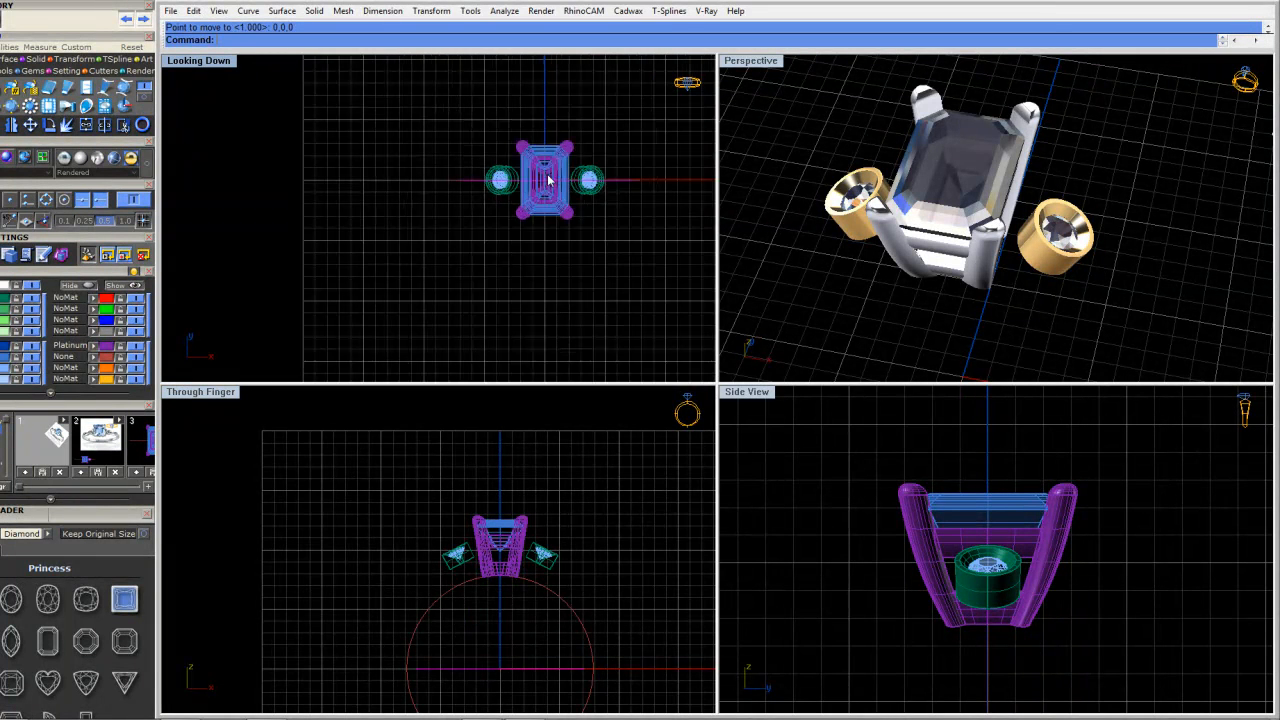
pyautogui.moveTo(558, 183); pyautogui.dragTo(556, 285)
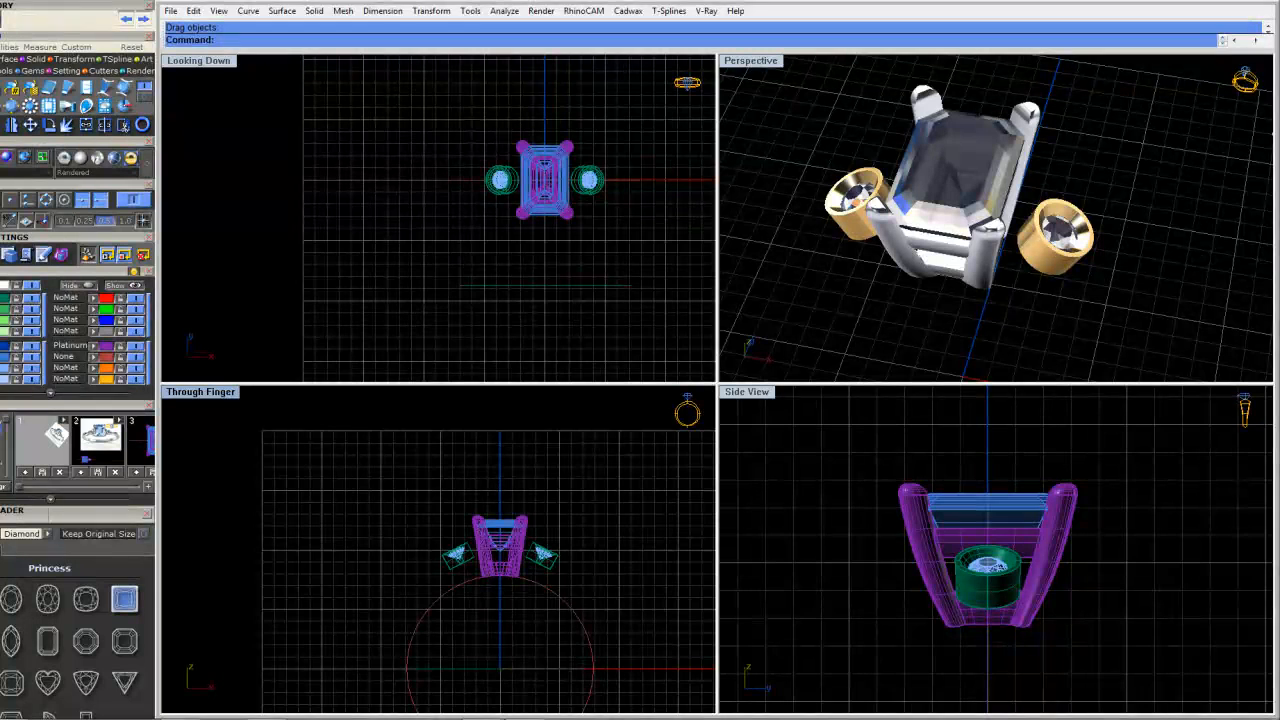
# Duplicate the six head polysurfaces without the gem, and place the copy centred on the straight line with its base at the line's height
pyautogui.click(519, 557)
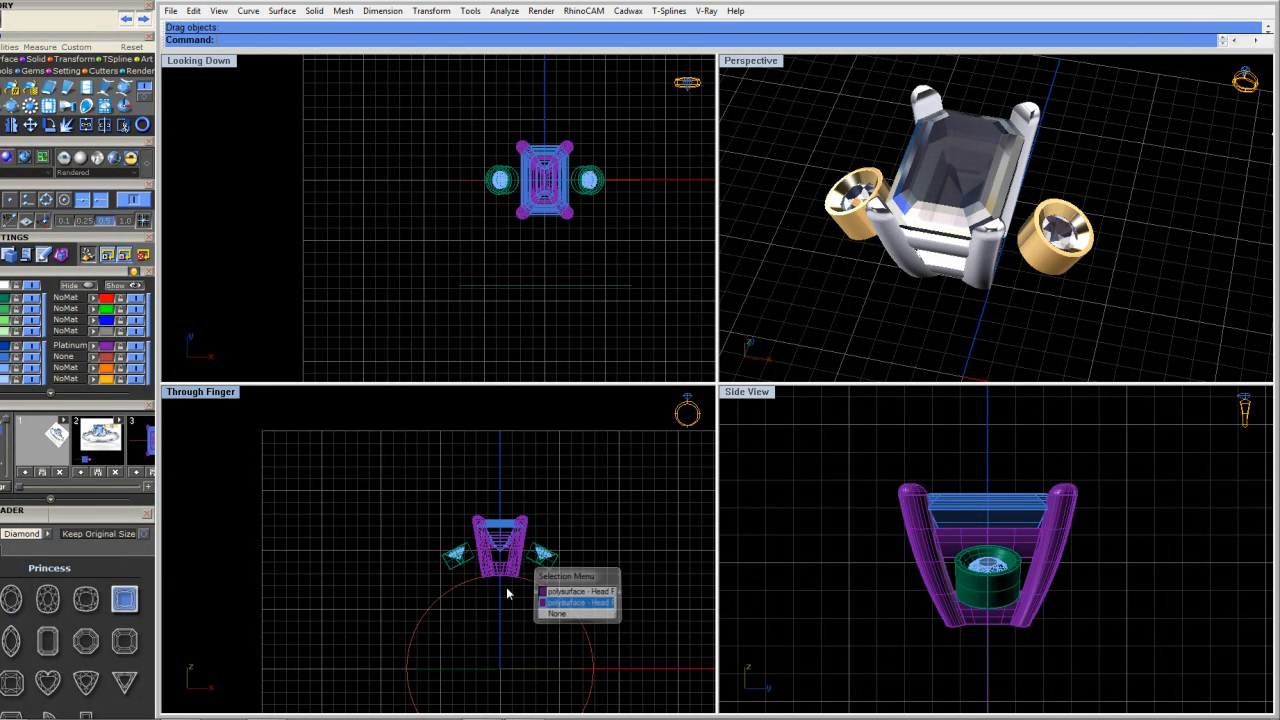
pyautogui.press('Escape')
pyautogui.scroll(3, 515, 575)
pyautogui.click(440, 554)
pyautogui.click(356, 556)
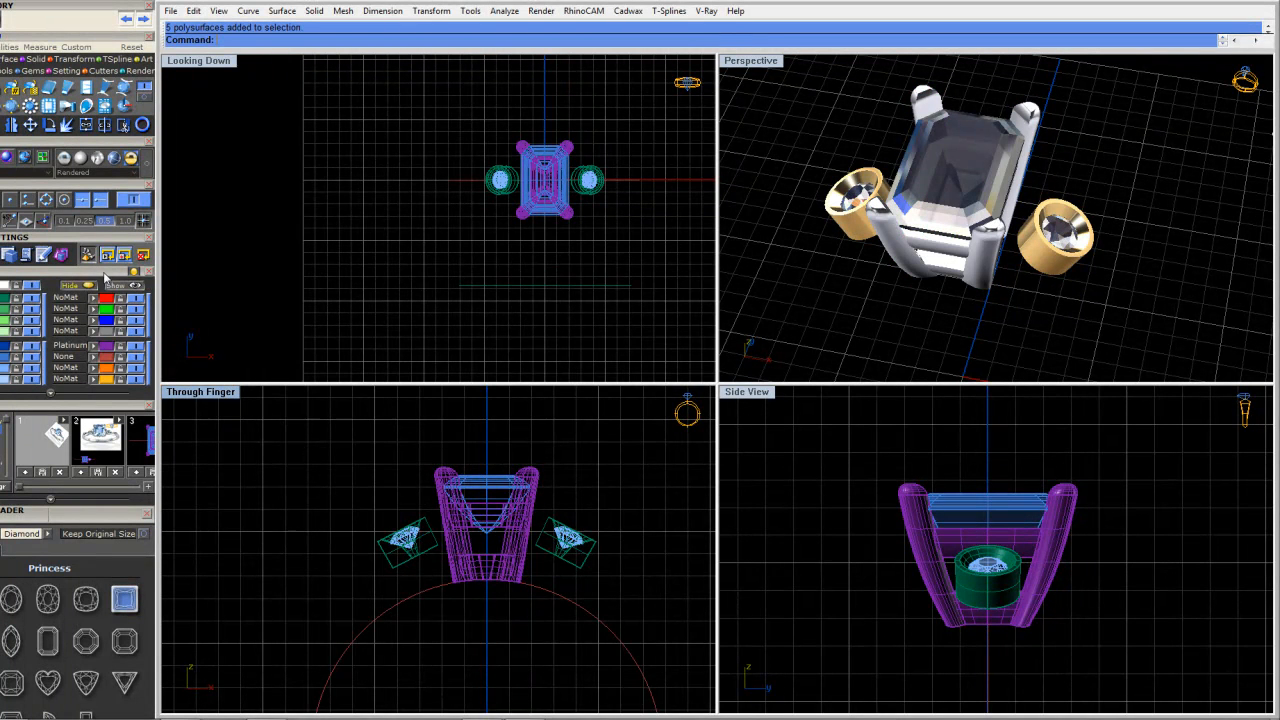
pyautogui.click(104, 347)
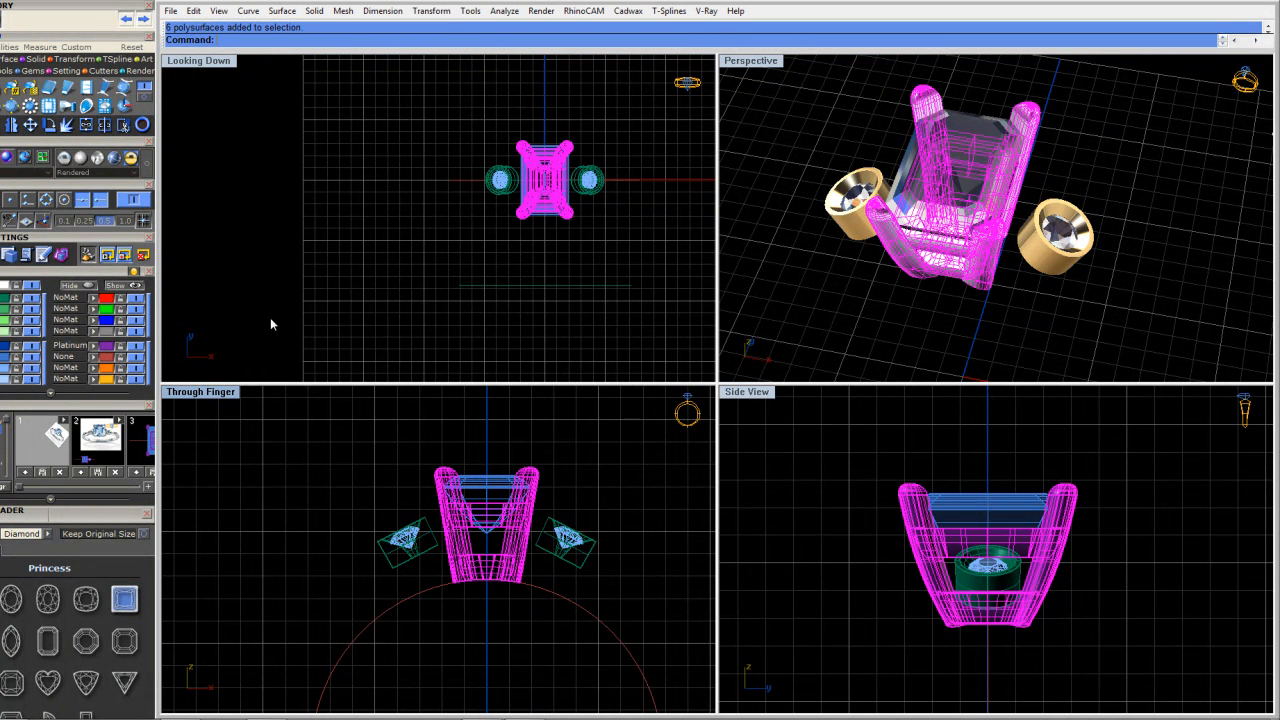
pyautogui.hotkey('ctrl', 'c')
pyautogui.hotkey('ctrl', 'v')
pyautogui.moveTo(545, 182); pyautogui.dragTo(518, 288)
pyautogui.scroll(-5, 497, 477)
pyautogui.moveTo(488, 483); pyautogui.dragTo(488, 533)
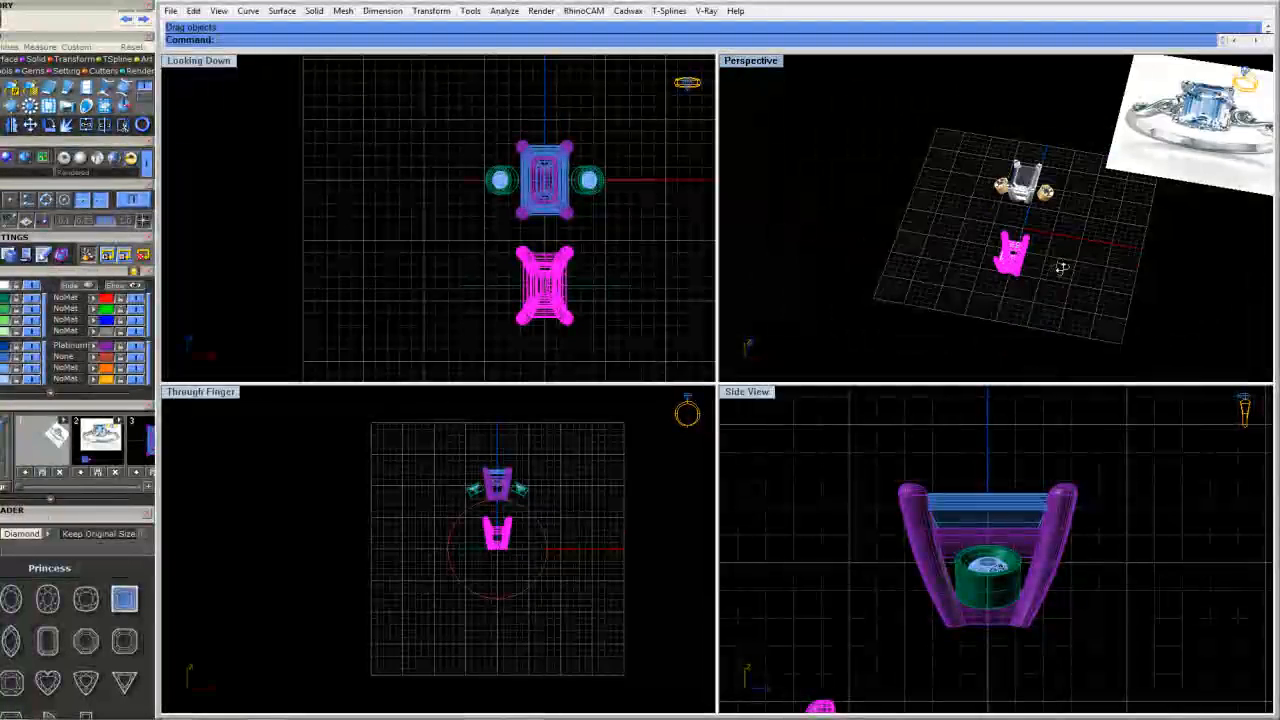
# Switch the Perspective view to Shaded display and check how the copied head's base sits on the straight line
pyautogui.click(762, 62)
pyautogui.click(760, 108)
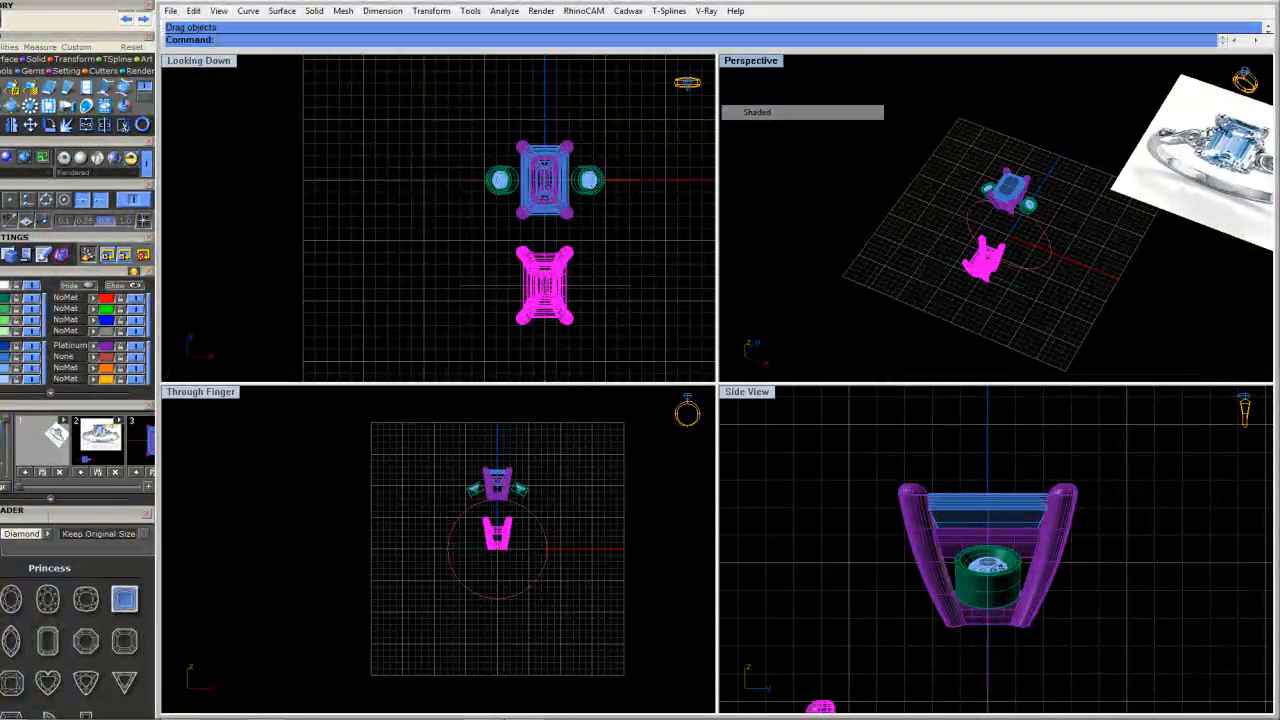
pyautogui.scroll(5, 1014, 289)
pyautogui.scroll(3, 971, 263)
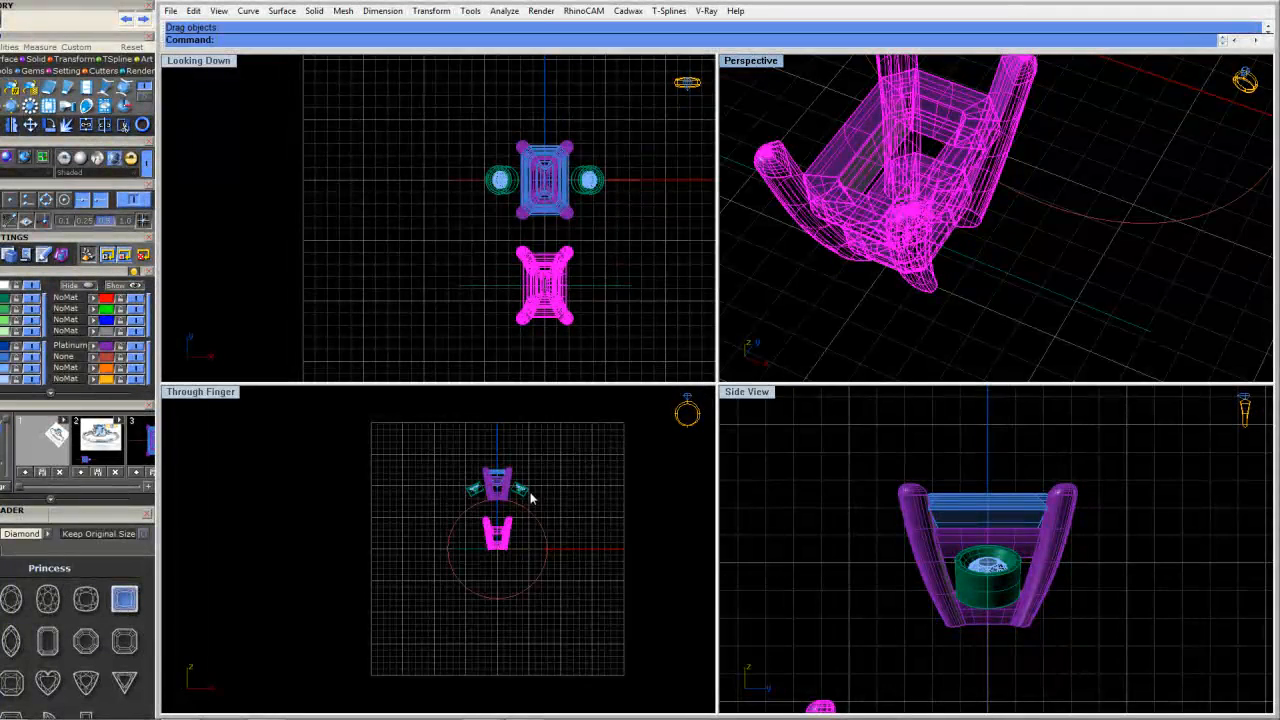
pyautogui.scroll(6, 509, 549)
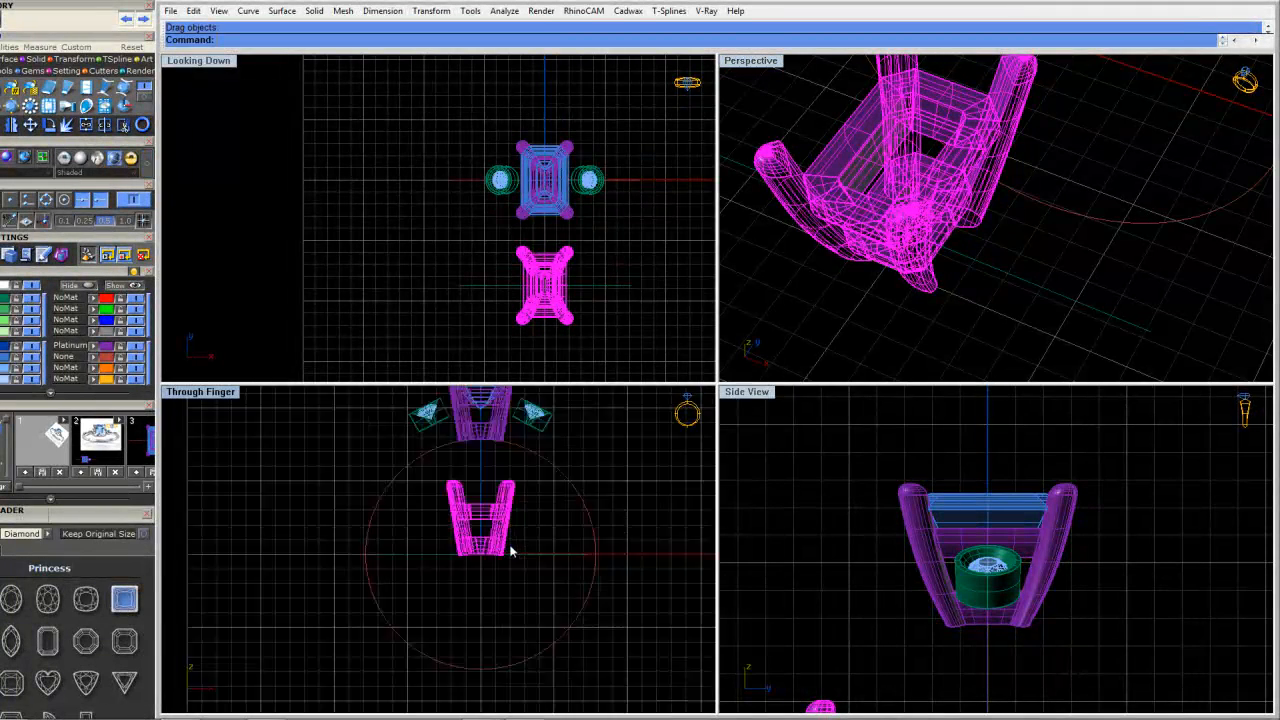
pyautogui.scroll(-3, 971, 214)
pyautogui.moveTo(973, 214); pyautogui.dragTo(1072, 258, button='right')
pyautogui.scroll(-2, 1072, 258)
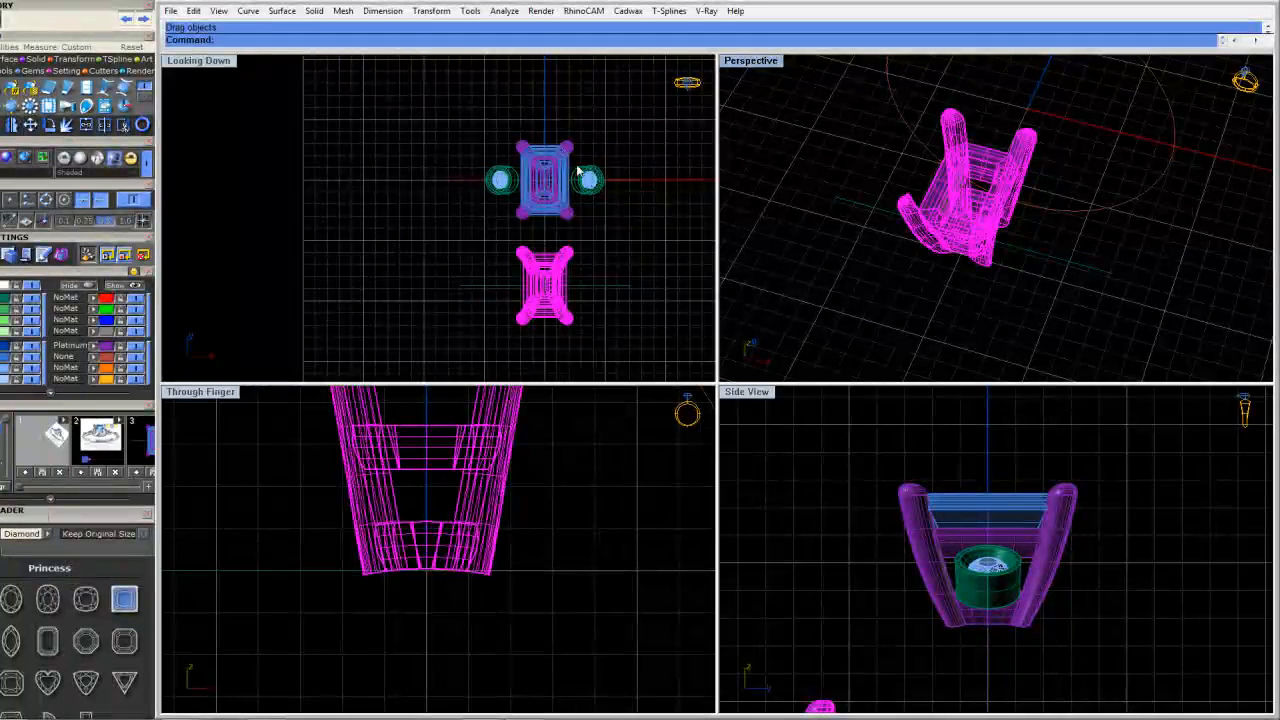
# Examine the layout of the side gems and copied head, and the scrollwork beside the centre stone in the reference photo
pyautogui.moveTo(560, 116); pyautogui.dragTo(613, 205)
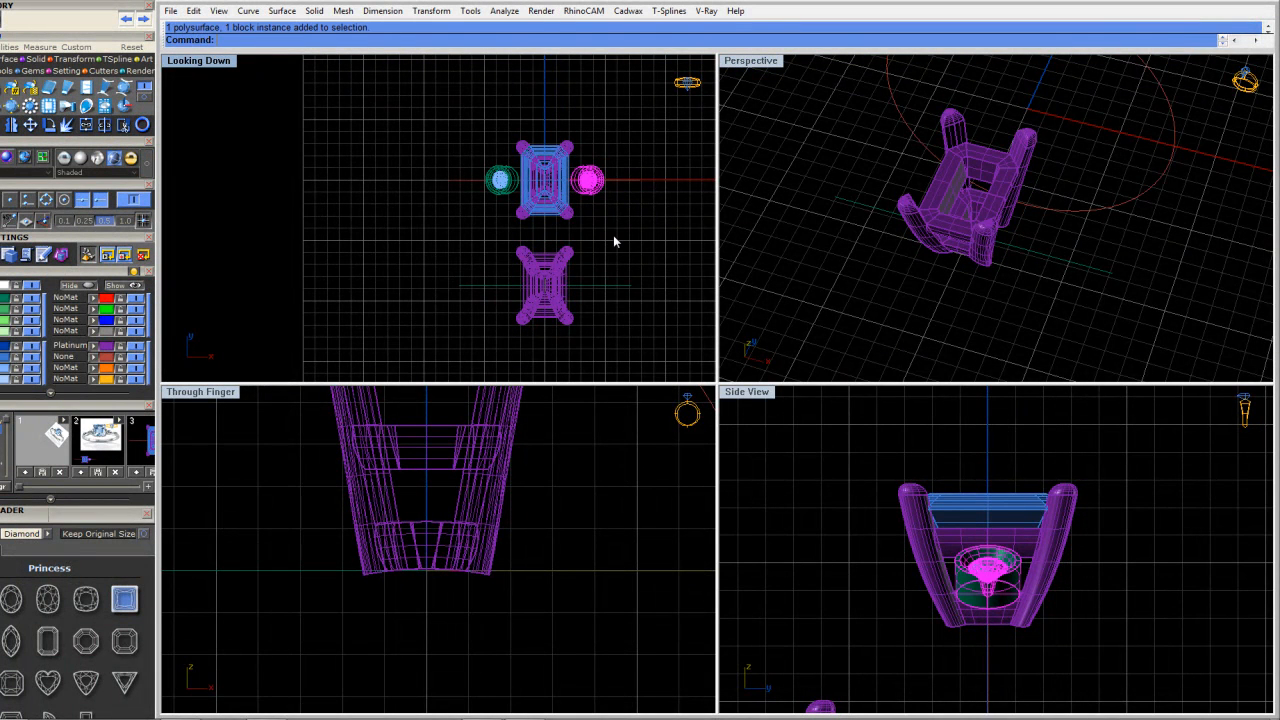
pyautogui.click(614, 241)
pyautogui.scroll(-6, 856, 232)
pyautogui.keyDown('shift'); pyautogui.moveTo(920, 174); pyautogui.dragTo(922, 190, button='right'); pyautogui.keyUp('shift')
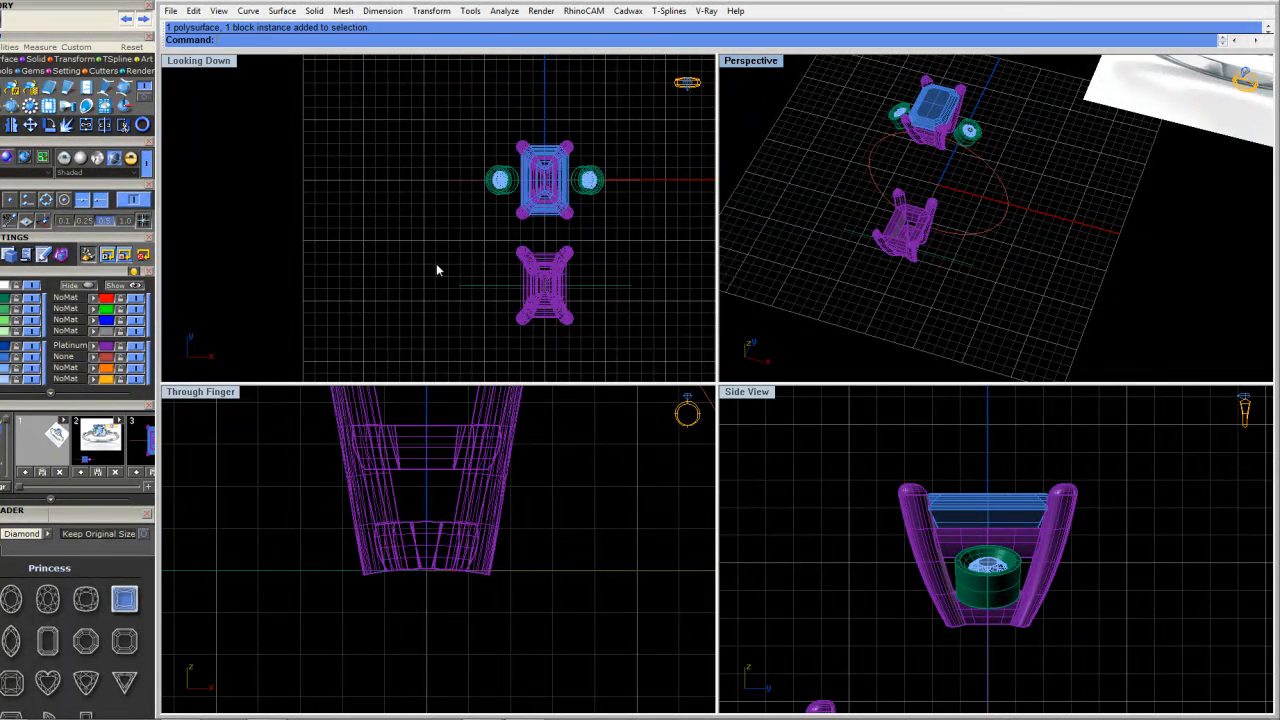
pyautogui.moveTo(562, 278); pyautogui.dragTo(508, 268, button='right')
pyautogui.scroll(10, 520, 268)
pyautogui.scroll(-7, 826, 167)
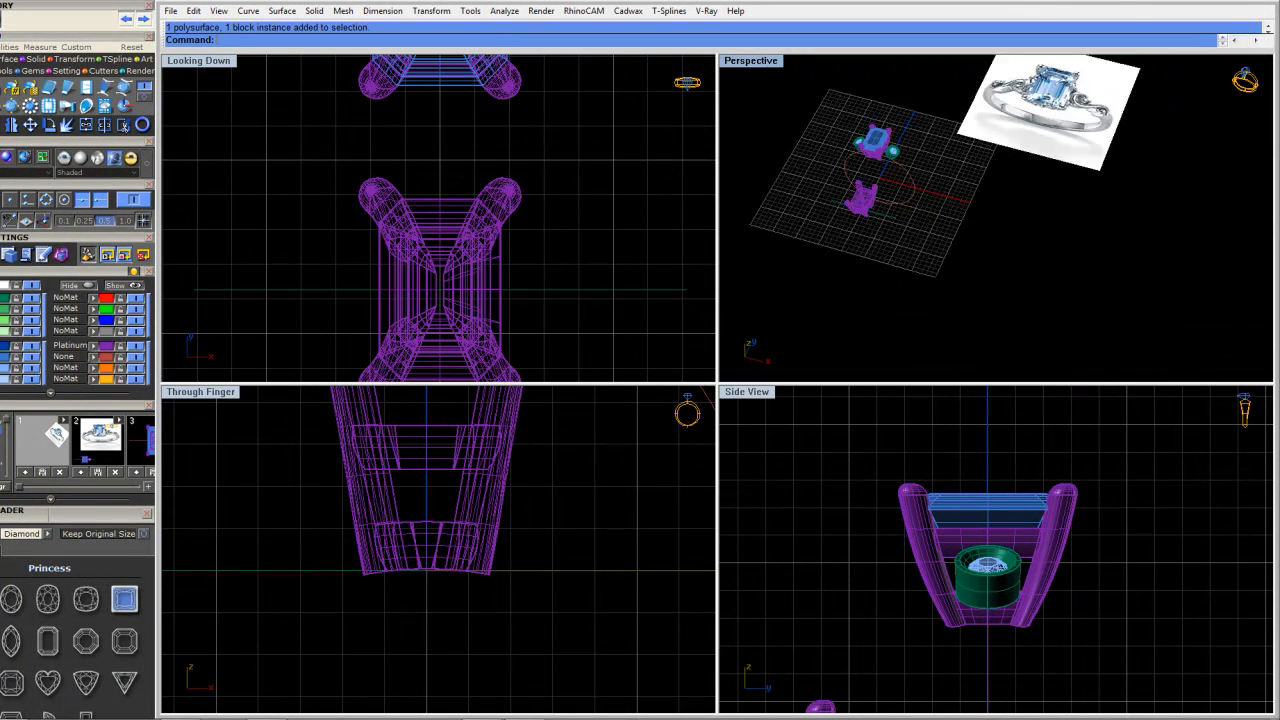
pyautogui.scroll(-2, 1015, 120)
pyautogui.scroll(12, 1017, 130)
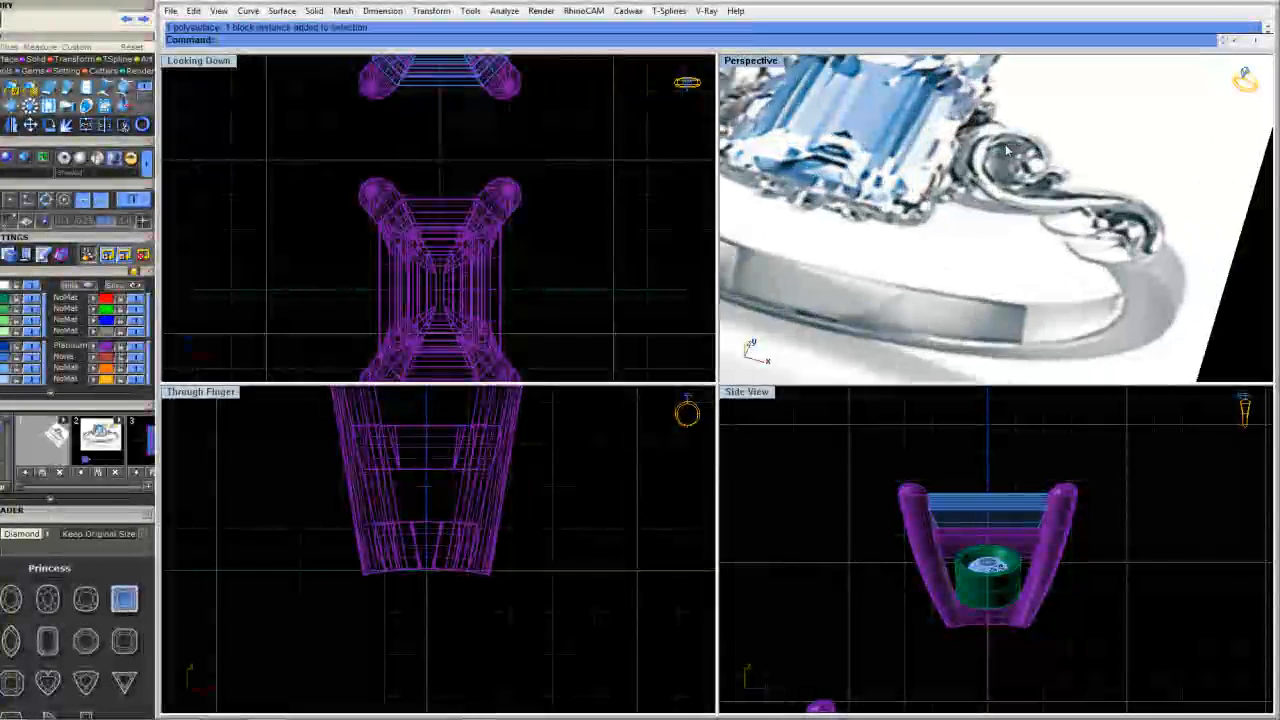
pyautogui.scroll(2, 1008, 151)
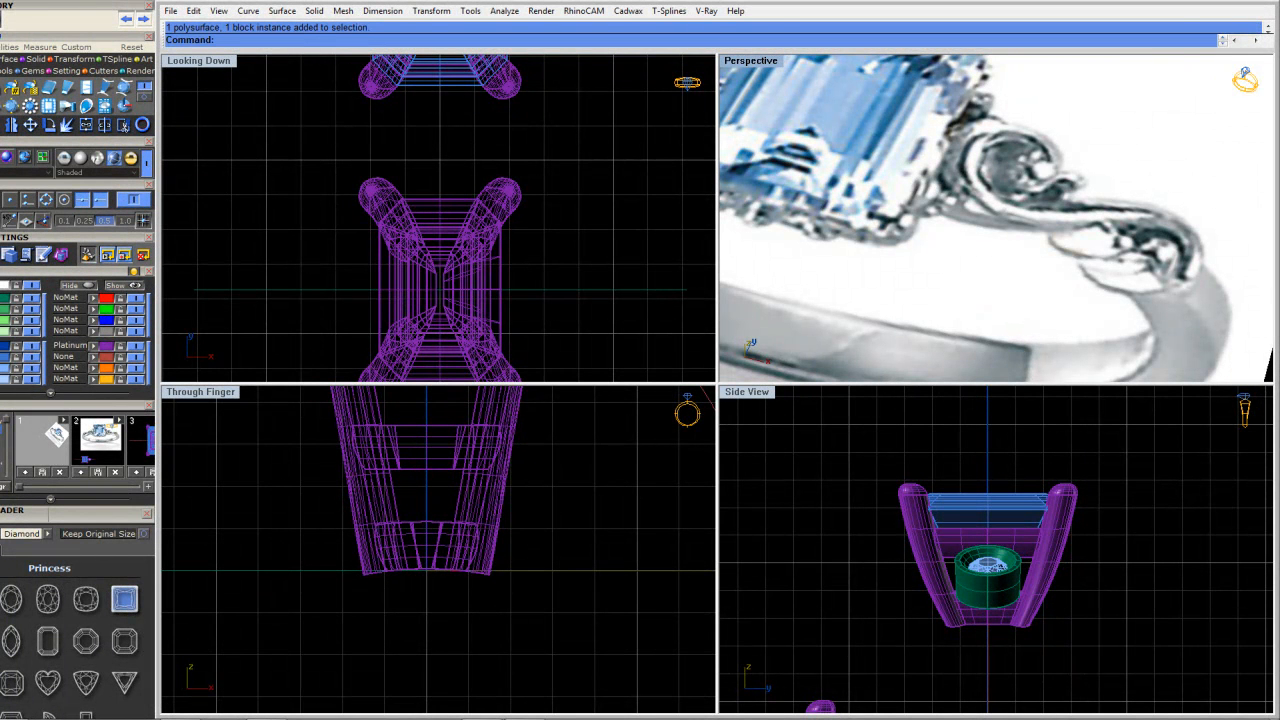
# Move the right side gem with its bezel in the Looking Down view onto the straight line, just beside the copied head
pyautogui.scroll(-5, 571, 266)
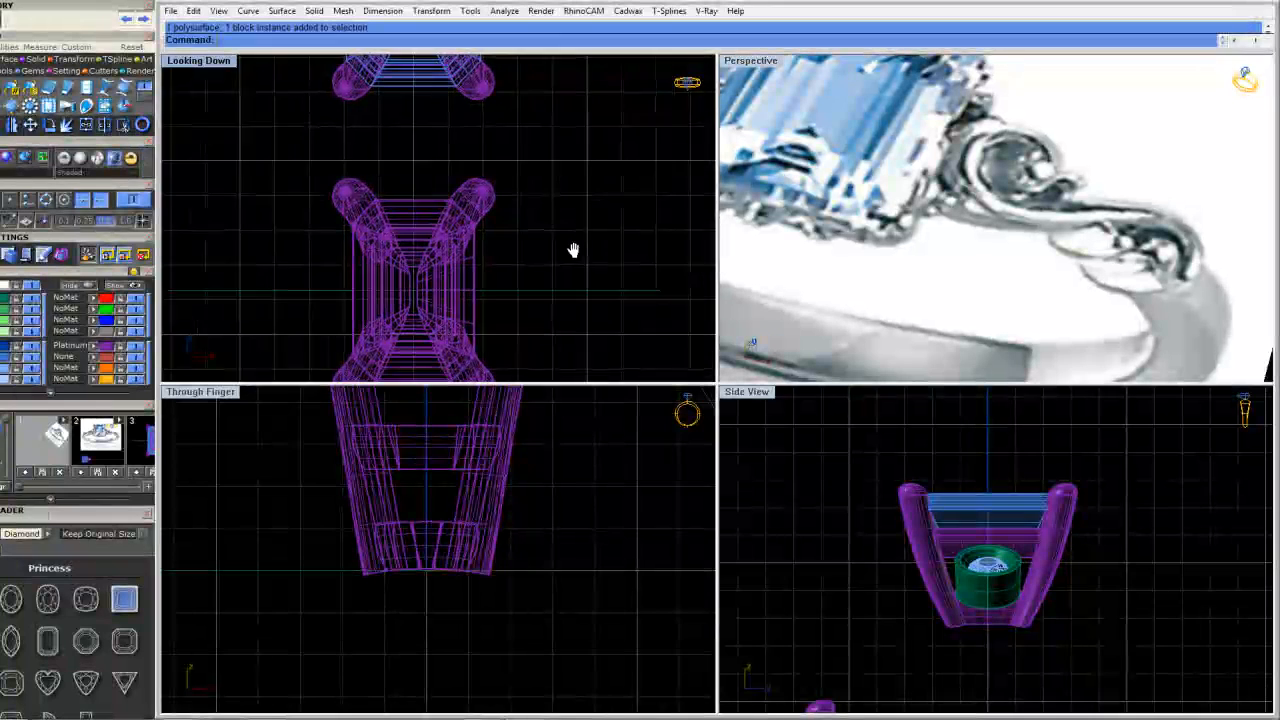
pyautogui.moveTo(468, 72); pyautogui.dragTo(566, 168)
pyautogui.click(506, 86)
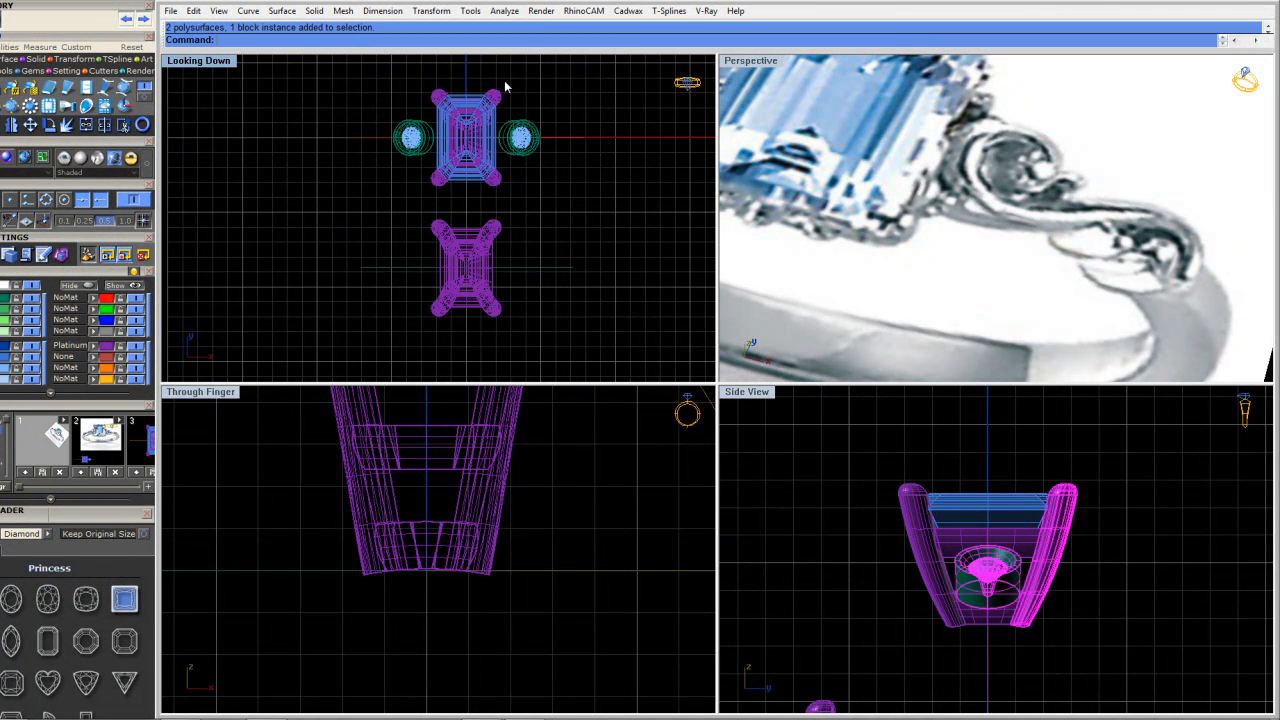
pyautogui.moveTo(491, 66); pyautogui.dragTo(522, 281)
pyautogui.scroll(2, 545, 283)
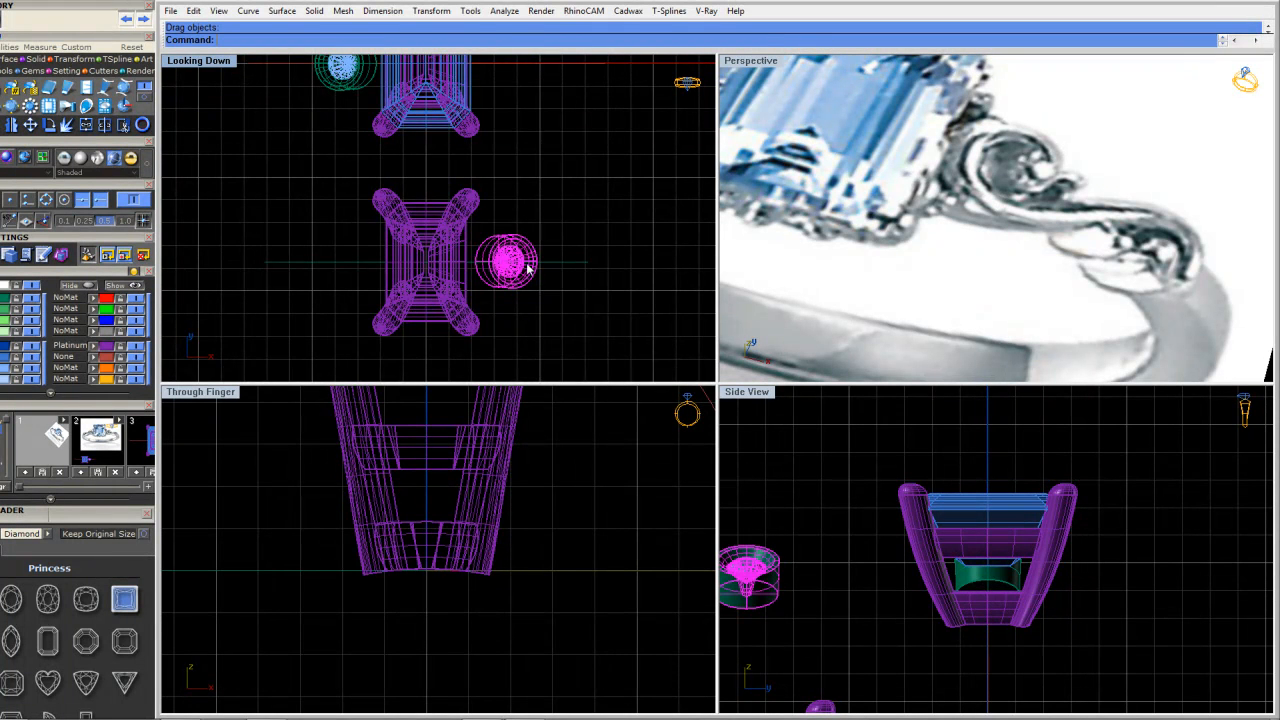
pyautogui.scroll(4, 532, 270)
pyautogui.click(533, 301)
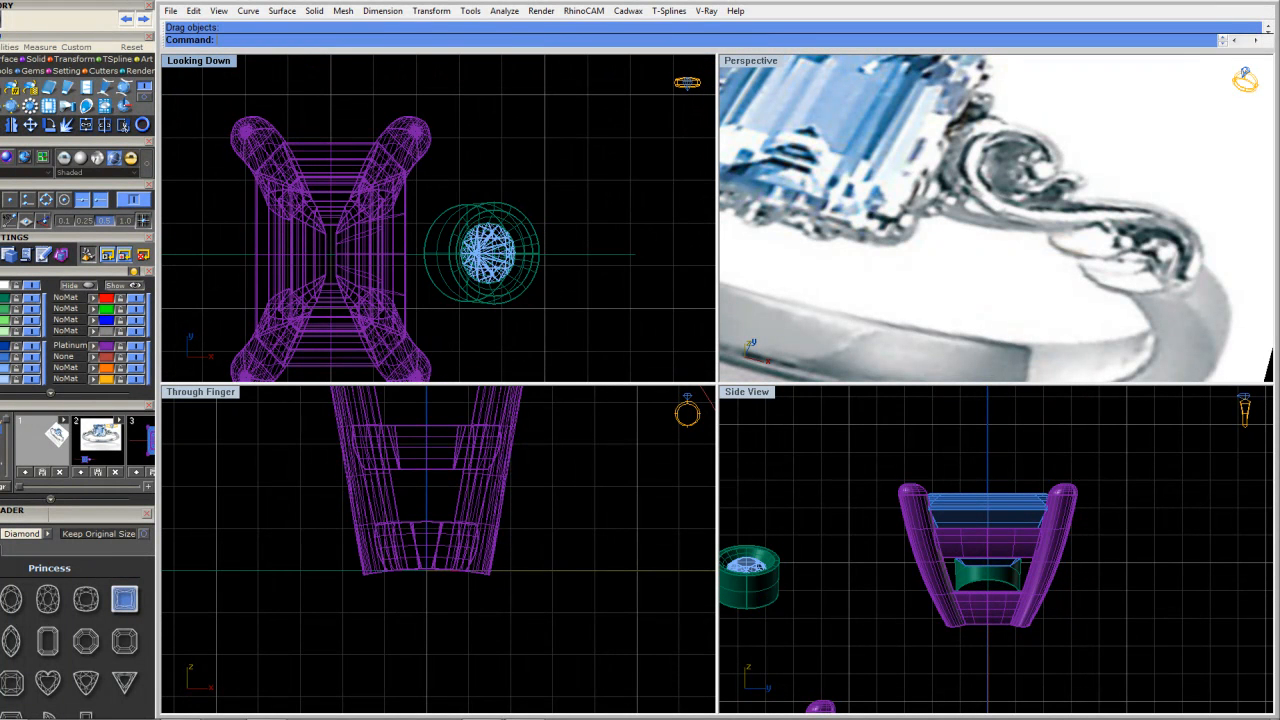
# Draw an interpolated scroll curve in the Looking Down view that wraps around the moved bezel and reverses into a smaller spiral beside it
pyautogui.click(3, 59)
pyautogui.click(4, 93)
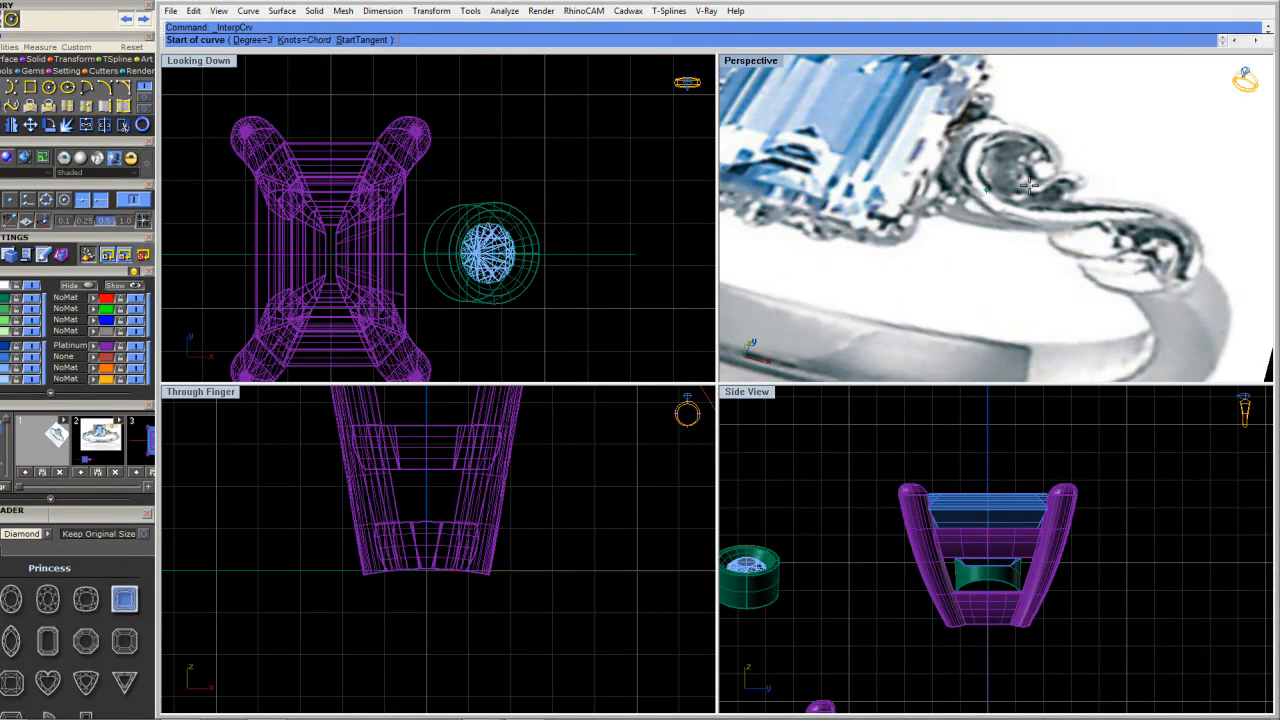
pyautogui.click(528, 210)
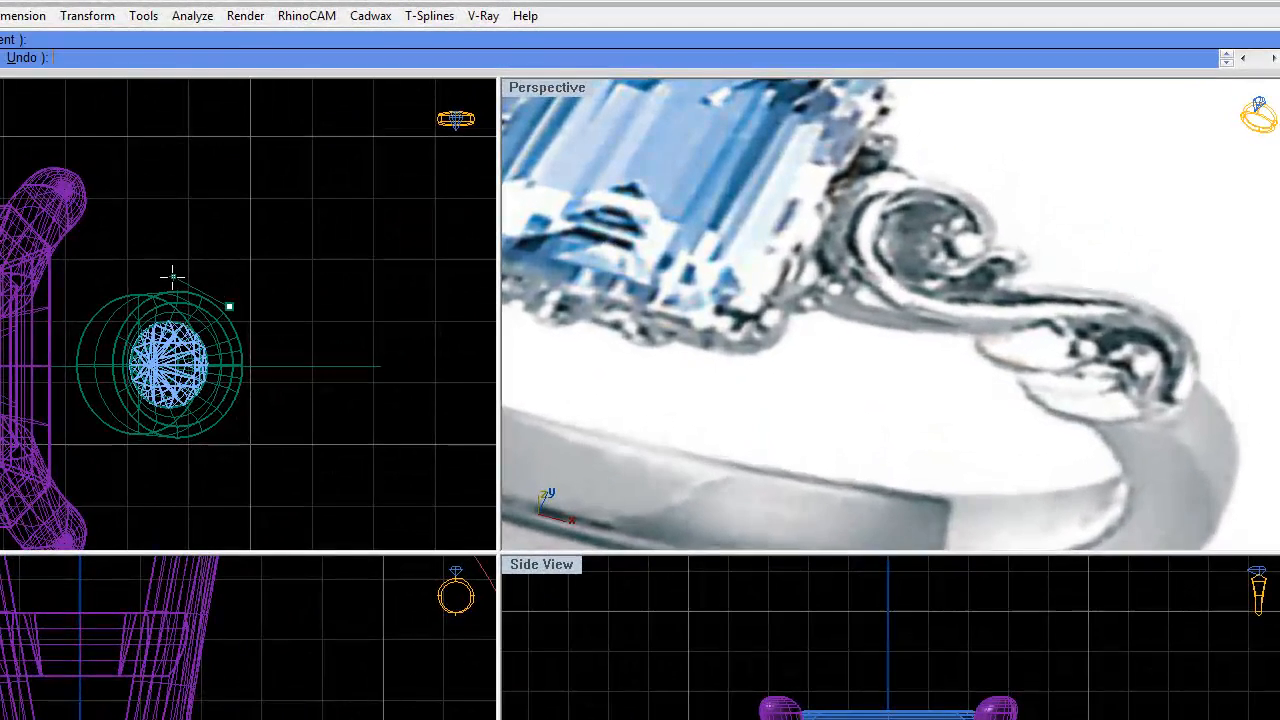
pyautogui.click(183, 282)
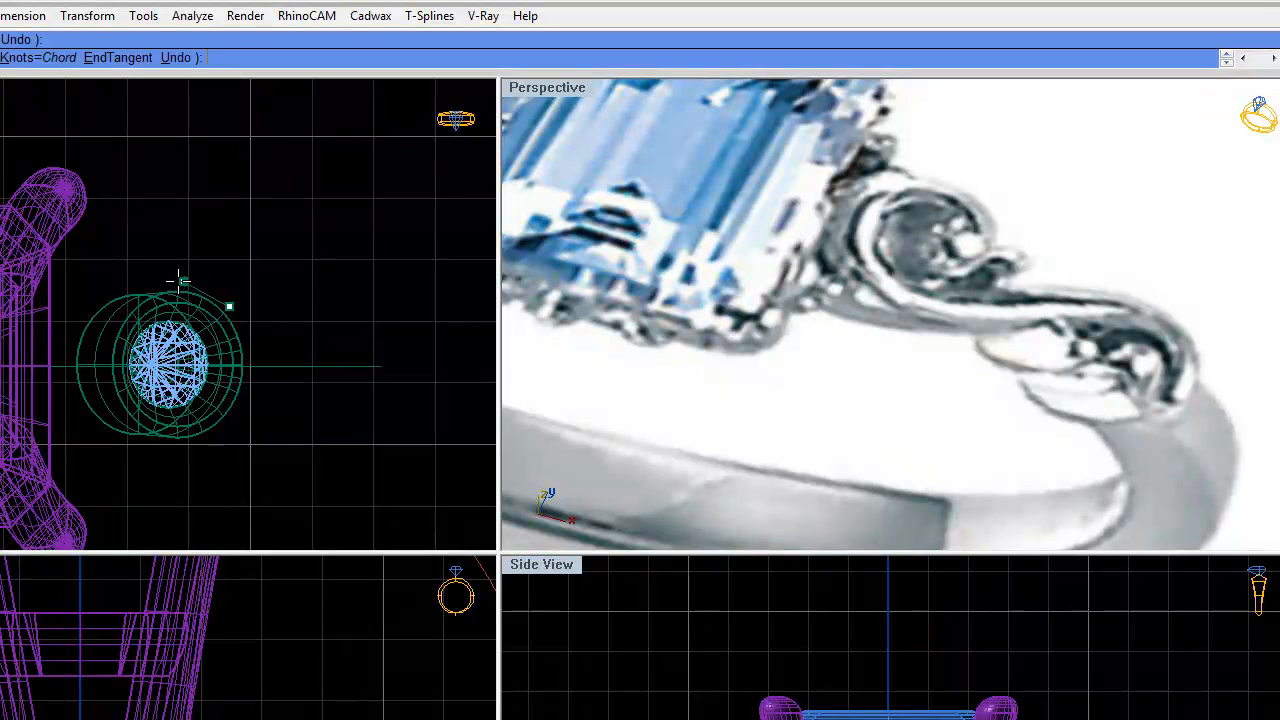
pyautogui.click(107, 281)
pyautogui.click(63, 343)
pyautogui.click(66, 413)
pyautogui.click(120, 458)
pyautogui.click(208, 454)
pyautogui.click(251, 403)
pyautogui.click(277, 346)
pyautogui.click(311, 318)
pyautogui.click(370, 333)
pyautogui.click(380, 367)
pyautogui.click(353, 409)
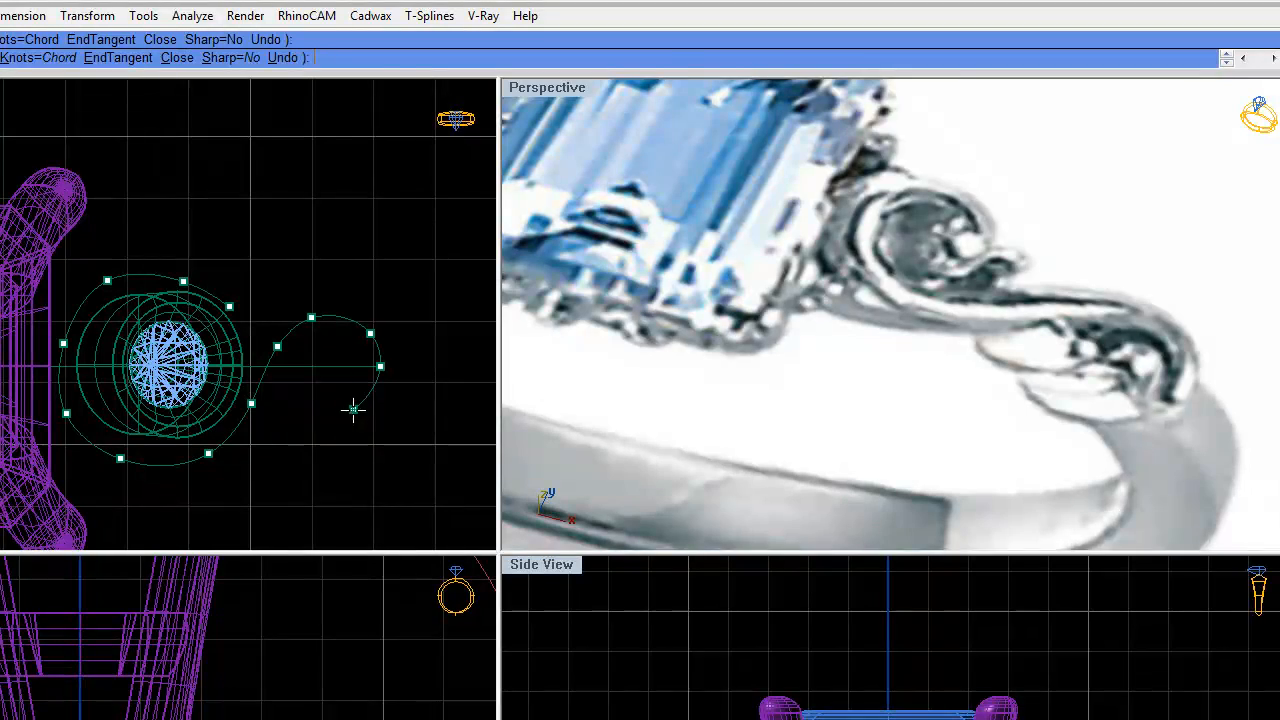
pyautogui.click(303, 403)
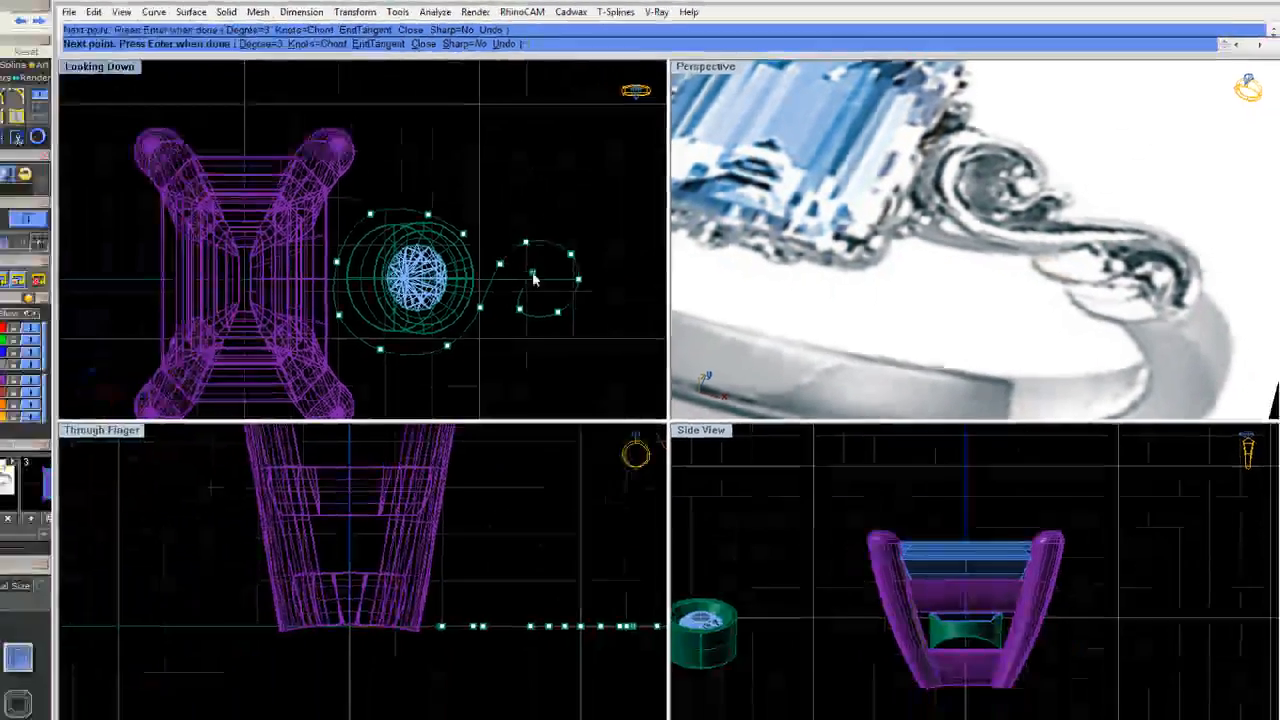
pyautogui.scroll(-3, 533, 280)
pyautogui.press('Return')
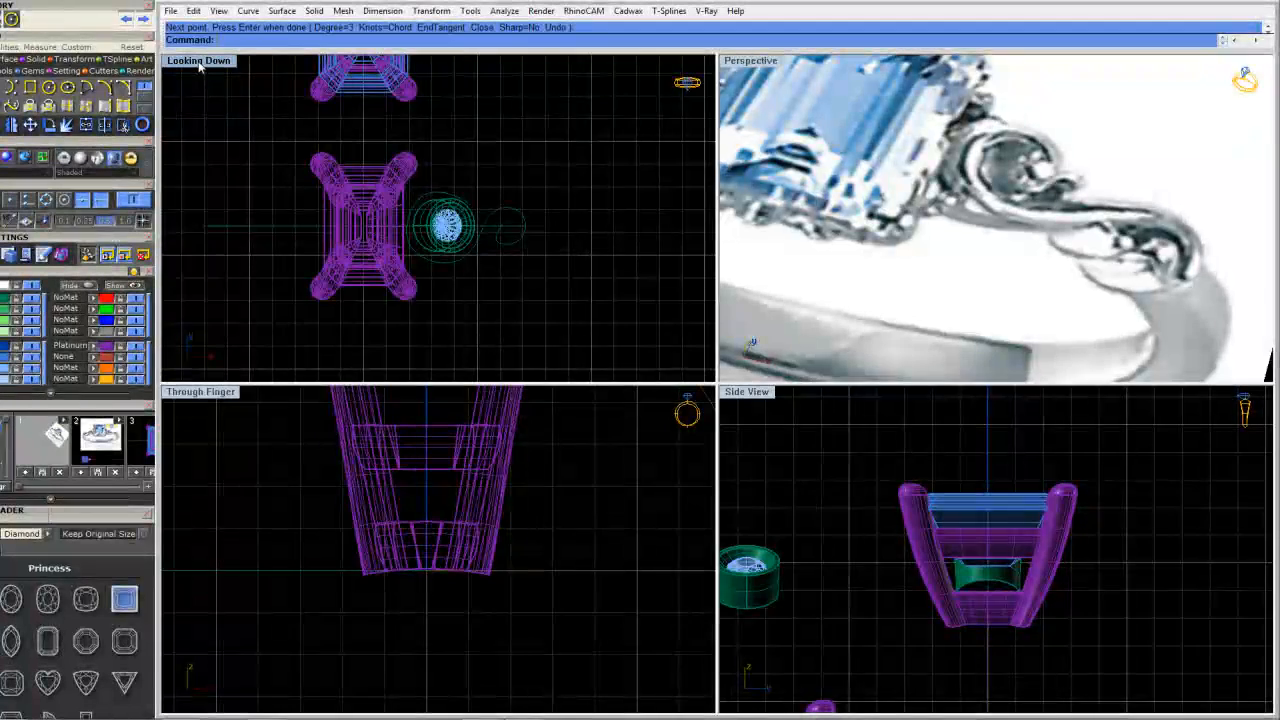
# Show the scroll curve's control points and reshape the small spiral into a rounder curl with its inner end on the straight line
pyautogui.doubleClick(199, 61)
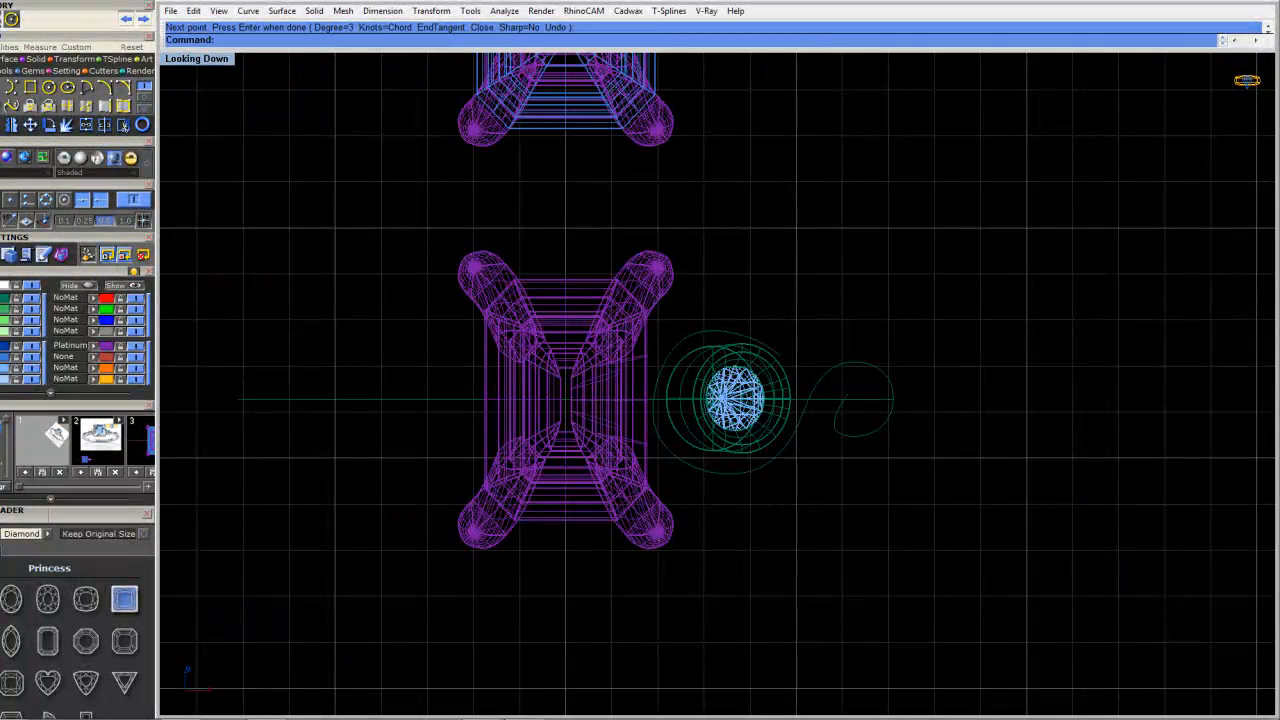
pyautogui.scroll(3, 728, 386)
pyautogui.press('Return')
pyautogui.press('F10')
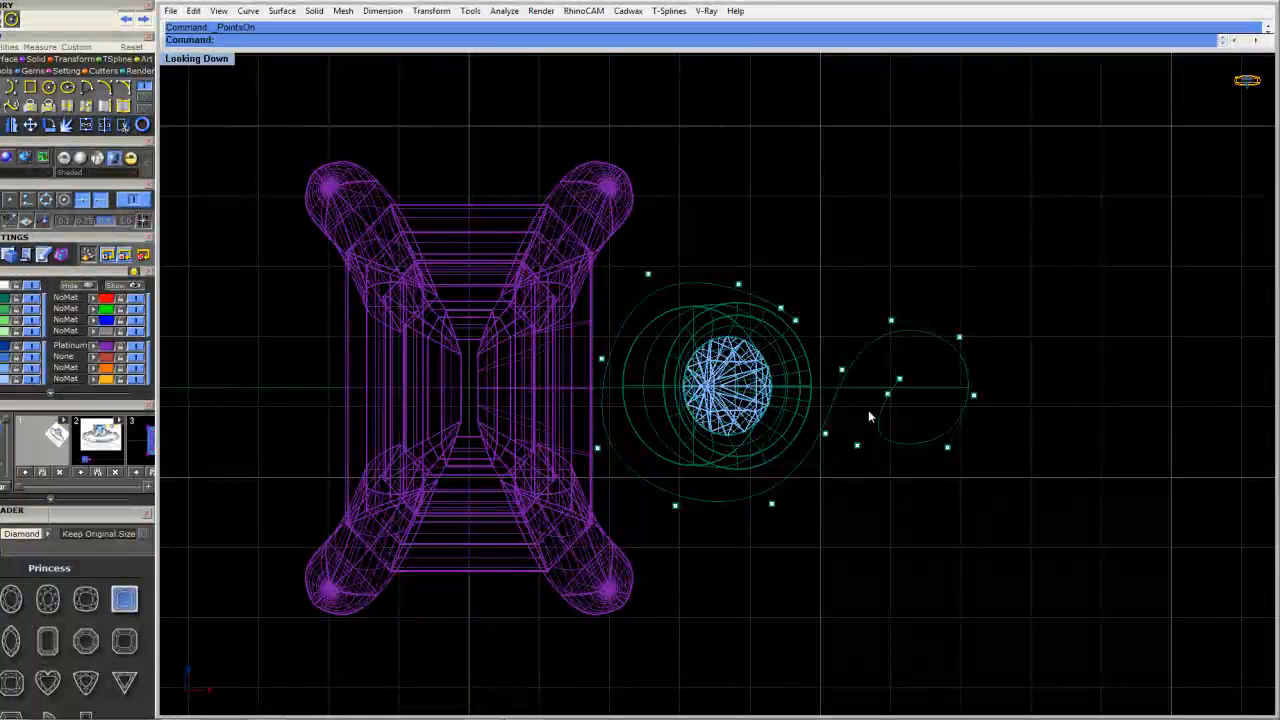
pyautogui.moveTo(888, 396); pyautogui.dragTo(916, 388)
pyautogui.scroll(8, 902, 418)
pyautogui.moveTo(799, 481); pyautogui.dragTo(850, 486)
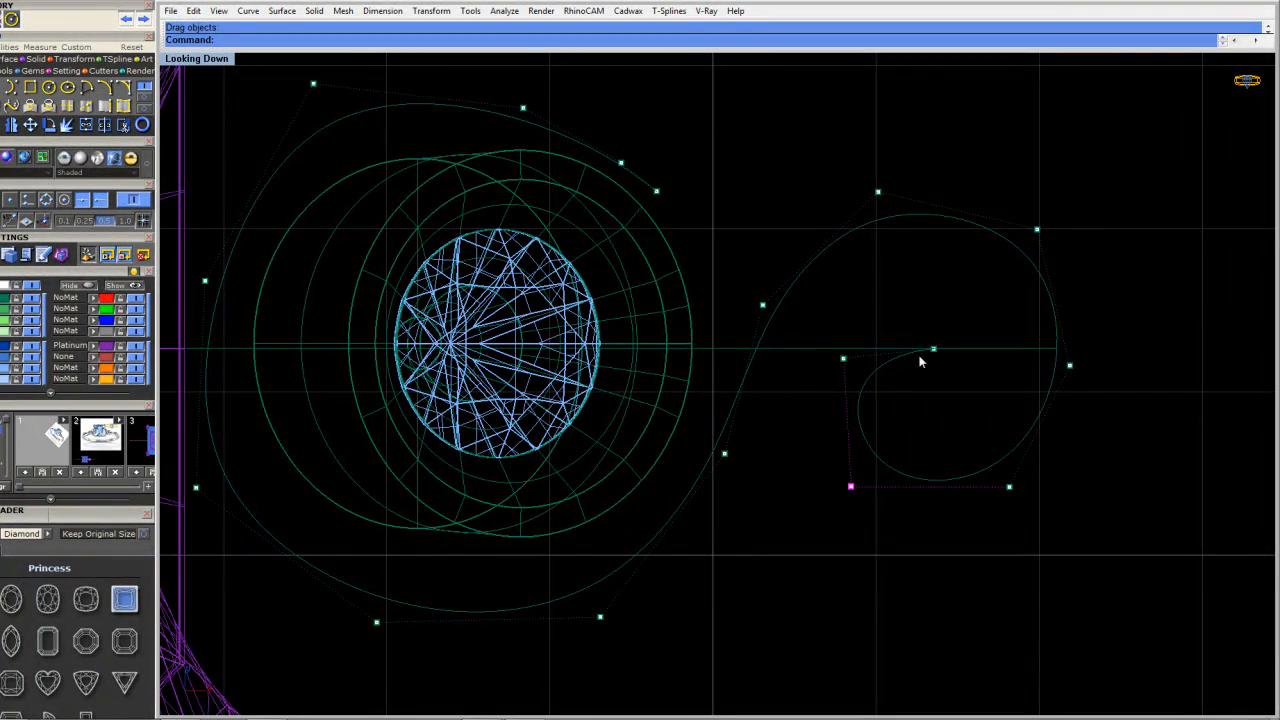
pyautogui.moveTo(843, 358); pyautogui.dragTo(834, 358)
pyautogui.moveTo(1037, 229); pyautogui.dragTo(1023, 233)
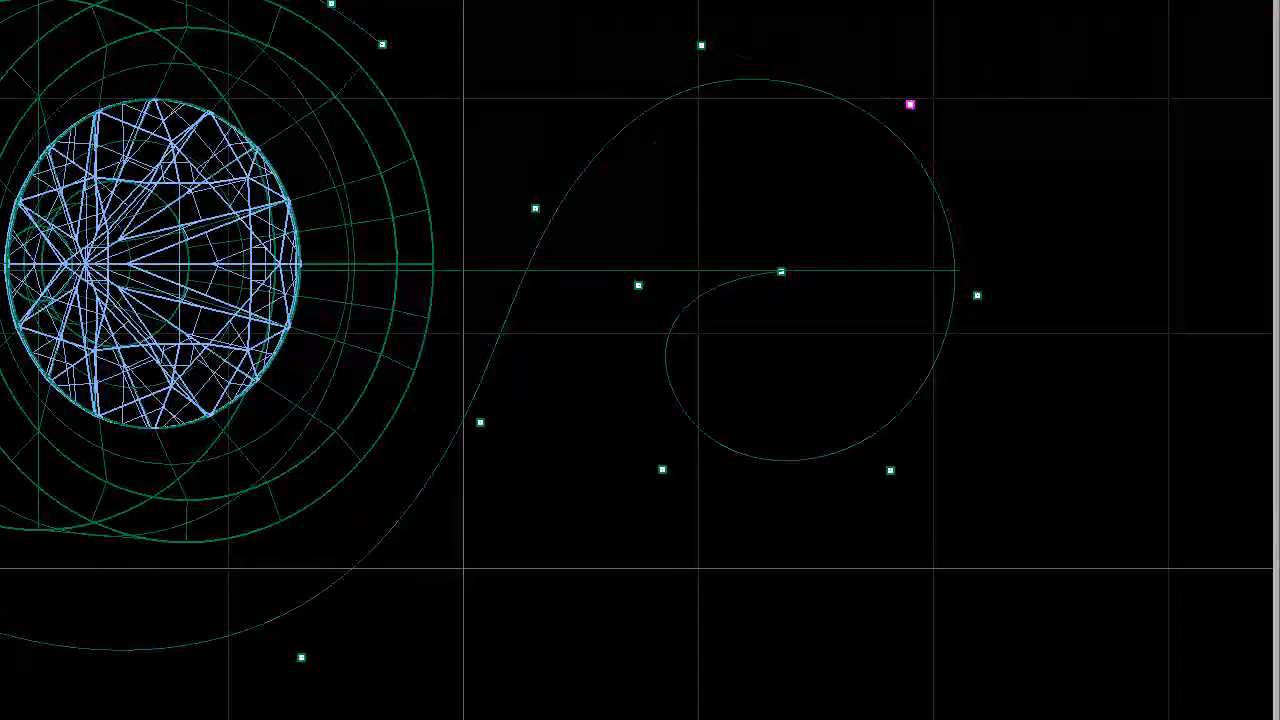
pyautogui.moveTo(977, 295); pyautogui.dragTo(965, 299)
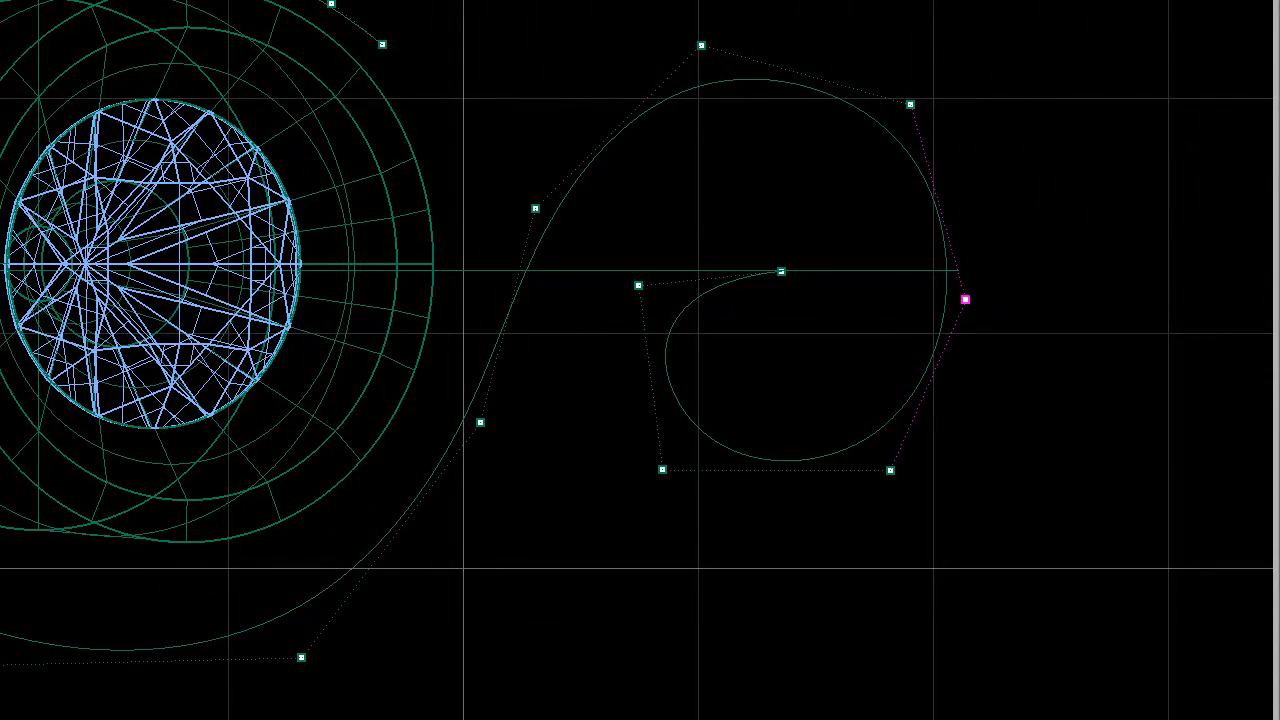
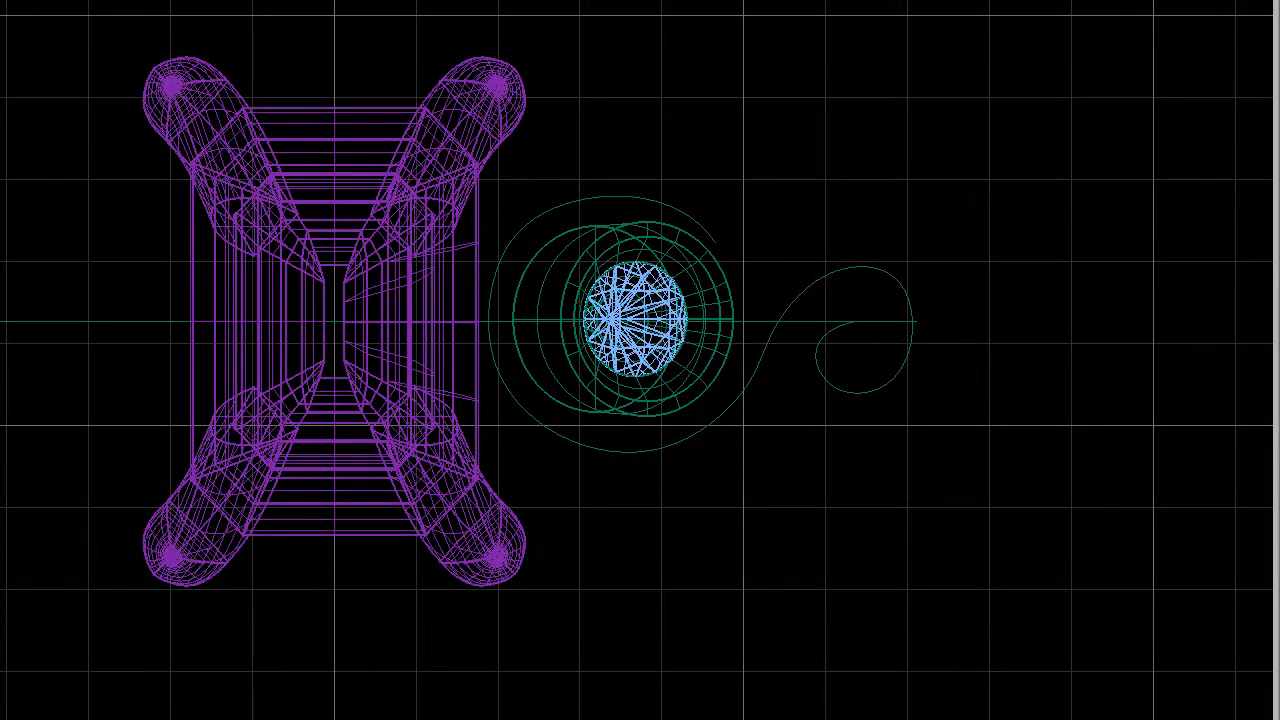
# Start the Pipe command on the scroll curve and set its end caps to Round
pyautogui.click(694, 438)
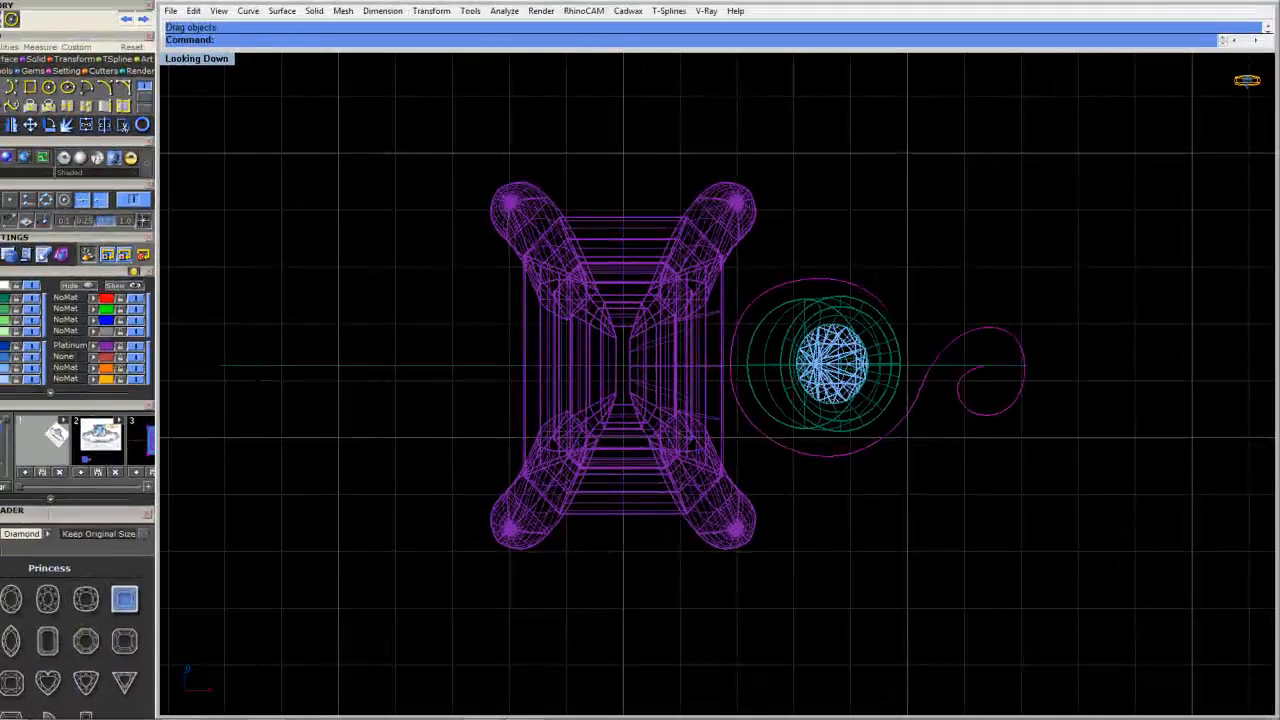
pyautogui.write('pipe')
pyautogui.press('Return')
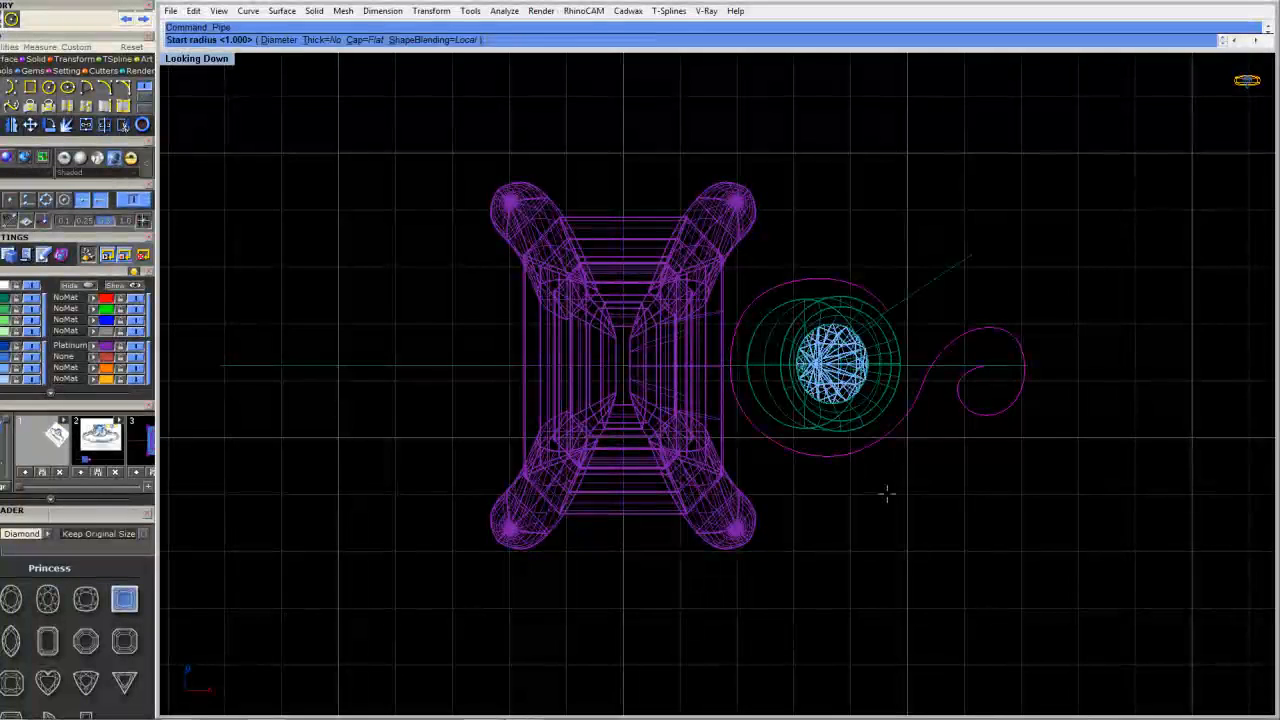
pyautogui.click(360, 40)
pyautogui.click(284, 40)
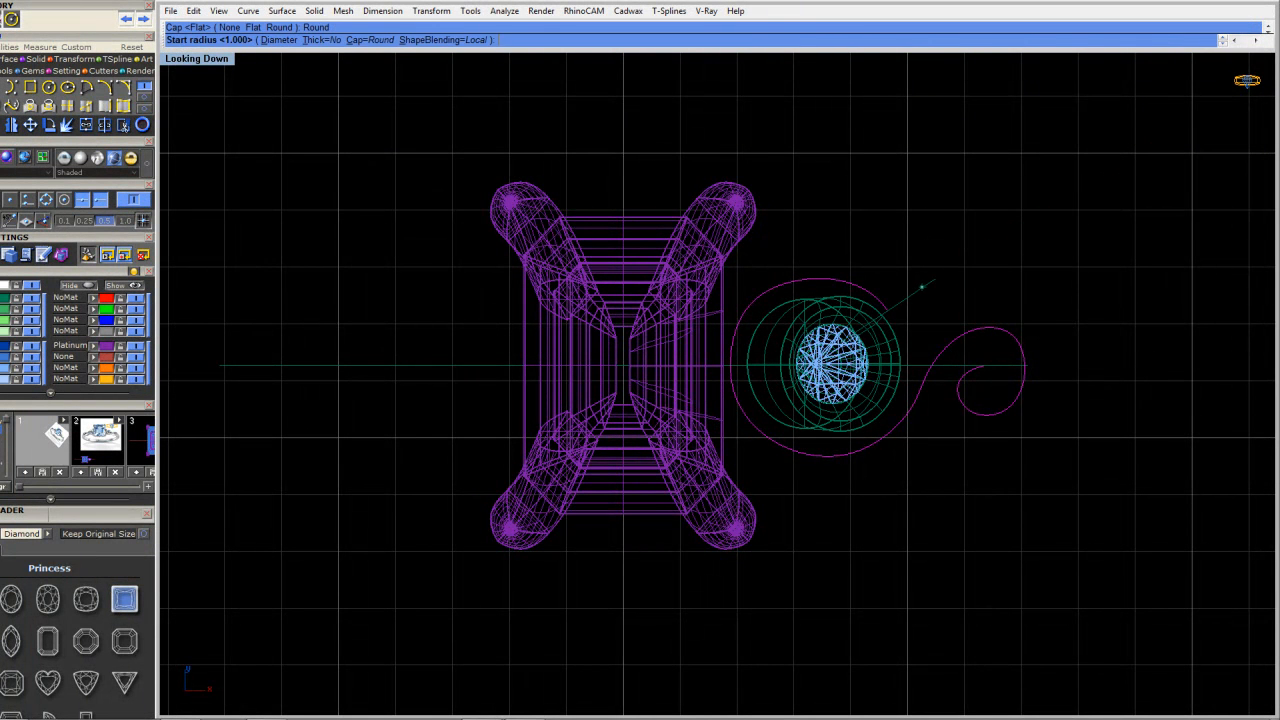
# Pipe the scroll curve with radii of about 0.177 at its start, 0.272 at its end, 0.262 on the small spiral and 0.369 below the bezel
pyautogui.scroll(6, 890, 294)
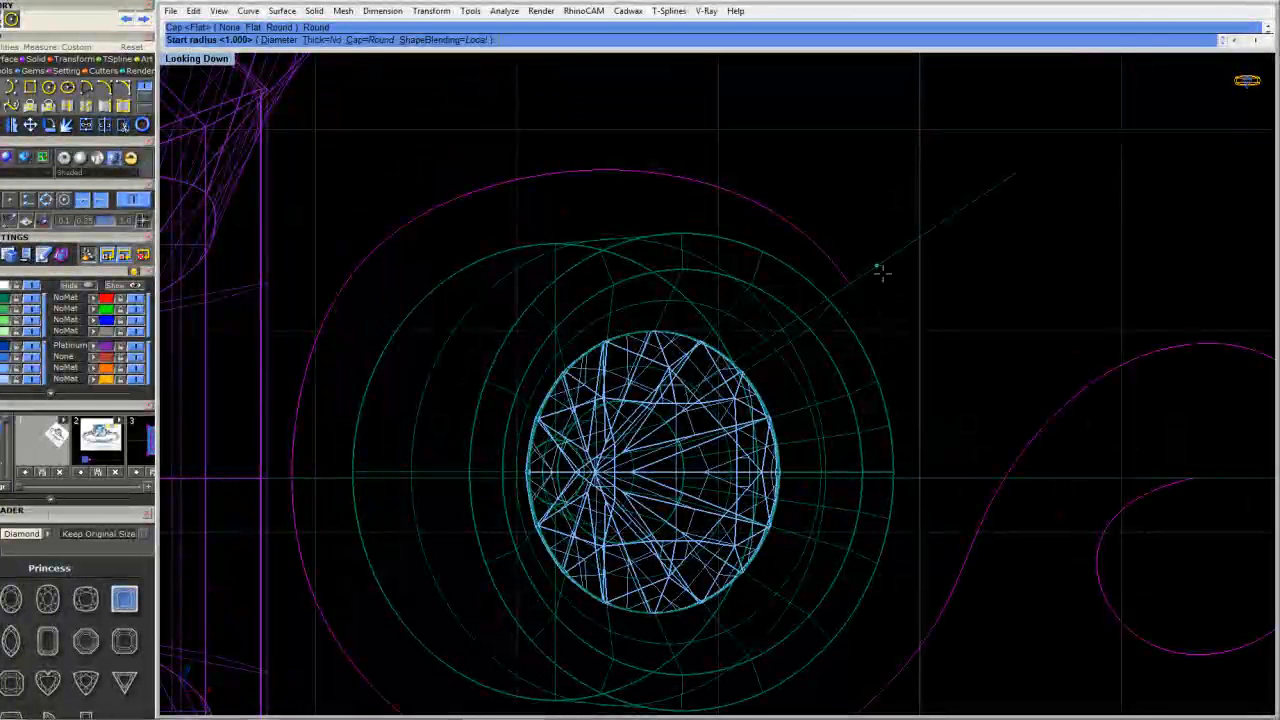
pyautogui.click(880, 266)
pyautogui.moveTo(1194, 486); pyautogui.dragTo(909, 408, button='right')
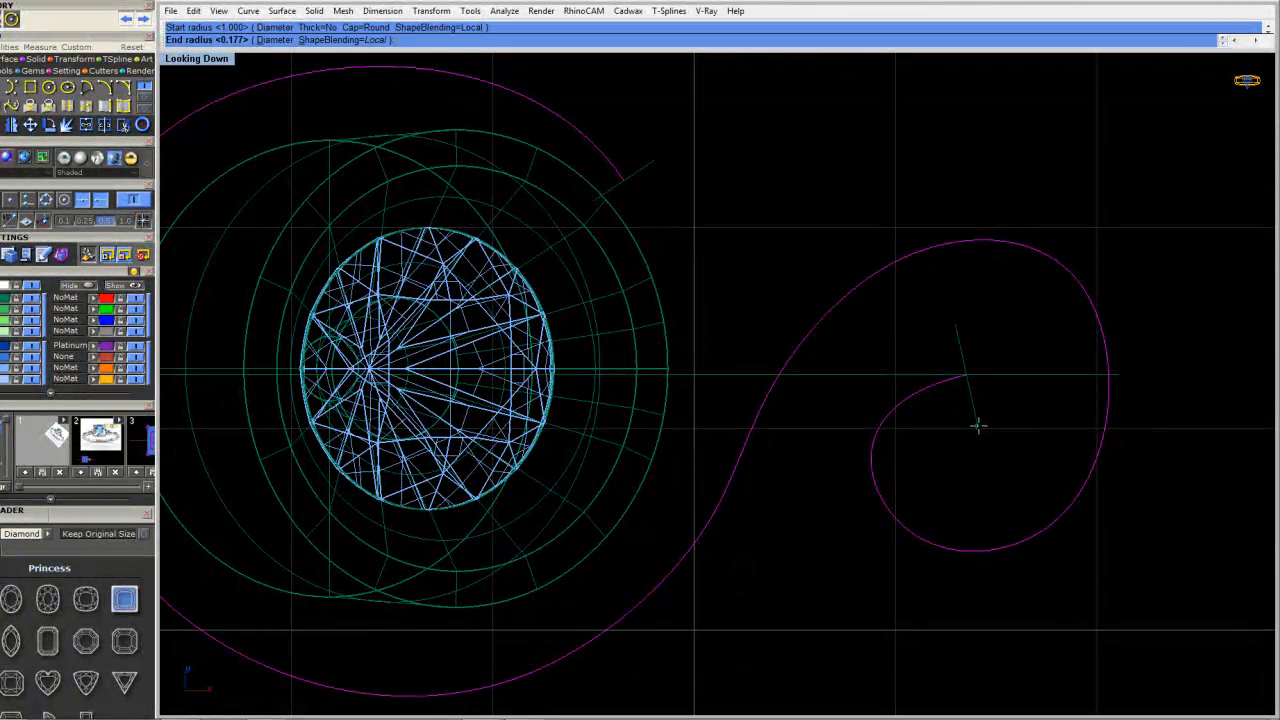
pyautogui.click(978, 428)
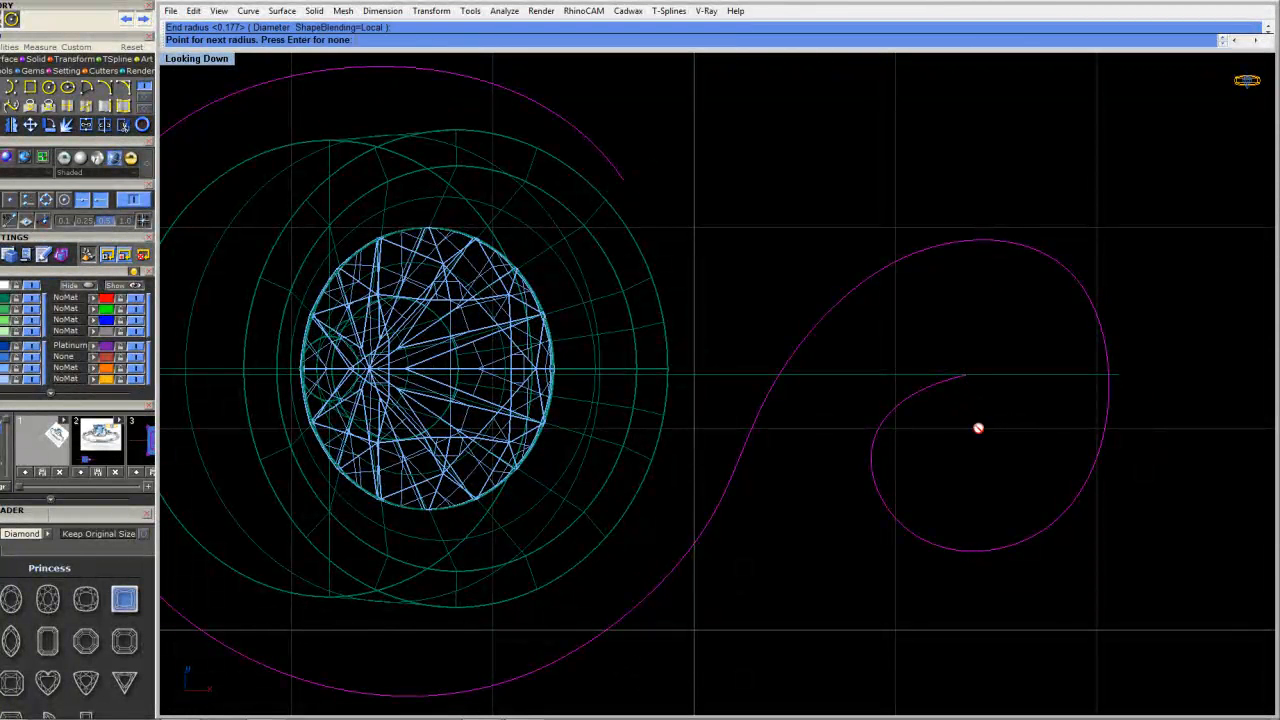
pyautogui.scroll(-2, 882, 328)
pyautogui.moveTo(745, 203); pyautogui.dragTo(820, 208, button='right')
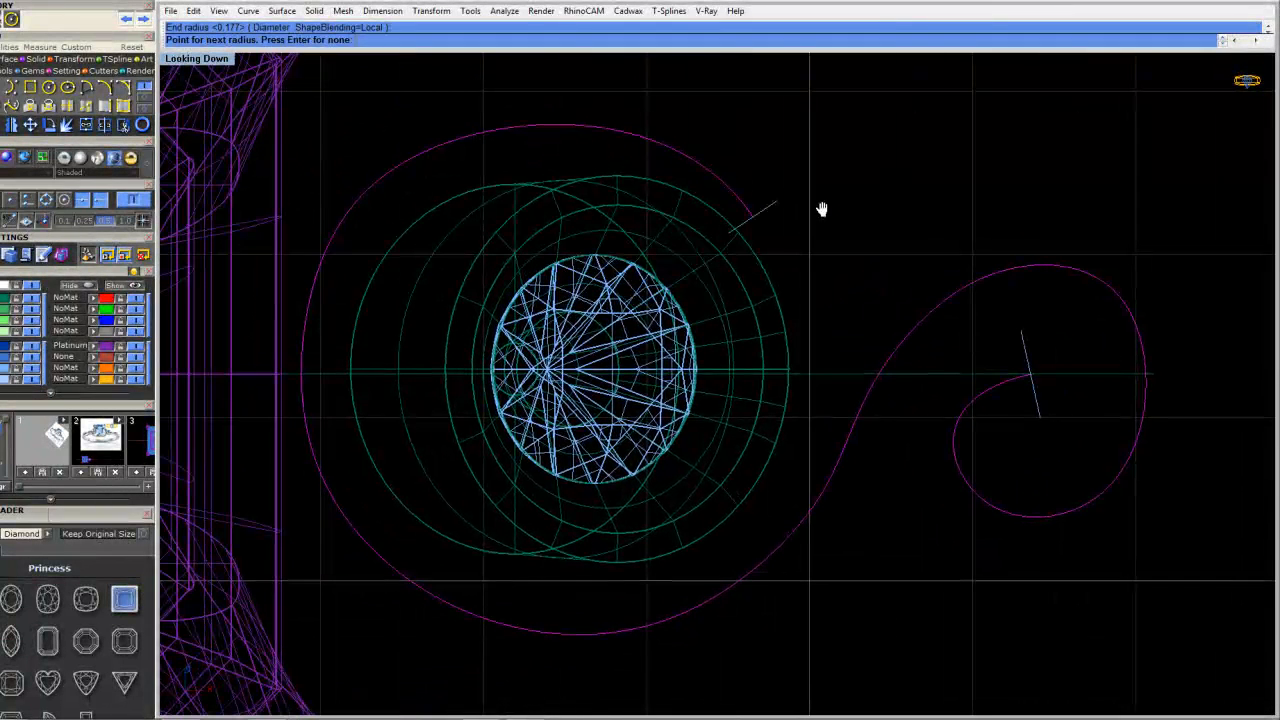
pyautogui.click(1064, 514)
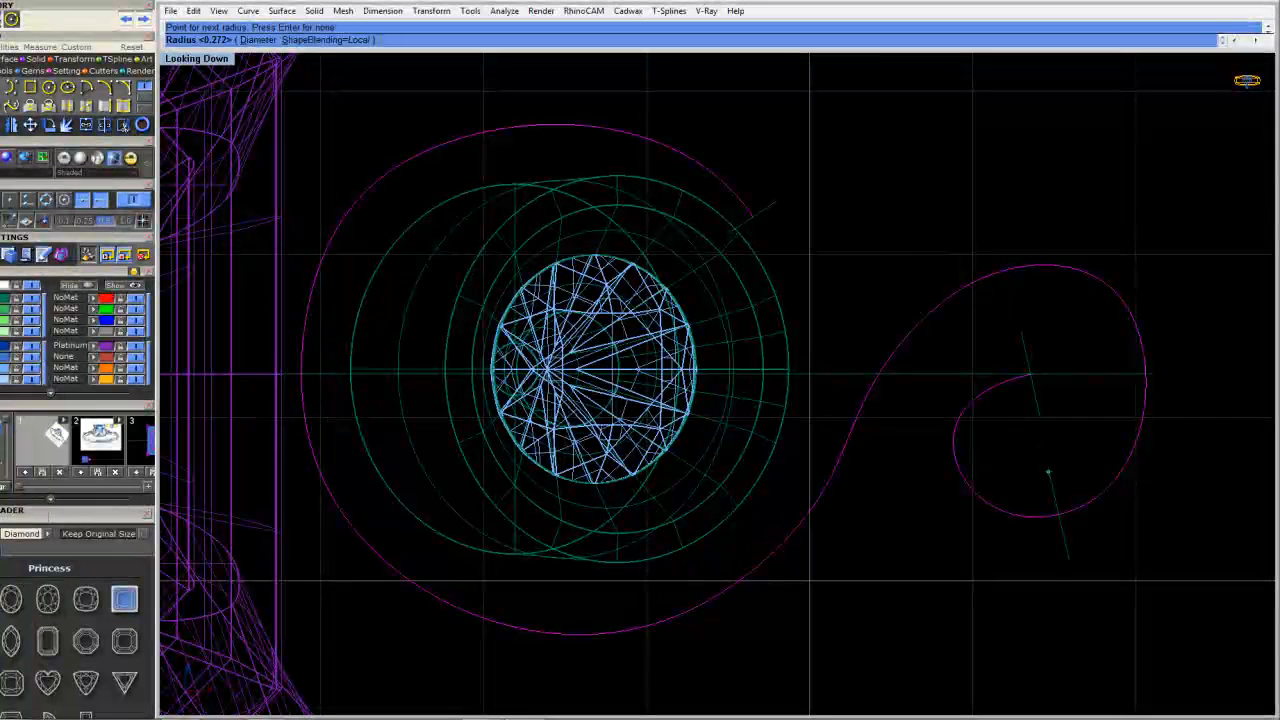
pyautogui.click(1043, 470)
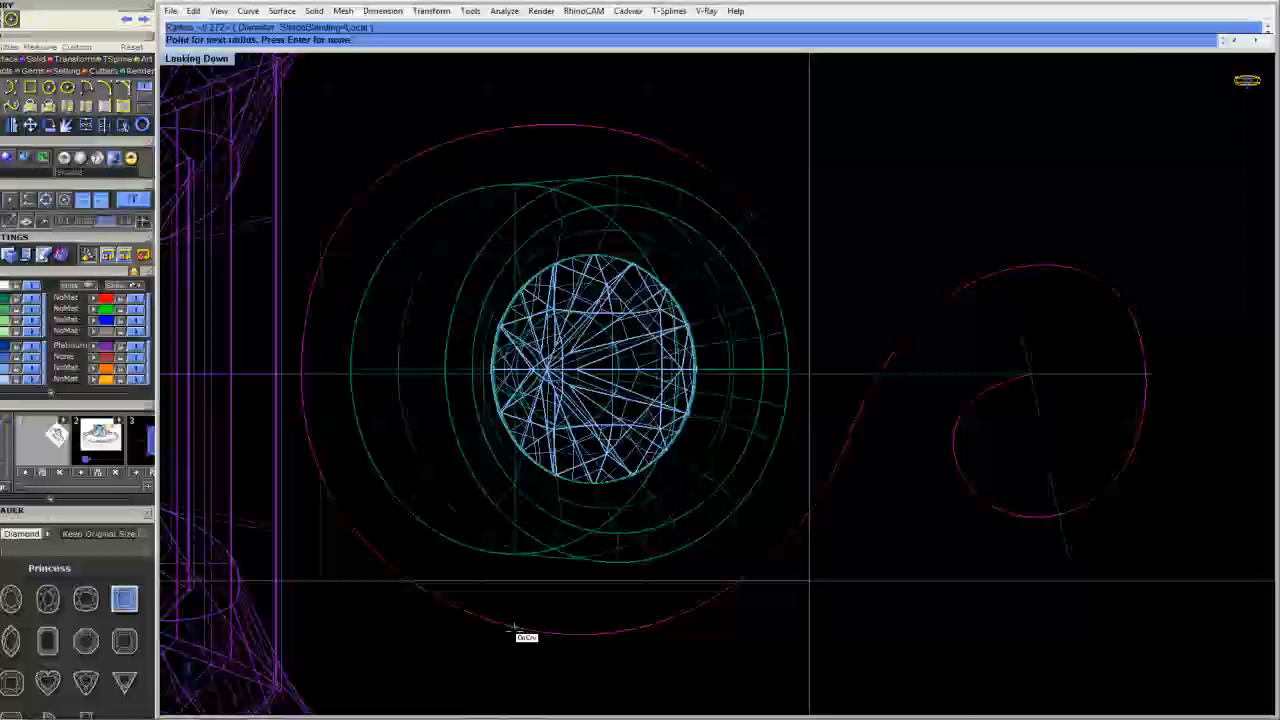
pyautogui.click(523, 634)
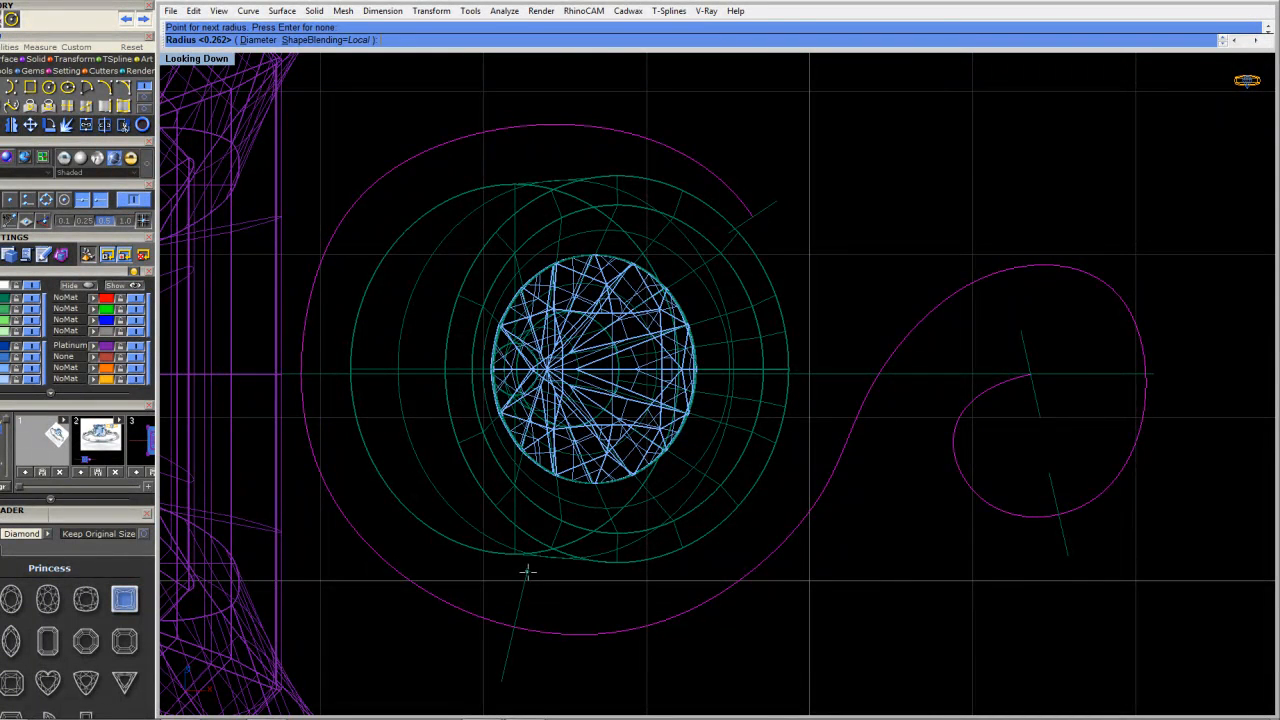
pyautogui.press('Return')
pyautogui.press('Return')
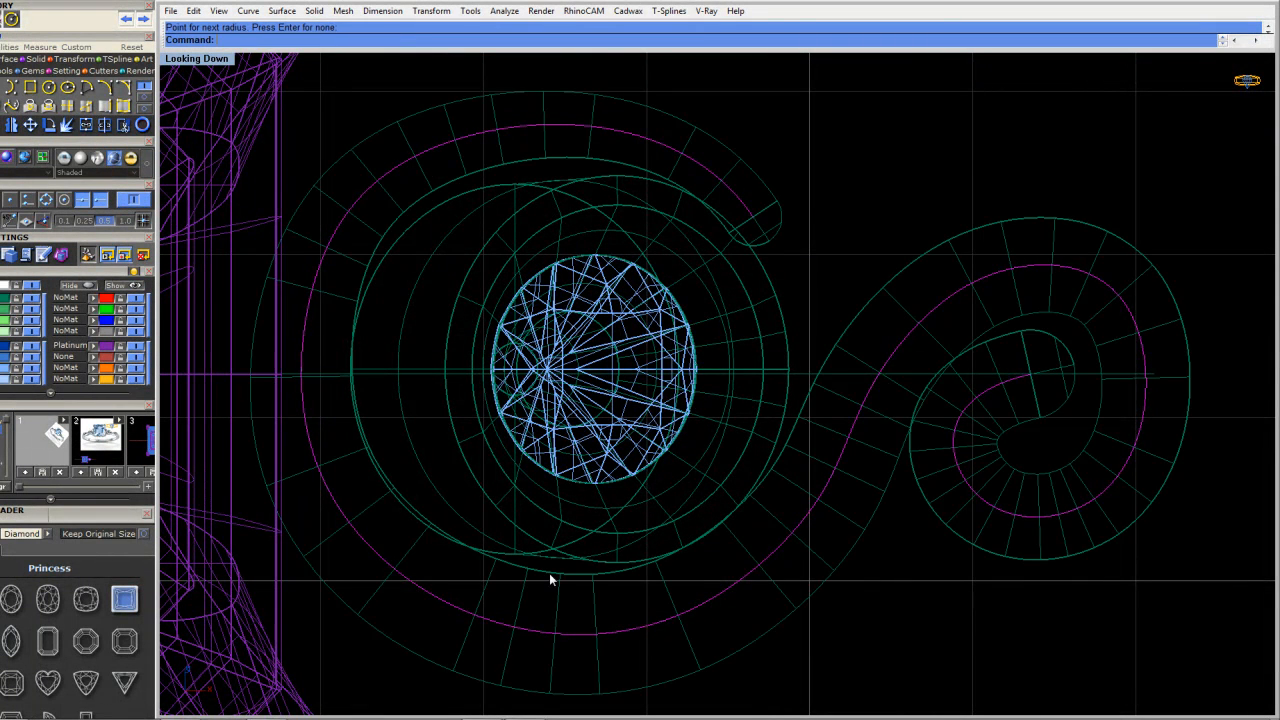
# Check the pipe's fit against the bezel and head, and delete the pipe while keeping the scroll curve
pyautogui.scroll(-5, 664, 484)
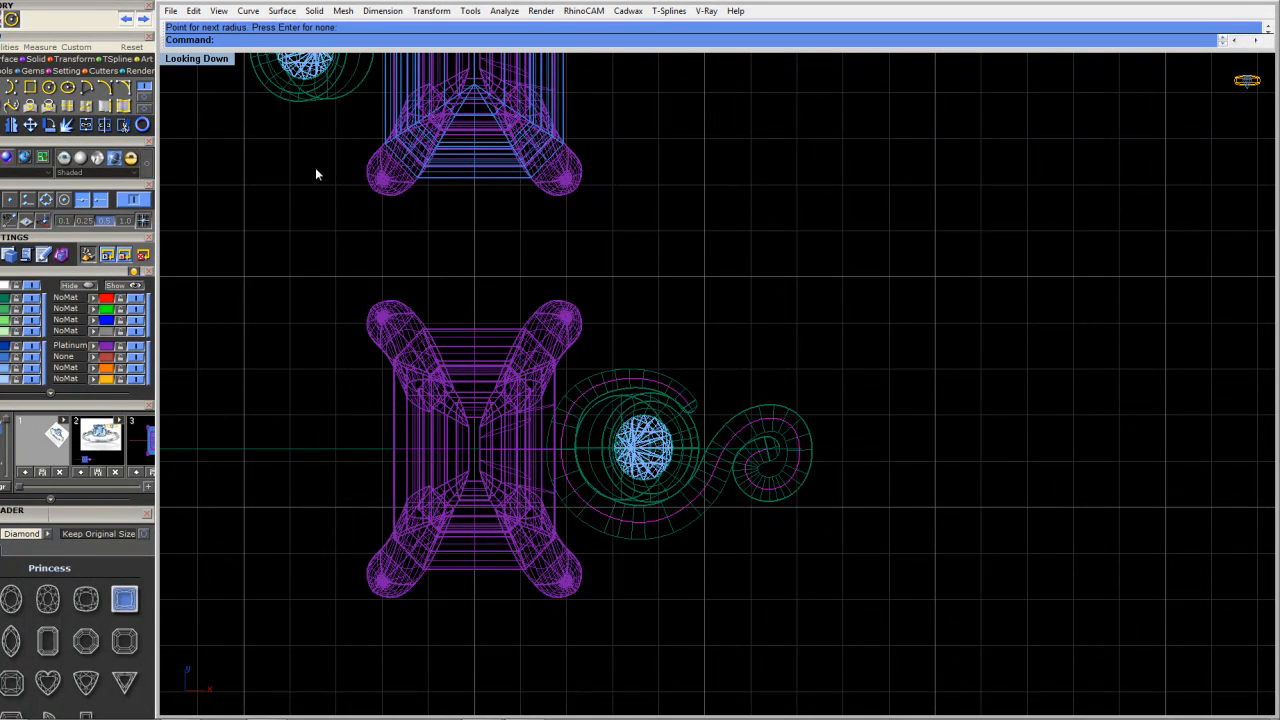
pyautogui.scroll(5, 589, 429)
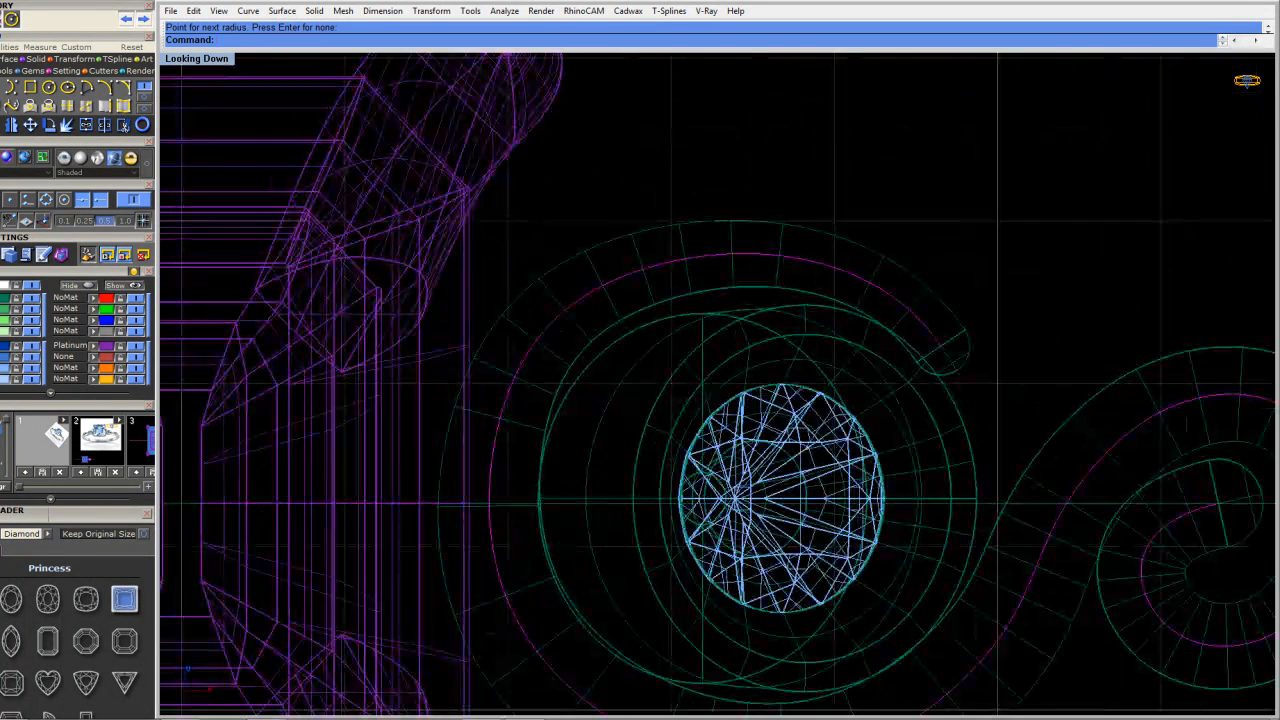
pyautogui.scroll(-3, 617, 429)
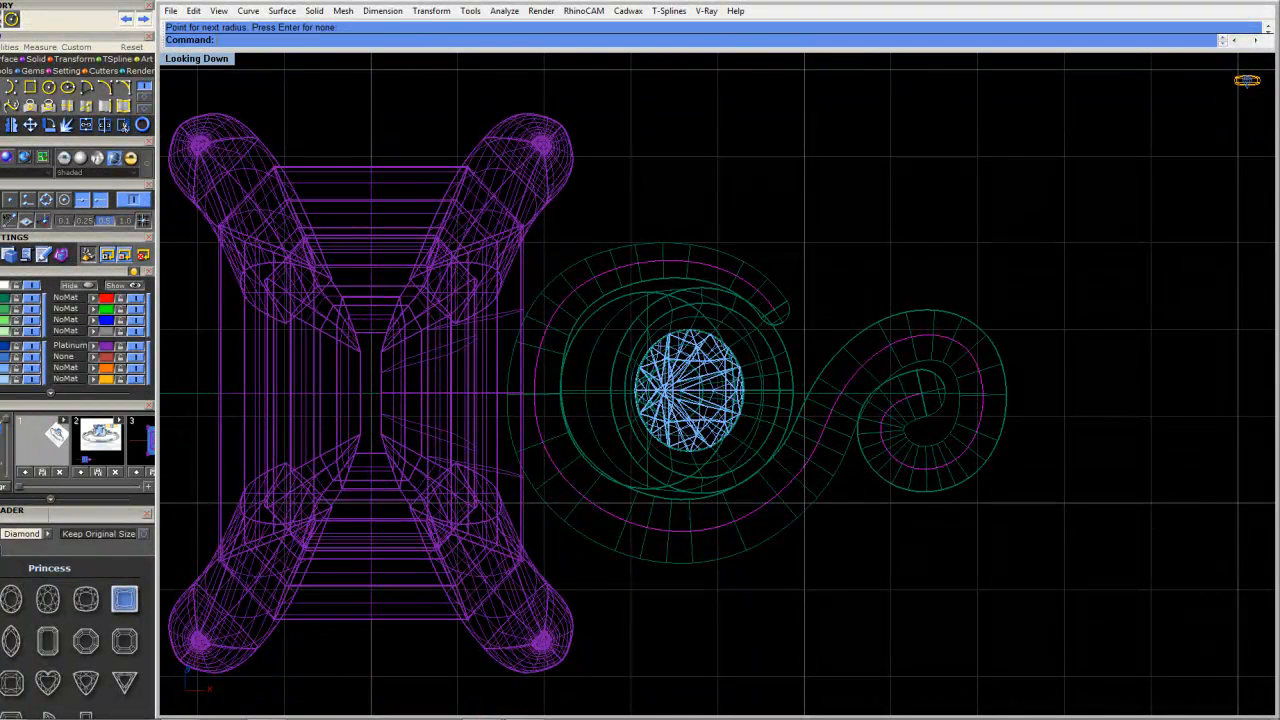
pyautogui.press('Return')
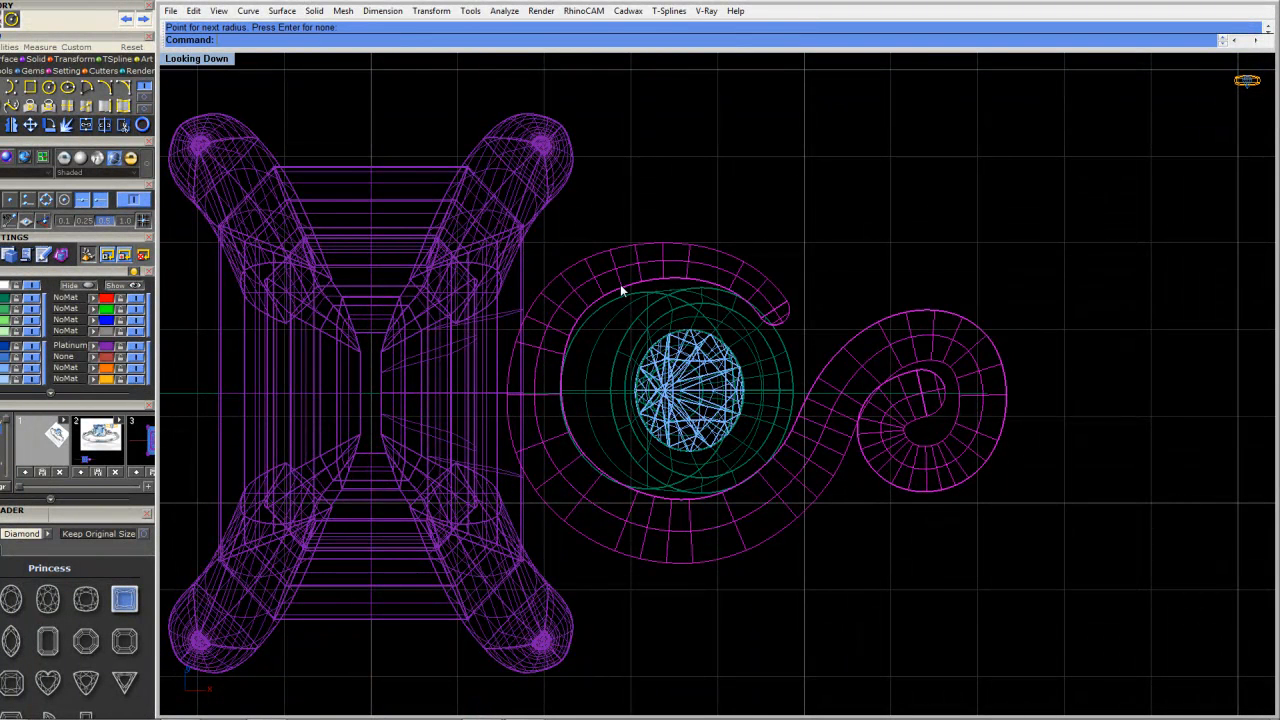
pyautogui.click(620, 284)
pyautogui.press('Delete')
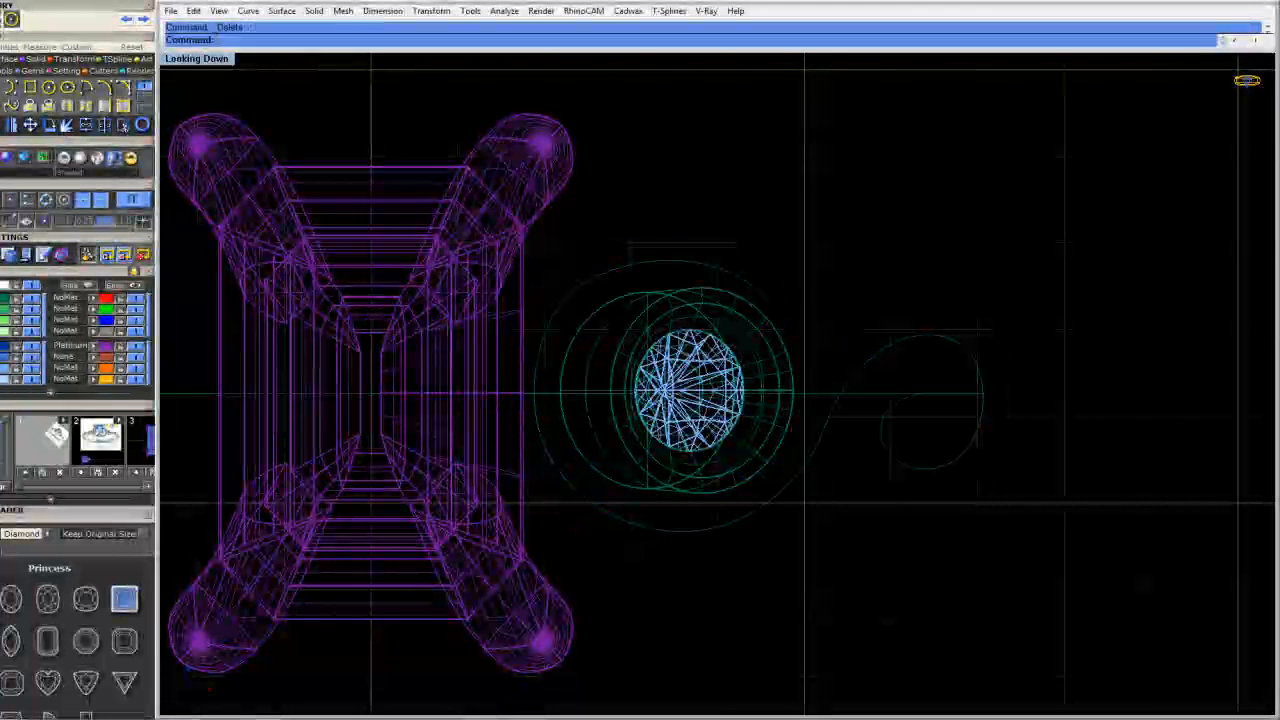
# Pipe the scroll curve with round caps, using a radius of about 0.271 at its start and 0.276 at its end
pyautogui.write('Pipe')
pyautogui.press('Return')
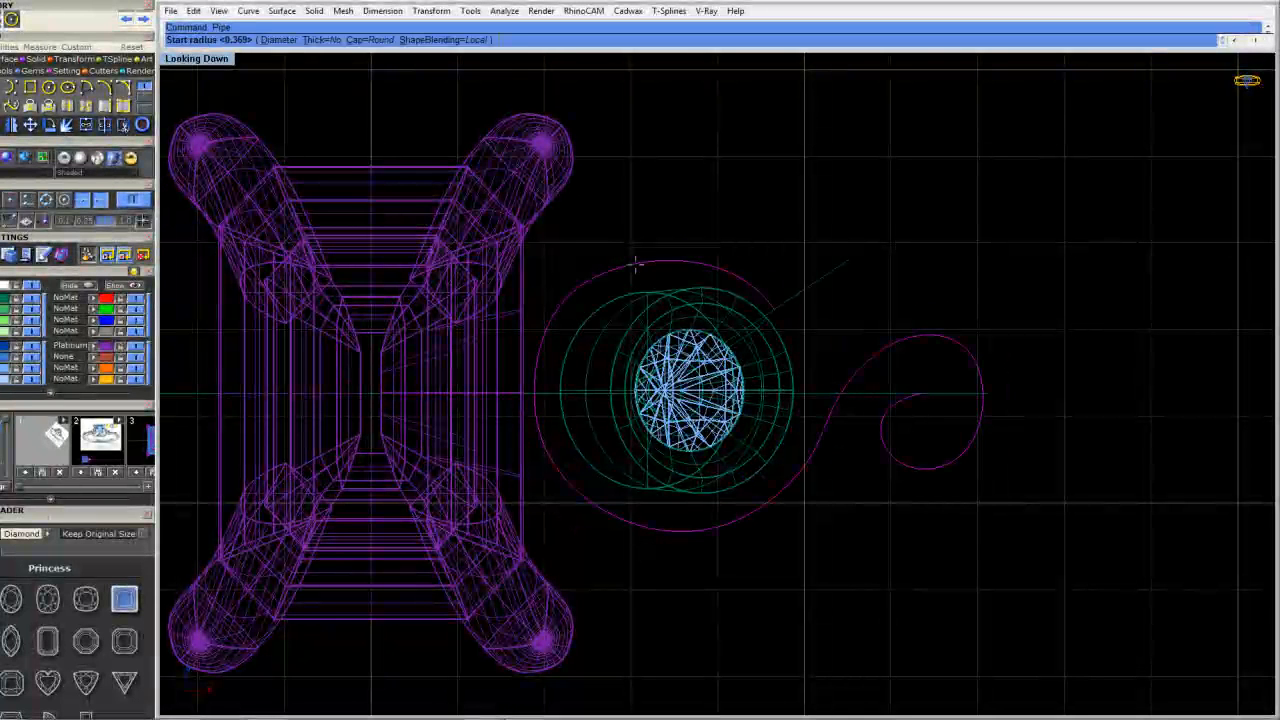
pyautogui.scroll(4, 772, 310)
pyautogui.scroll(3, 760, 322)
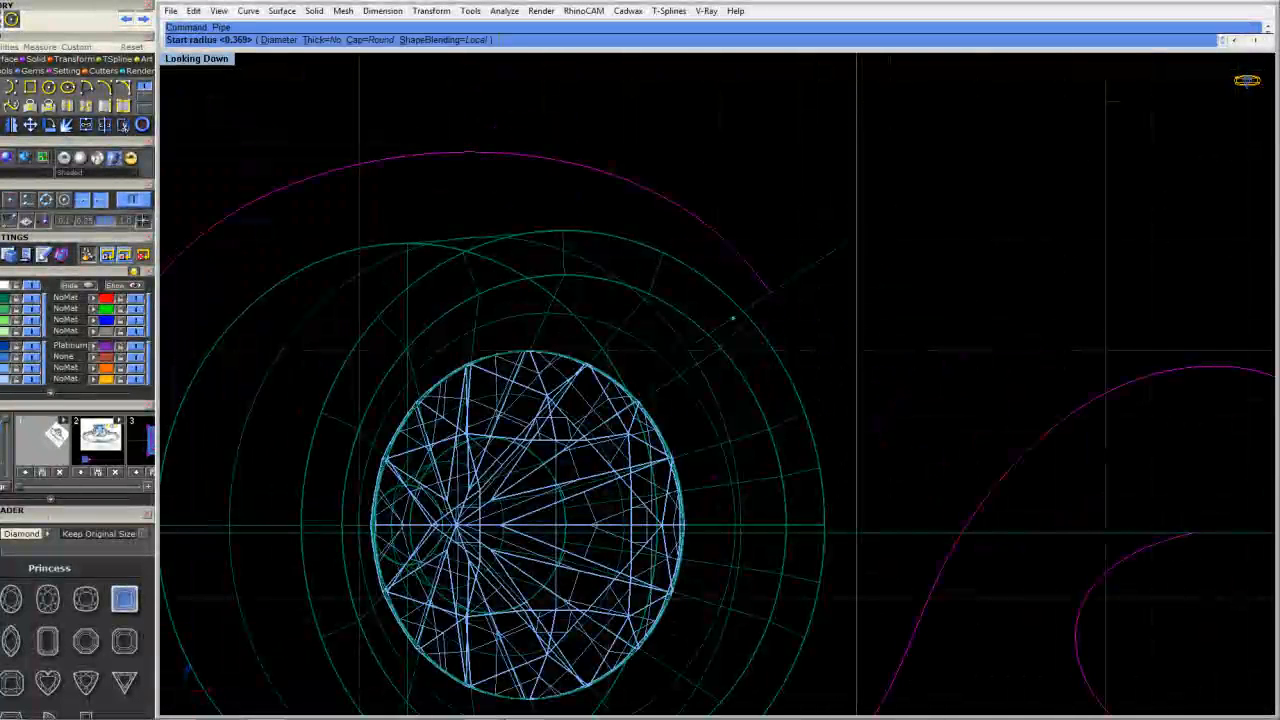
pyautogui.click(708, 322)
pyautogui.scroll(-2, 709, 318)
pyautogui.scroll(-4, 708, 318)
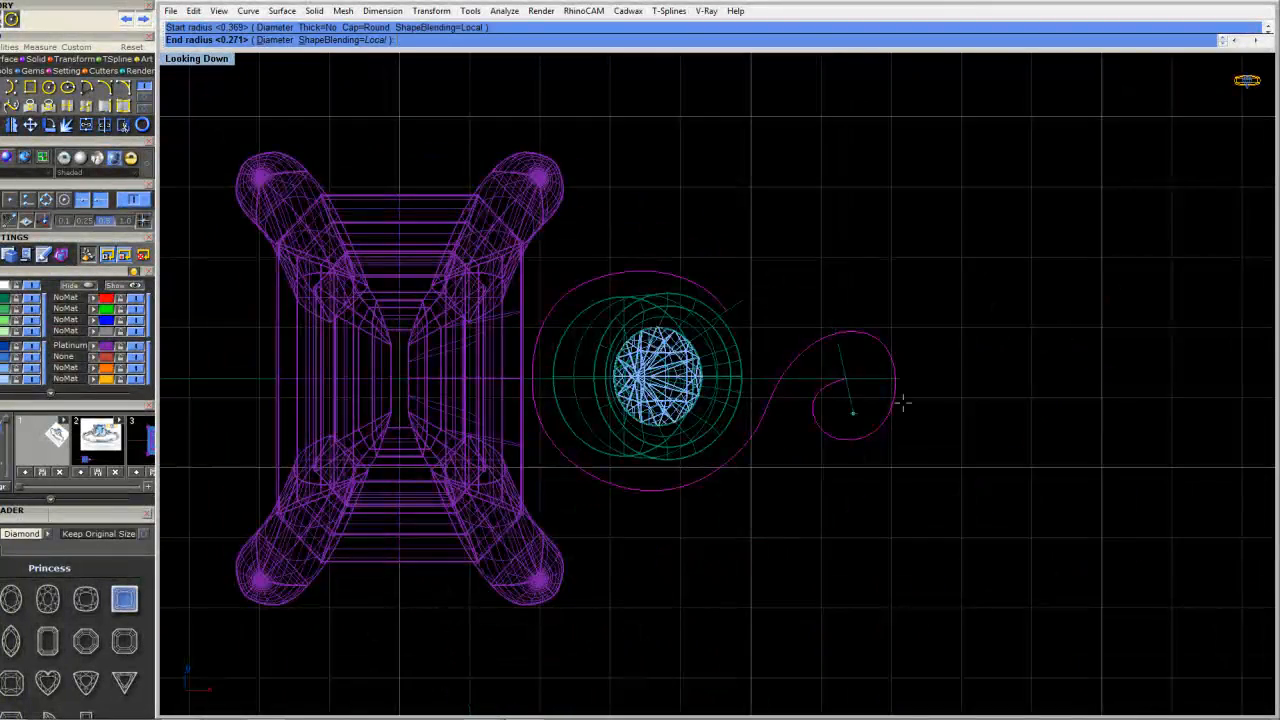
pyautogui.scroll(5, 903, 400)
pyautogui.click(821, 391)
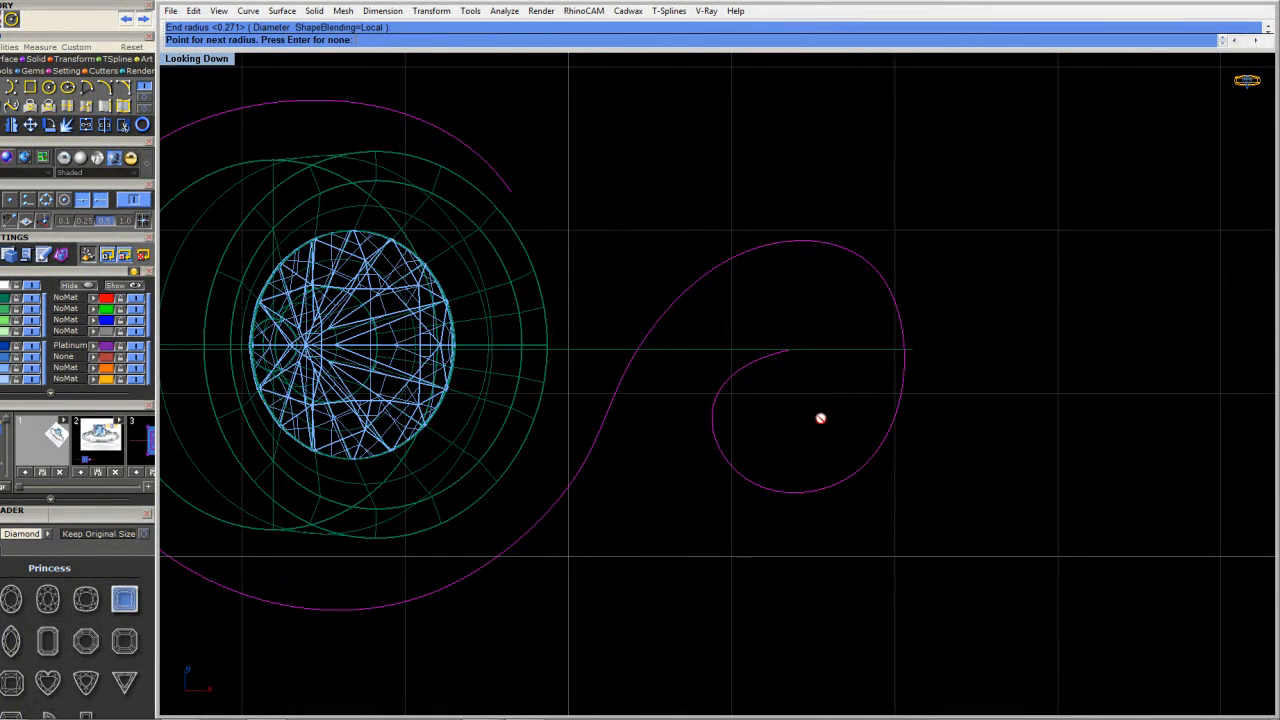
pyautogui.scroll(-3, 818, 410)
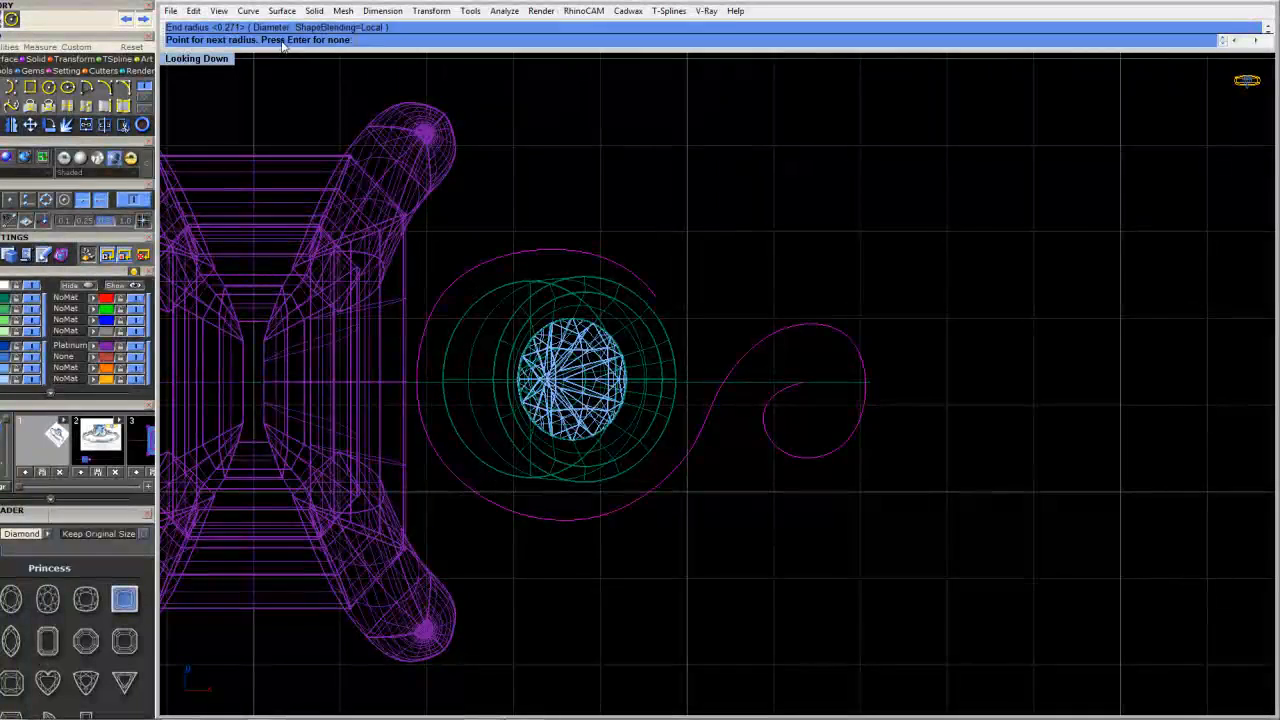
pyautogui.scroll(3, 810, 436)
pyautogui.click(810, 436)
pyautogui.click(792, 391)
pyautogui.press('Left')
pyautogui.press('Left')
pyautogui.press('Left')
pyautogui.press('Return')
# Shade the Looking Down view to check the pipe around the small spiral, and delete the pipe while keeping its curve
pyautogui.scroll(-2, 824, 571)
pyautogui.scroll(-3, 824, 571)
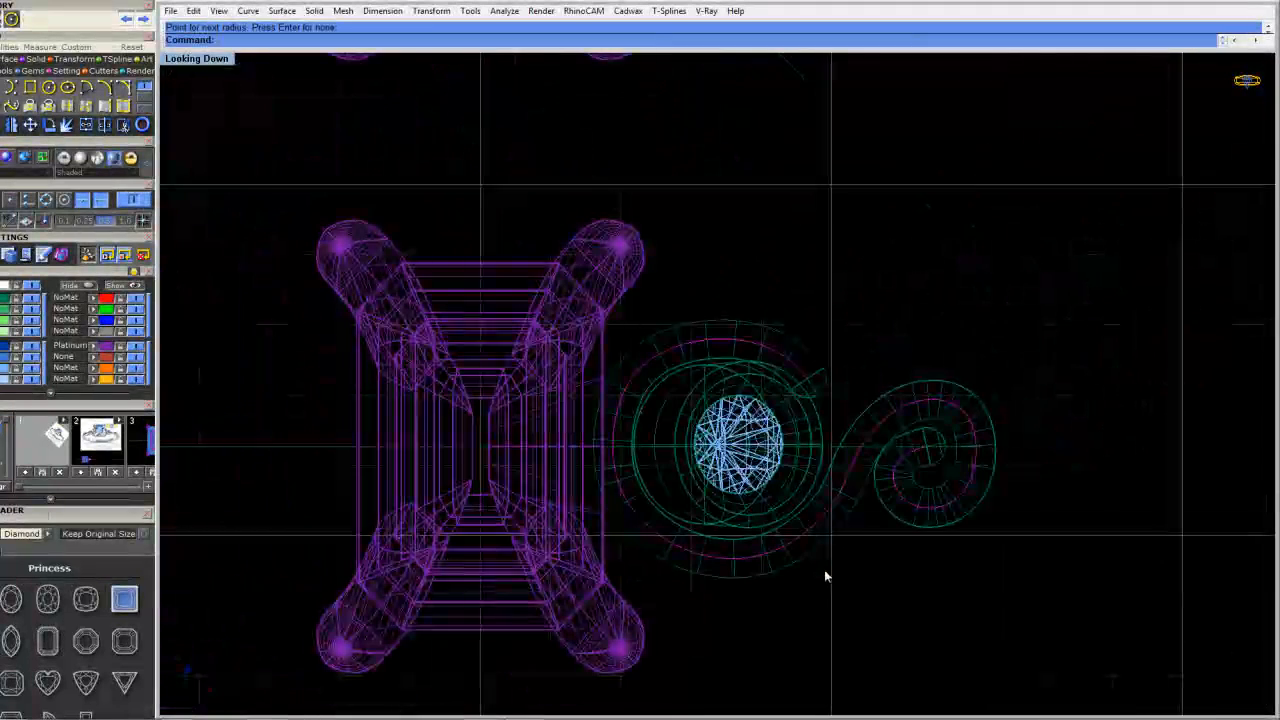
pyautogui.click(201, 59)
pyautogui.click(209, 113)
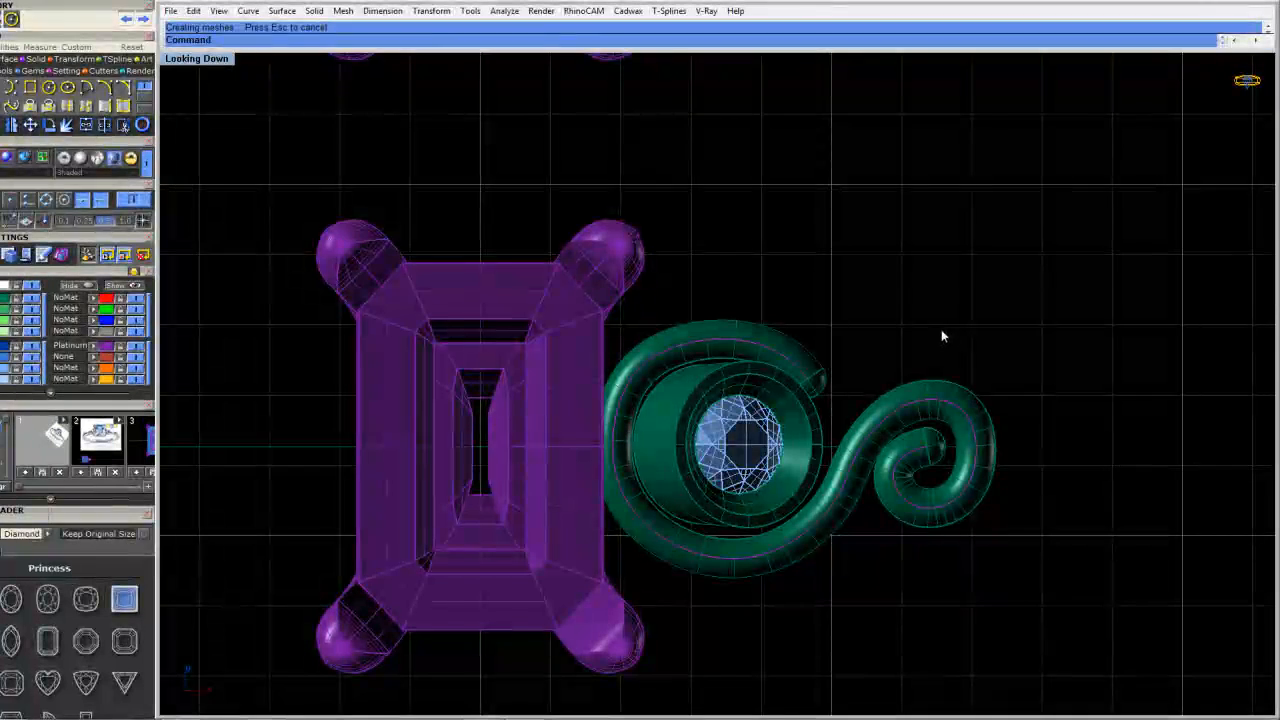
pyautogui.scroll(1, 944, 432)
pyautogui.scroll(5, 944, 432)
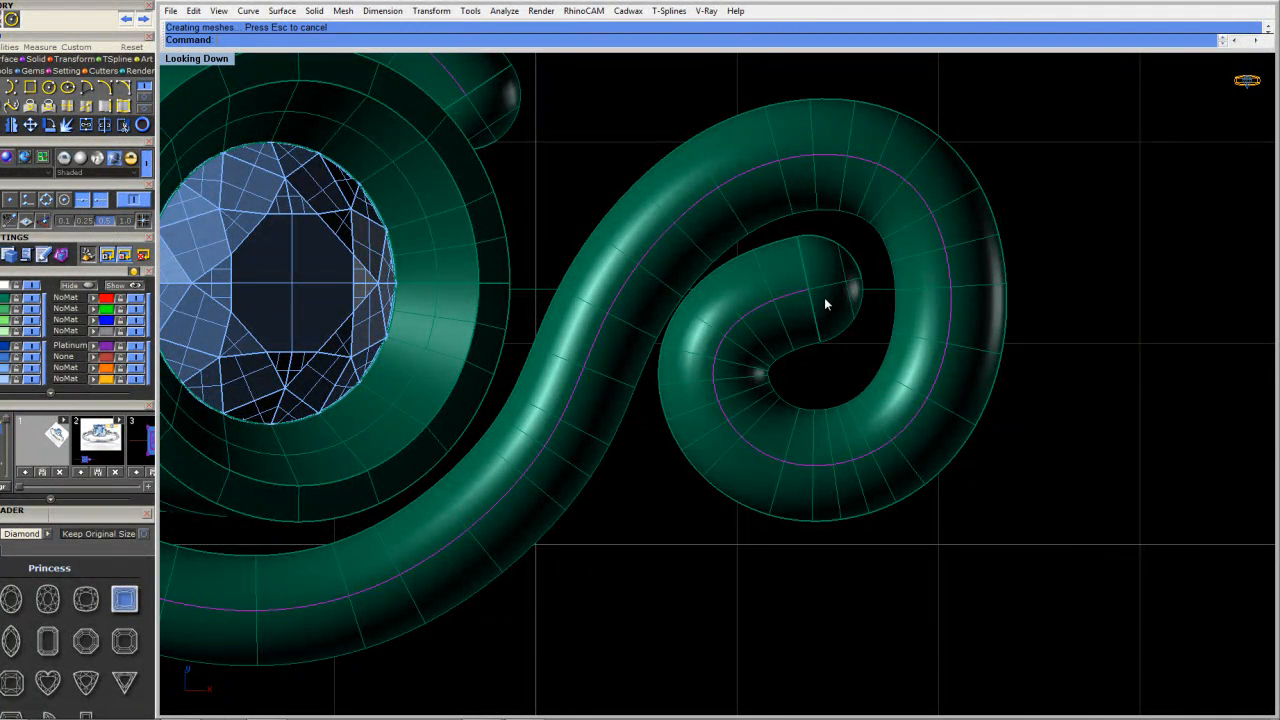
pyautogui.click(829, 311)
pyautogui.press('Delete')
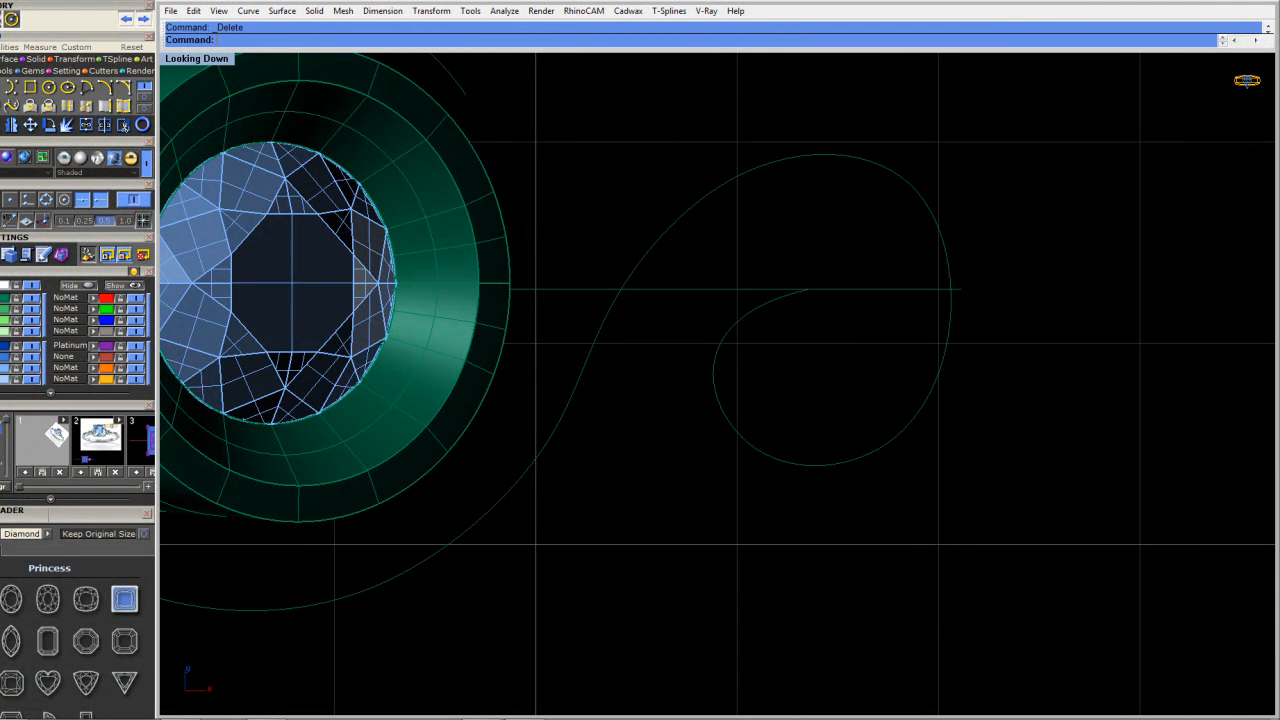
# Pipe the scroll curve again with round caps, using a radius of about 0.345 at its start and no intermediate radii
pyautogui.click(777, 311)
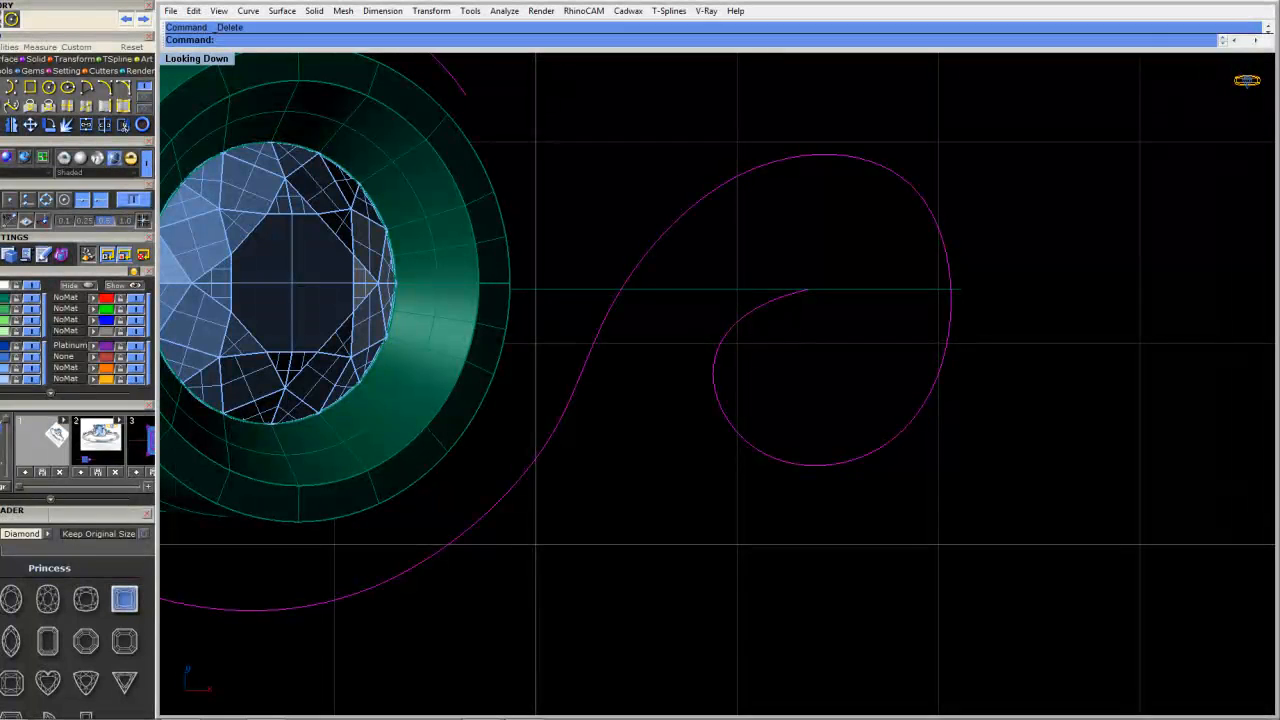
pyautogui.write('pipe')
pyautogui.press('Return')
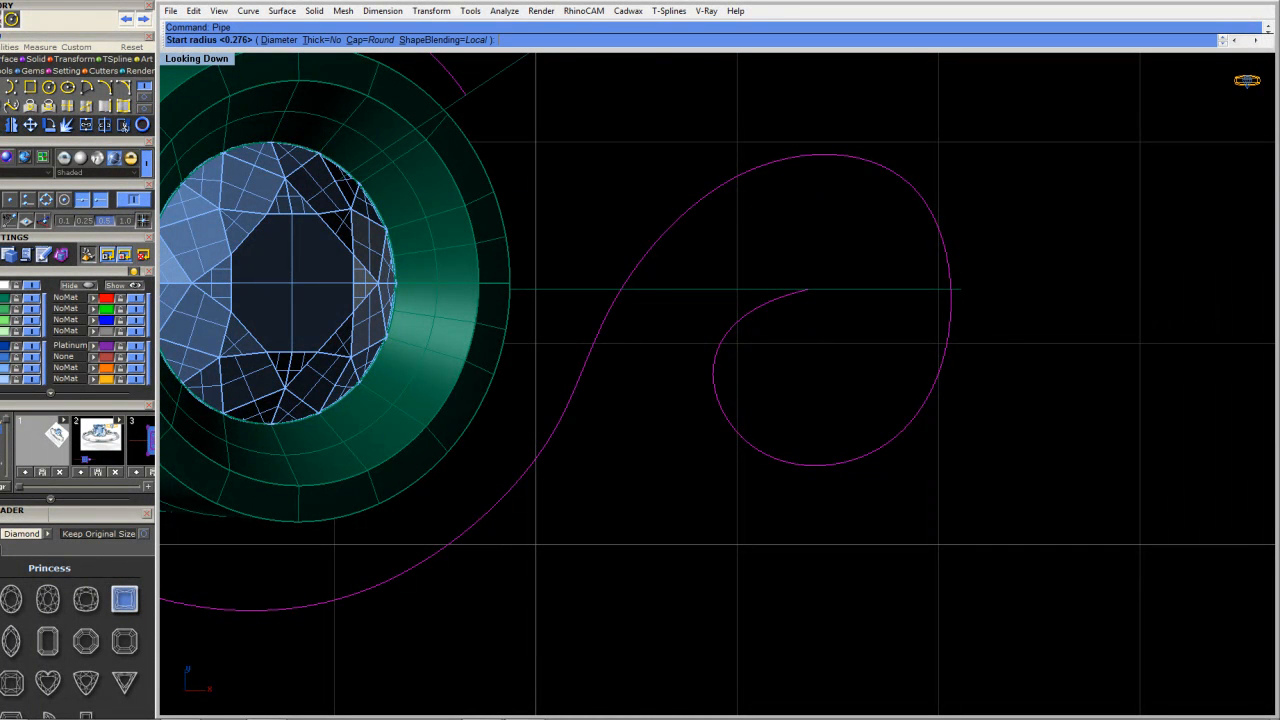
pyautogui.scroll(-4, 620, 189)
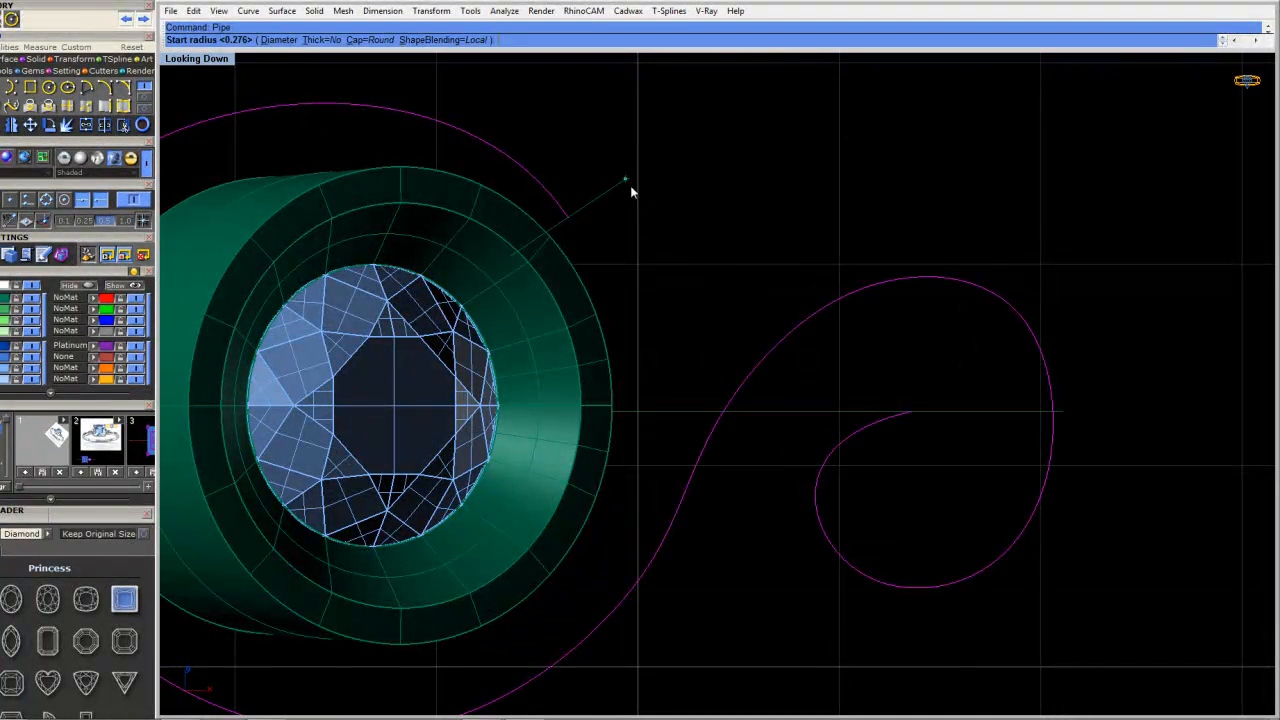
pyautogui.click(630, 186)
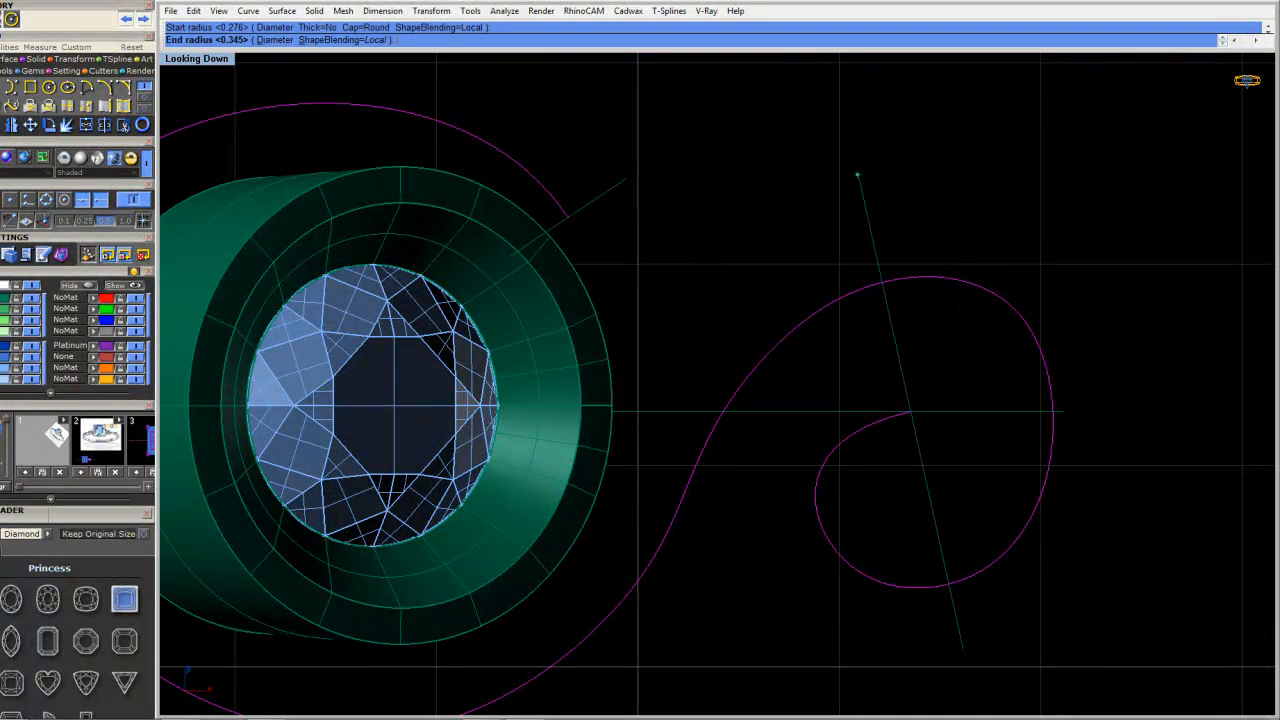
pyautogui.click(869, 341)
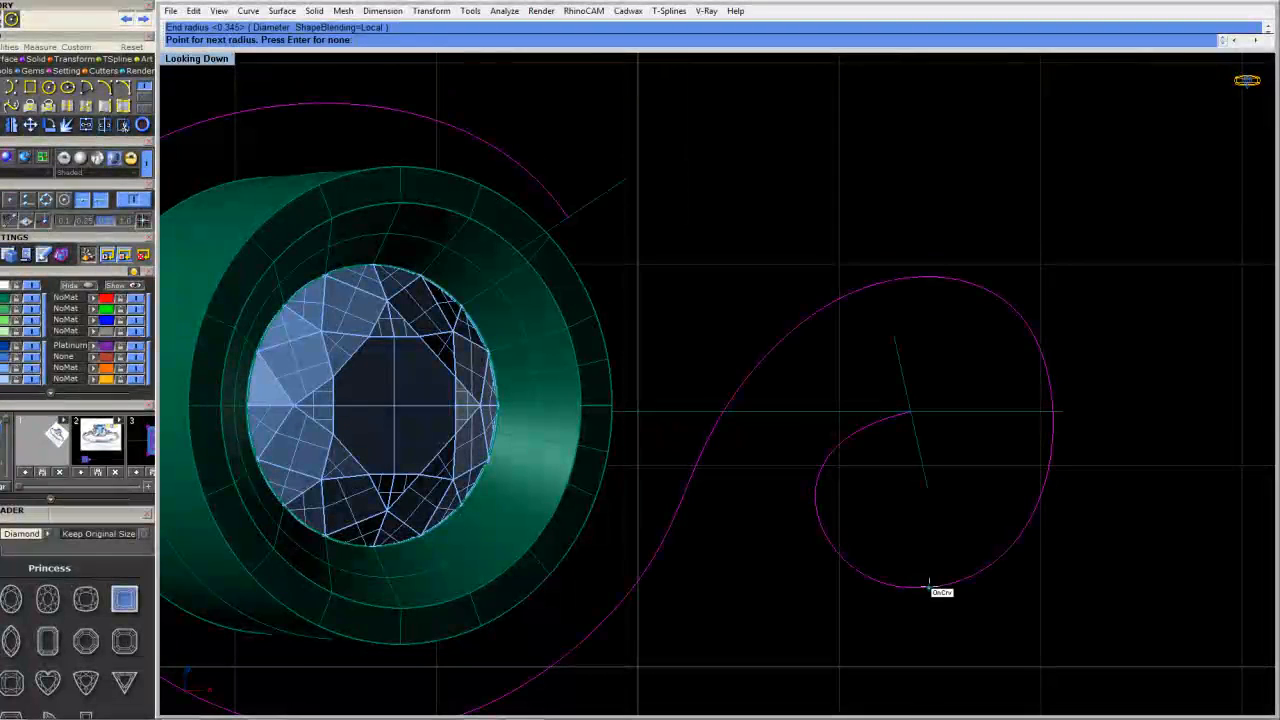
pyautogui.press('Return')
pyautogui.scroll(-5, 924, 530)
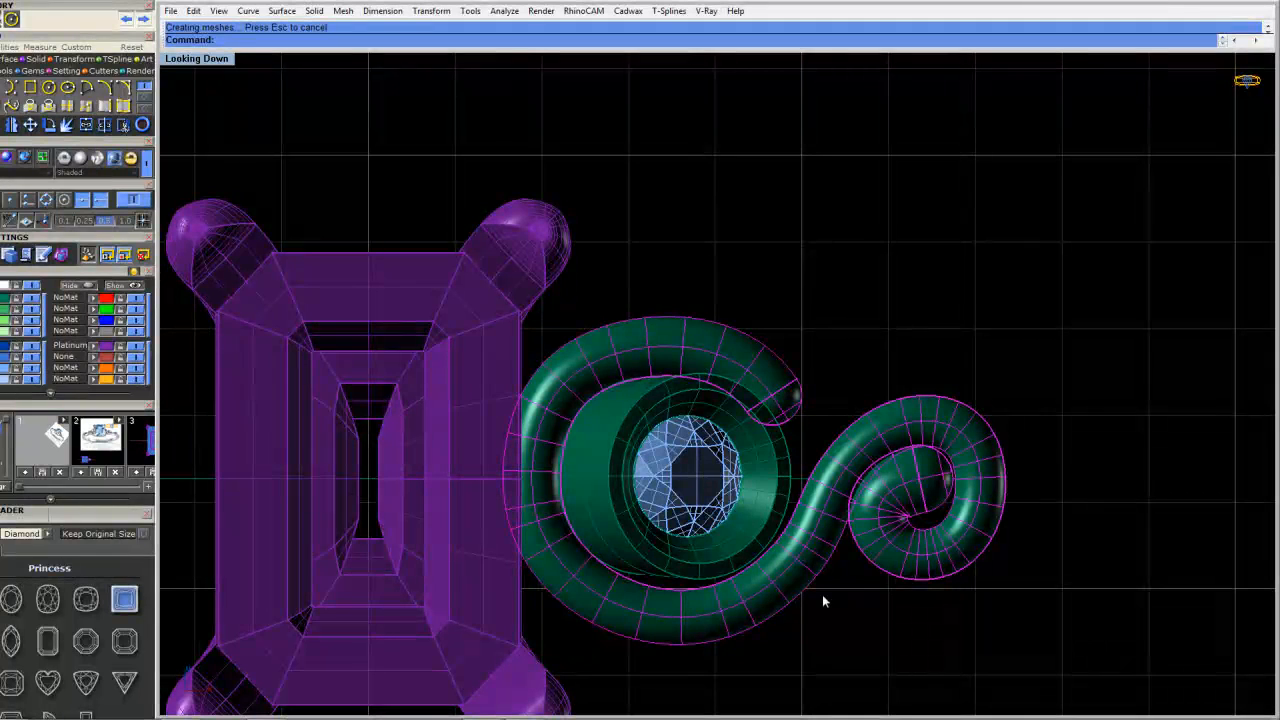
pyautogui.write('Scale2D')
pyautogui.press('Return')
pyautogui.write('0')
pyautogui.press('Return')
pyautogui.press('Escape')
# Squash the piped scroll slightly across its width with Scale1D, using an origin on the head's horizontal centre line
pyautogui.write('Scale1D')
pyautogui.press('Return')
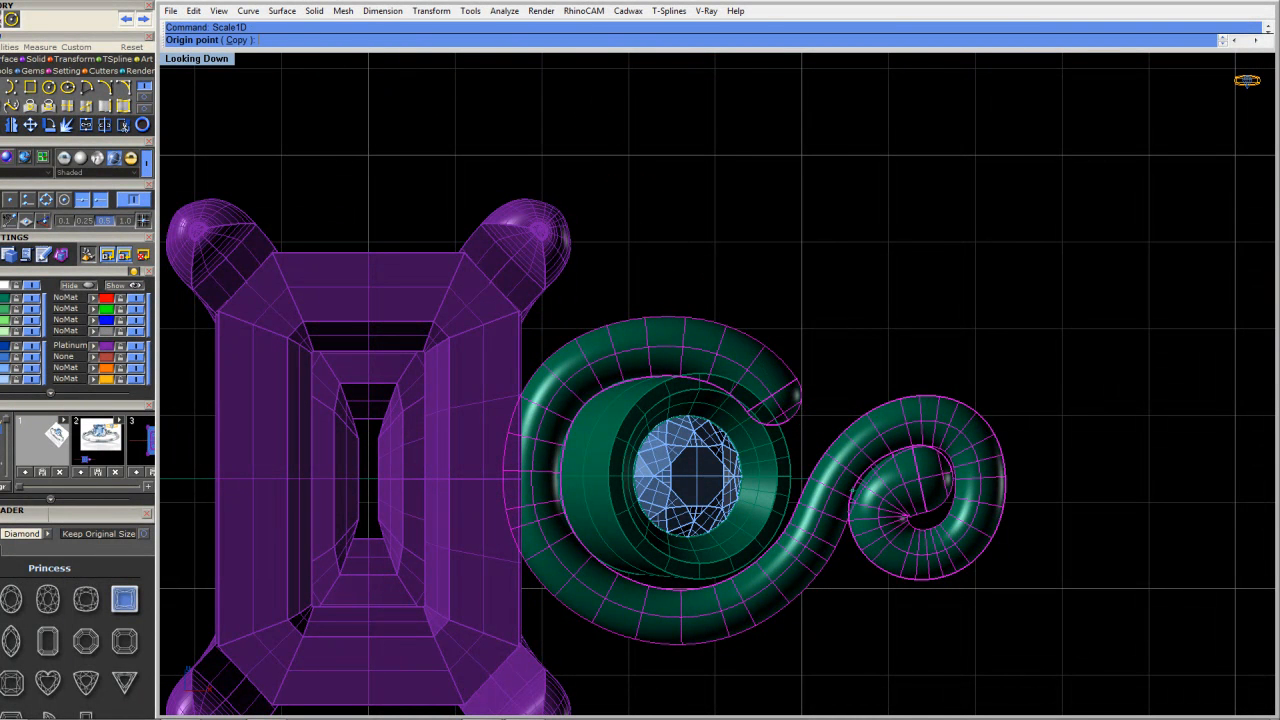
pyautogui.click(378, 479)
pyautogui.click(378, 107)
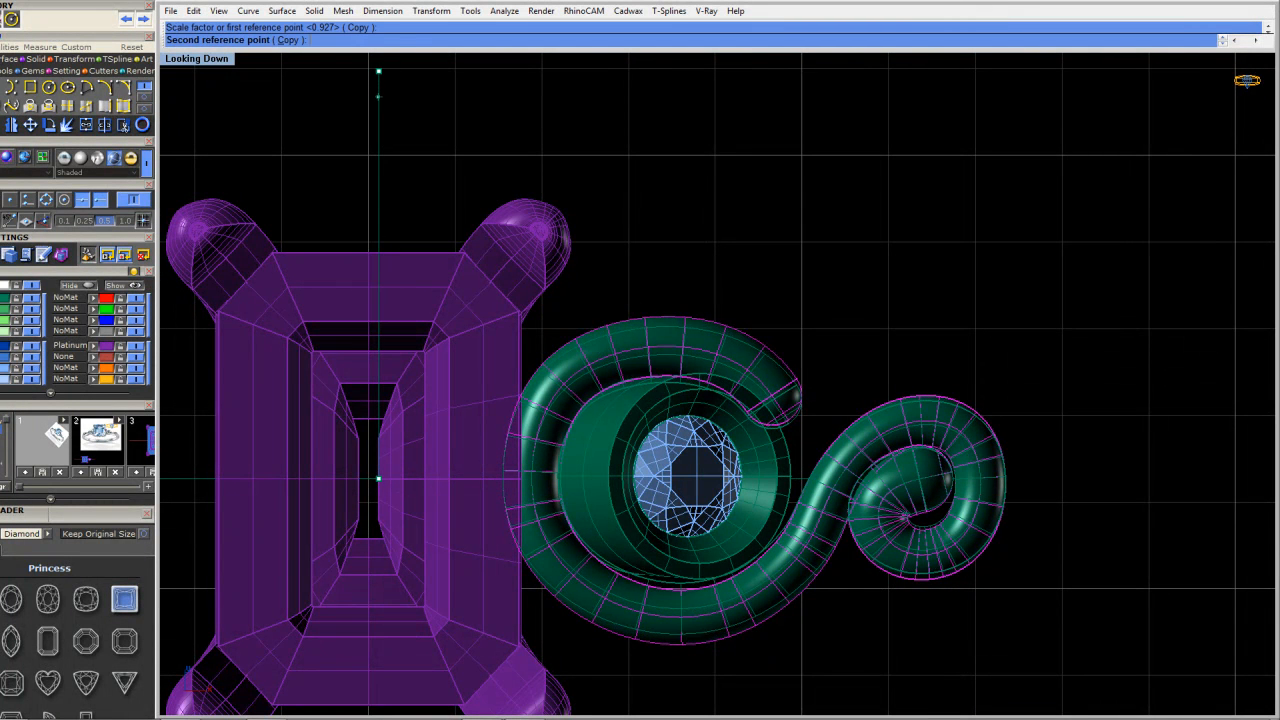
pyautogui.click(381, 143)
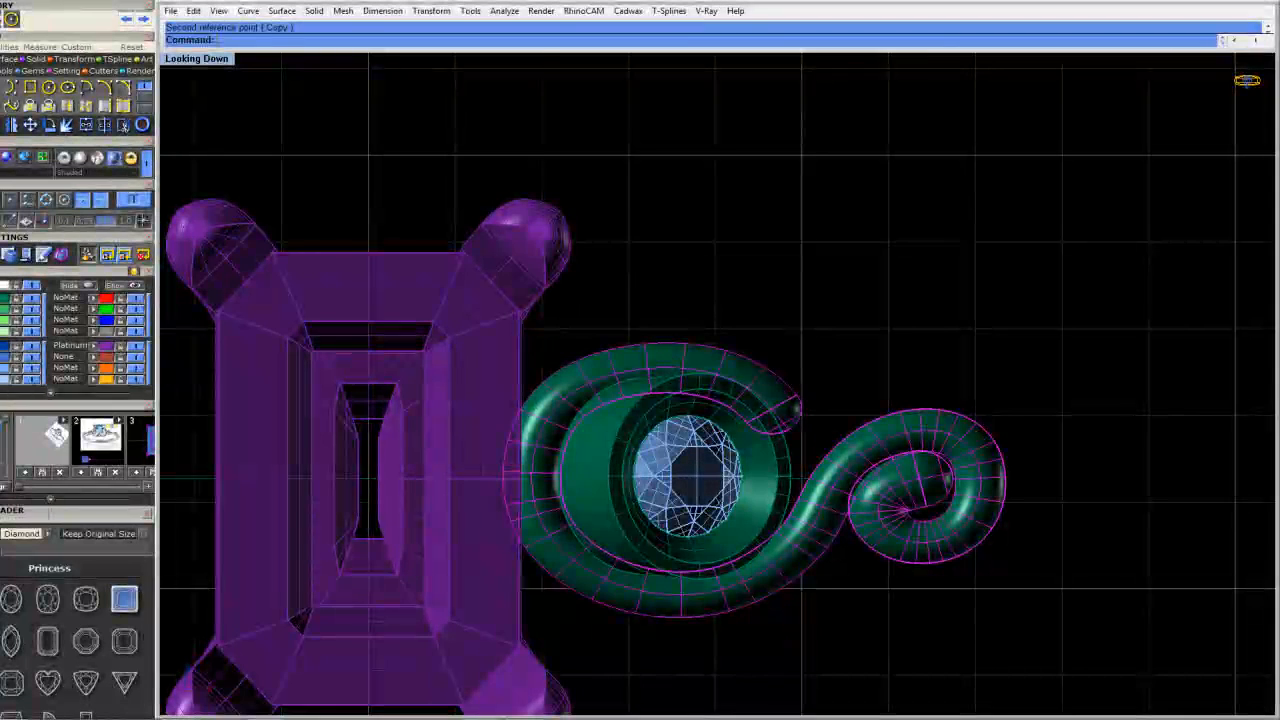
pyautogui.scroll(-3, 666, 490)
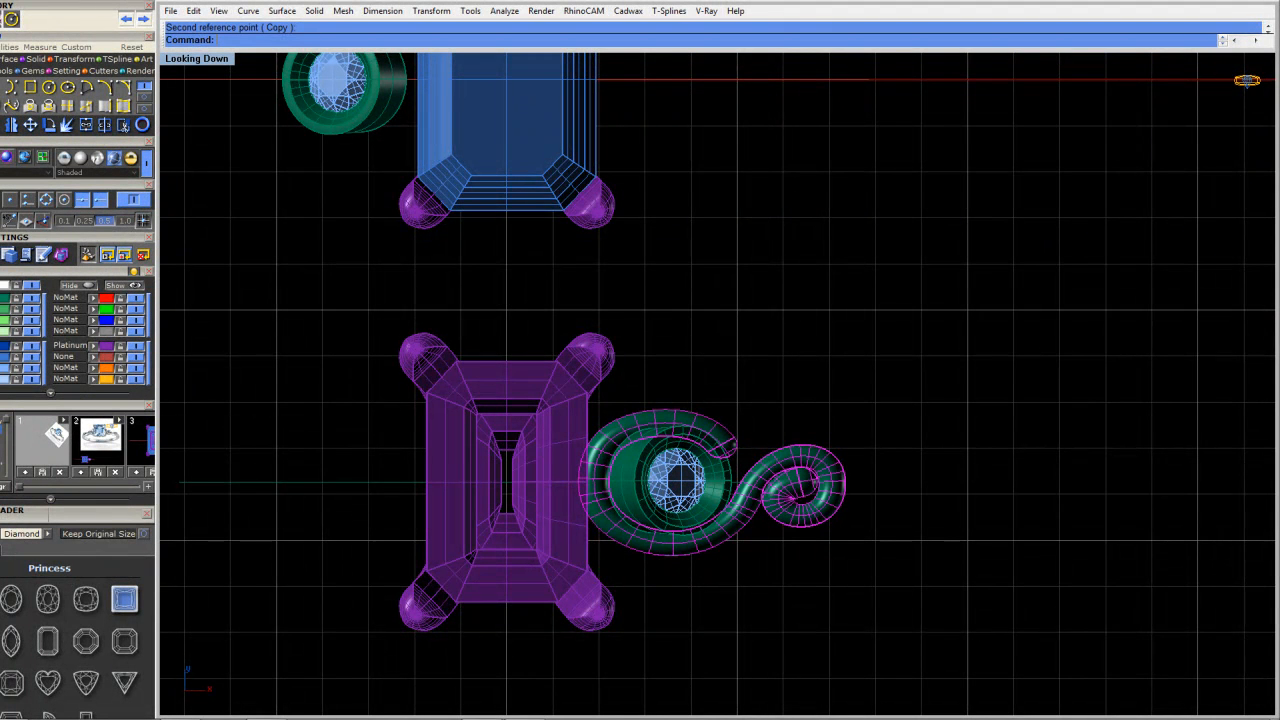
# Raise the piped scroll to about the head's mid-height in the Through Finger view, and maximize that view
pyautogui.doubleClick(172, 58)
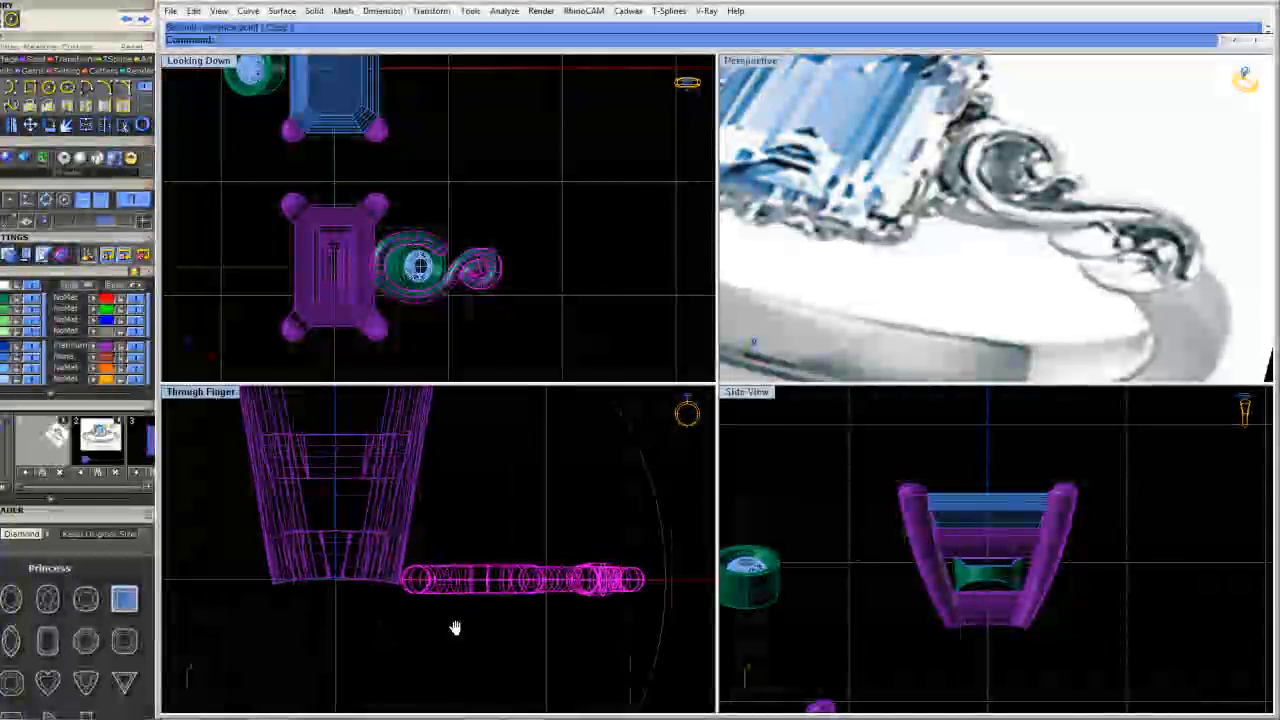
pyautogui.press('Escape')
pyautogui.moveTo(483, 573); pyautogui.dragTo(483, 462)
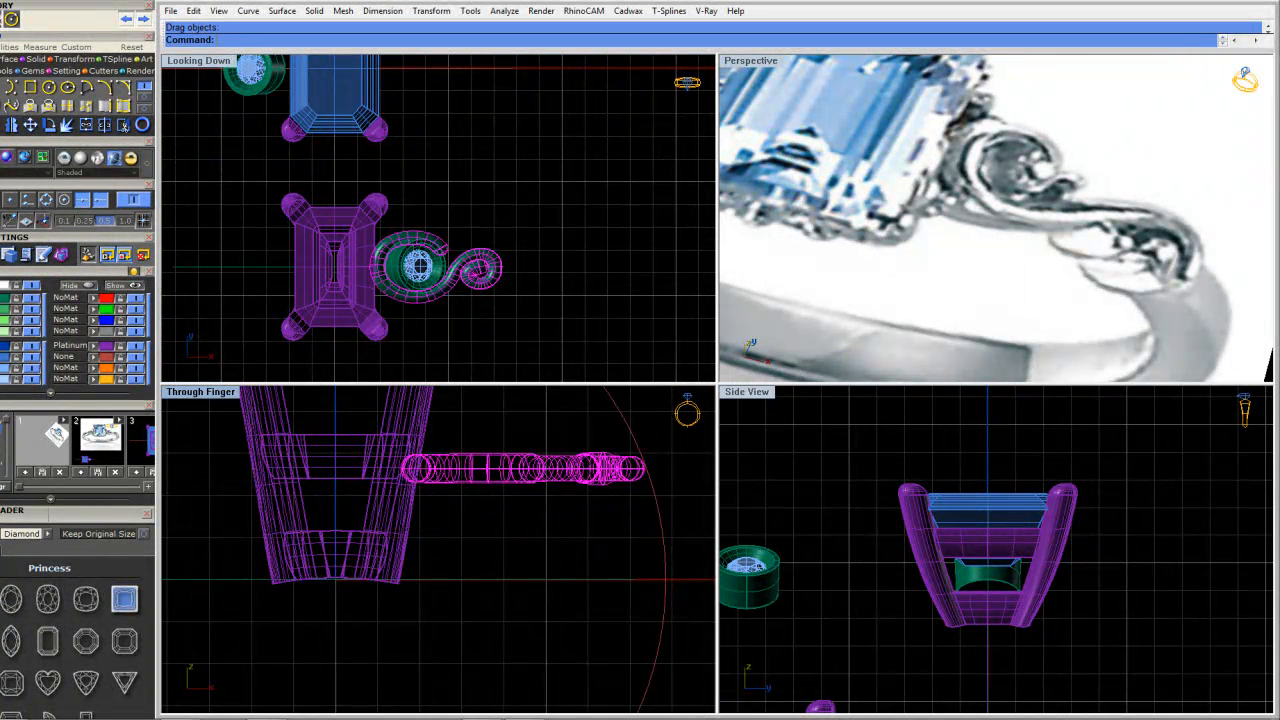
pyautogui.moveTo(355, 419); pyautogui.dragTo(333, 435, button='right')
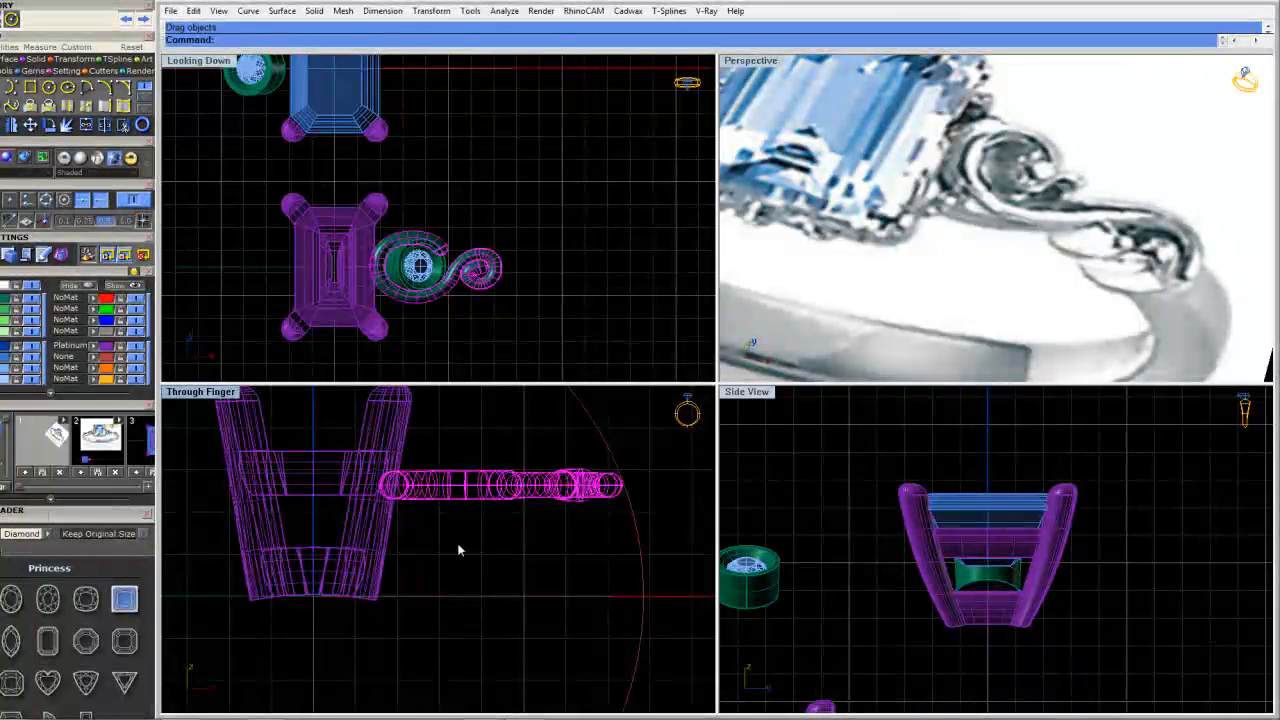
pyautogui.scroll(-6, 433, 519)
pyautogui.scroll(8, 436, 475)
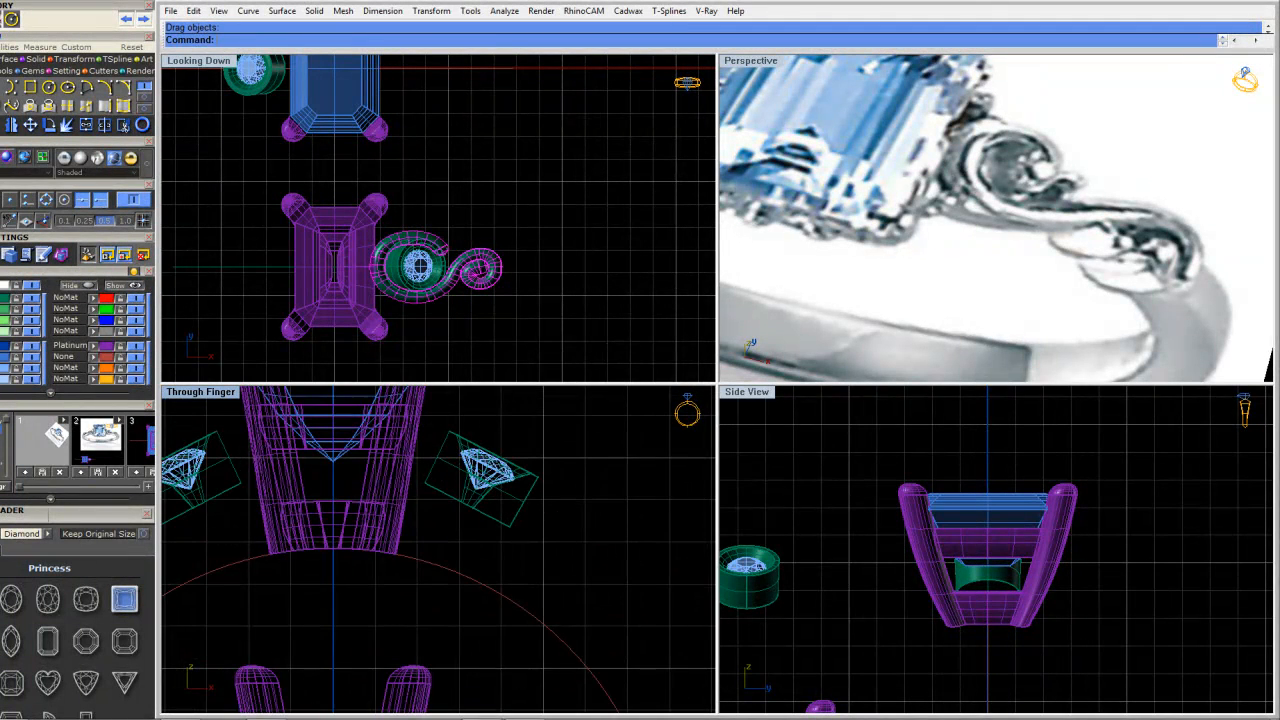
pyautogui.moveTo(450, 678); pyautogui.dragTo(449, 497, button='right')
pyautogui.moveTo(462, 588); pyautogui.dragTo(460, 598)
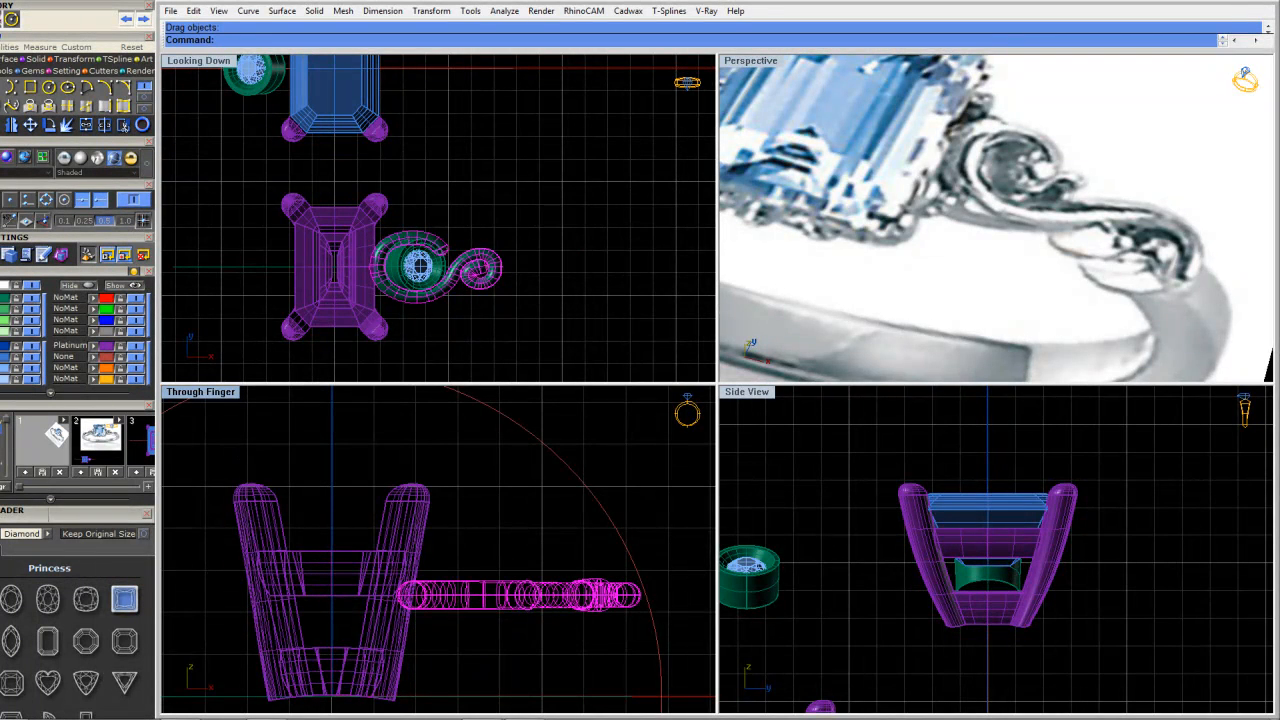
pyautogui.doubleClick(221, 393)
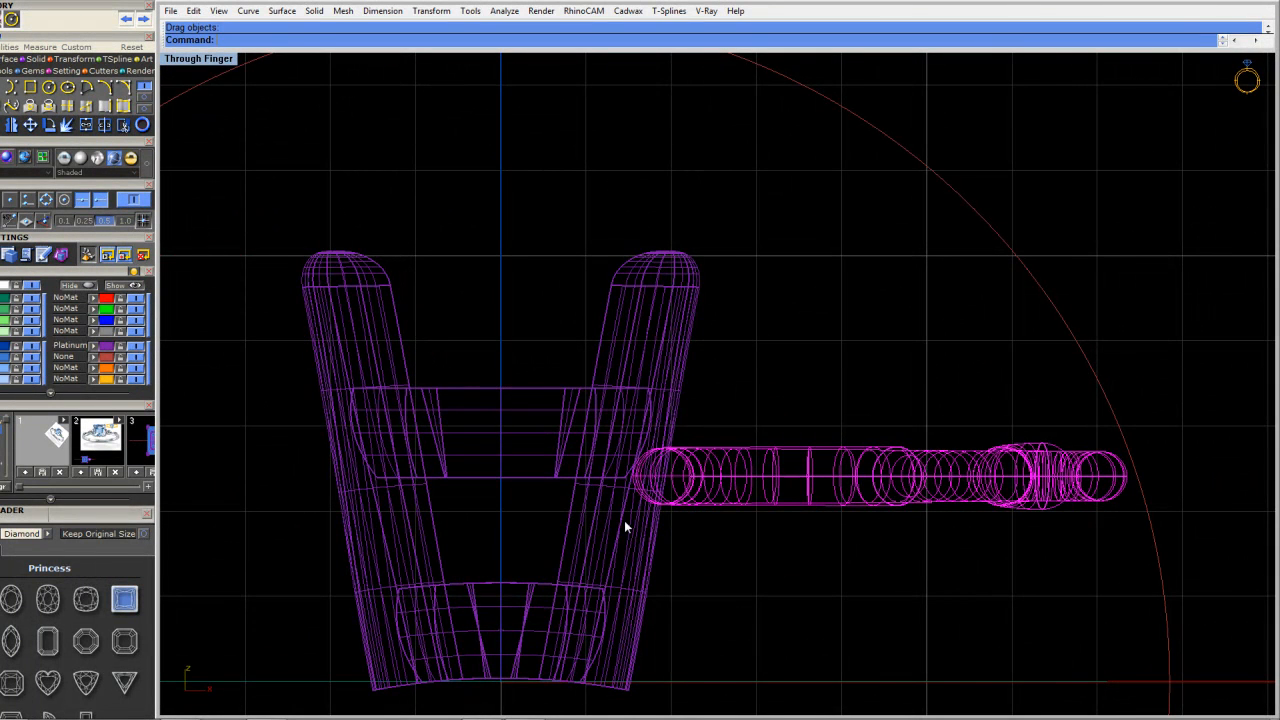
# Cage-edit the piped scroll with a world-aligned bounding box, X degree 3 and a Z point count of 2
pyautogui.write('CageEdit')
pyautogui.press('Return')
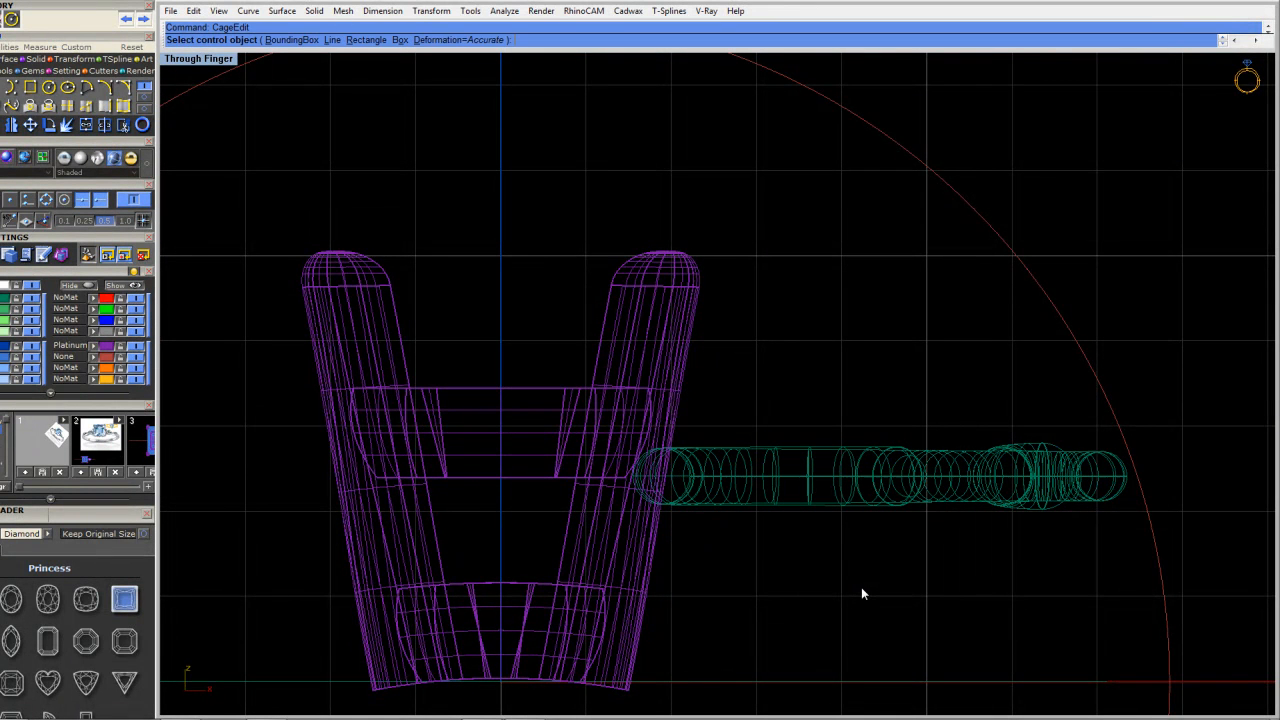
pyautogui.click(291, 40)
pyautogui.press('Return')
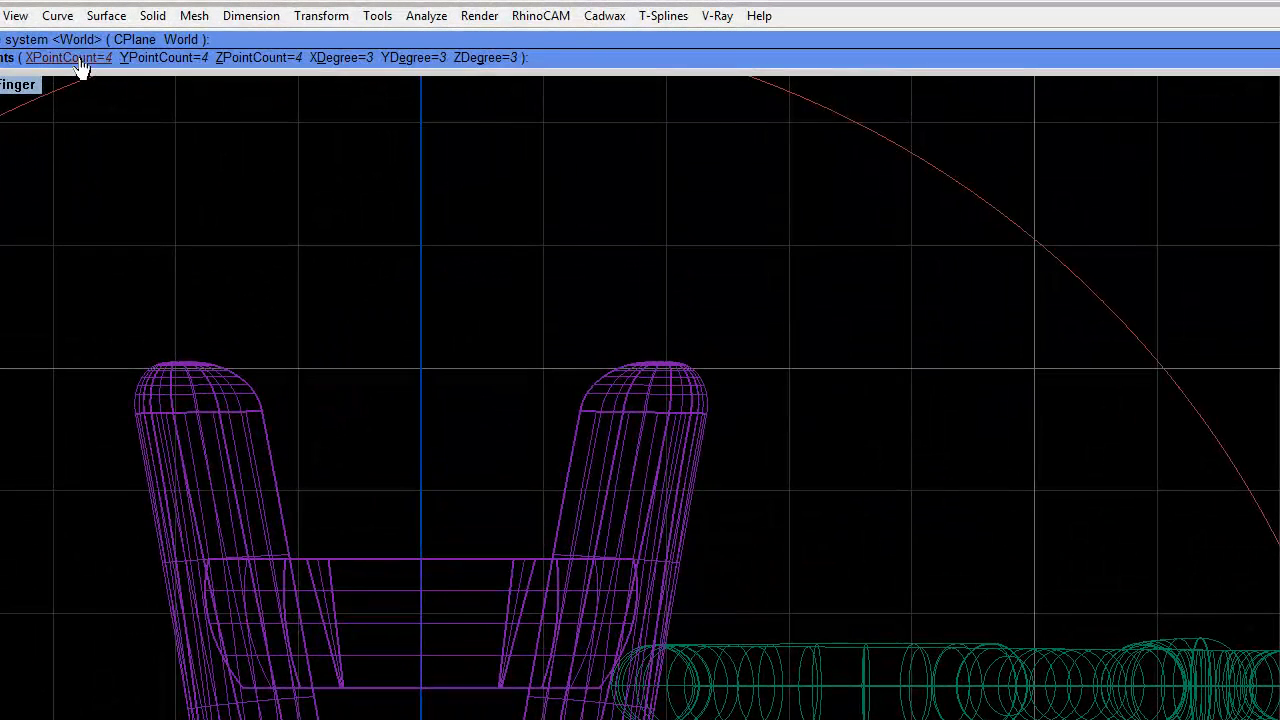
pyautogui.click(340, 58)
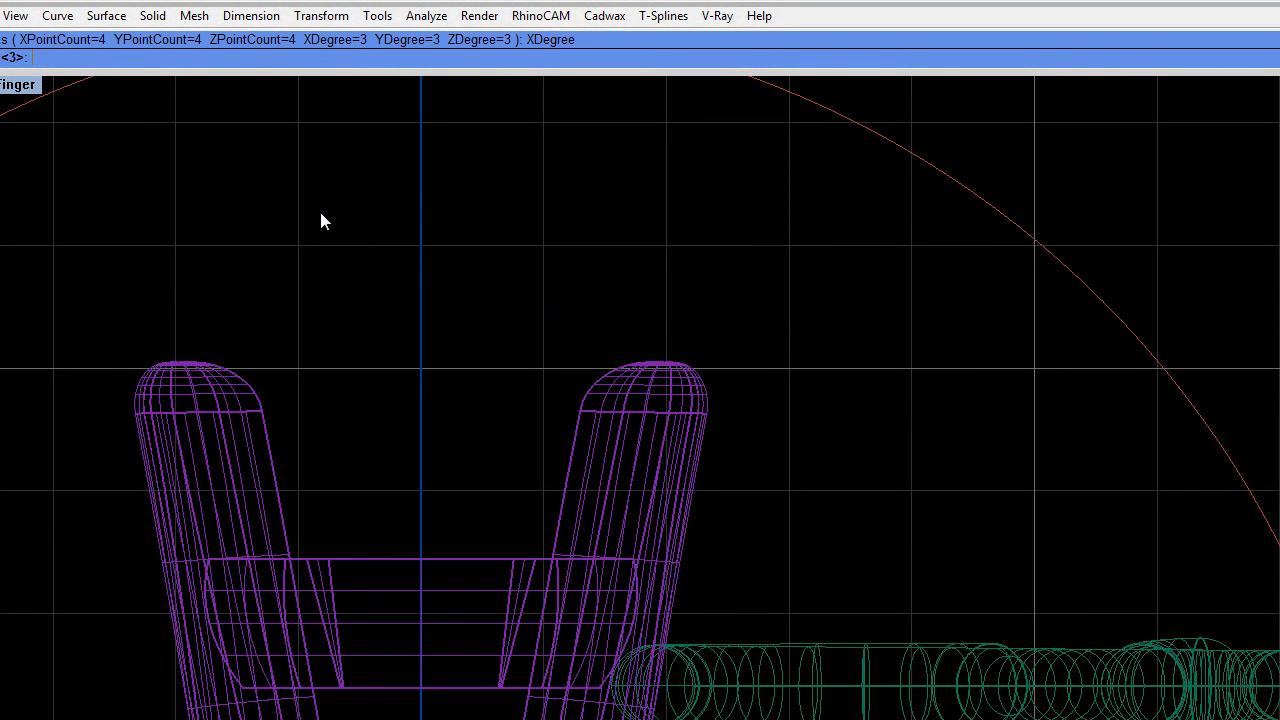
pyautogui.press('Return')
pyautogui.click(266, 58)
pyautogui.write('3')
pyautogui.press('Return')
pyautogui.press('Return')
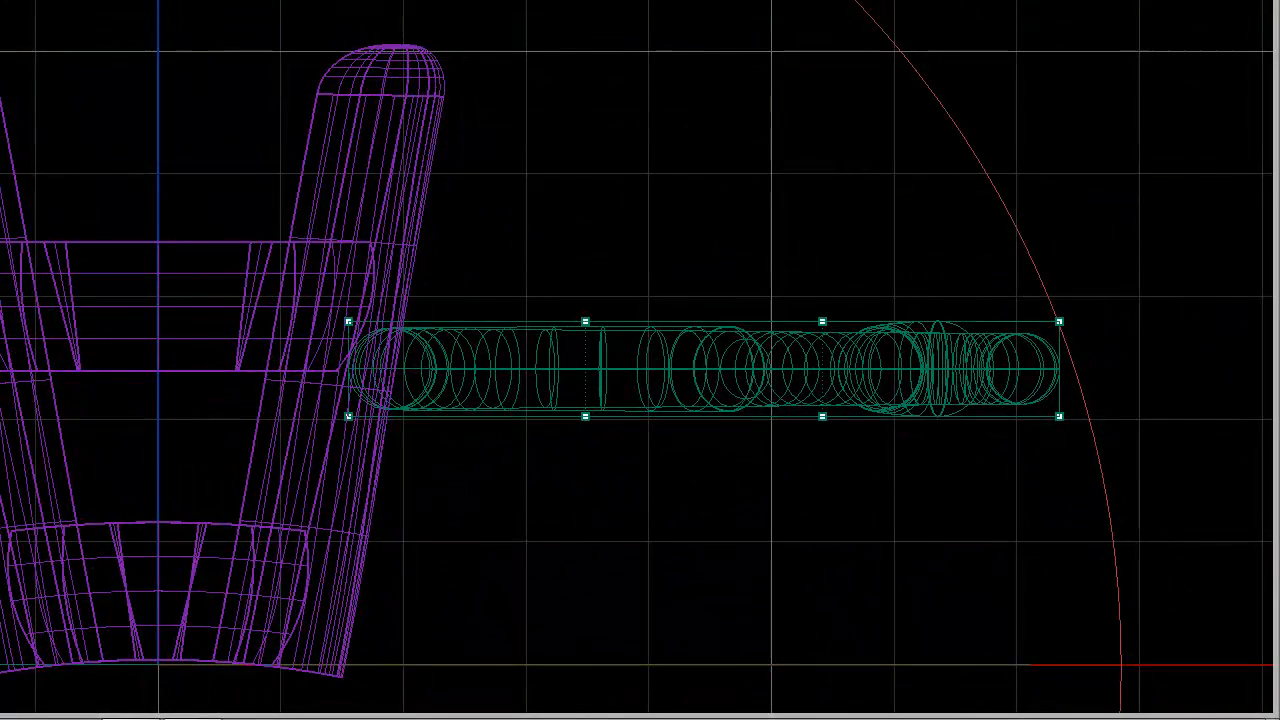
# Select the cage's lower row of control points, drop the selection, and delete the cage from around the piped scroll
pyautogui.moveTo(182, 396); pyautogui.dragTo(1096, 454)
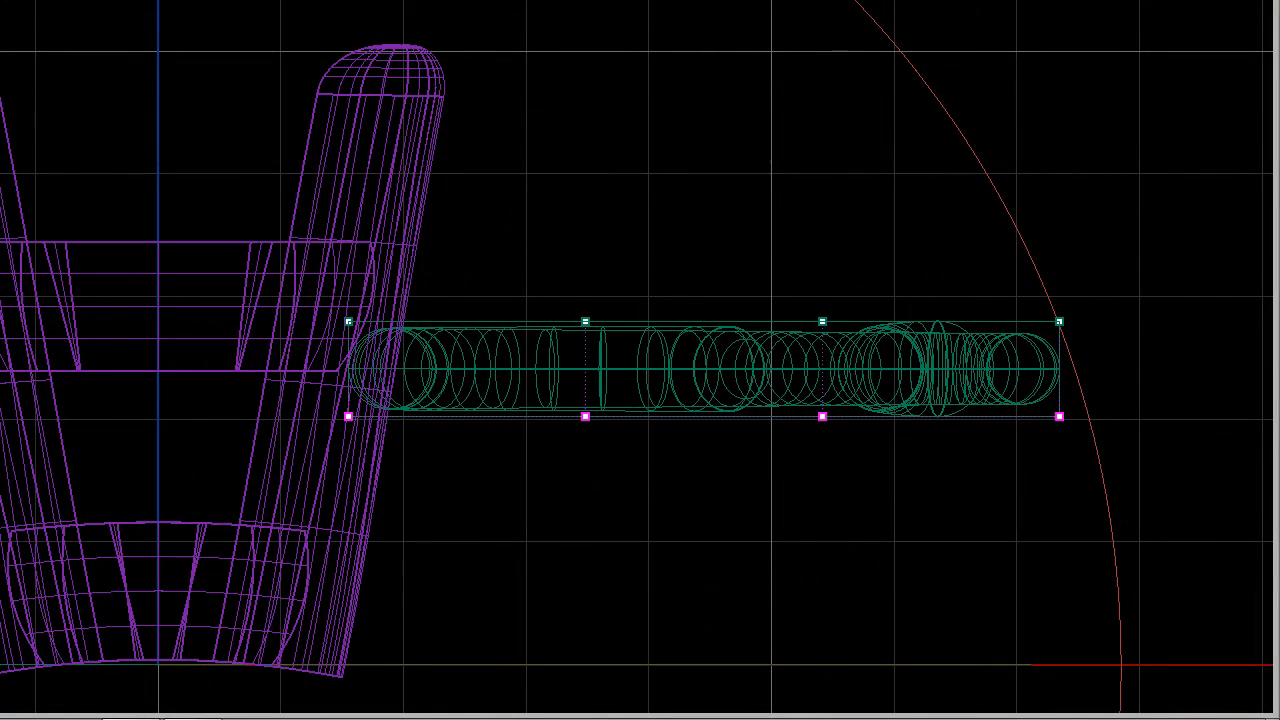
pyautogui.press('Escape')
pyautogui.press('Escape')
pyautogui.click(1029, 418)
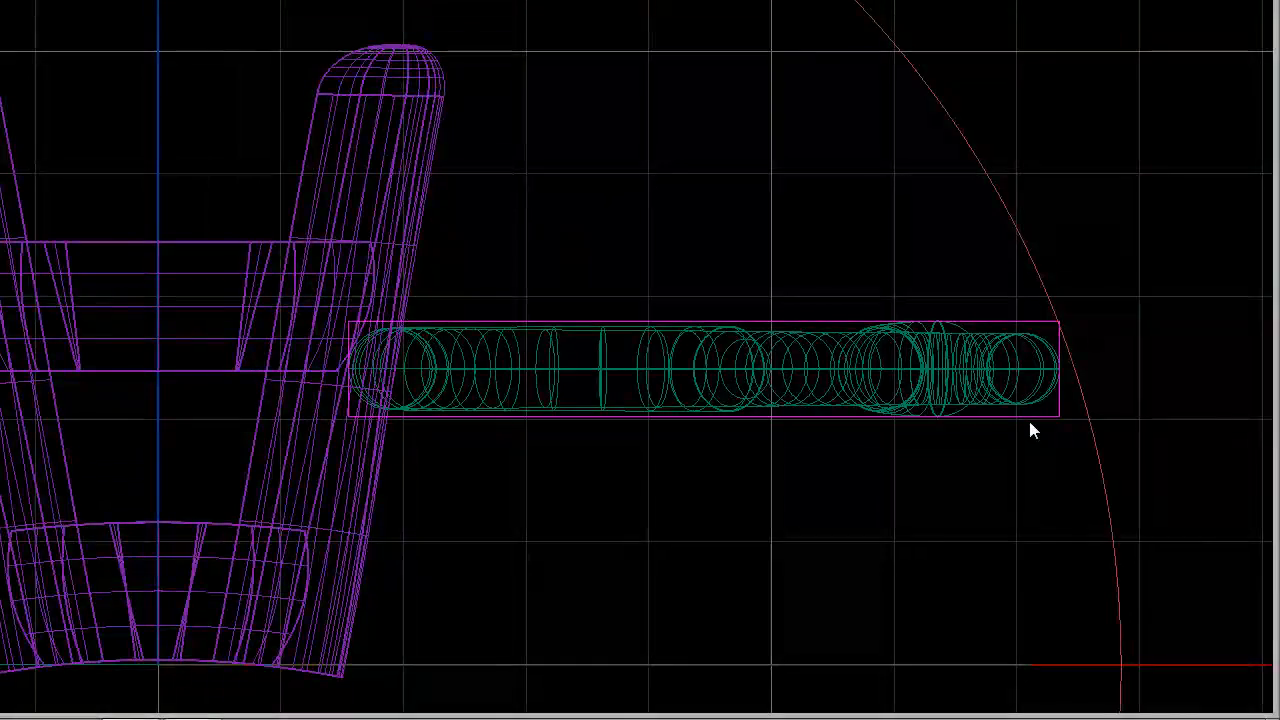
pyautogui.press('Delete')
# Cage-edit the piped scroll with a world-aligned bounding box and a Z point count of 4
pyautogui.write('CageEd')
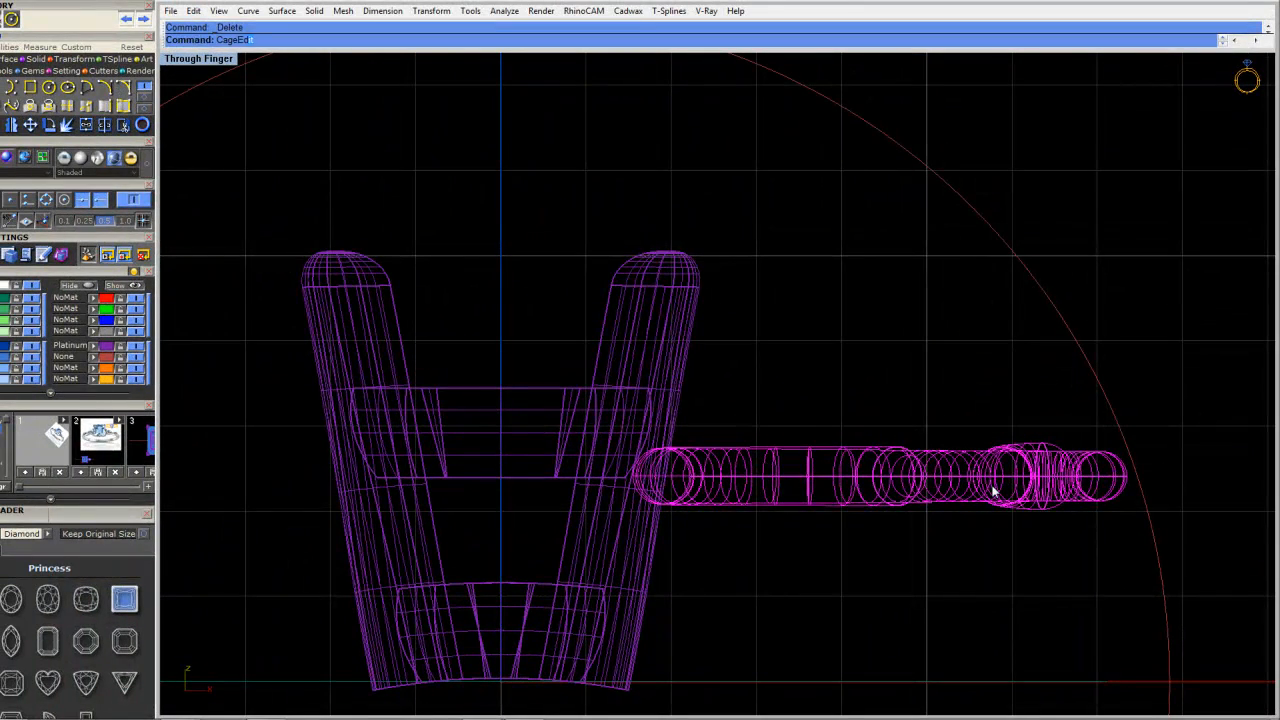
pyautogui.press('Return')
pyautogui.click(292, 39)
pyautogui.press('Return')
pyautogui.click(375, 40)
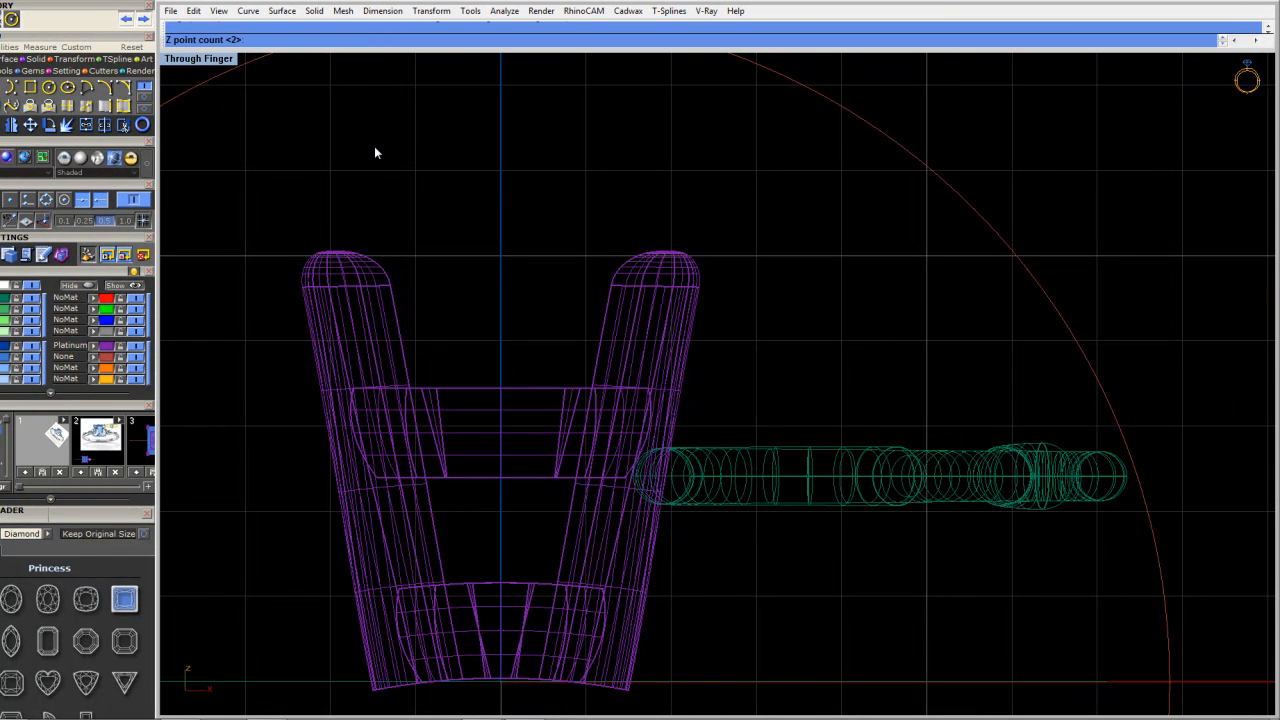
pyautogui.press('Return')
pyautogui.press('Return')
# Move the cage's two lower rows of control points down until the piped scroll extends slightly below the head's base
pyautogui.moveTo(530, 494); pyautogui.dragTo(964, 525)
pyautogui.moveTo(489, 473); pyautogui.dragTo(1218, 554)
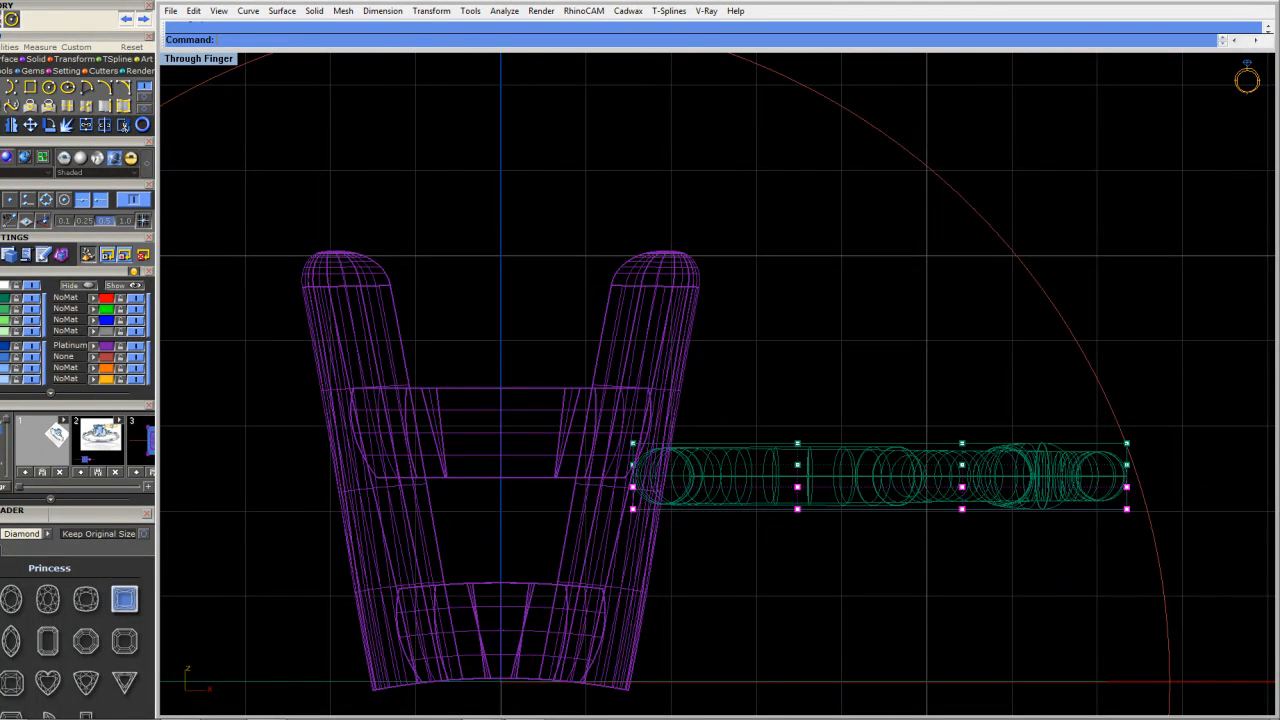
pyautogui.scroll(-4, 971, 480)
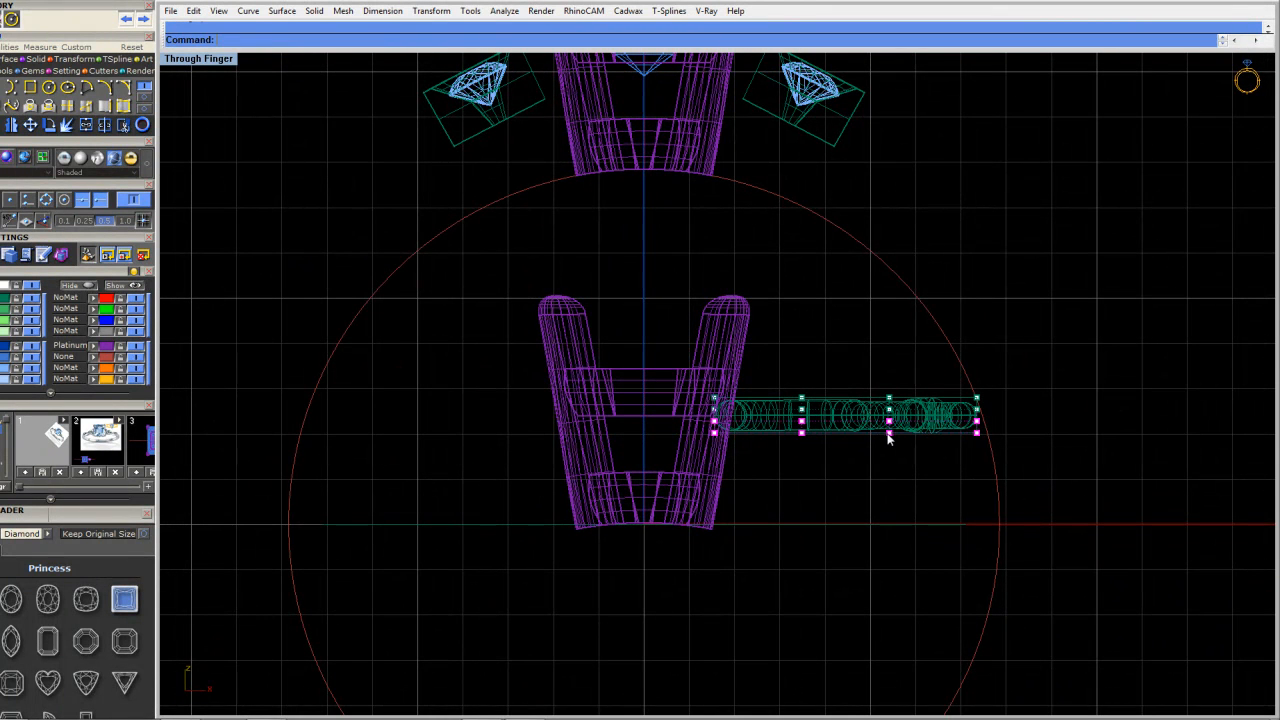
pyautogui.moveTo(890, 437); pyautogui.dragTo(888, 480)
pyautogui.scroll(3, 896, 441)
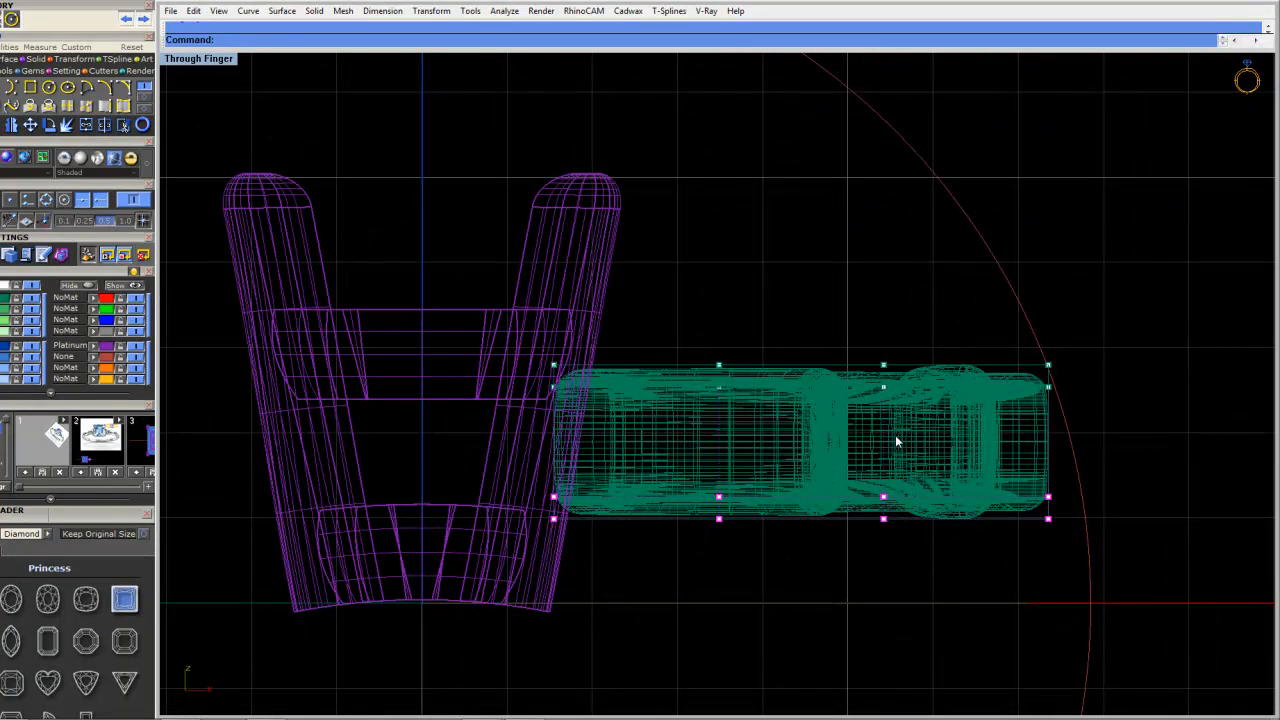
pyautogui.moveTo(884, 520); pyautogui.dragTo(880, 648)
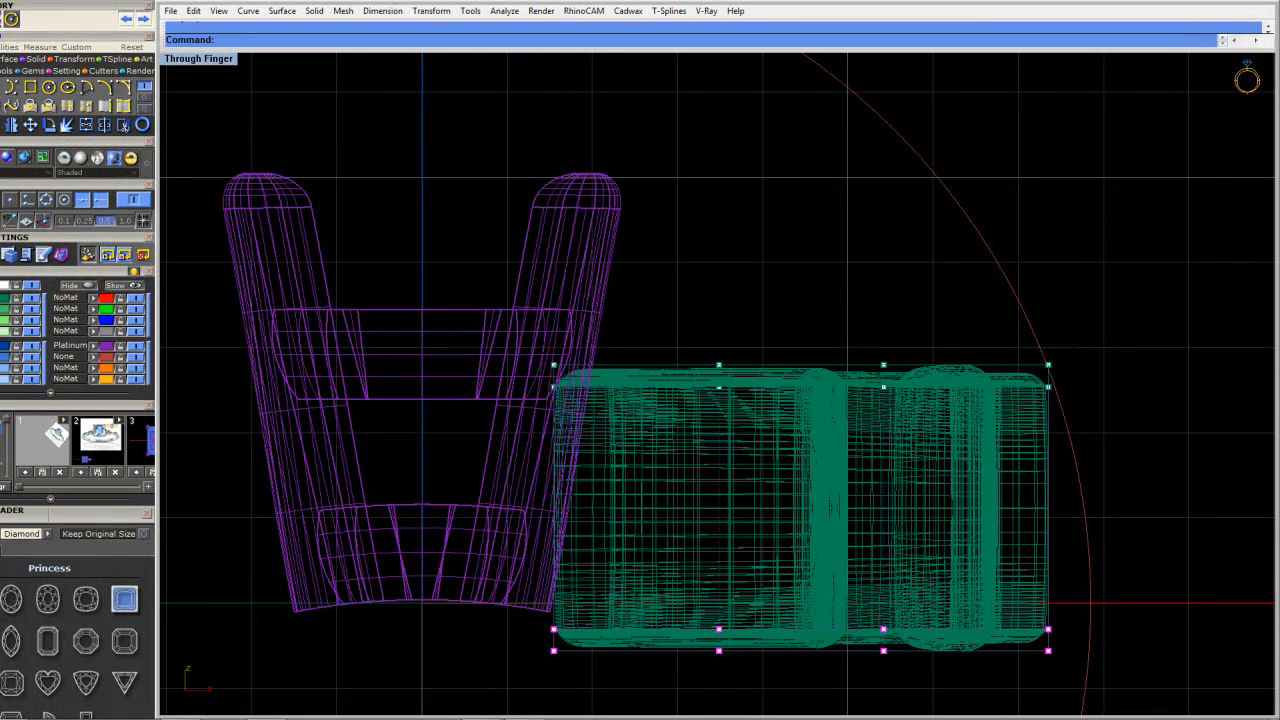
# Rotate the cage's two upper rows of control points about their inner end so the scroll's top slopes down away from the head
pyautogui.moveTo(433, 260); pyautogui.dragTo(864, 408)
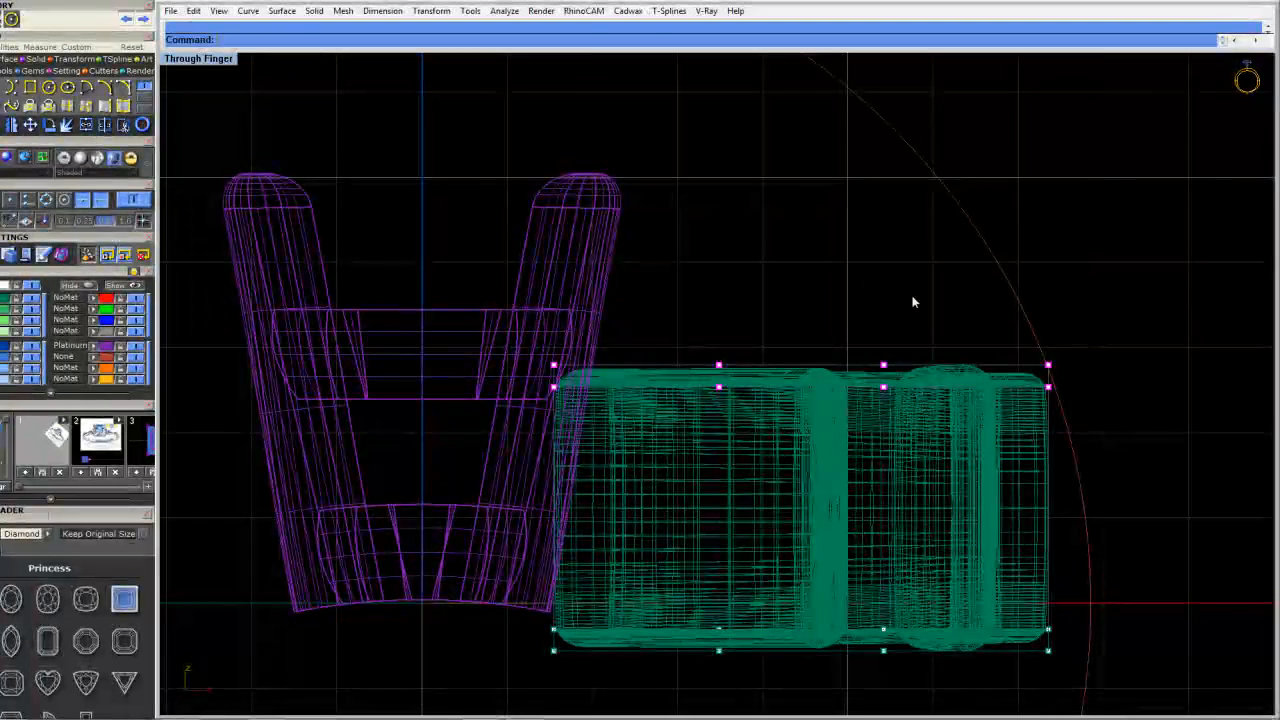
pyautogui.press('Return')
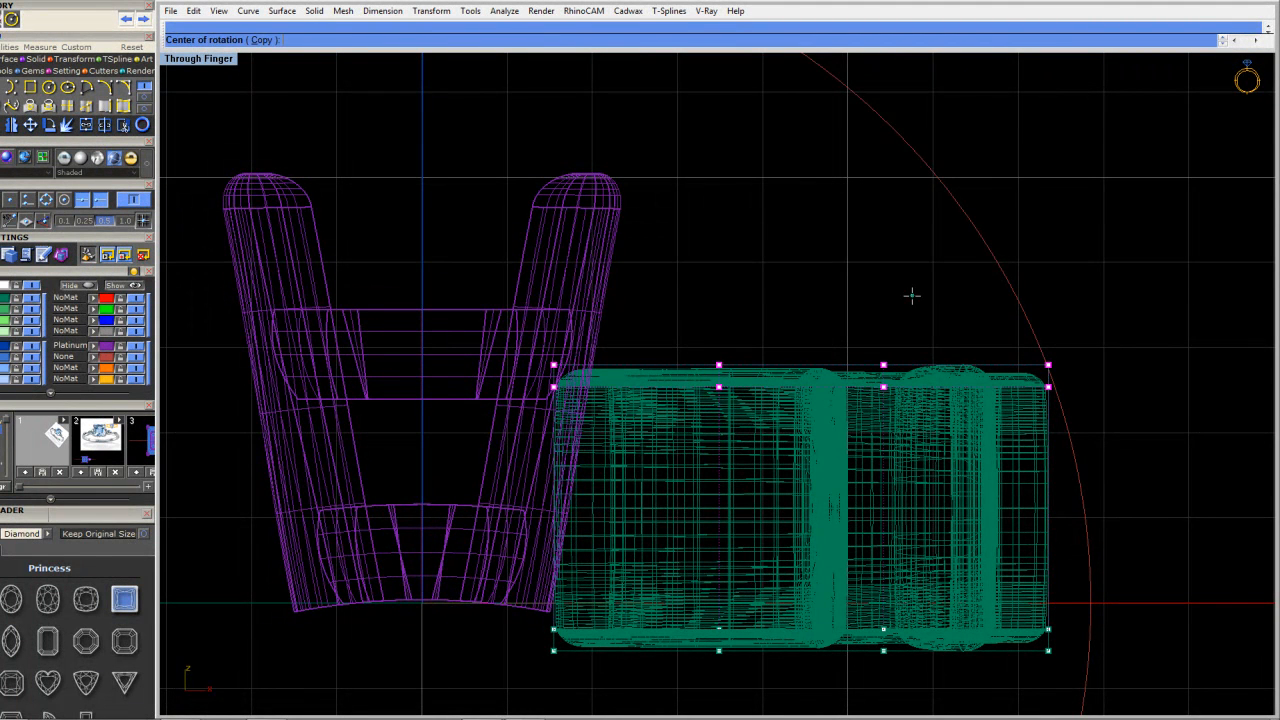
pyautogui.click(553, 371)
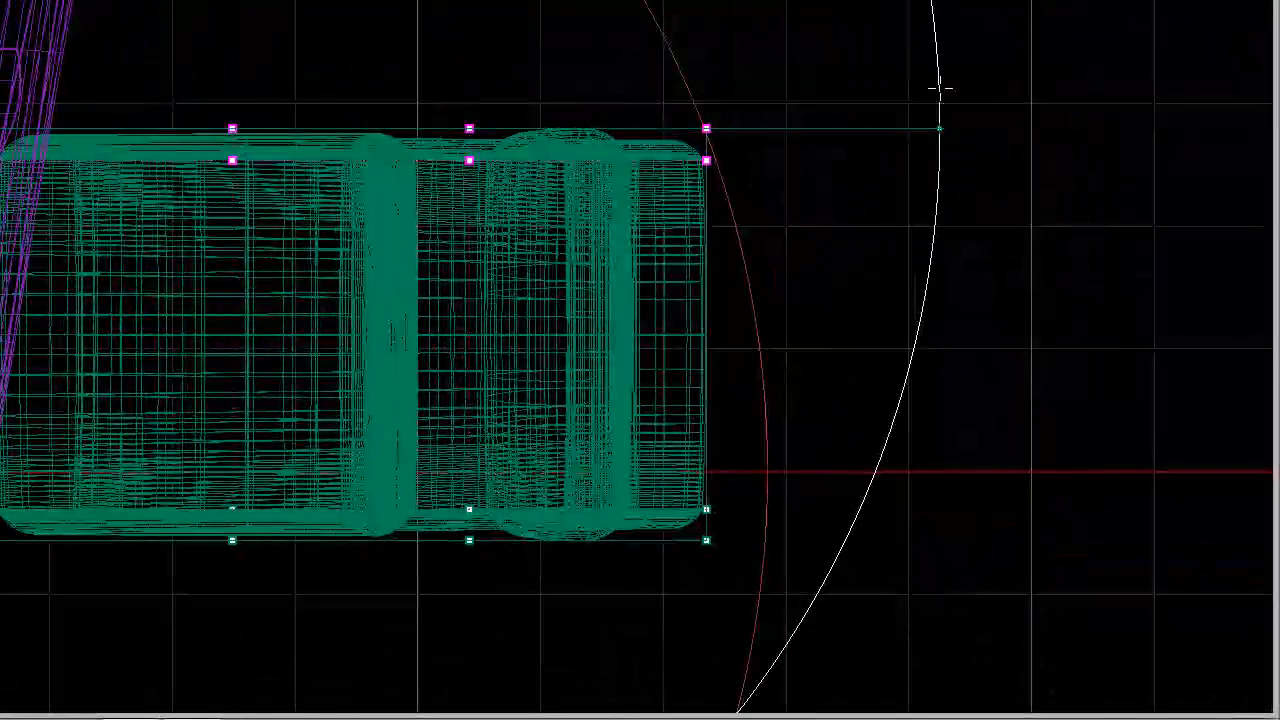
pyautogui.click(939, 128)
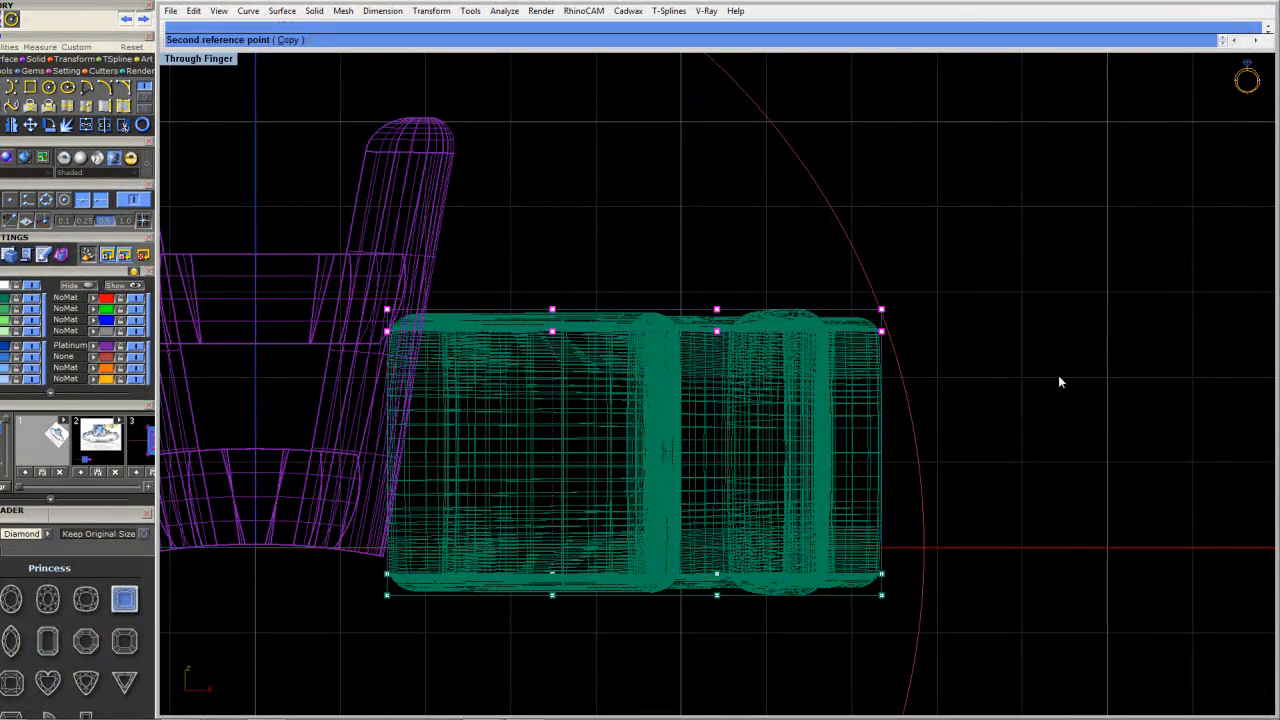
pyautogui.click(1059, 377)
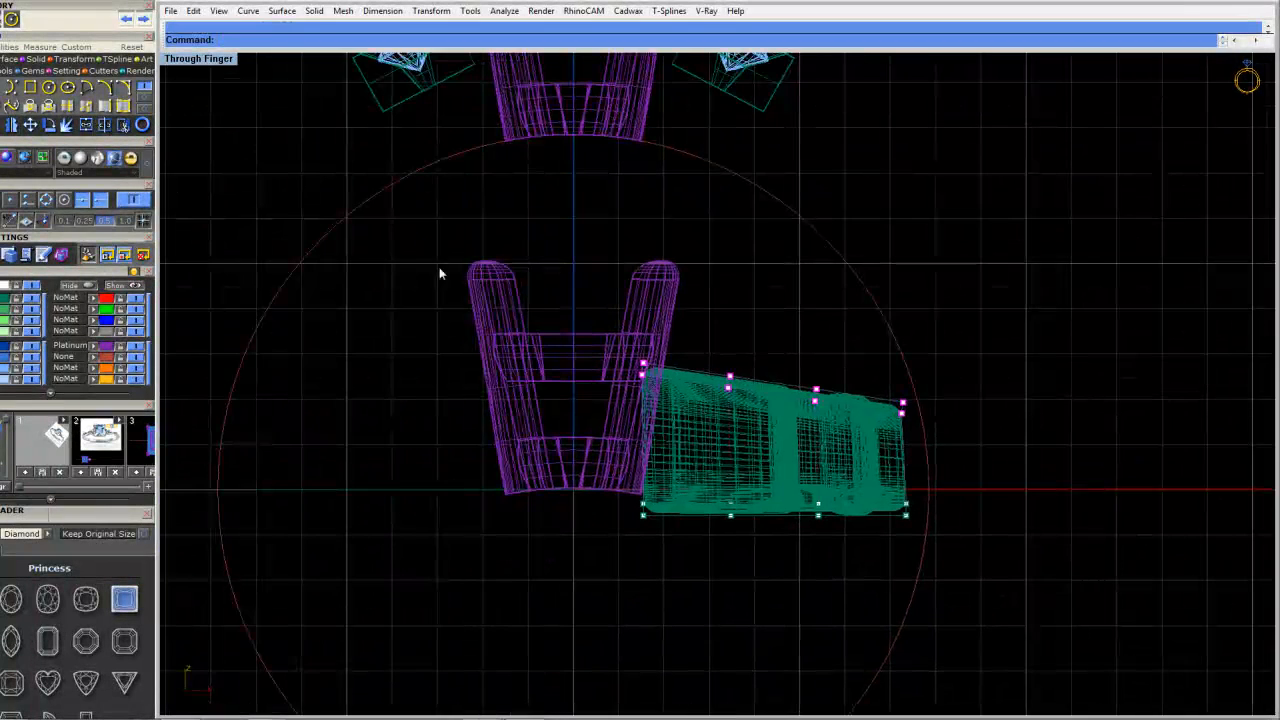
pyautogui.click(508, 270)
pyautogui.press('Escape')
pyautogui.press('Escape')
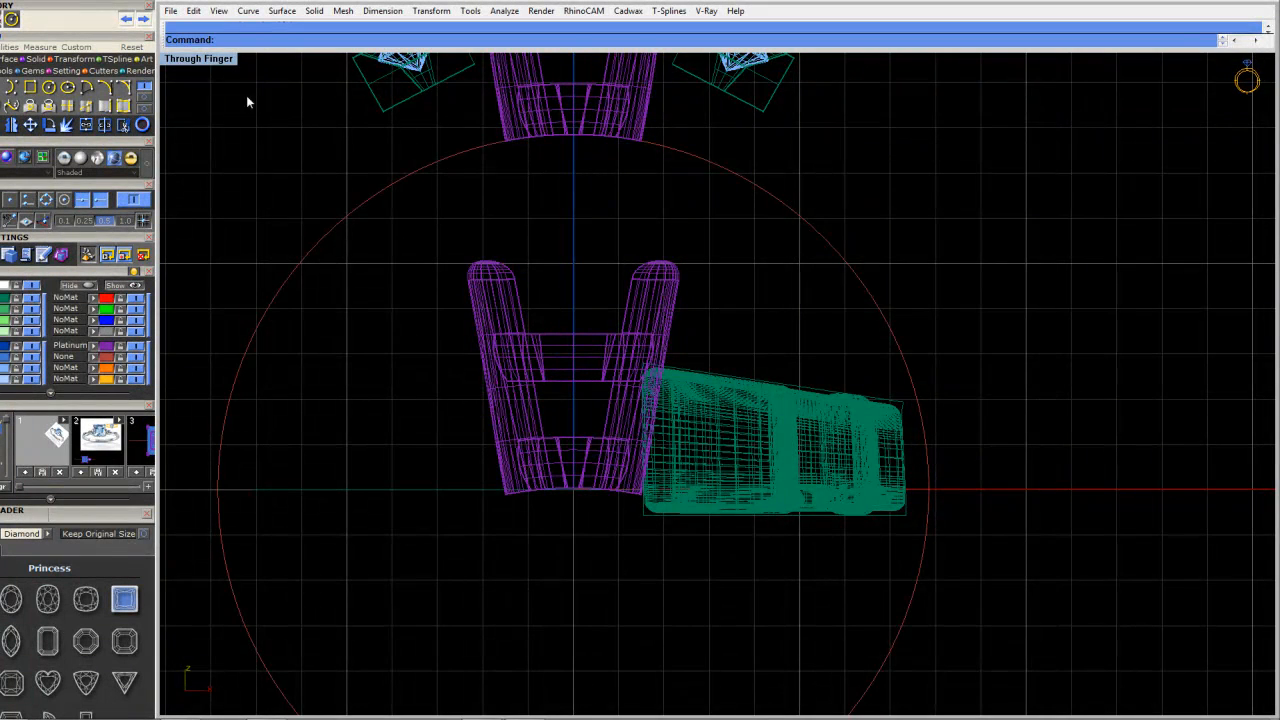
# Examine the deepened, tapered scroll and its outer curl up close in the maximized Perspective view
pyautogui.doubleClick(218, 60)
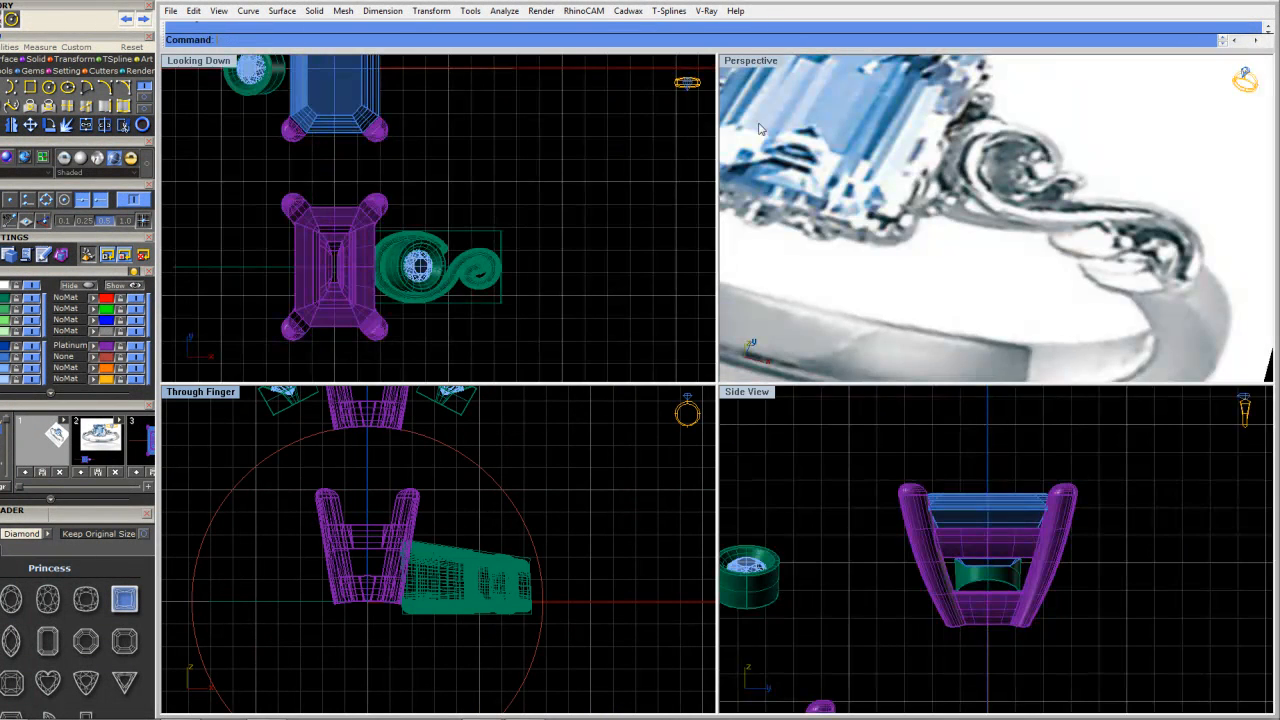
pyautogui.doubleClick(760, 62)
pyautogui.scroll(-5, 720, 385)
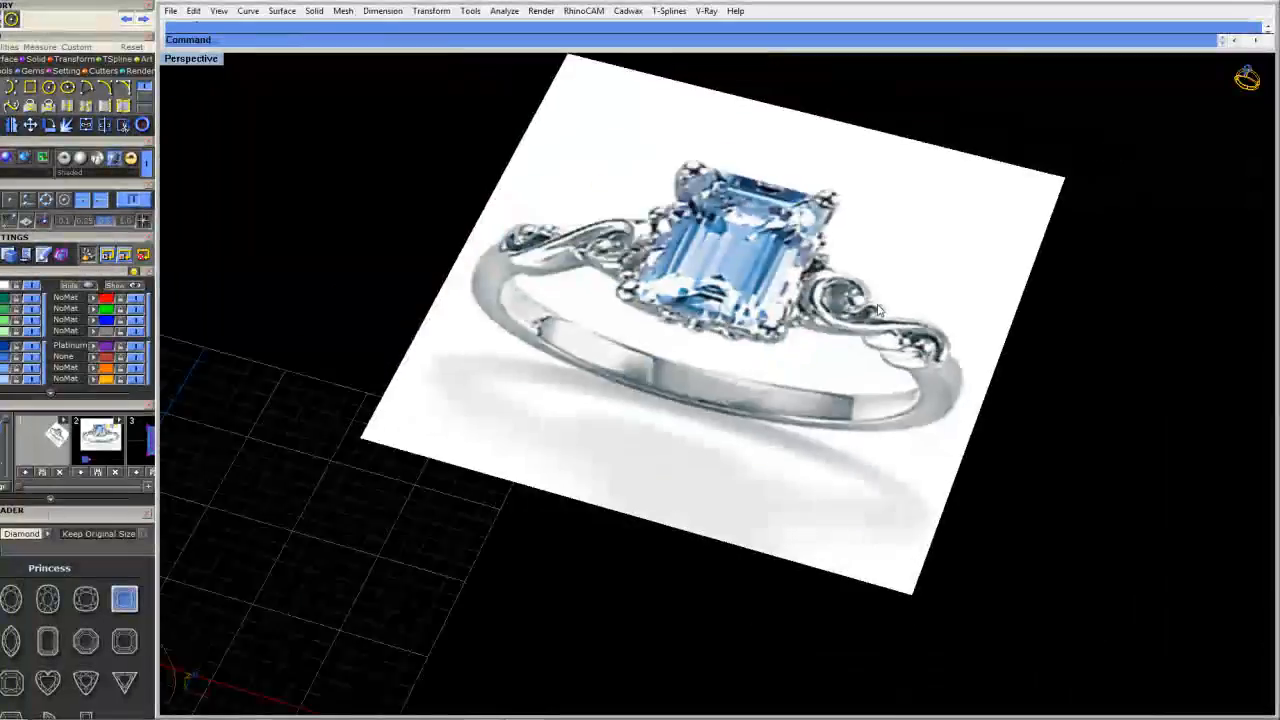
pyautogui.scroll(10, 675, 399)
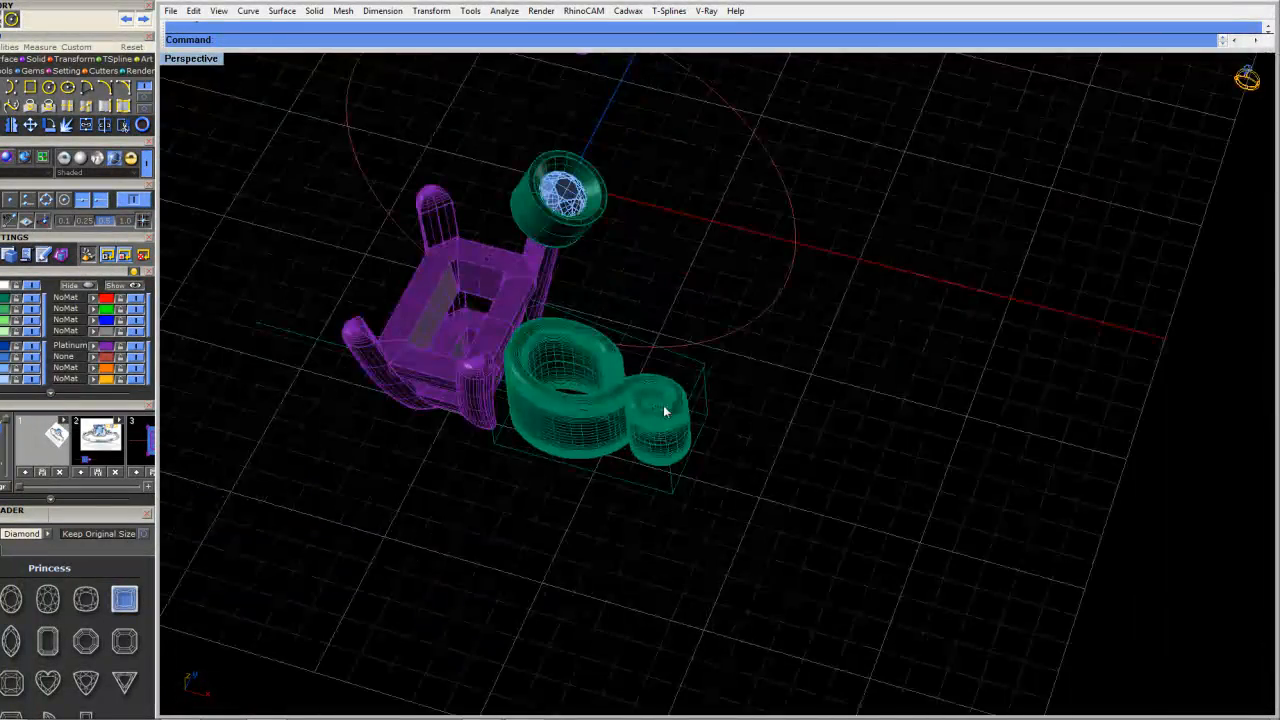
pyautogui.moveTo(675, 399); pyautogui.dragTo(675, 435, button='right')
pyautogui.click(688, 476)
pyautogui.scroll(10, 688, 476)
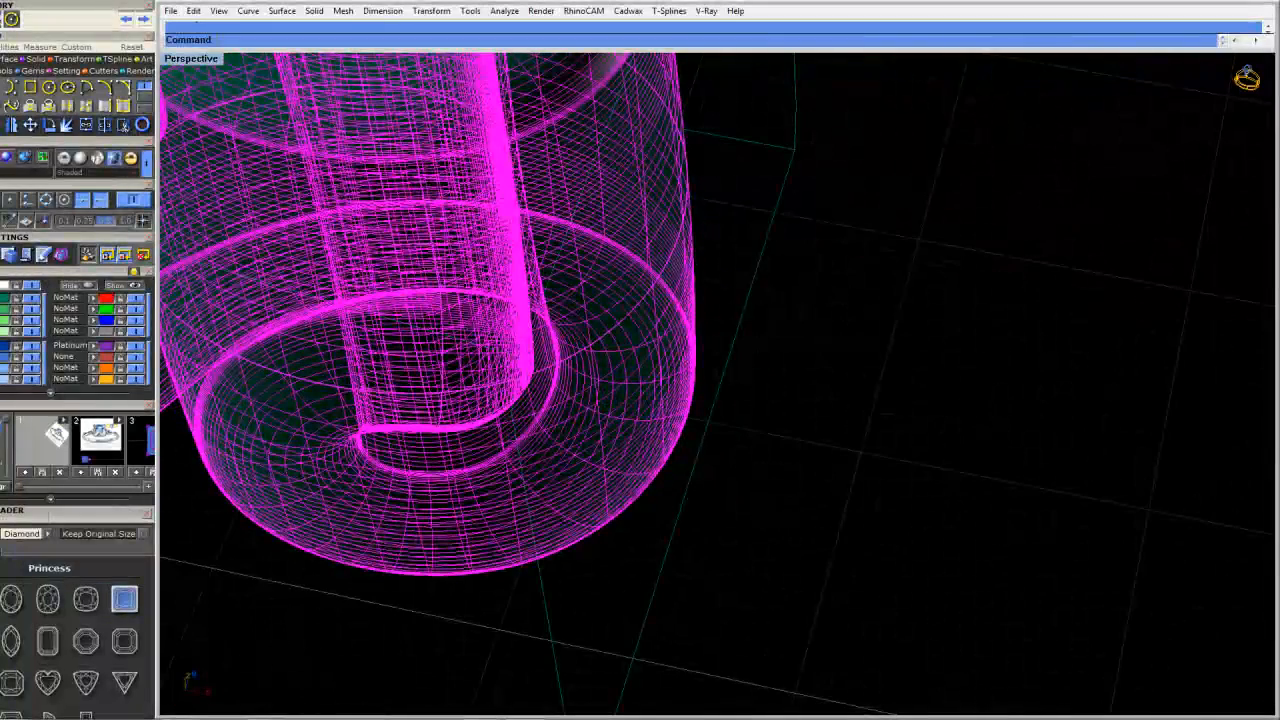
pyautogui.press('Escape')
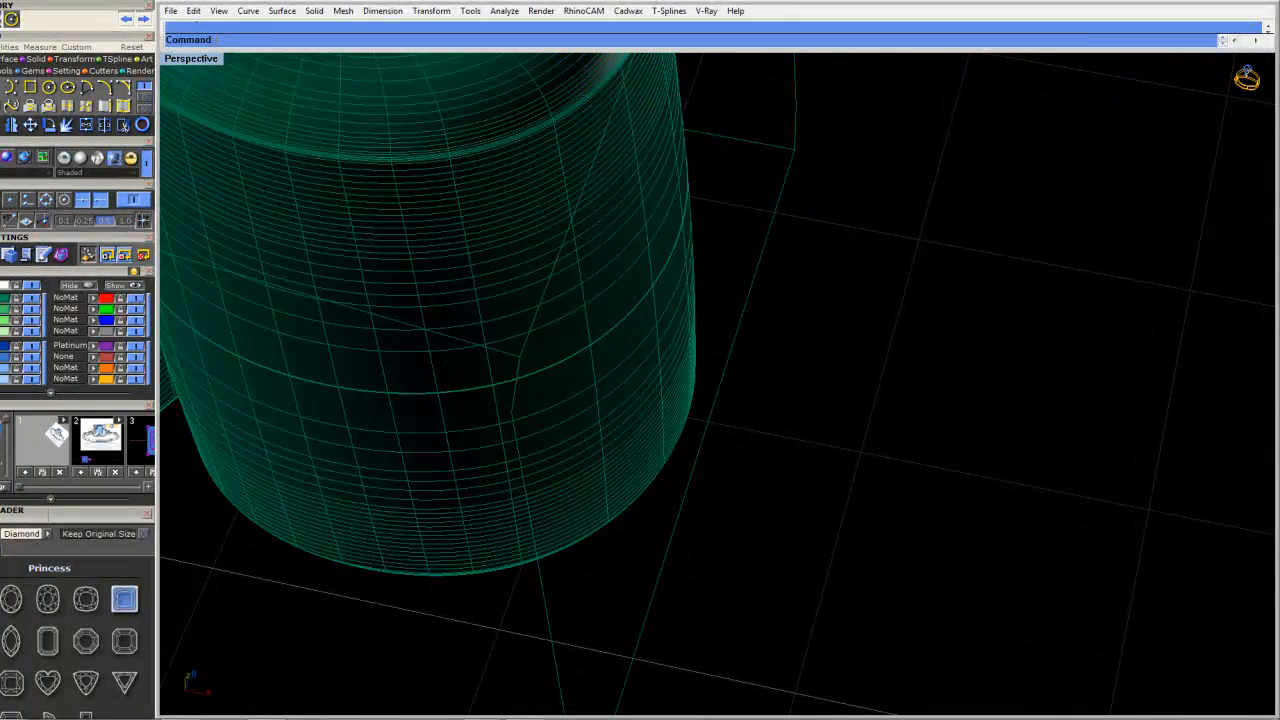
# Show the Perspective view in wireframe, and stretch the straight base line's outer end past the scroll's outer curl in the Looking Down view
pyautogui.click(476, 544)
pyautogui.click(190, 58)
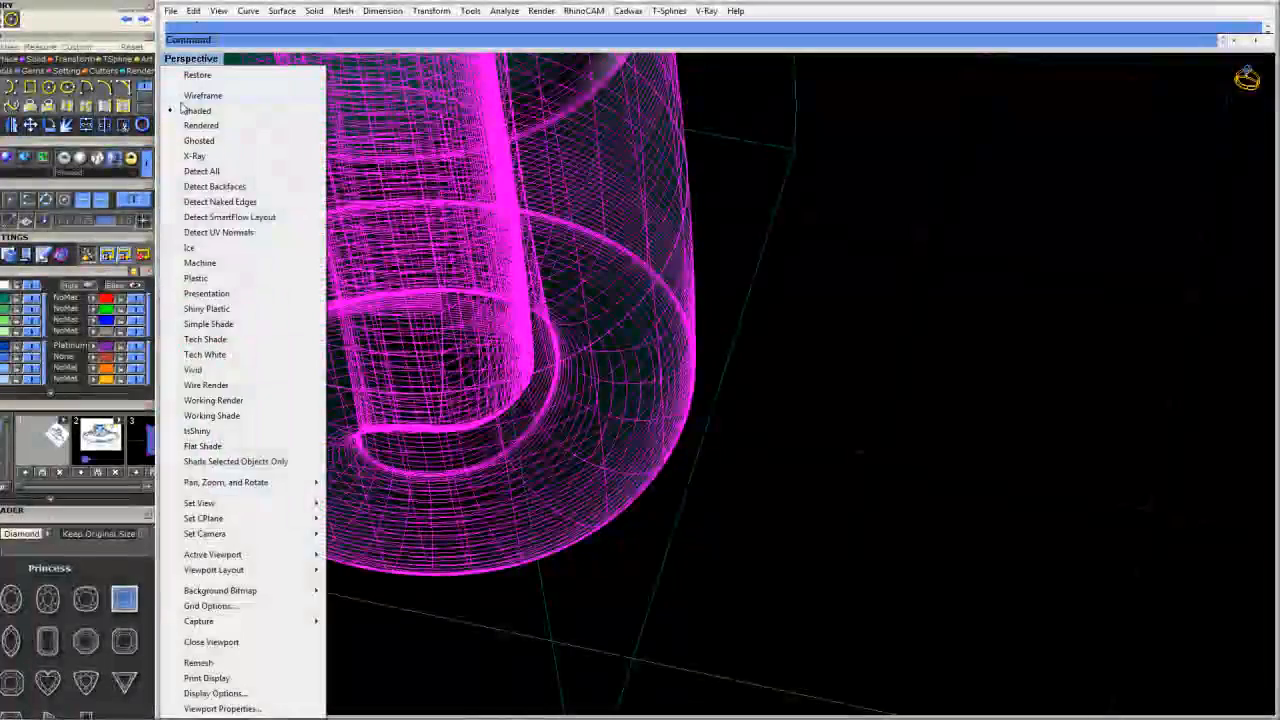
pyautogui.click(203, 95)
pyautogui.press('Escape')
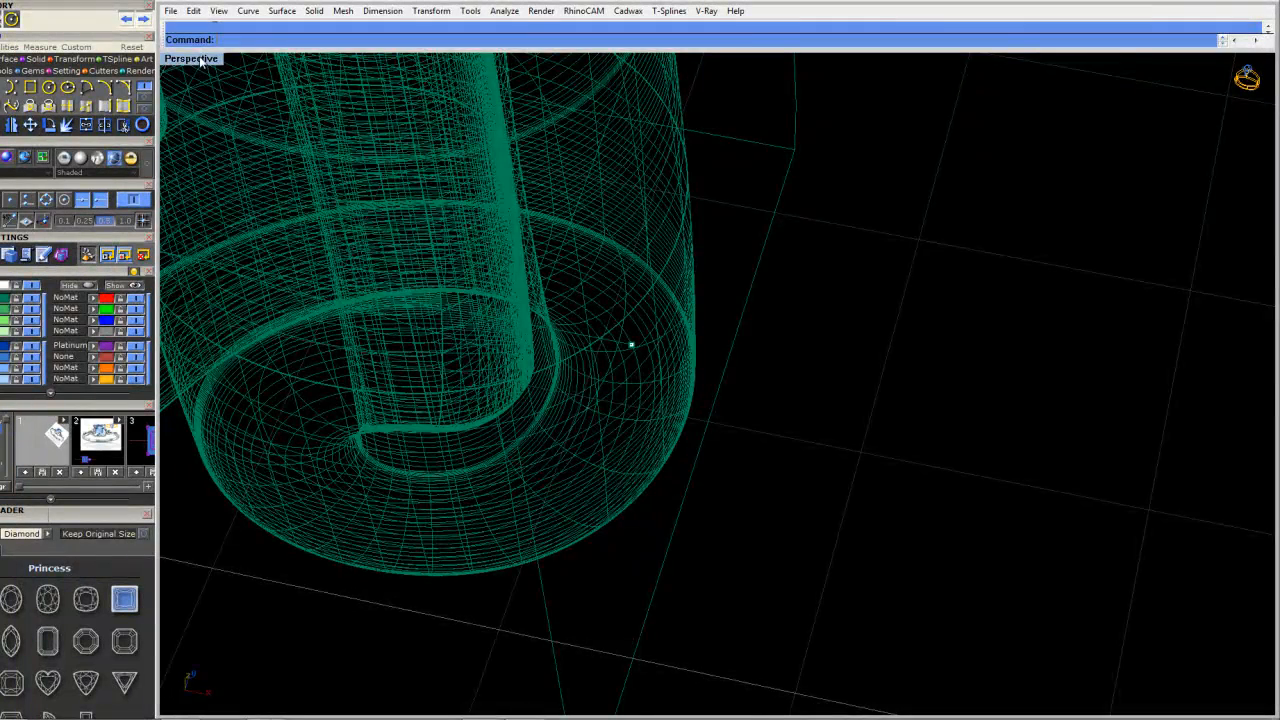
pyautogui.doubleClick(198, 59)
pyautogui.scroll(3, 503, 272)
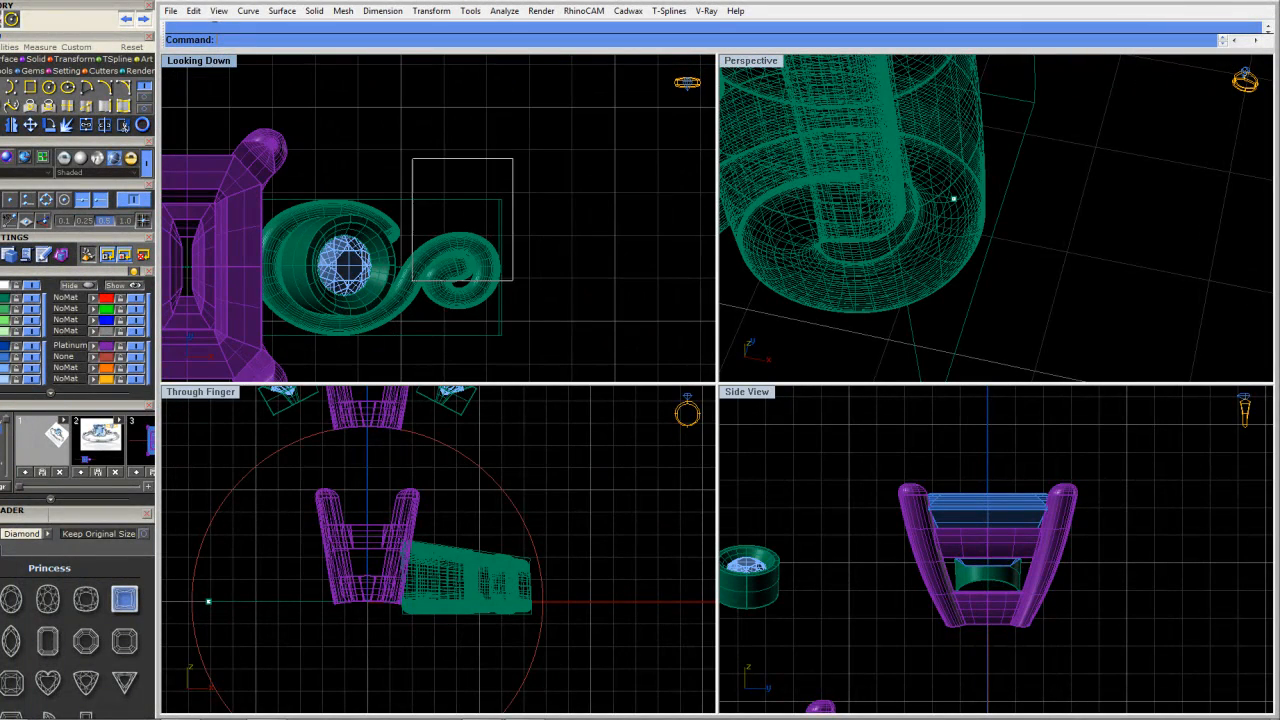
pyautogui.moveTo(490, 267); pyautogui.dragTo(530, 267)
pyautogui.press('Escape')
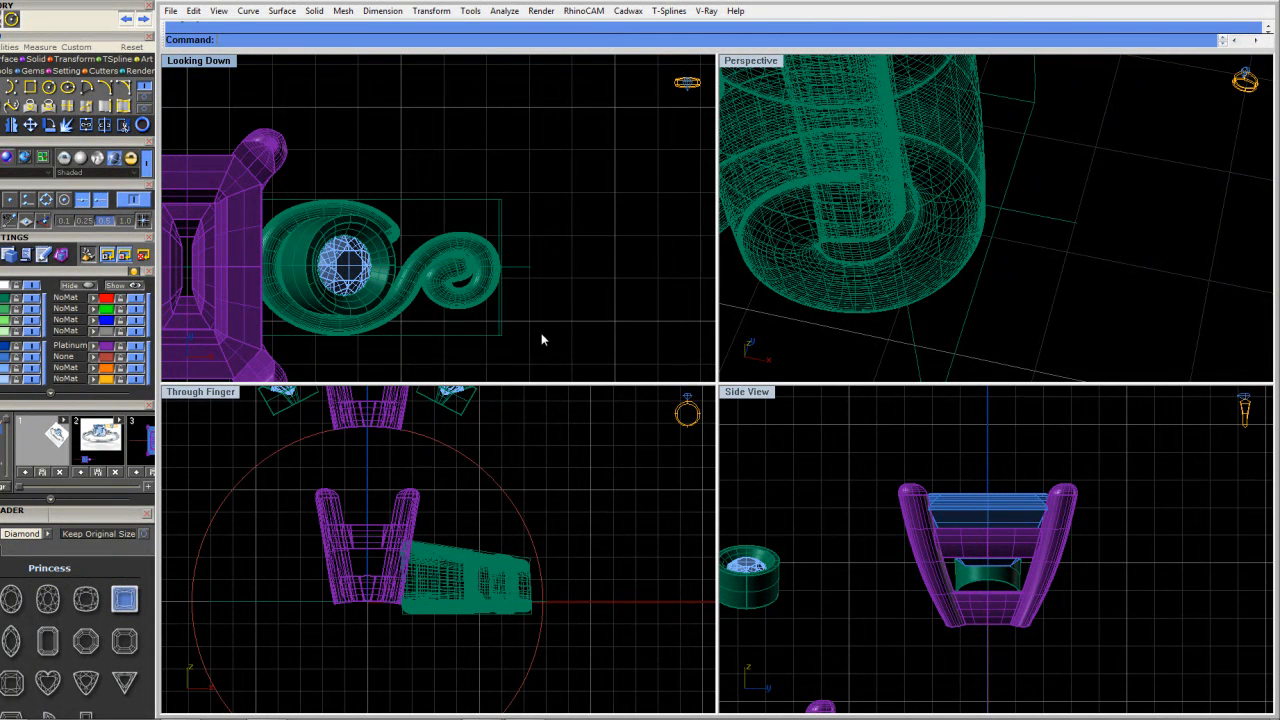
# Flow a copy of the piped scroll from the straight base line onto the finger-size circle, with Rigid and Stretch off
pyautogui.scroll(-10, 752, 310)
pyautogui.rightClick(1016, 305)
pyautogui.click(905, 310)
pyautogui.click(873, 290)
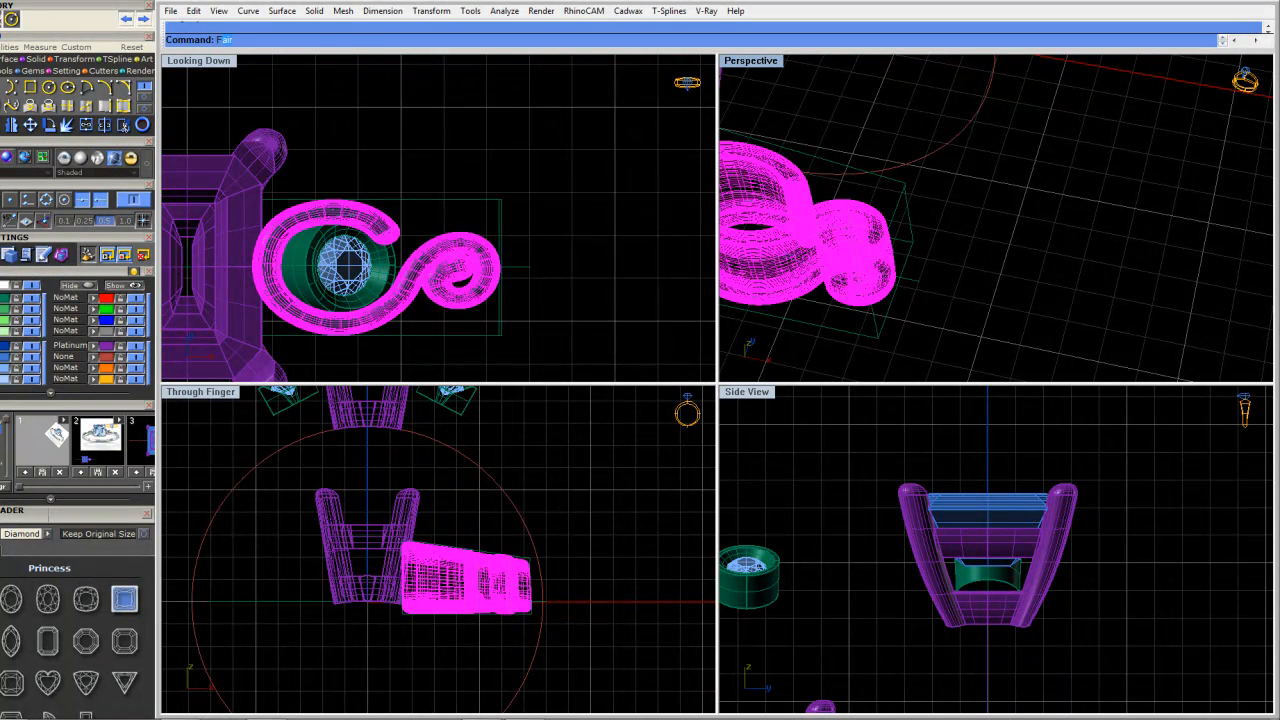
pyautogui.press('Return')
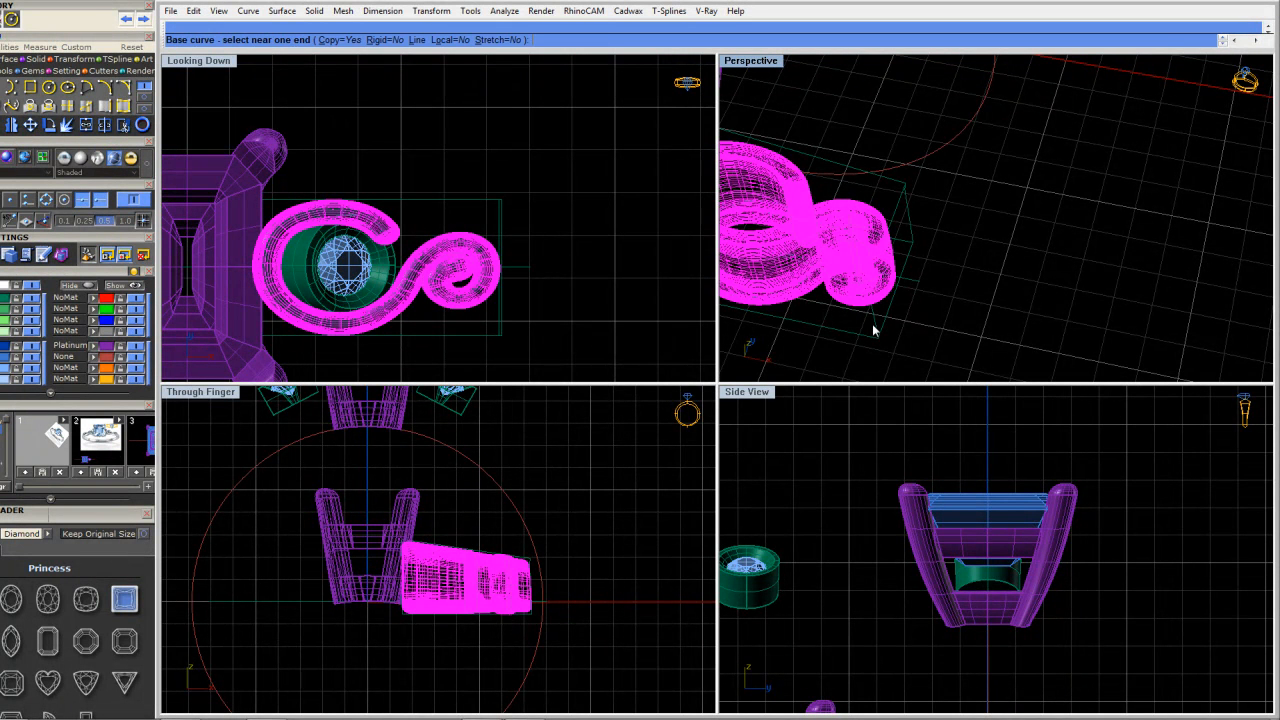
pyautogui.click(922, 287)
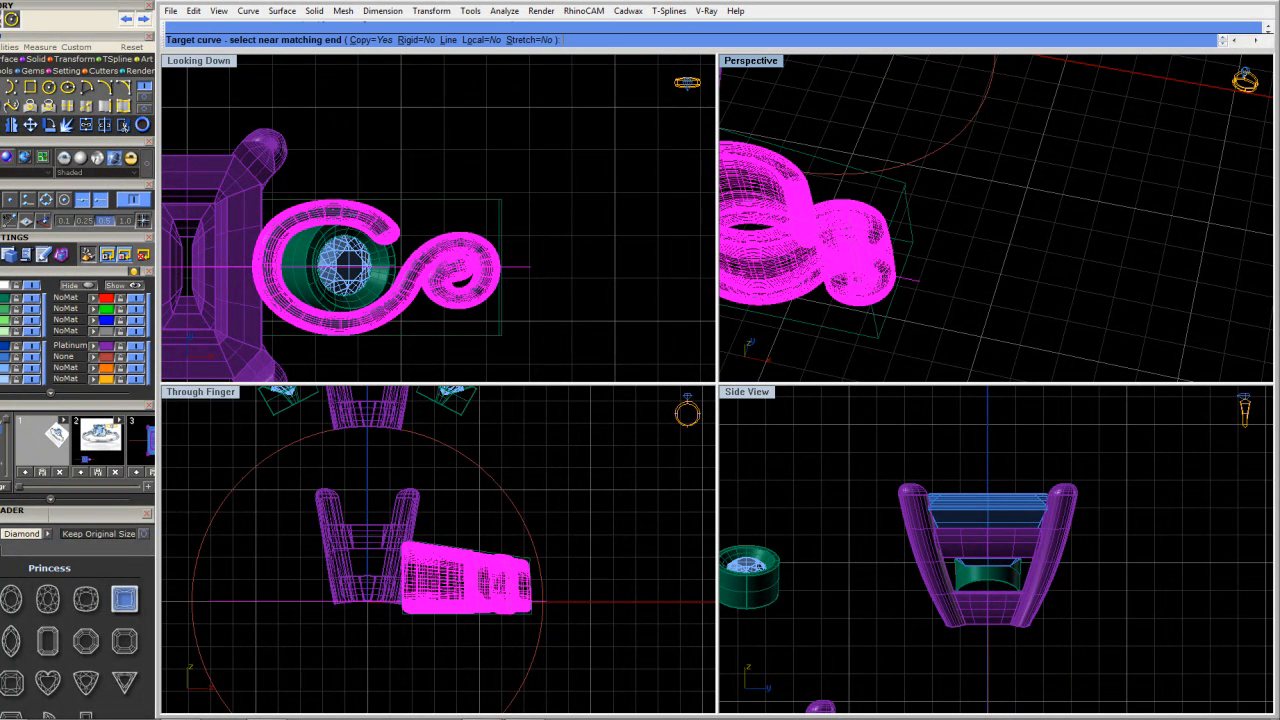
pyautogui.click(483, 487)
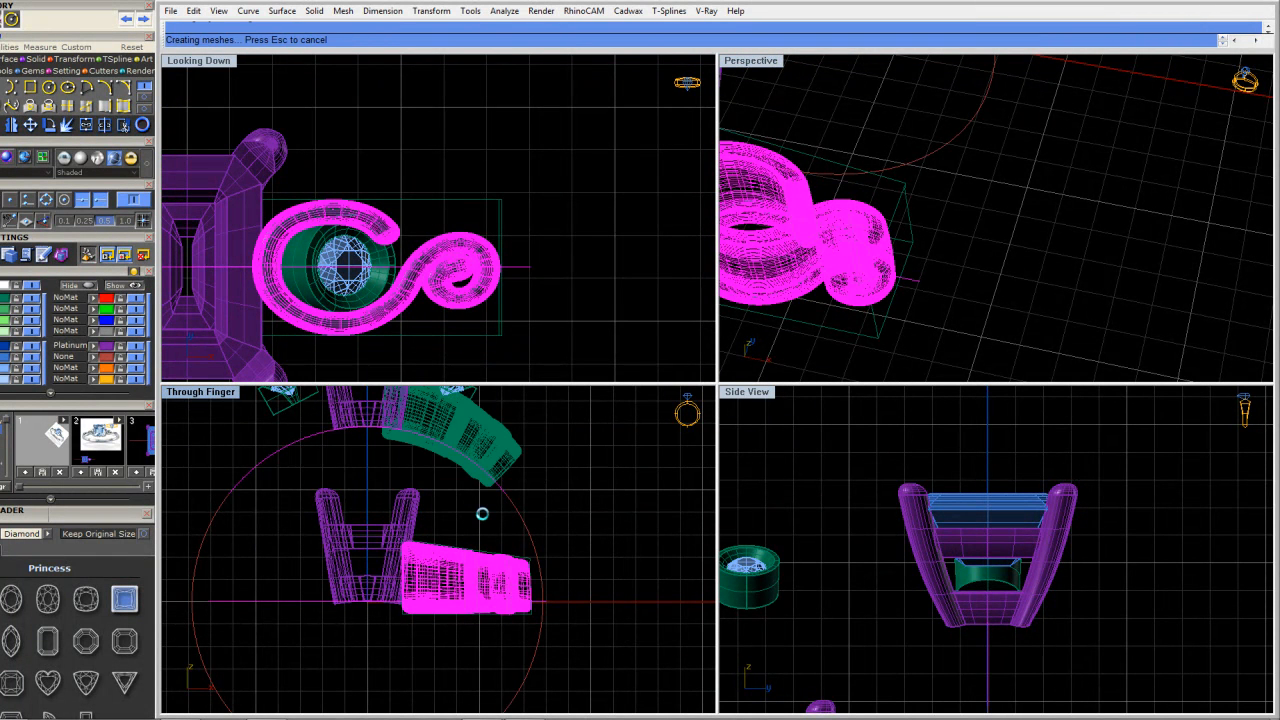
# Mirror the bezelled side gem beside the upper head across the ring's vertical centre line in the Through Finger view
pyautogui.moveTo(1105, 255); pyautogui.dragTo(1078, 190, button='right')
pyautogui.click(812, 128)
pyautogui.click(880, 156)
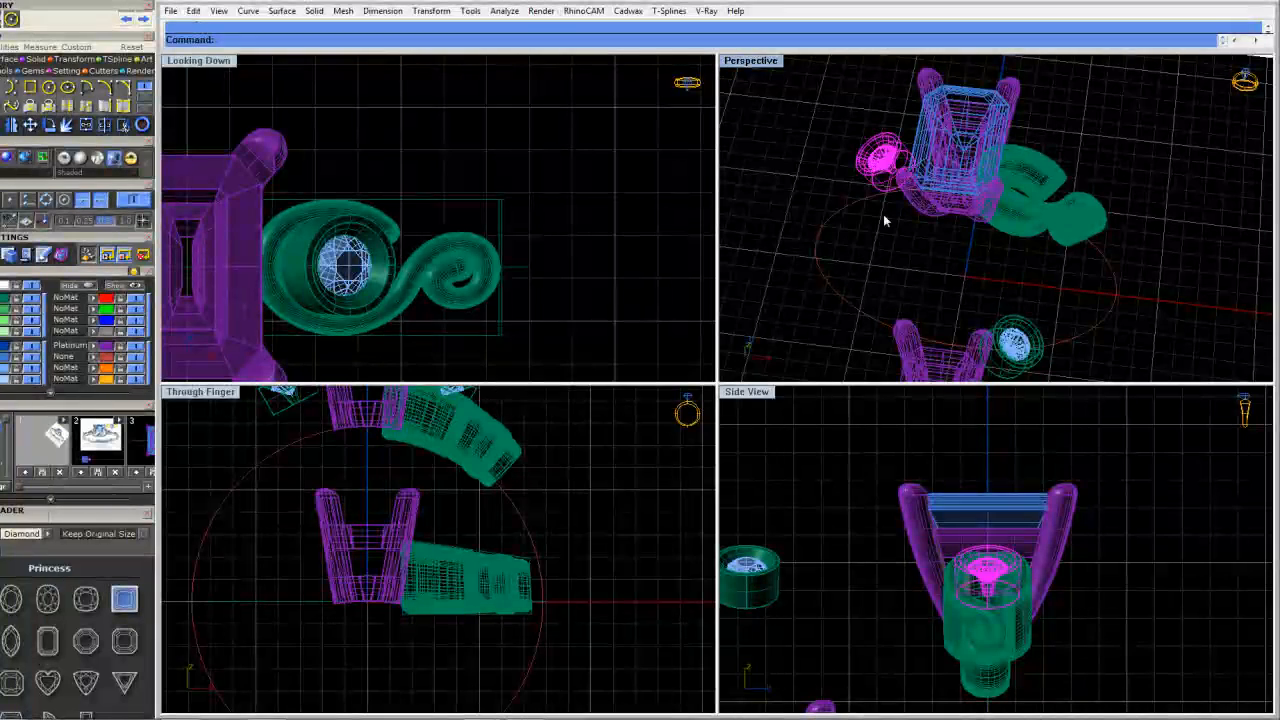
pyautogui.scroll(-2, 482, 556)
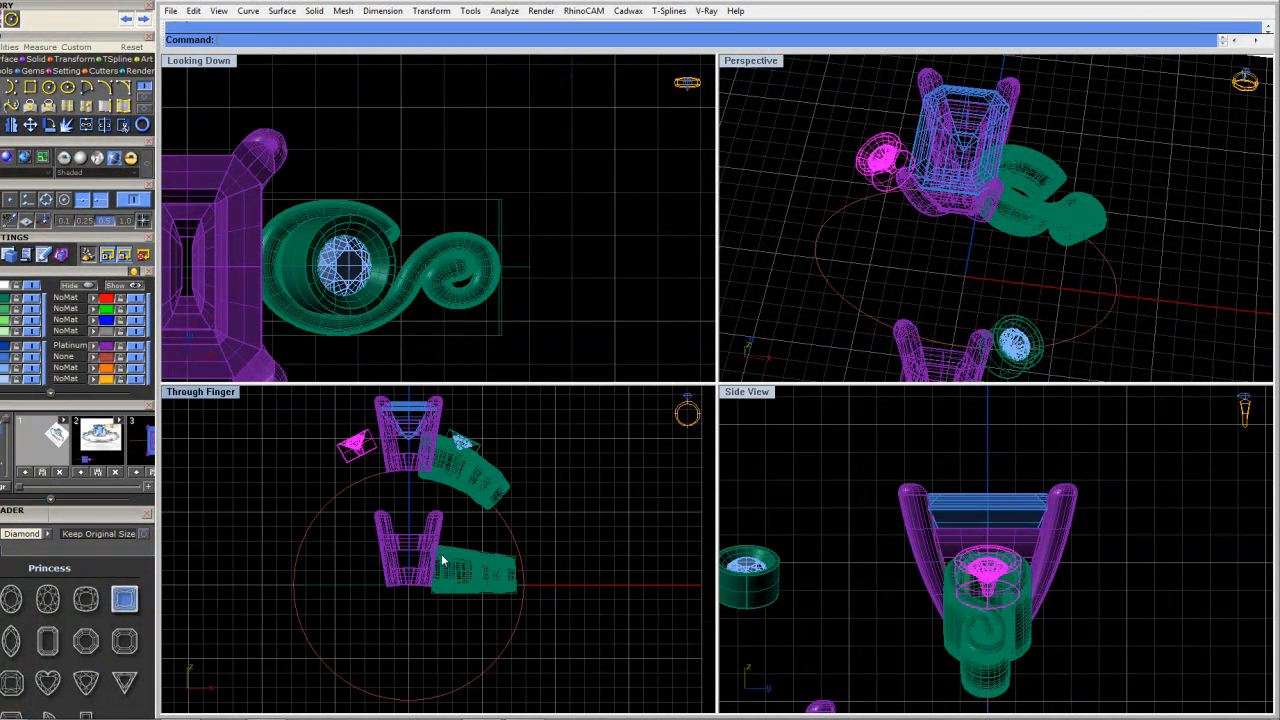
pyautogui.scroll(1, 495, 608)
pyautogui.write('Mirror')
pyautogui.press('Return')
pyautogui.click(454, 634)
pyautogui.click(428, 416)
pyautogui.click(306, 443)
# Set the Perspective view to shaded and examine how the curved scroll wraps around the bezelled side gem
pyautogui.moveTo(966, 226); pyautogui.dragTo(897, 211, button='right')
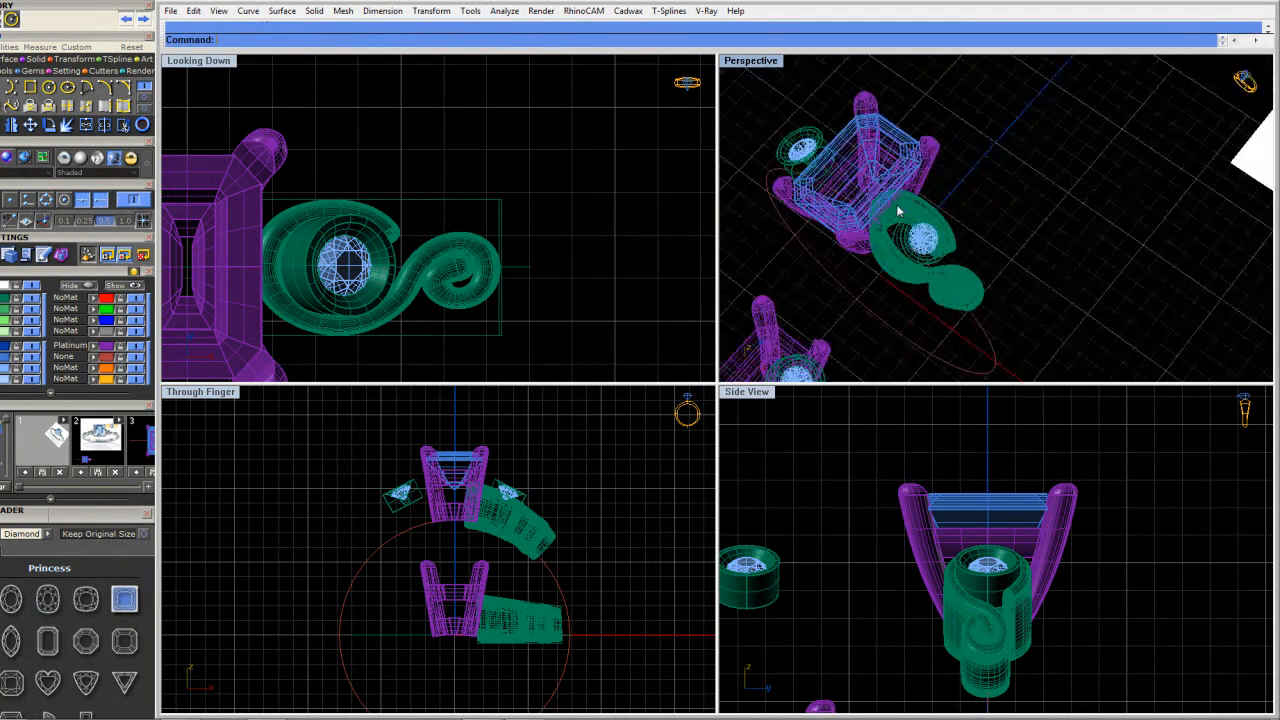
pyautogui.scroll(3, 908, 237)
pyautogui.scroll(-2, 908, 237)
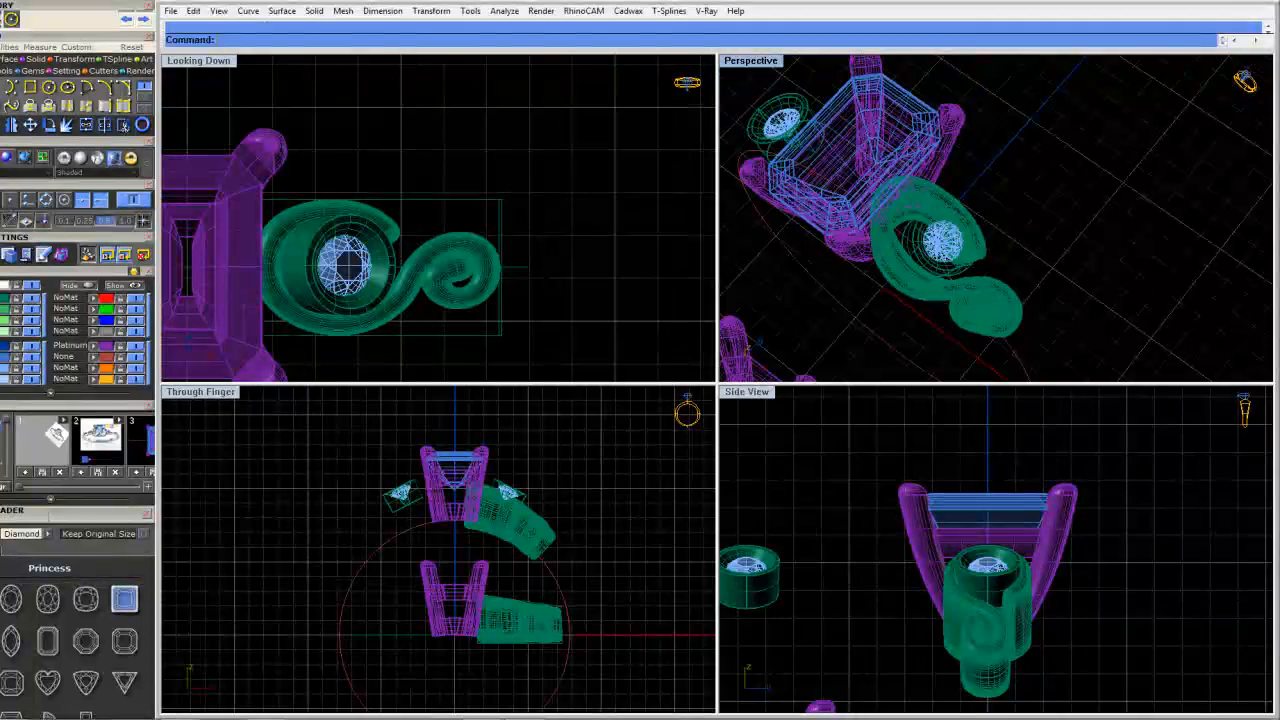
pyautogui.click(750, 60)
pyautogui.click(765, 113)
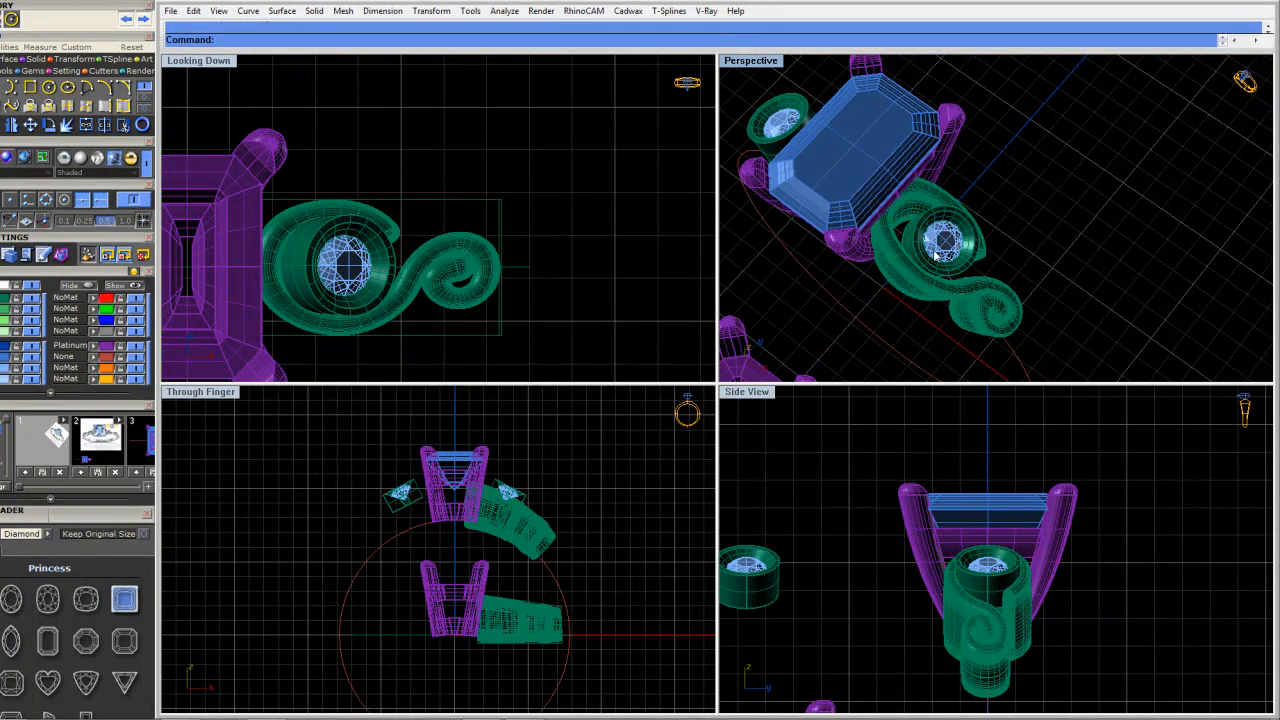
pyautogui.moveTo(975, 258)
pyautogui.mouseDown(button='right')
pyautogui.moveTo(940, 240)
pyautogui.moveTo(909, 246)
pyautogui.moveTo(963, 250)
pyautogui.mouseUp(button='right')
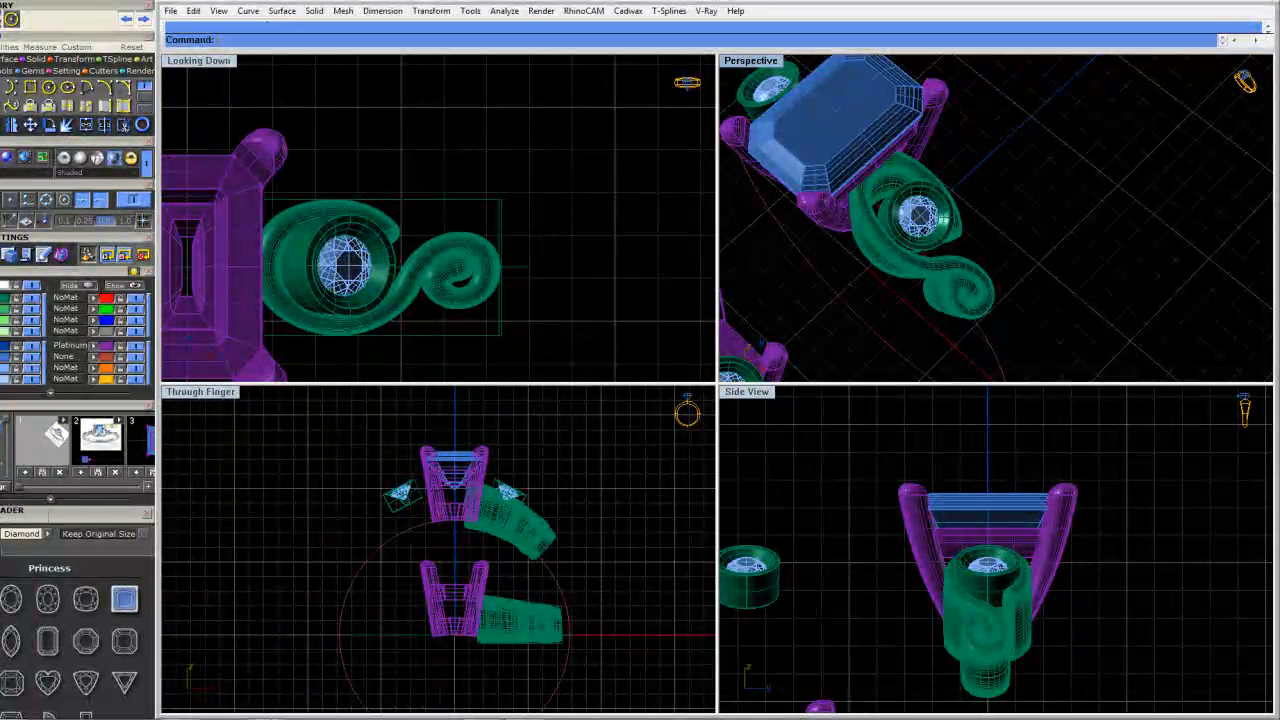
pyautogui.scroll(8, 890, 238)
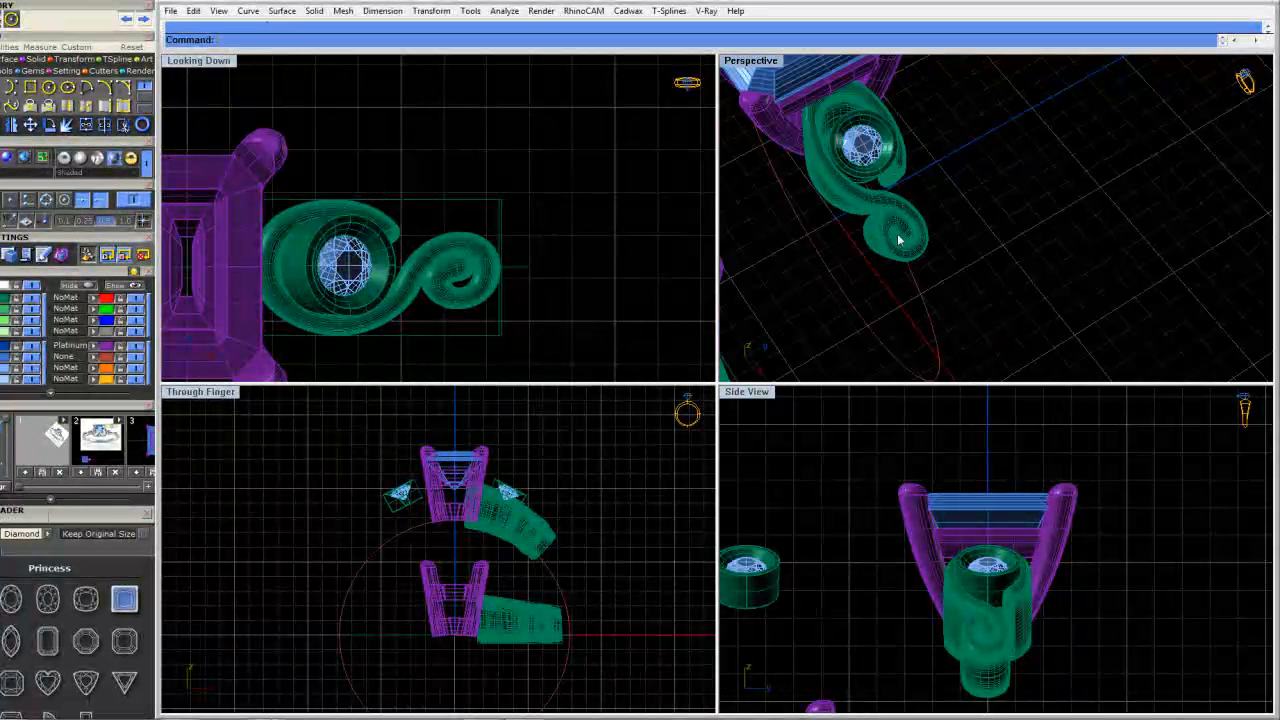
pyautogui.scroll(-10, 1051, 251)
pyautogui.moveTo(1051, 251); pyautogui.dragTo(1038, 195, button='right')
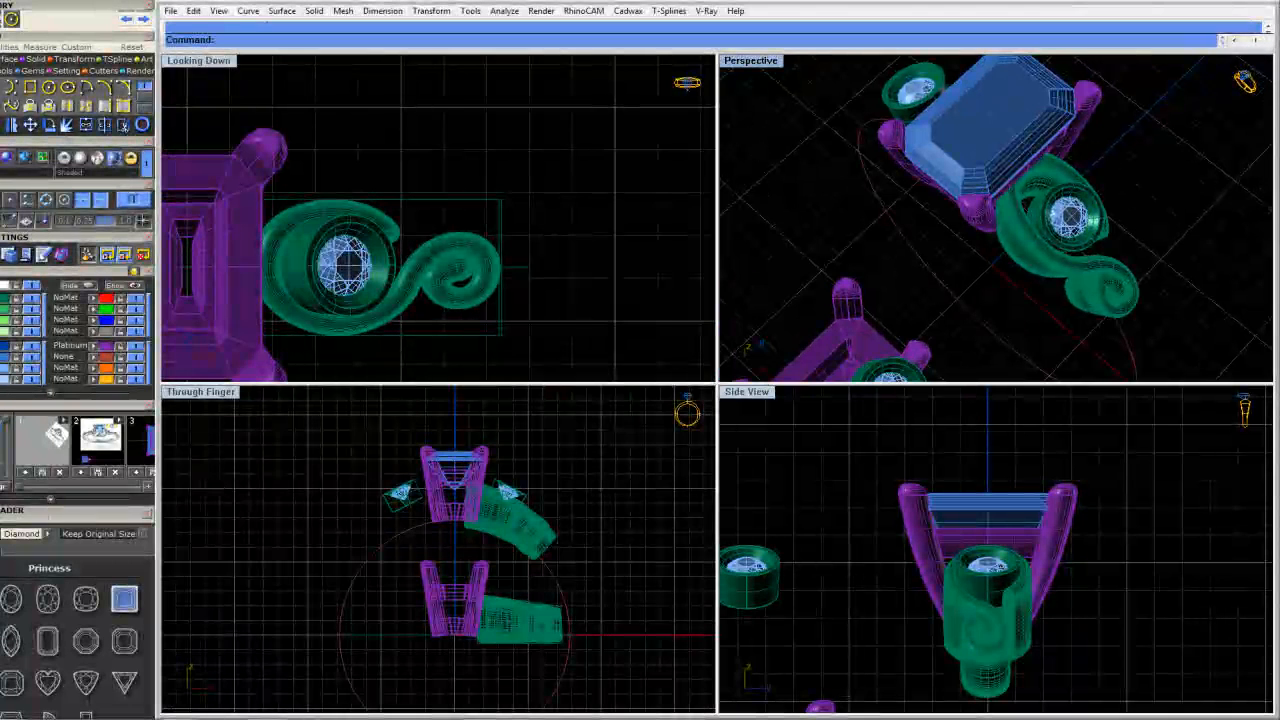
# Replace the curved scroll with a history-linked copy of the flat scroll, flowed from the straight base line onto the finger circle, Rigid and Stretch off
pyautogui.click(555, 546)
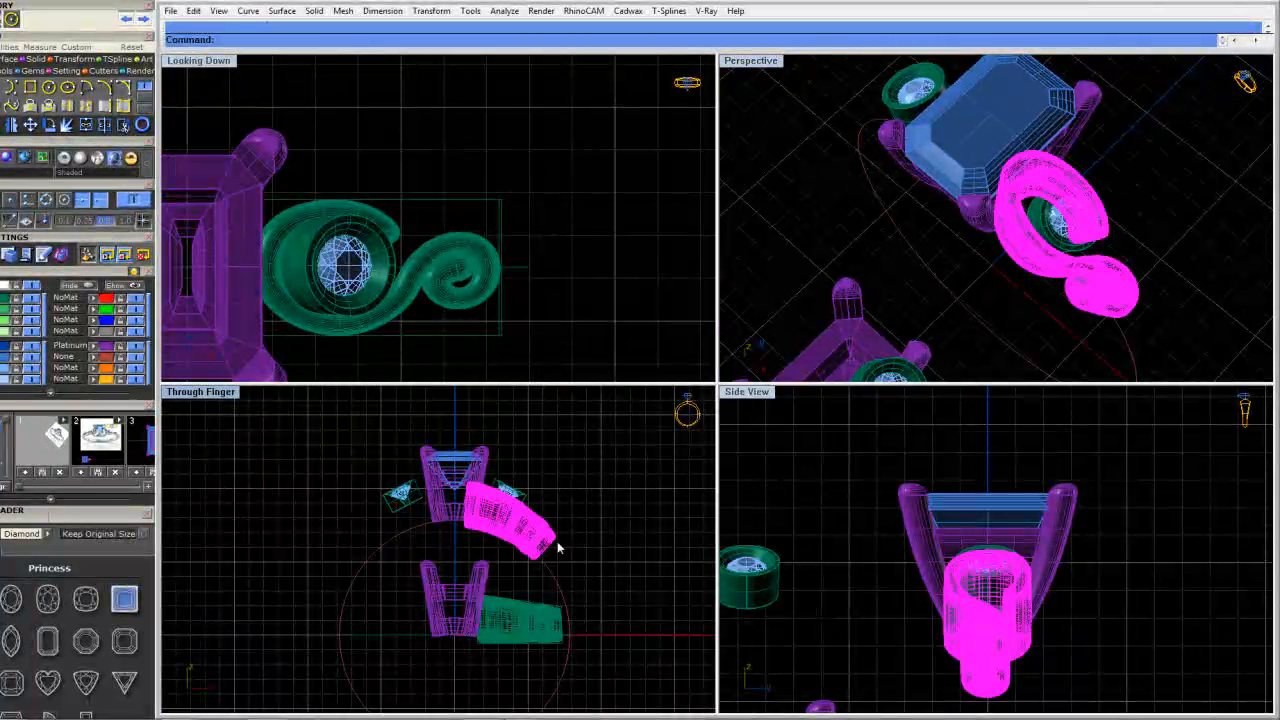
pyautogui.press('Delete')
pyautogui.scroll(4, 540, 578)
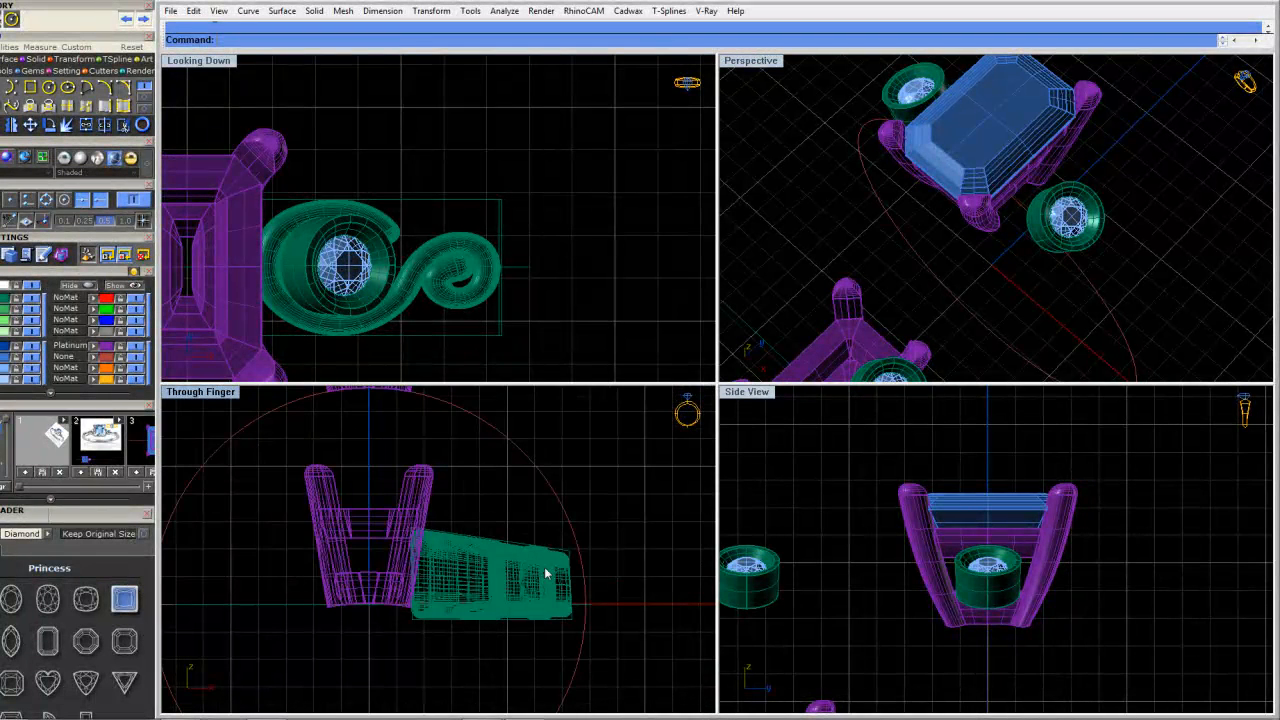
pyautogui.click(545, 573)
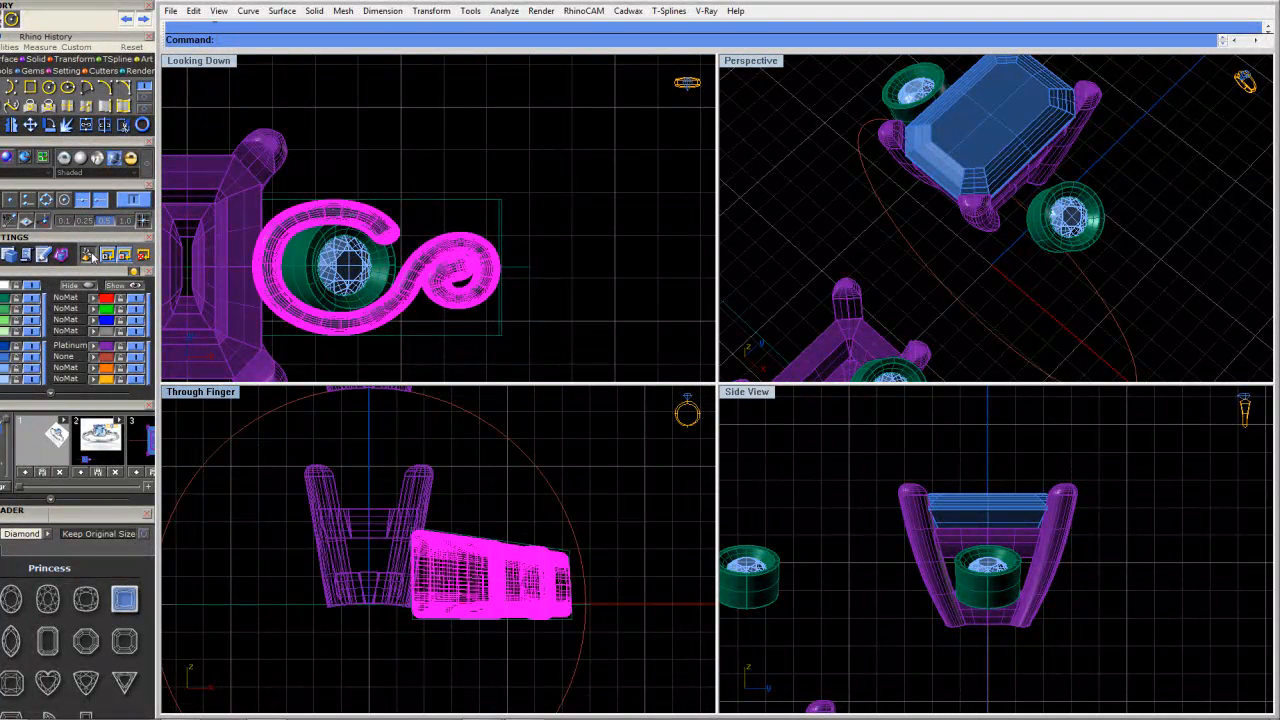
pyautogui.write('Flow')
pyautogui.press('Return')
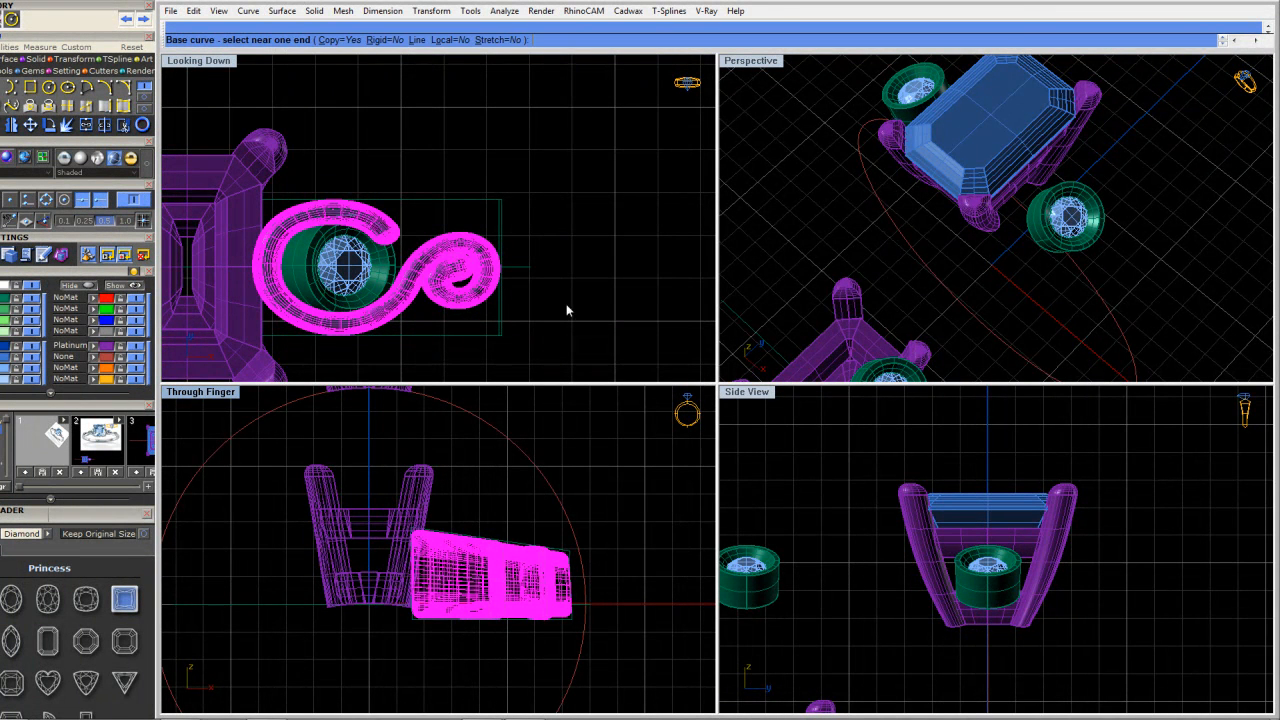
pyautogui.click(527, 267)
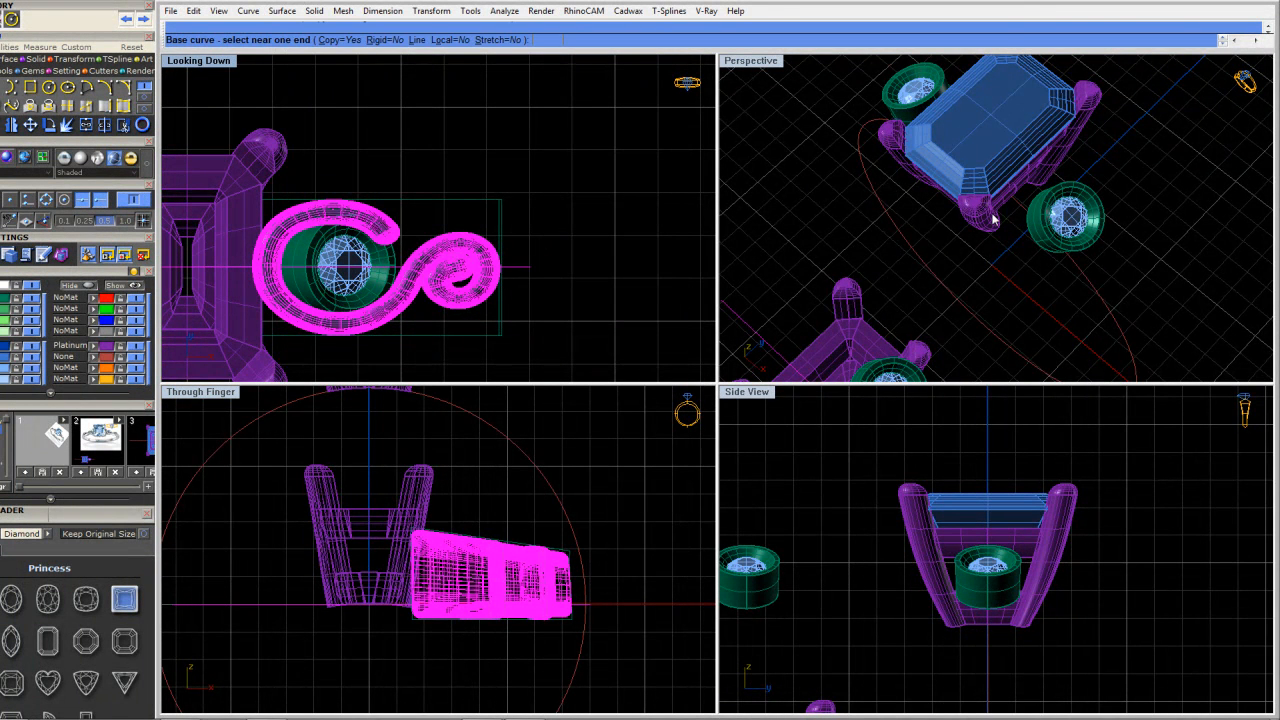
pyautogui.click(971, 251)
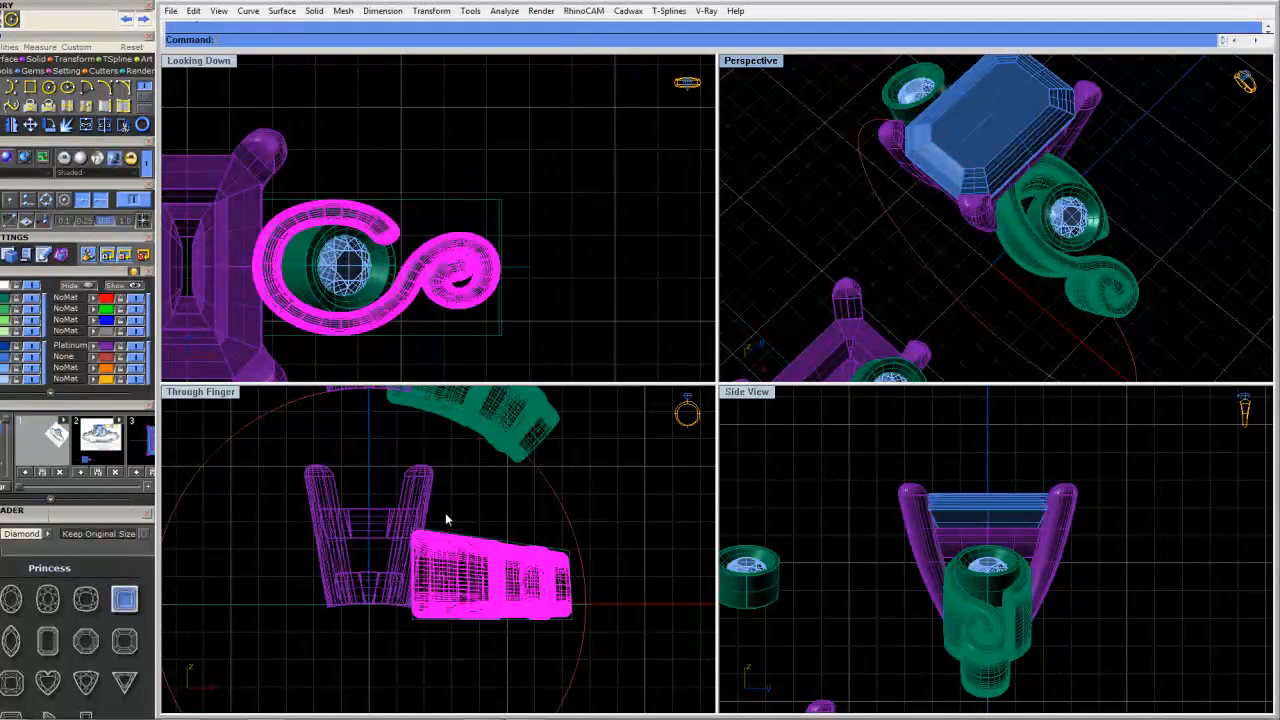
pyautogui.press('Escape')
# Show the flat scroll cage's control points and move the column at its head end outward, away from the lower head, in the Through Finger view
pyautogui.scroll(2, 438, 530)
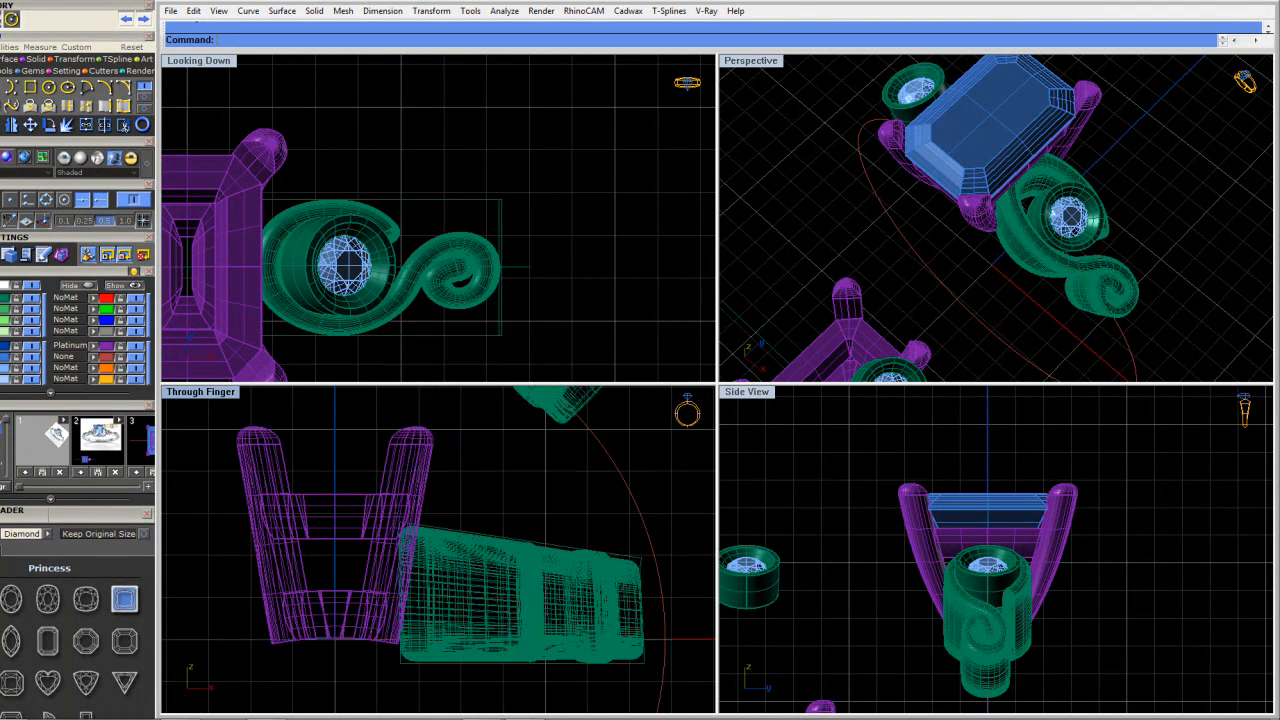
pyautogui.click(438, 532)
pyautogui.press('F10')
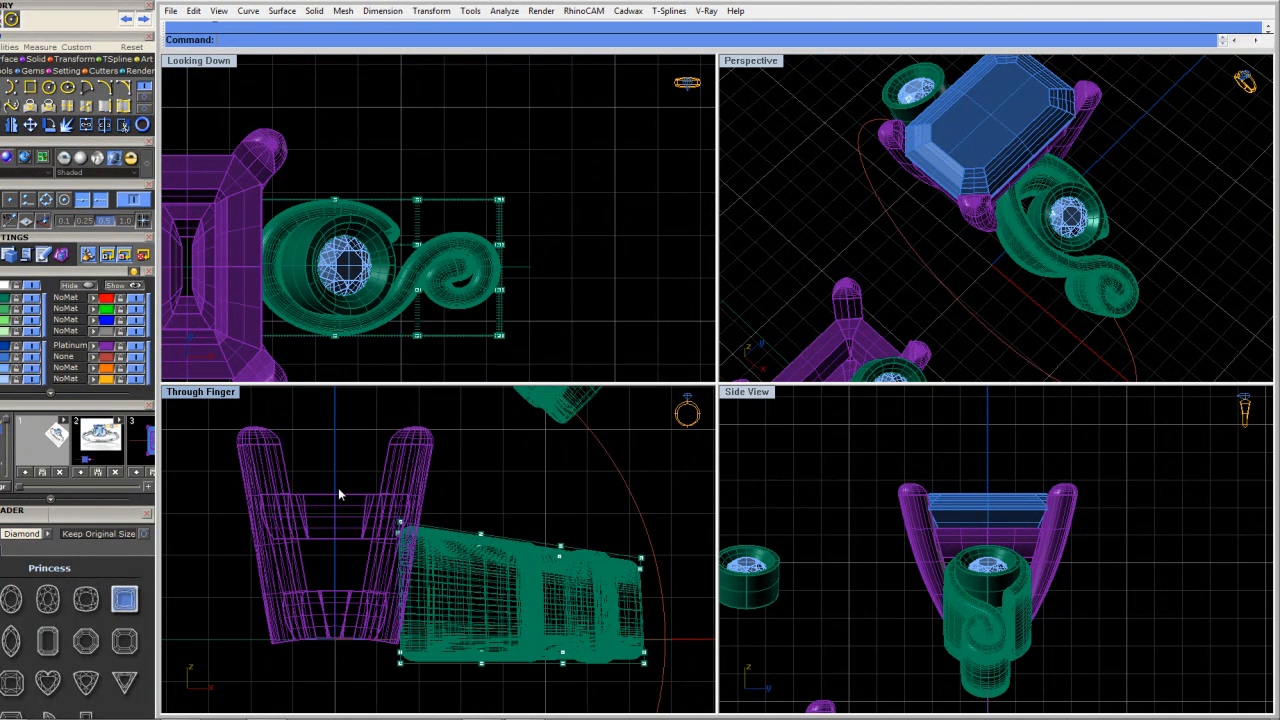
pyautogui.moveTo(336, 432); pyautogui.dragTo(418, 680)
pyautogui.scroll(3, 418, 680)
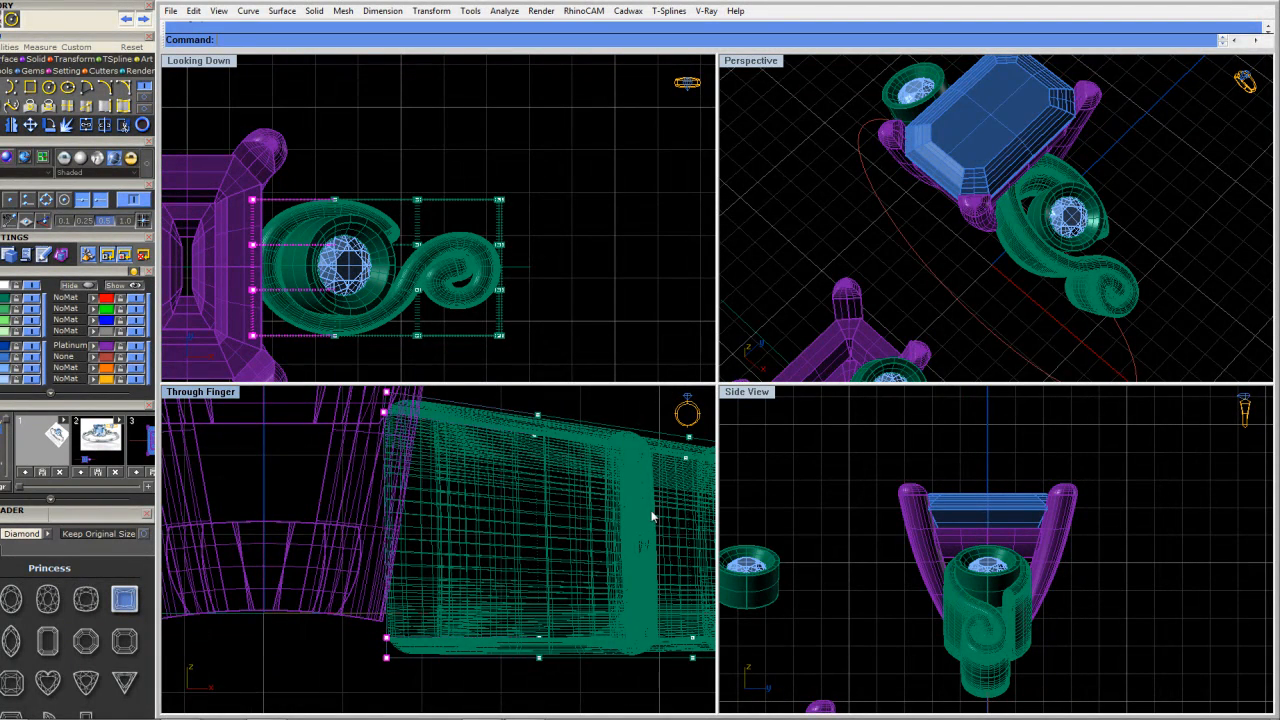
pyautogui.scroll(3, 407, 657)
pyautogui.scroll(1, 357, 609)
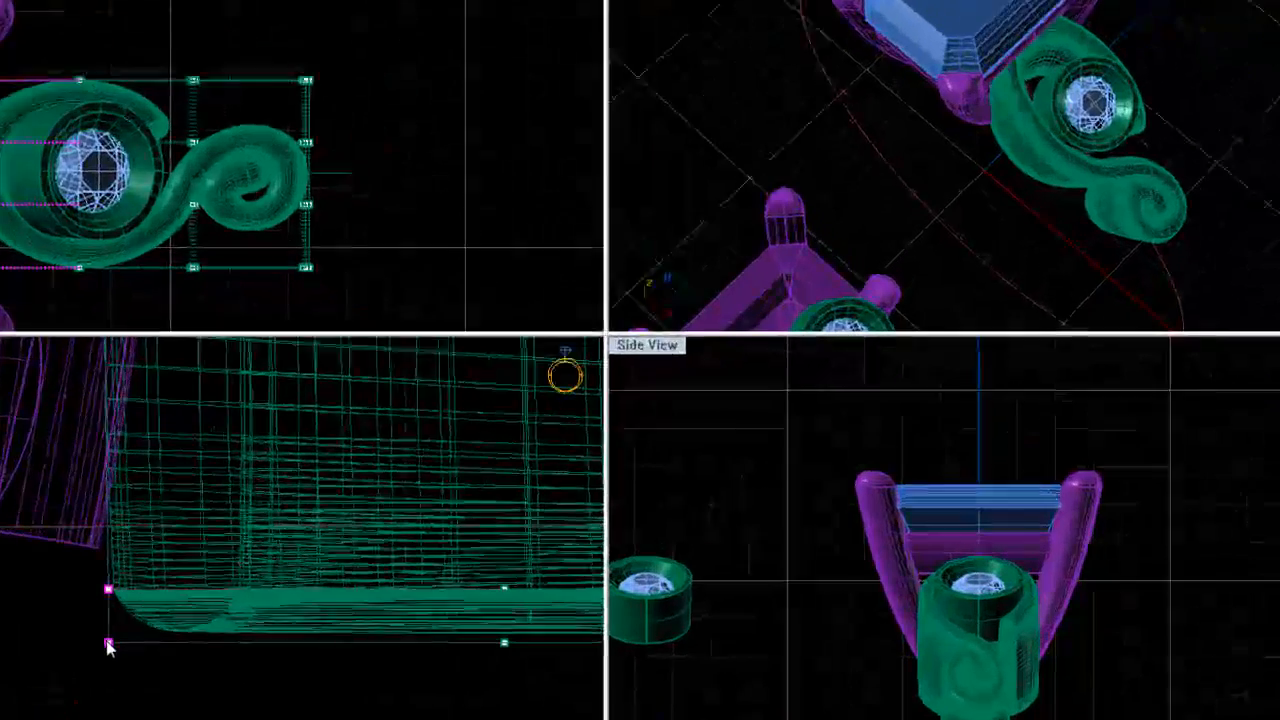
pyautogui.moveTo(108, 642); pyautogui.dragTo(155, 658)
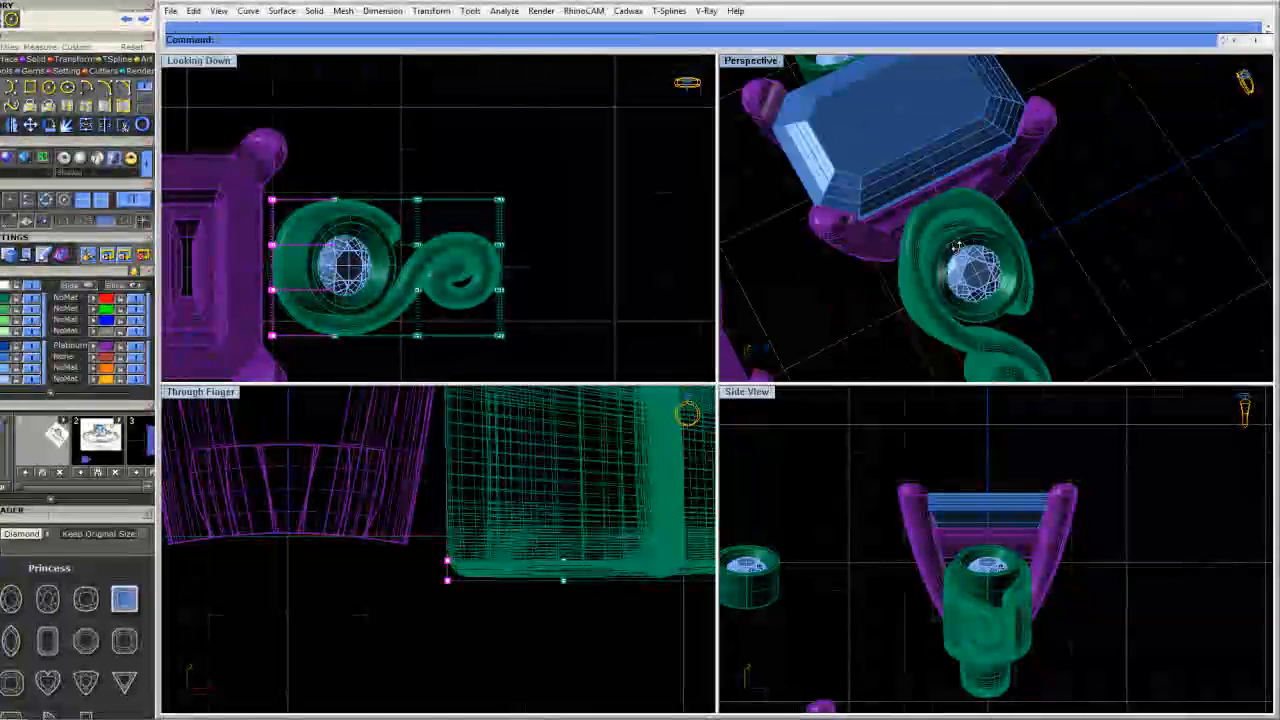
pyautogui.moveTo(957, 247)
pyautogui.mouseDown(button='right')
pyautogui.moveTo(891, 246)
pyautogui.moveTo(988, 229)
pyautogui.moveTo(975, 240)
pyautogui.mouseUp(button='right')
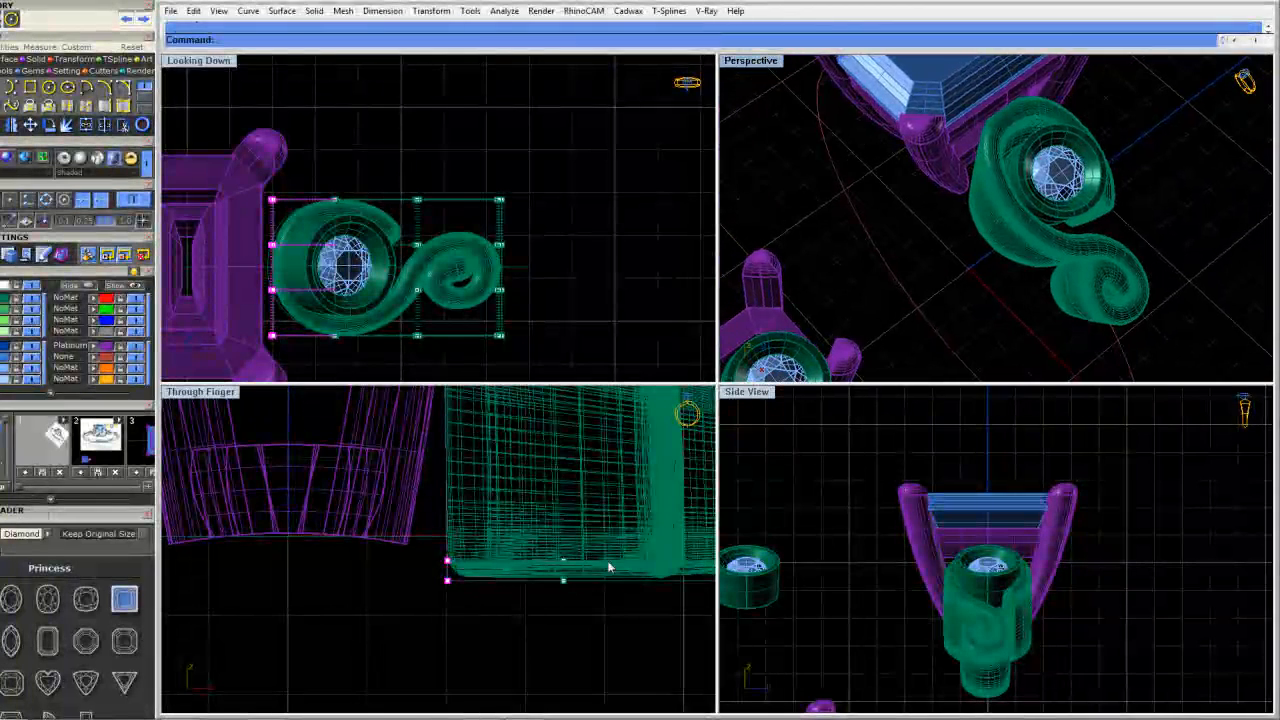
# Shift the two innermost columns of the scroll's cage control points outward, away from the centre head
pyautogui.scroll(-8, 551, 585)
pyautogui.moveTo(522, 606); pyautogui.dragTo(505, 608, button='right')
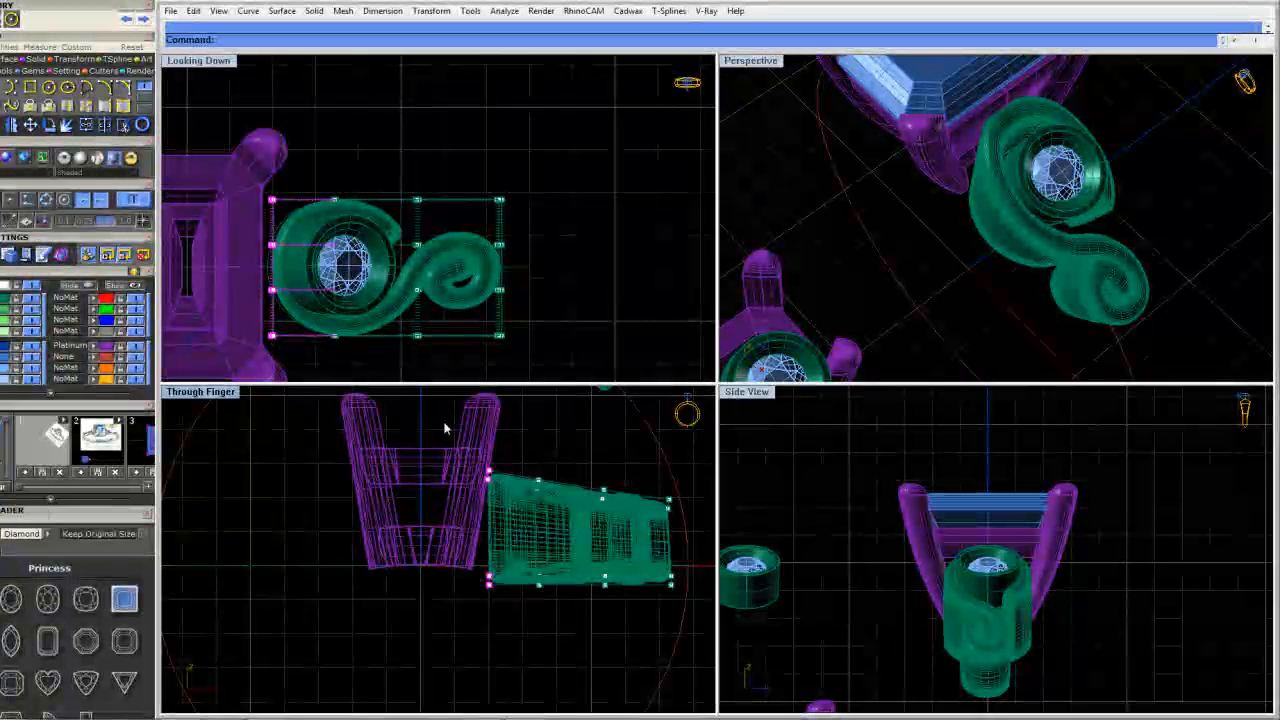
pyautogui.scroll(5, 487, 484)
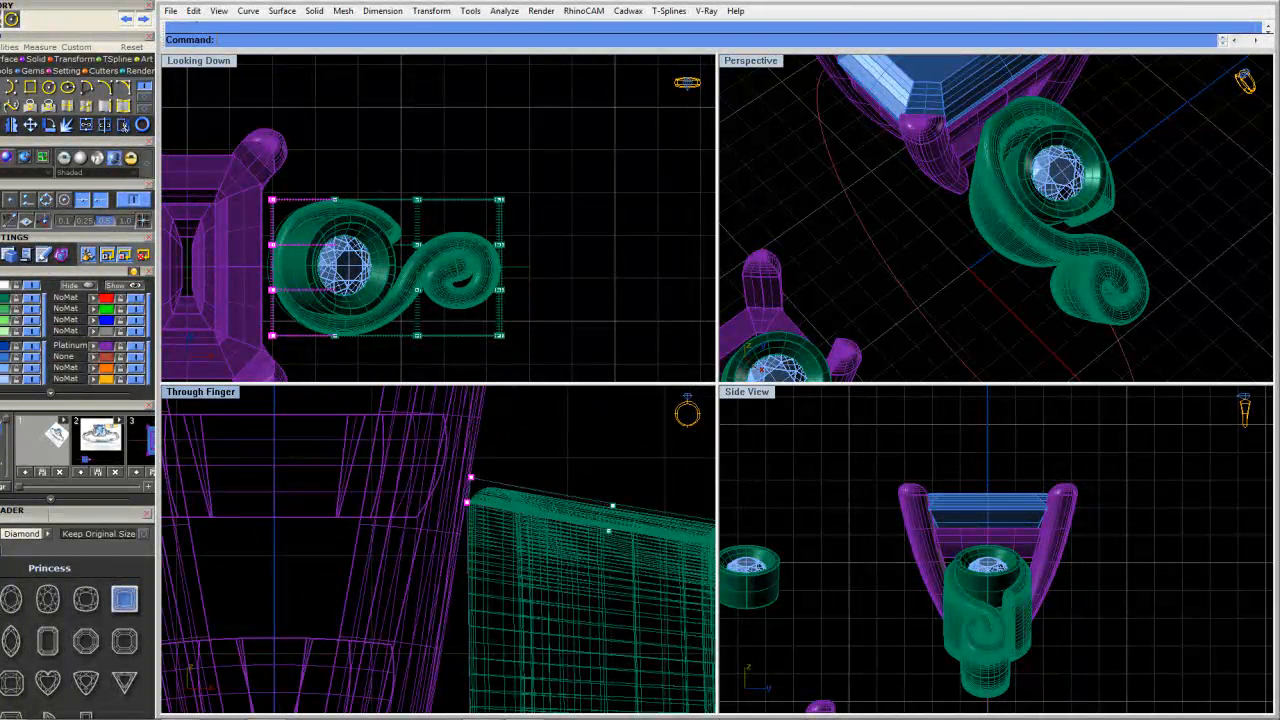
pyautogui.scroll(-2, 443, 457)
pyautogui.scroll(-6, 426, 554)
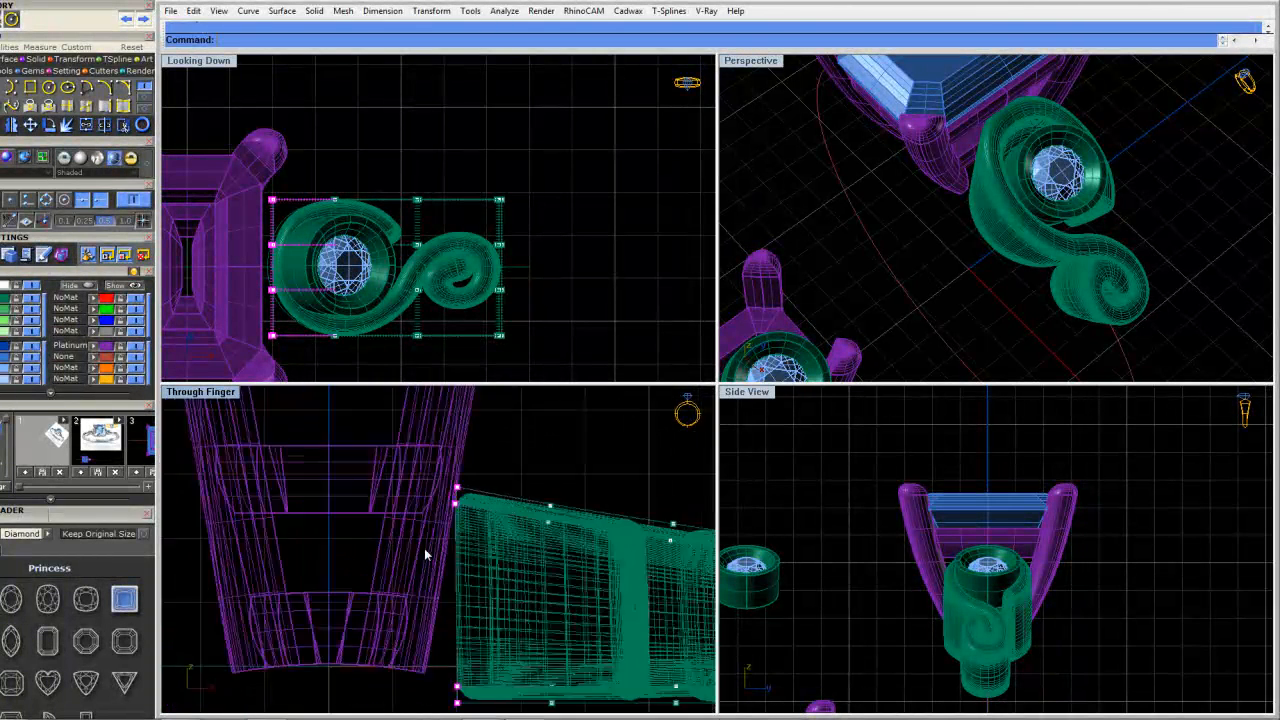
pyautogui.moveTo(377, 452); pyautogui.dragTo(552, 677)
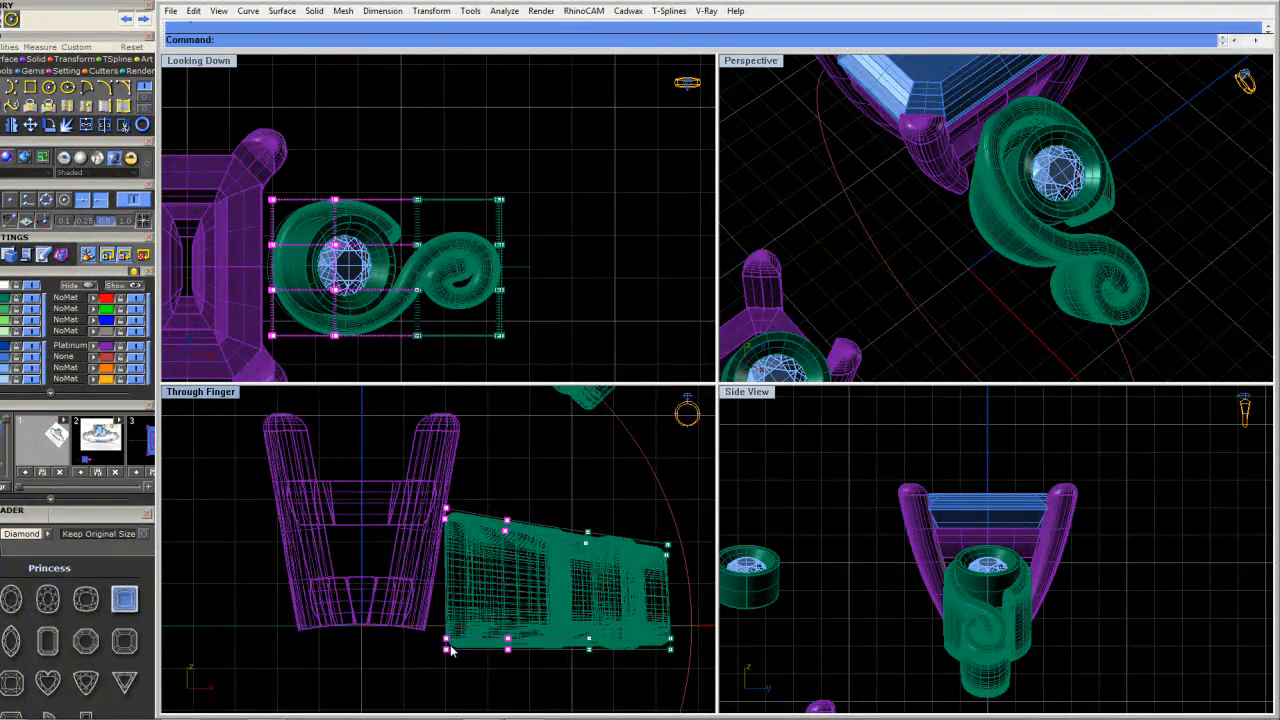
pyautogui.scroll(5, 445, 658)
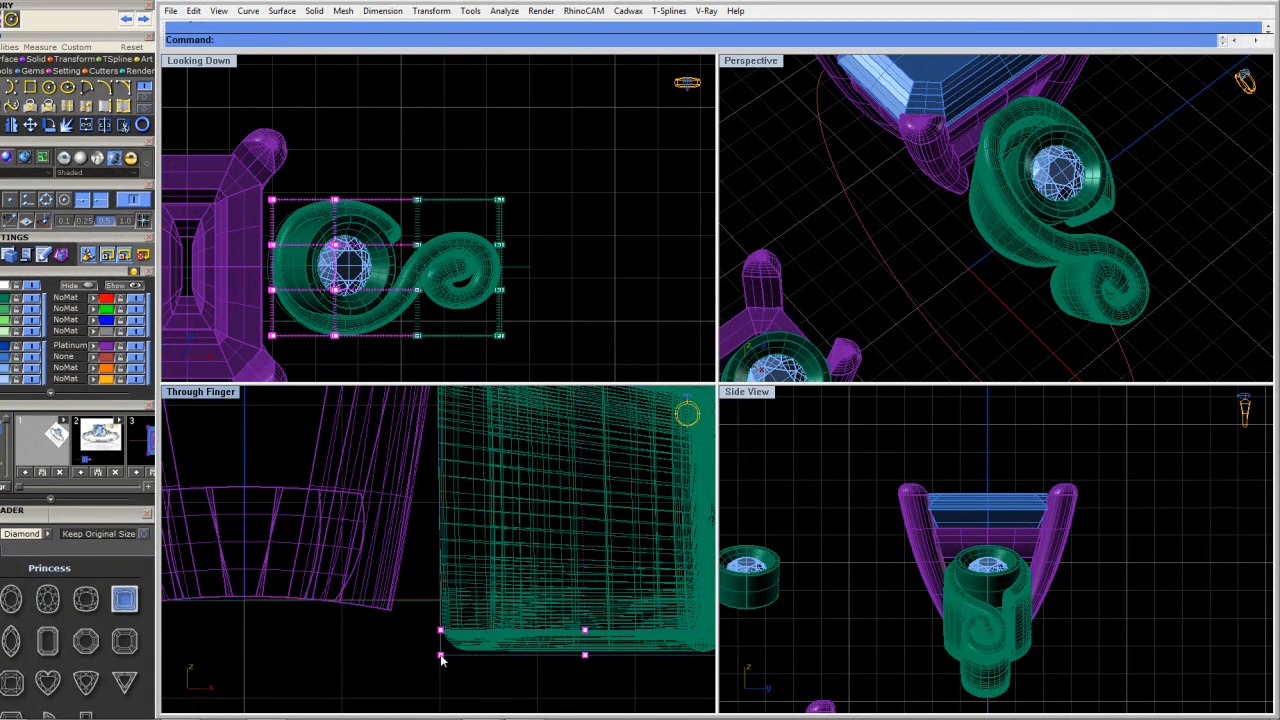
pyautogui.moveTo(443, 659); pyautogui.dragTo(541, 677)
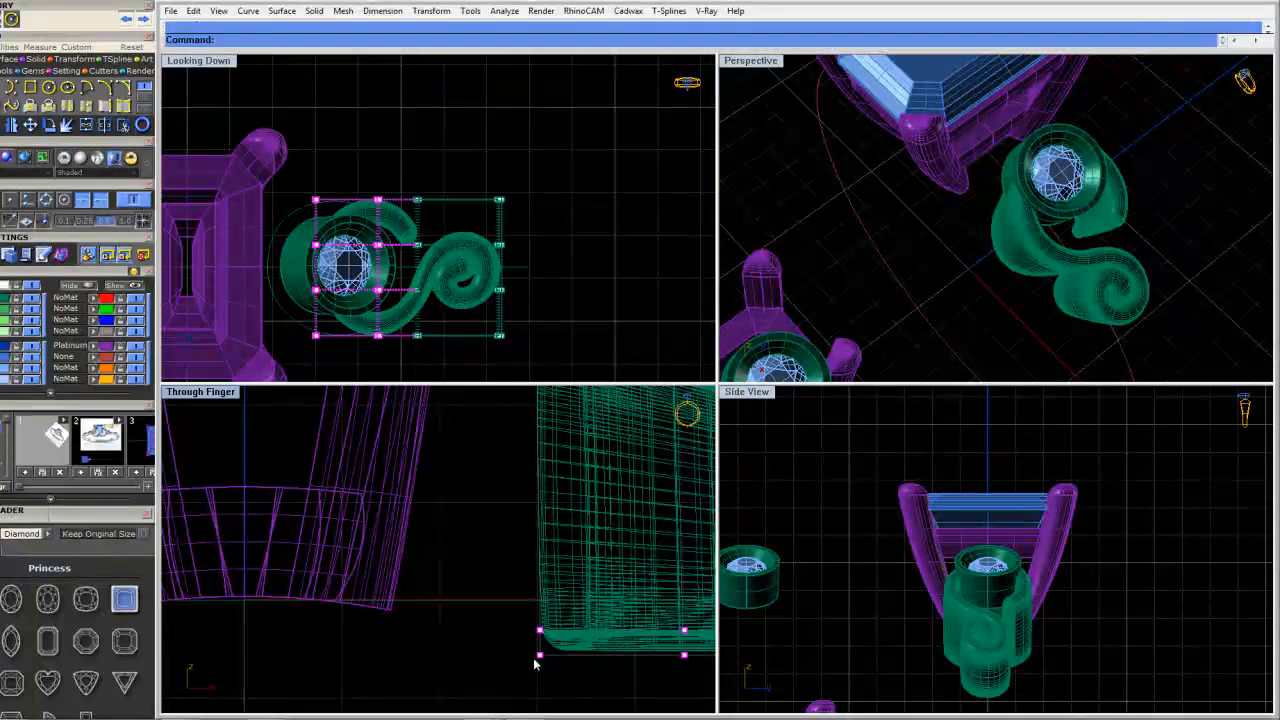
pyautogui.moveTo(540, 656); pyautogui.dragTo(538, 492)
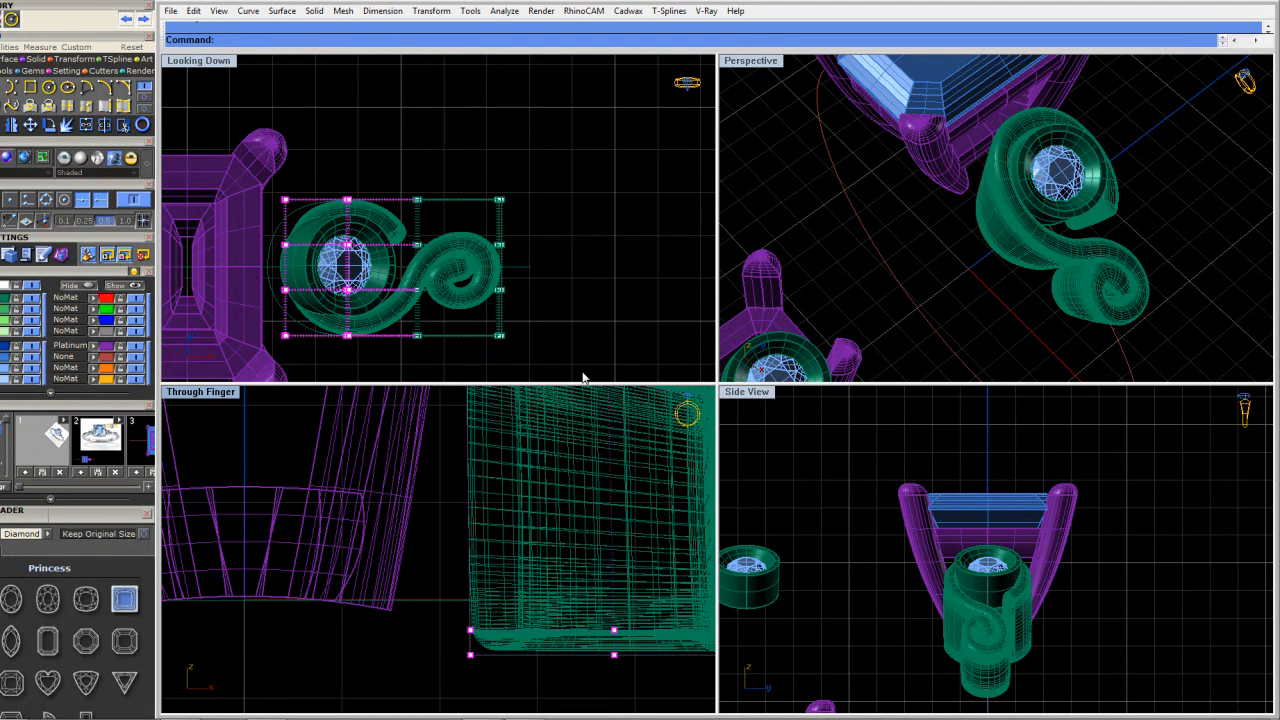
pyautogui.hotkey('alt', 'Right')
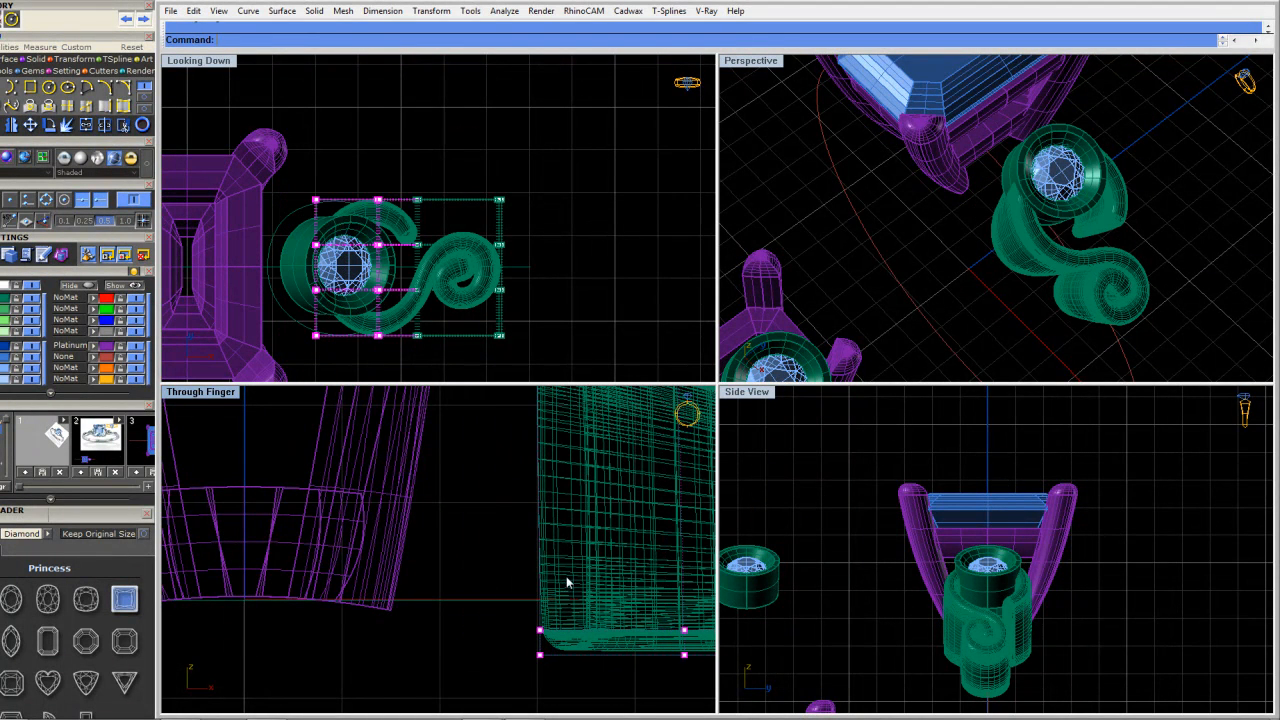
# Select all of the scroll's cage control points and move them together toward the centre head
pyautogui.scroll(-6, 567, 582)
pyautogui.moveTo(650, 603); pyautogui.dragTo(450, 592, button='right')
pyautogui.moveTo(316, 405); pyautogui.dragTo(587, 658)
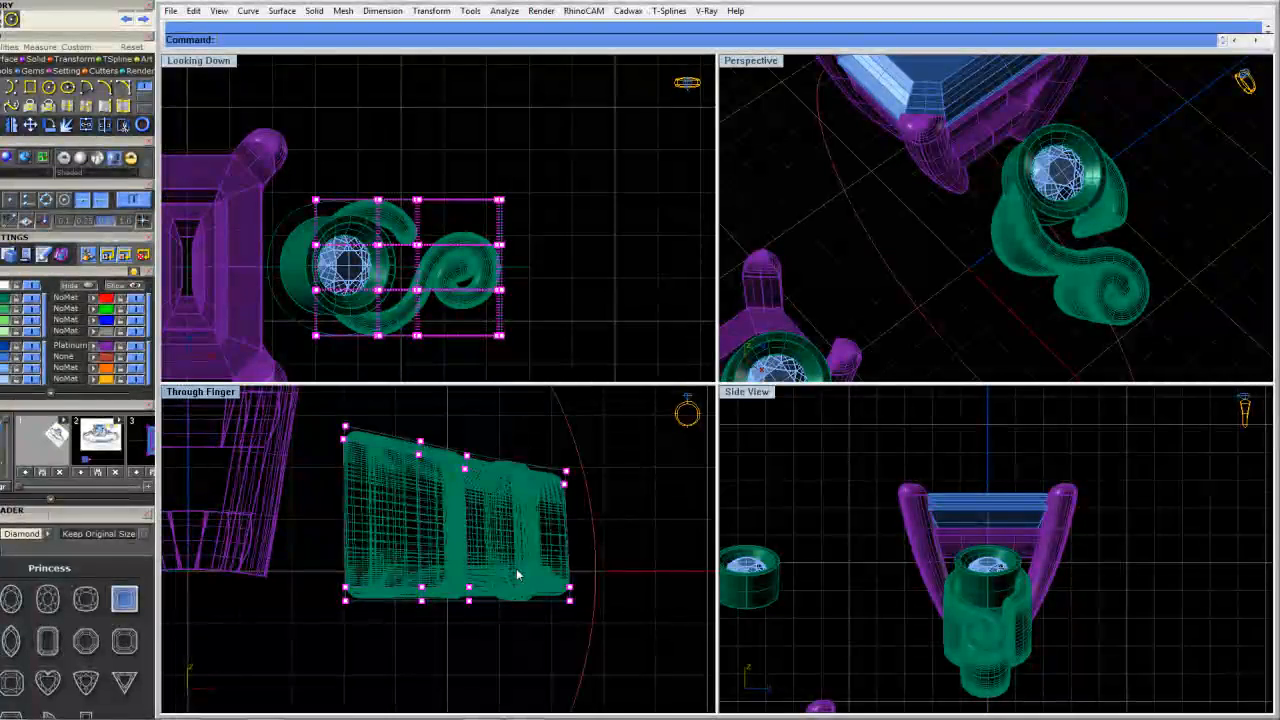
pyautogui.click(518, 572)
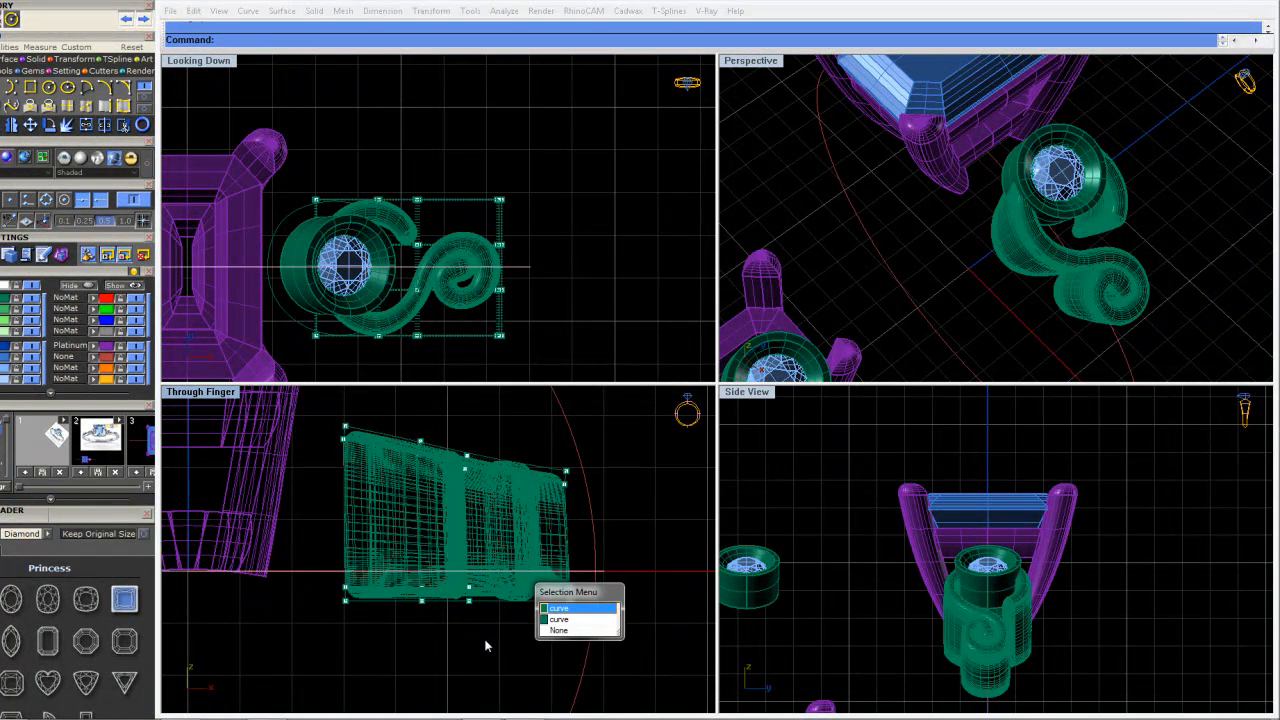
pyautogui.press('Escape')
pyautogui.moveTo(333, 414); pyautogui.dragTo(598, 678)
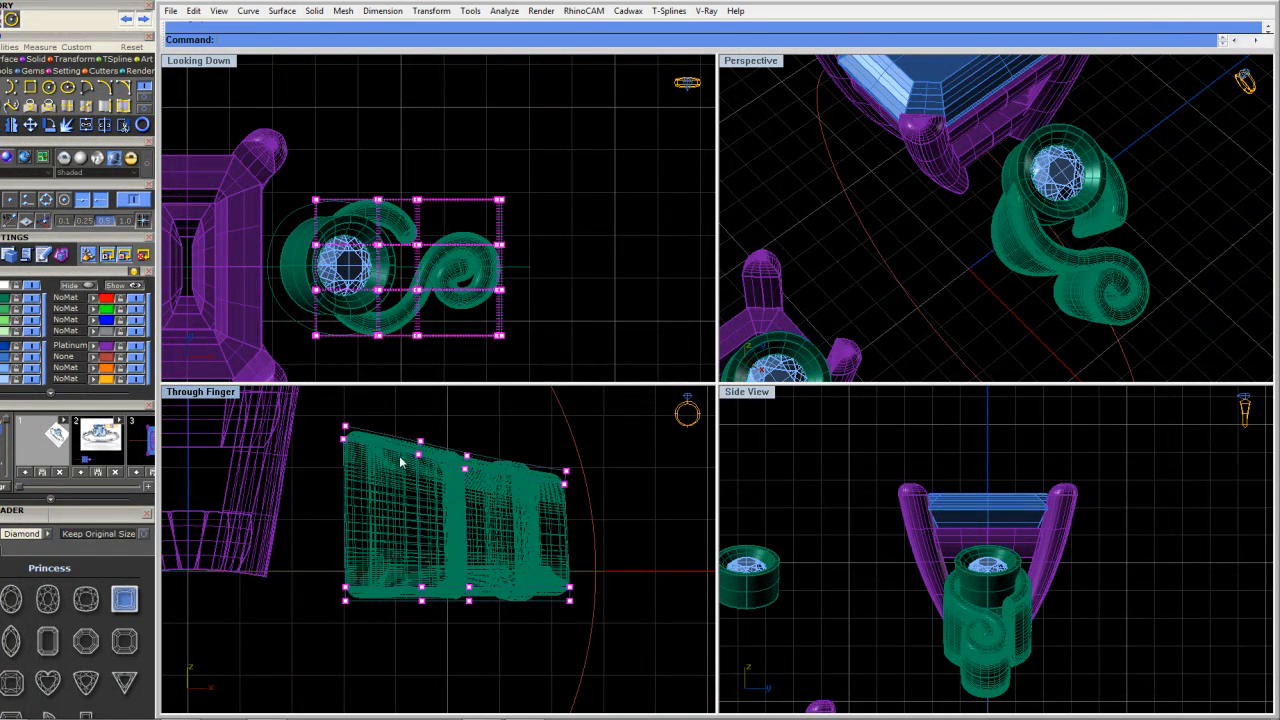
pyautogui.press('Escape')
pyautogui.moveTo(317, 410); pyautogui.dragTo(494, 690)
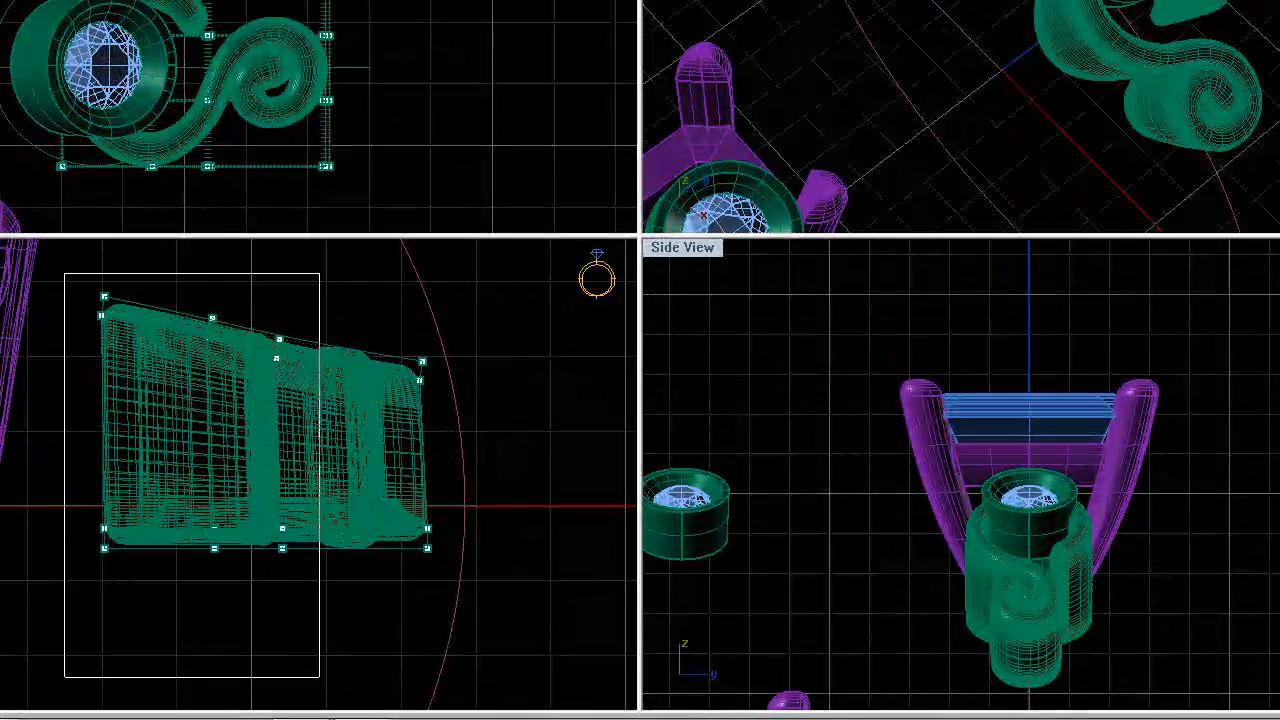
pyautogui.moveTo(319, 677); pyautogui.dragTo(440, 677)
pyautogui.moveTo(104, 298); pyautogui.dragTo(37, 294)
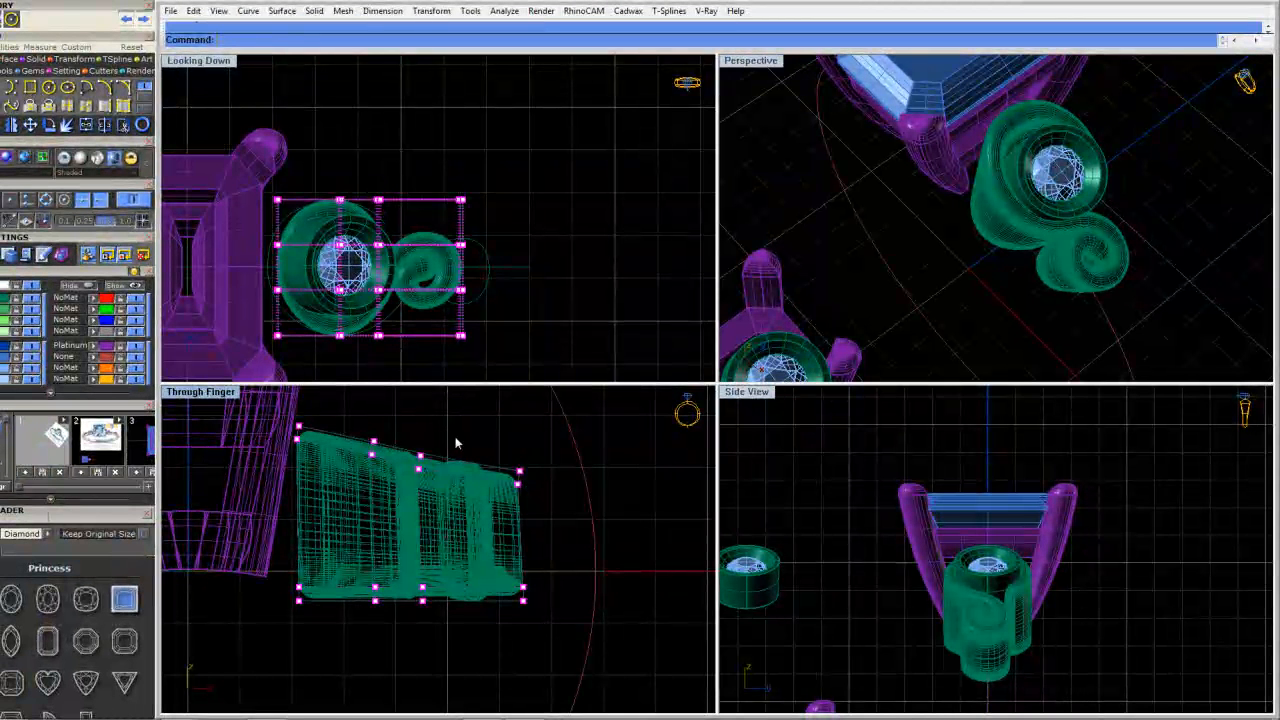
# Pull the outermost column of cage control points outward, away from the bezel, to stretch the scroll's tail
pyautogui.moveTo(464, 421); pyautogui.dragTo(567, 641)
pyautogui.moveTo(537, 625); pyautogui.dragTo(466, 611, button='right')
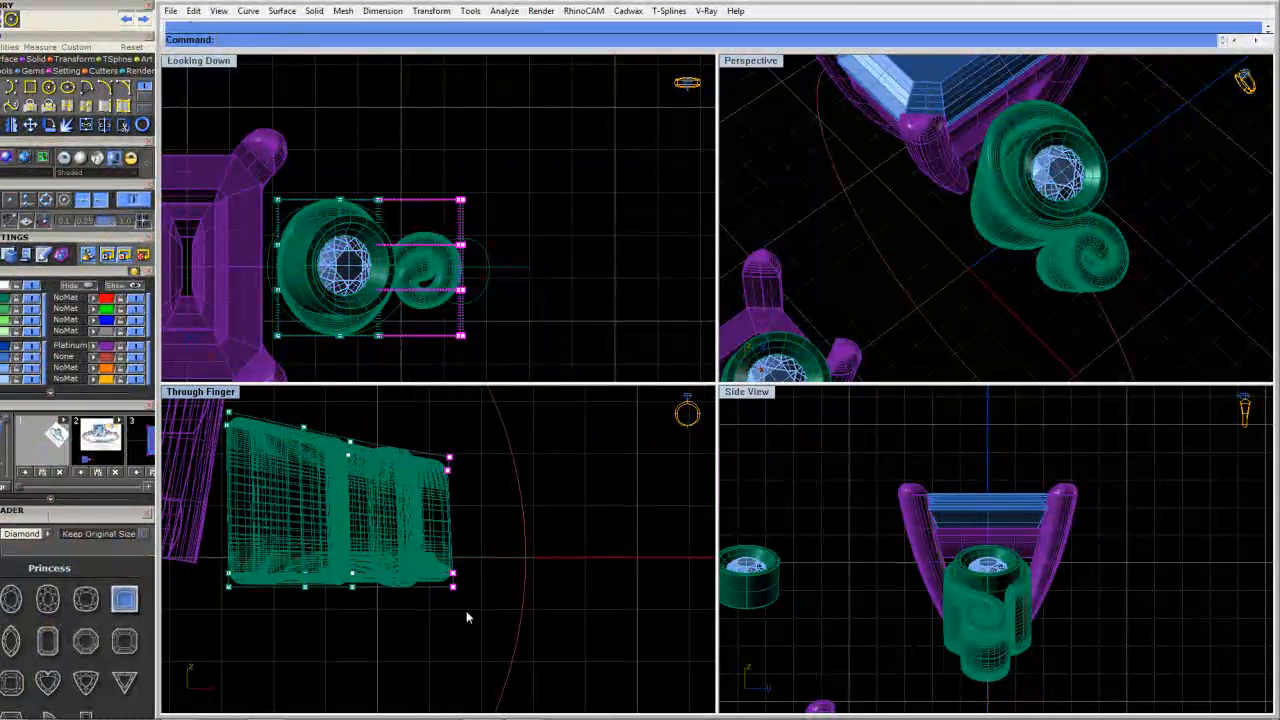
pyautogui.scroll(2, 452, 588)
pyautogui.moveTo(453, 588); pyautogui.dragTo(522, 567)
pyautogui.press('Escape')
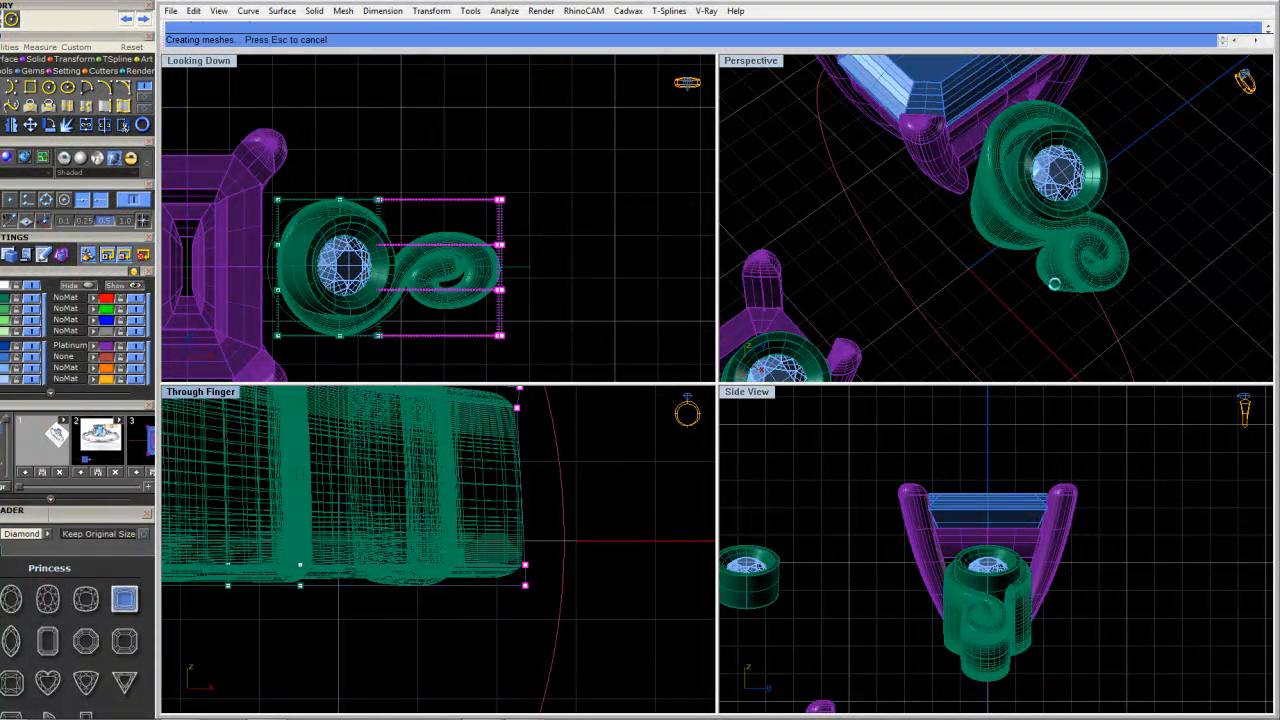
pyautogui.moveTo(1057, 290); pyautogui.dragTo(996, 301, button='right')
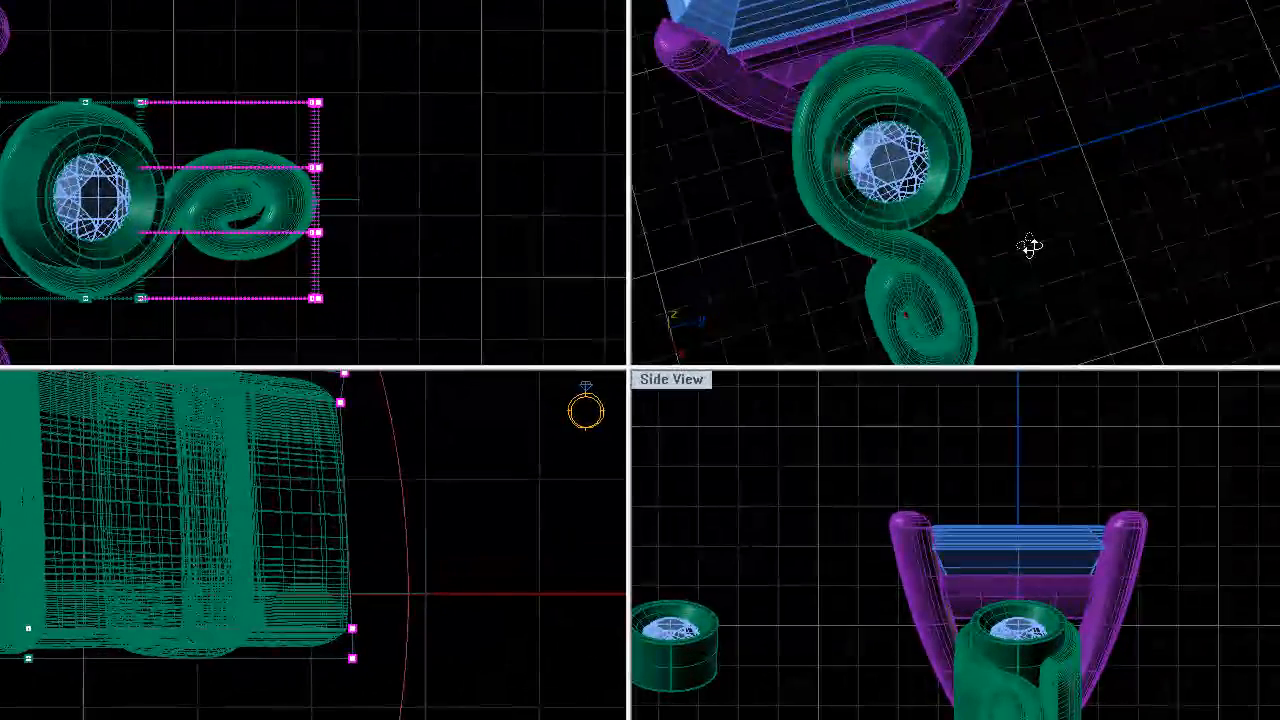
pyautogui.moveTo(1030, 247); pyautogui.dragTo(1146, 277, button='right')
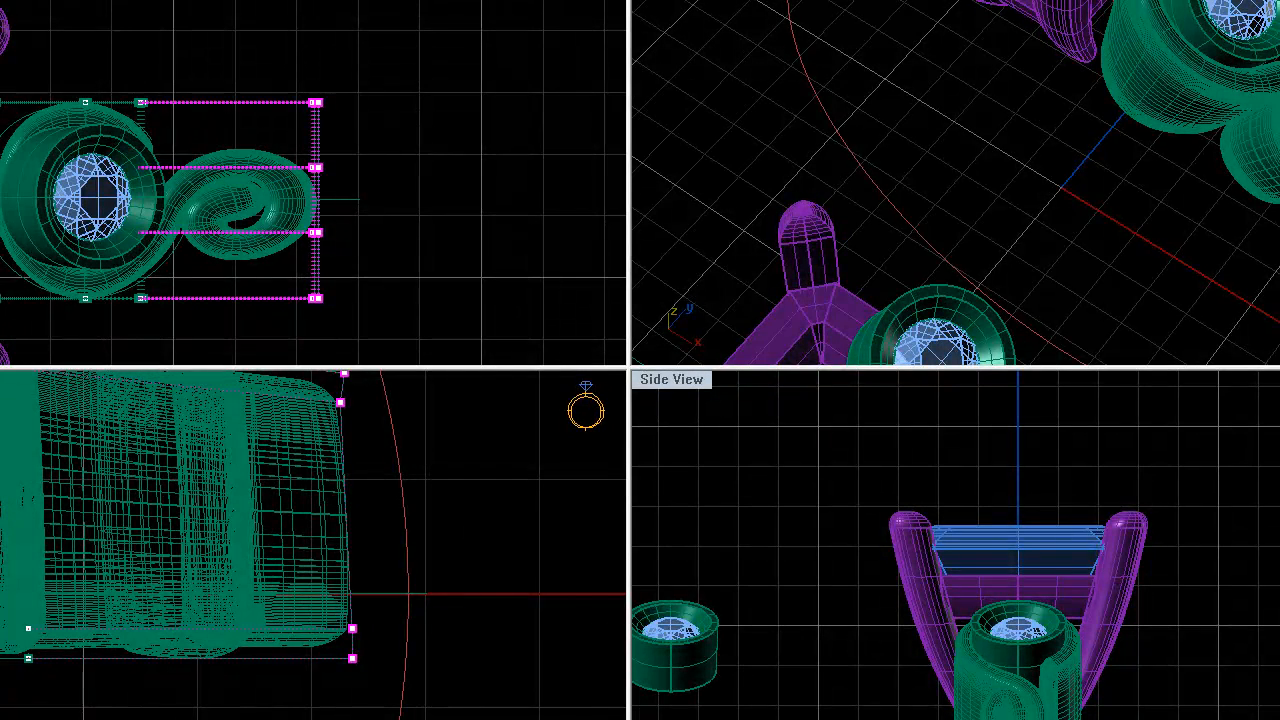
# Delete the flat construction copy of the head, bezel, scroll and cage below the main ring model
pyautogui.scroll(-3, 447, 75)
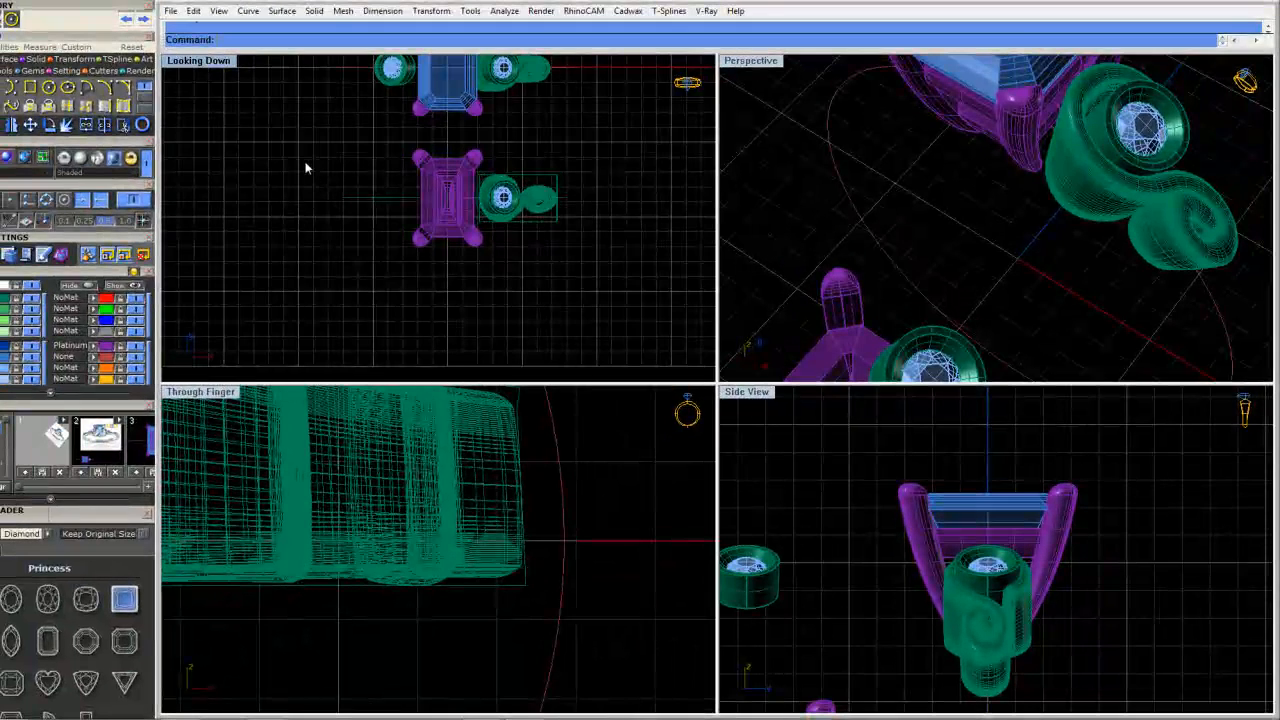
pyautogui.moveTo(297, 151); pyautogui.dragTo(600, 295)
pyautogui.press('Delete')
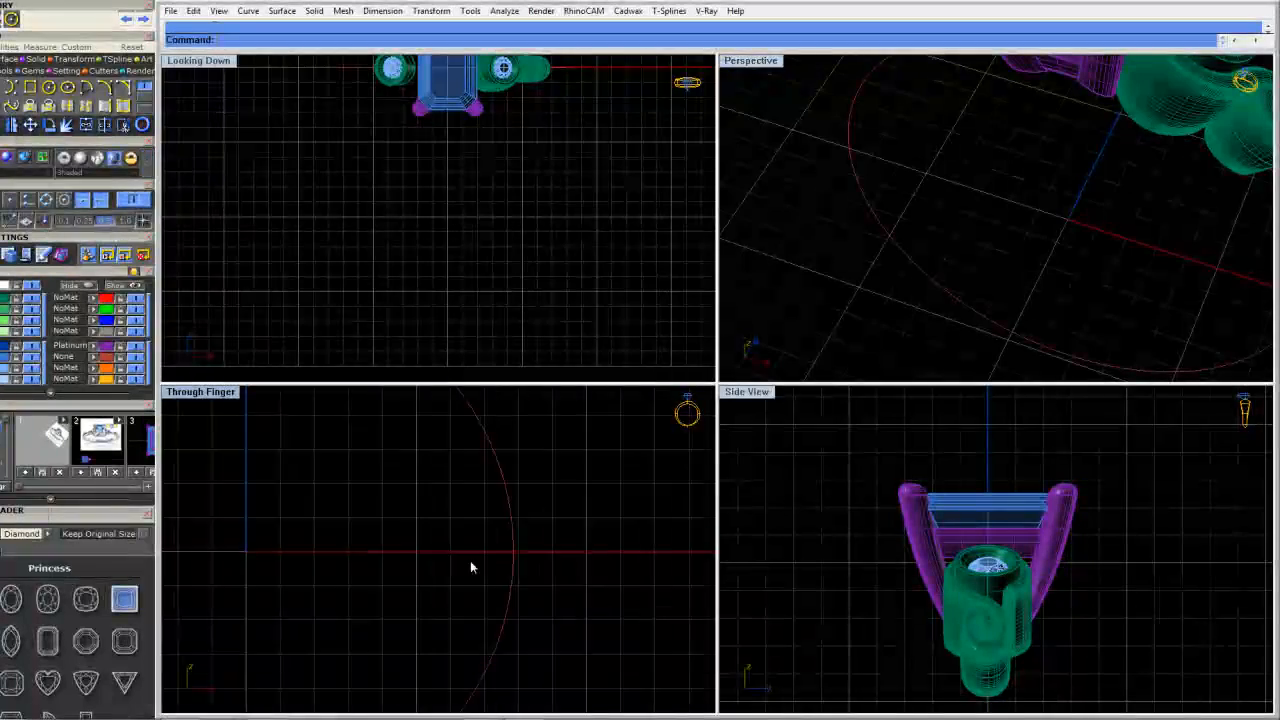
# Rotate the side stone and its bezel beside the scroll about the ring's centre, slightly toward the centre head
pyautogui.scroll(8, 470, 560)
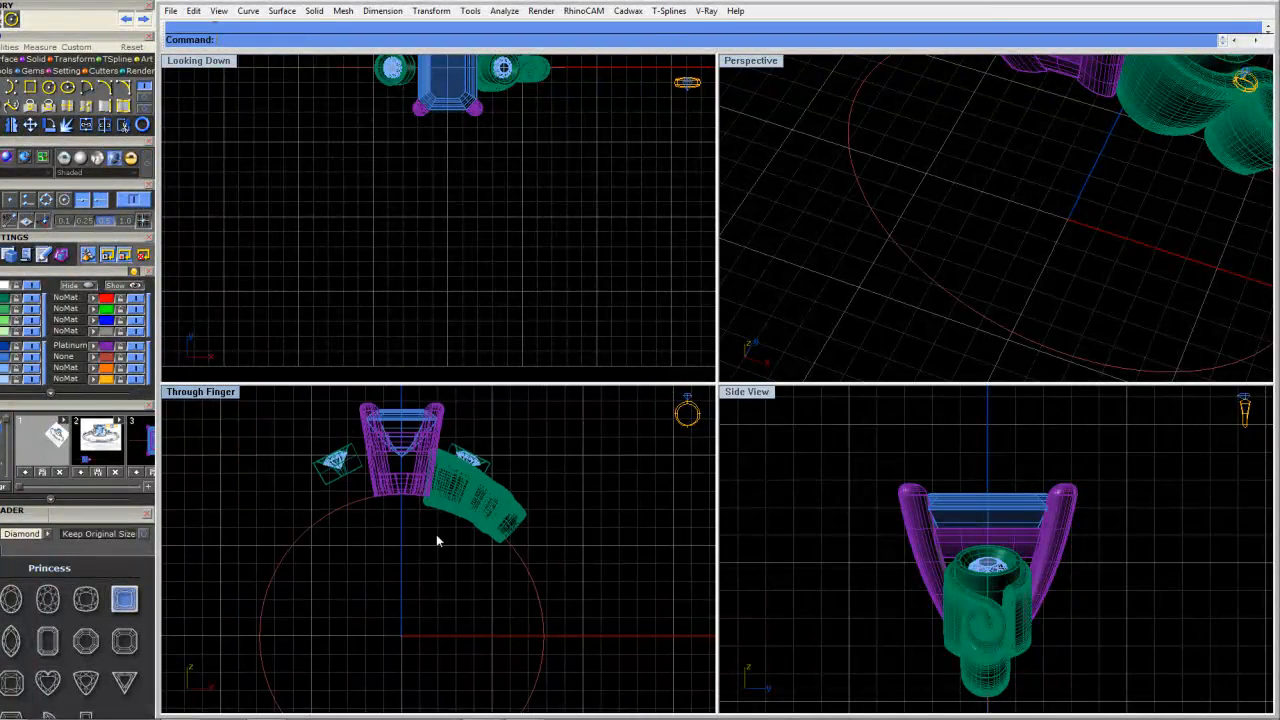
pyautogui.click(453, 486)
pyautogui.scroll(10, 1040, 273)
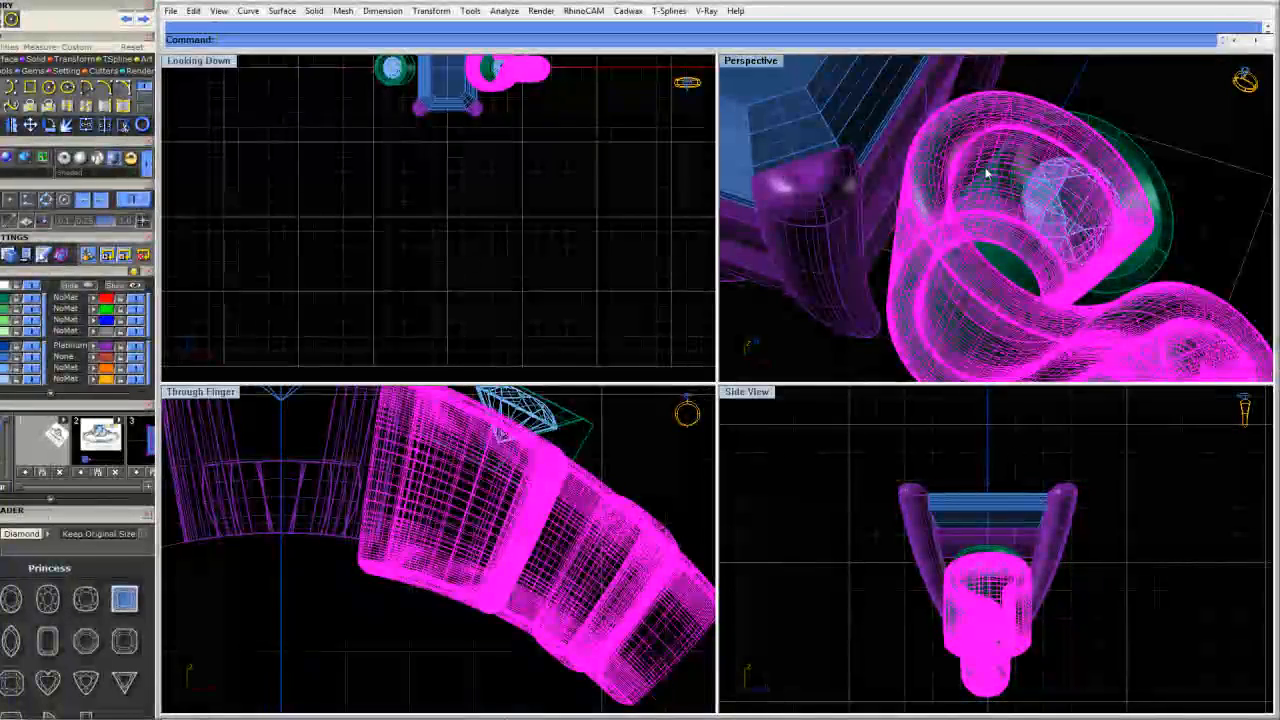
pyautogui.moveTo(542, 420); pyautogui.dragTo(530, 528, button='right')
pyautogui.click(532, 450)
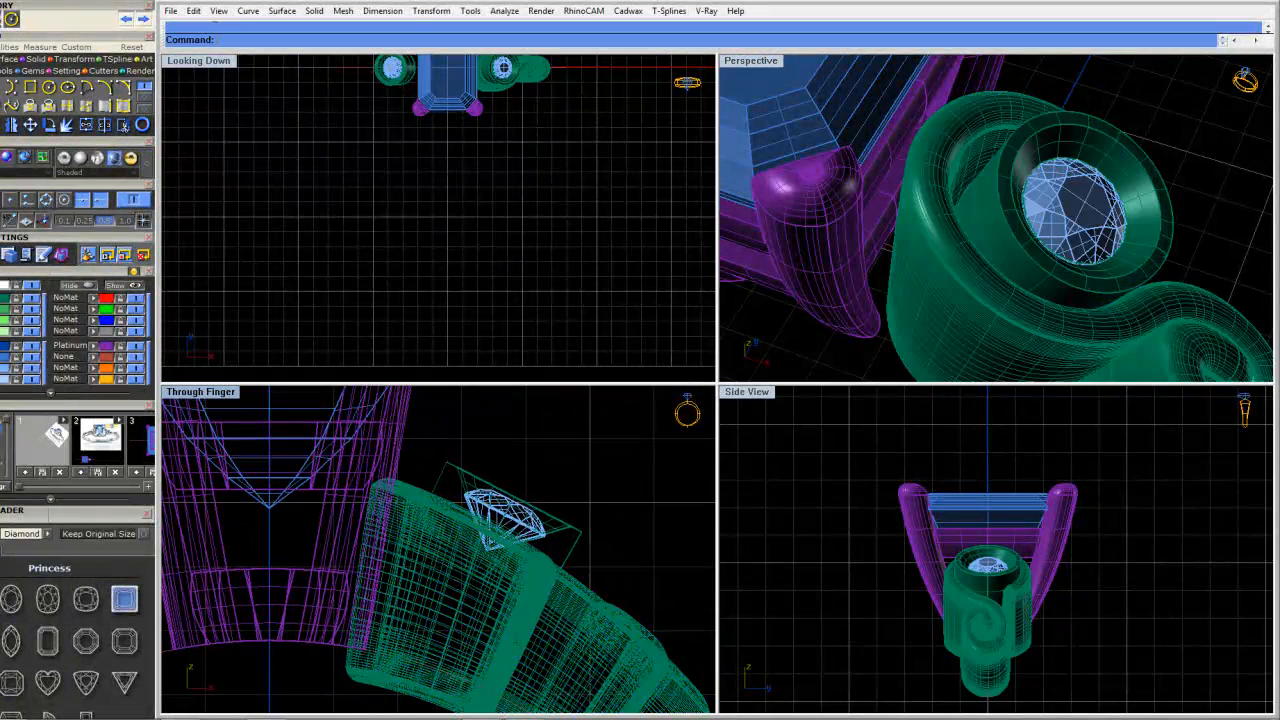
pyautogui.scroll(-2, 434, 566)
pyautogui.moveTo(379, 404); pyautogui.dragTo(528, 540)
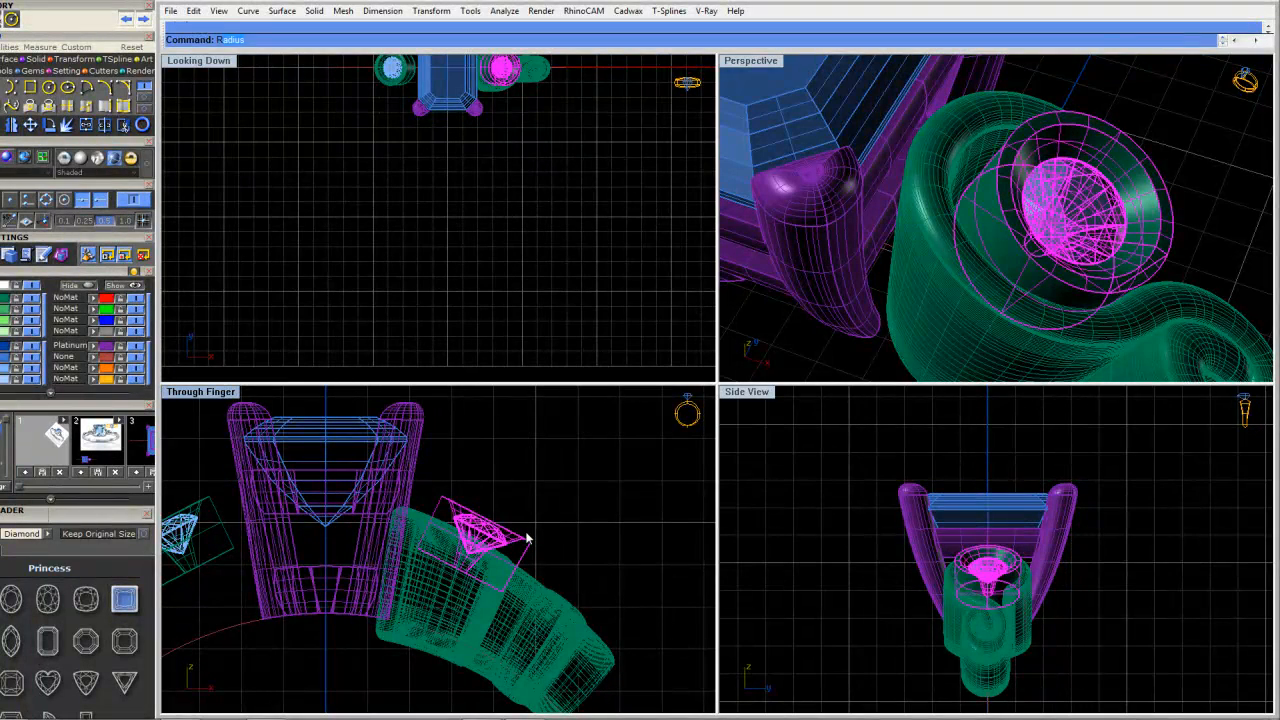
pyautogui.press('Return')
pyautogui.click(530, 537)
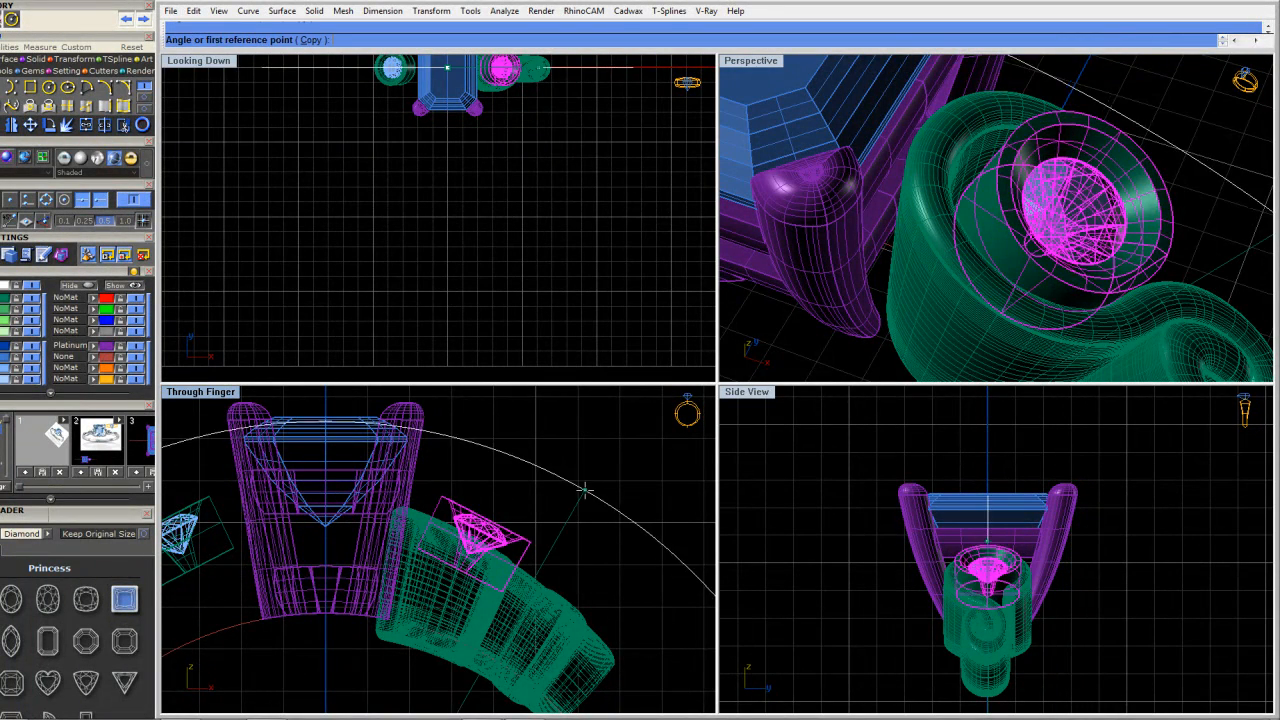
pyautogui.click(580, 514)
pyautogui.click(578, 489)
pyautogui.moveTo(1060, 300); pyautogui.dragTo(776, 240, button='right')
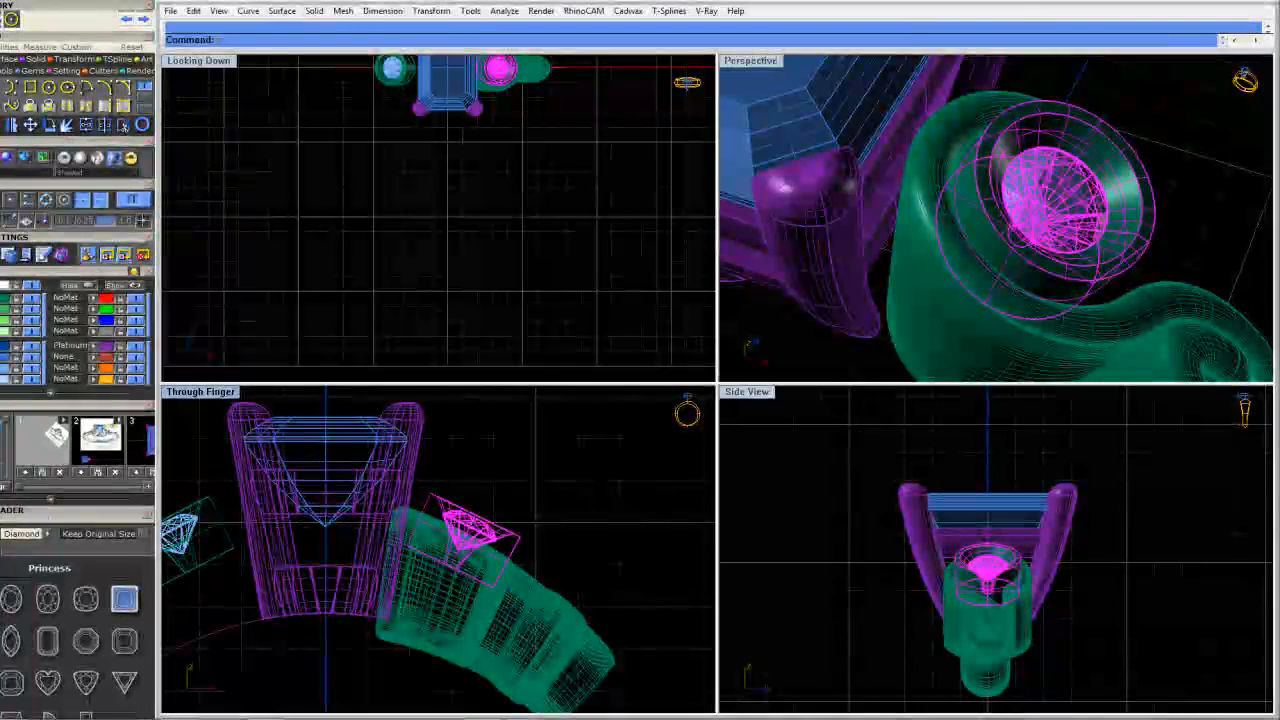
# Rotate the side stone and bezel to a slightly flatter tilt and sink them a little deeper into the scroll
pyautogui.scroll(3, 465, 545)
pyautogui.press('Return')
pyautogui.click(498, 460)
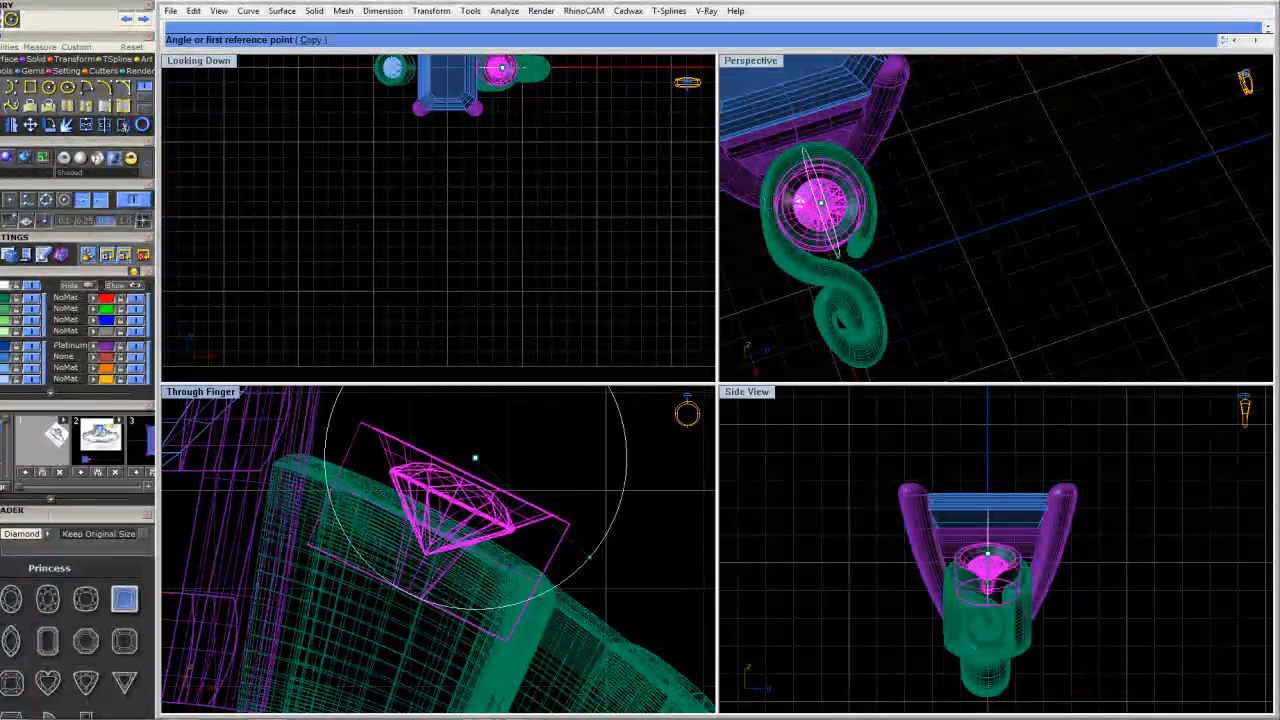
pyautogui.click(623, 557)
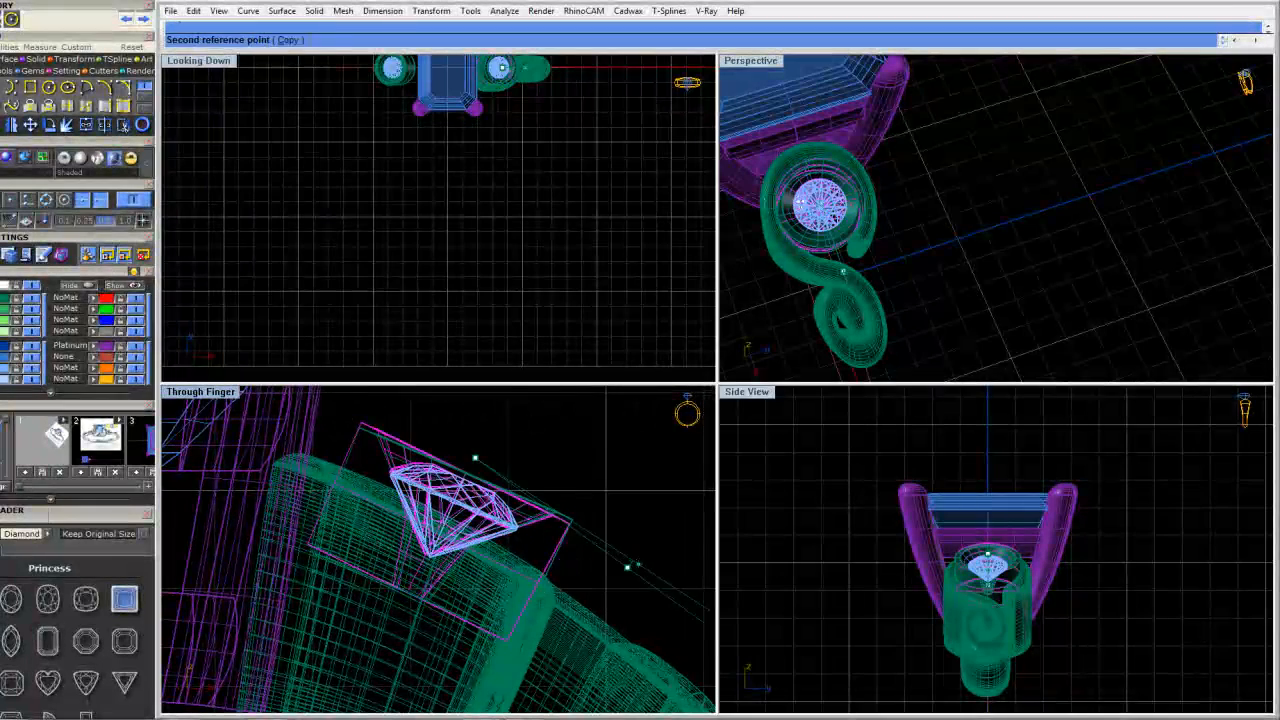
pyautogui.click(487, 490)
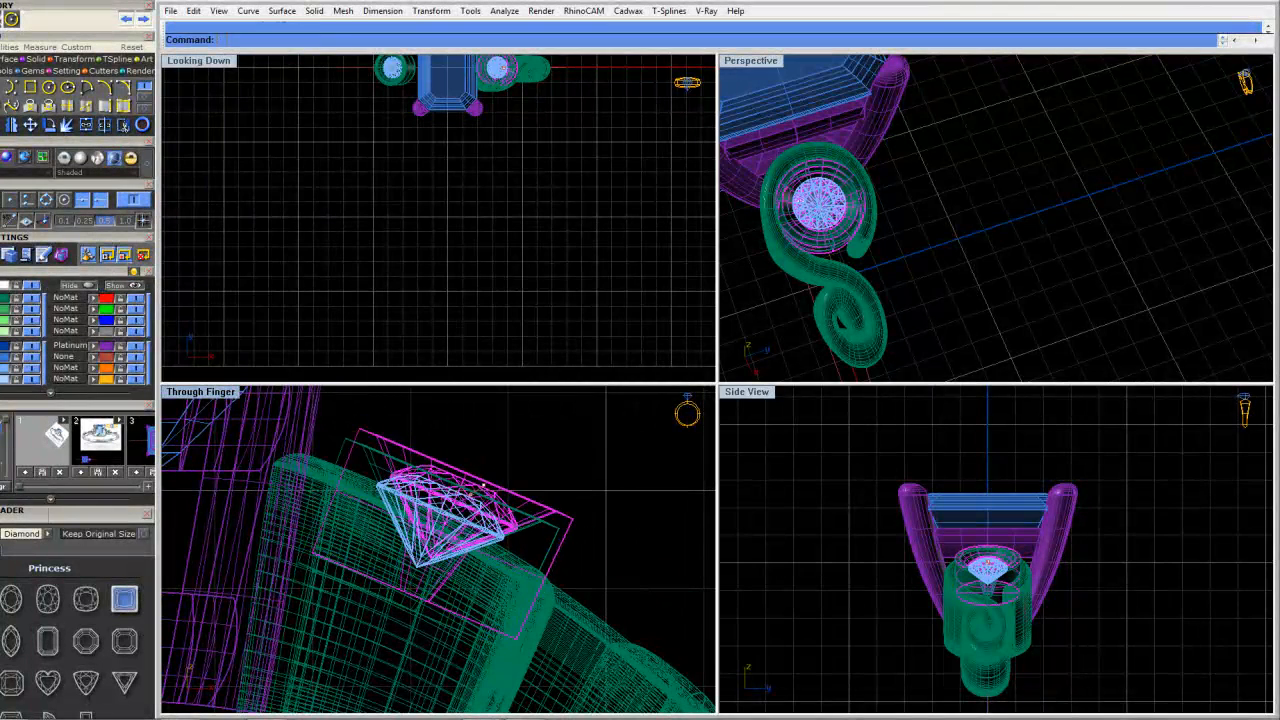
pyautogui.press('Escape')
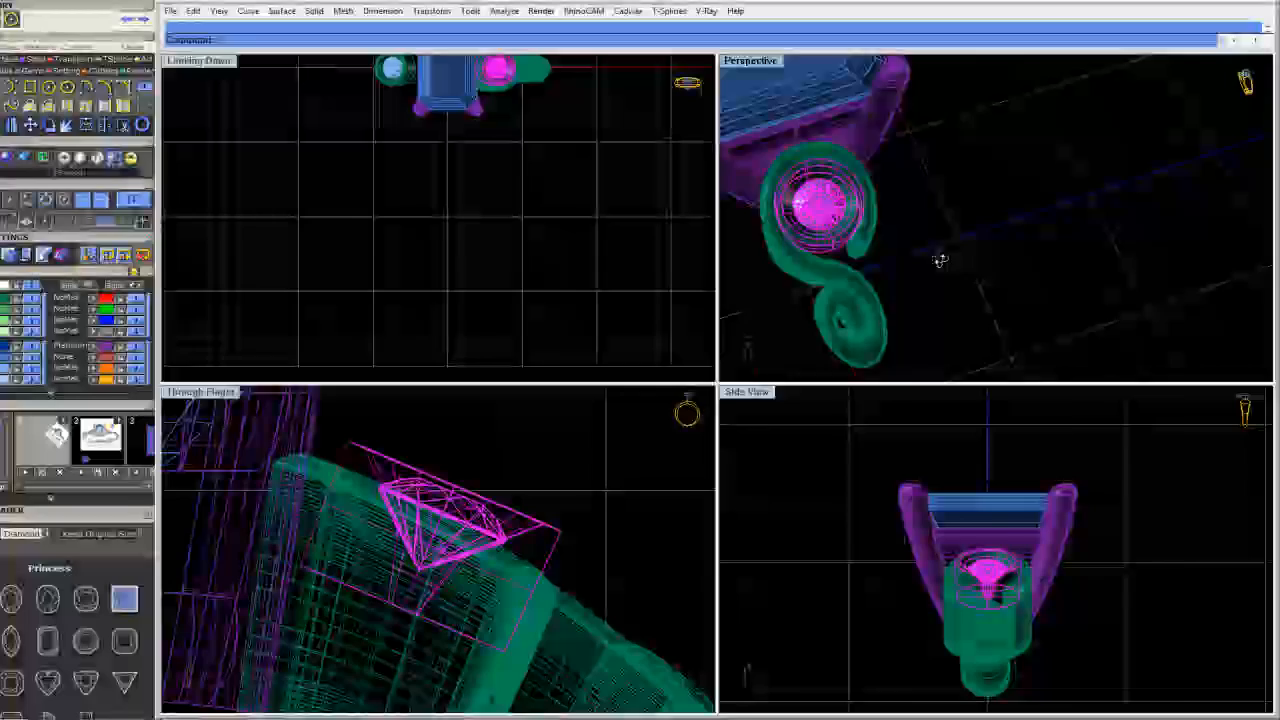
# Assign the scroll to the purple Platinum layer used by the centre head
pyautogui.moveTo(940, 260); pyautogui.dragTo(1010, 265, button='right')
pyautogui.click(950, 331)
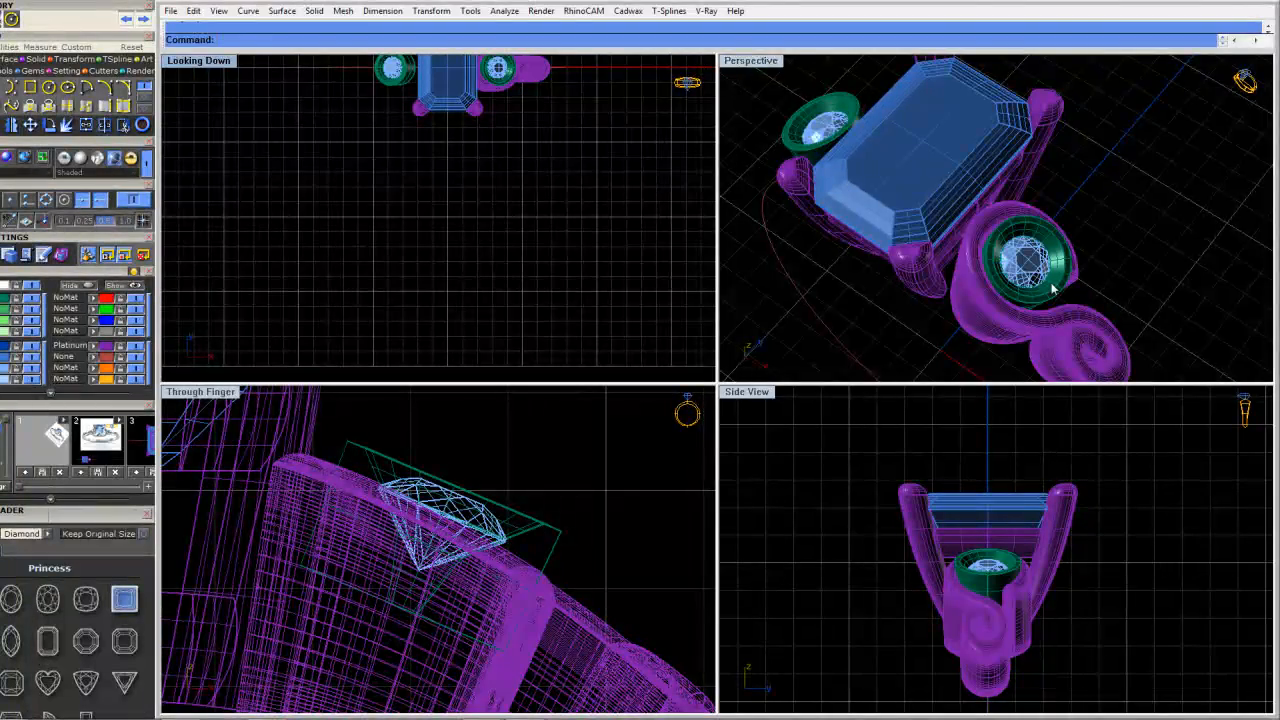
pyautogui.moveTo(1054, 290); pyautogui.dragTo(1100, 185, button='right')
# Rotate the scroll, bezel and side stone together about the origin (0), slightly closer to the centre head
pyautogui.moveTo(500, 566); pyautogui.dragTo(470, 590, button='right')
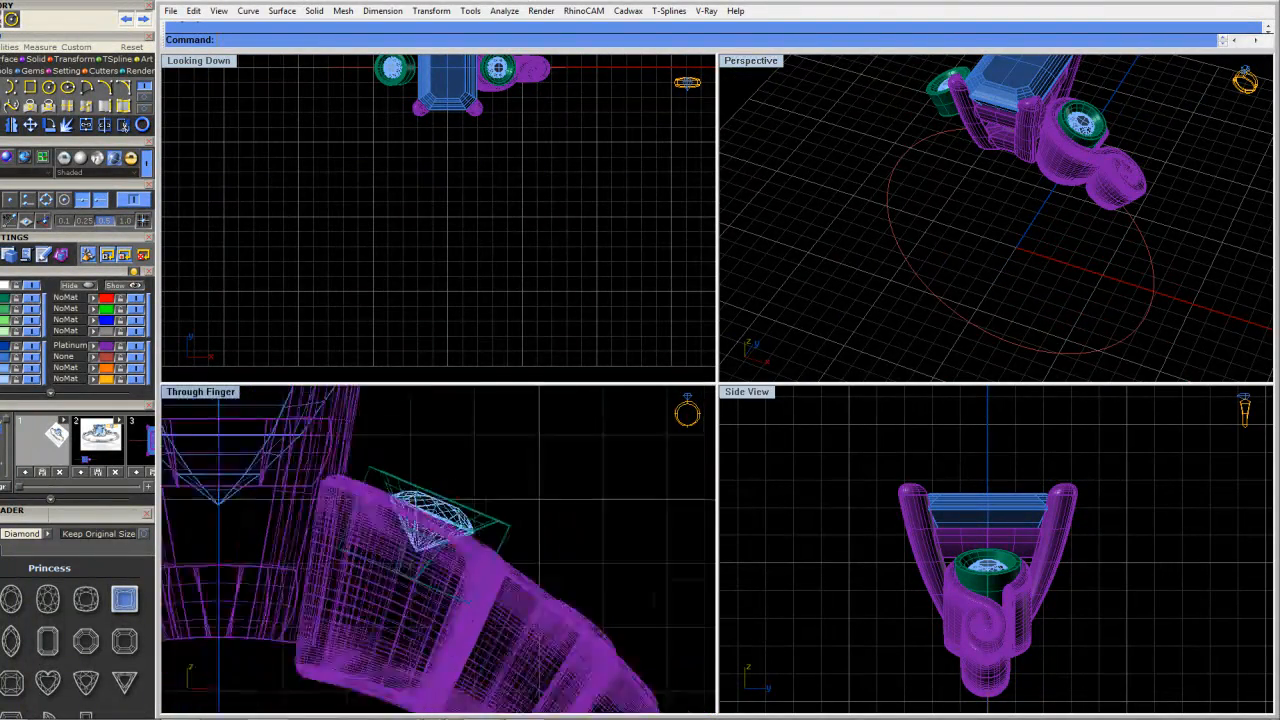
pyautogui.click(456, 460)
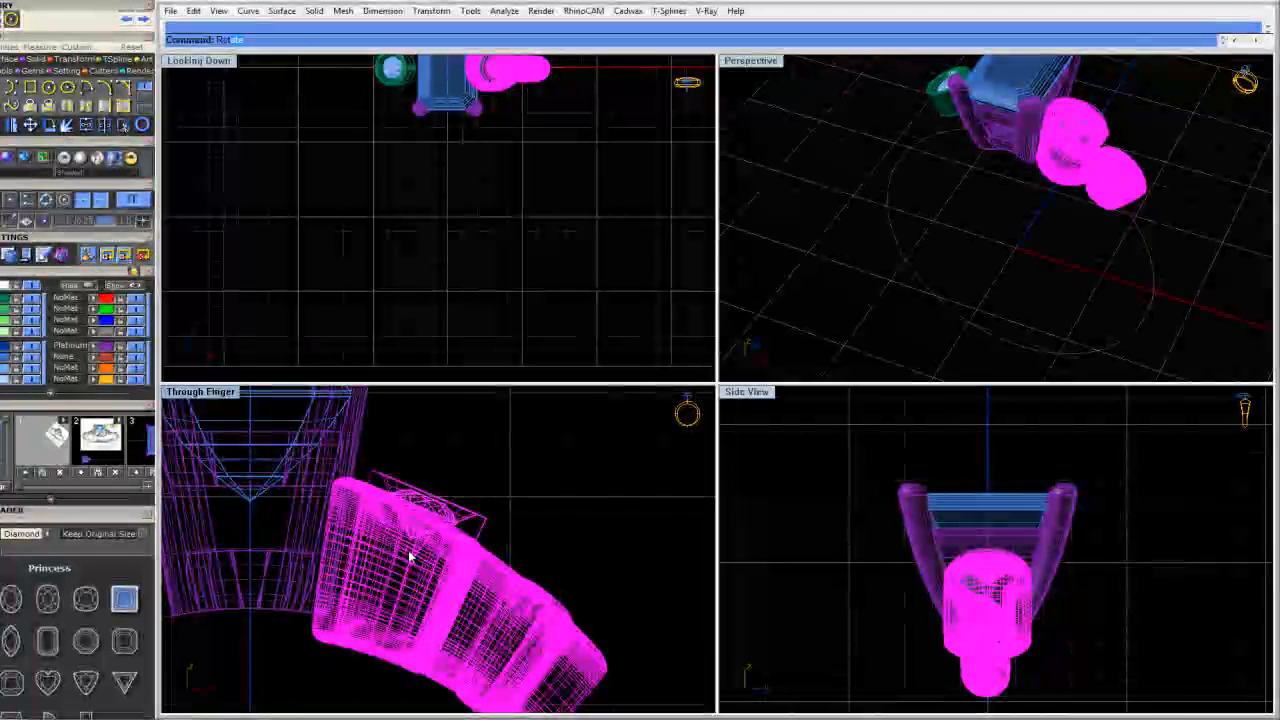
pyautogui.press('Return')
pyautogui.write('0')
pyautogui.press('Return')
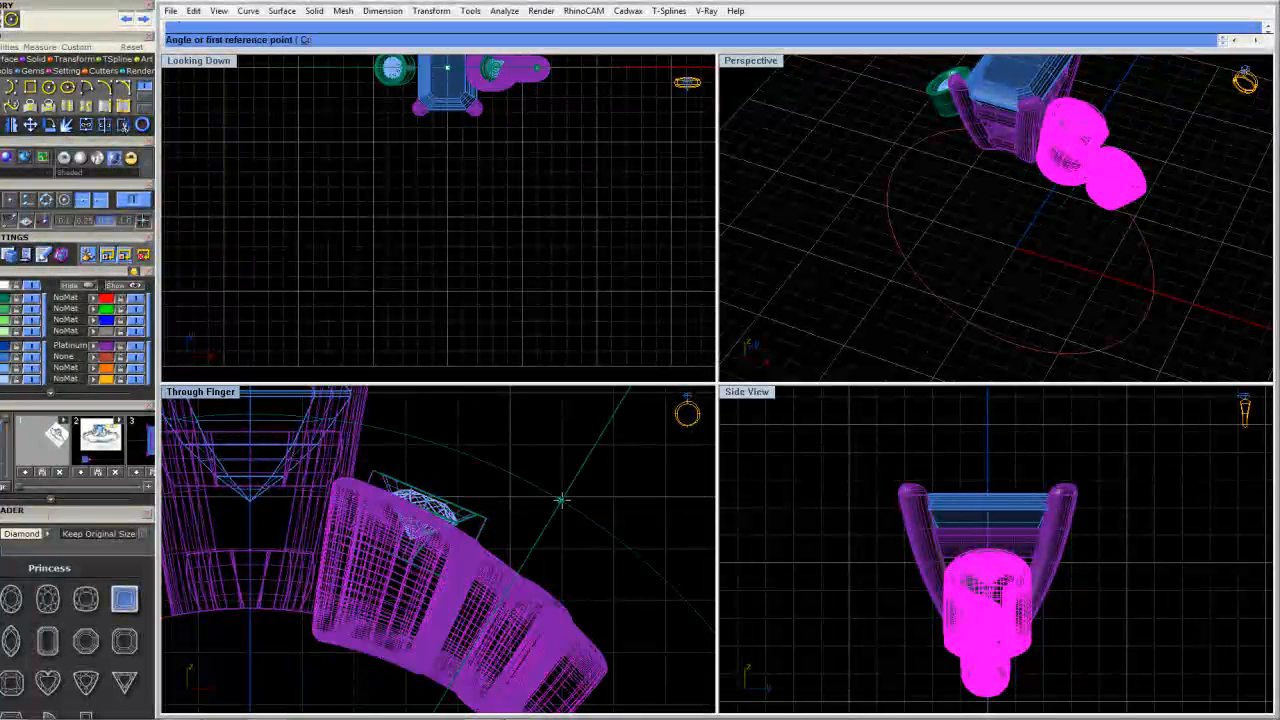
pyautogui.click(561, 499)
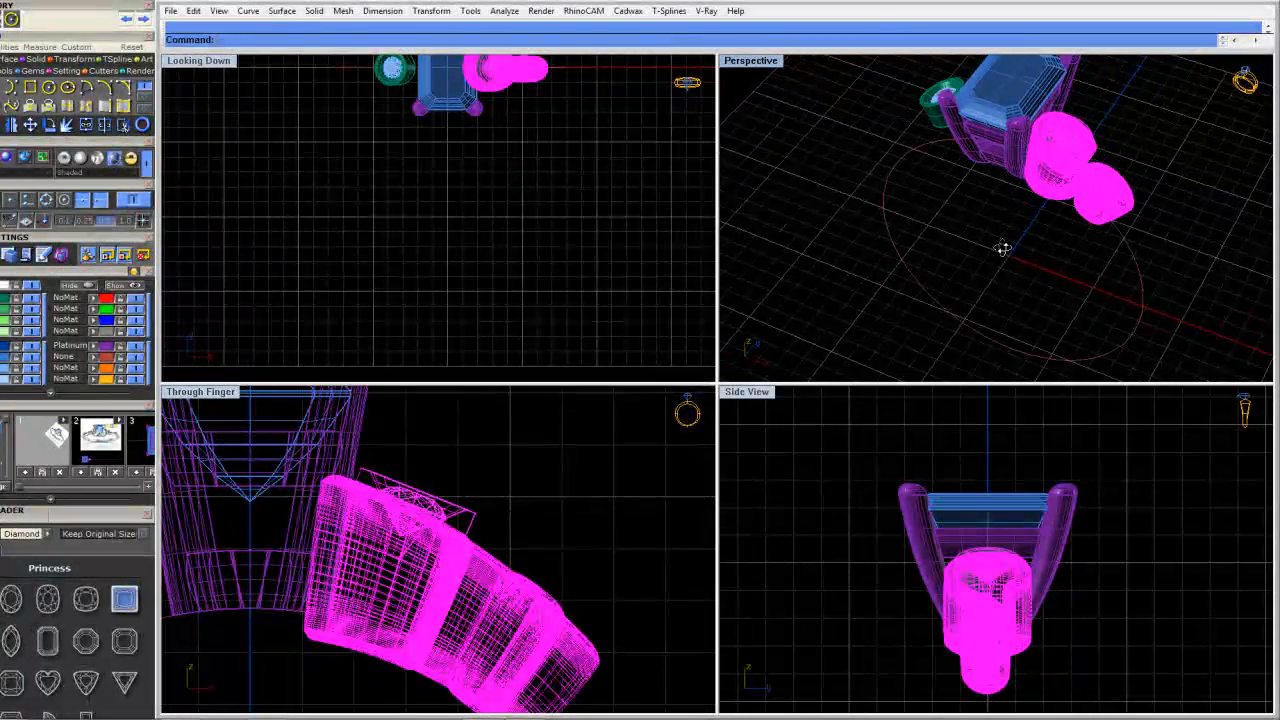
pyautogui.click(1007, 243)
pyautogui.moveTo(1007, 243); pyautogui.dragTo(920, 129, button='right')
pyautogui.scroll(3, 935, 133)
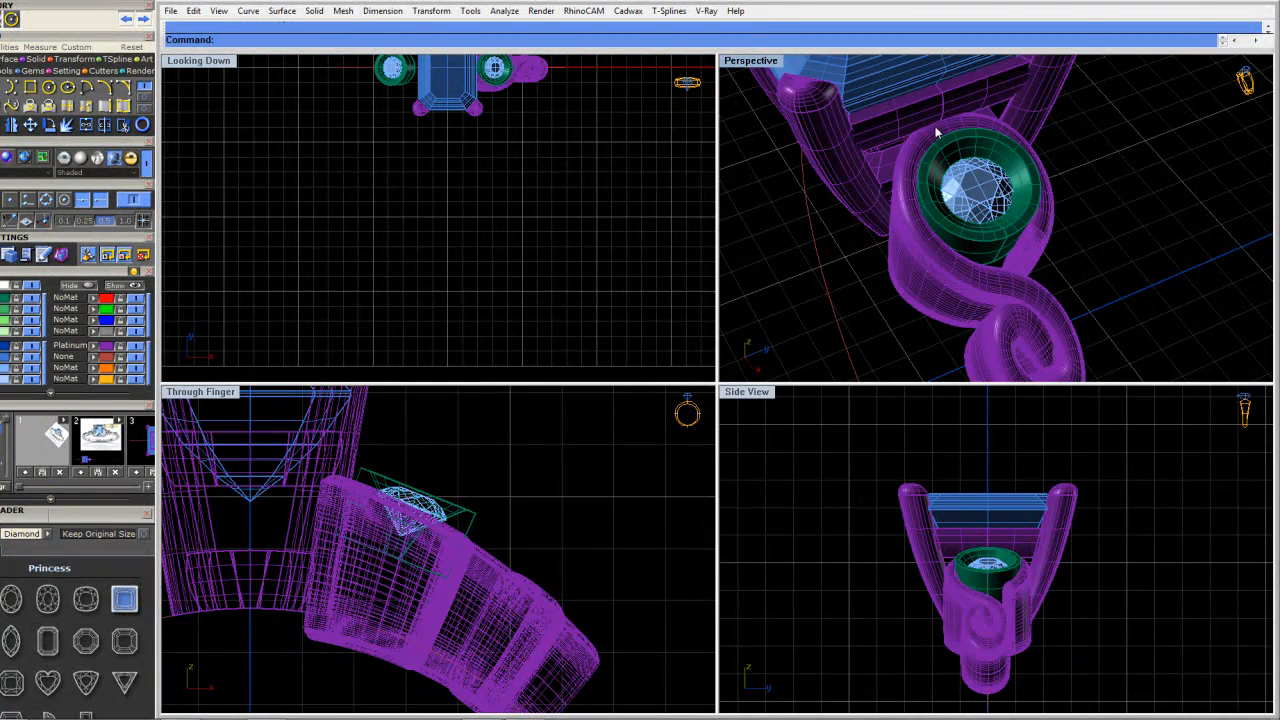
# Move the scroll, bezel and side stone together slightly upward so the scroll's underside sits closer to the finger circle
pyautogui.scroll(-4, 432, 562)
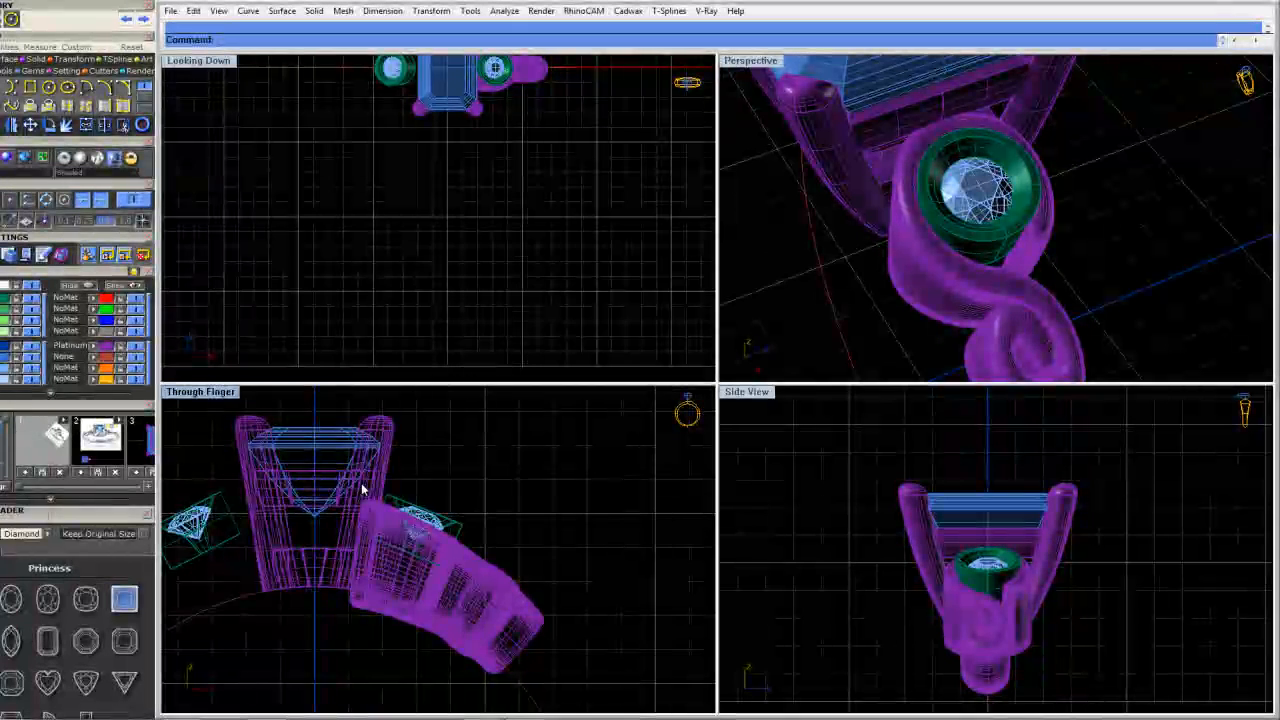
pyautogui.scroll(4, 331, 514)
pyautogui.scroll(-2, 367, 551)
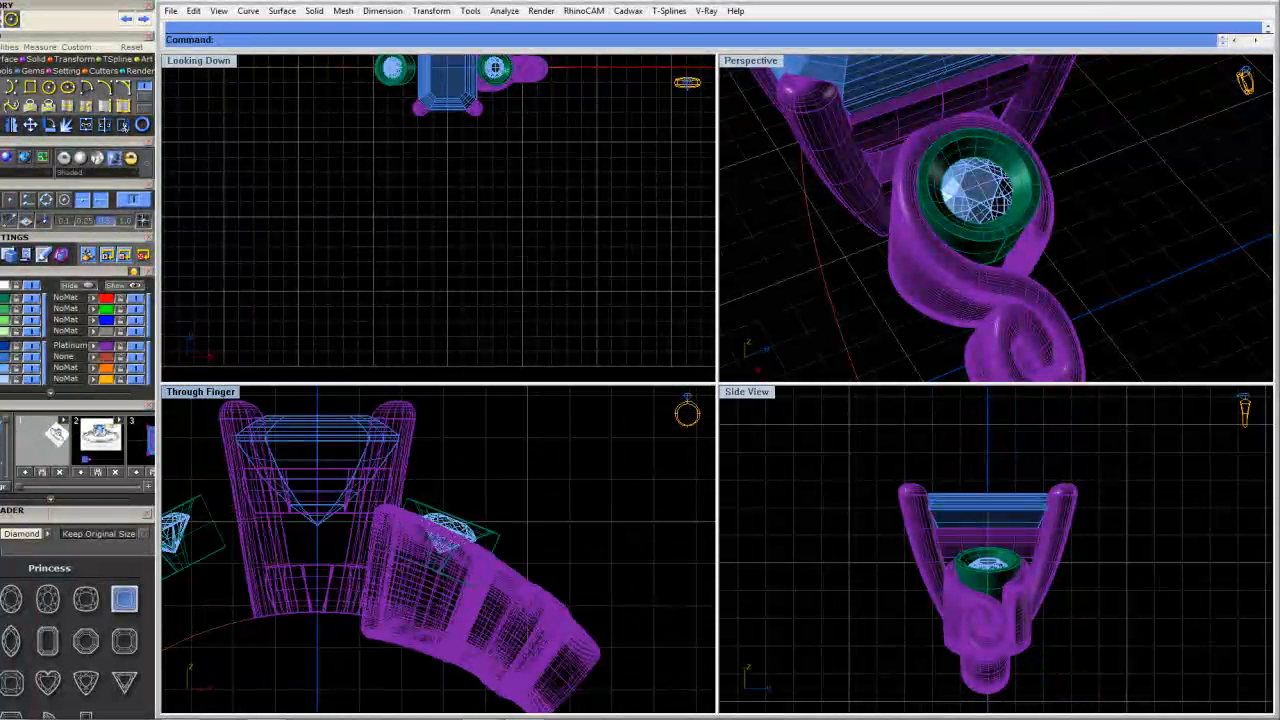
pyautogui.moveTo(452, 564)
pyautogui.mouseDown()
pyautogui.moveTo(443, 545)
pyautogui.moveTo(440, 556)
pyautogui.mouseUp()
pyautogui.scroll(4, 449, 590)
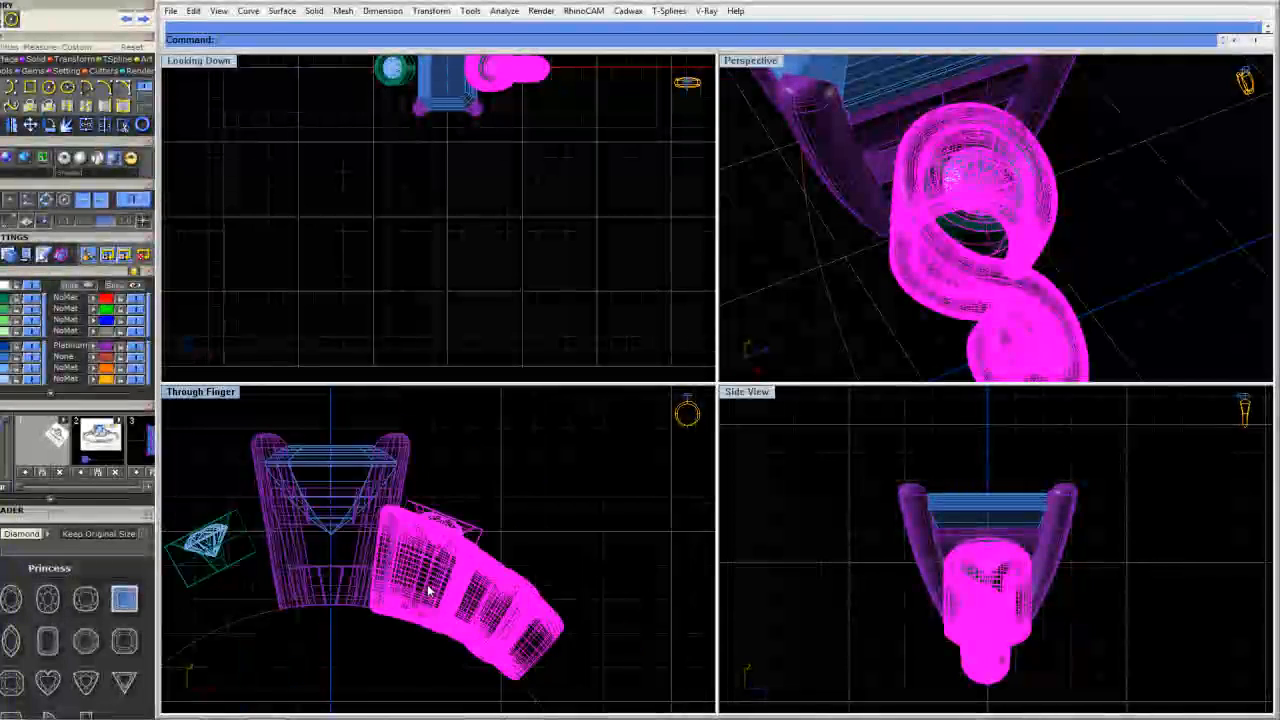
pyautogui.scroll(5, 500, 686)
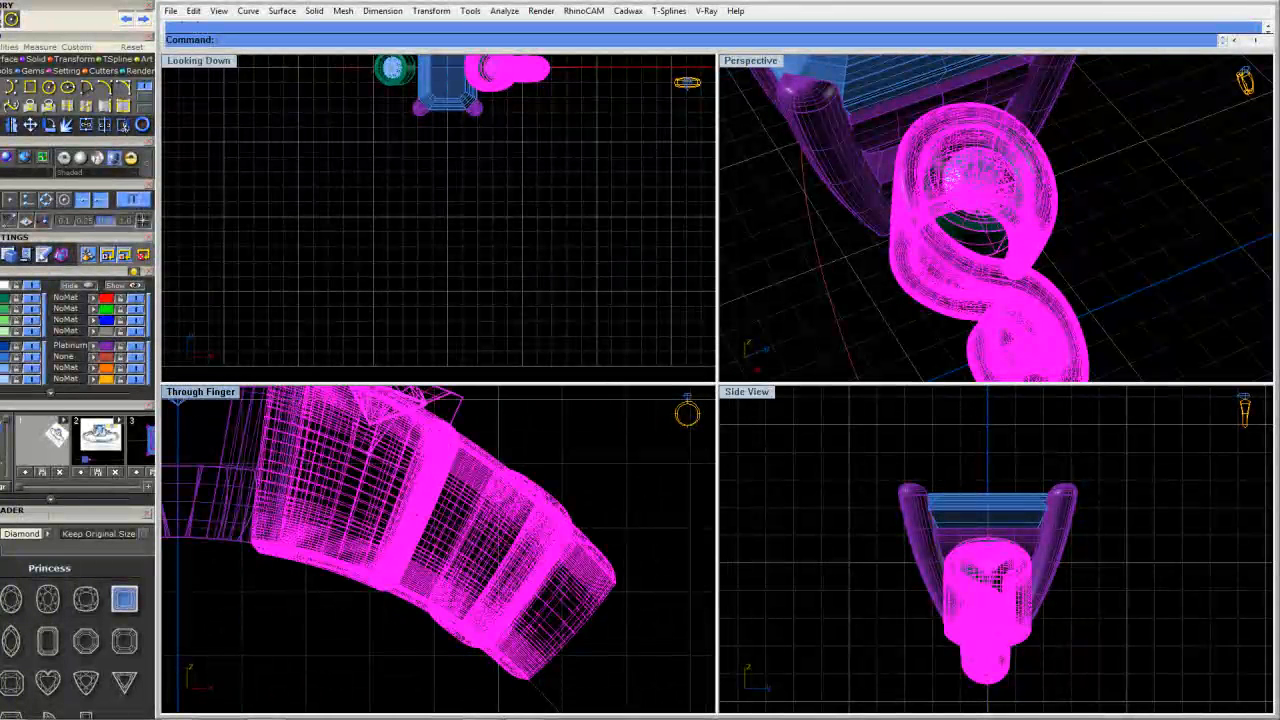
pyautogui.click(751, 257)
pyautogui.moveTo(751, 257); pyautogui.dragTo(832, 281, button='right')
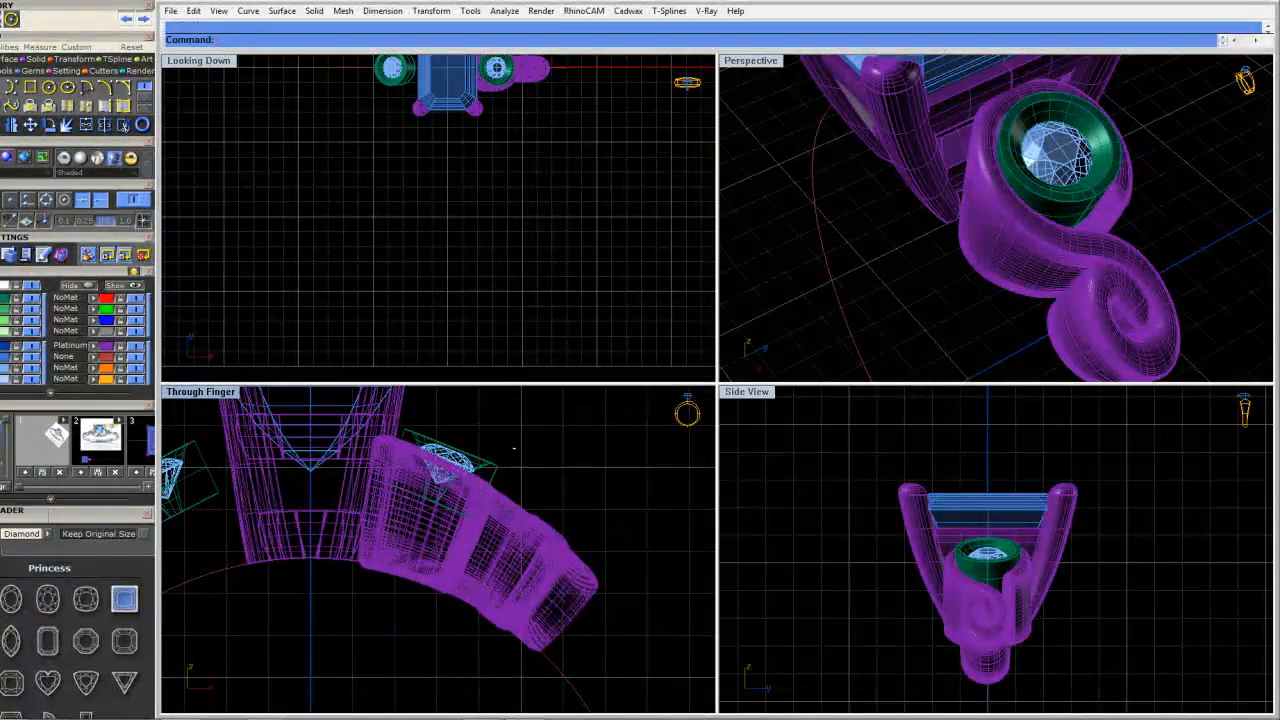
# Rotate the scroll, bezel and side stone together about the origin (0), slightly away from the centre head
pyautogui.click(478, 503)
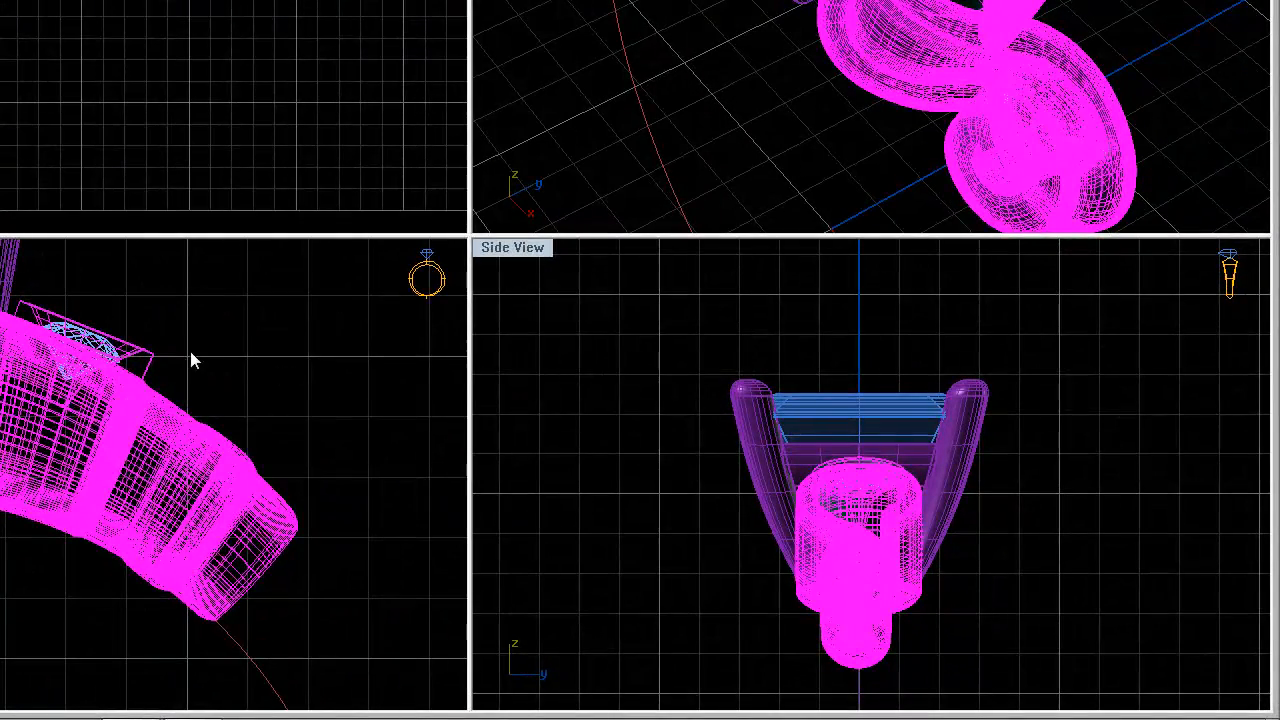
pyautogui.moveTo(222, 358); pyautogui.dragTo(161, 332)
pyautogui.click(134, 352)
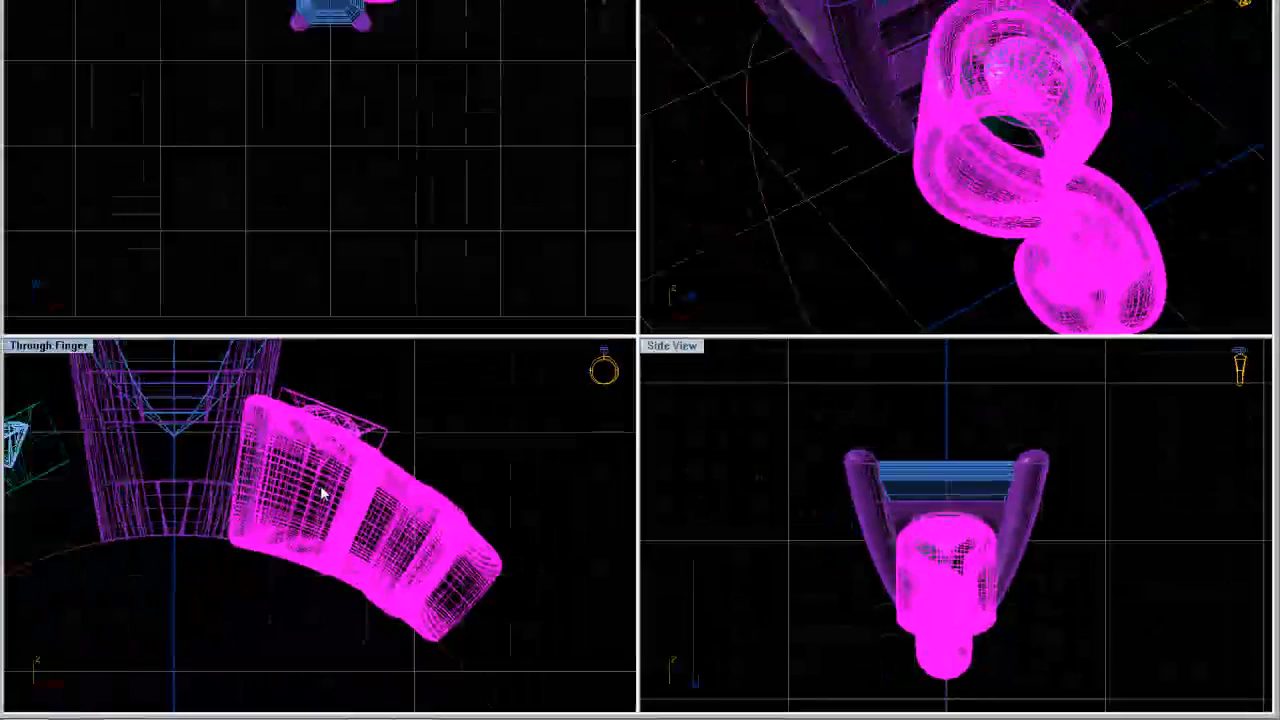
pyautogui.write('Rotate')
pyautogui.press('Return')
pyautogui.write('0')
pyautogui.press('Return')
pyautogui.click(441, 407)
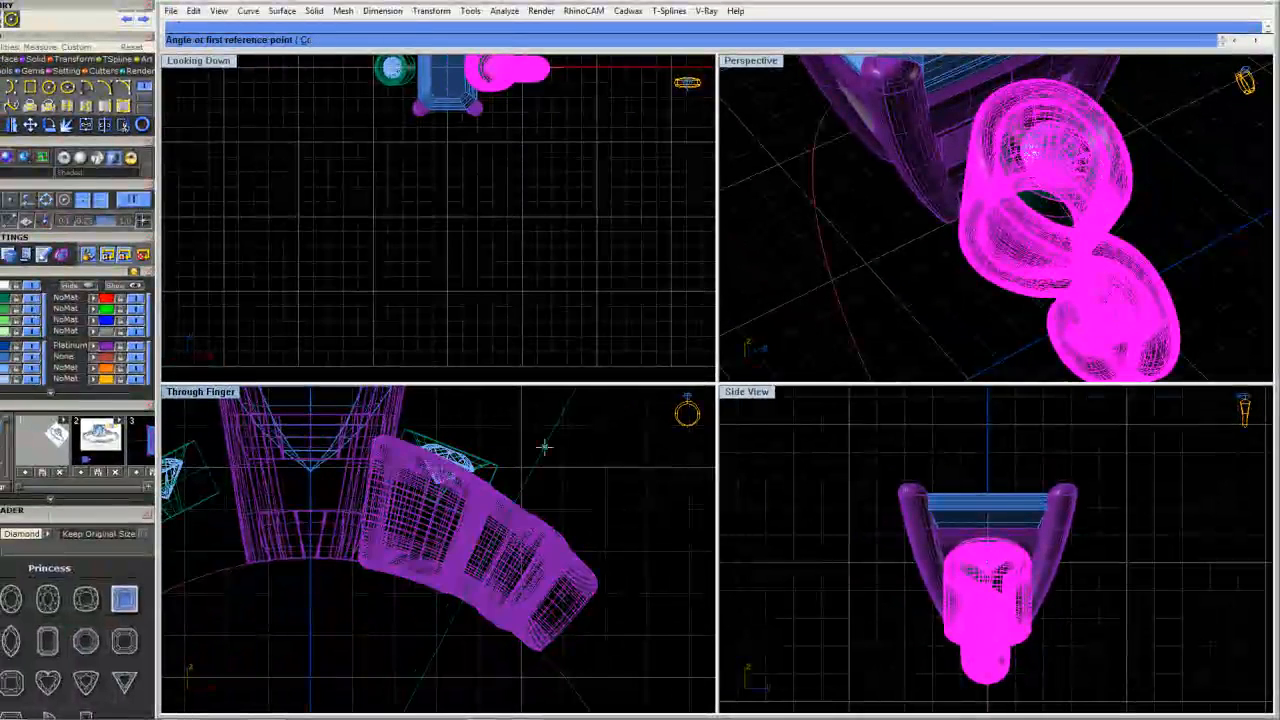
pyautogui.click(544, 447)
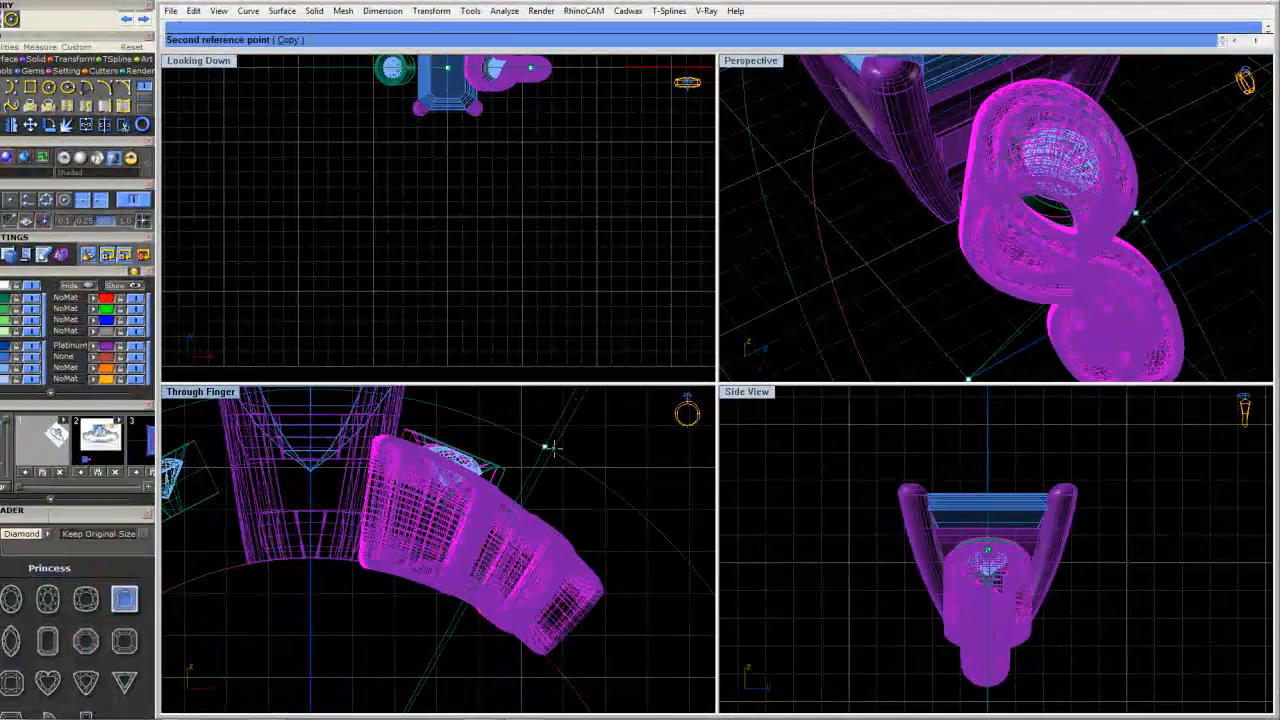
pyautogui.click(552, 447)
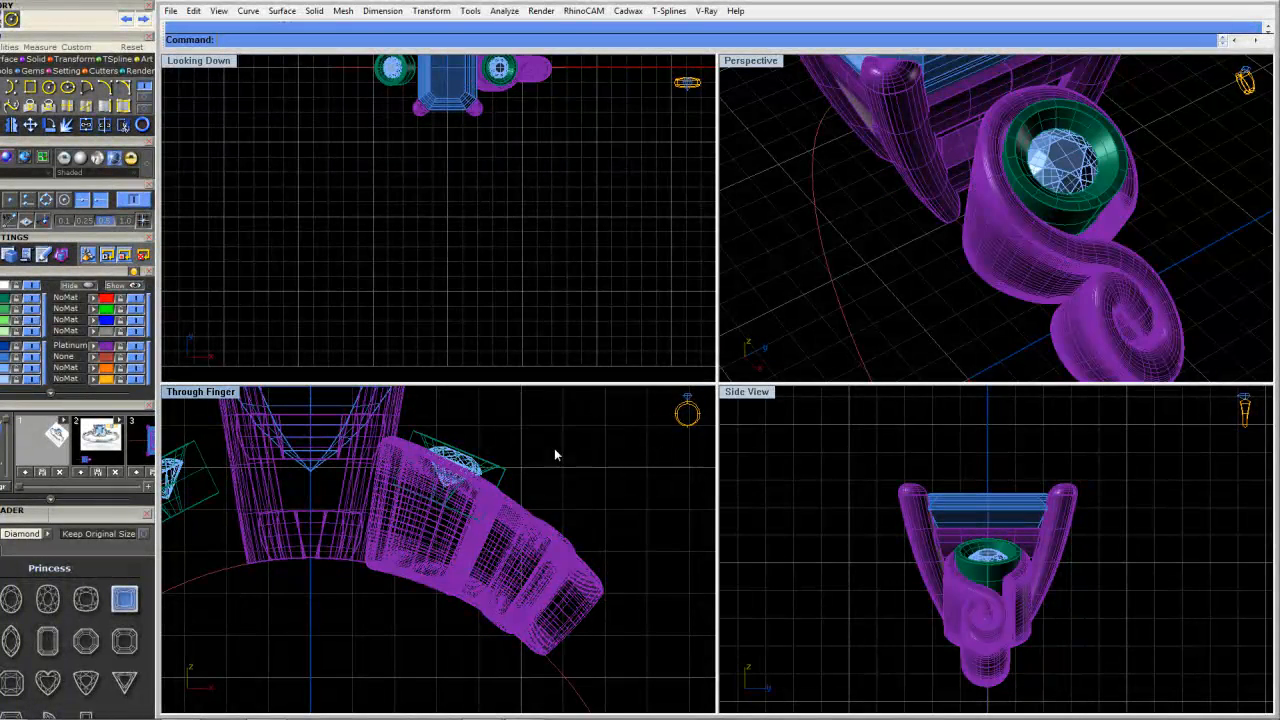
# Examine the scroll against the centre head in the side view and select the adjacent head prong to see its lower end
pyautogui.moveTo(931, 289); pyautogui.dragTo(869, 288, button='right')
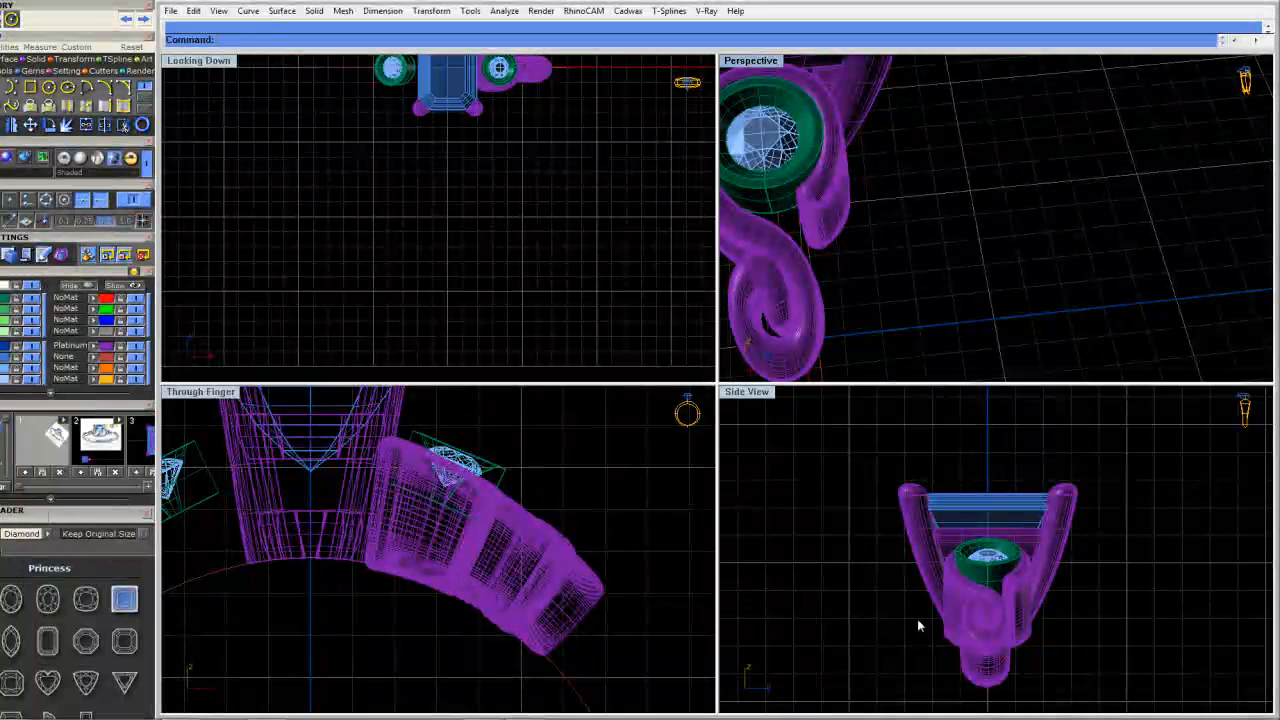
pyautogui.moveTo(899, 615); pyautogui.dragTo(879, 527, button='right')
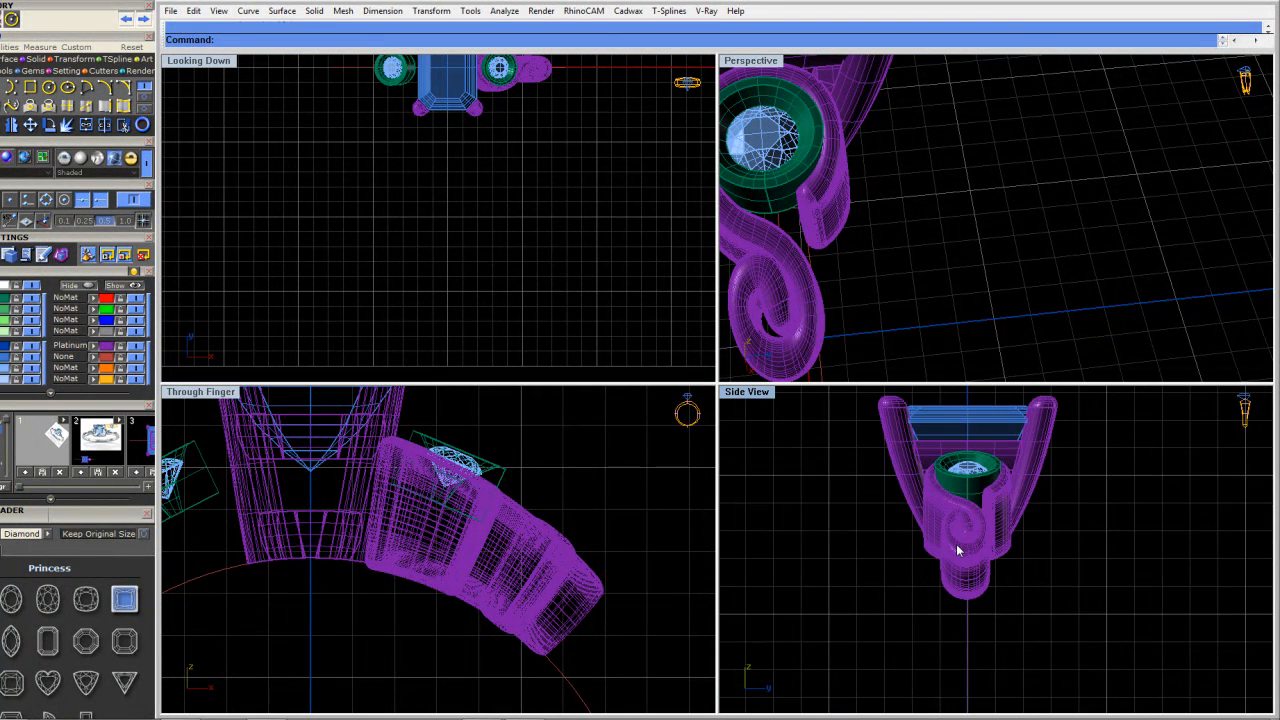
pyautogui.scroll(3, 957, 550)
pyautogui.click(889, 511)
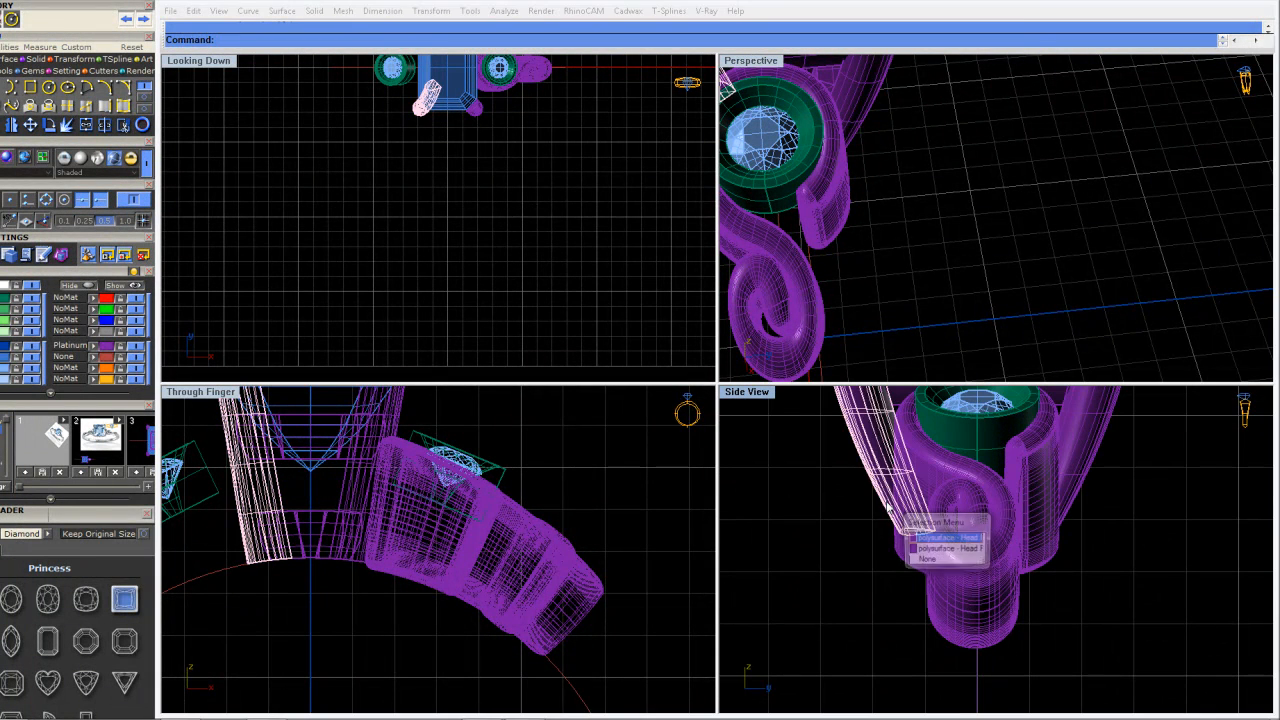
pyautogui.click(915, 539)
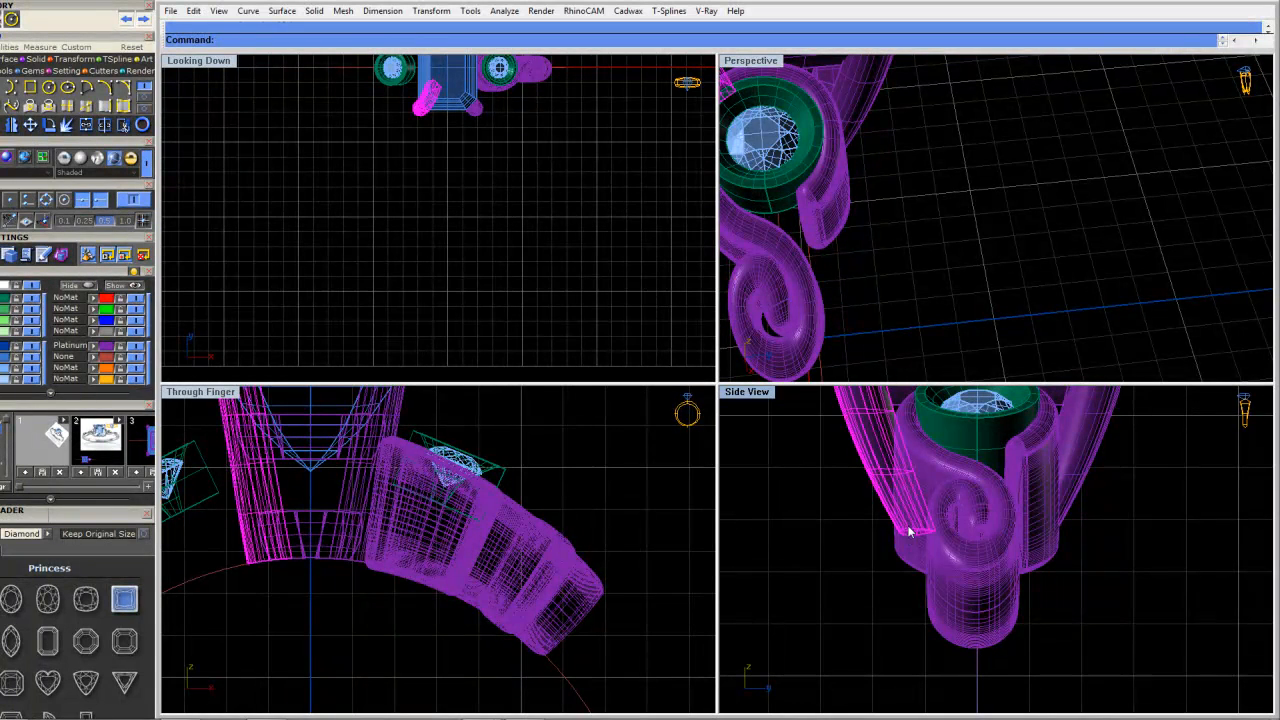
# Put a CageEdit bounding-box cage around the scroll in World coordinates, with a Z point count of 2
pyautogui.click(903, 547)
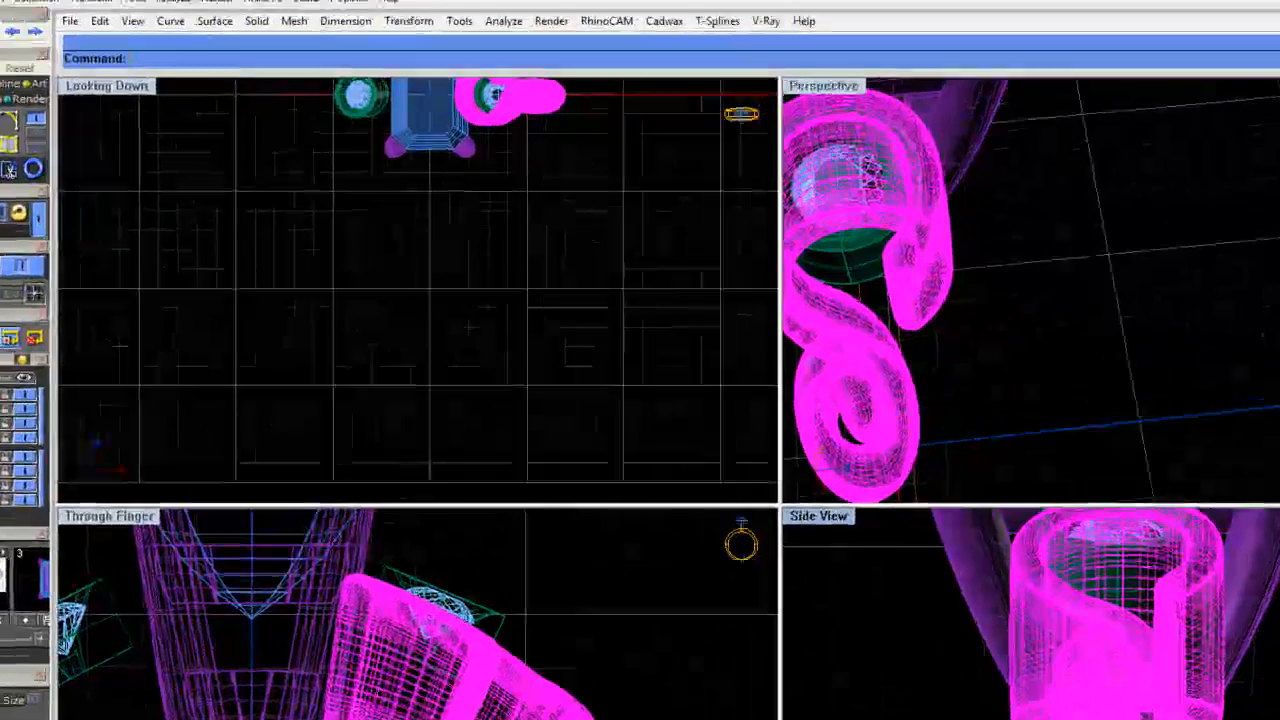
pyautogui.write('CageEd')
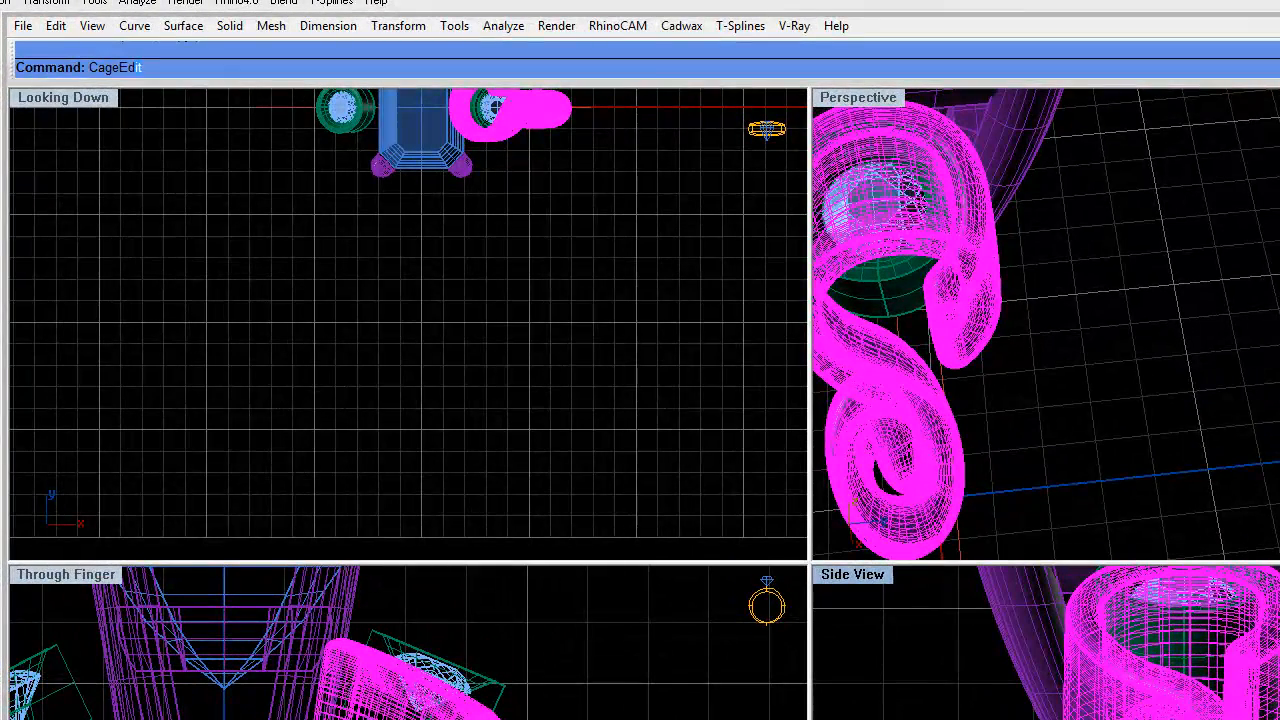
pyautogui.write('it')
pyautogui.press('Return')
pyautogui.click(190, 66)
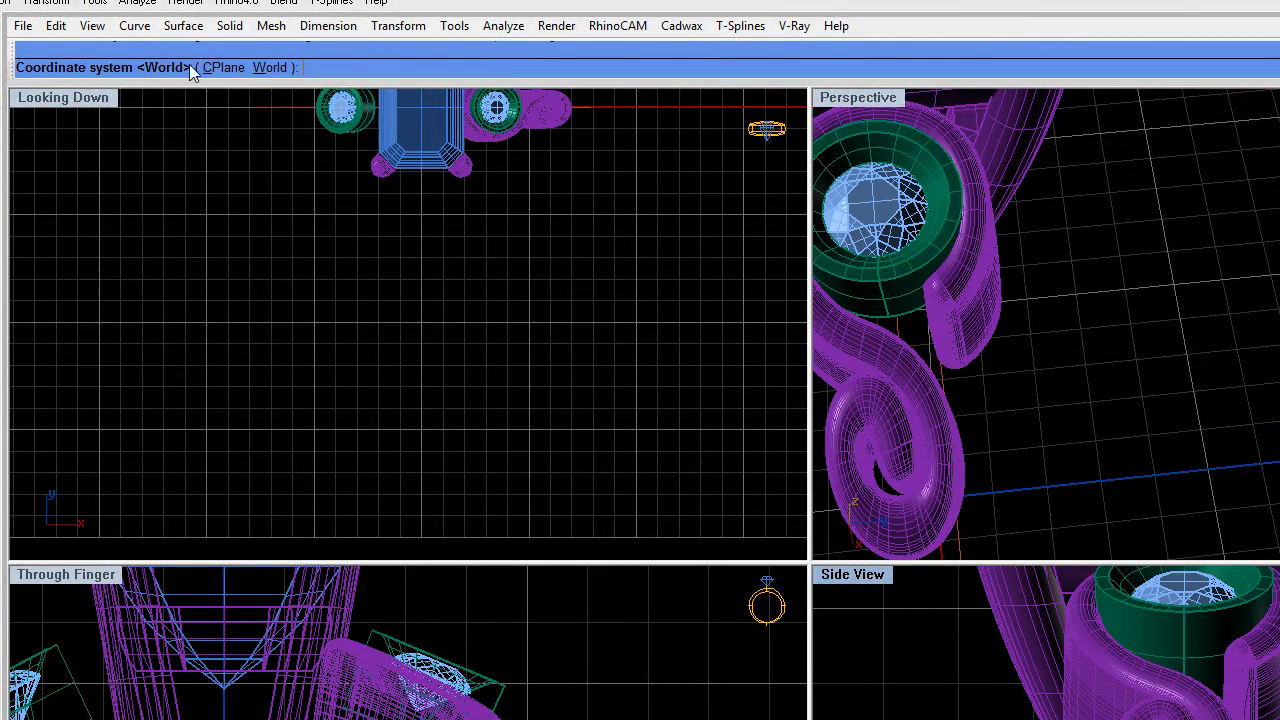
pyautogui.press('Return')
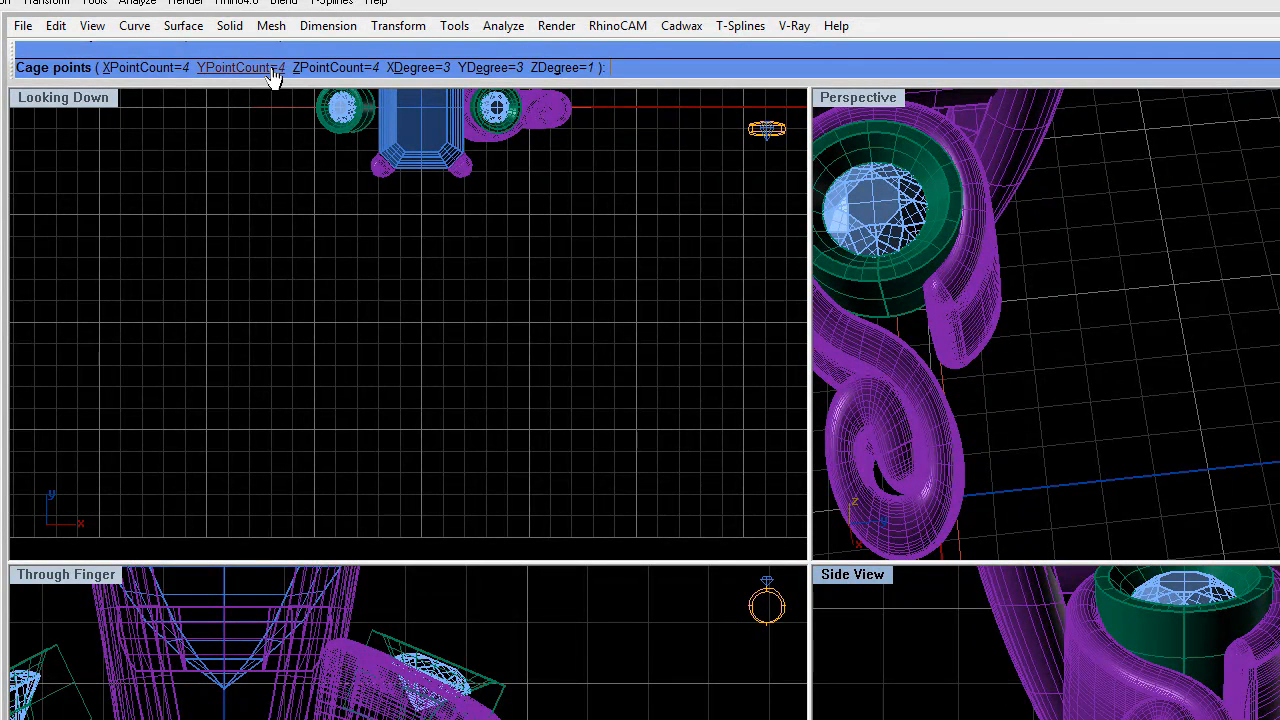
pyautogui.click(306, 68)
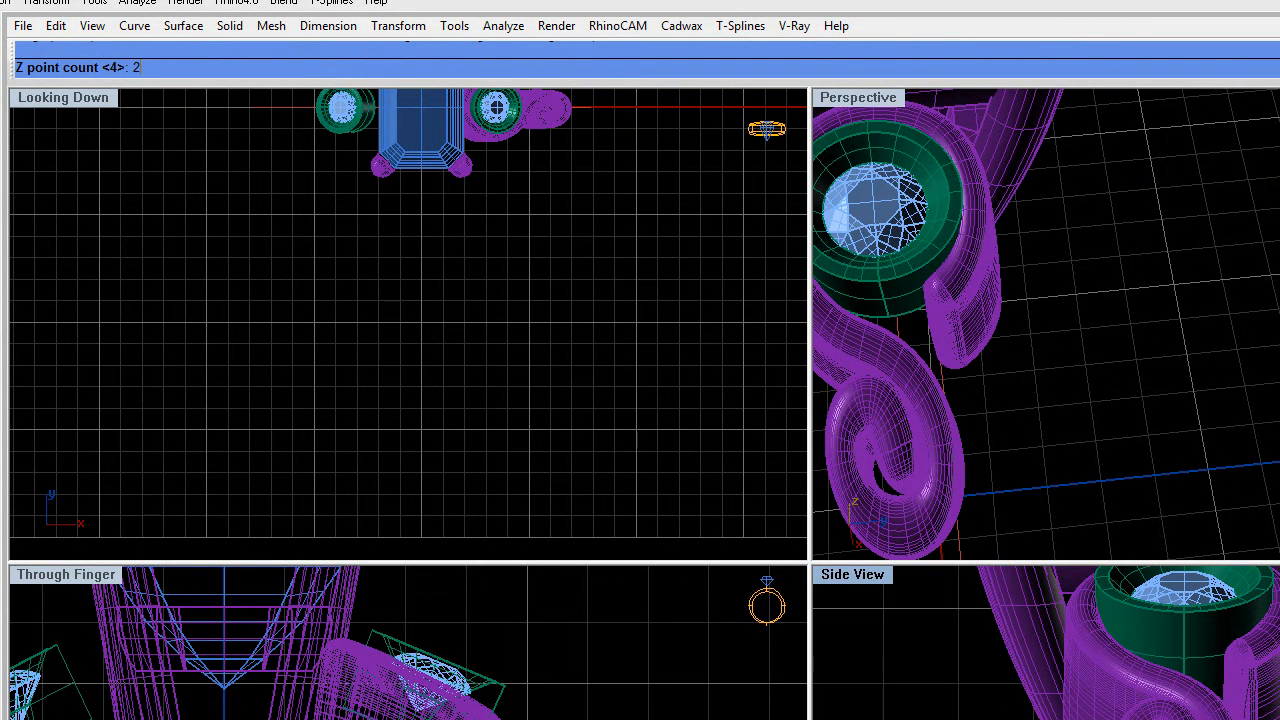
pyautogui.write('2')
pyautogui.press('Return')
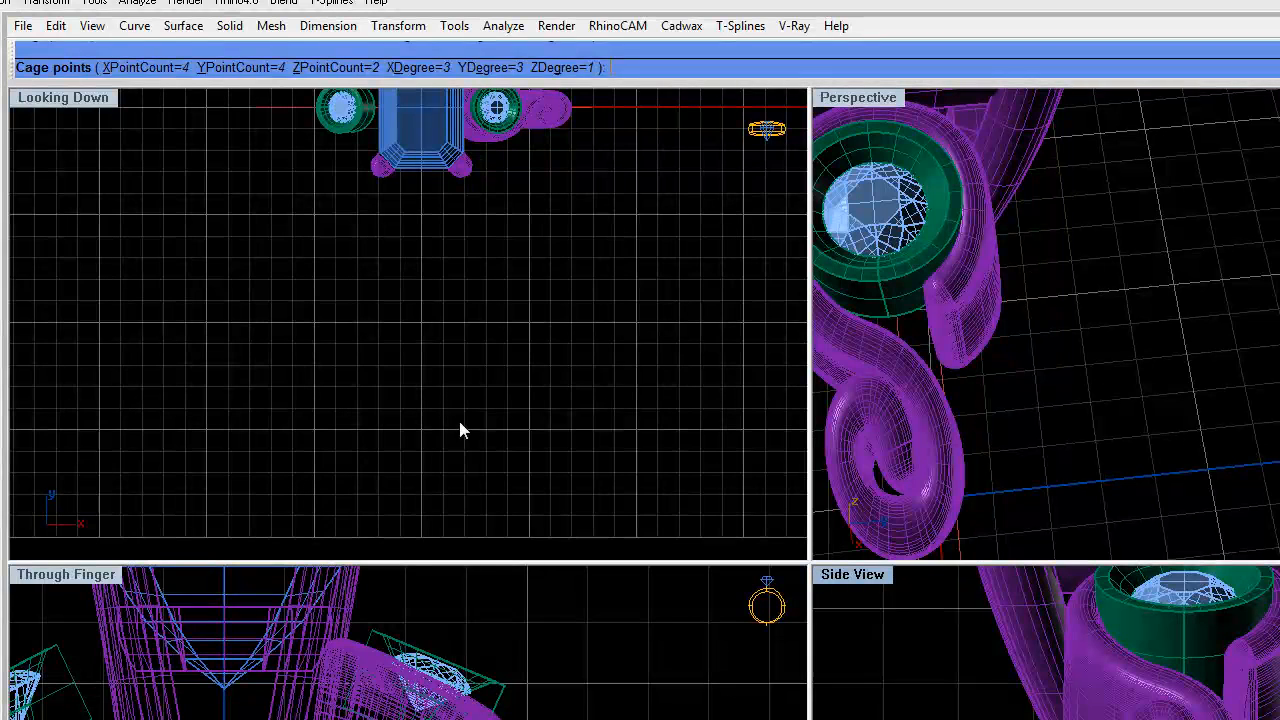
pyautogui.press('Return')
pyautogui.press('Return')
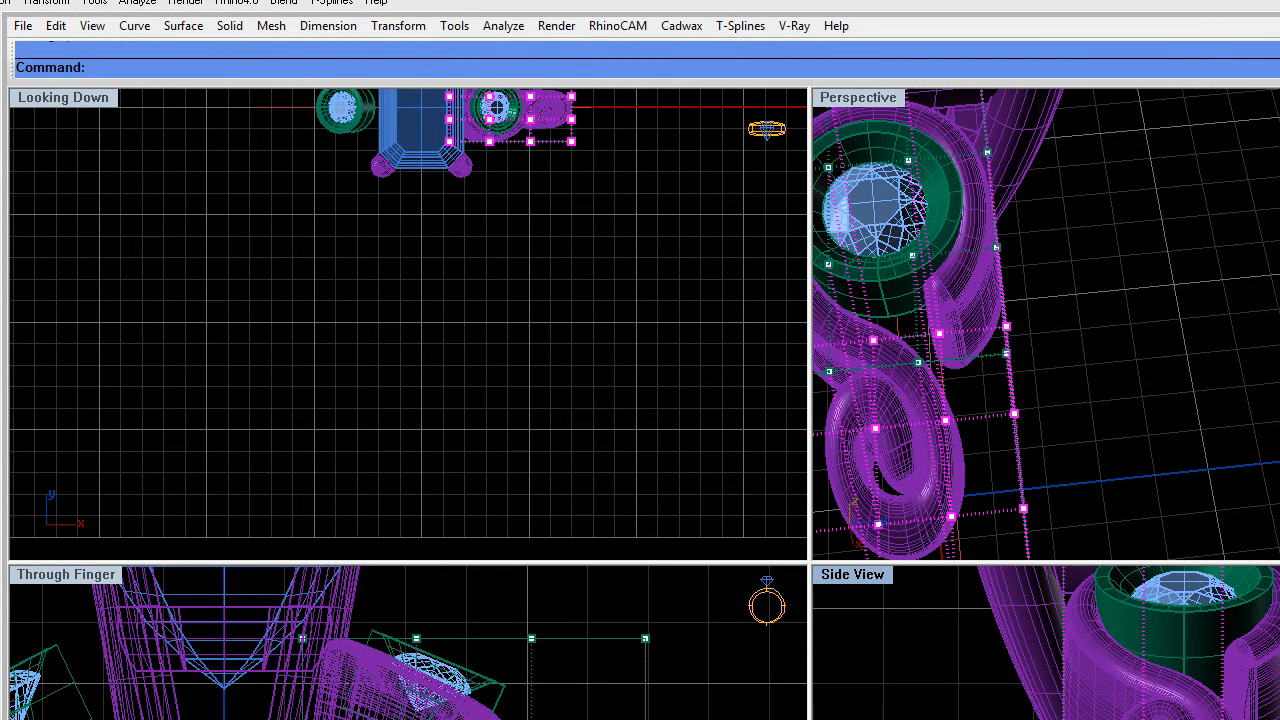
# Scale the cage's lower control points inward in one direction across the band, tapering the scroll toward the finger
pyautogui.write('Scale1')
pyautogui.press('Return')
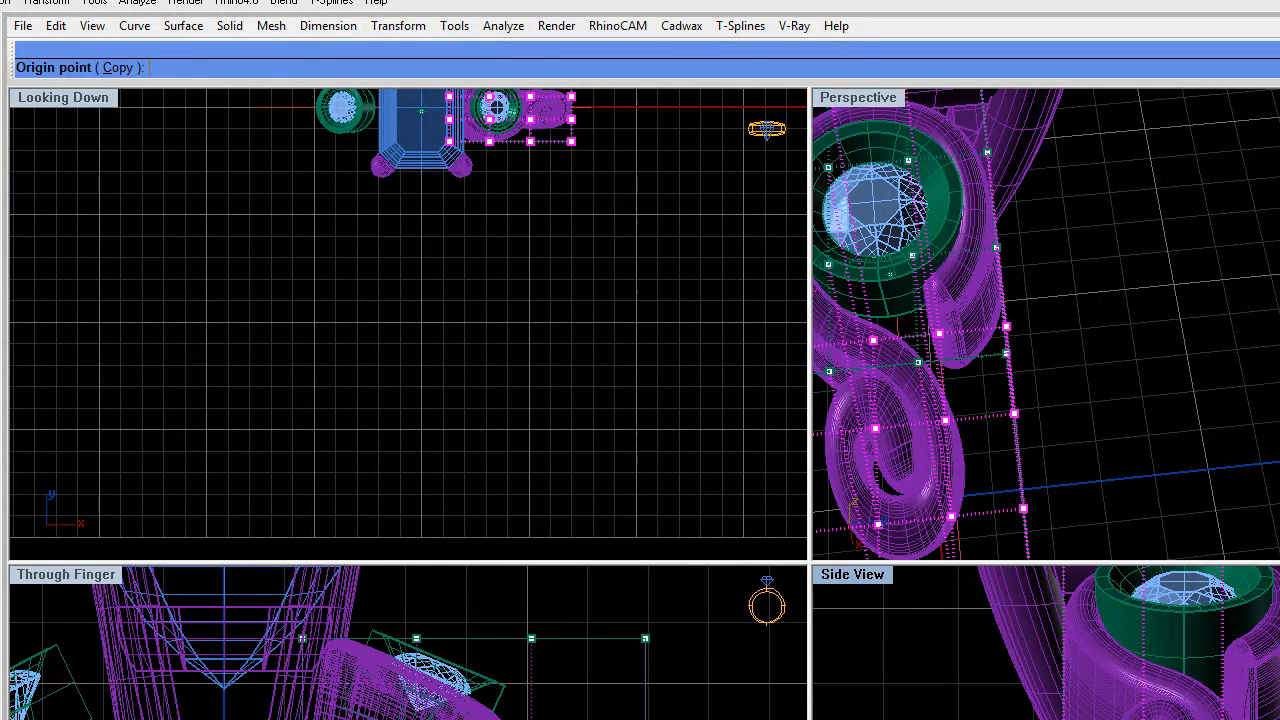
pyautogui.click(571, 107)
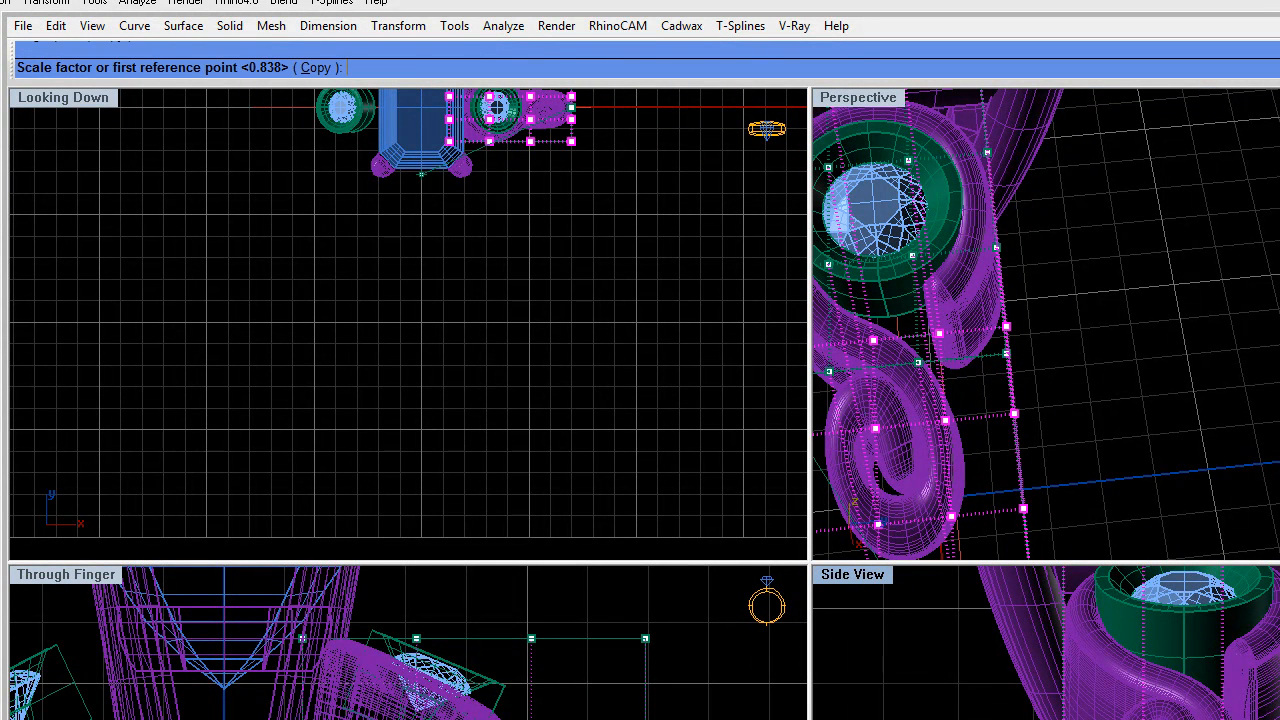
pyautogui.click(570, 184)
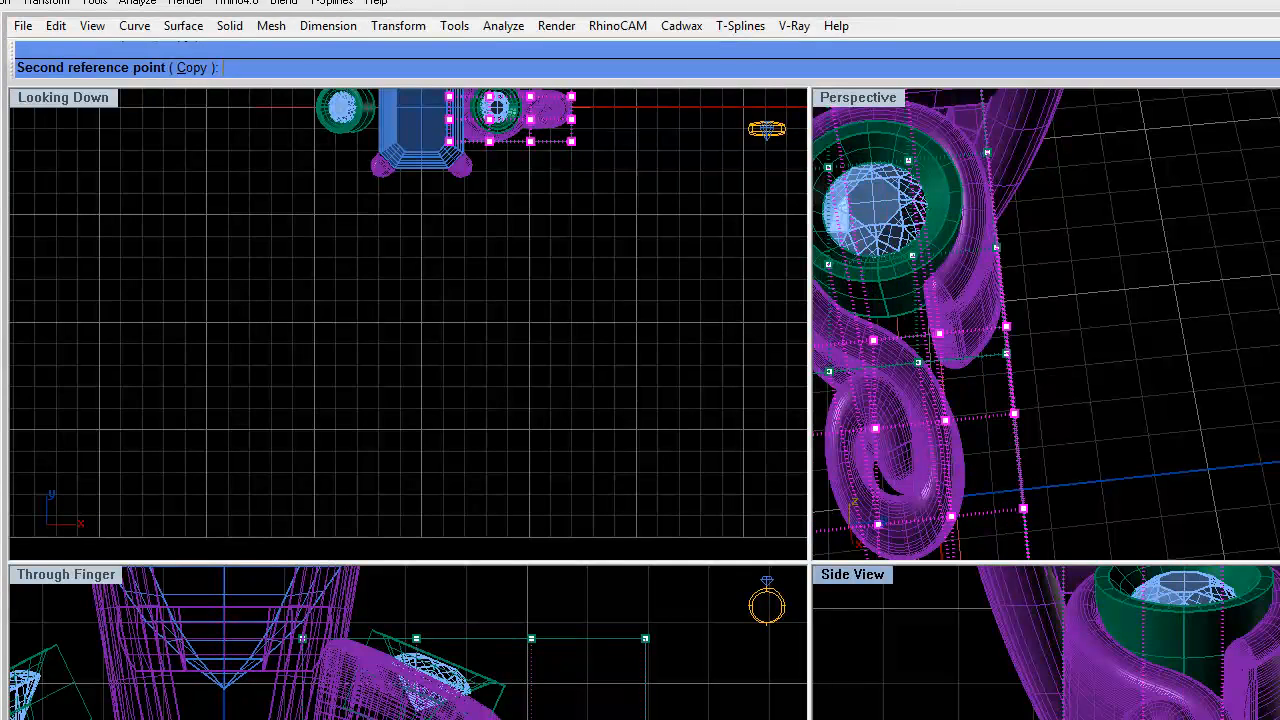
pyautogui.click(497, 107)
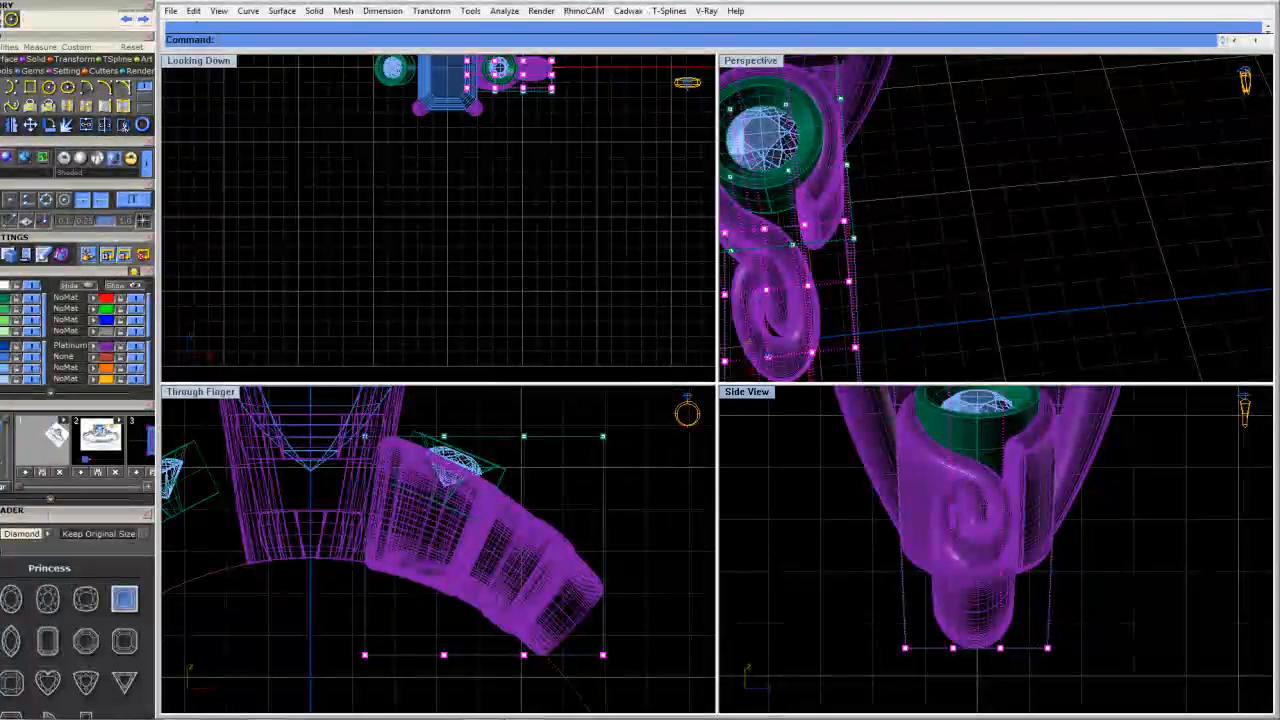
# Clear the control-point selection and delete the editing cage around the scroll
pyautogui.scroll(-5, 849, 508)
pyautogui.press('Escape')
pyautogui.press('Escape')
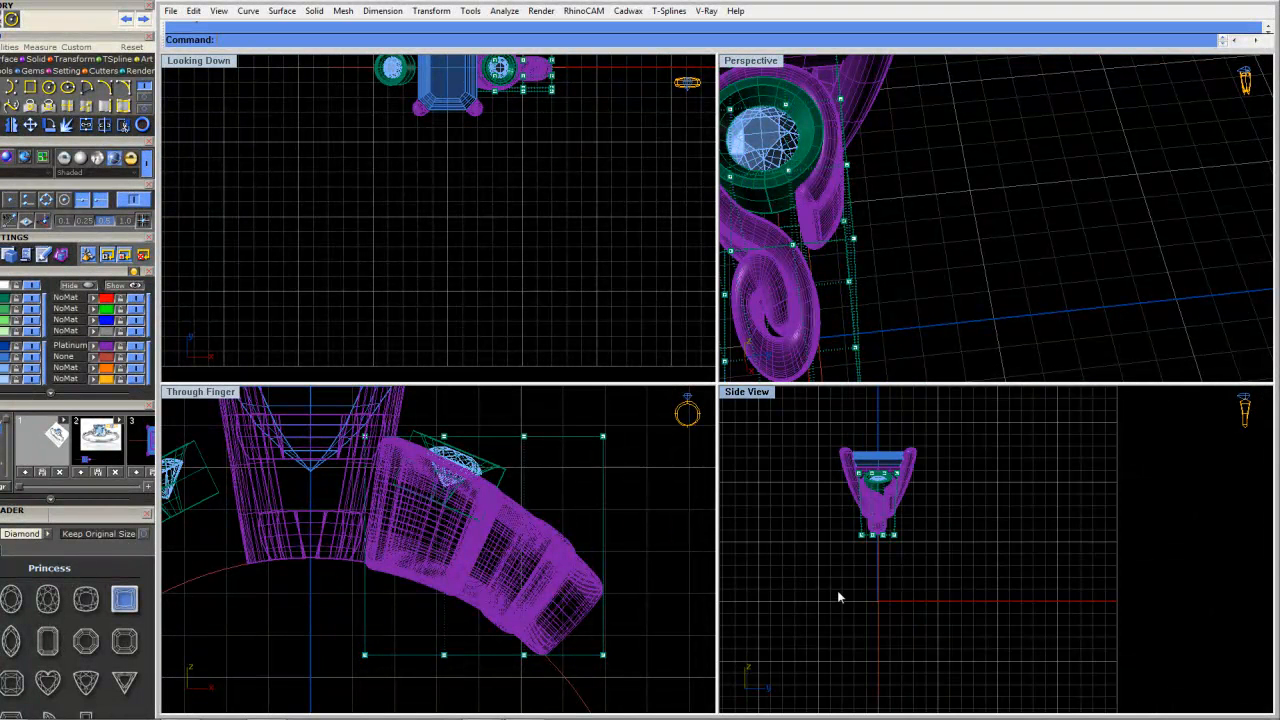
pyautogui.click(859, 537)
pyautogui.press('Delete')
# Enable quadrant snap and draw a line from the edge of the scroll's open end toward the inside of the ring
pyautogui.moveTo(917, 251); pyautogui.dragTo(912, 308, button='right')
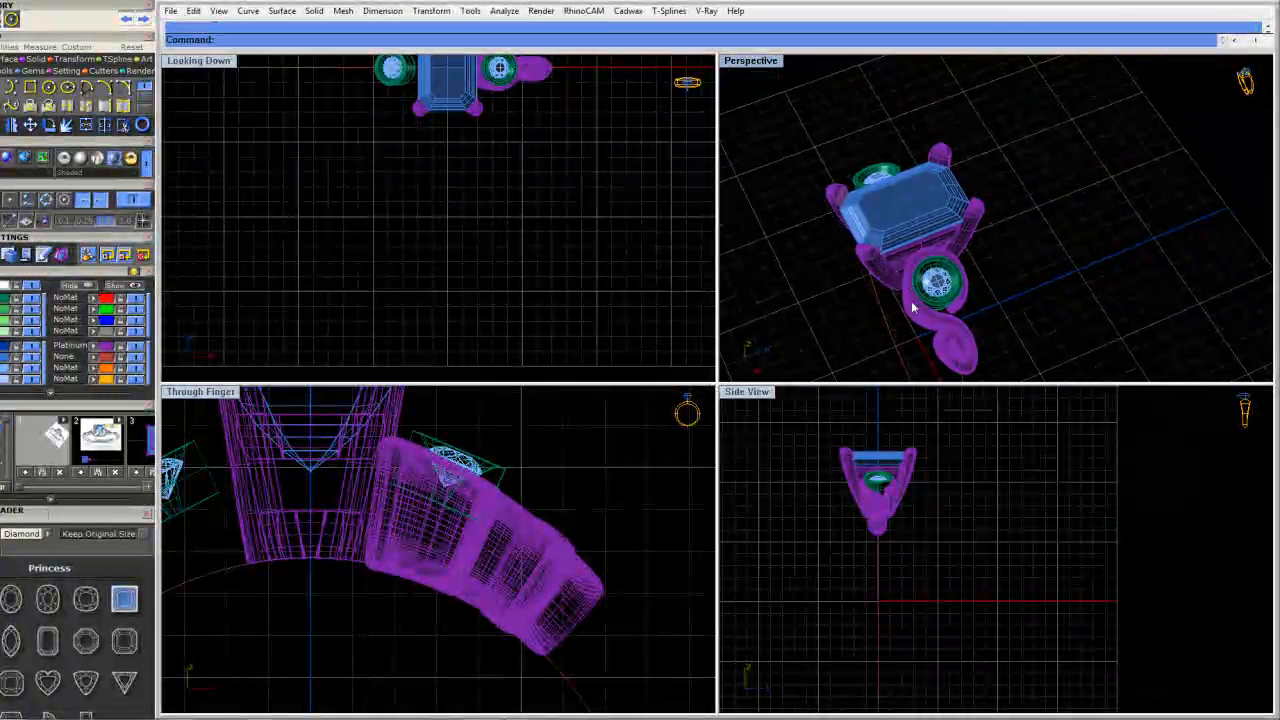
pyautogui.scroll(3, 944, 352)
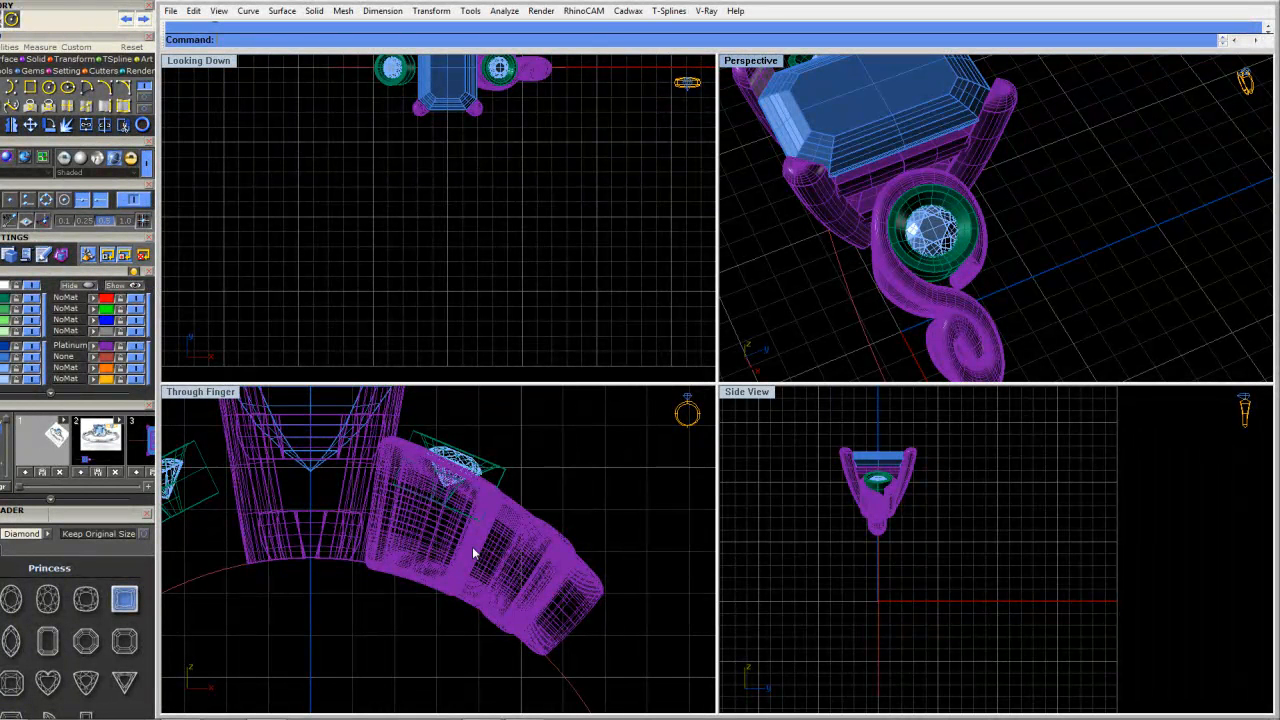
pyautogui.write('line')
pyautogui.press('Return')
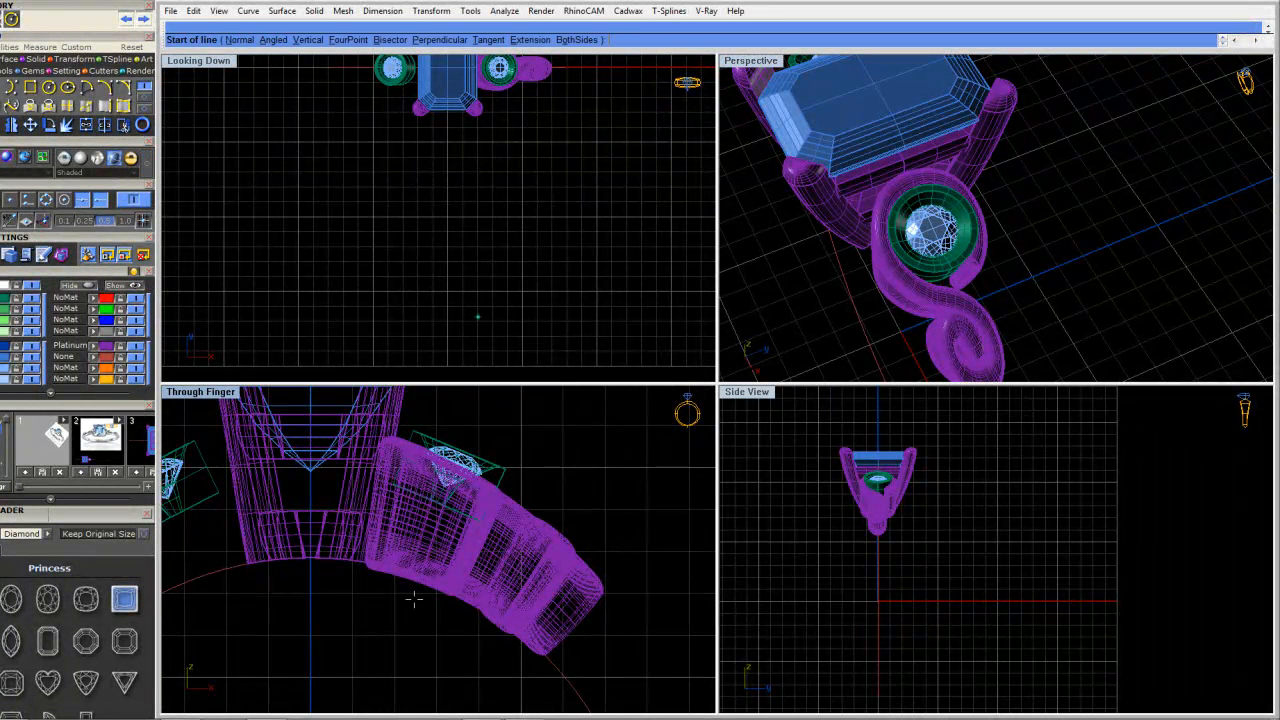
pyautogui.scroll(-2, 426, 264)
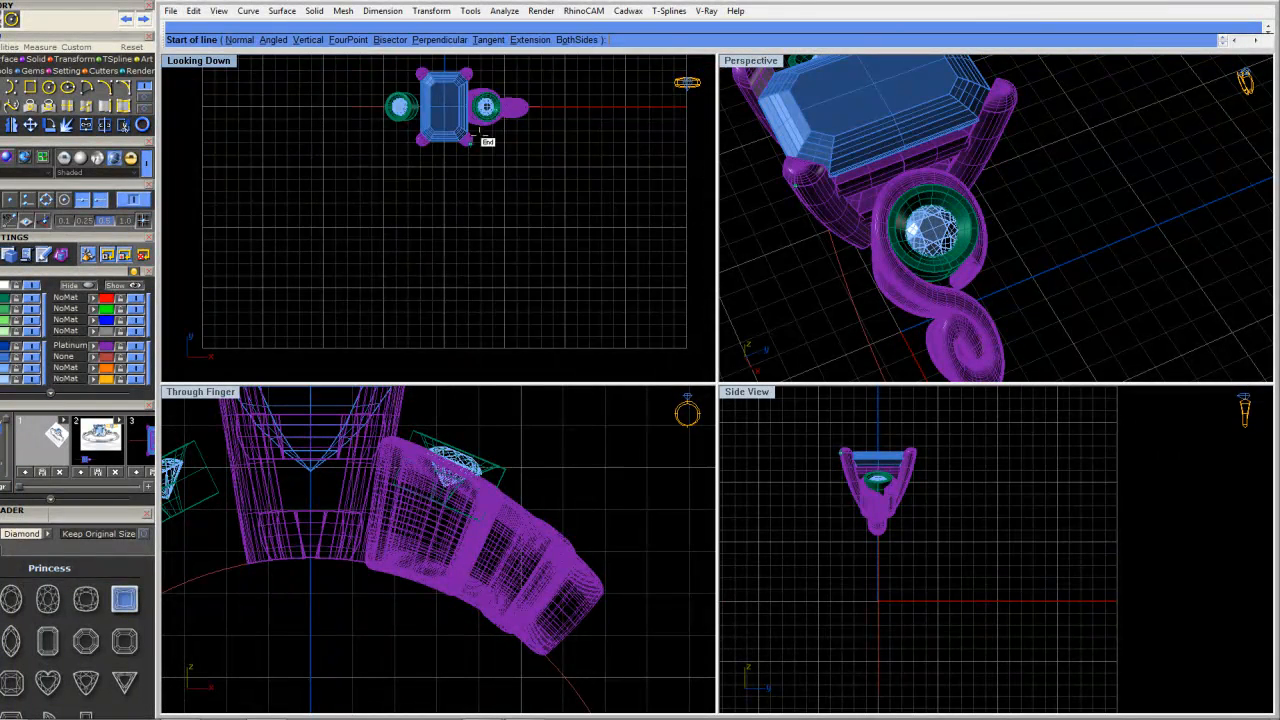
pyautogui.scroll(5, 479, 133)
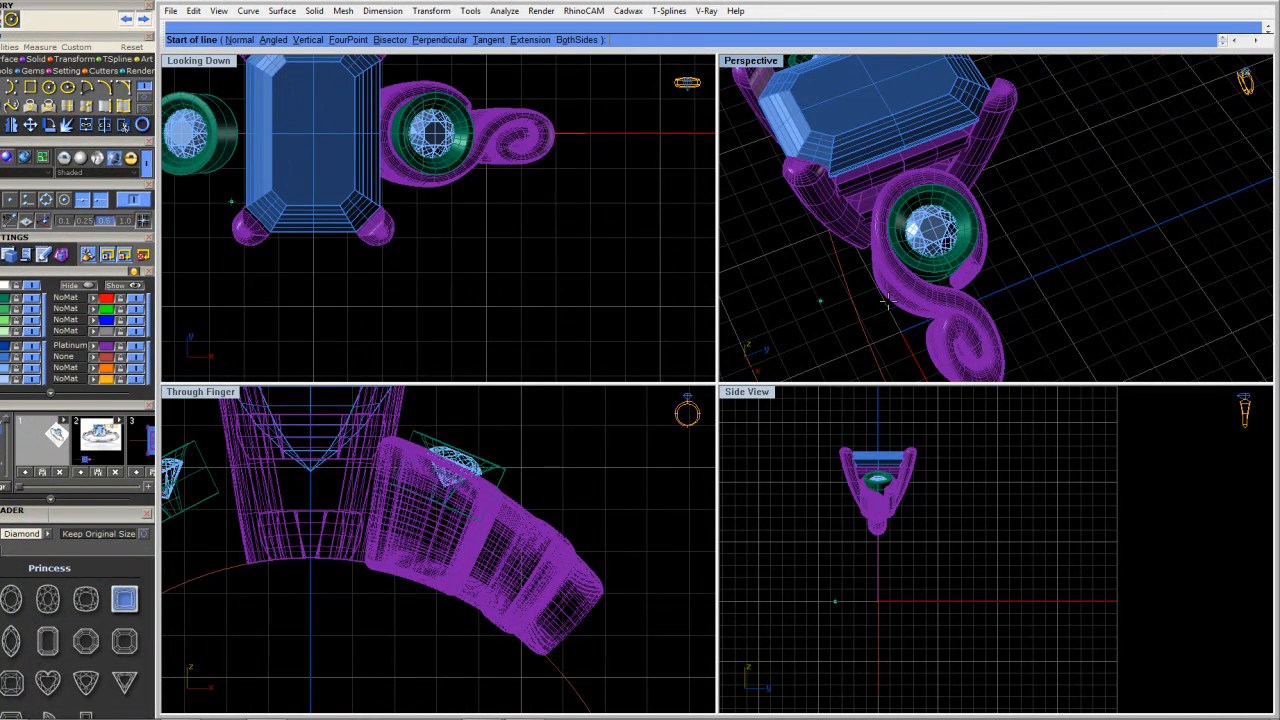
pyautogui.scroll(5, 983, 289)
pyautogui.scroll(-2, 977, 266)
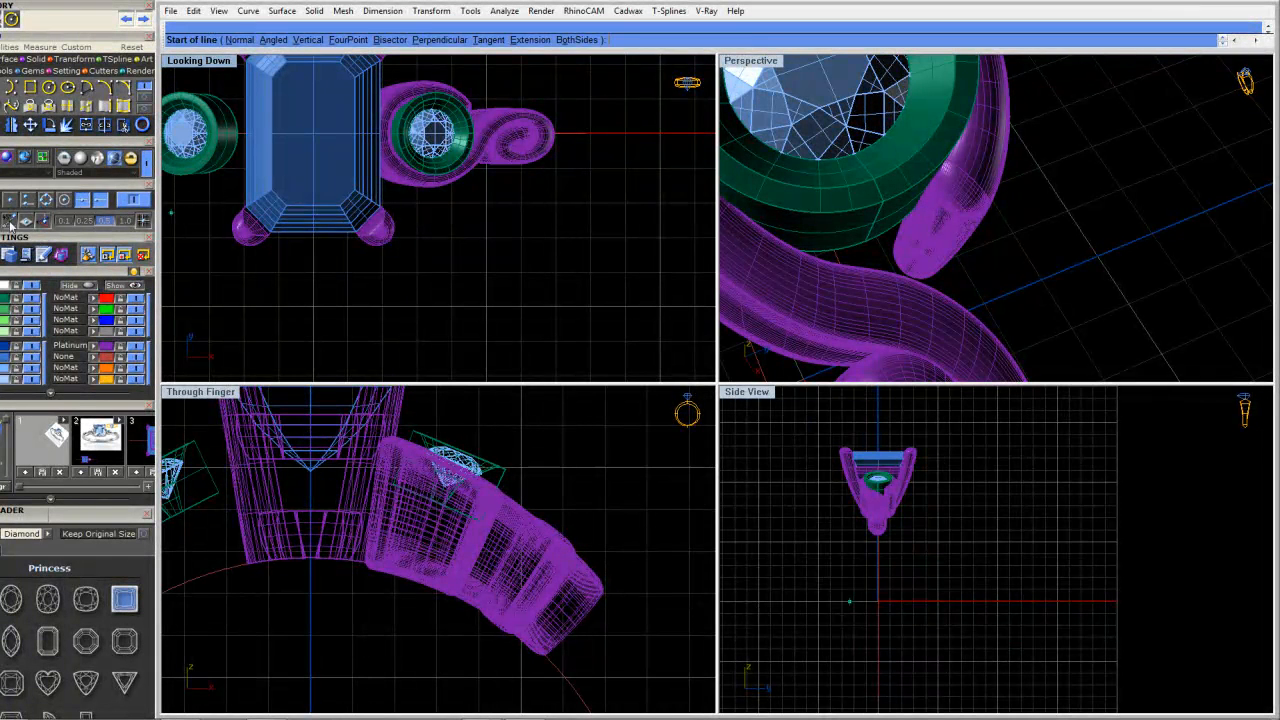
pyautogui.click(46, 200)
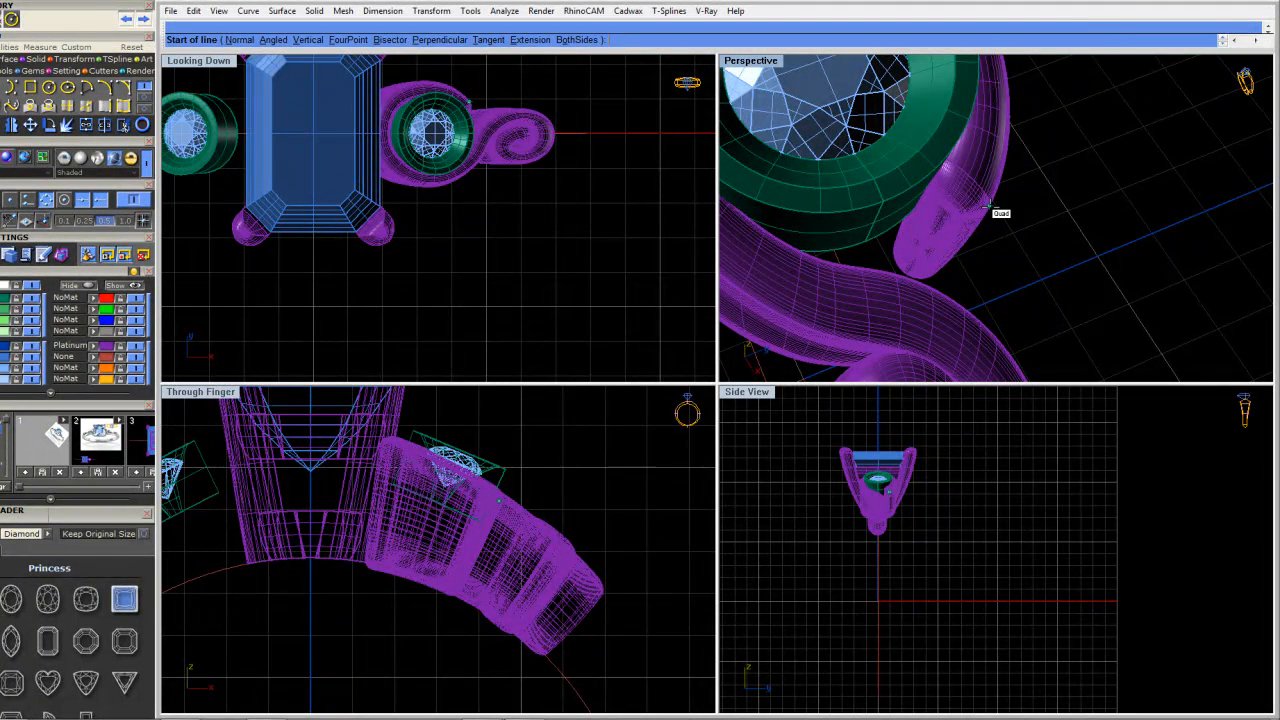
pyautogui.click(990, 207)
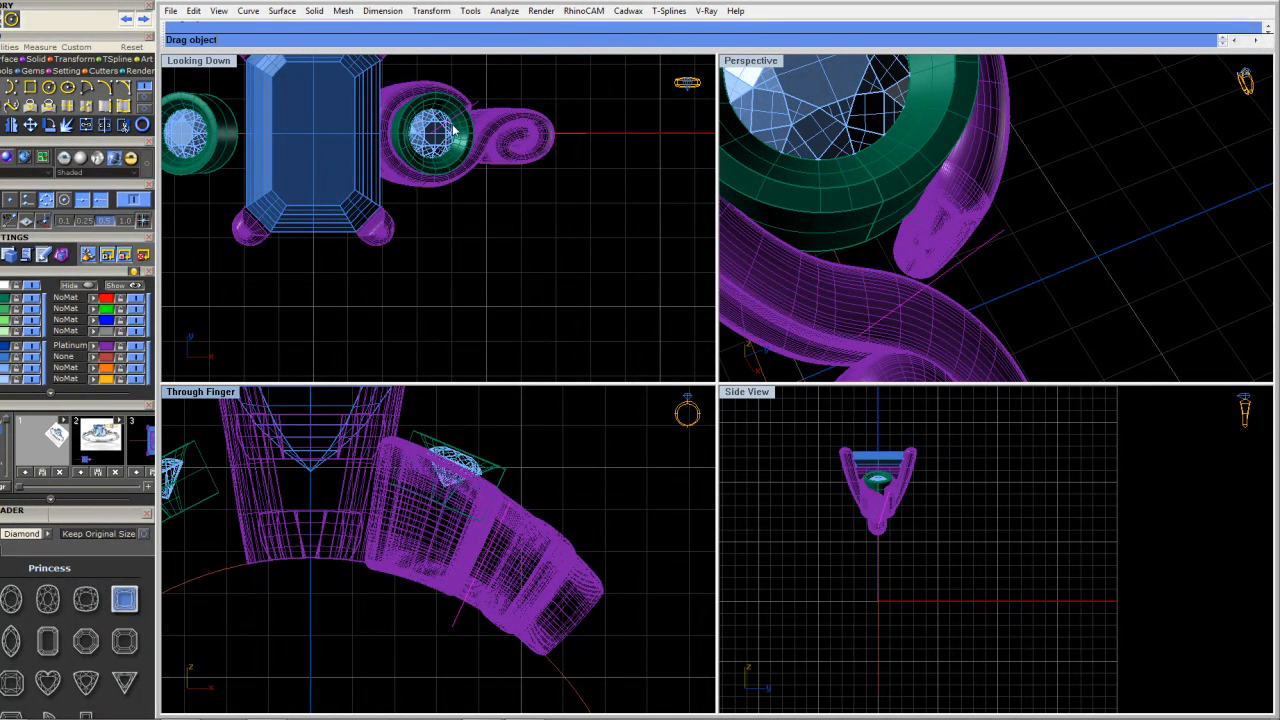
pyautogui.scroll(5, 884, 505)
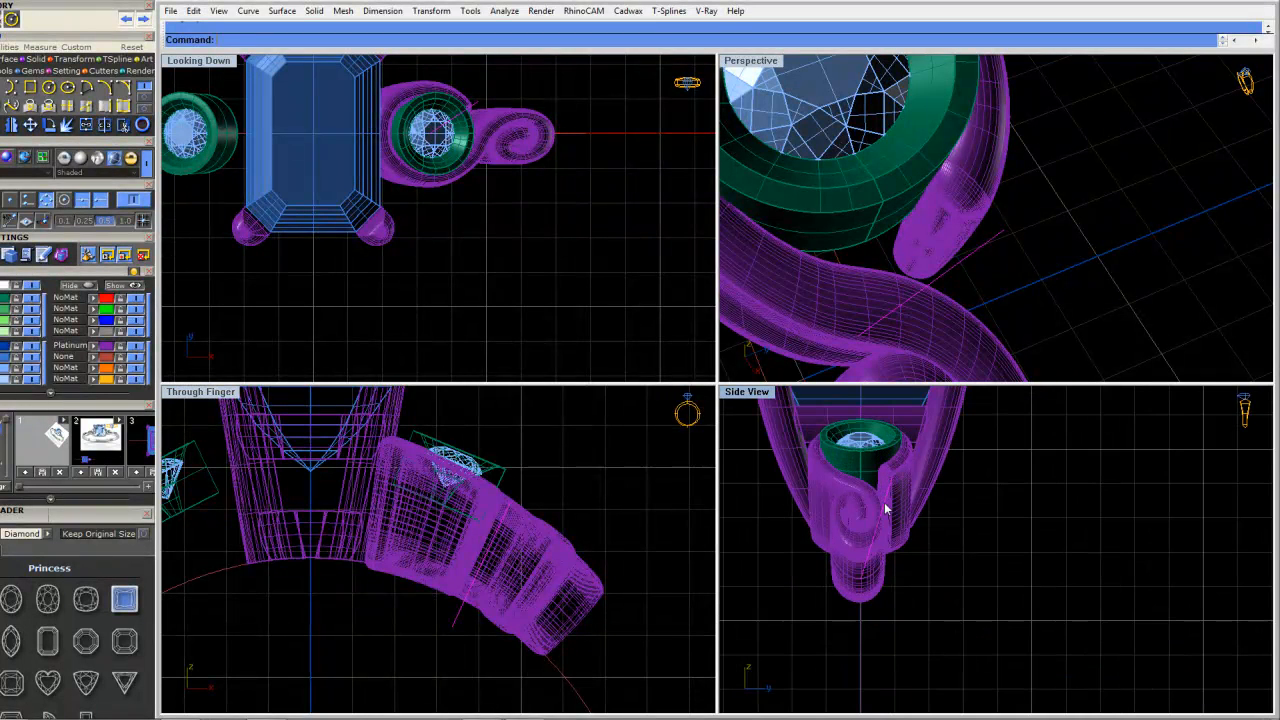
# Show the line's control points and shift its inner end point slightly sideways, away from the ring's centre, in the side view
pyautogui.moveTo(884, 510); pyautogui.dragTo(907, 588)
pyautogui.press('F10')
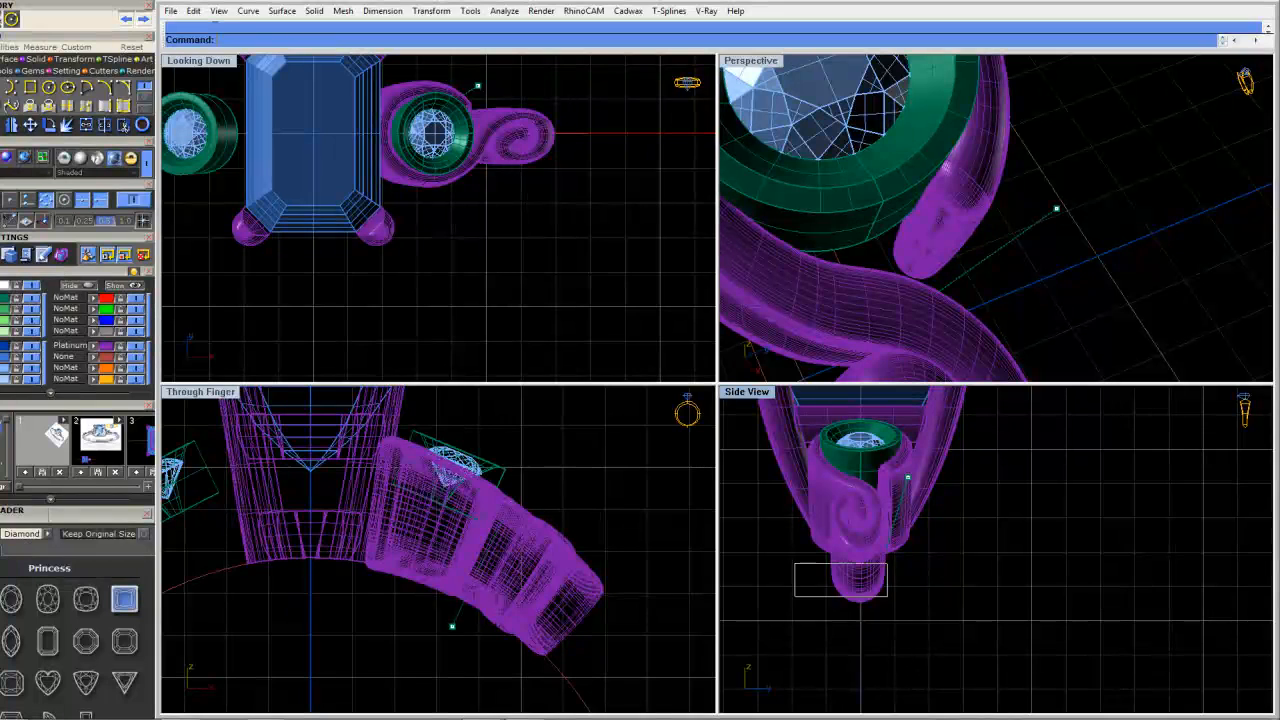
pyautogui.moveTo(886, 581); pyautogui.dragTo(898, 580)
pyautogui.moveTo(1097, 279)
pyautogui.mouseDown(button='right')
pyautogui.moveTo(1074, 283)
pyautogui.moveTo(1088, 291)
pyautogui.mouseUp(button='right')
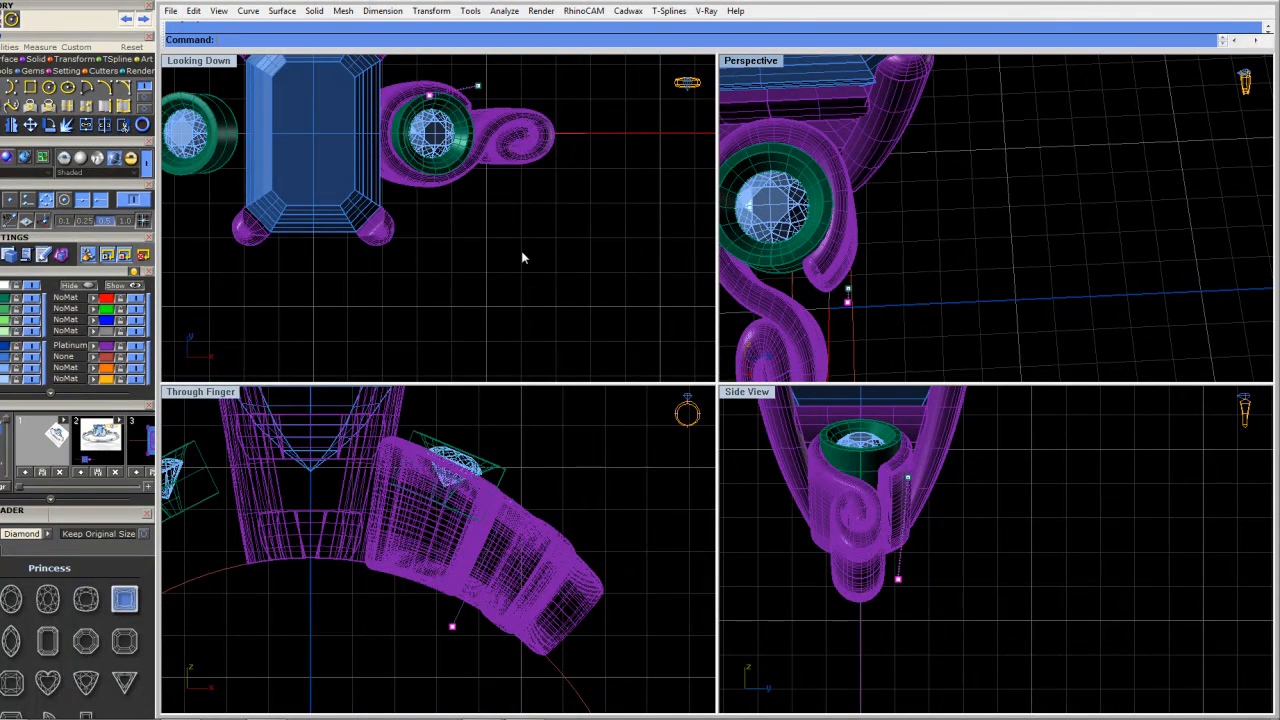
pyautogui.scroll(3, 470, 96)
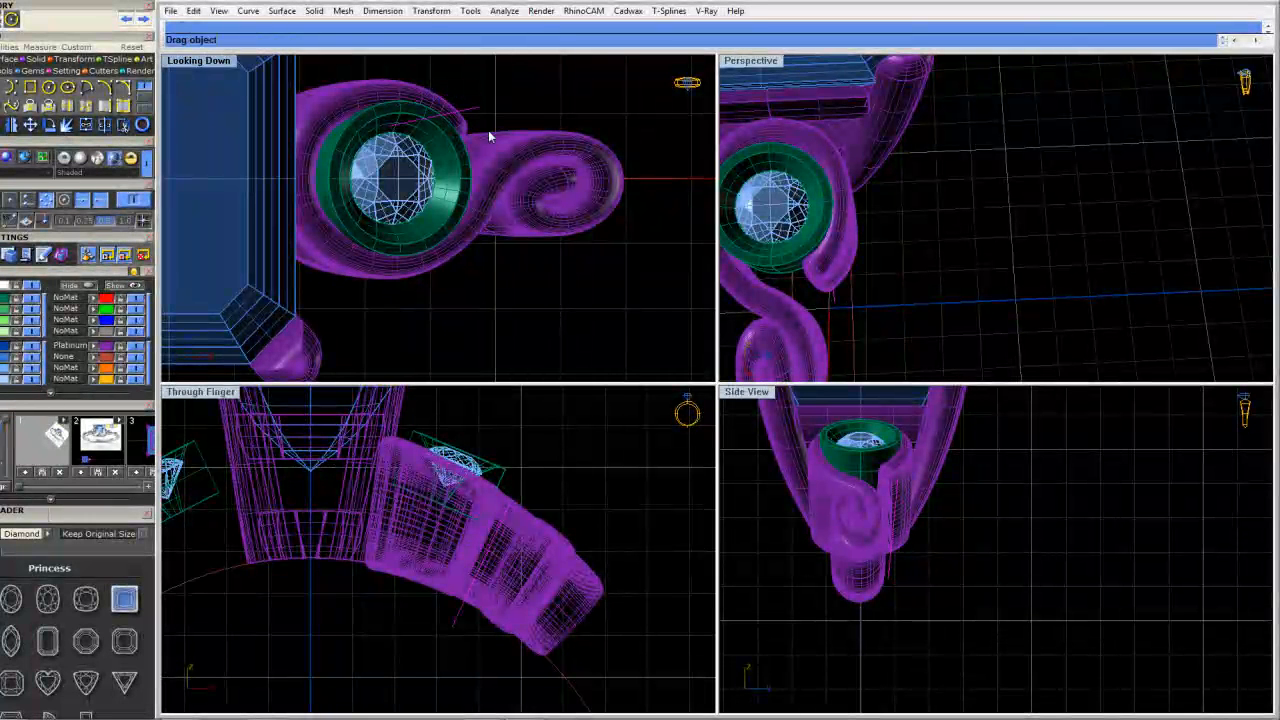
# Try a tapered, round-capped pipe along the line, with a start radius of about 0.49 and an end radius of about 0.346
pyautogui.click(490, 125)
pyautogui.click(497, 131)
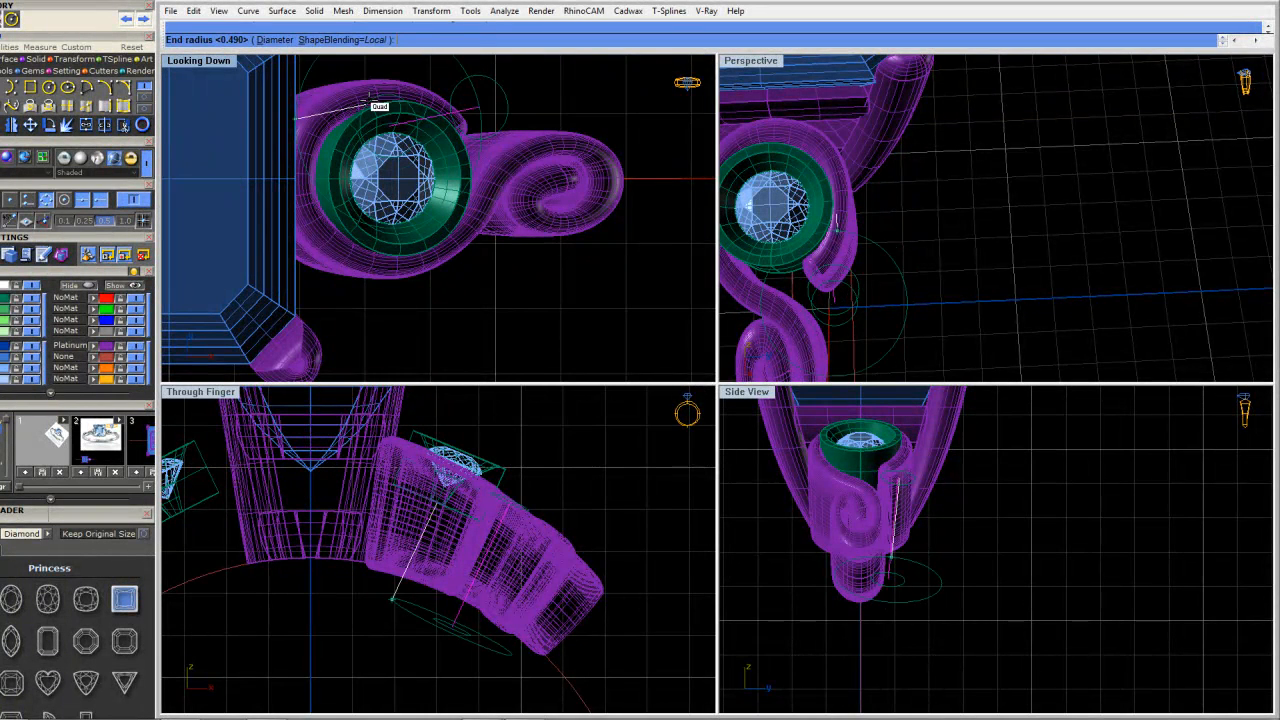
pyautogui.scroll(2, 376, 104)
pyautogui.scroll(2, 377, 110)
pyautogui.click(377, 111)
pyautogui.rightClick(377, 111)
pyautogui.rightClick(480, 150)
pyautogui.scroll(-5, 560, 215)
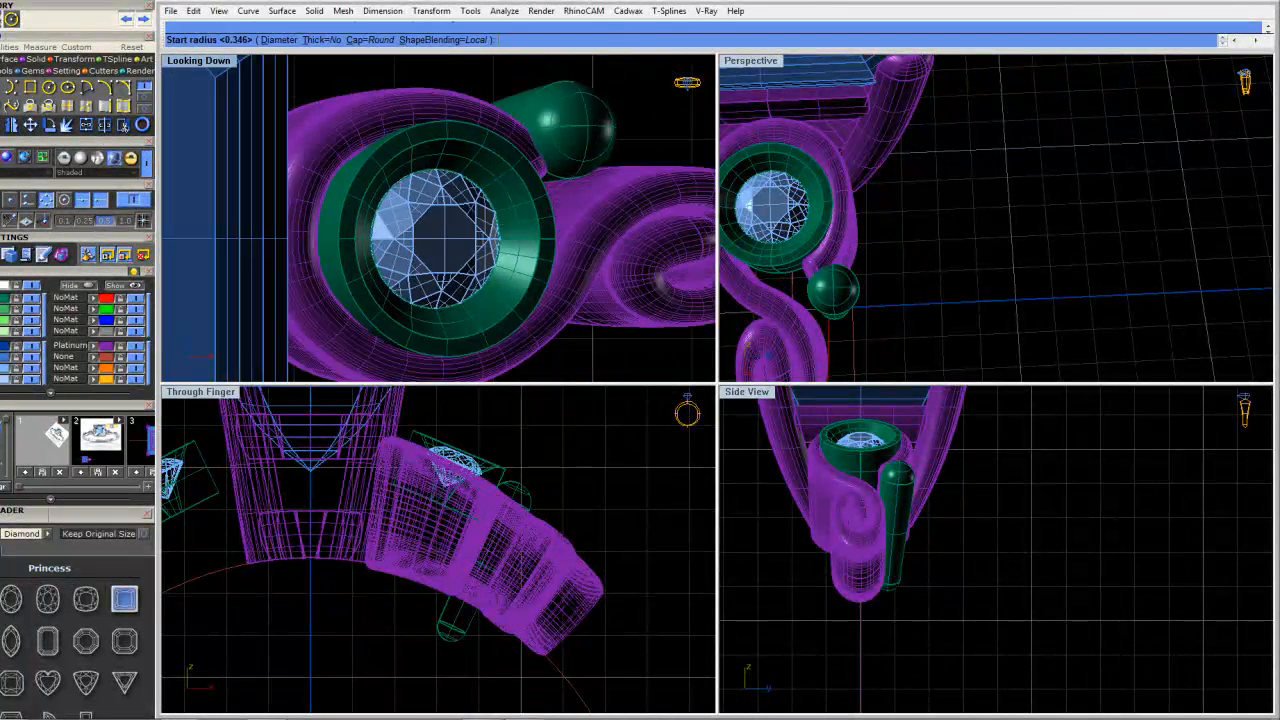
# Compare the thick pipe with the reference ring photo and delete it from the line
pyautogui.press('Escape')
pyautogui.moveTo(566, 204); pyautogui.dragTo(429, 223, button='right')
pyautogui.scroll(-2, 429, 223)
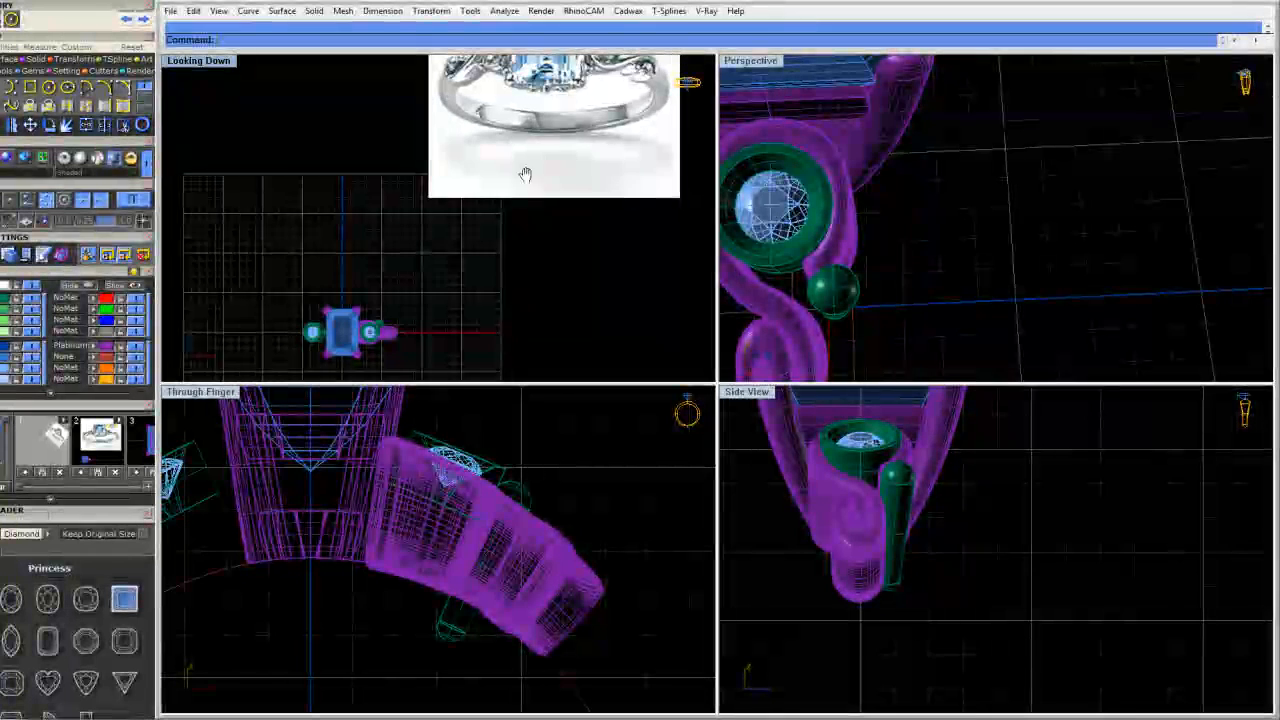
pyautogui.moveTo(525, 174); pyautogui.dragTo(454, 223, button='right')
pyautogui.scroll(7, 548, 103)
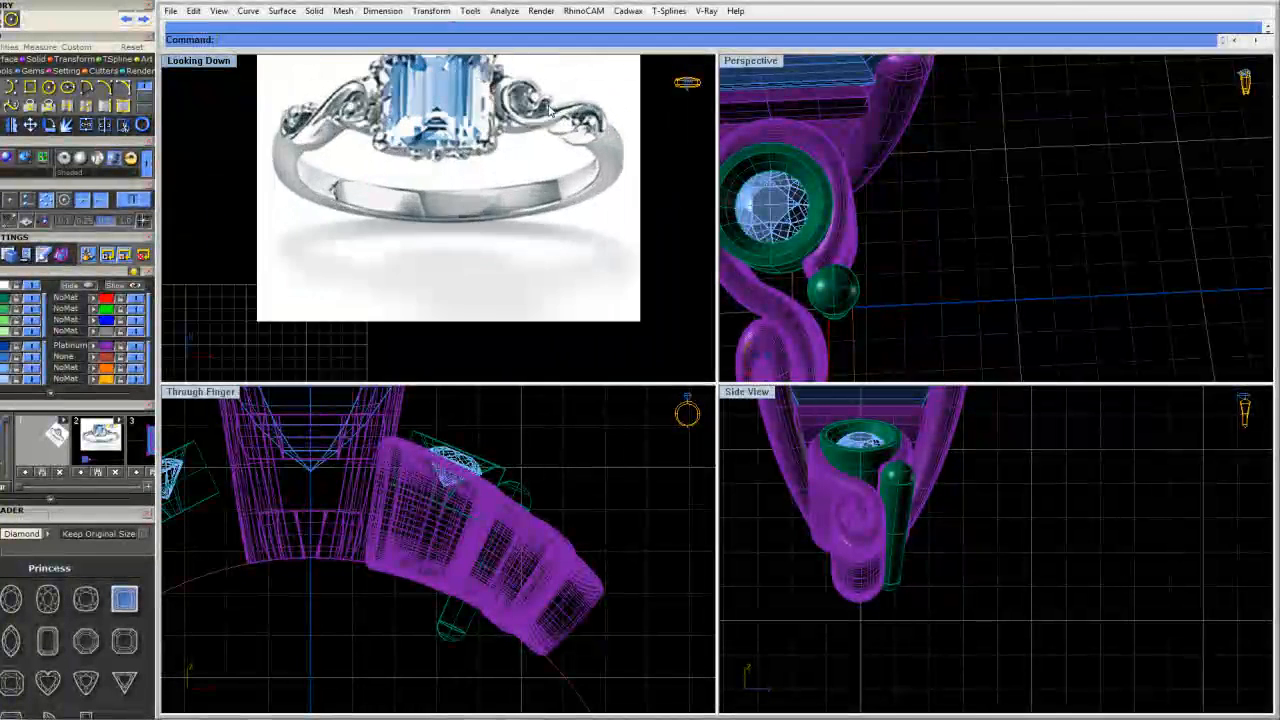
pyautogui.scroll(-11, 548, 103)
pyautogui.scroll(6, 380, 284)
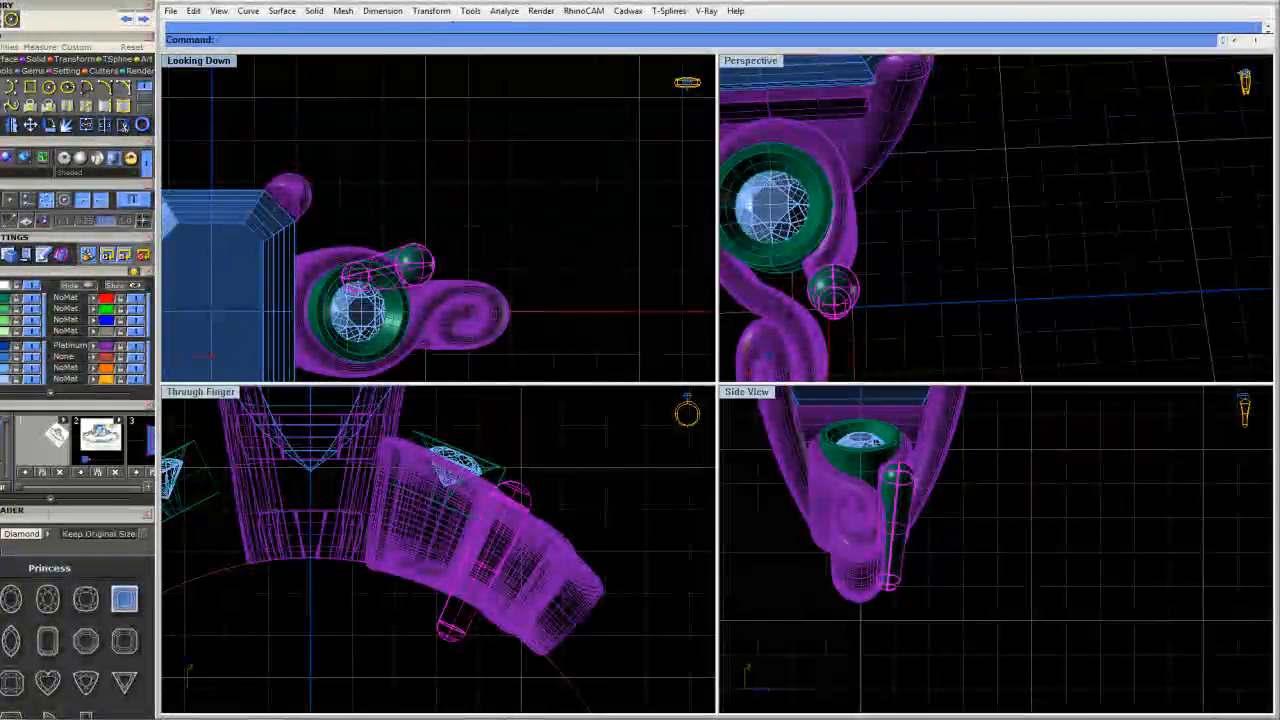
pyautogui.press('Delete')
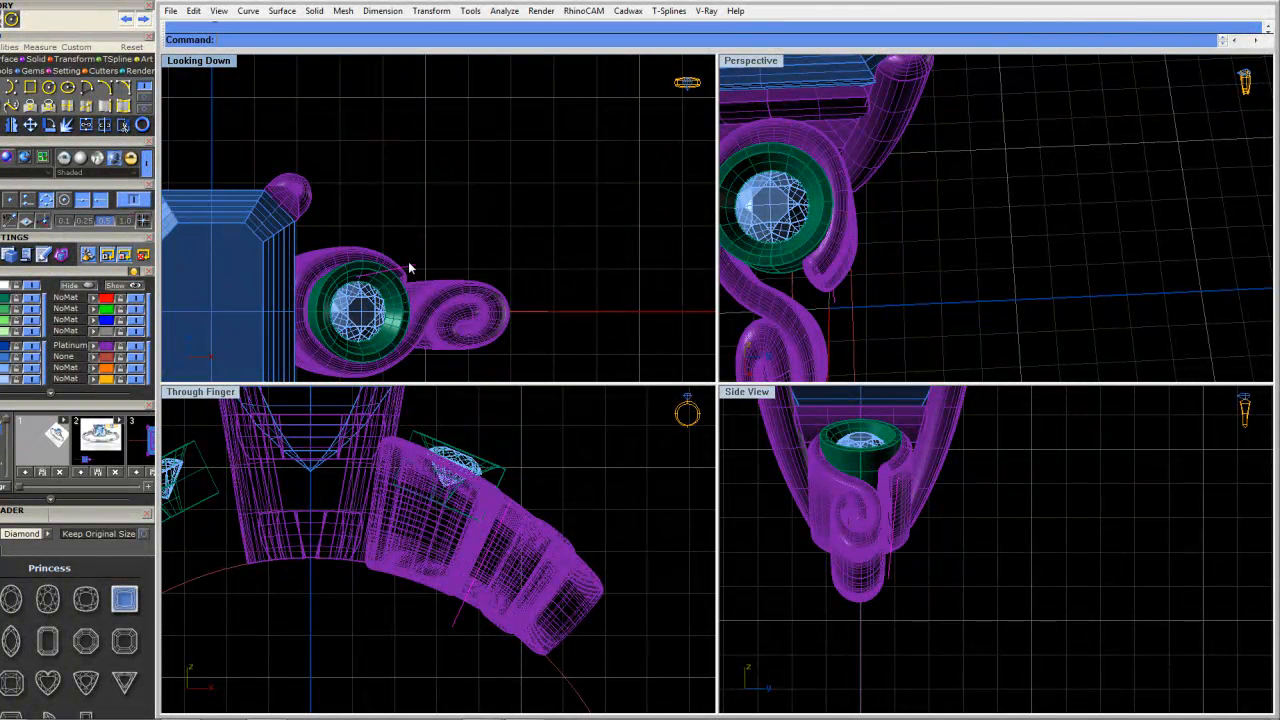
# Try a thinner round-capped pipe along the same line, with a radius of about 0.269
pyautogui.scroll(2, 421, 270)
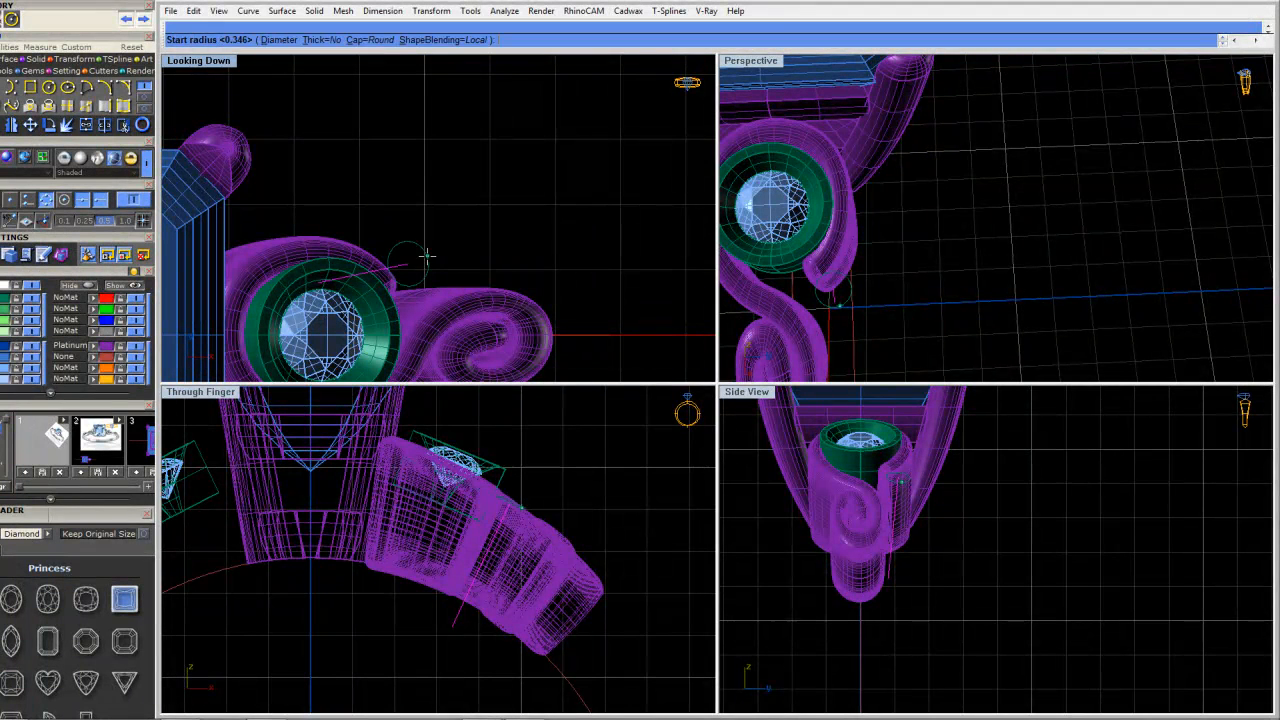
pyautogui.click(422, 256)
pyautogui.rightClick(422, 256)
pyautogui.rightClick(422, 256)
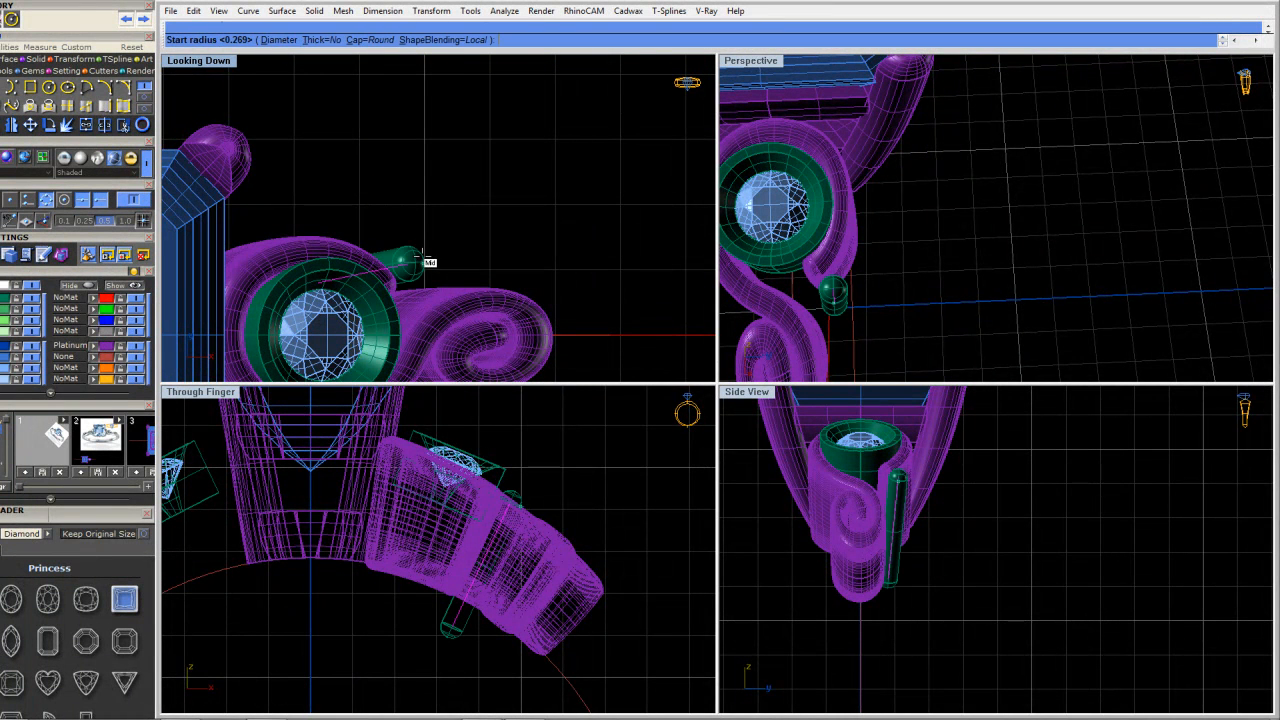
pyautogui.rightClick(430, 229)
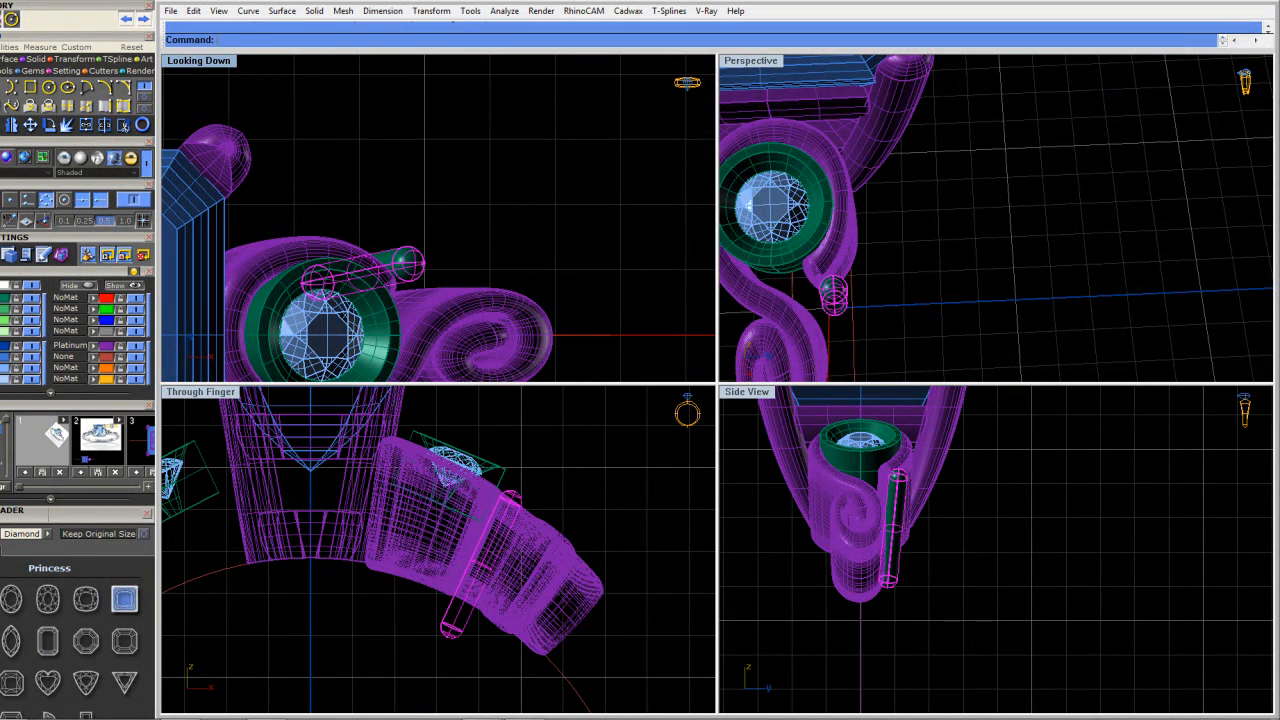
# Check the thinner pipe's proportions against the reference ring photo and delete the pipe
pyautogui.scroll(-5, 885, 293)
pyautogui.scroll(-8, 509, 251)
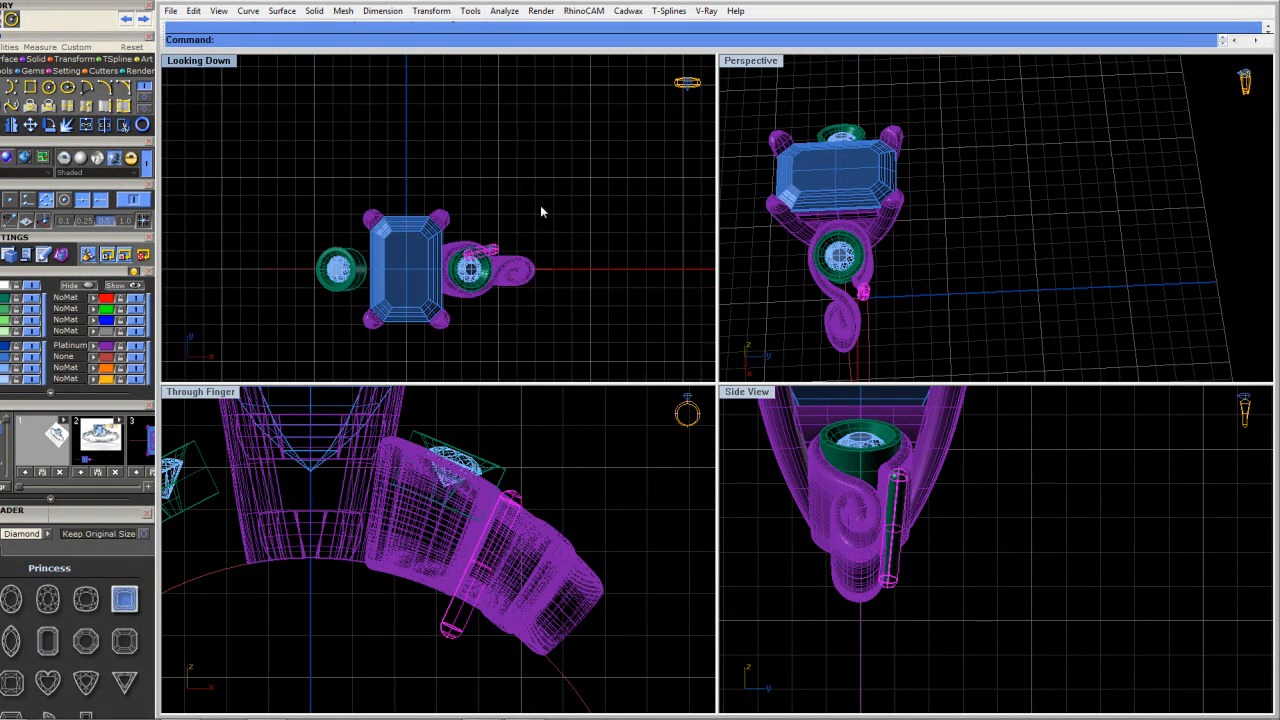
pyautogui.scroll(-5, 452, 248)
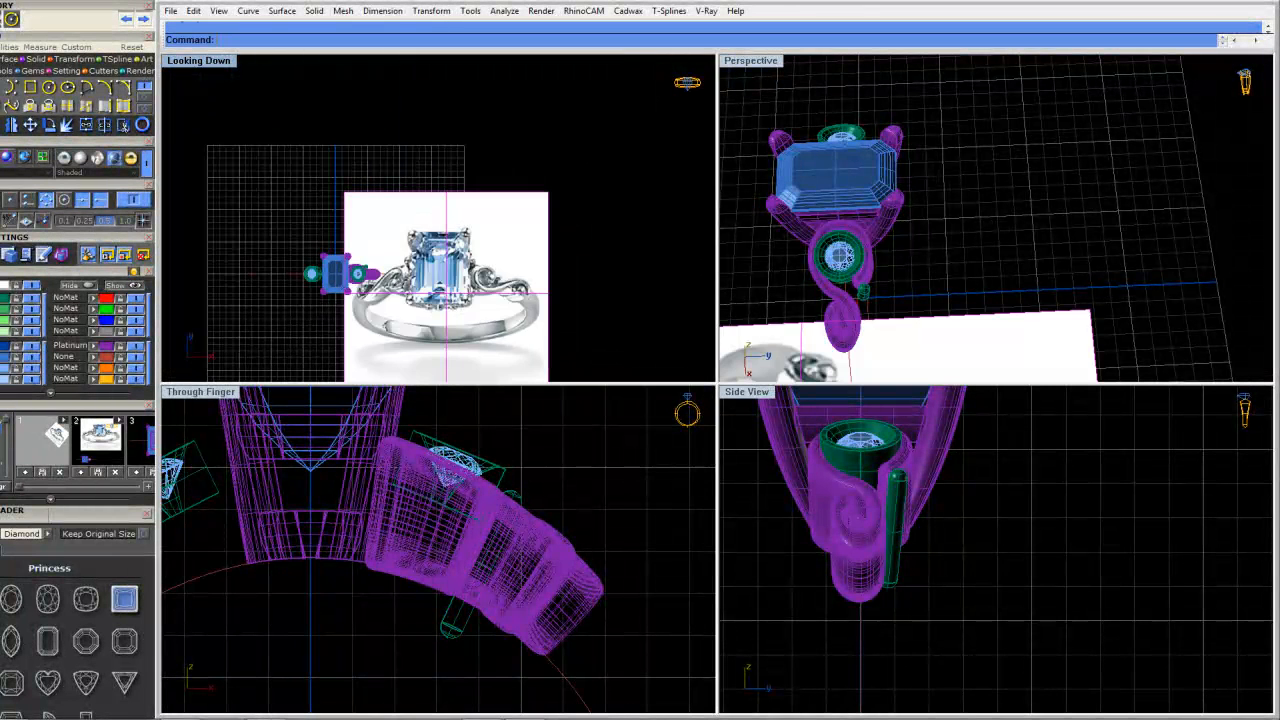
pyautogui.scroll(5, 440, 218)
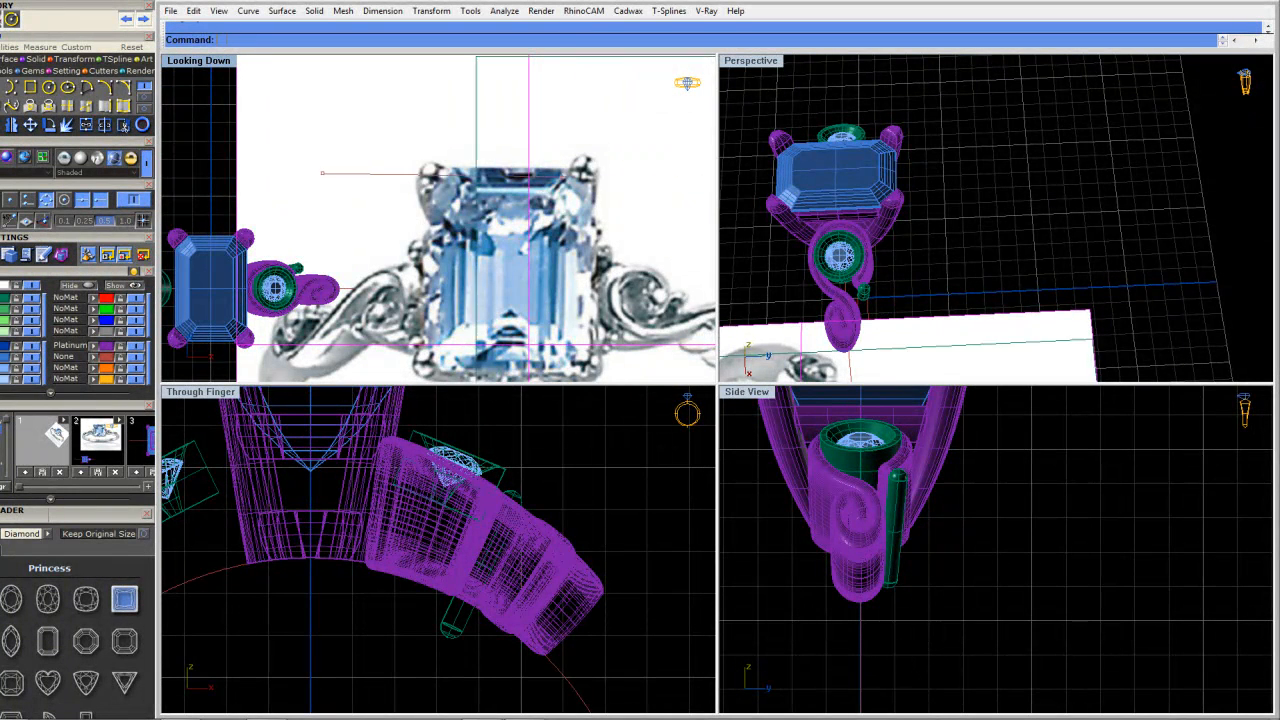
pyautogui.scroll(6, 290, 257)
pyautogui.click(285, 229)
pyautogui.press('Delete')
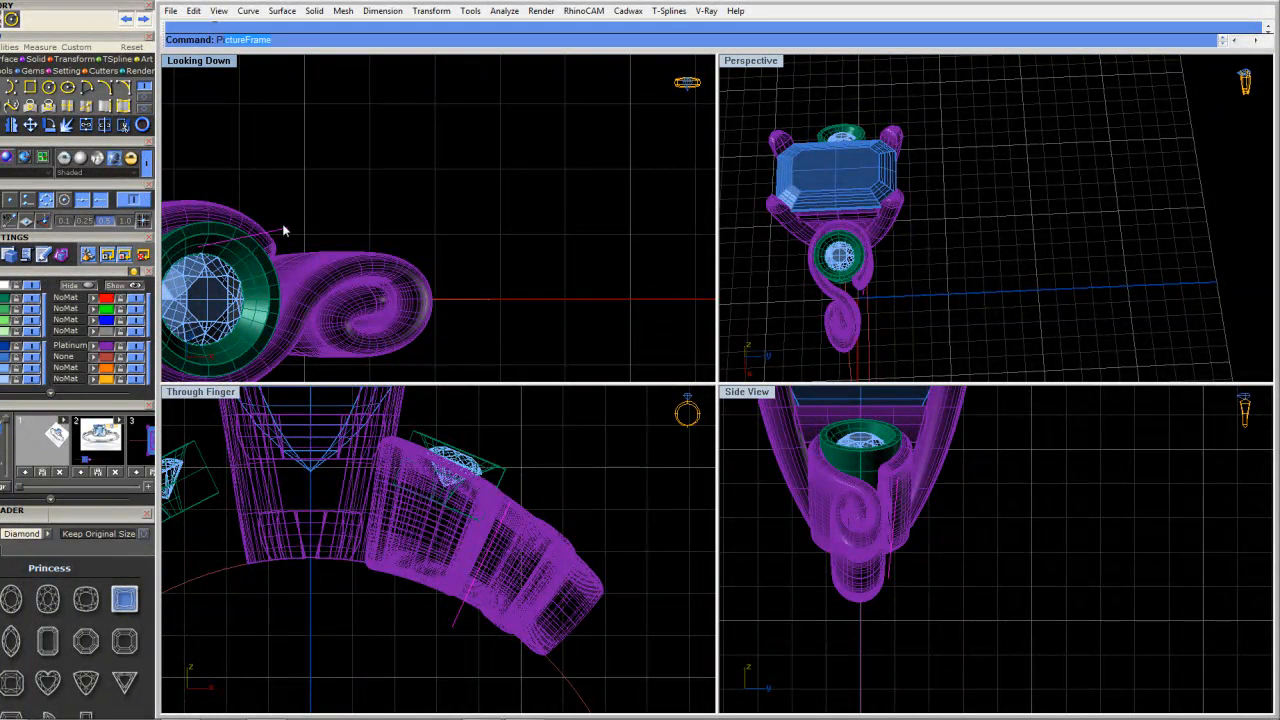
# Pipe the line as a tapered, round-capped prong, with a start radius of about 0.445 and an end radius of about 0.269
pyautogui.click(283, 230)
pyautogui.click(276, 201)
pyautogui.scroll(2, 185, 225)
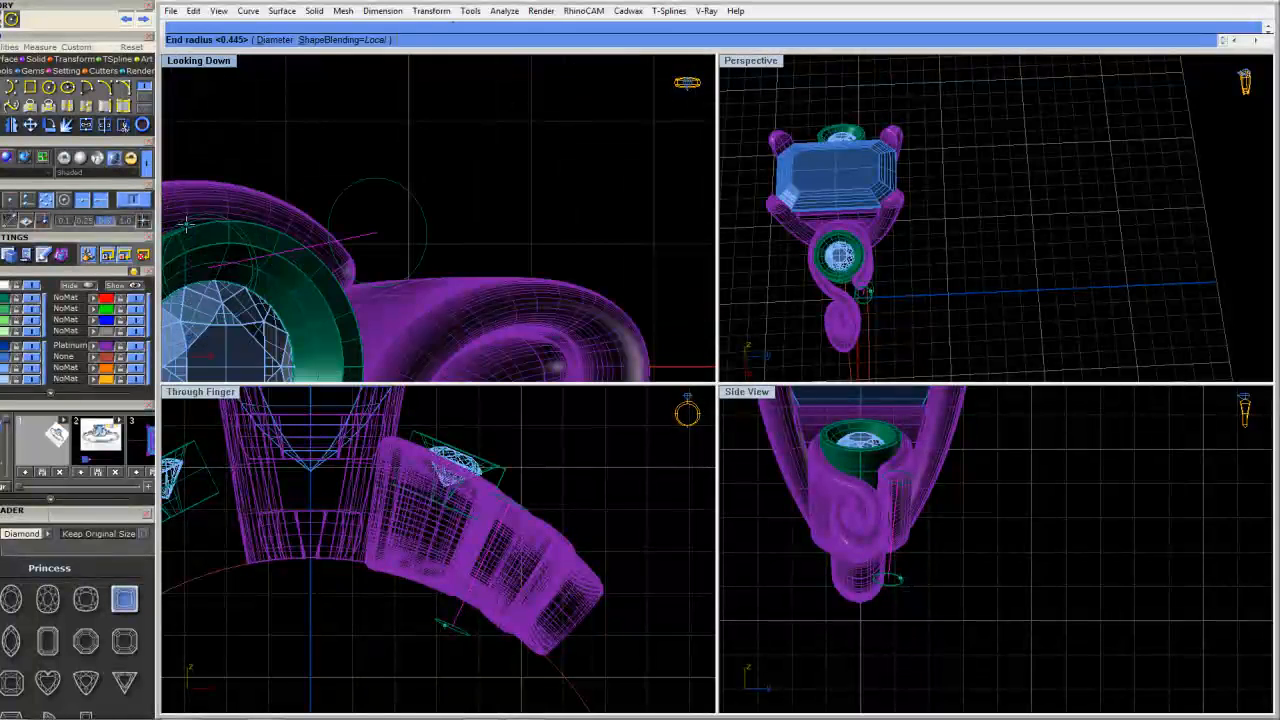
pyautogui.click(185, 240)
pyautogui.press('Return')
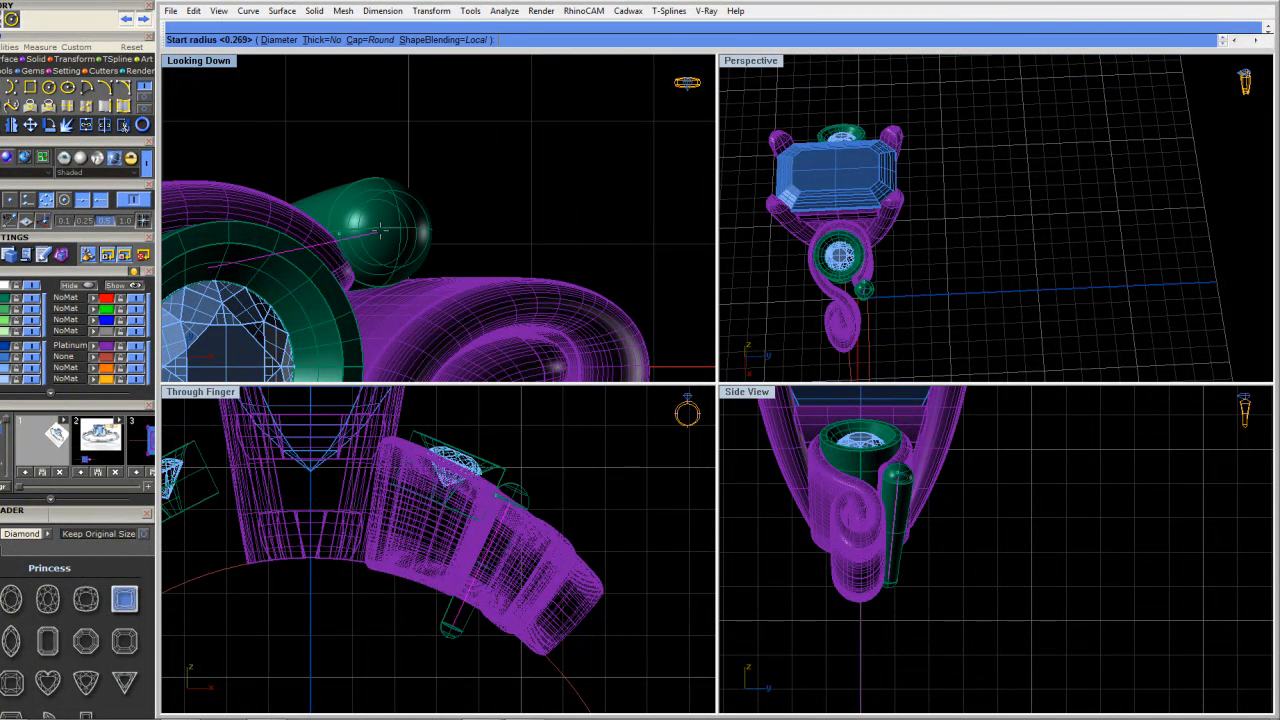
pyautogui.press('Escape')
# Move the tapered prong toward the band's centreline in the top view, into the gap between the bezel scroll and the spiral
pyautogui.click(371, 188)
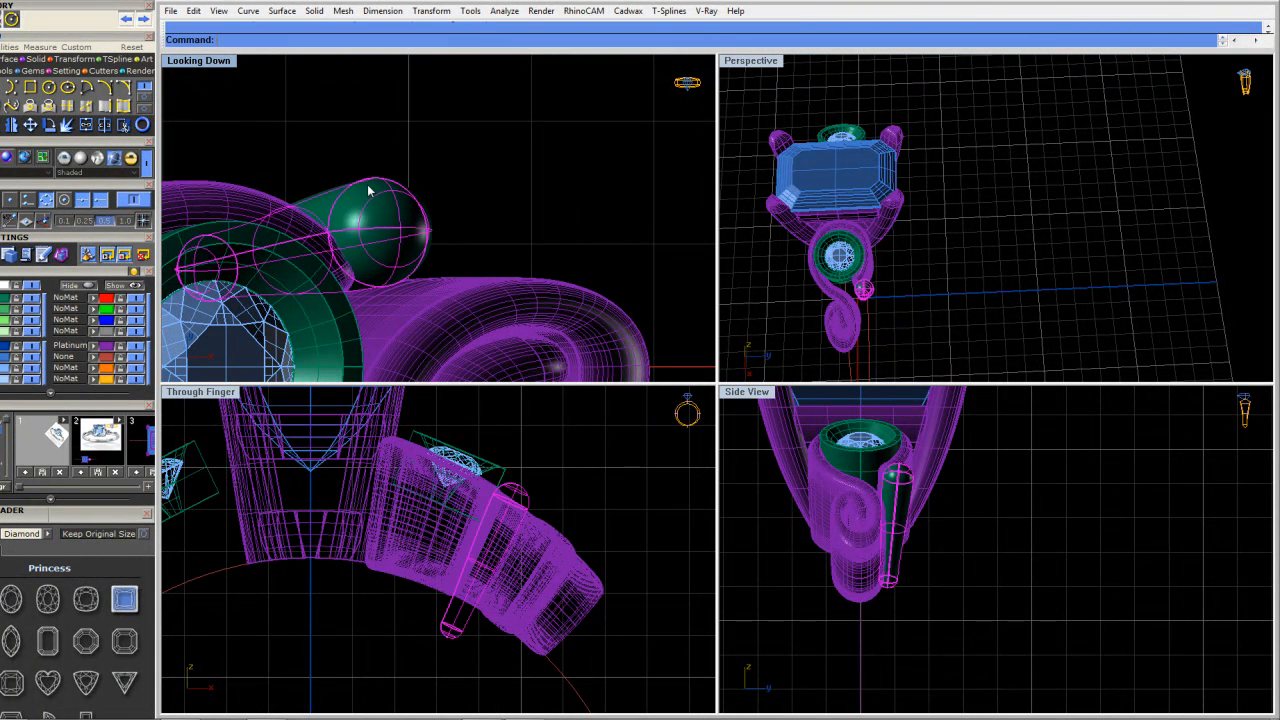
pyautogui.moveTo(370, 183); pyautogui.dragTo(370, 213)
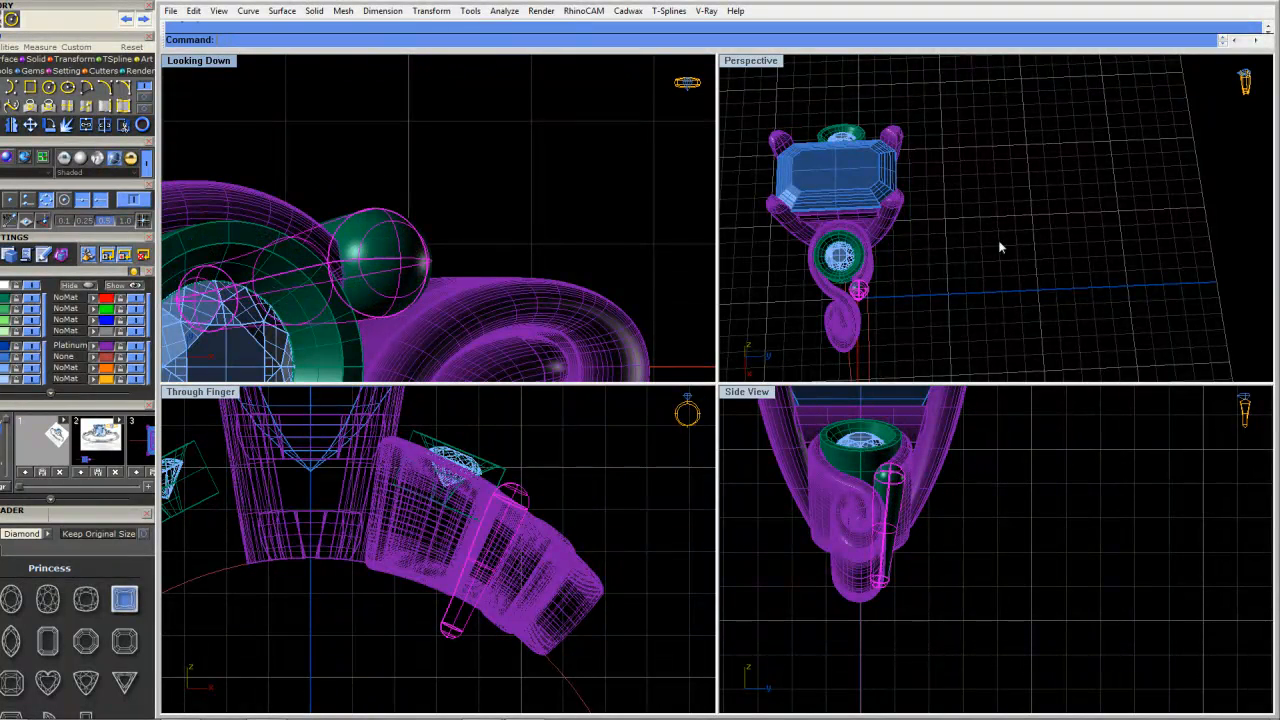
pyautogui.moveTo(900, 250); pyautogui.dragTo(863, 206, button='right')
pyautogui.scroll(7, 767, 187)
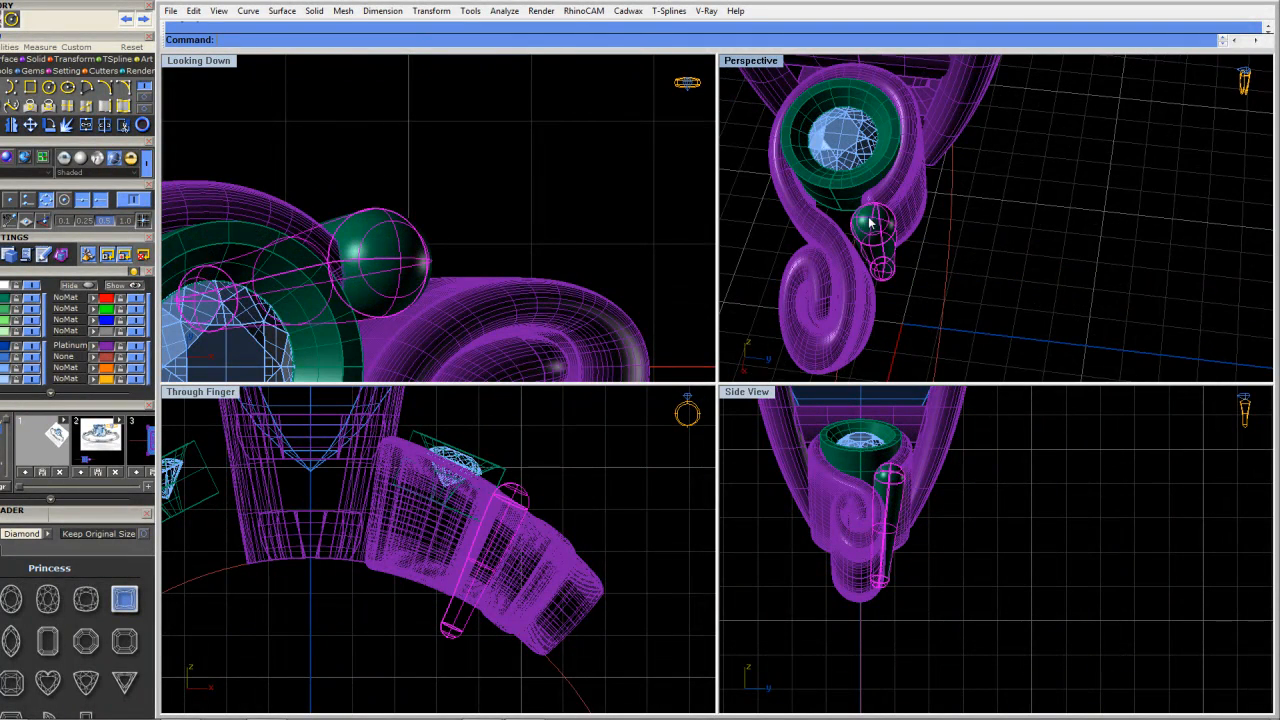
pyautogui.moveTo(404, 233); pyautogui.dragTo(405, 245)
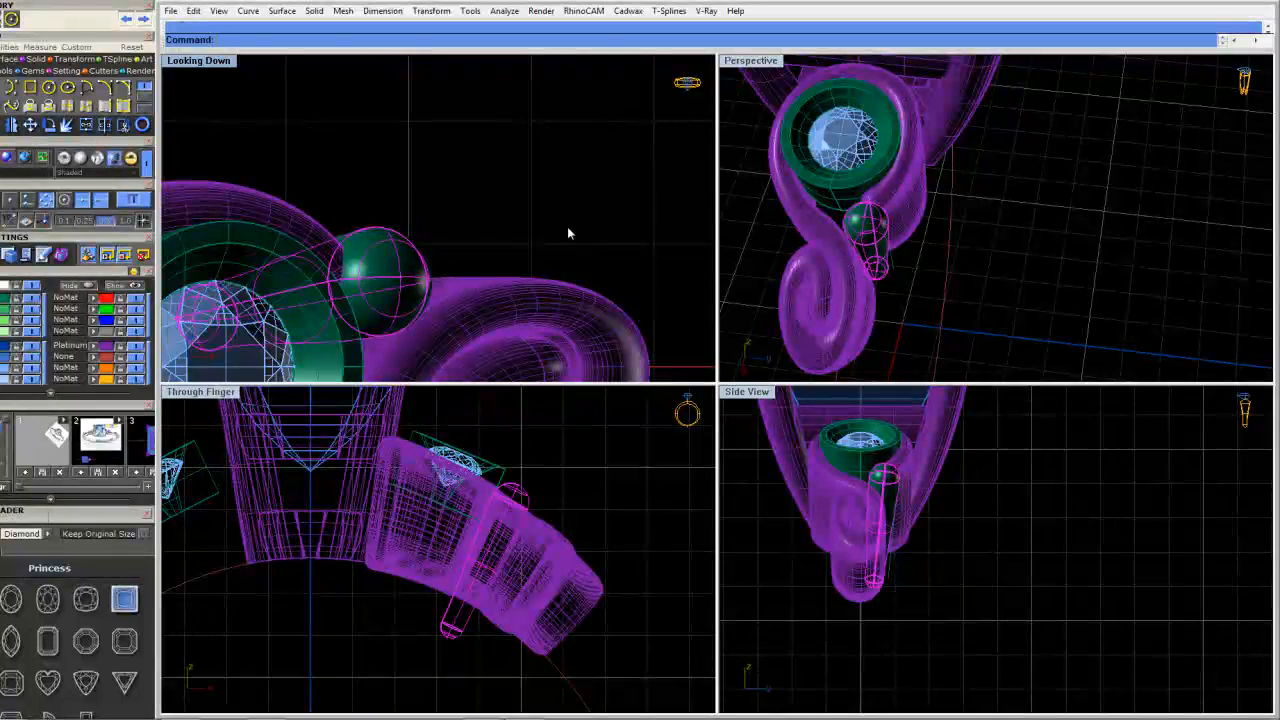
pyautogui.moveTo(957, 251)
pyautogui.mouseDown(button='right')
pyautogui.moveTo(1000, 258)
pyautogui.moveTo(949, 251)
pyautogui.mouseUp(button='right')
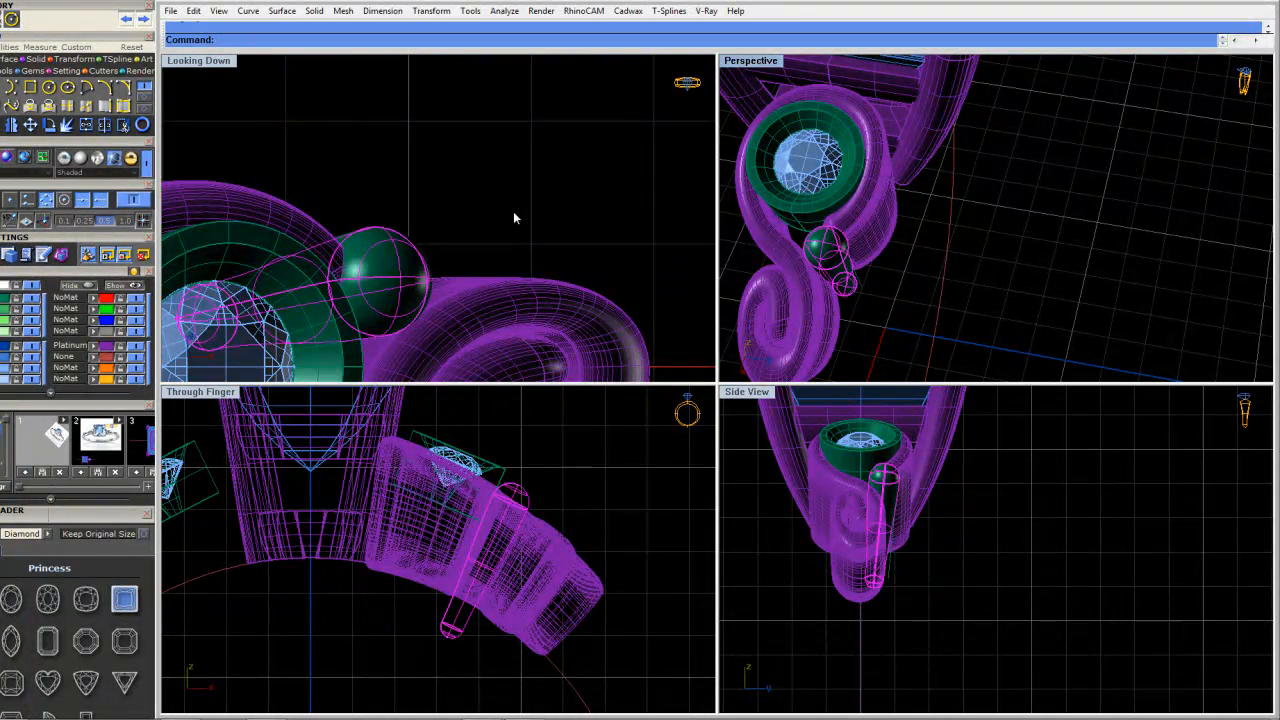
# Mirror a copy of the prong across the band's centreline, starting the mirror plane at the origin (0)
pyautogui.scroll(-6, 514, 218)
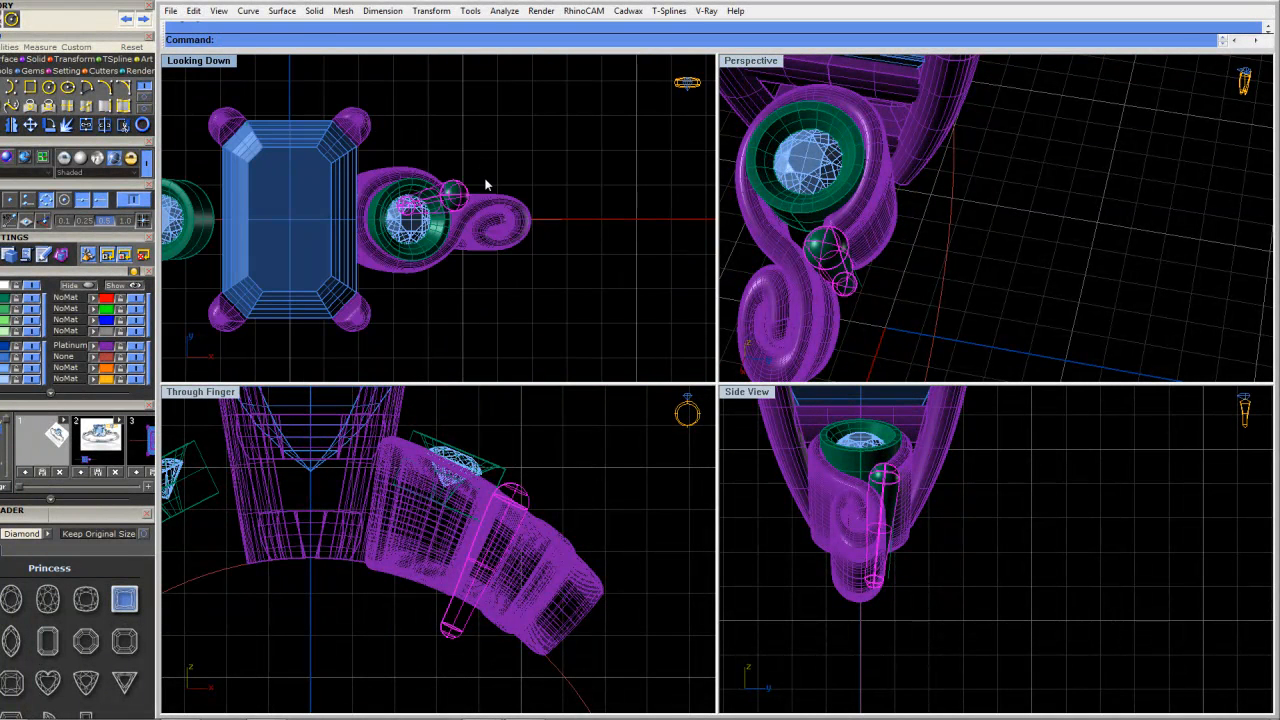
pyautogui.press('Return')
pyautogui.write('0')
pyautogui.press('Return')
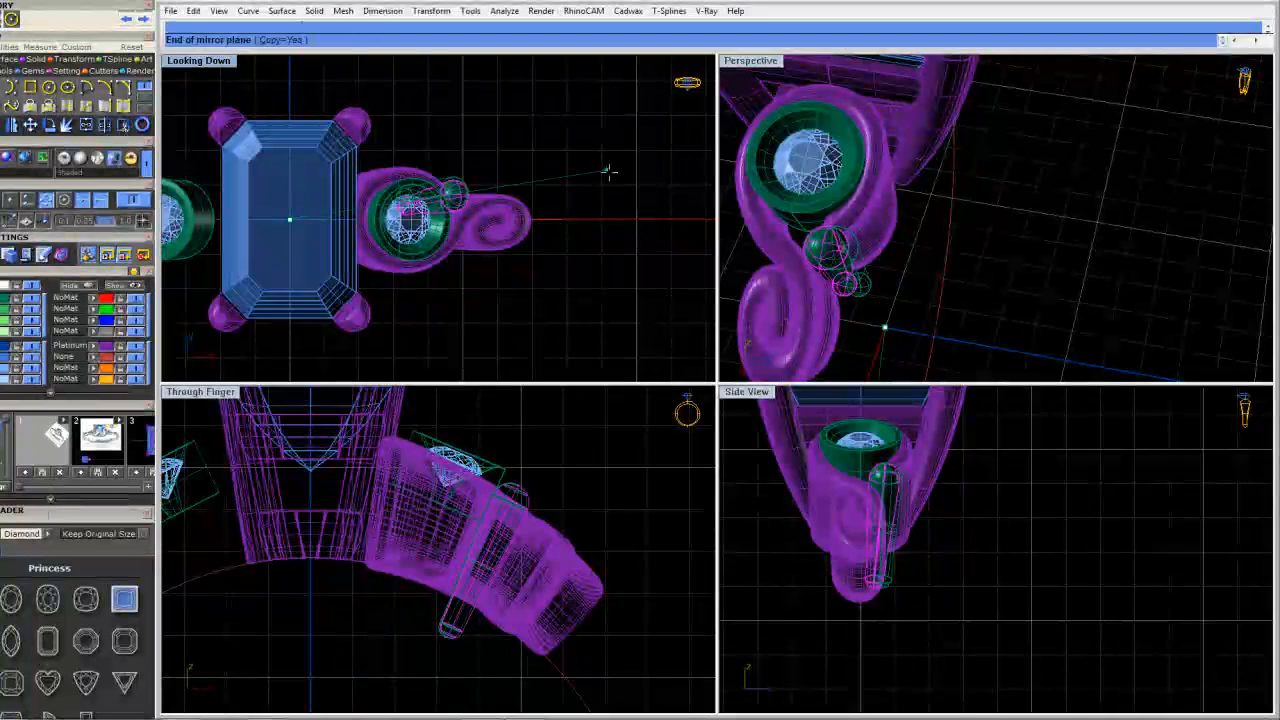
pyautogui.click(615, 248)
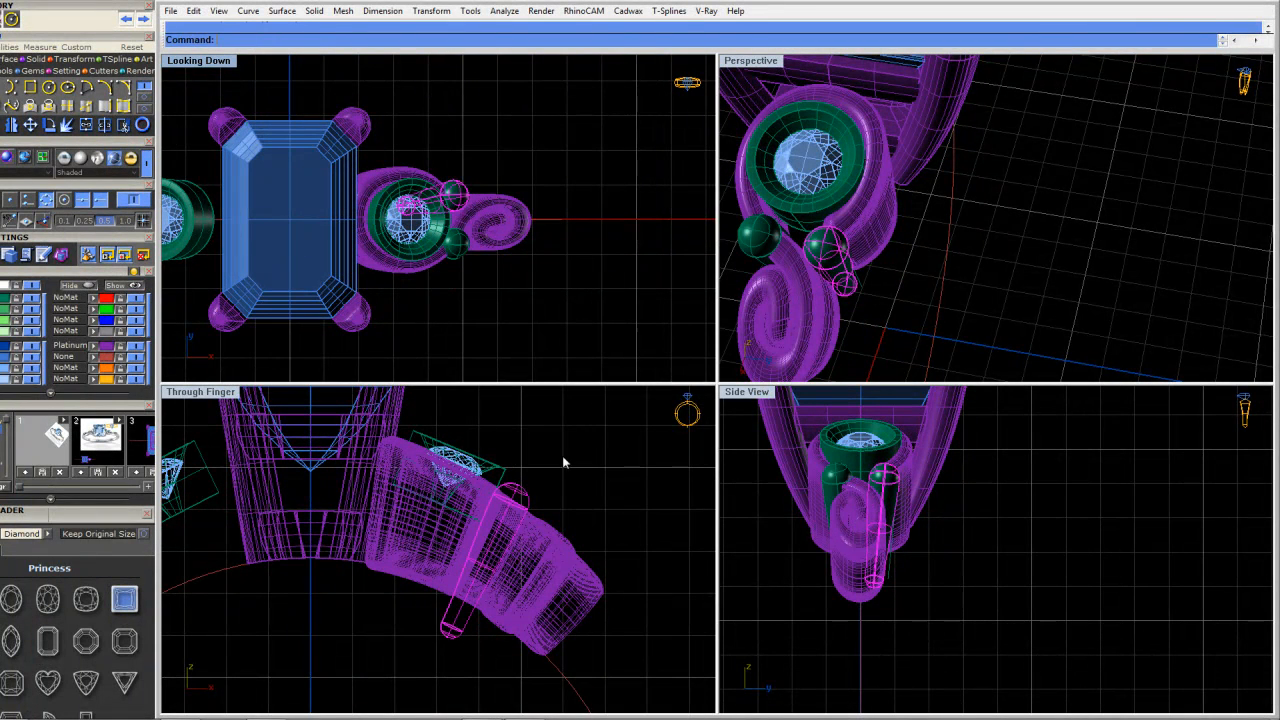
# Select the mirrored prong and rotate it slightly about the origin (0) in the through-finger view, away from the centre head
pyautogui.scroll(3, 463, 273)
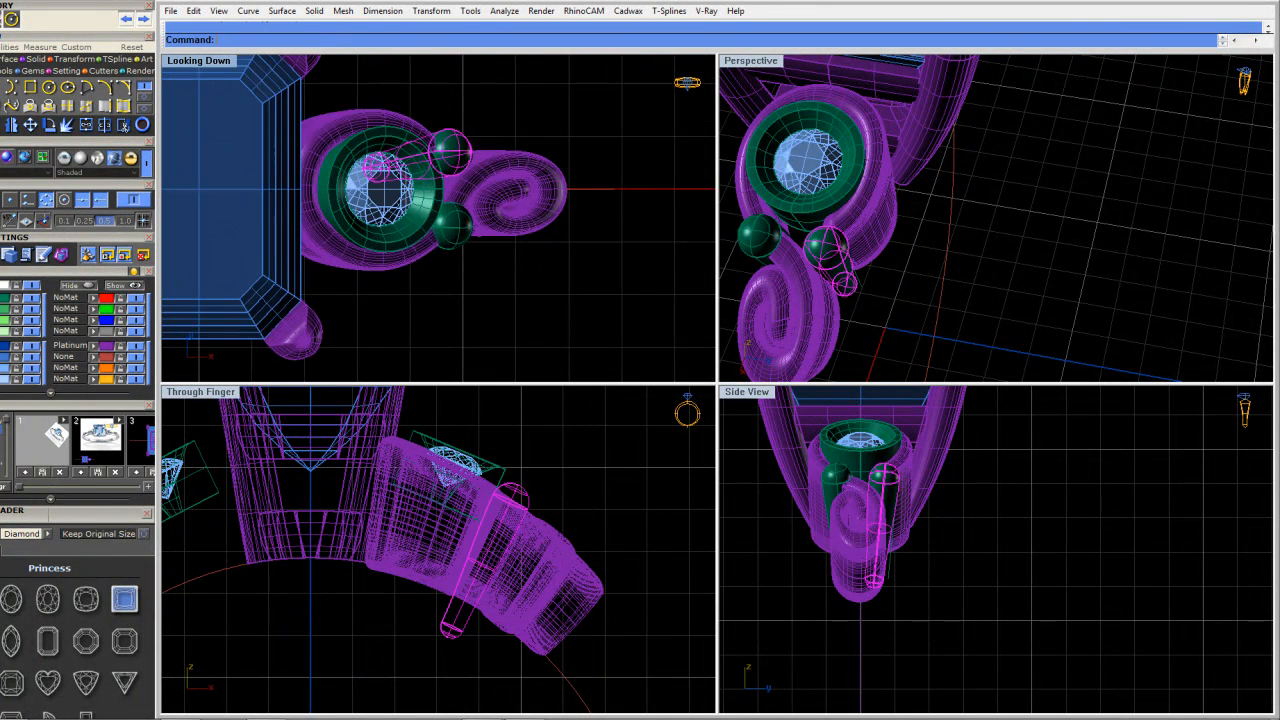
pyautogui.click(514, 498)
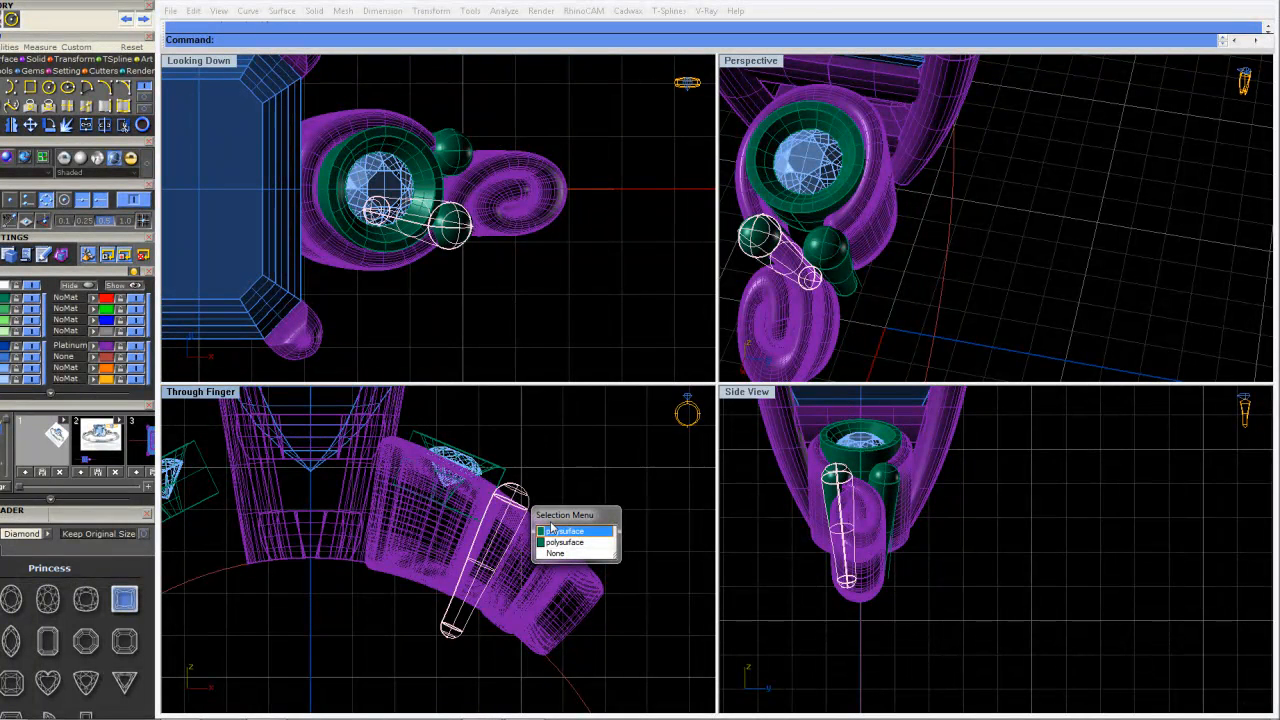
pyautogui.click(566, 541)
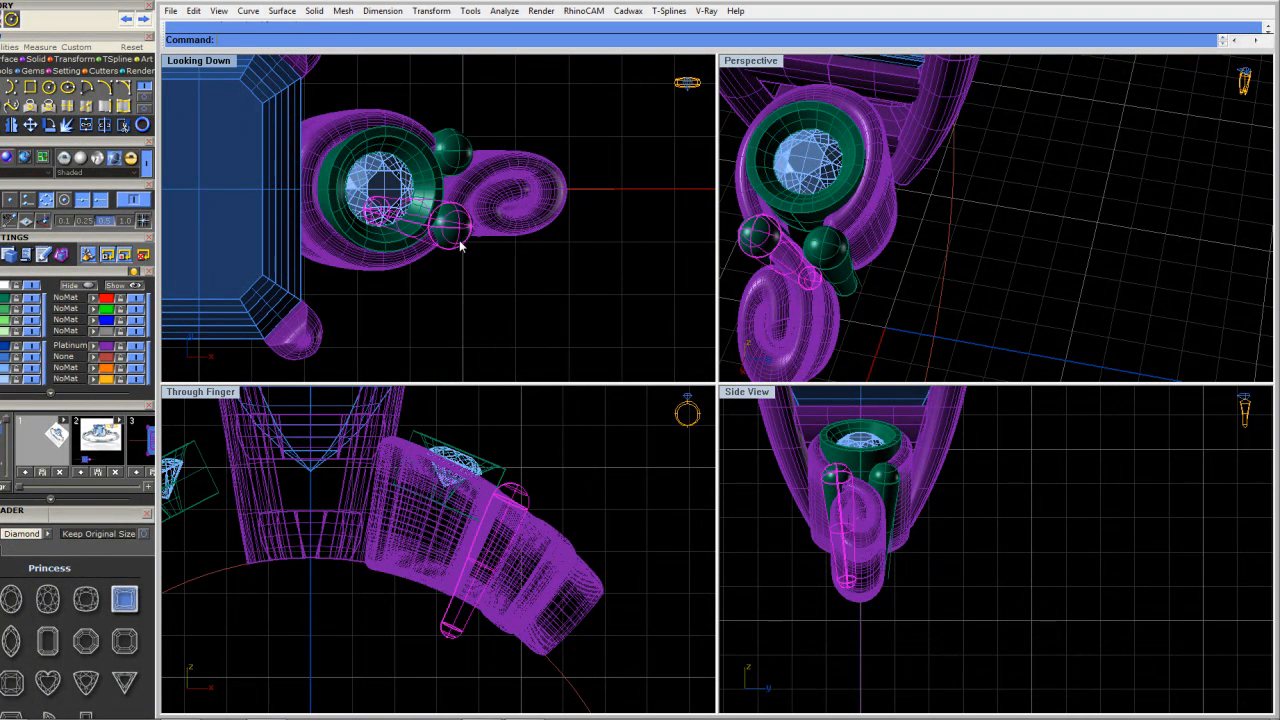
pyautogui.press('Return')
pyautogui.write('0')
pyautogui.press('Return')
pyautogui.click(535, 447)
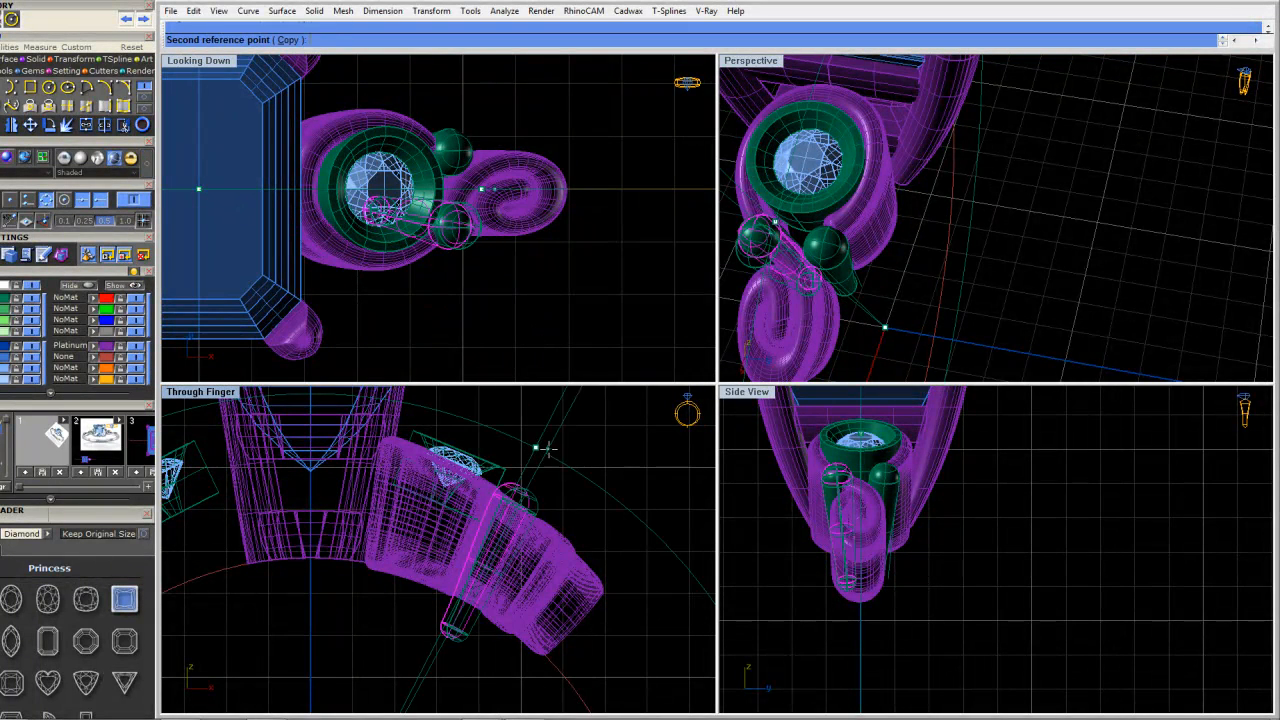
pyautogui.click(554, 455)
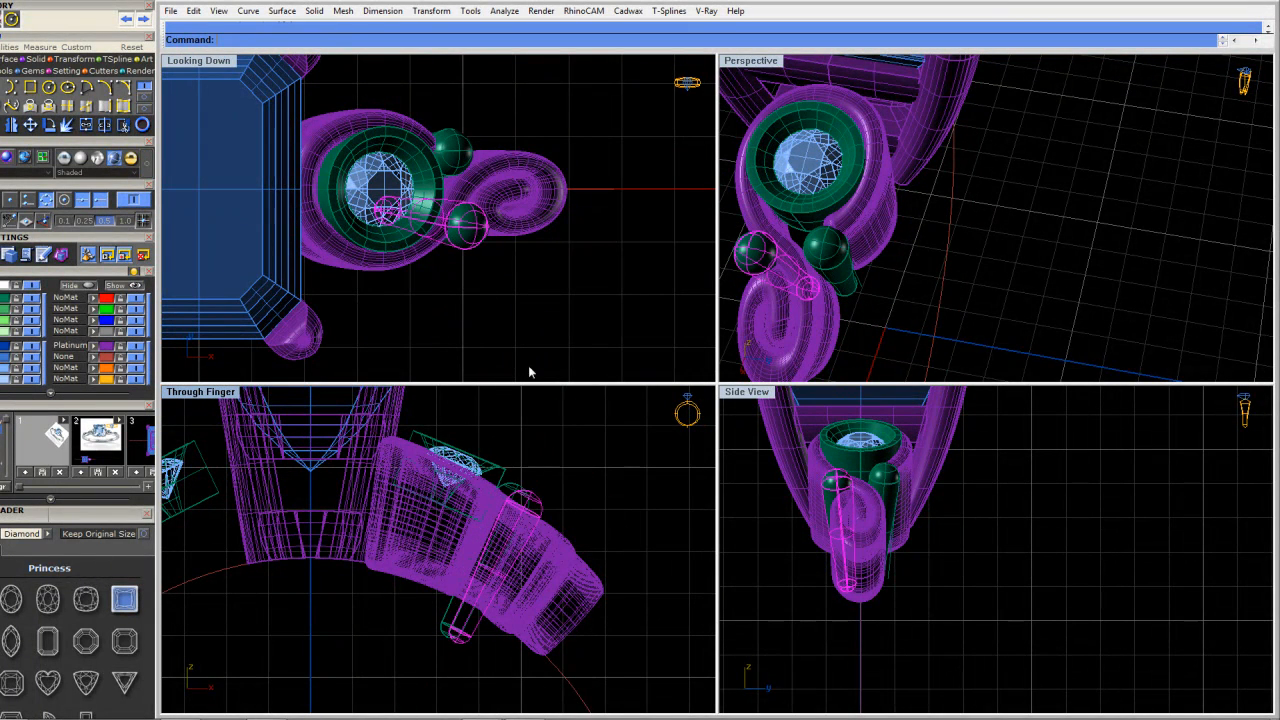
# Fine-tune the mirrored prong's position along the band with a second small rotation about the origin (0)
pyautogui.press('Return')
pyautogui.write('0')
pyautogui.press('Return')
pyautogui.click(562, 443)
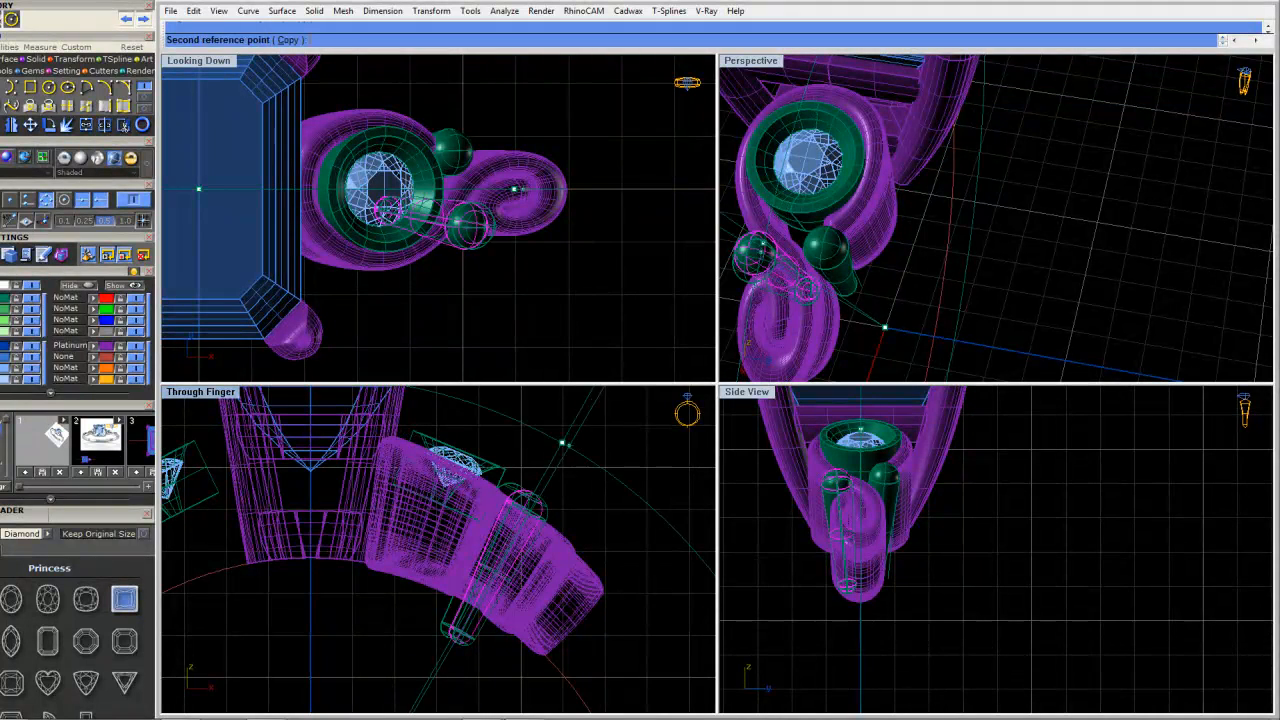
pyautogui.click(538, 510)
# Lower the mirrored prong toward the finger and shift it slightly outward from the band's centreline
pyautogui.moveTo(543, 513); pyautogui.dragTo(550, 440)
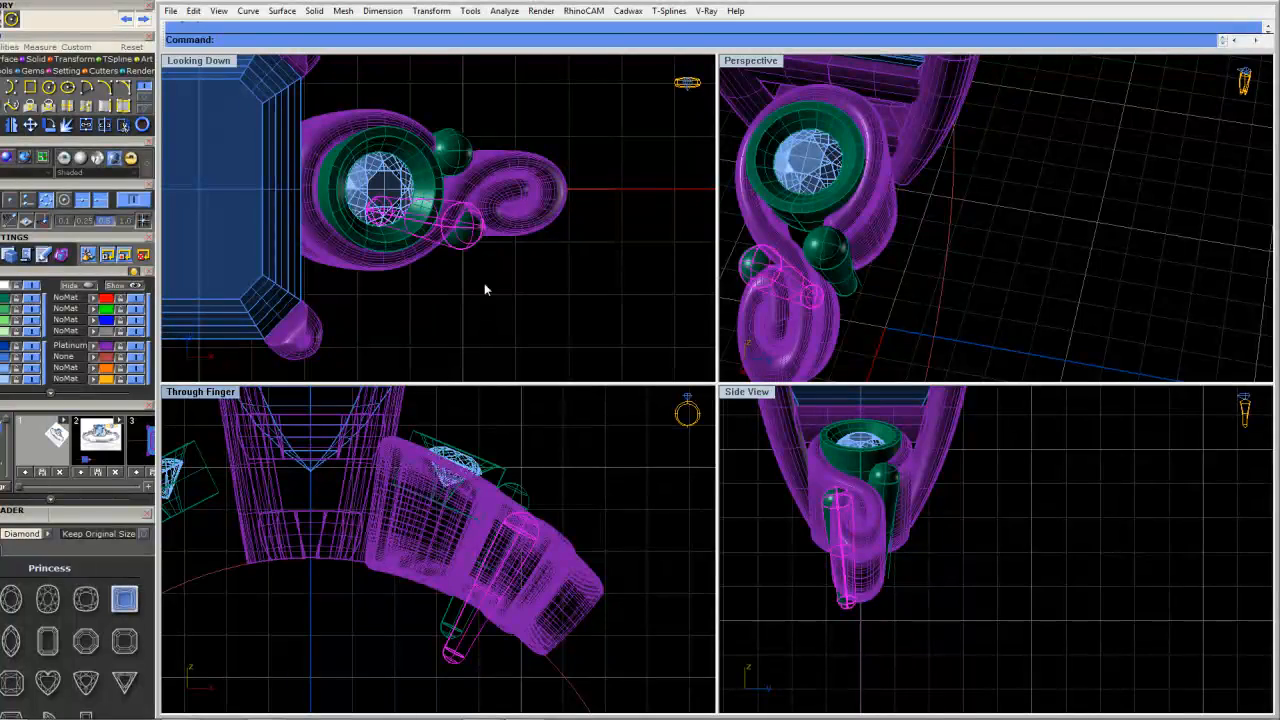
pyautogui.moveTo(468, 236); pyautogui.dragTo(467, 247)
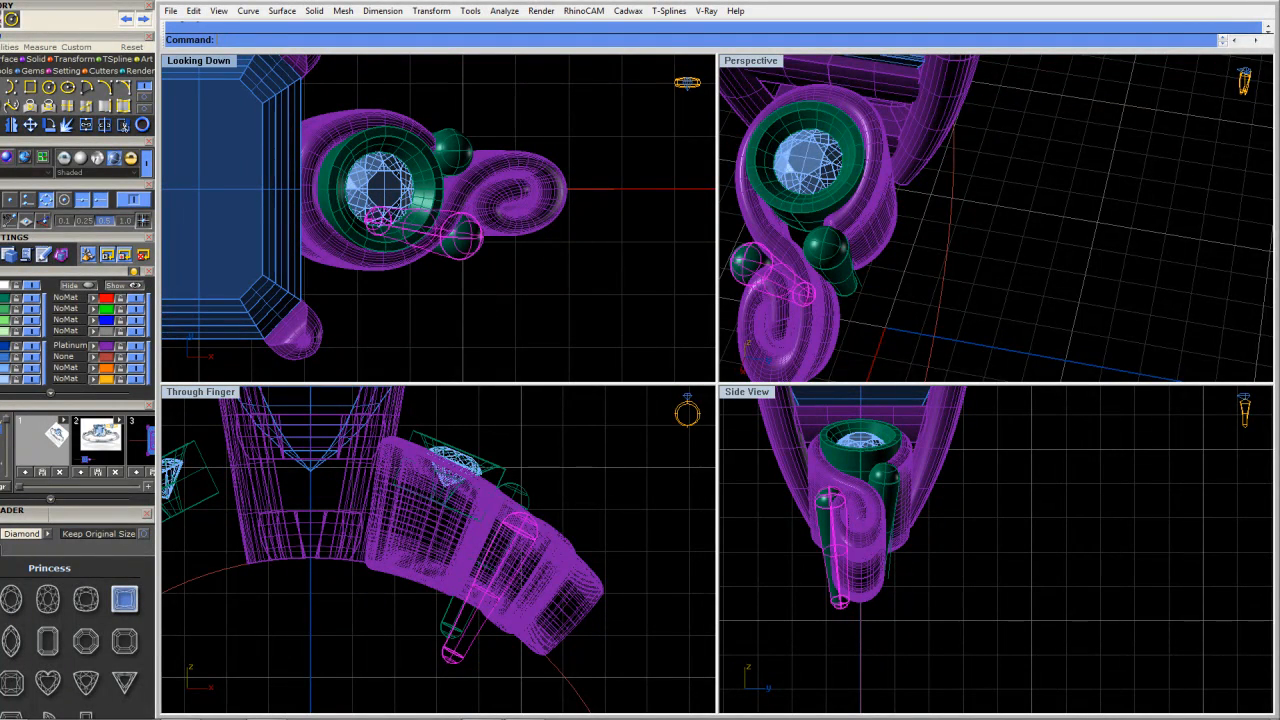
pyautogui.moveTo(880, 290); pyautogui.dragTo(825, 235, button='right')
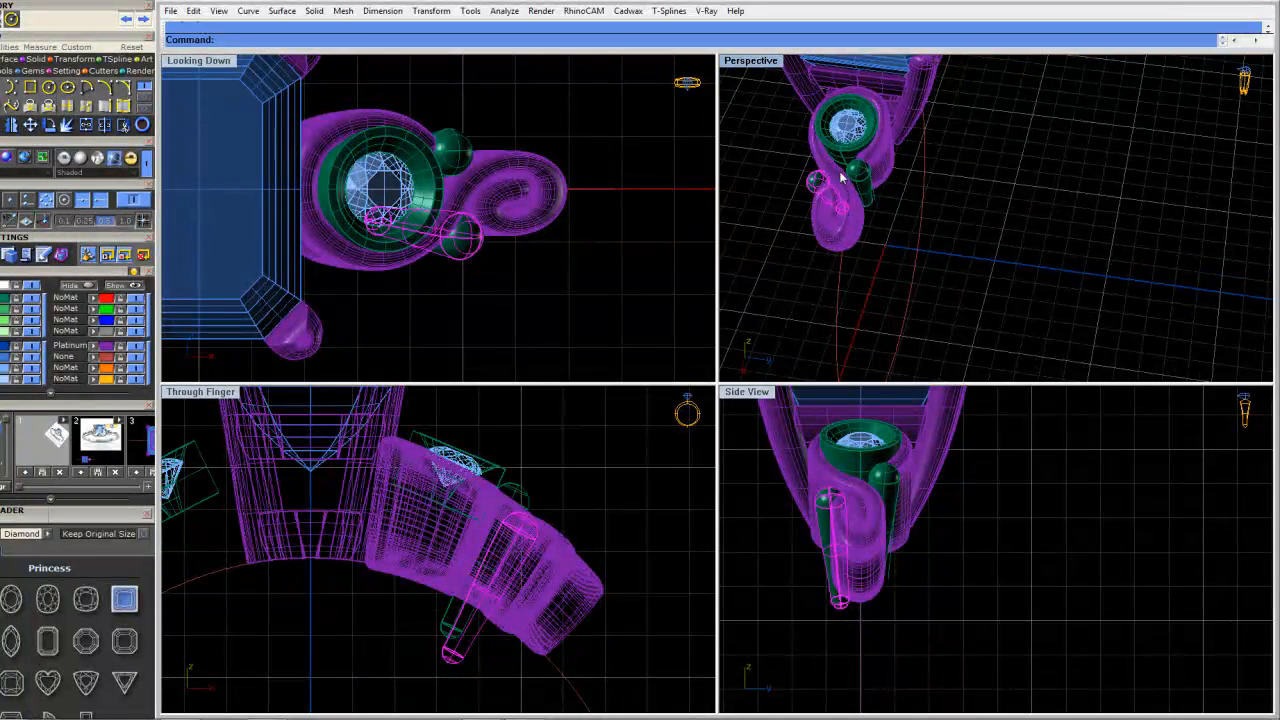
# Shift the original prong slightly toward the band's centreline in the top view, bringing it closer to the scroll
pyautogui.scroll(3, 841, 178)
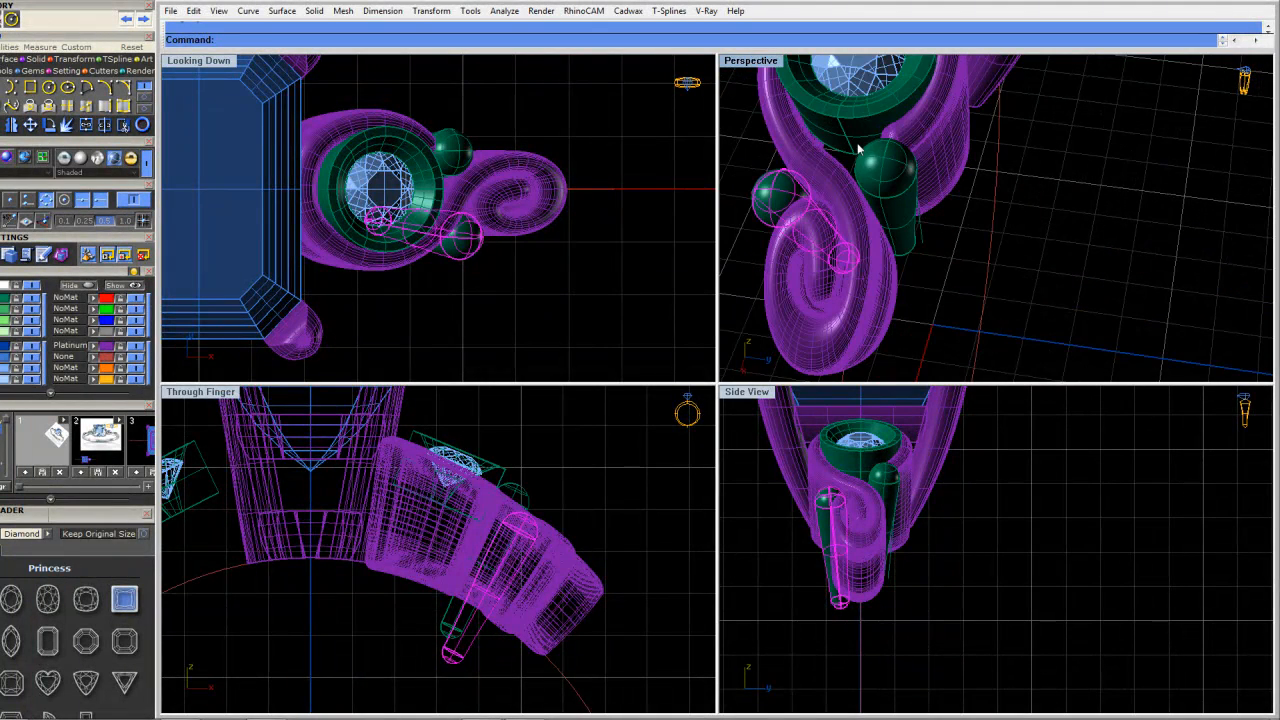
pyautogui.scroll(4, 460, 141)
pyautogui.moveTo(460, 141); pyautogui.dragTo(451, 166)
pyautogui.moveTo(1017, 273); pyautogui.dragTo(1047, 276, button='right')
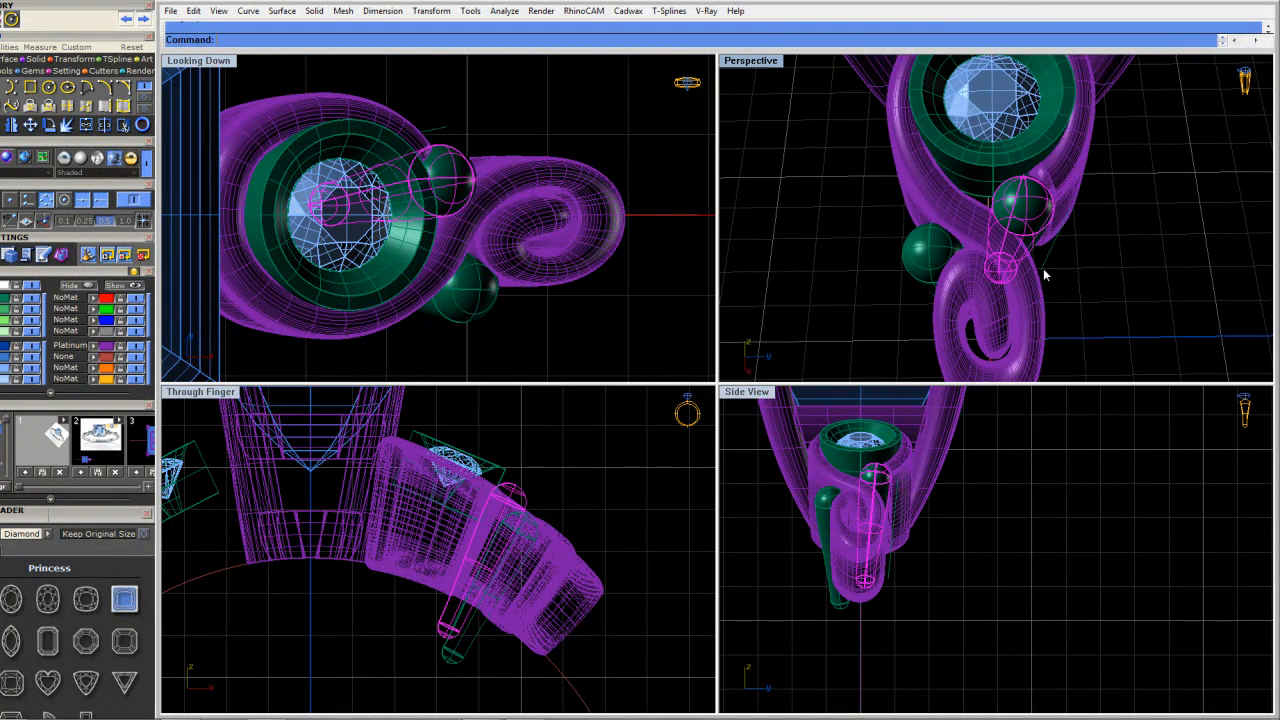
# Scale the original prong up slightly in all directions, using a base point on its rounded cap
pyautogui.write('Sca')
pyautogui.press('Escape')
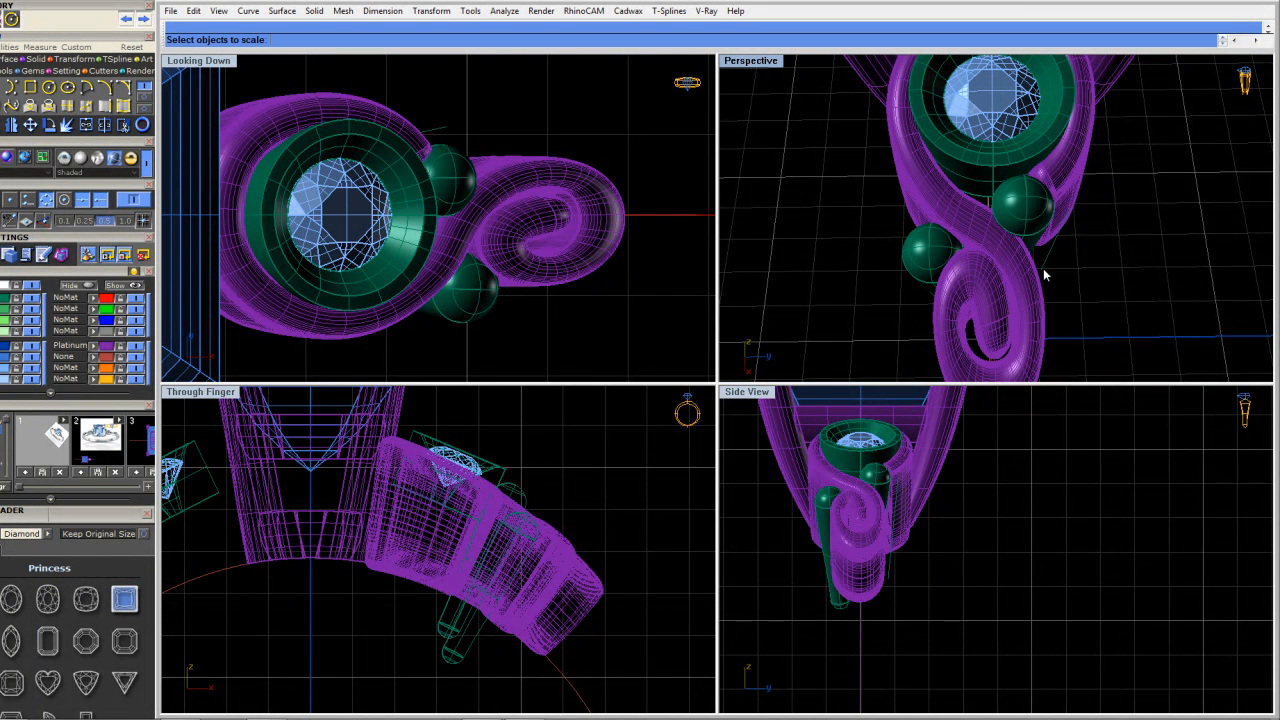
pyautogui.click(1012, 228)
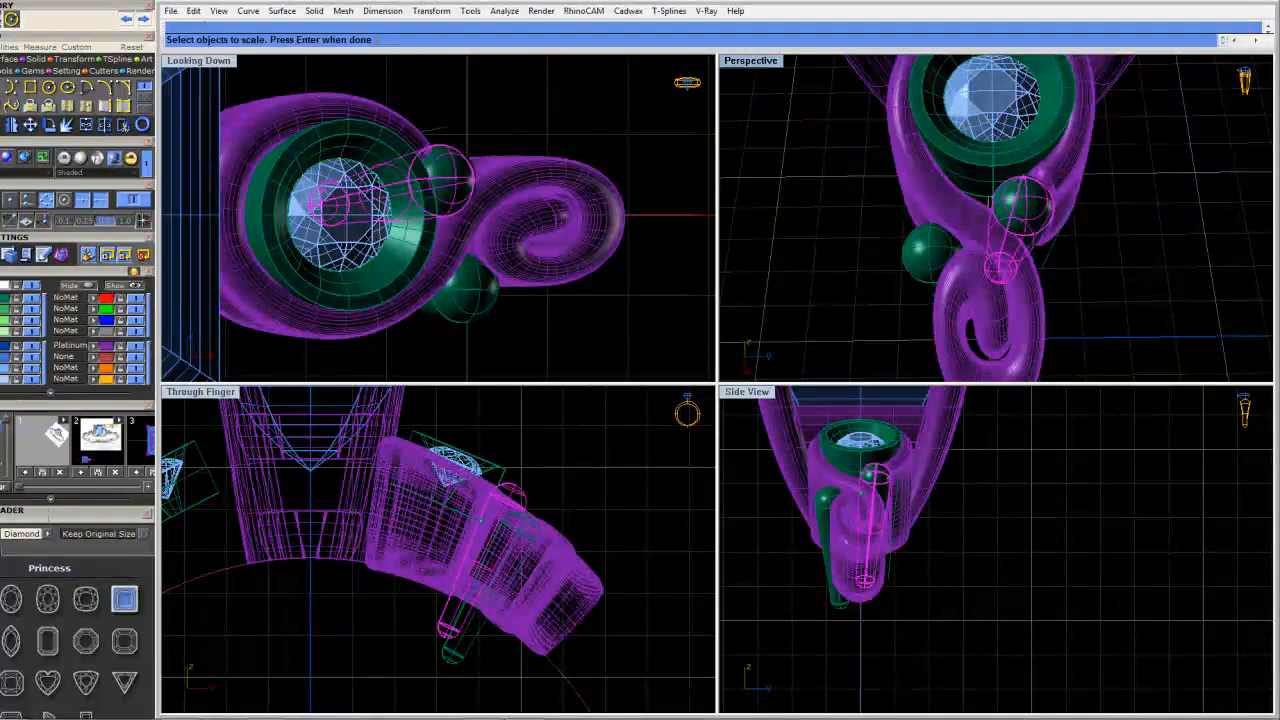
pyautogui.press('Return')
pyautogui.scroll(6, 1005, 228)
pyautogui.click(995, 246)
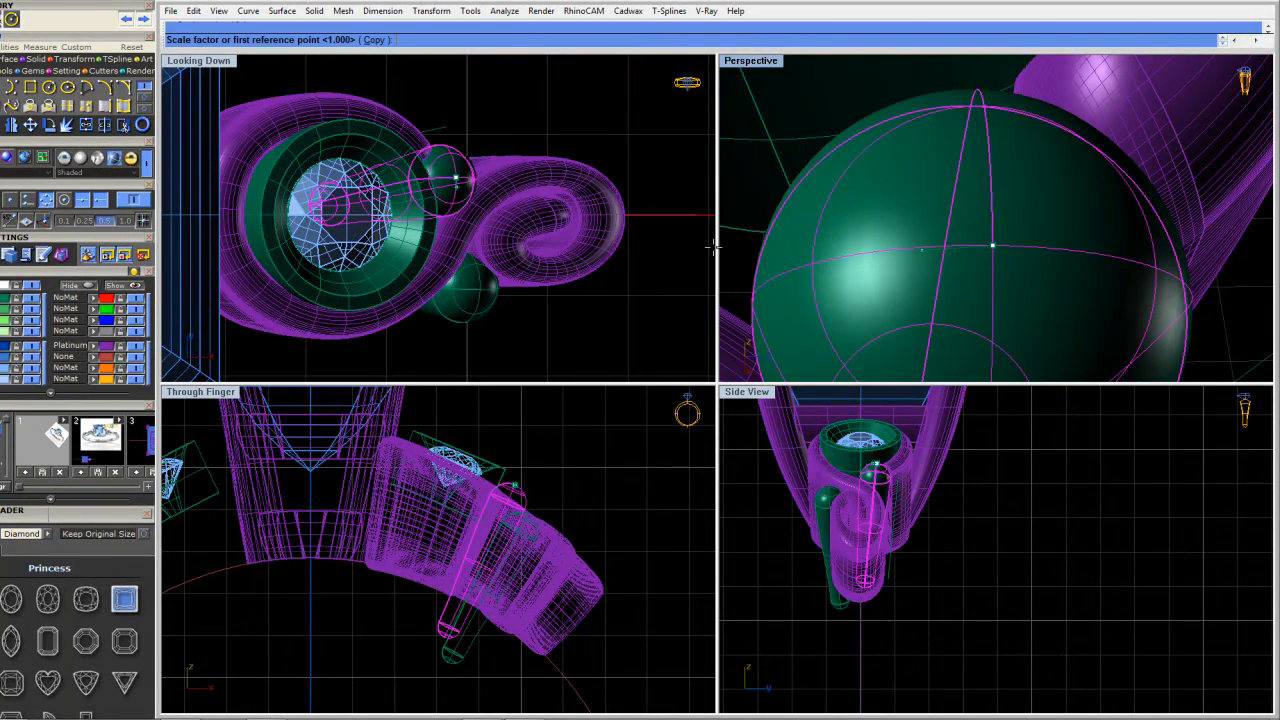
pyautogui.click(512, 116)
pyautogui.click(519, 106)
pyautogui.press('Return')
pyautogui.click(451, 172)
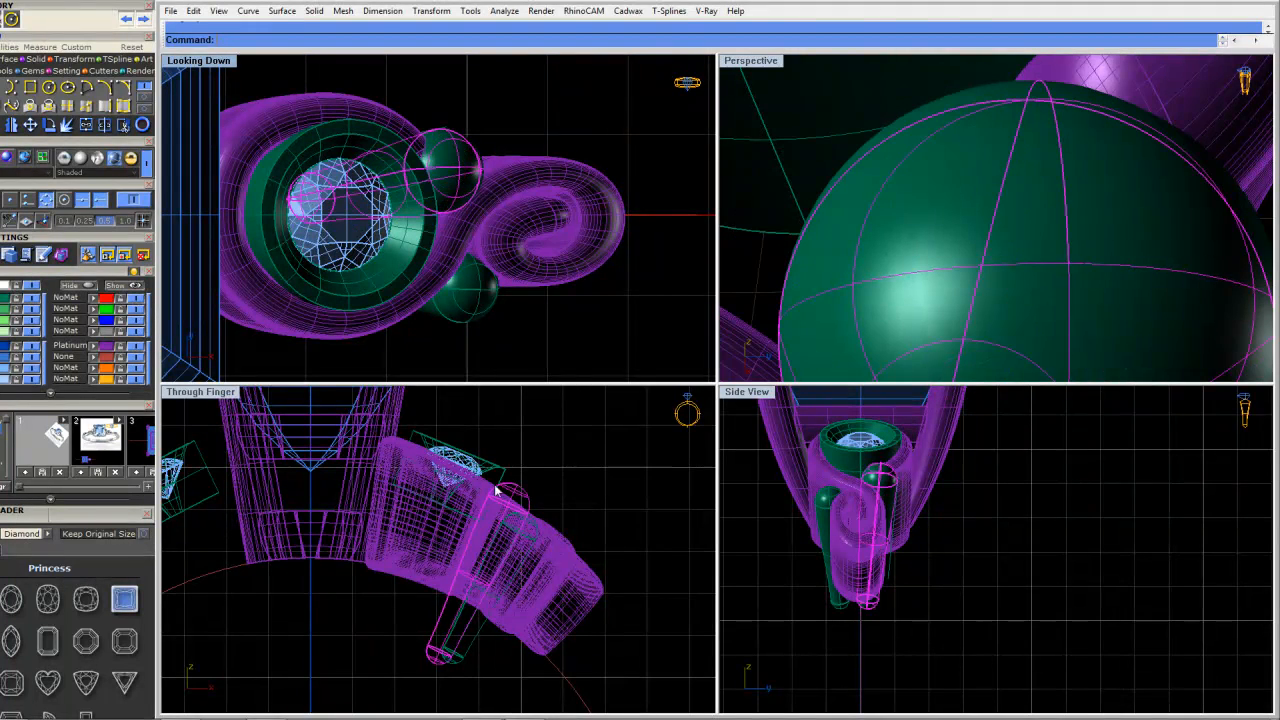
# Lower the enlarged prong toward the finger and shift it slightly outward along the band beside the bezel
pyautogui.moveTo(516, 494); pyautogui.dragTo(500, 514)
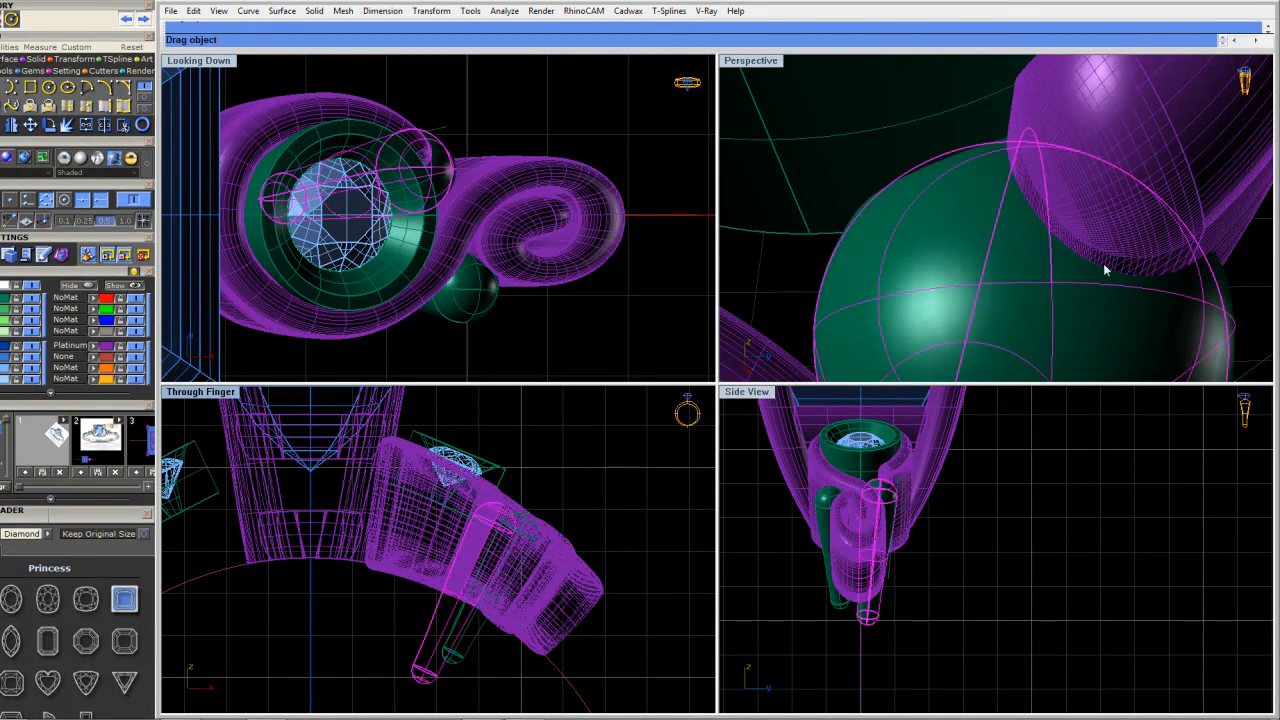
pyautogui.scroll(-10, 1106, 269)
pyautogui.moveTo(1096, 238); pyautogui.dragTo(1036, 234, button='right')
pyautogui.scroll(4, 470, 192)
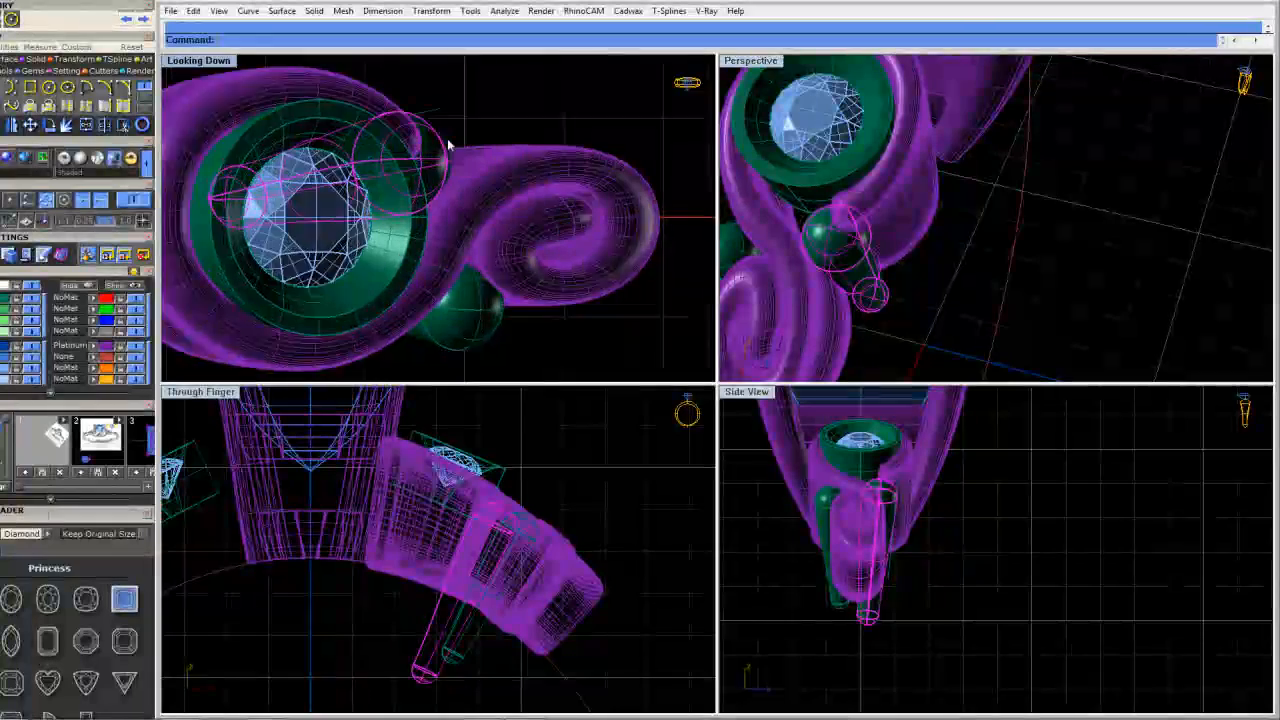
pyautogui.moveTo(436, 143); pyautogui.dragTo(631, 233)
pyautogui.moveTo(905, 262); pyautogui.dragTo(1127, 306, button='right')
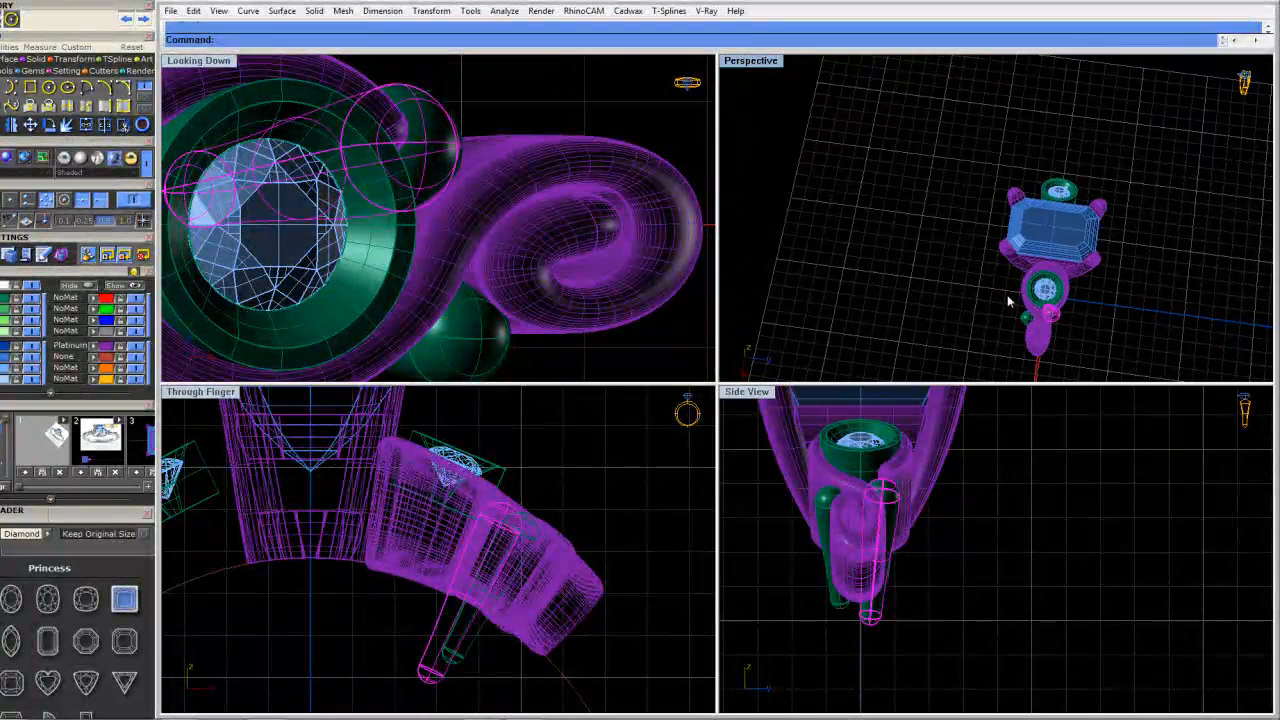
pyautogui.scroll(3, 1058, 314)
pyautogui.scroll(-3, 875, 183)
pyautogui.moveTo(880, 277); pyautogui.dragTo(1110, 185, button='right')
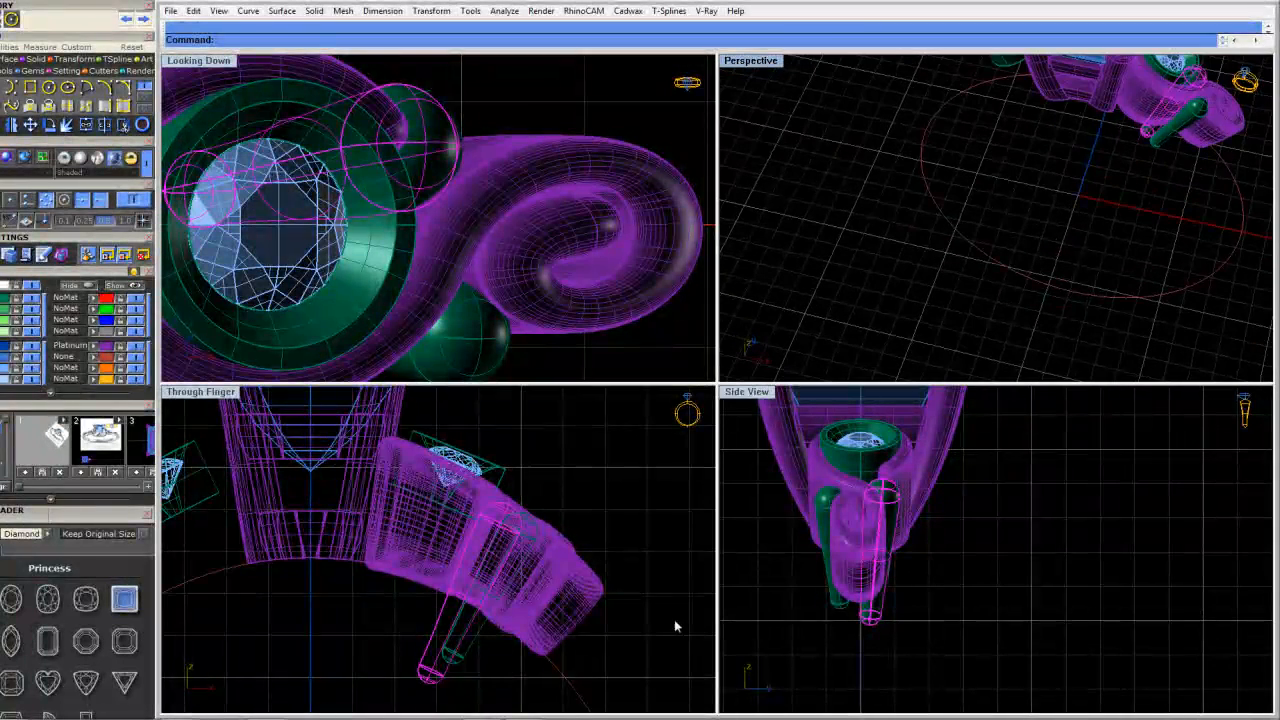
# Select the mirrored prong in the through-finger view and lower it slightly toward the finger
pyautogui.scroll(-1, 588, 632)
pyautogui.scroll(4, 534, 526)
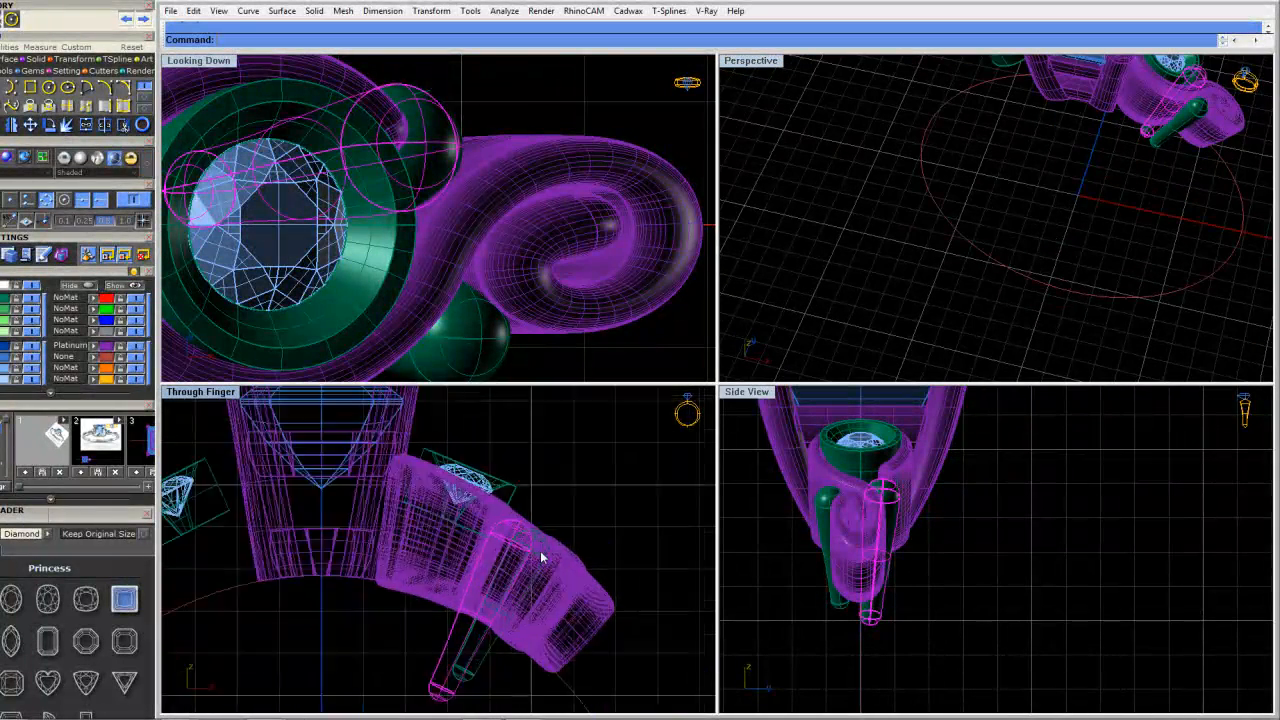
pyautogui.scroll(2, 490, 514)
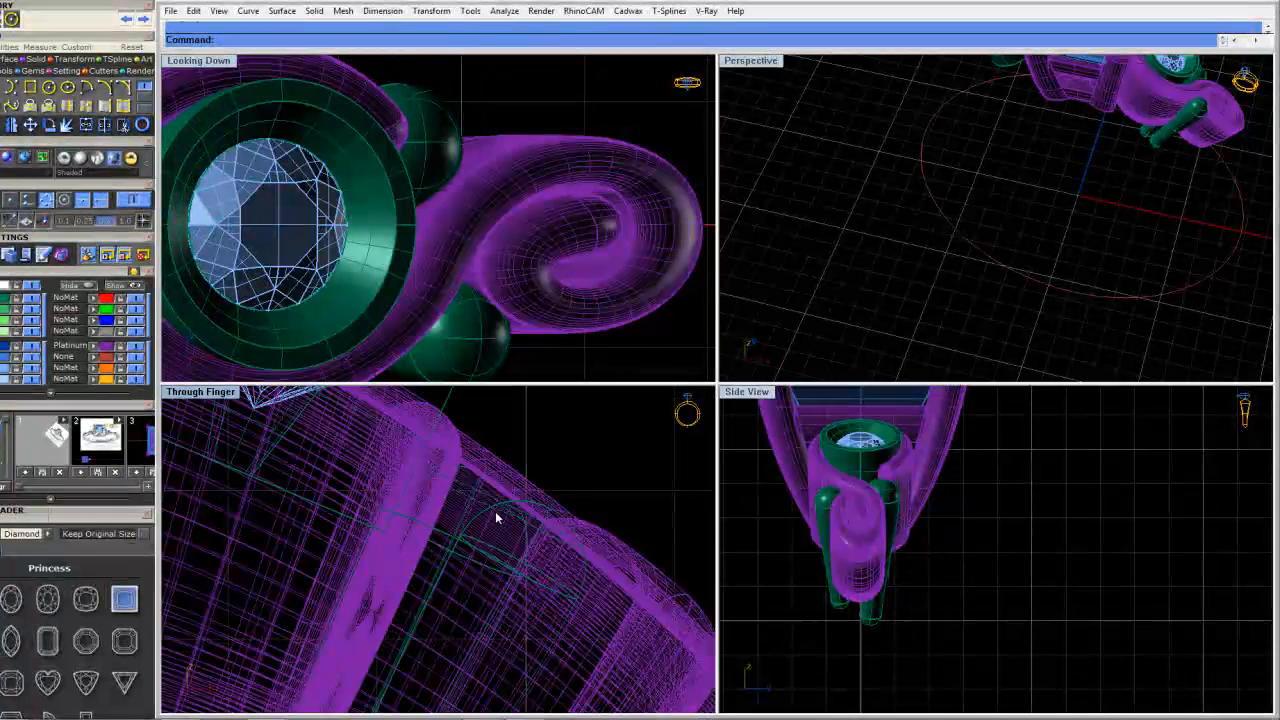
pyautogui.click(487, 514)
pyautogui.click(490, 516)
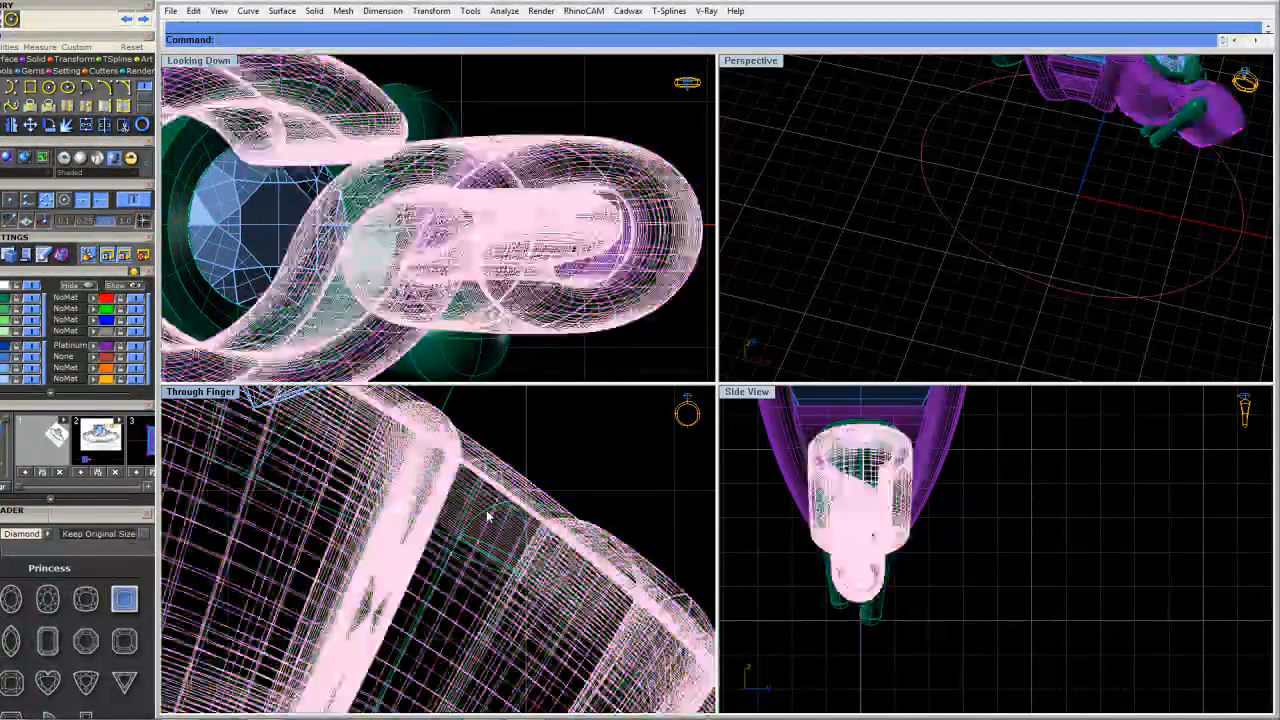
pyautogui.click(549, 557)
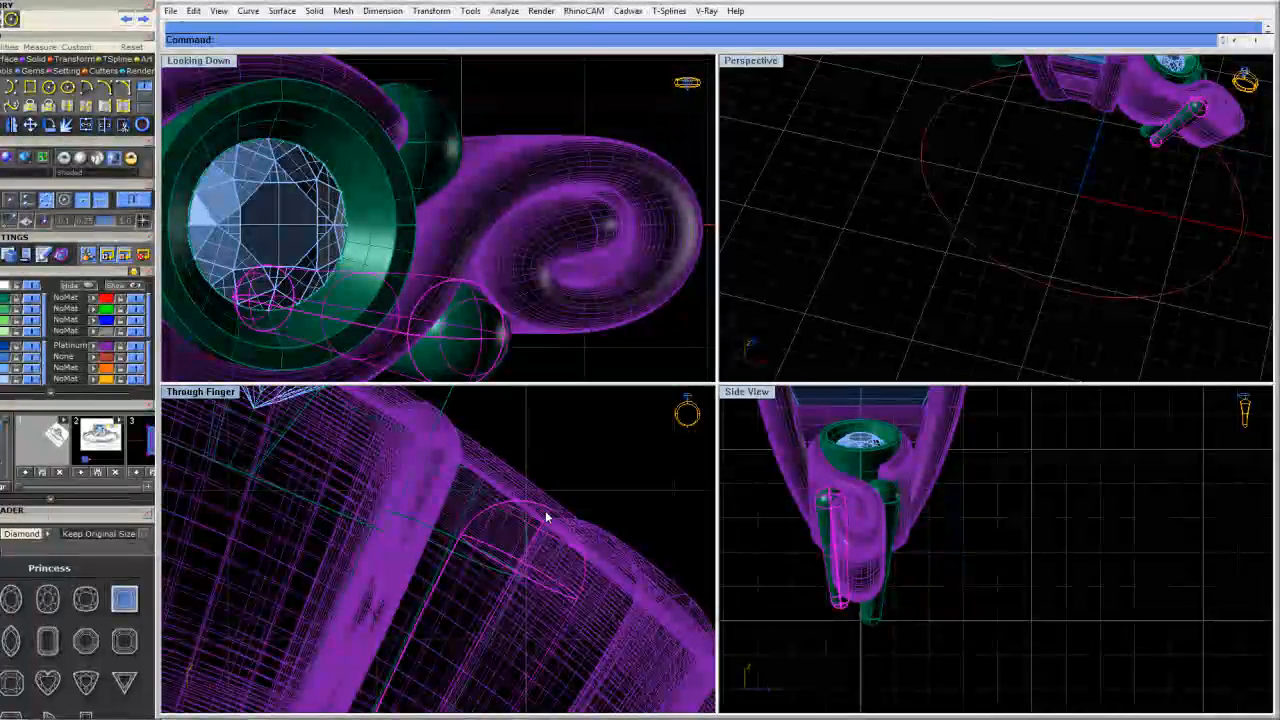
pyautogui.moveTo(546, 519); pyautogui.dragTo(536, 543)
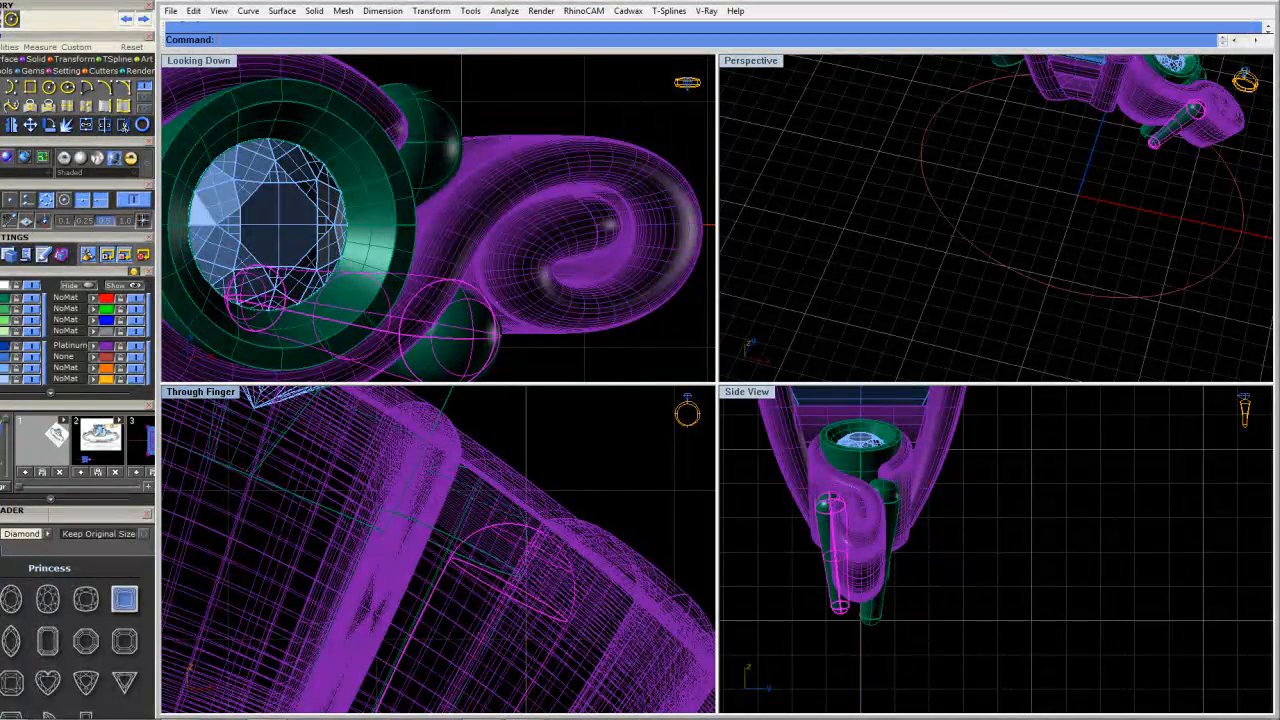
pyautogui.click(611, 377)
# Select both prongs and assign them to the Platinum layer
pyautogui.scroll(-8, 771, 174)
pyautogui.moveTo(929, 234); pyautogui.dragTo(1025, 175, button='right')
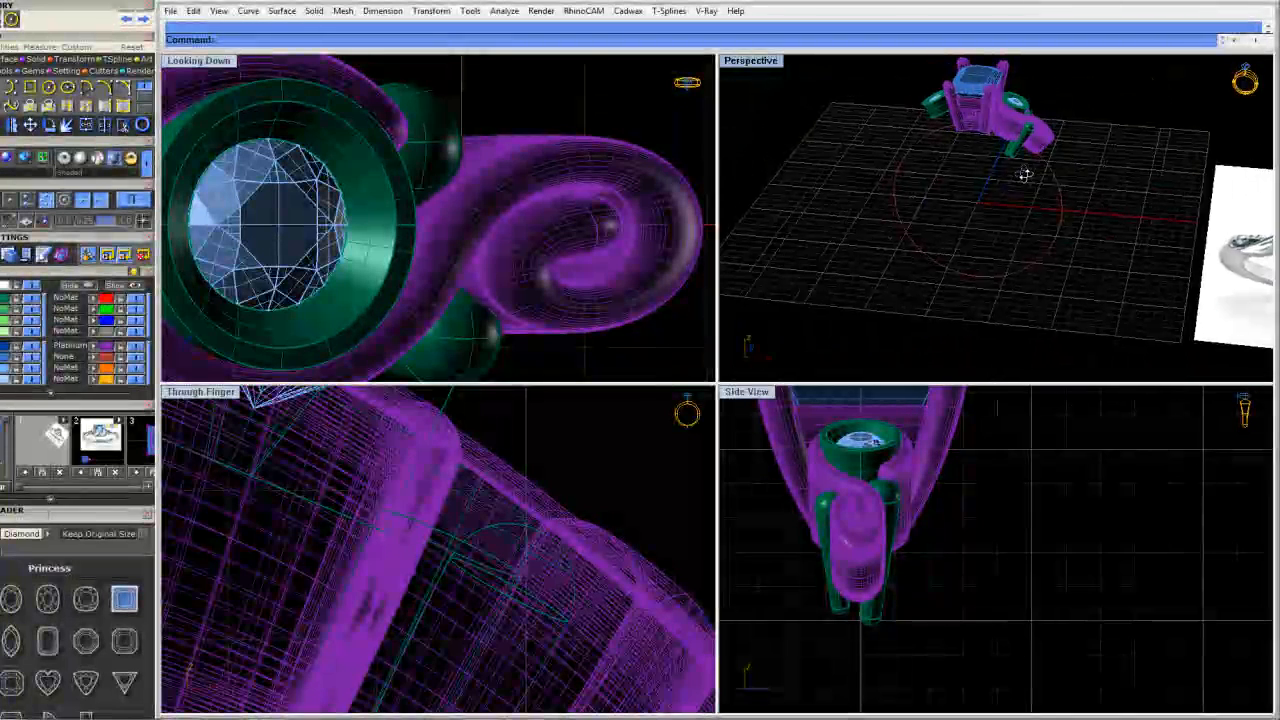
pyautogui.scroll(-6, 600, 534)
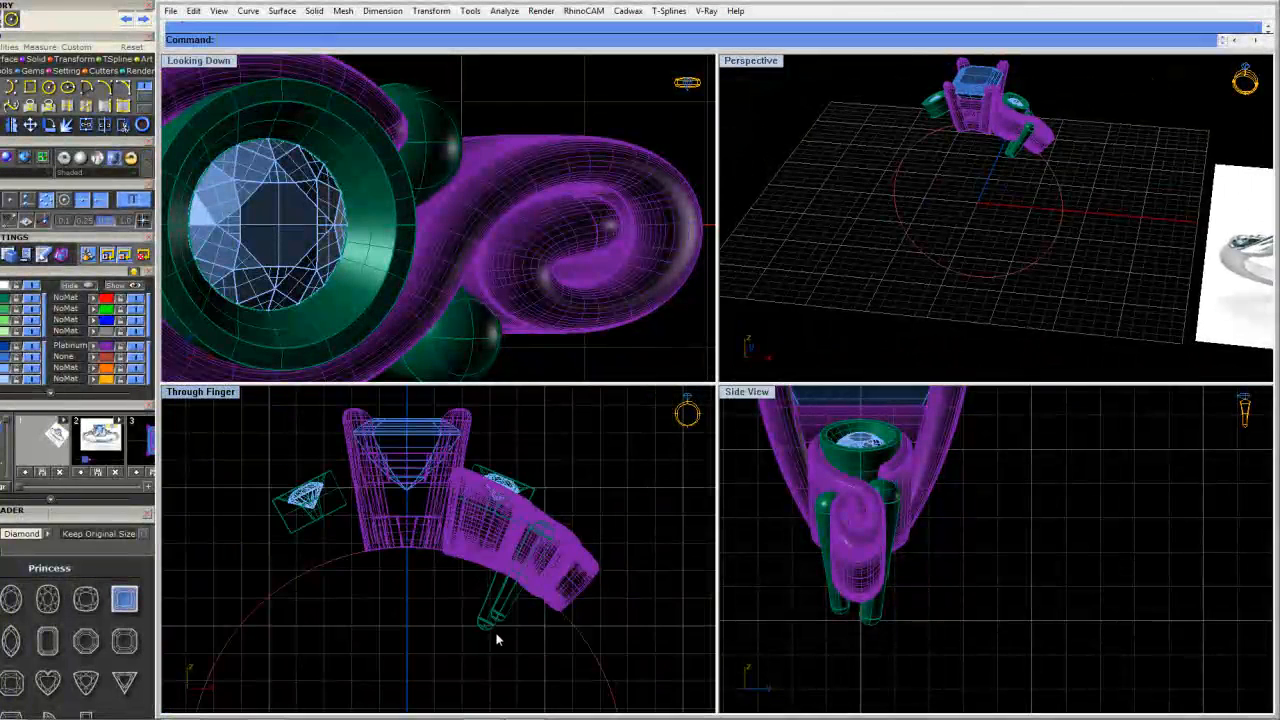
pyautogui.moveTo(505, 628); pyautogui.dragTo(463, 633)
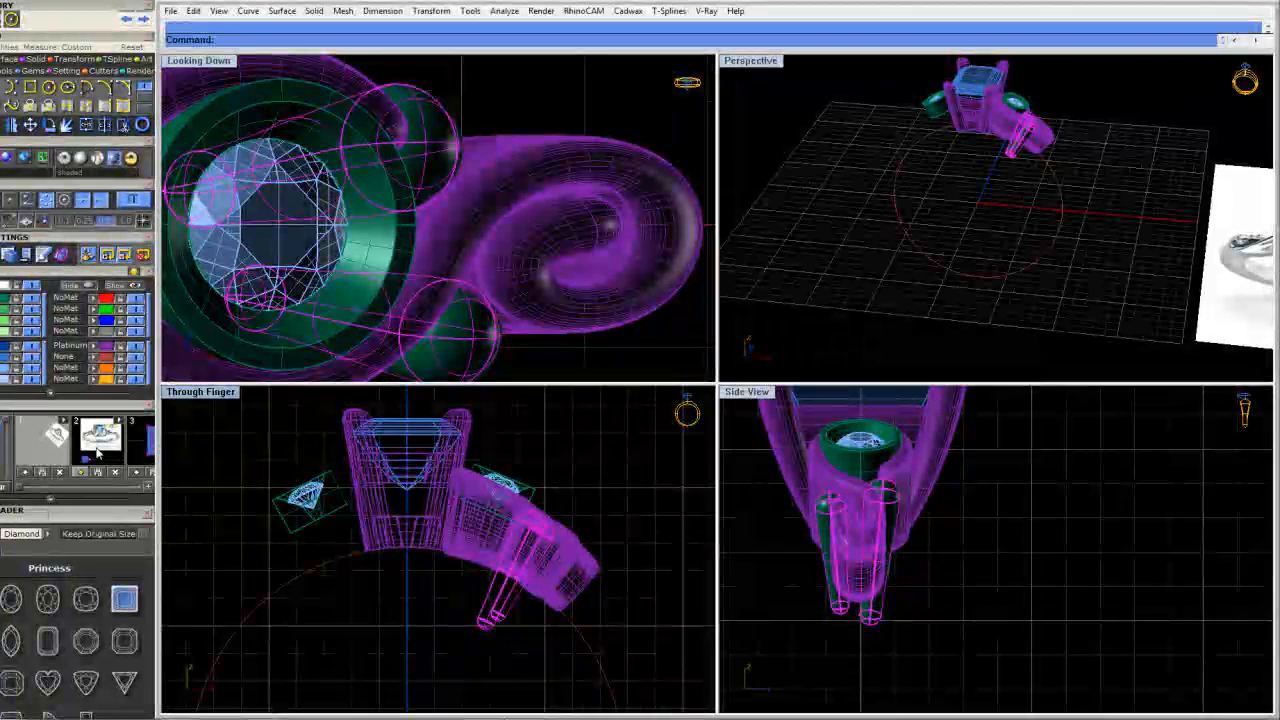
pyautogui.click(94, 346)
pyautogui.click(393, 610)
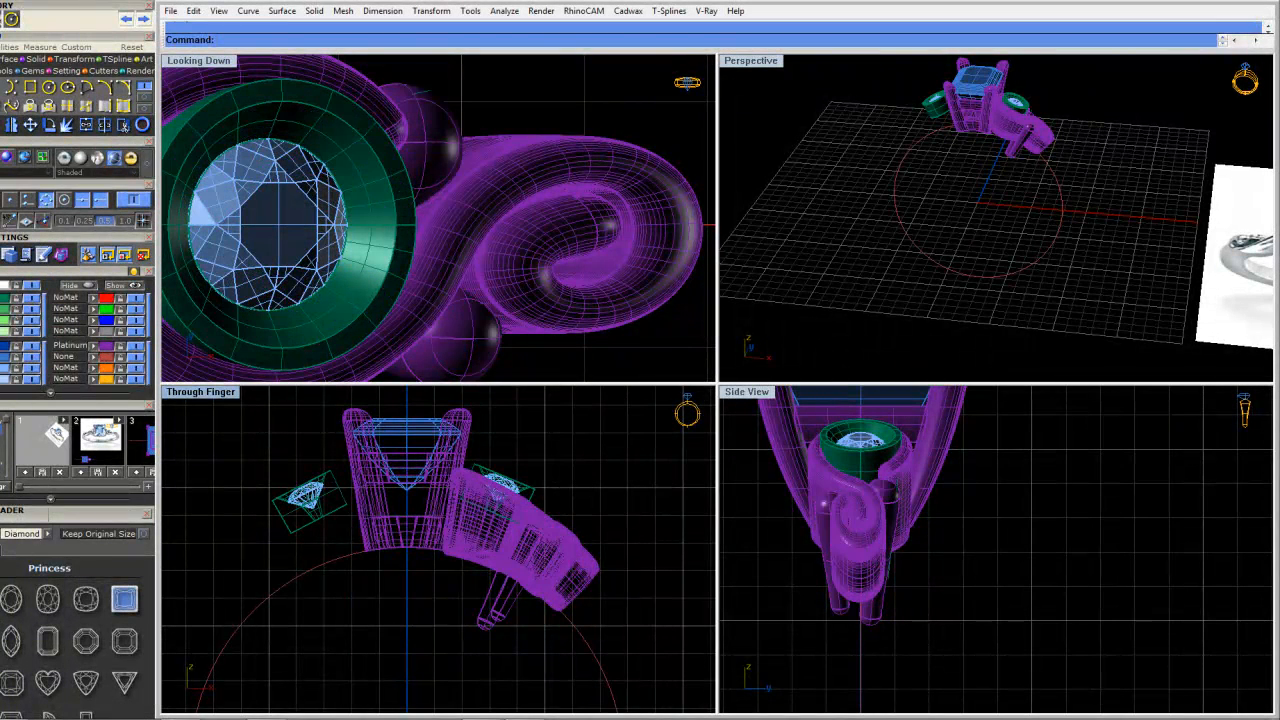
pyautogui.click(520, 560)
pyautogui.scroll(6, 504, 643)
pyautogui.scroll(-12, 506, 637)
pyautogui.scroll(-5, 437, 571)
pyautogui.click(437, 571)
pyautogui.moveTo(403, 535); pyautogui.dragTo(560, 678)
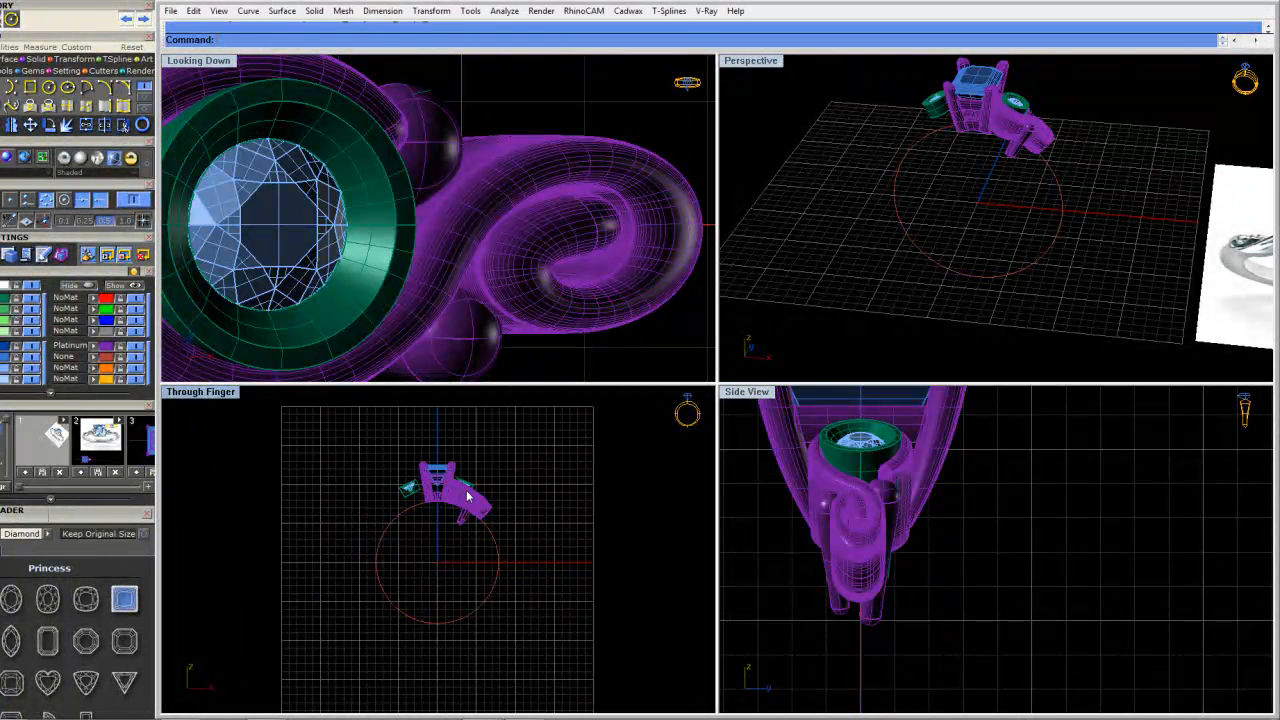
pyautogui.scroll(4, 467, 496)
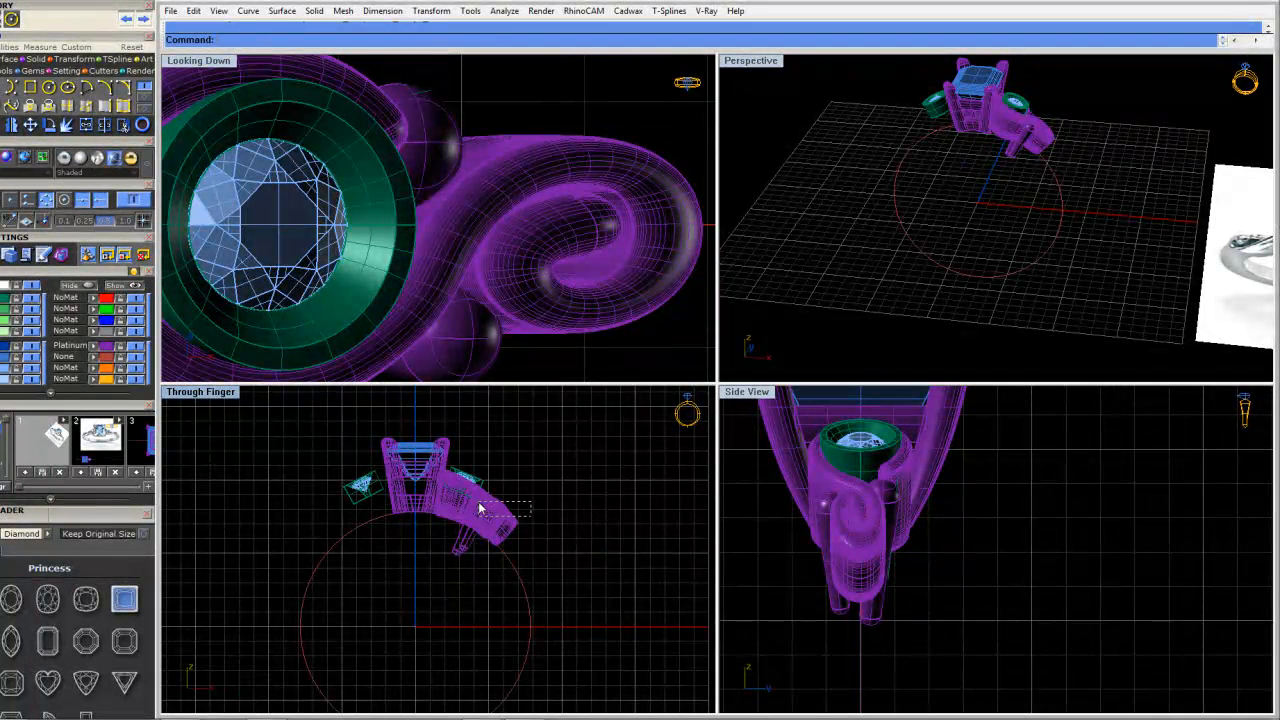
pyautogui.click(479, 509)
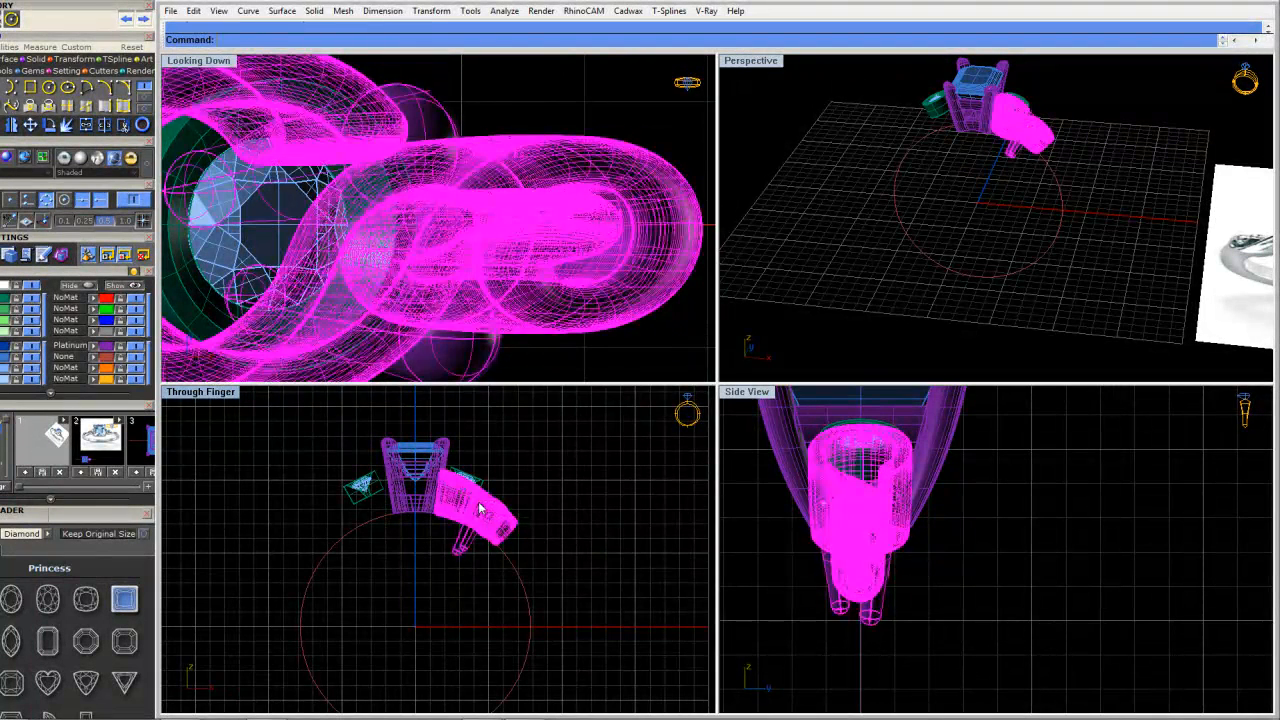
# Replace the finger circle with a new ring rail set to British size J+1/2
pyautogui.click(95, 72)
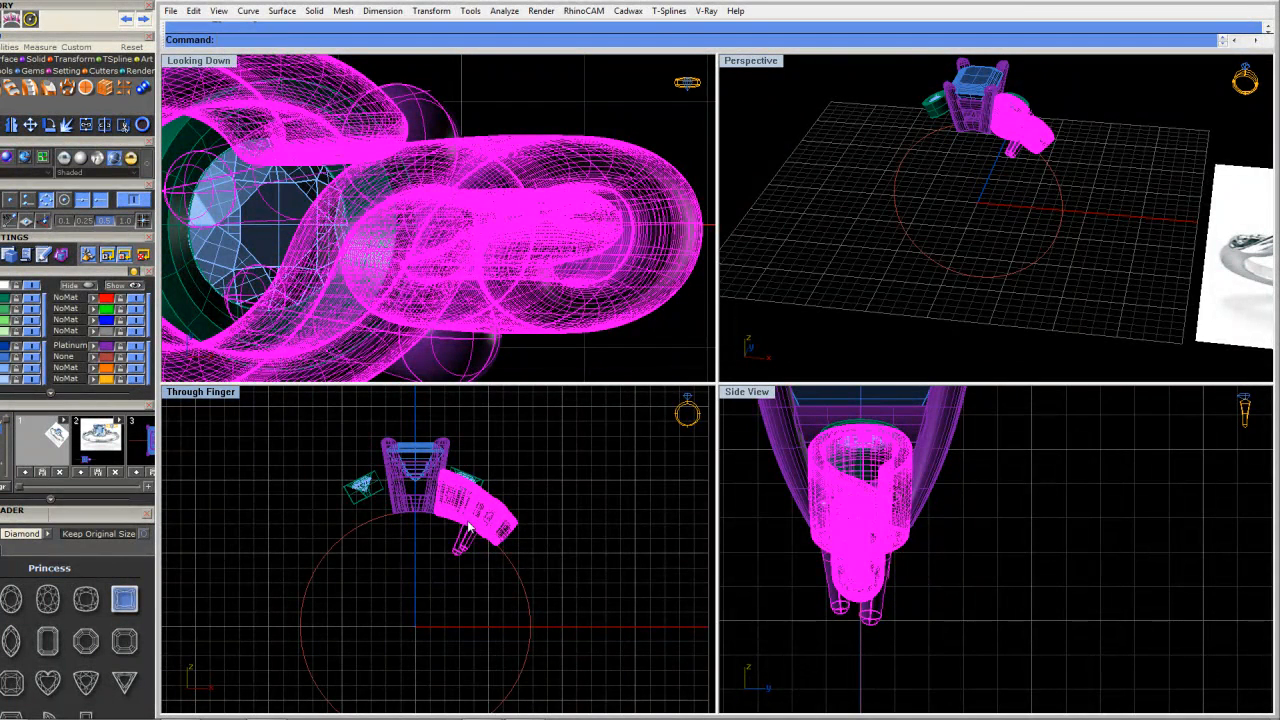
pyautogui.click(443, 569)
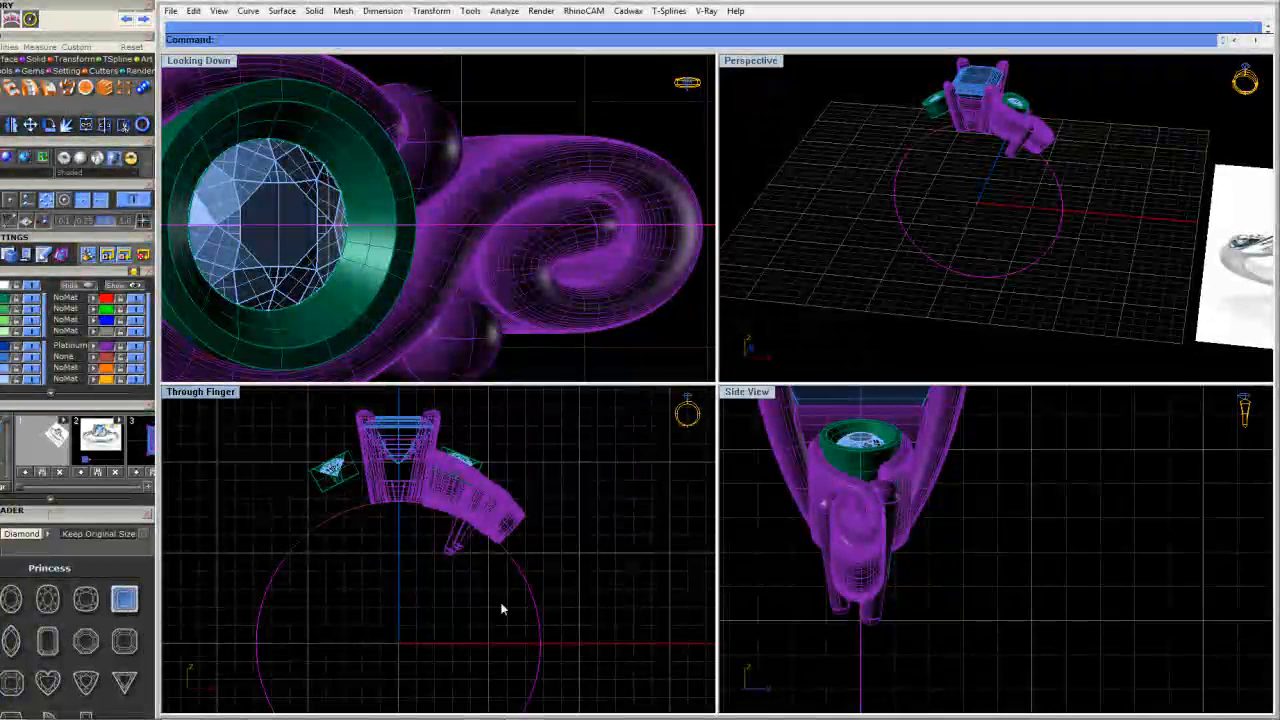
pyautogui.click(510, 558)
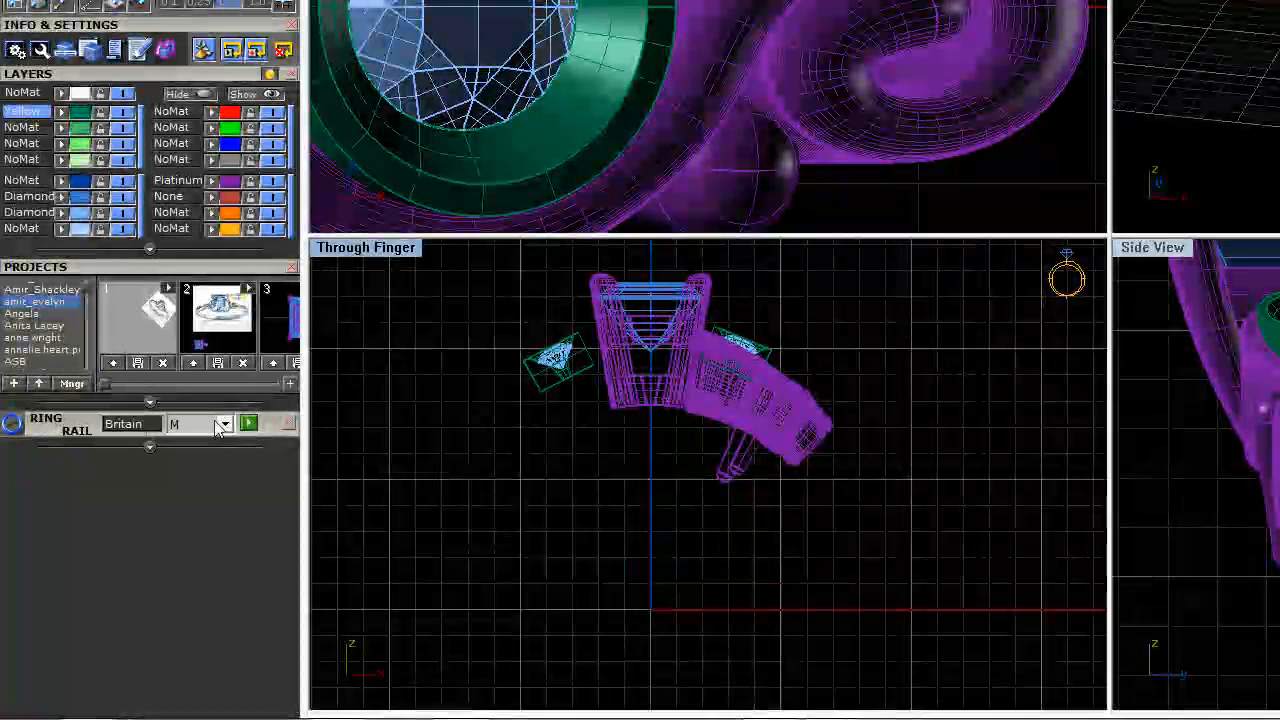
pyautogui.click(225, 423)
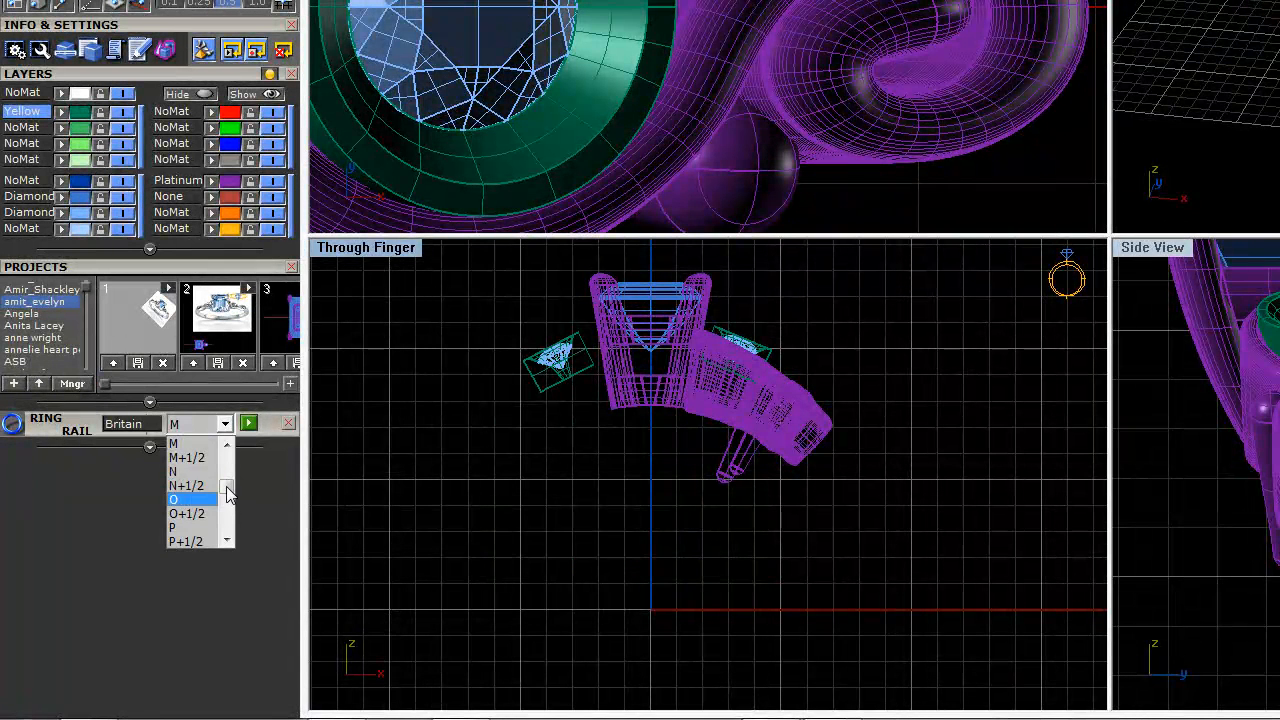
pyautogui.scroll(8, 228, 492)
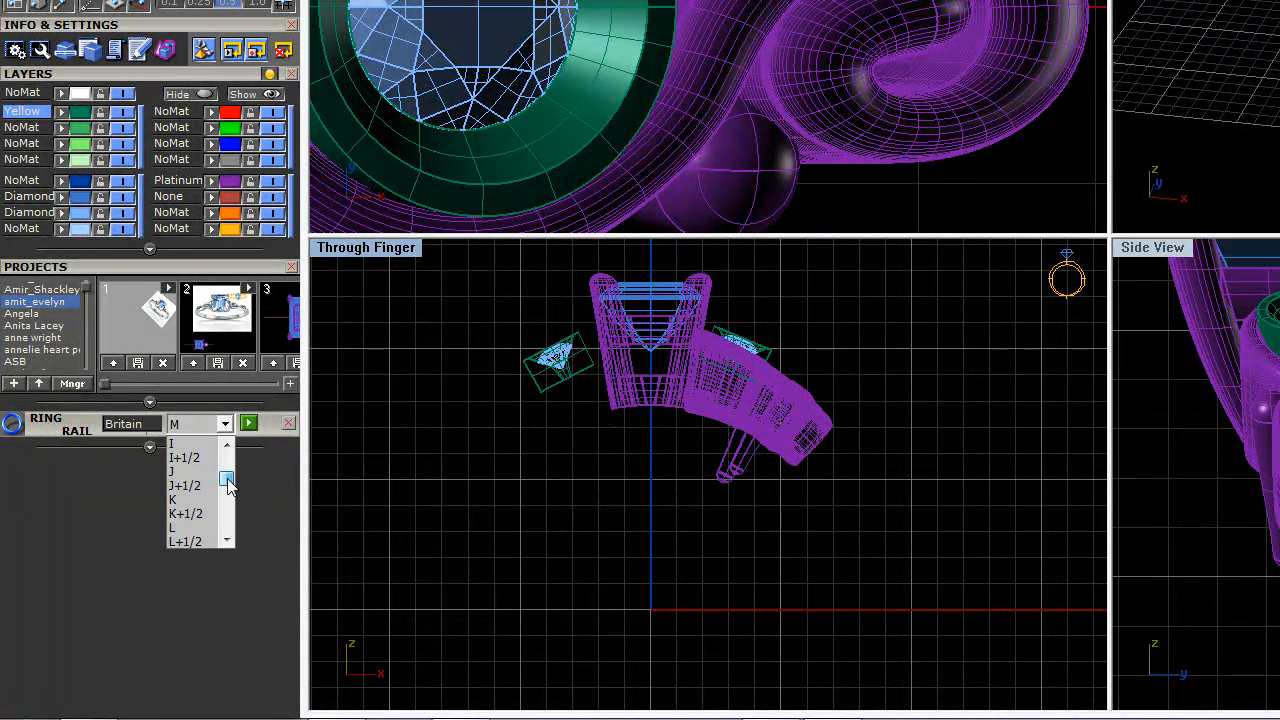
pyautogui.scroll(-1, 228, 485)
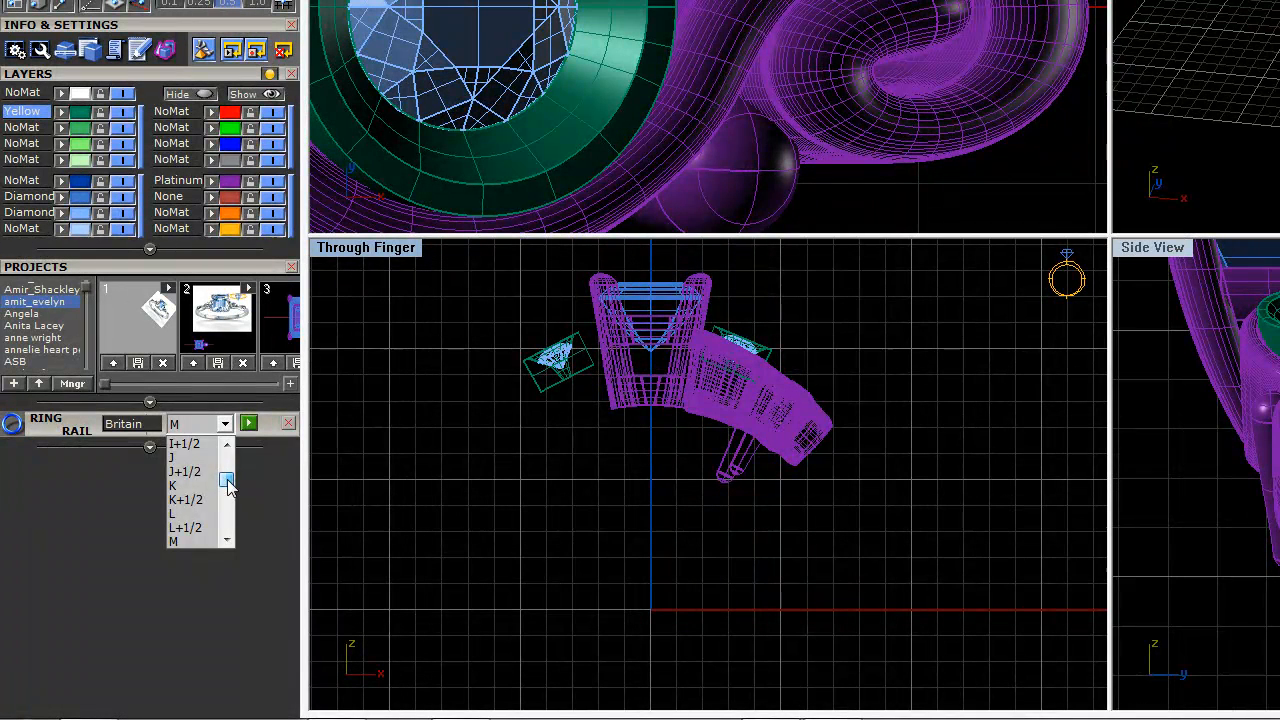
pyautogui.click(186, 471)
pyautogui.click(248, 423)
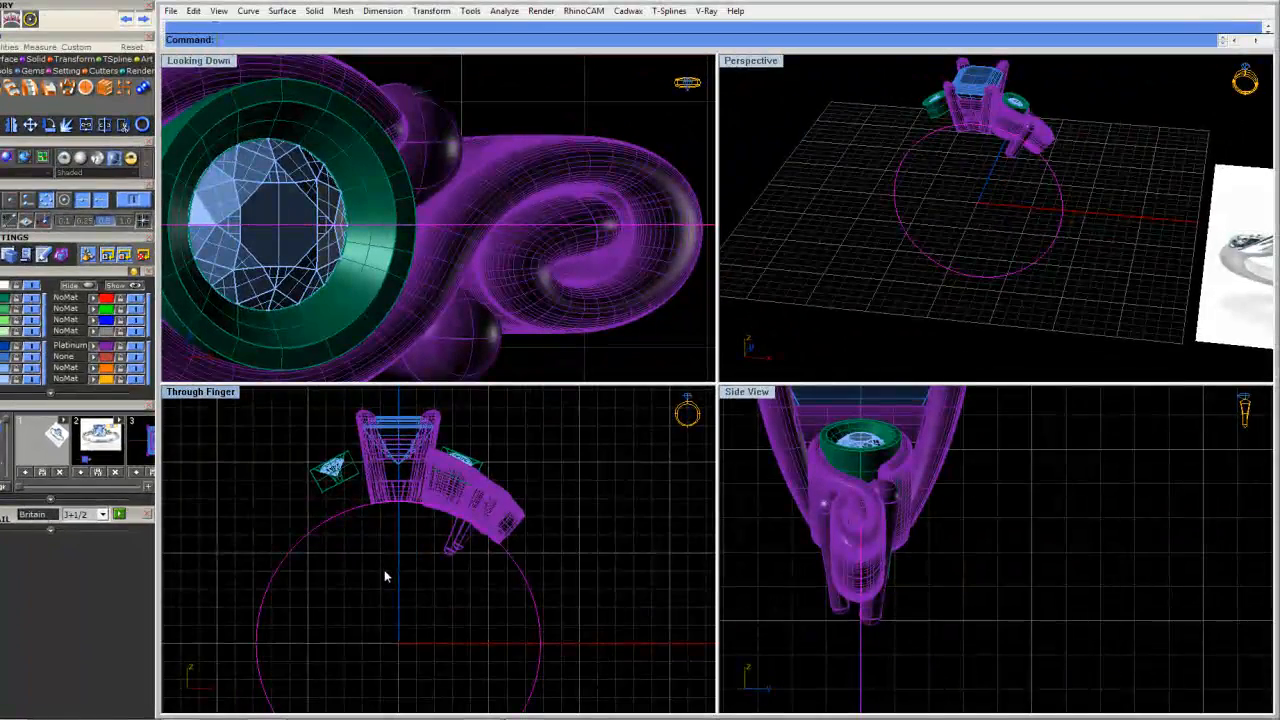
pyautogui.click(384, 570)
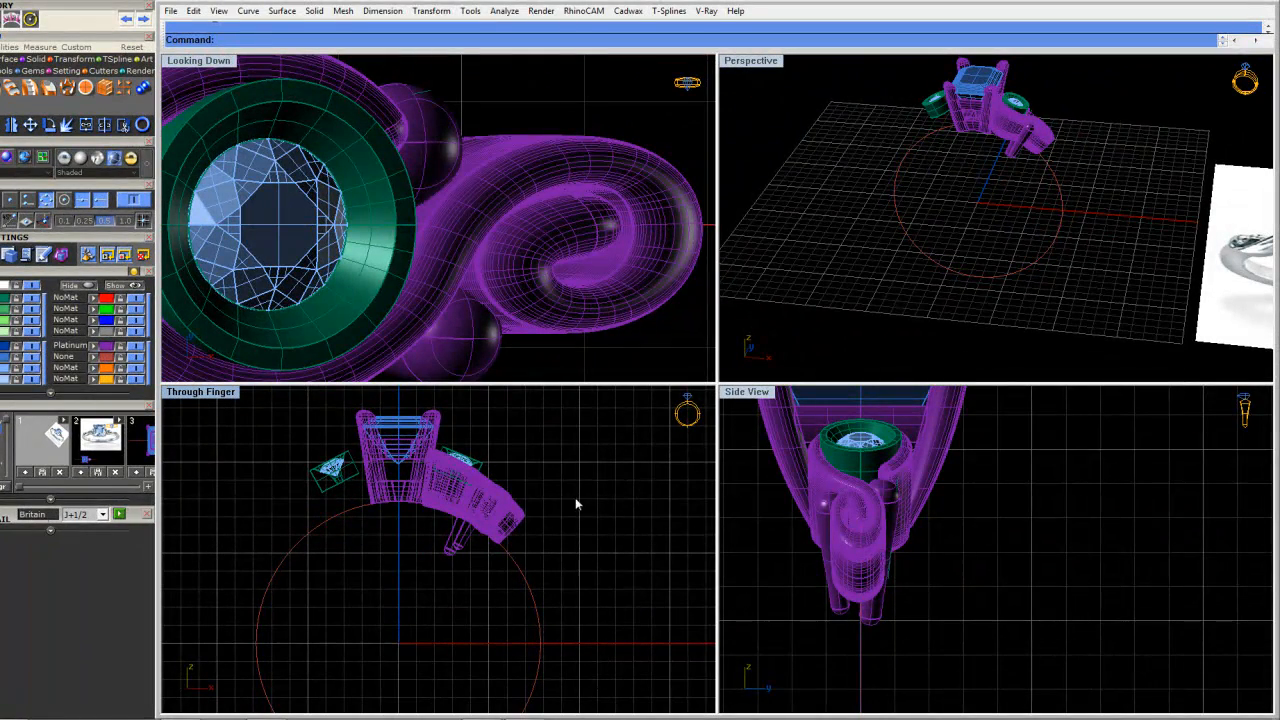
# Cut off the prong ends protruding inside the finger rail and delete the old stone and bezel on the opposite side of the head
pyautogui.click(484, 489)
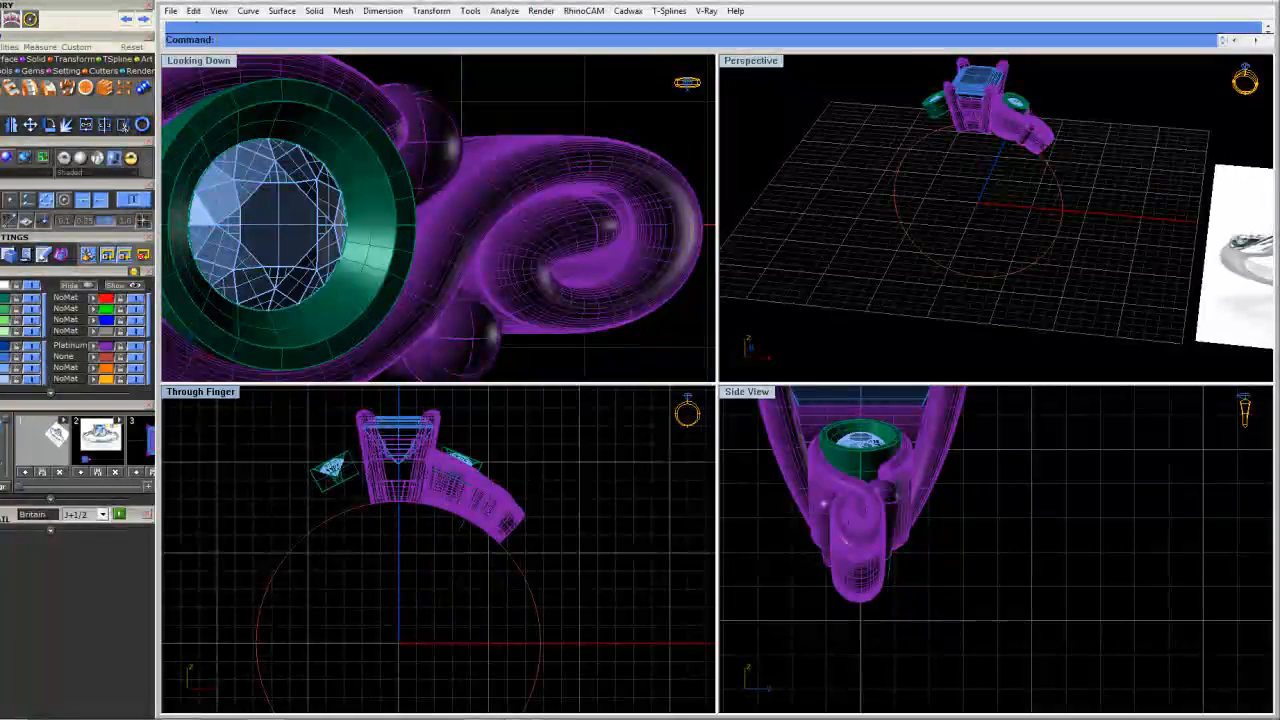
pyautogui.moveTo(1057, 189); pyautogui.dragTo(995, 240, button='right')
pyautogui.moveTo(287, 470); pyautogui.dragTo(360, 432)
pyautogui.press('Delete')
# Mirror a copy of the finished shoulder, bezel, stone and prongs to the other side of the head, across the vertical axis through the origin (0)
pyautogui.moveTo(428, 422); pyautogui.dragTo(428, 462, button='right')
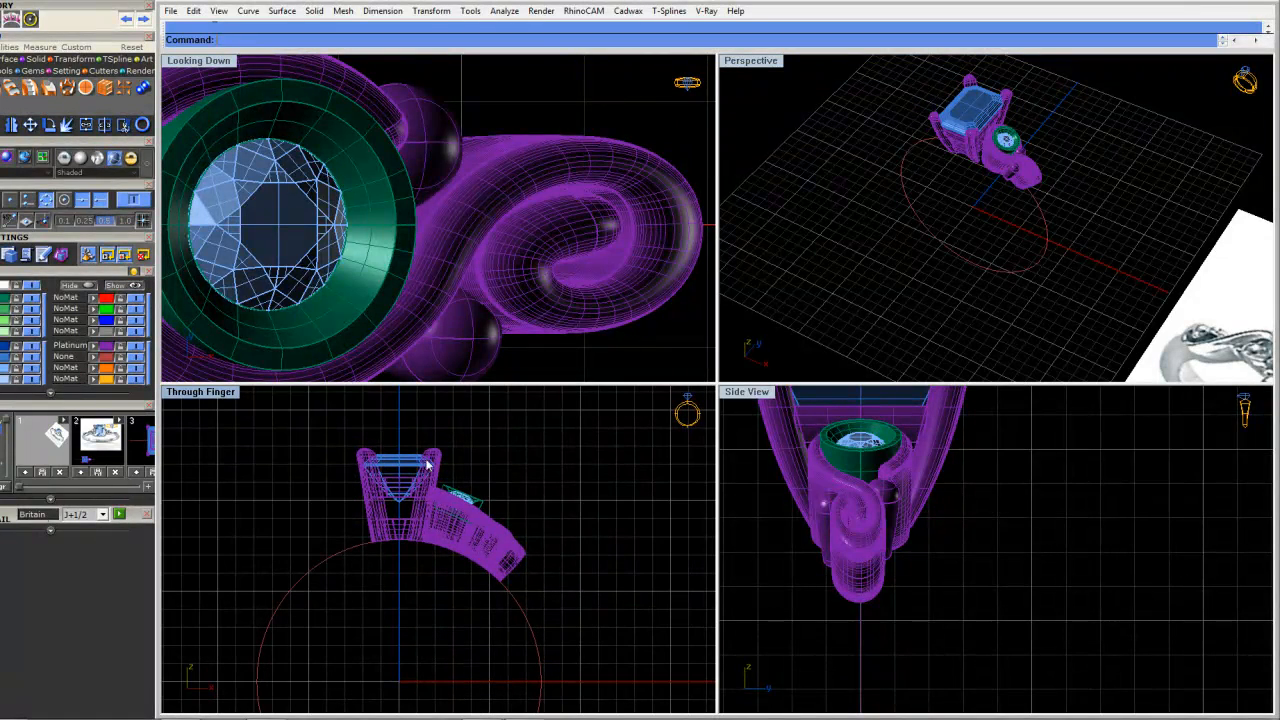
pyautogui.moveTo(418, 412); pyautogui.dragTo(553, 647)
pyautogui.write('mirror')
pyautogui.press('Return')
pyautogui.write('0')
pyautogui.press('Return')
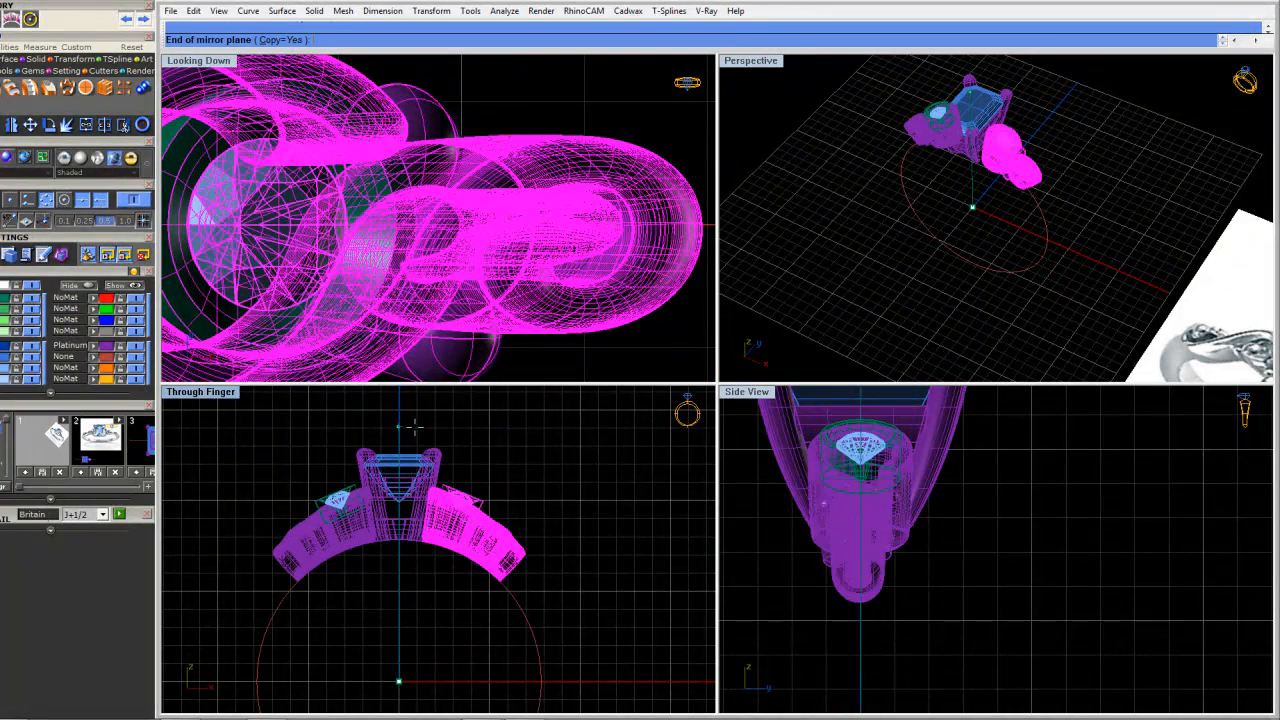
pyautogui.press('Escape')
pyautogui.click(293, 488)
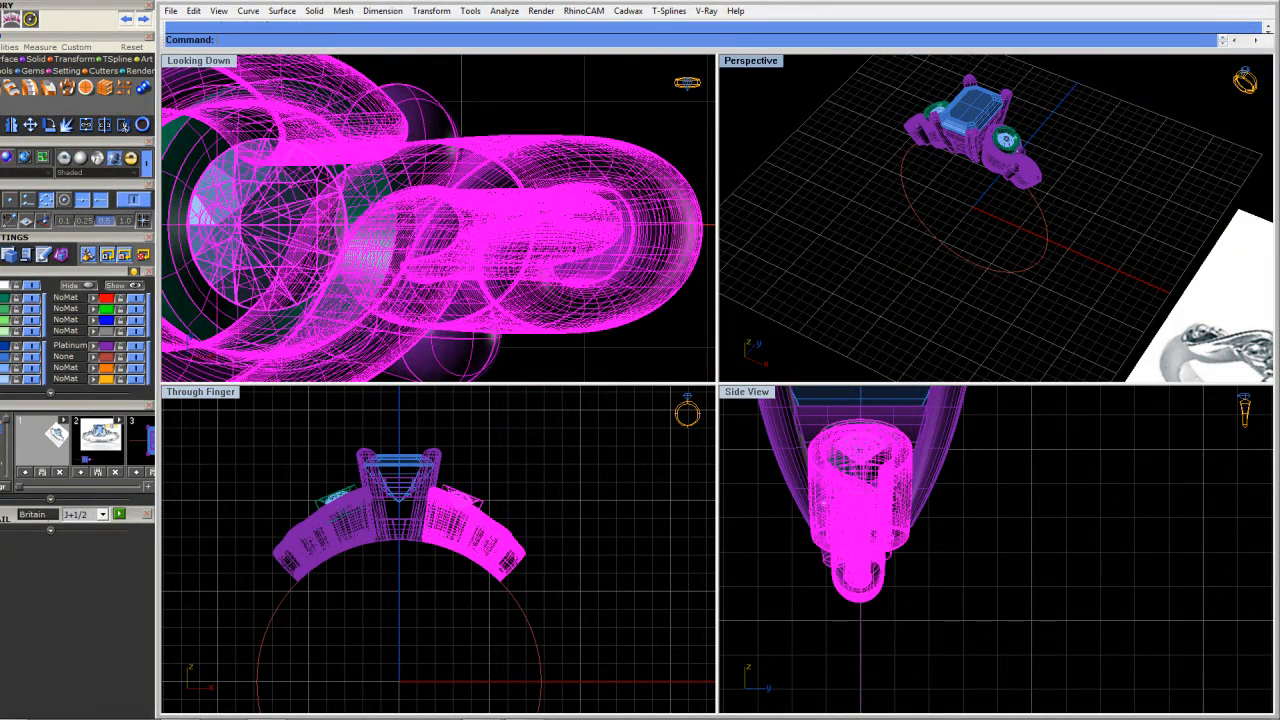
pyautogui.press('Escape')
pyautogui.moveTo(900, 320); pyautogui.dragTo(1122, 201, button='right')
pyautogui.scroll(-3, 925, 236)
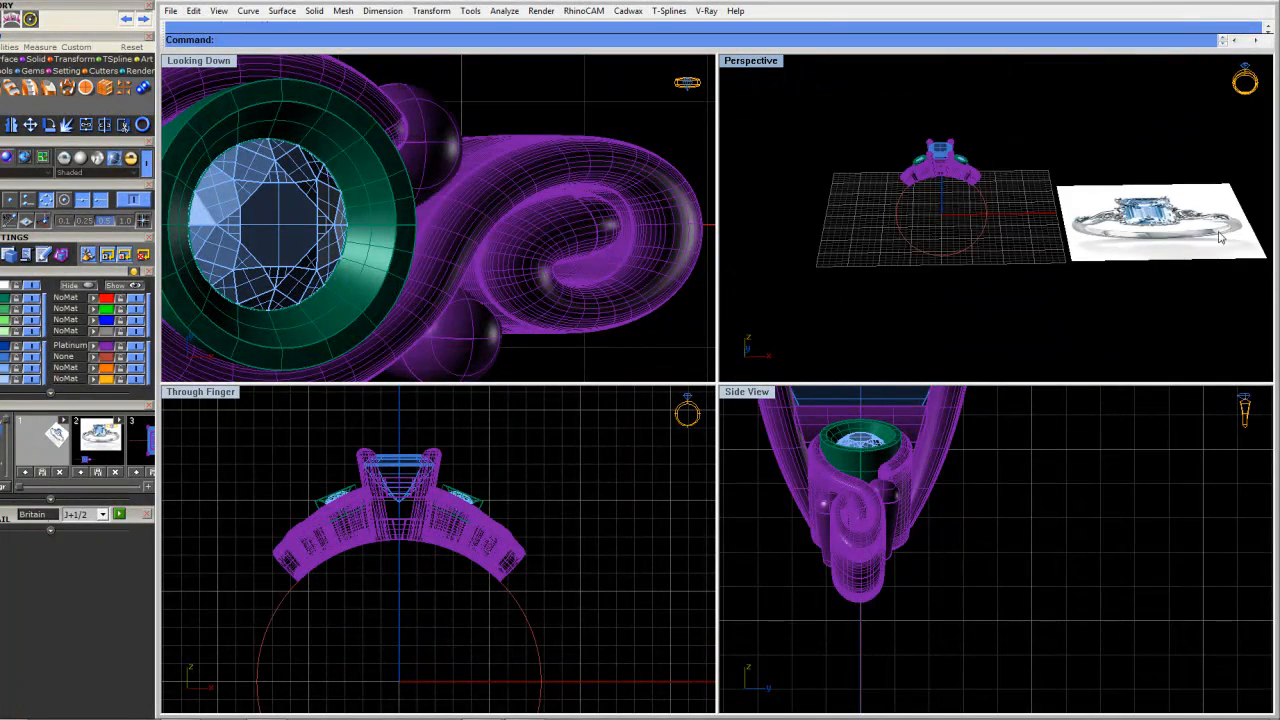
# Start an outer ring rail around the finger circle and set its side thickness to about 1.6 mm
pyautogui.scroll(3, 1223, 236)
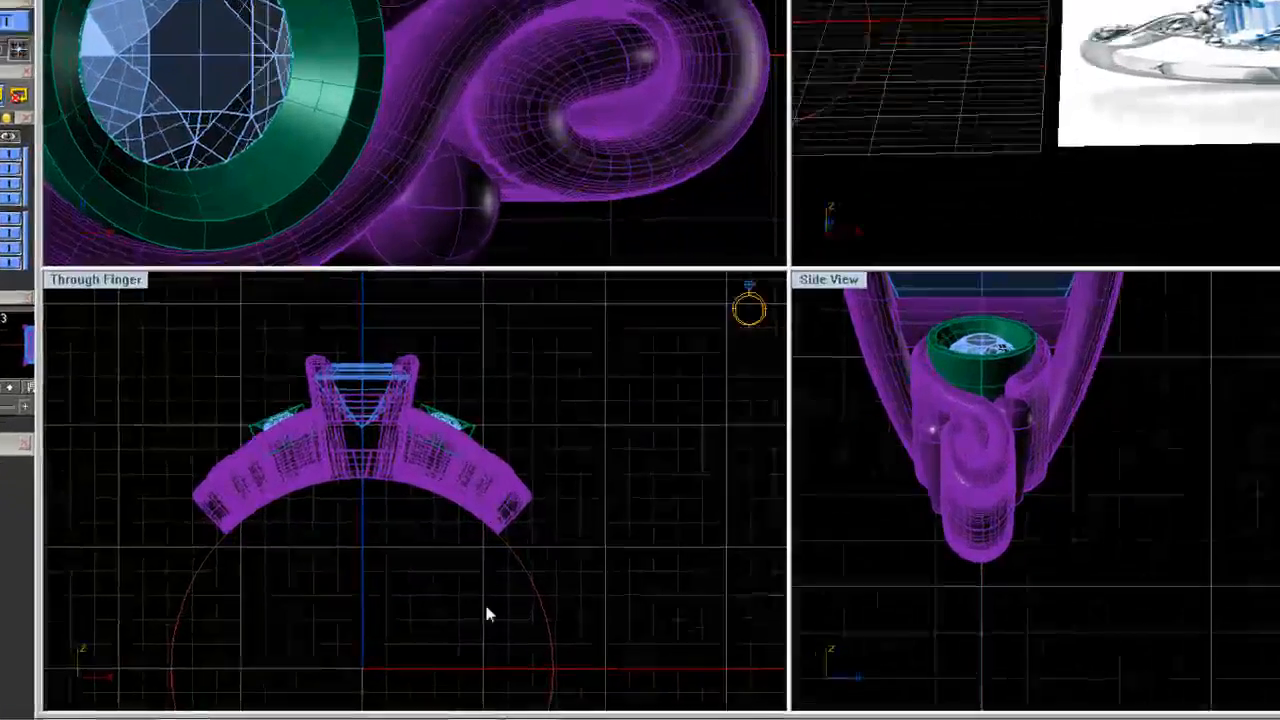
pyautogui.moveTo(475, 517); pyautogui.dragTo(475, 360, button='right')
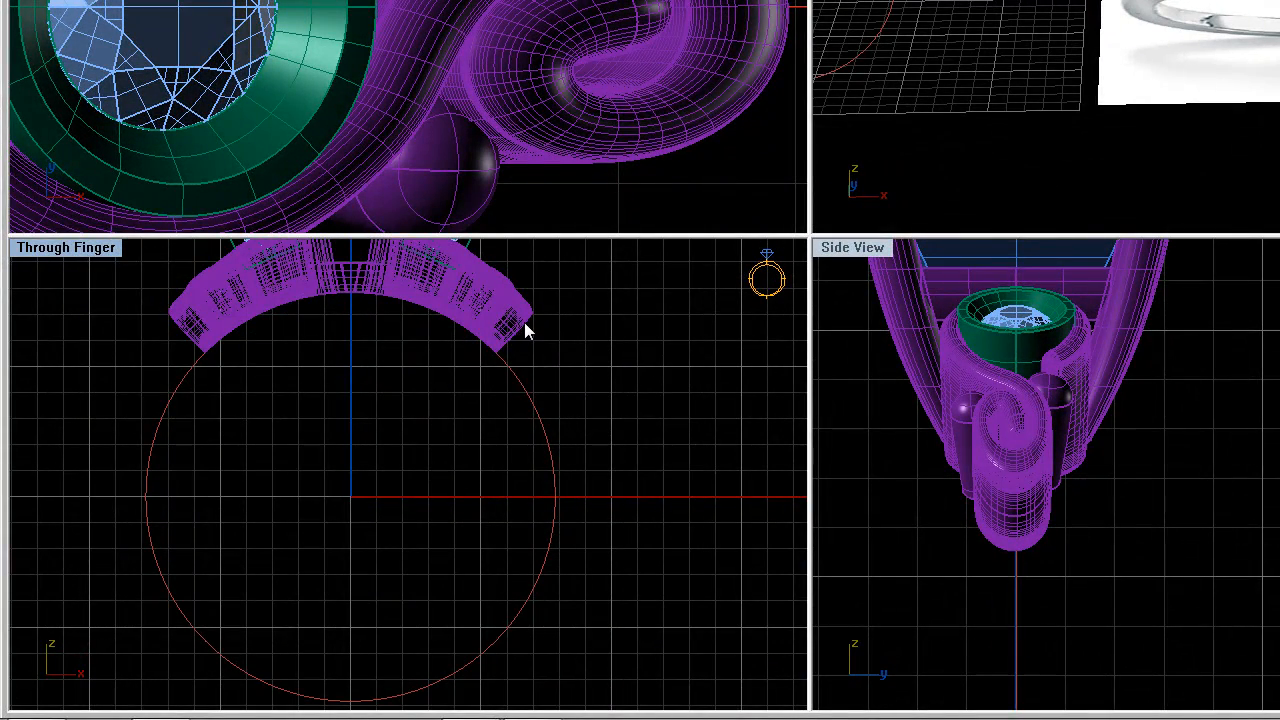
pyautogui.moveTo(384, 527); pyautogui.dragTo(381, 417, button='right')
pyautogui.doubleClick(38, 248)
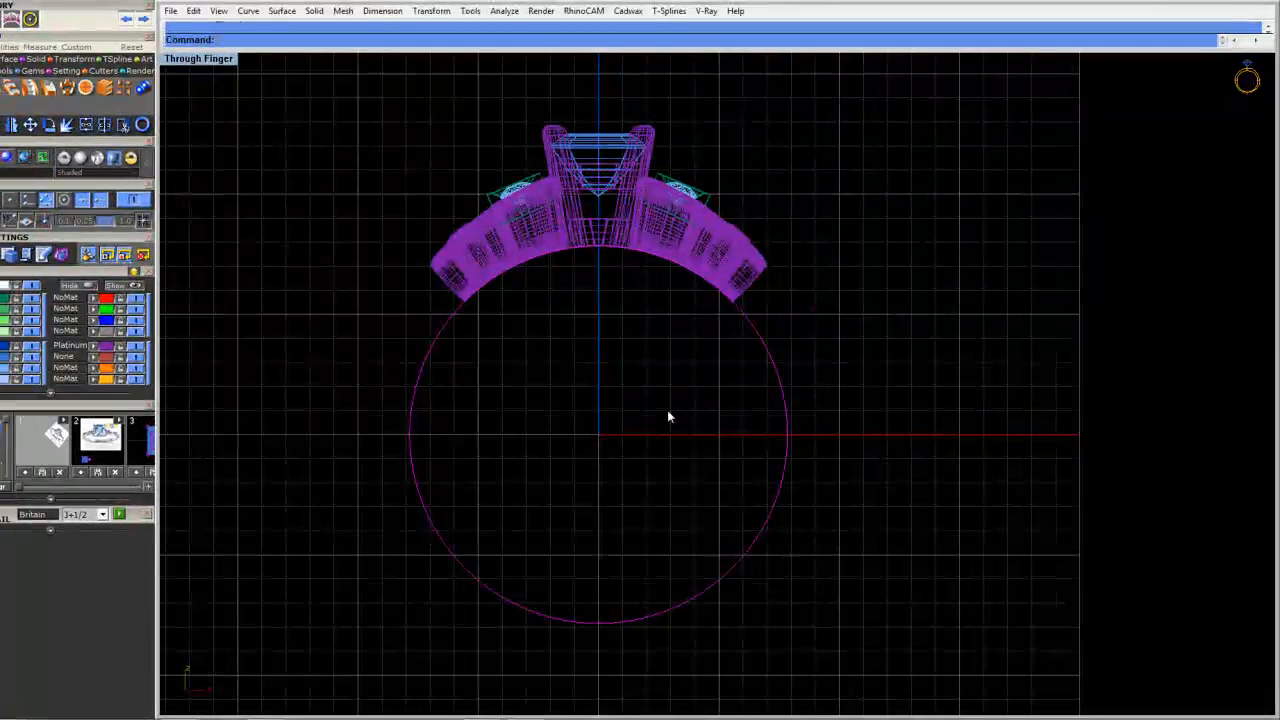
pyautogui.middleClick(682, 447)
pyautogui.click(705, 469)
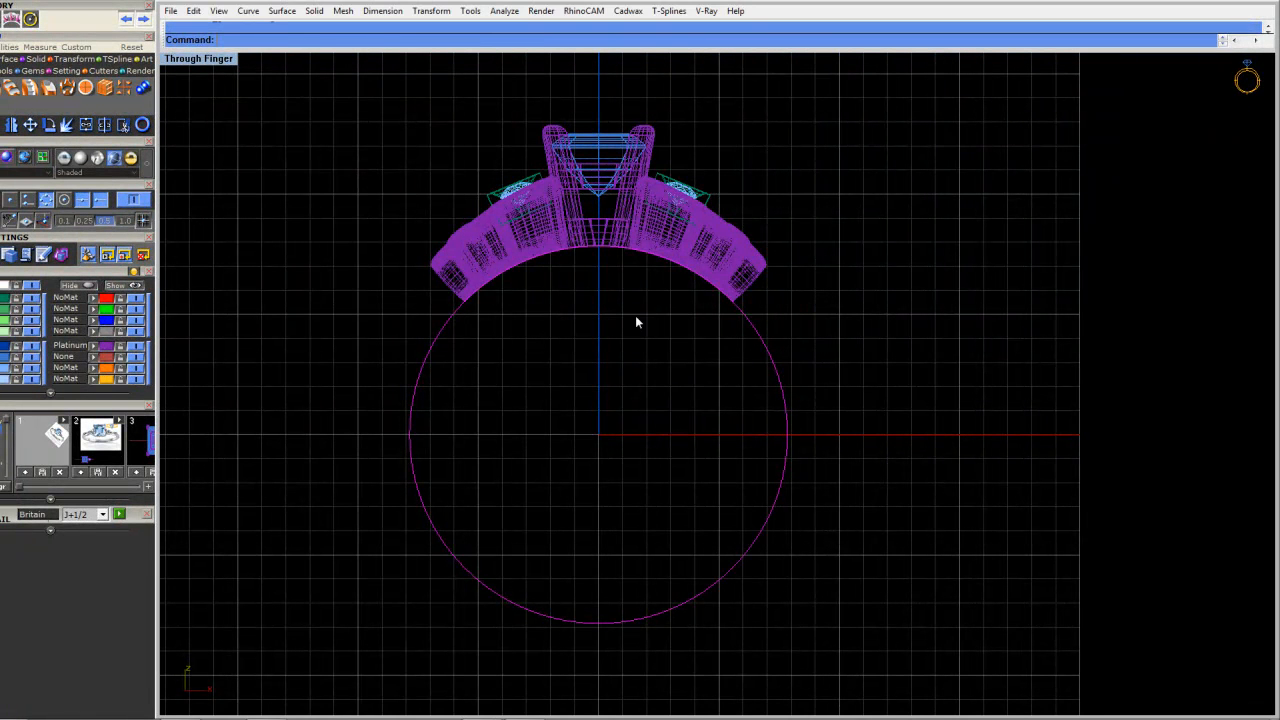
pyautogui.moveTo(627, 147); pyautogui.dragTo(627, 180)
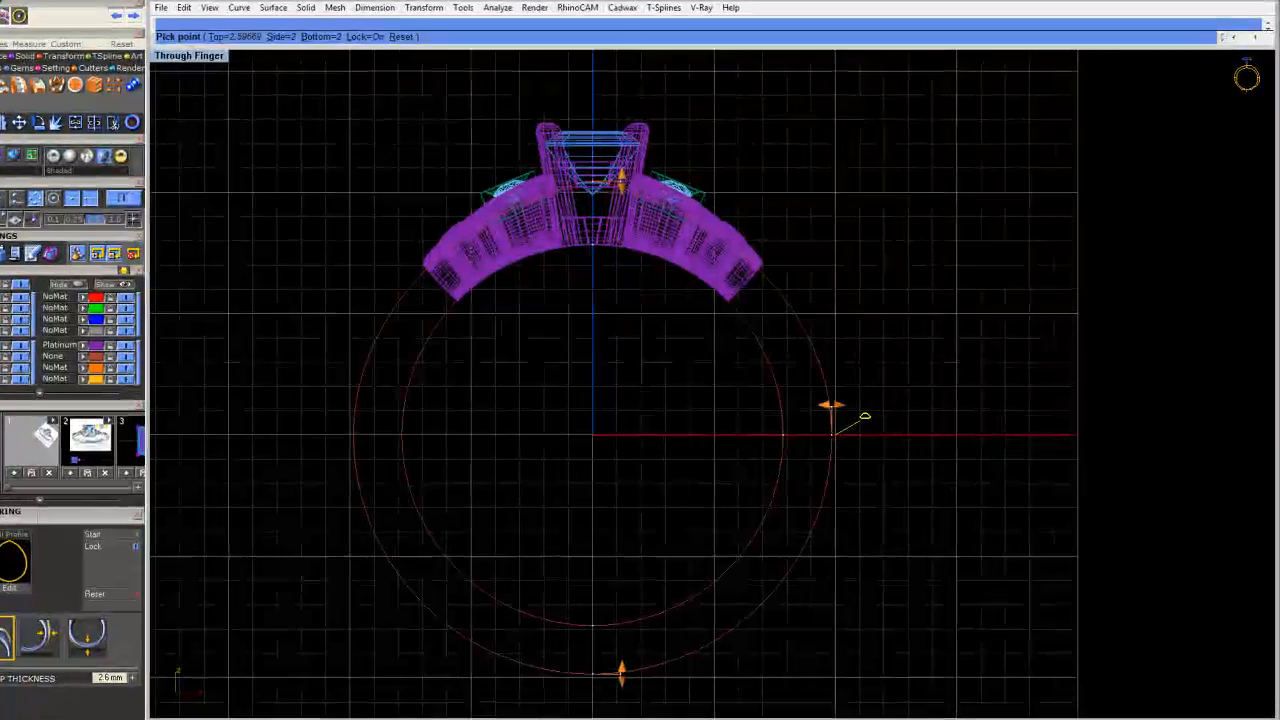
pyautogui.moveTo(832, 406)
pyautogui.mouseDown()
pyautogui.moveTo(801, 404)
pyautogui.moveTo(814, 405)
pyautogui.mouseUp()
pyautogui.moveTo(614, 410); pyautogui.dragTo(627, 410)
# Set the outer ring rail's top thickness to about 3.4 mm and its bottom thickness to about 1.5 mm
pyautogui.moveTo(341, 90); pyautogui.dragTo(341, 66)
pyautogui.moveTo(334, 456); pyautogui.dragTo(347, 341, button='right')
pyautogui.moveTo(352, 676); pyautogui.dragTo(353, 663)
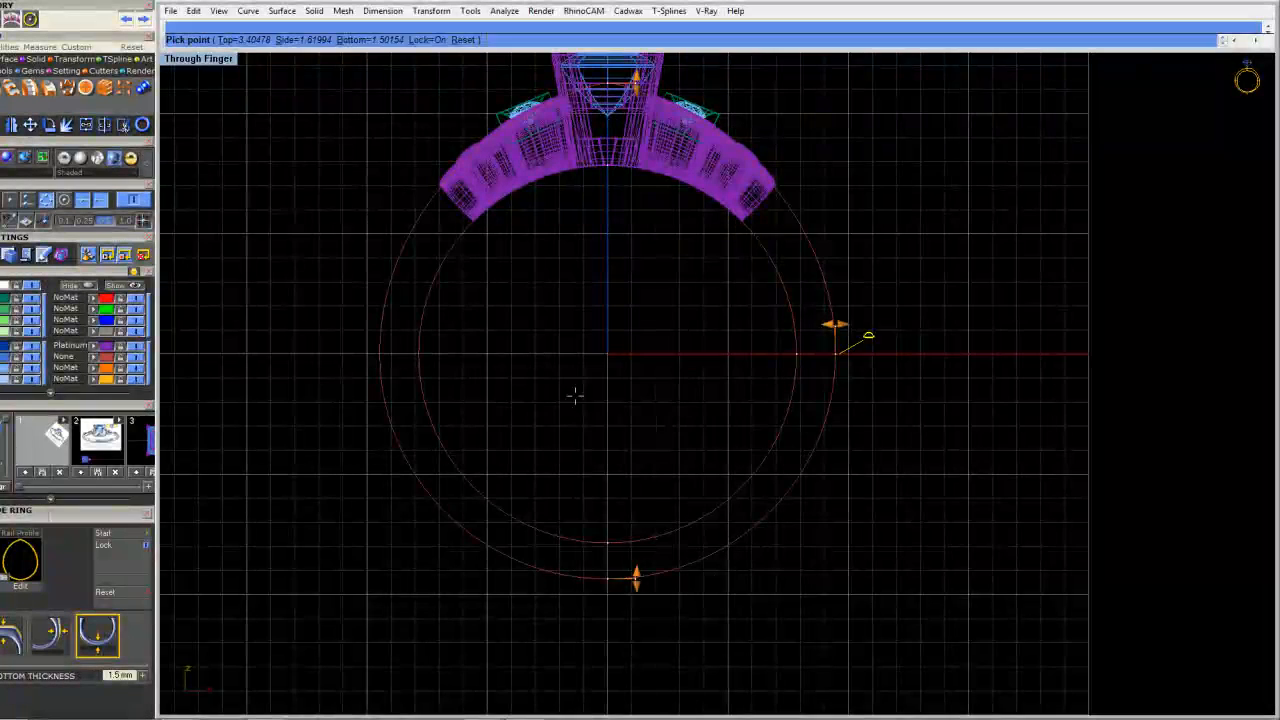
pyautogui.rightClick(575, 395)
pyautogui.moveTo(629, 357); pyautogui.dragTo(613, 399, button='right')
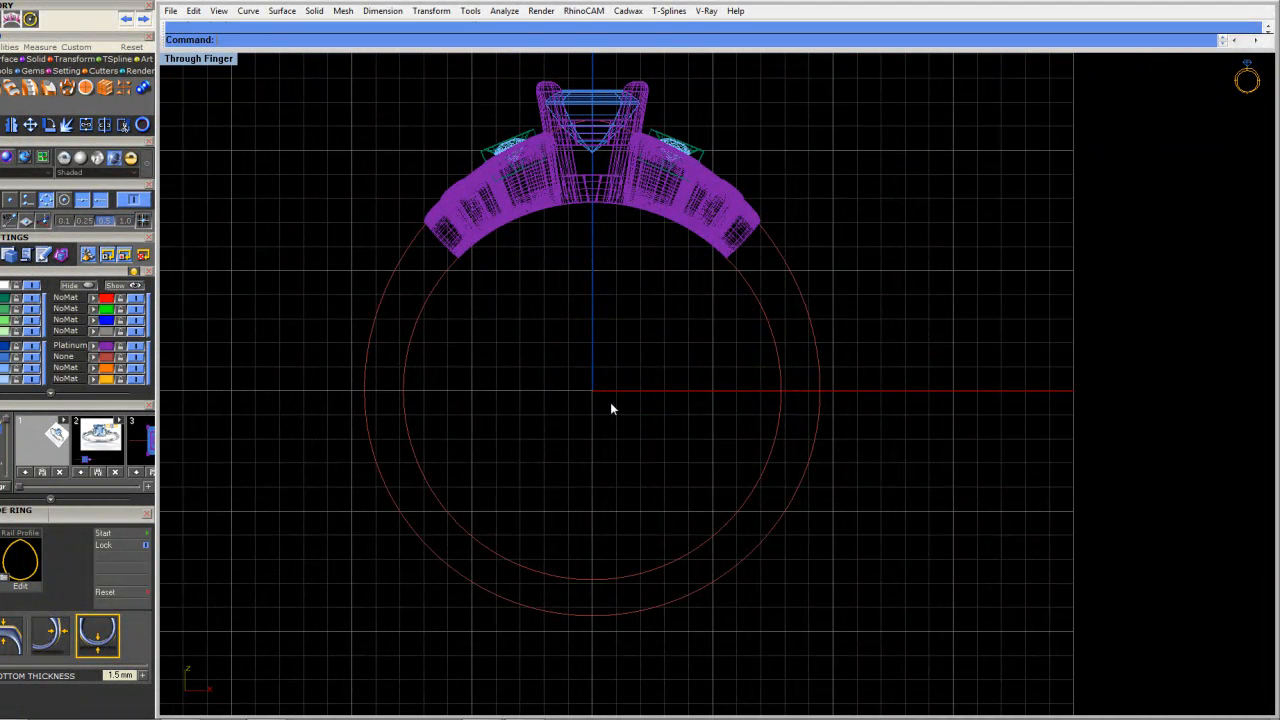
# Draw a line in the through-finger view from the ring centre along the end of one scroll shoulder, past the outer rail
pyautogui.doubleClick(199, 58)
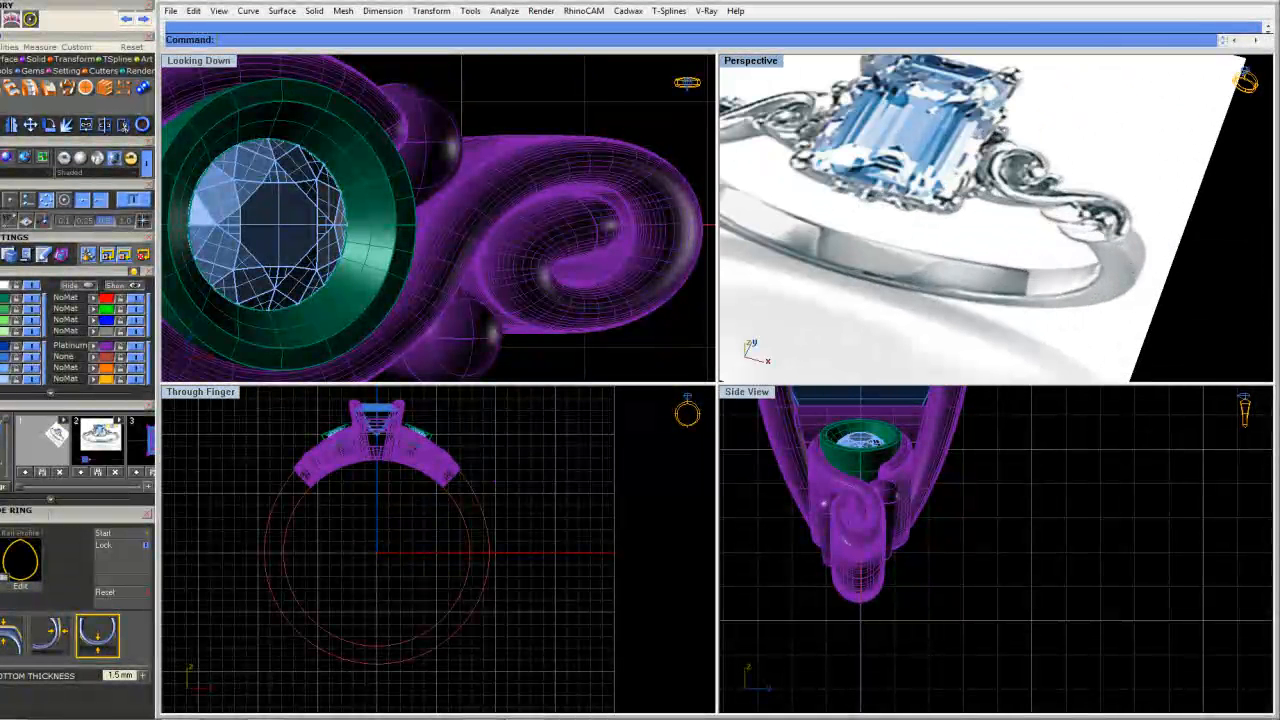
pyautogui.scroll(-6, 1151, 243)
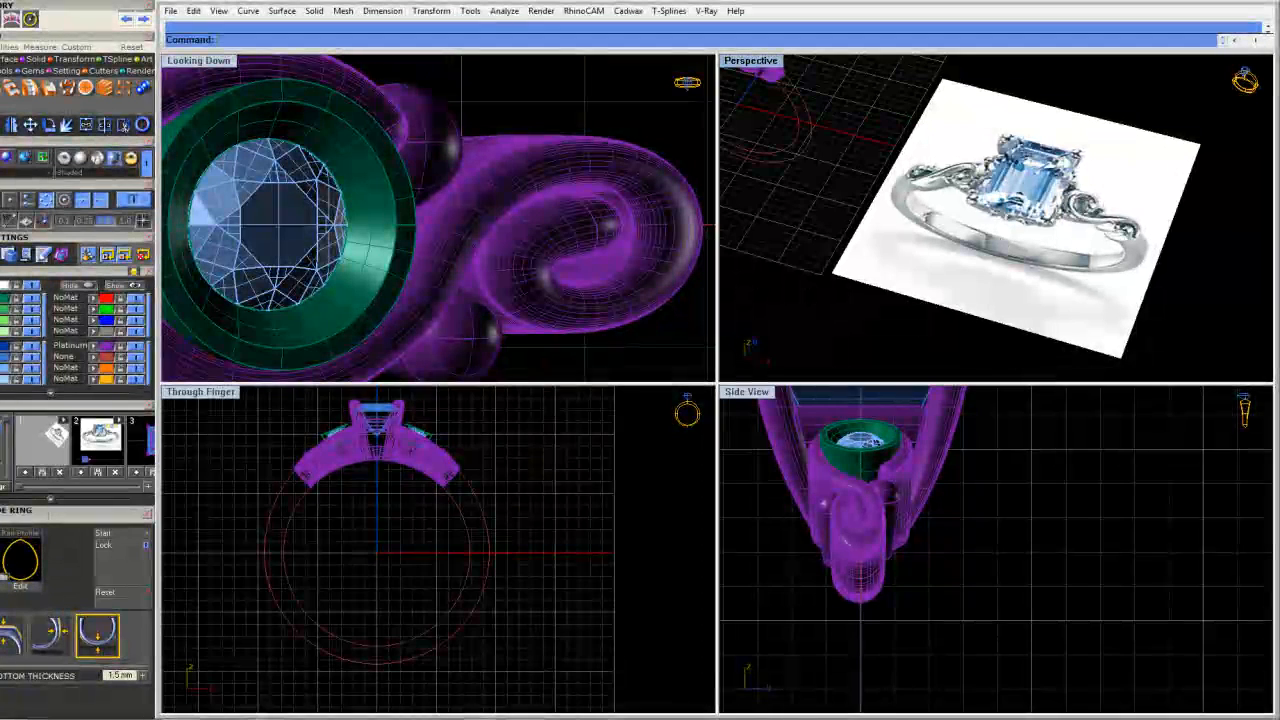
pyautogui.write('line')
pyautogui.press('Return')
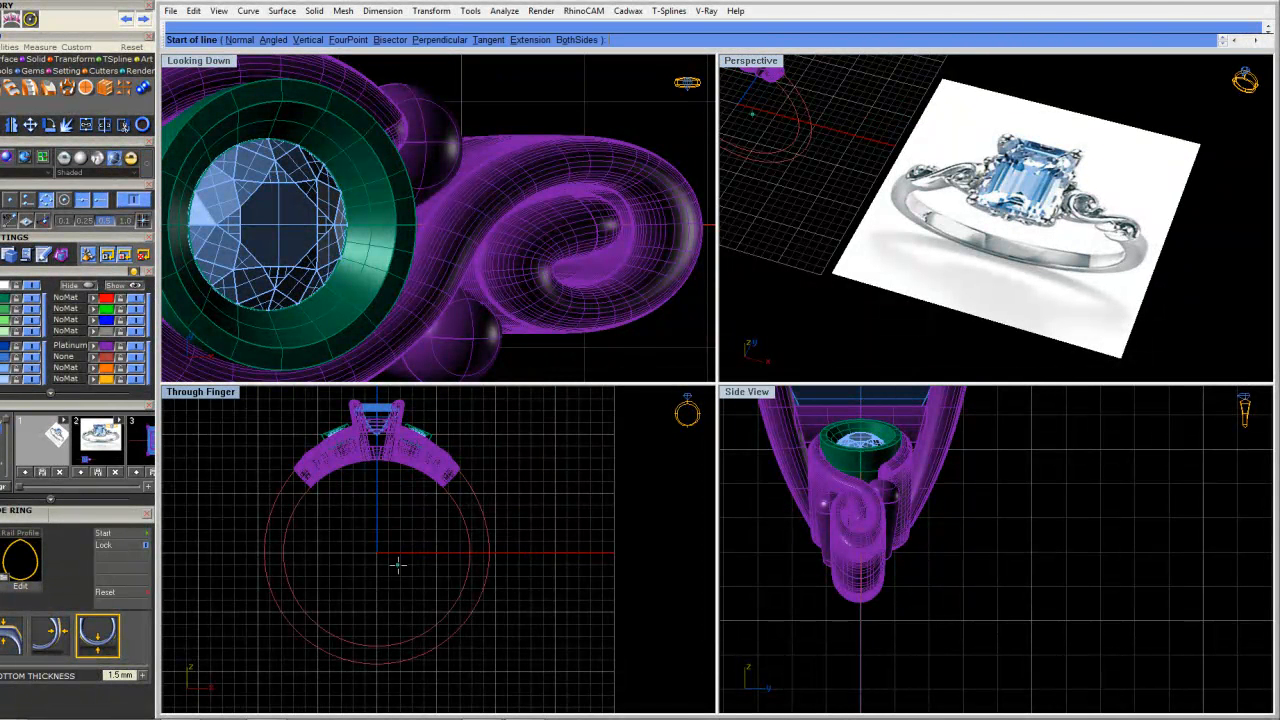
pyautogui.click(377, 551)
pyautogui.scroll(5, 462, 448)
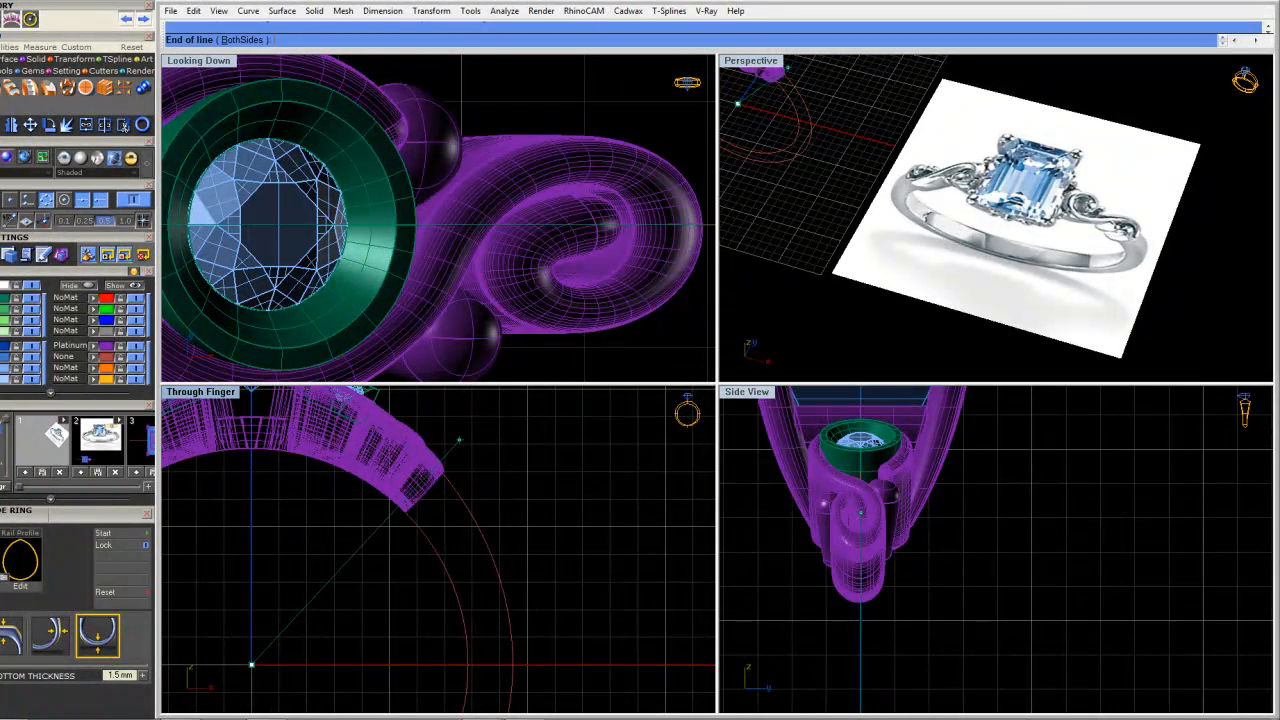
pyautogui.click(463, 441)
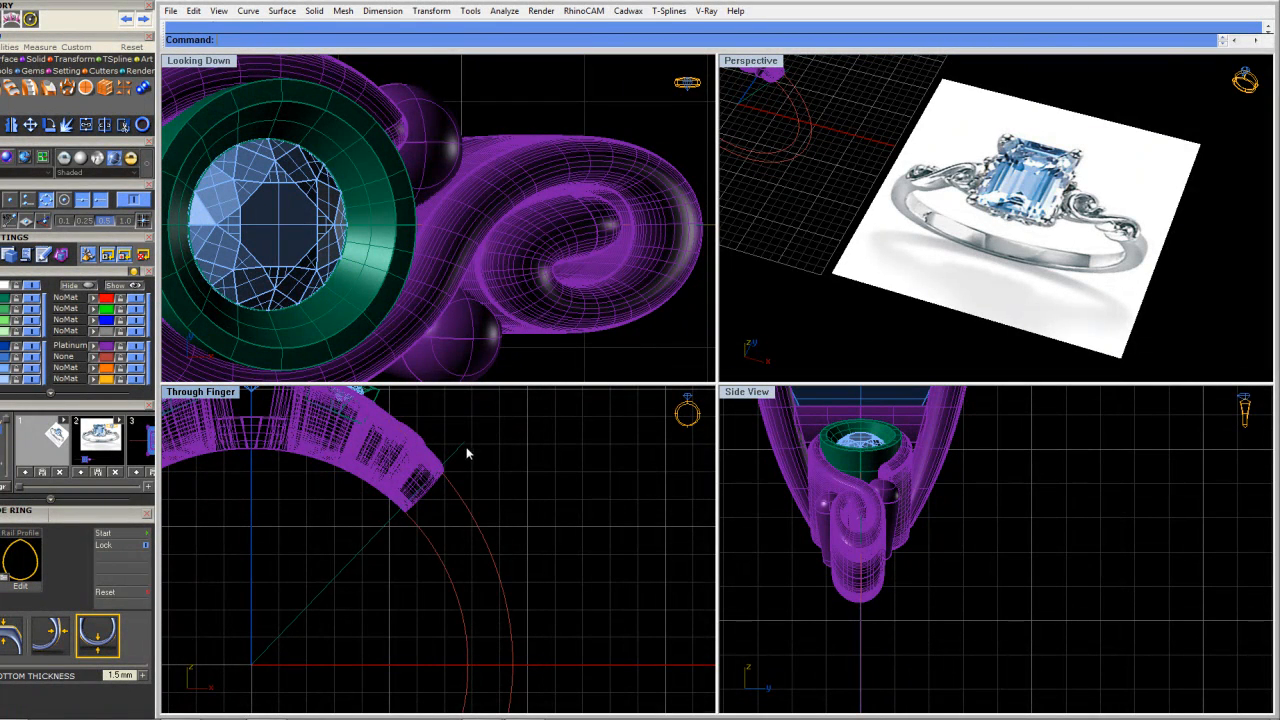
# Mirror a copy of the diagonal line across the vertical axis through the origin to the opposite shoulder end
pyautogui.scroll(-4, 466, 449)
pyautogui.scroll(-2, 429, 543)
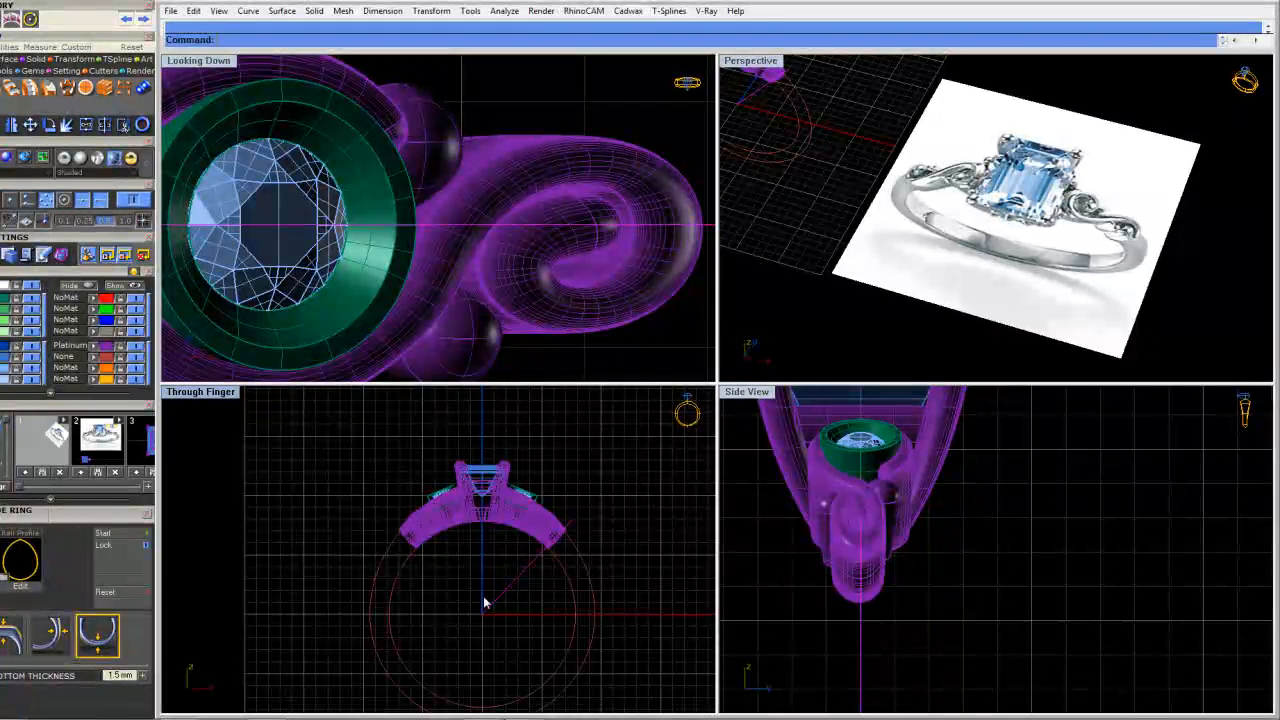
pyautogui.write('mirror')
pyautogui.press('Return')
pyautogui.click(483, 597)
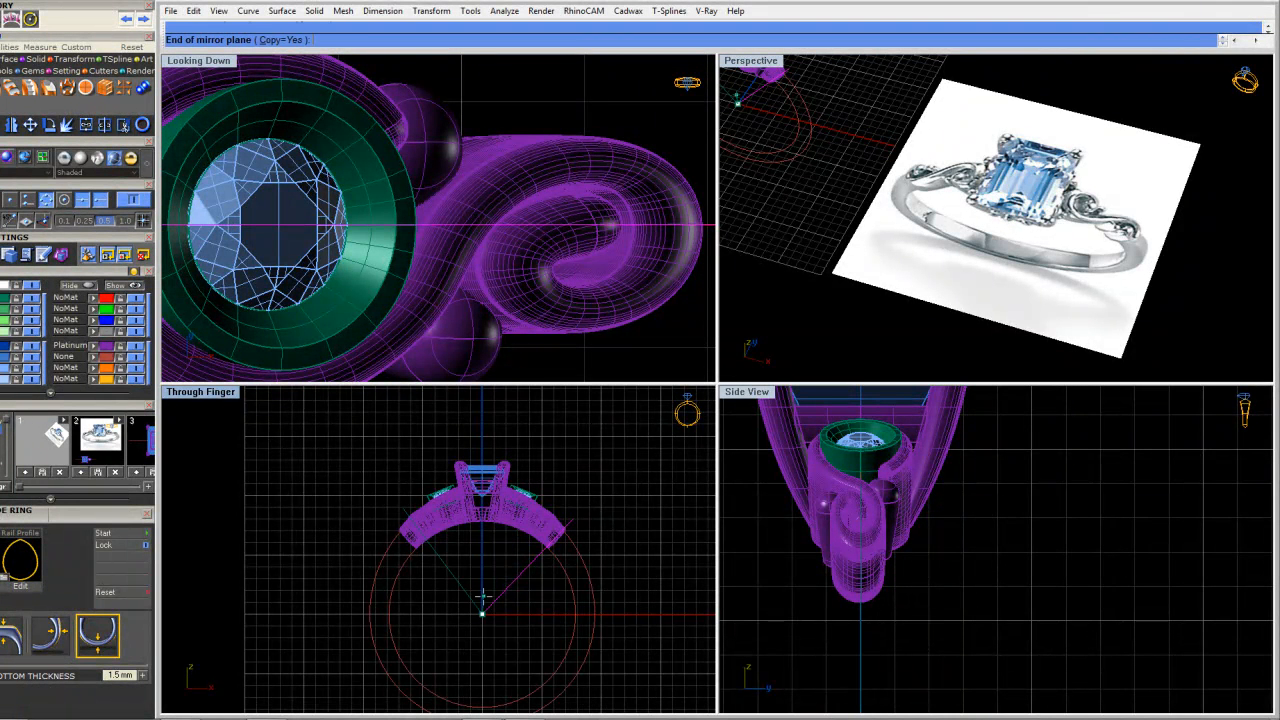
pyautogui.click(488, 615)
# Hide everything except the curves by selecting all curves and inverting the selection
pyautogui.write('SelCrv')
pyautogui.press('Return')
pyautogui.write('Inv')
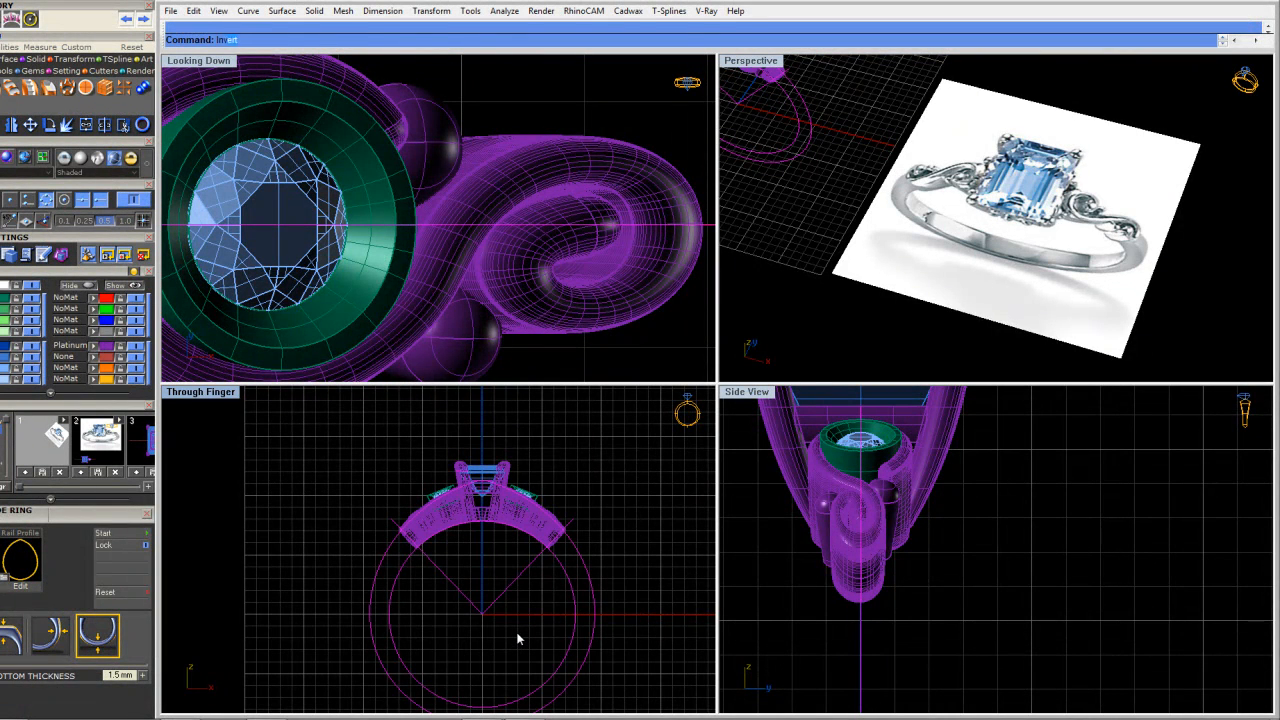
pyautogui.press('Return')
pyautogui.hotkey('ctrl', 'h')
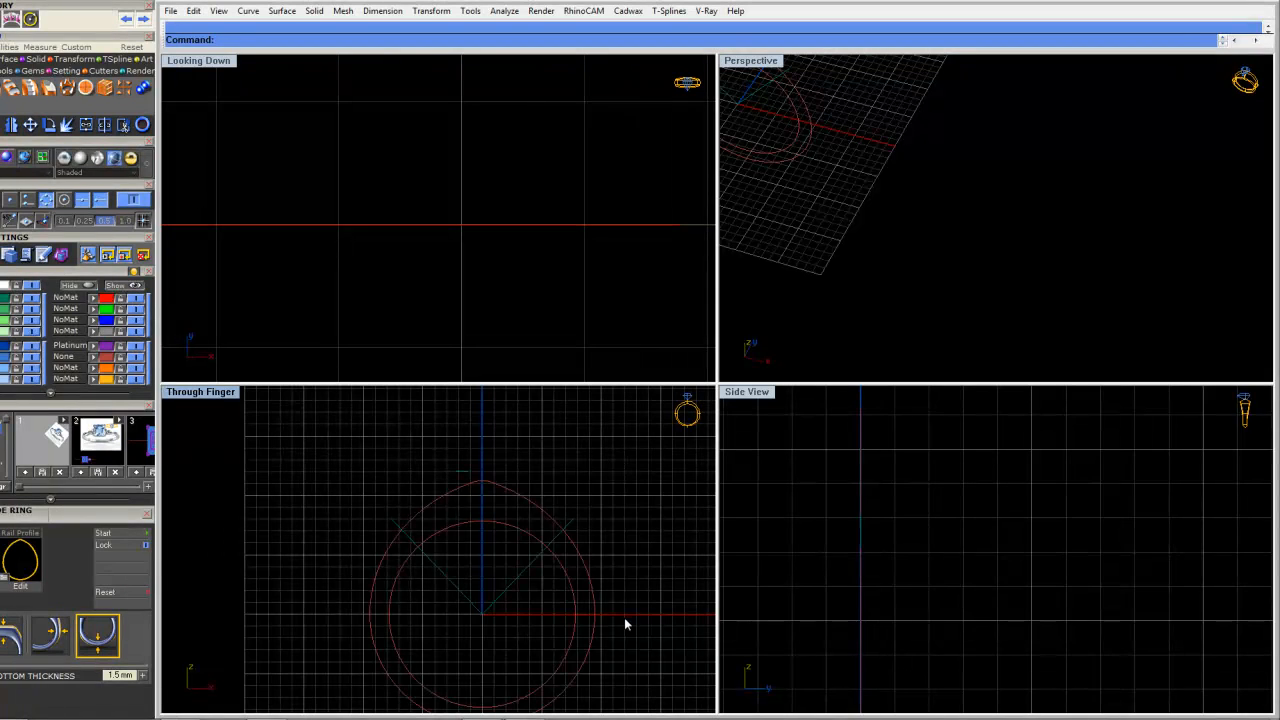
# Trim the upper rail arcs and excess diagonal line ends, and join the remaining curves into one closed band profile
pyautogui.moveTo(393, 613); pyautogui.dragTo(629, 545)
pyautogui.write('Trim')
pyautogui.press('Return')
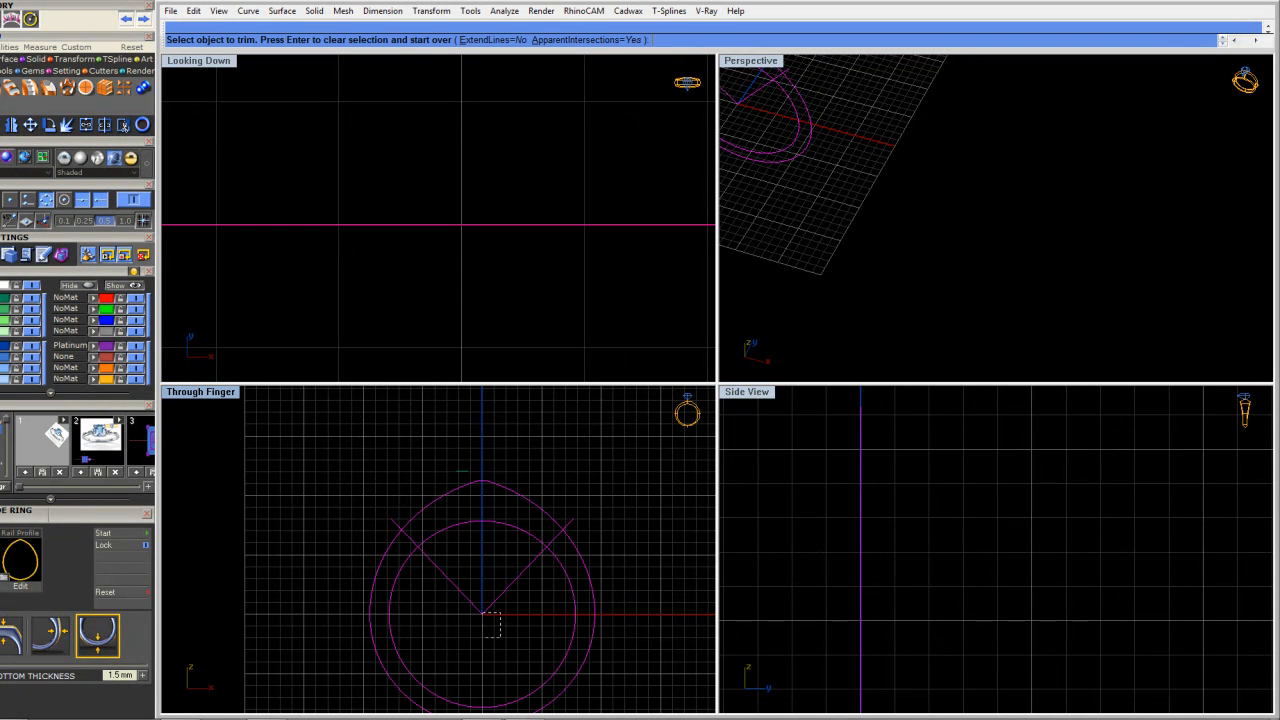
pyautogui.click(478, 486)
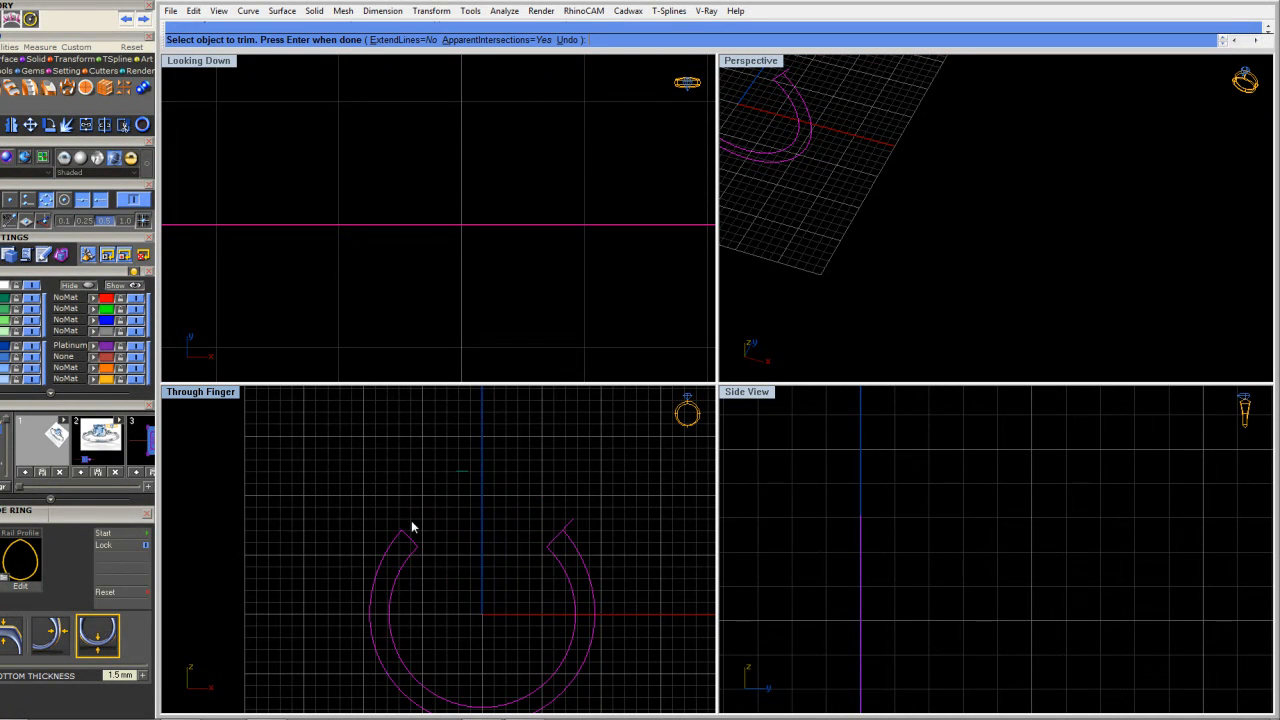
pyautogui.moveTo(519, 628); pyautogui.dragTo(503, 571, button='right')
pyautogui.press('Return')
pyautogui.write('Join')
pyautogui.press('Return')
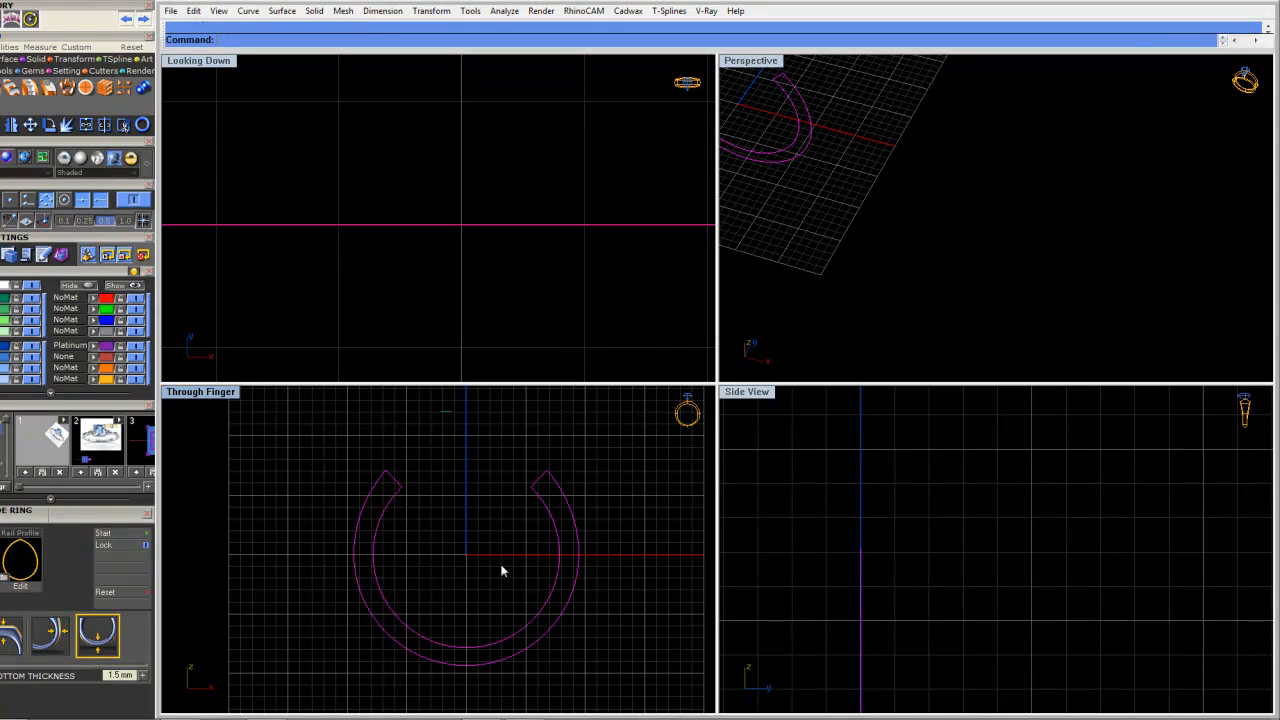
# Show the hidden ring parts and extrude the closed band profile to both sides, capped, to suit the width of the shoulders
pyautogui.write('Show')
pyautogui.press('Return')
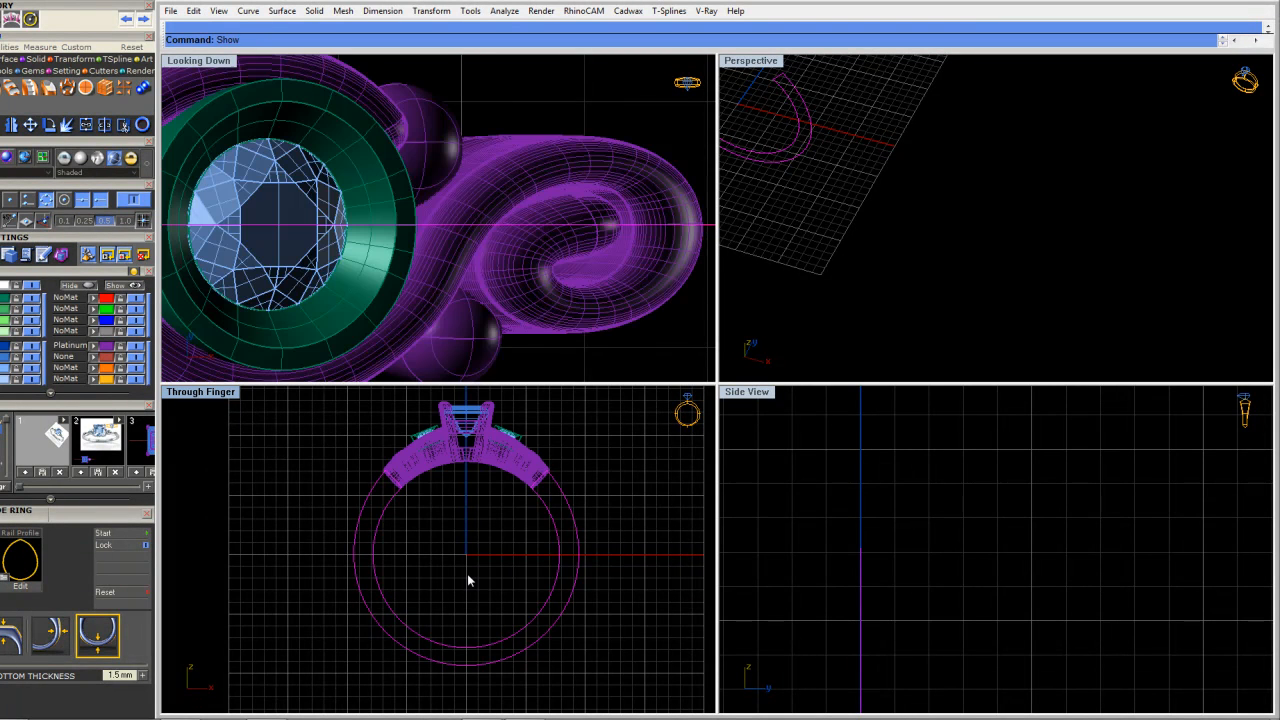
pyautogui.scroll(-2, 606, 297)
pyautogui.moveTo(606, 297); pyautogui.dragTo(555, 278, button='right')
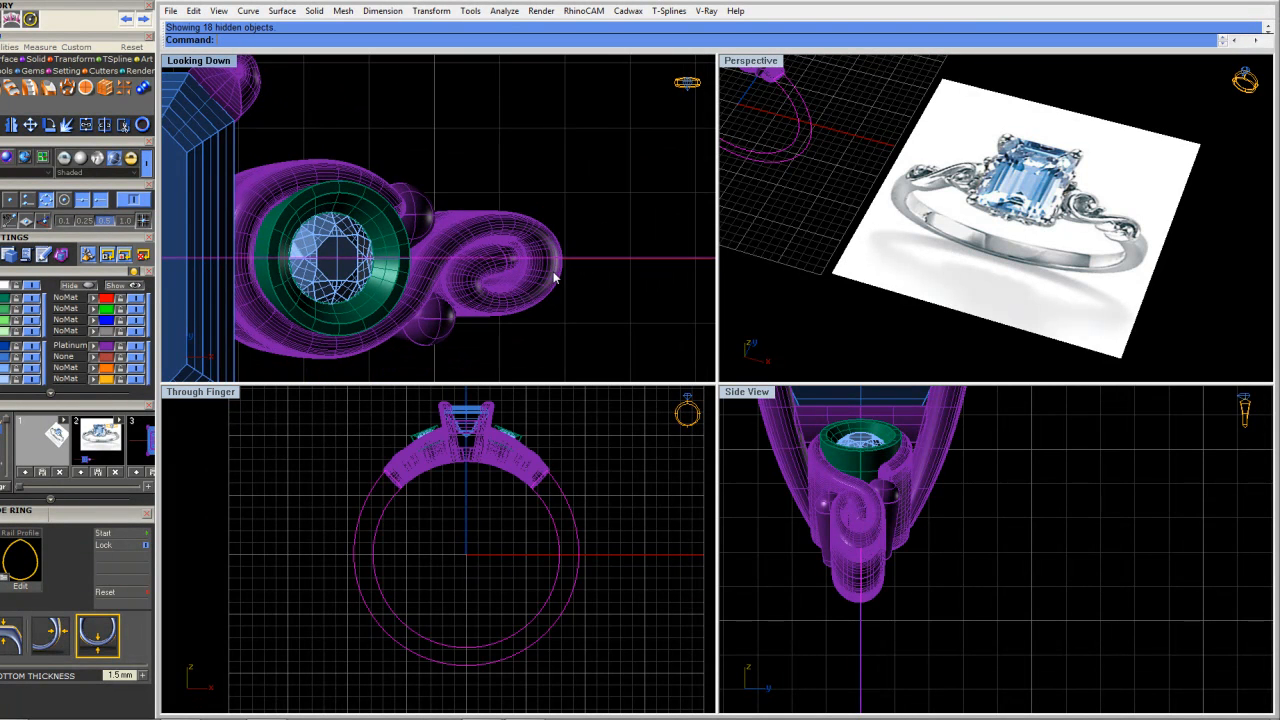
pyautogui.write('Extru')
pyautogui.press('Return')
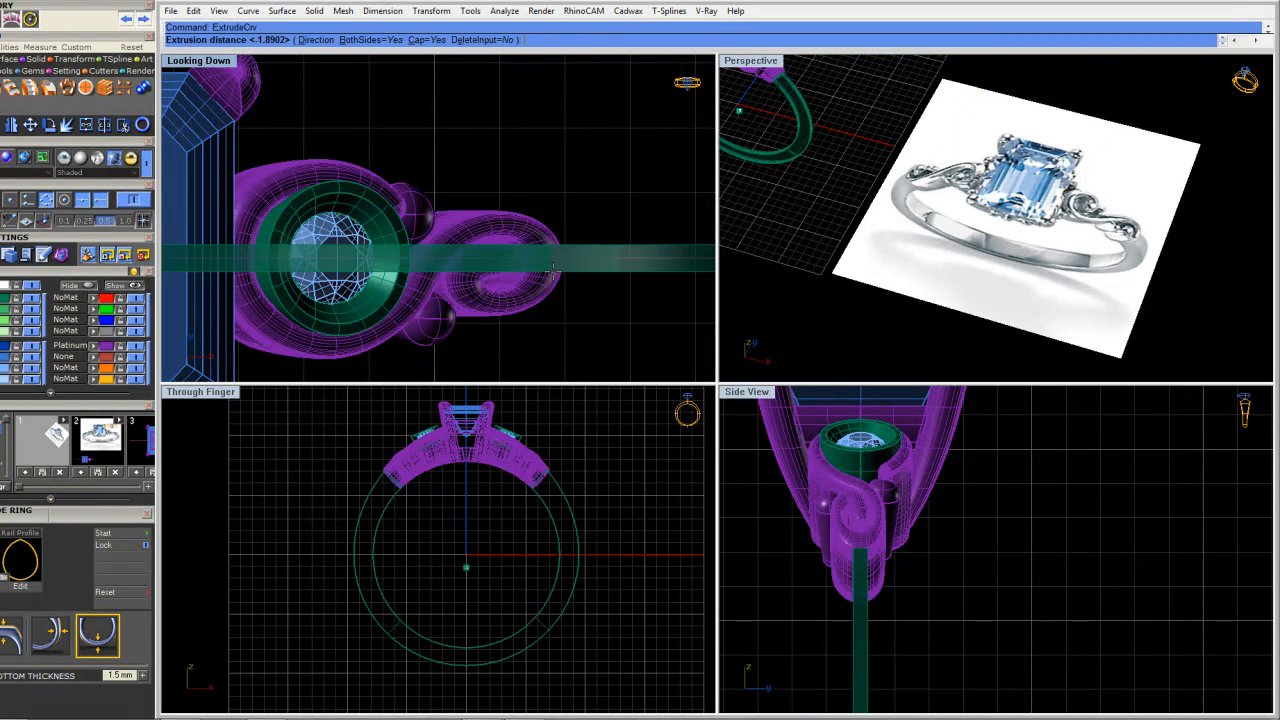
pyautogui.moveTo(605, 256); pyautogui.dragTo(496, 230, button='right')
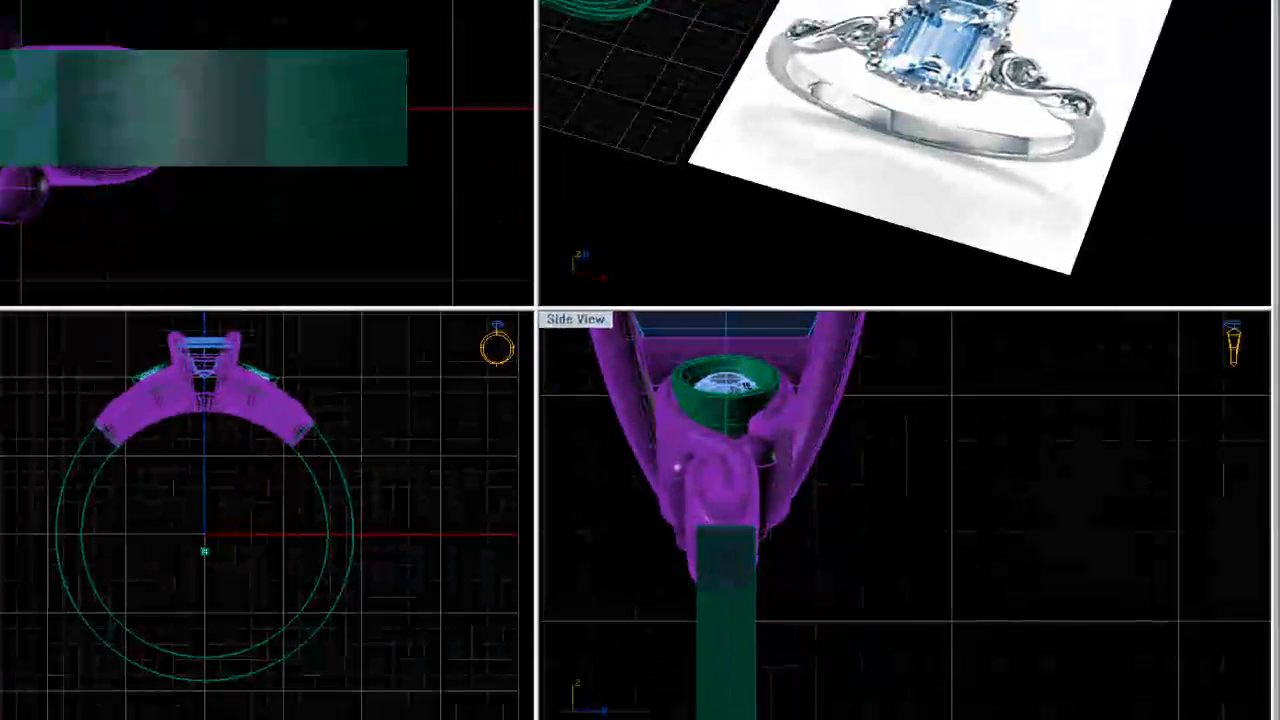
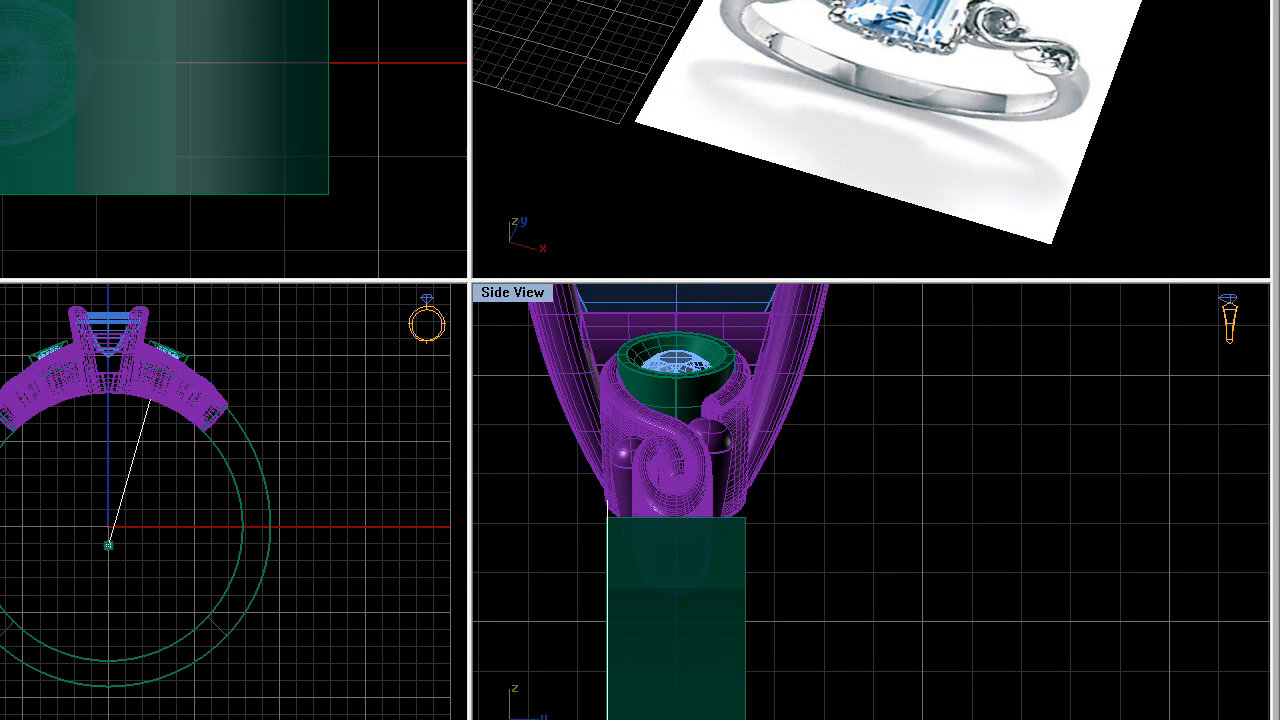
pyautogui.moveTo(629, 542); pyautogui.dragTo(783, 414, button='right')
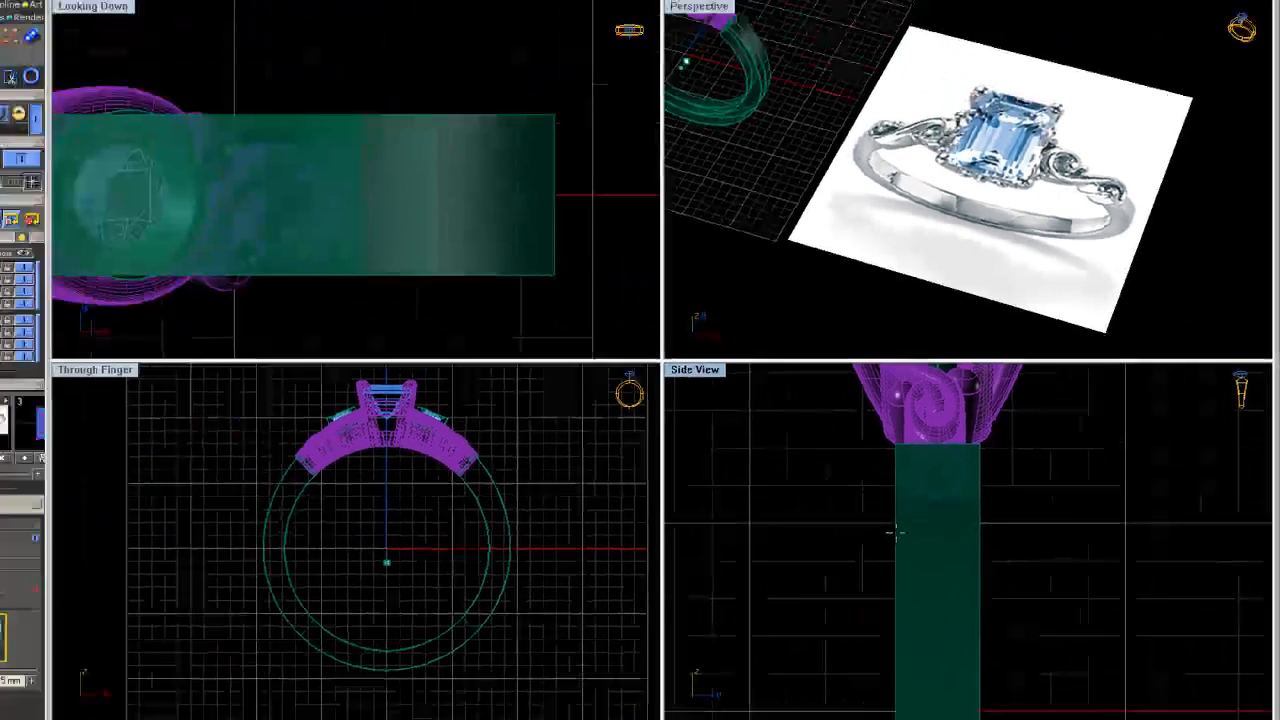
pyautogui.click(776, 506)
pyautogui.scroll(-3, 836, 570)
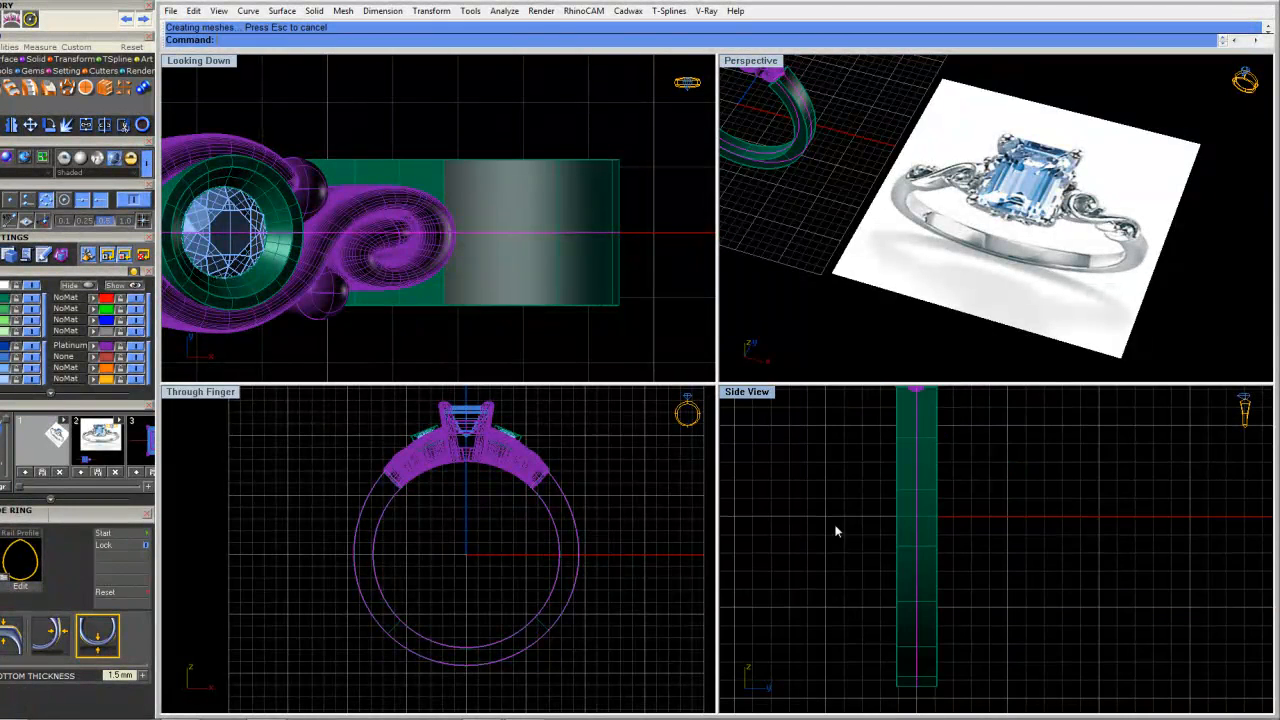
# Taper the extruded band along its vertical centre line with Flat and Infinite set to Yes, narrowing it slightly toward the shoulders
pyautogui.doubleClick(740, 392)
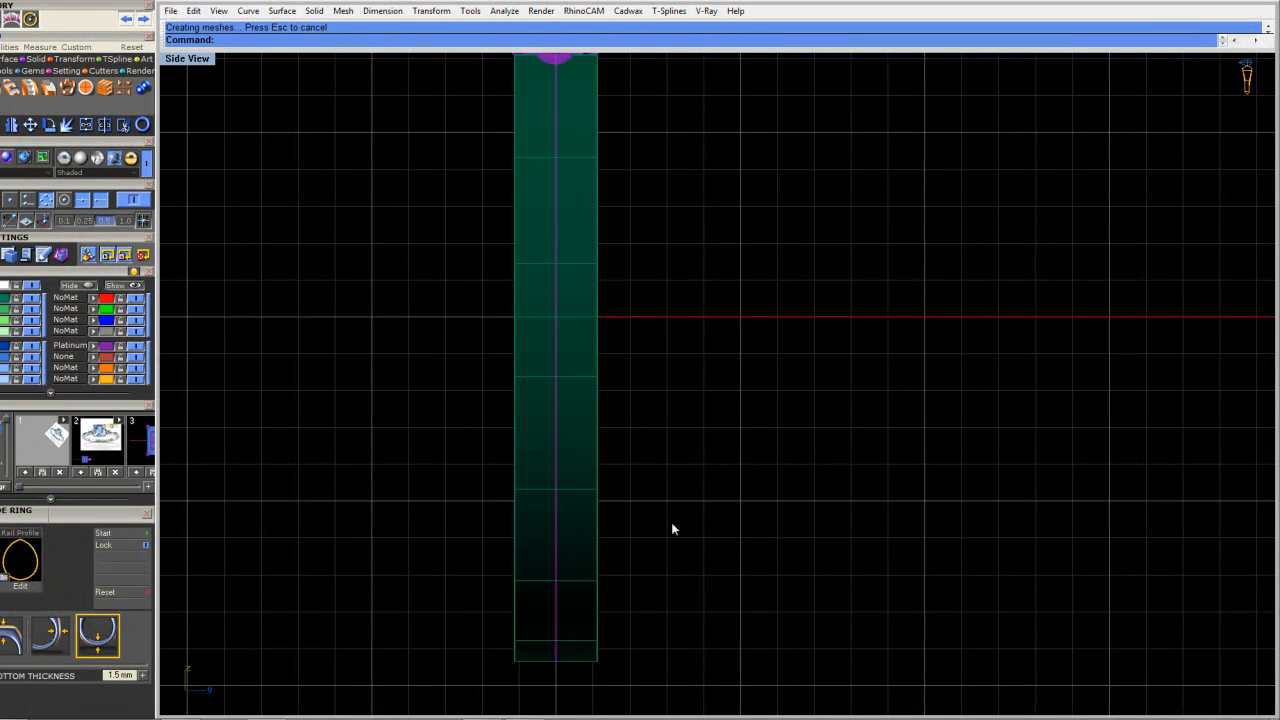
pyautogui.scroll(-3, 690, 505)
pyautogui.click(614, 468)
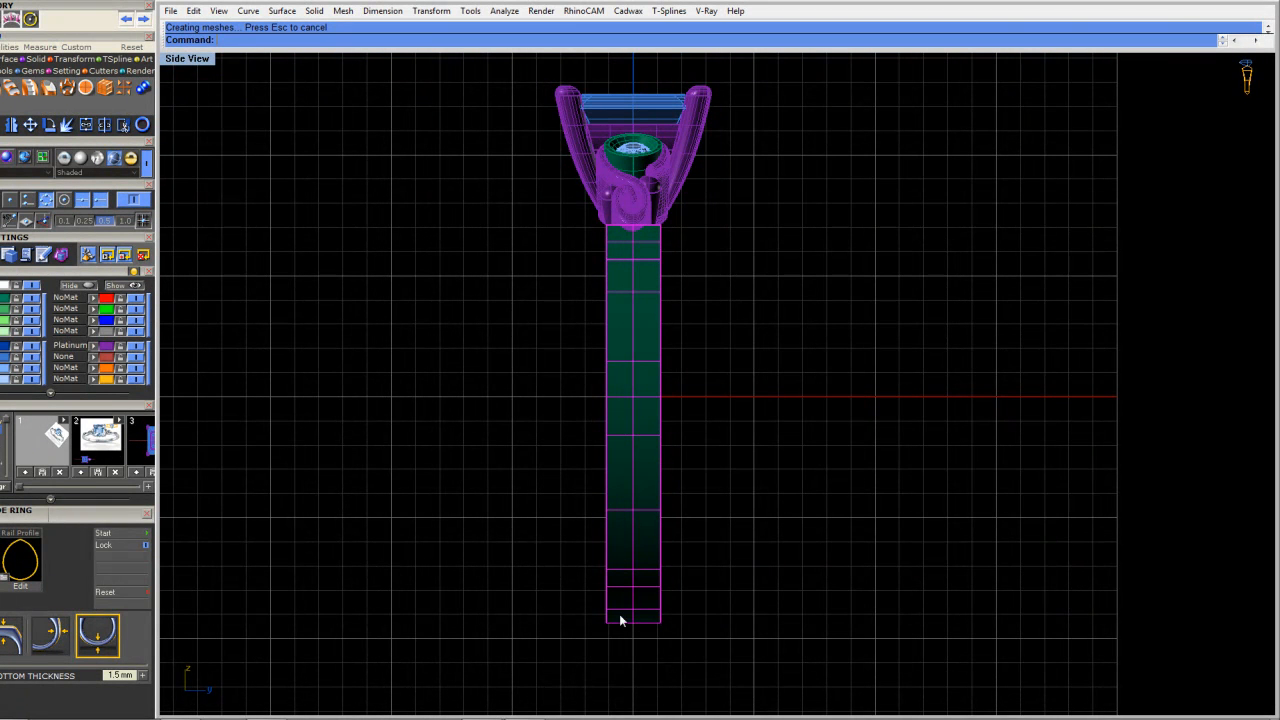
pyautogui.click(551, 485)
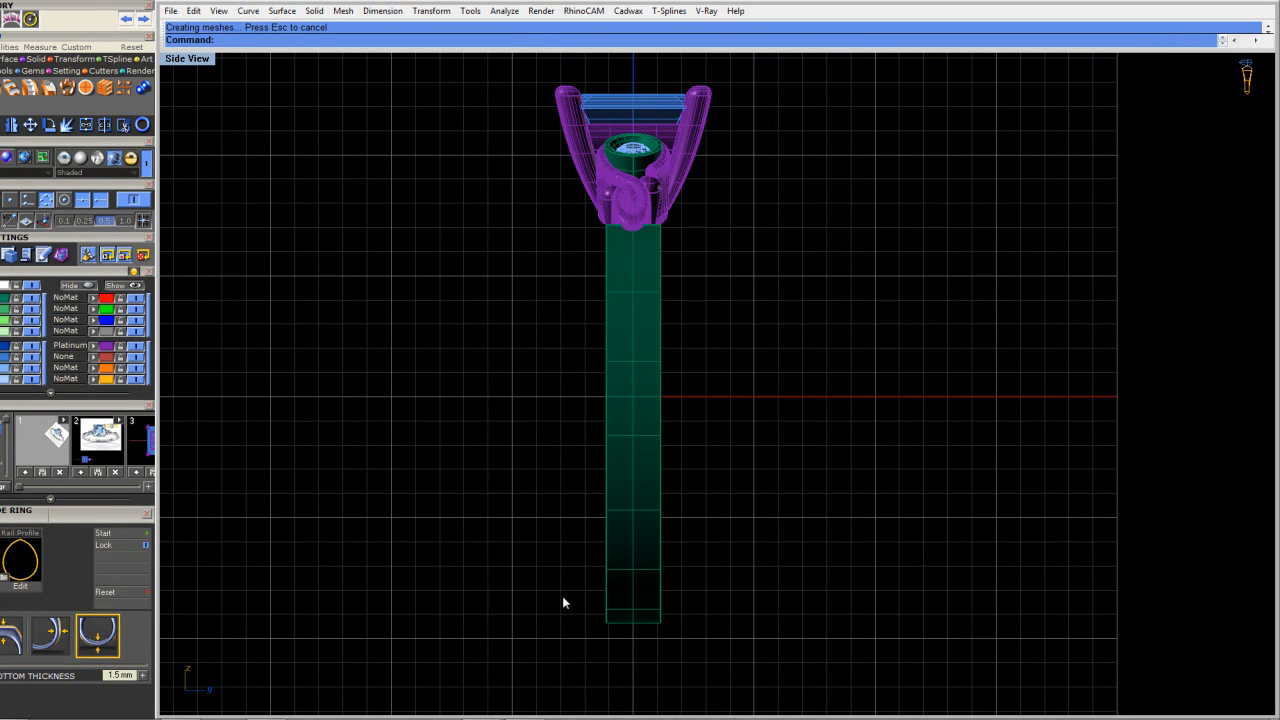
pyautogui.click(633, 598)
pyautogui.click(626, 599)
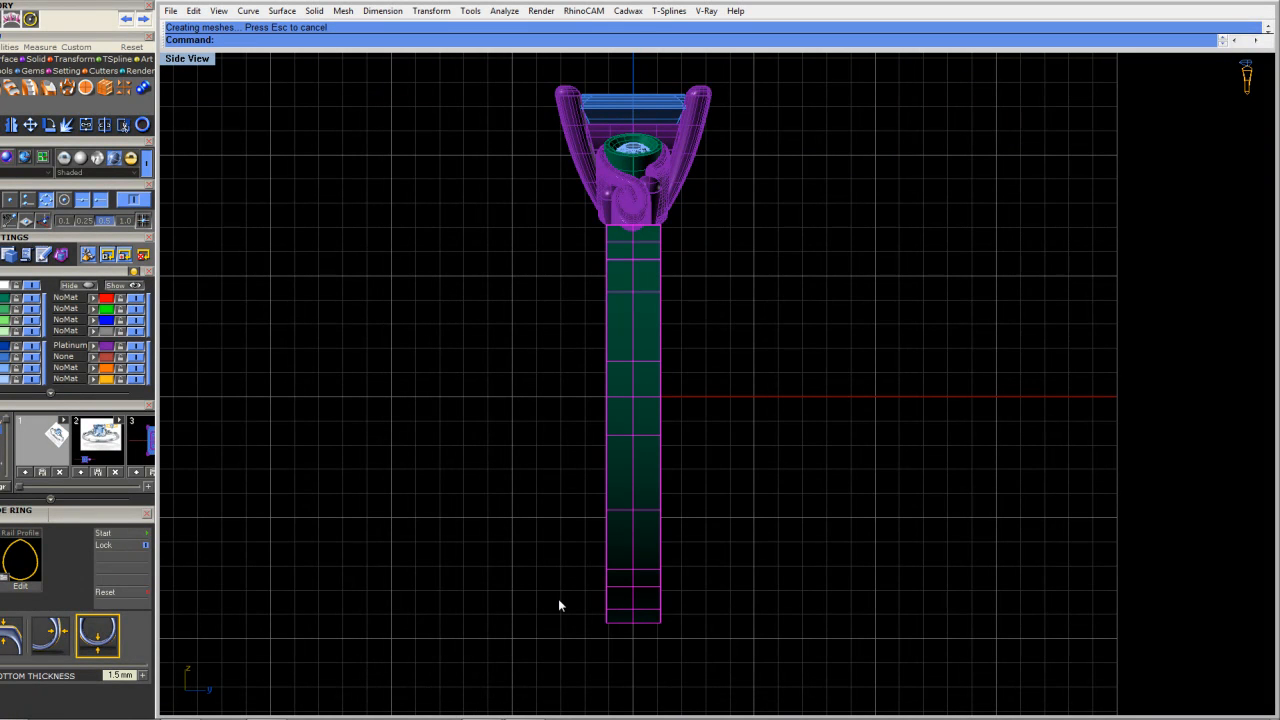
pyautogui.write('Taper')
pyautogui.press('Return')
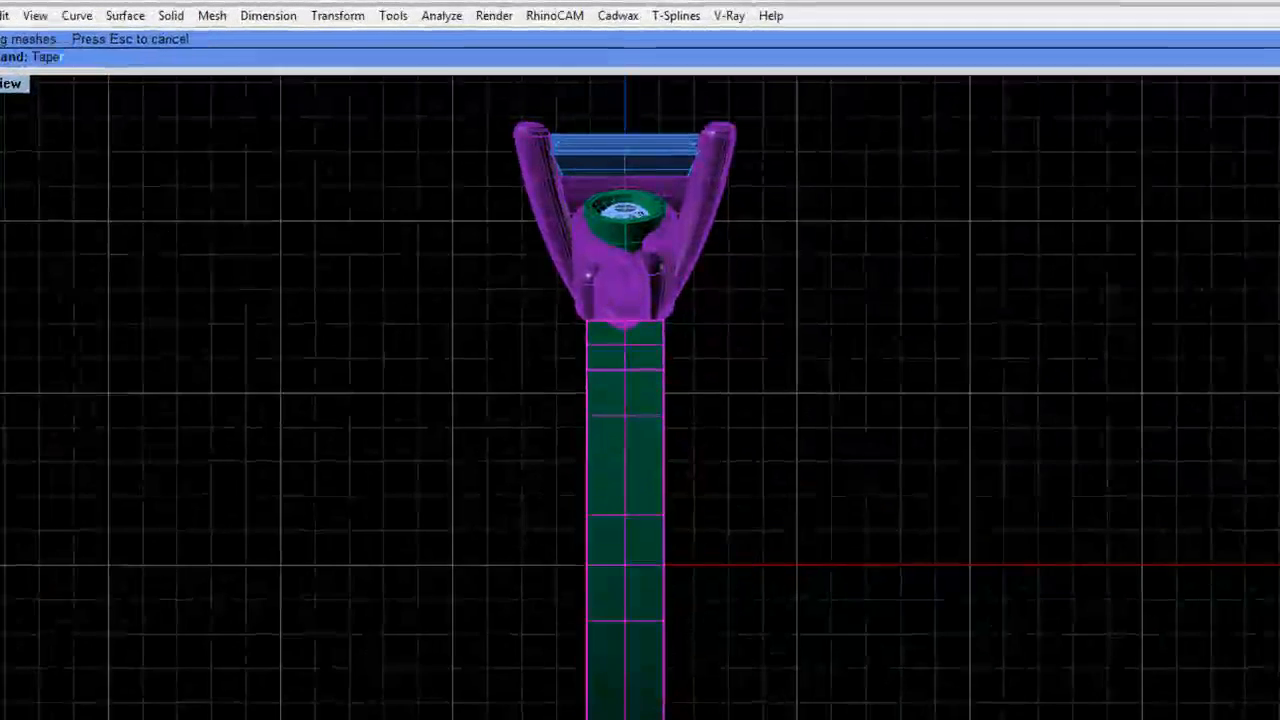
pyautogui.click(624, 719)
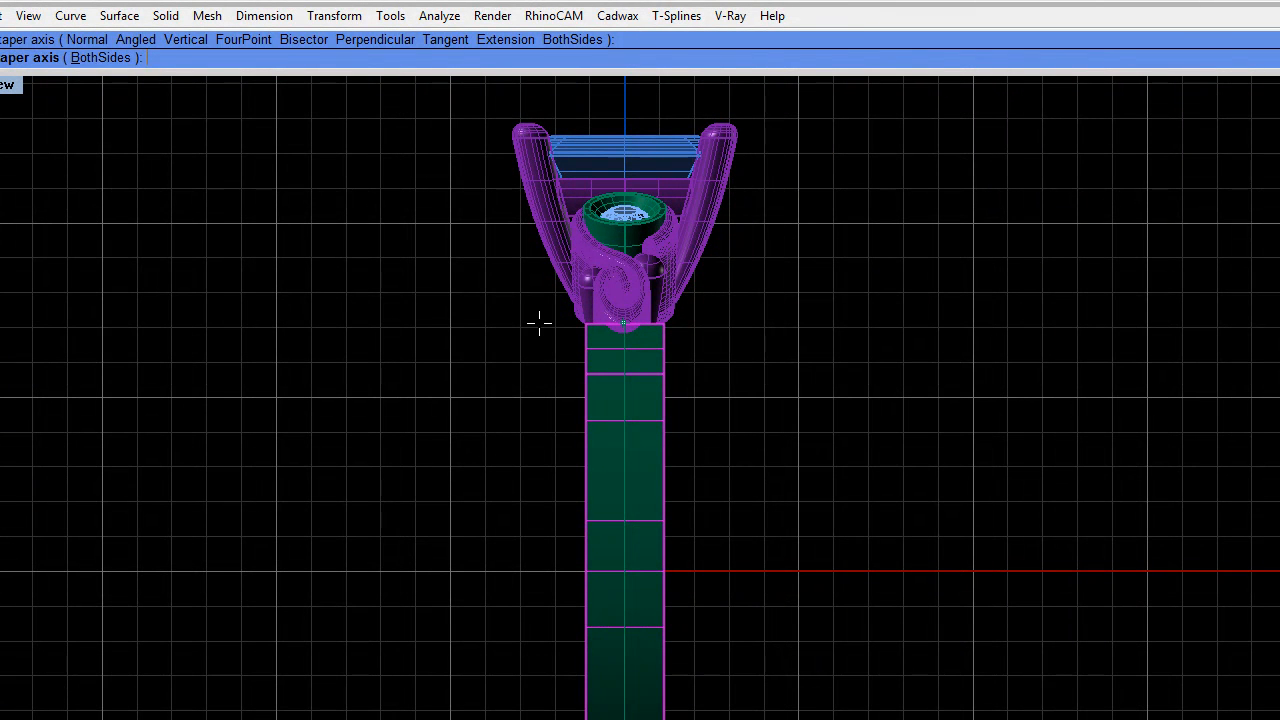
pyautogui.click(539, 322)
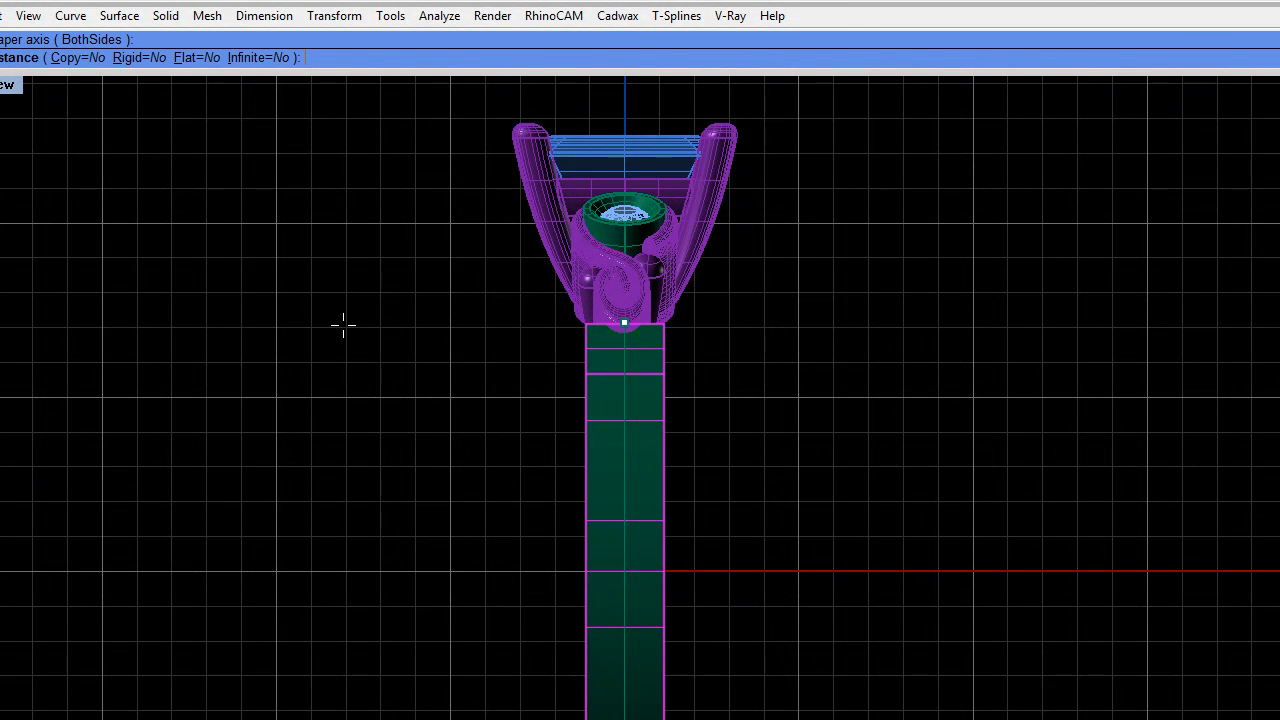
pyautogui.click(199, 58)
pyautogui.click(257, 58)
pyautogui.click(206, 392)
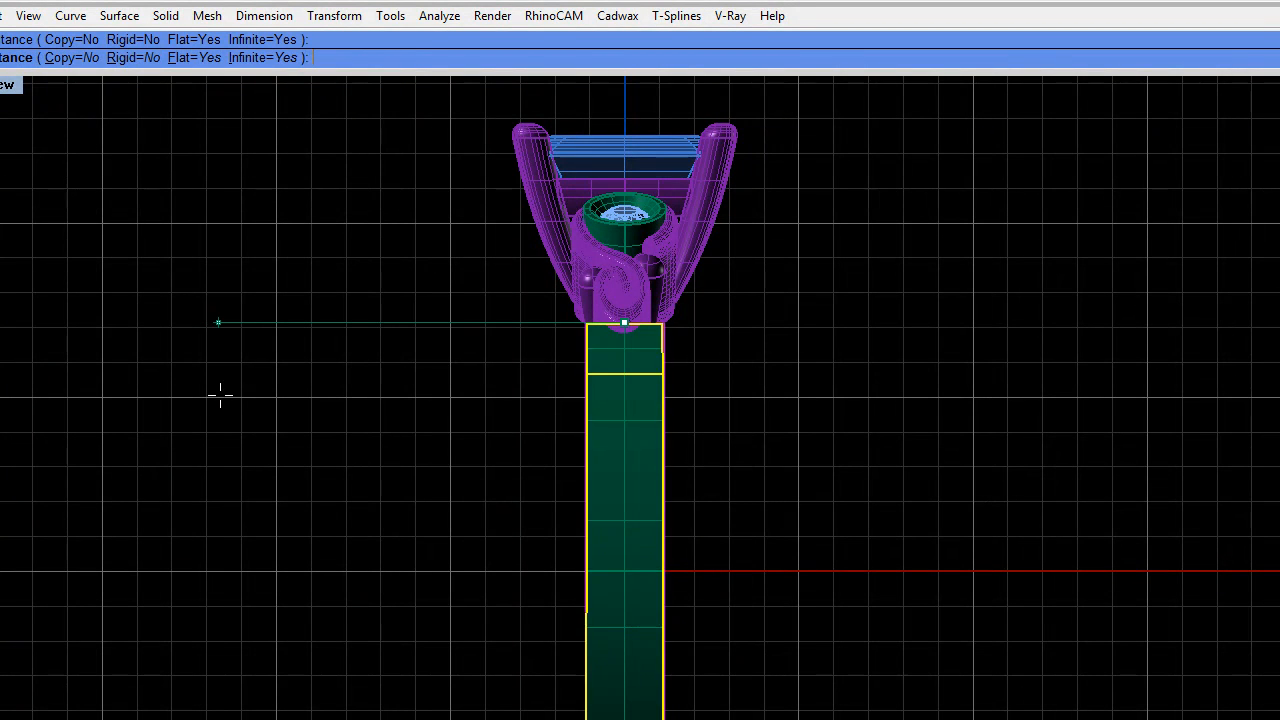
pyautogui.click(281, 395)
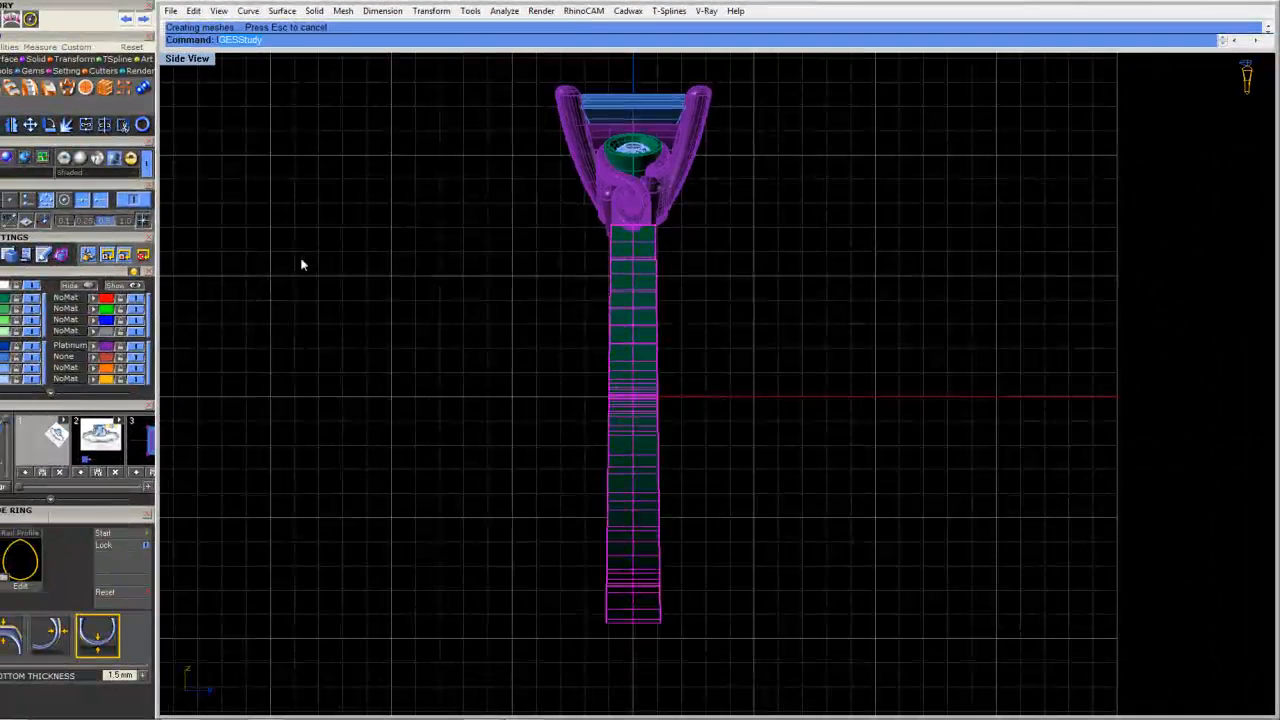
pyautogui.write('InveT')
pyautogui.press('Return')
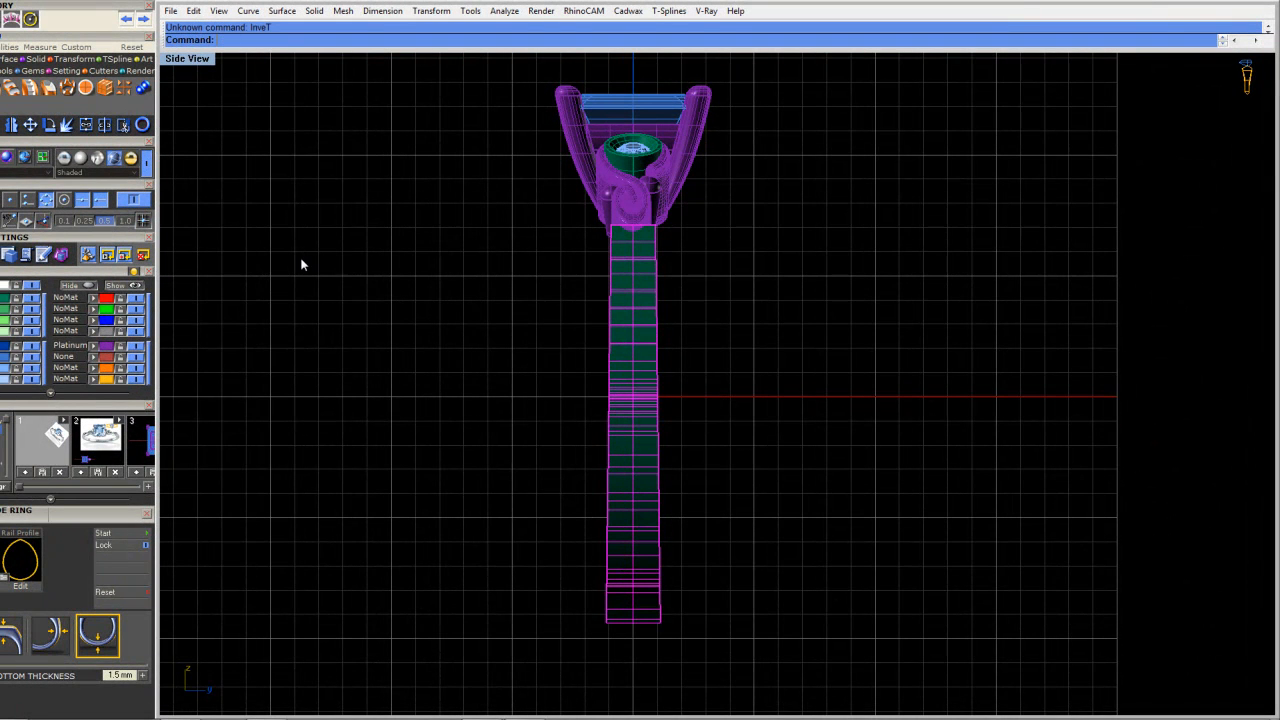
pyautogui.write('EINVERT')
pyautogui.press('Return')
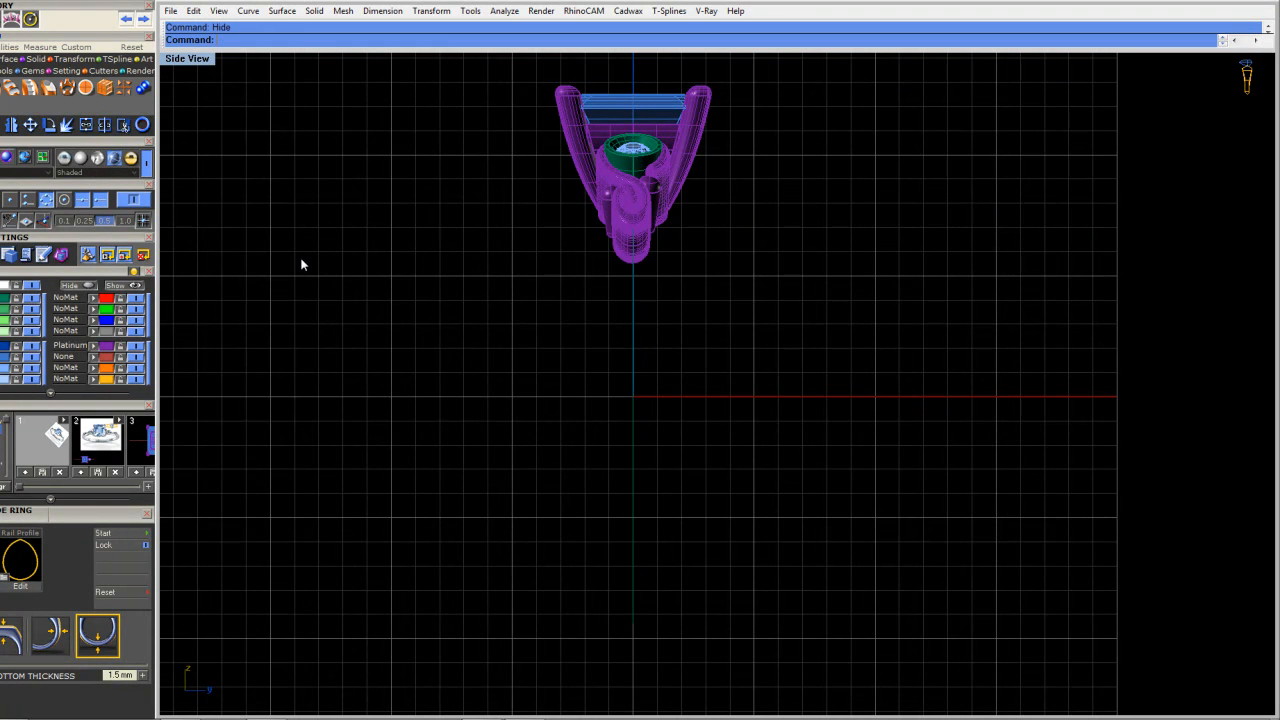
pyautogui.hotkey('ctrl', 'z')
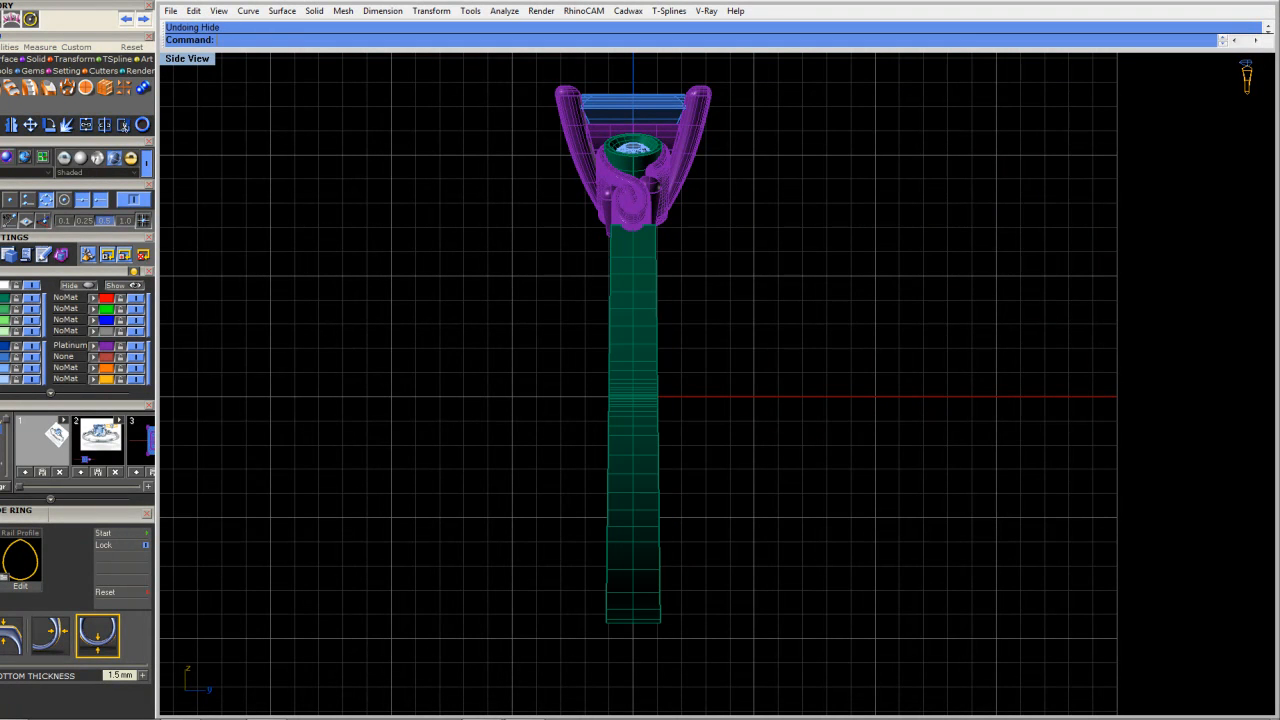
# Invert the band selection and hide all the other ring parts so that only the tapered band stays in view
pyautogui.write('Invert')
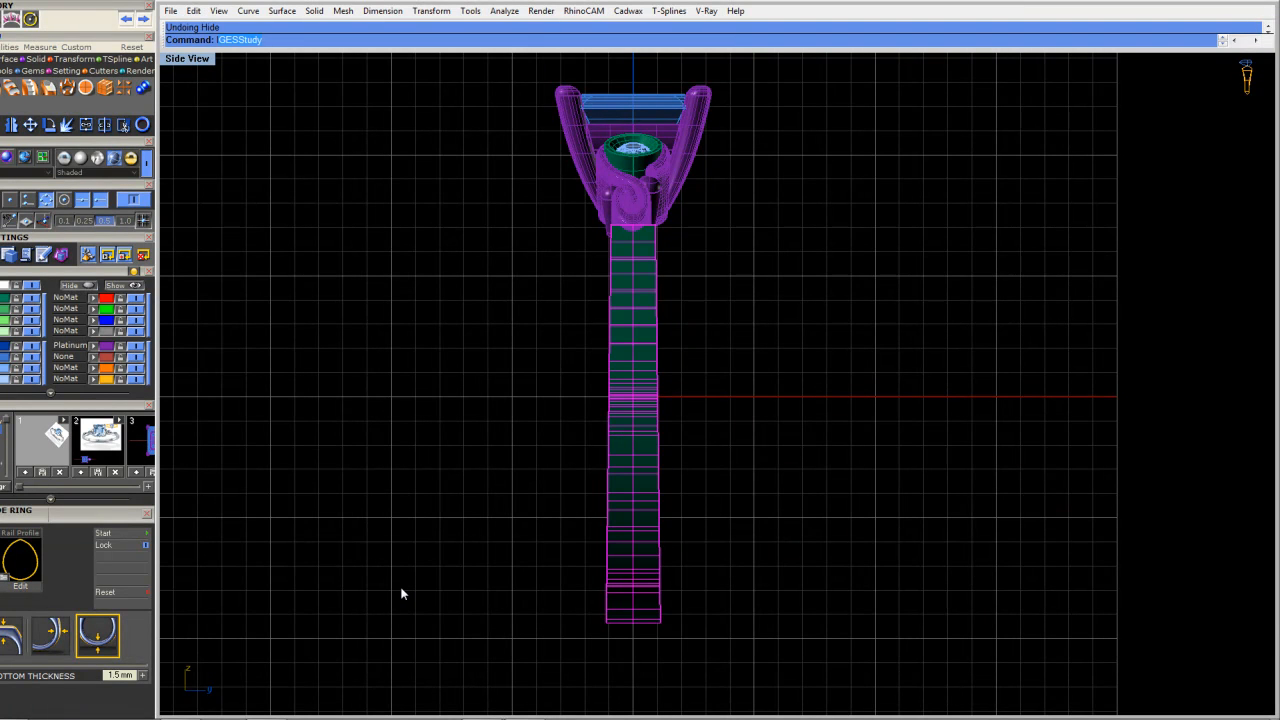
pyautogui.press('Return')
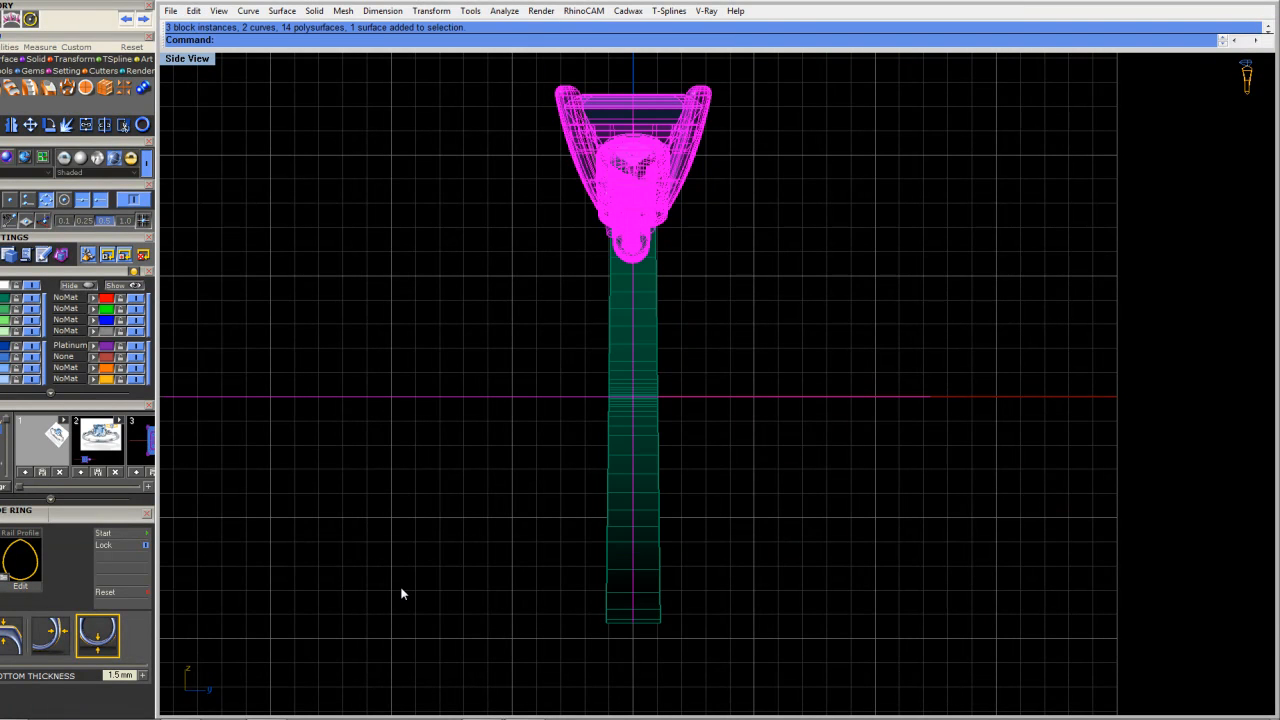
pyautogui.write('Hi')
pyautogui.press('Return')
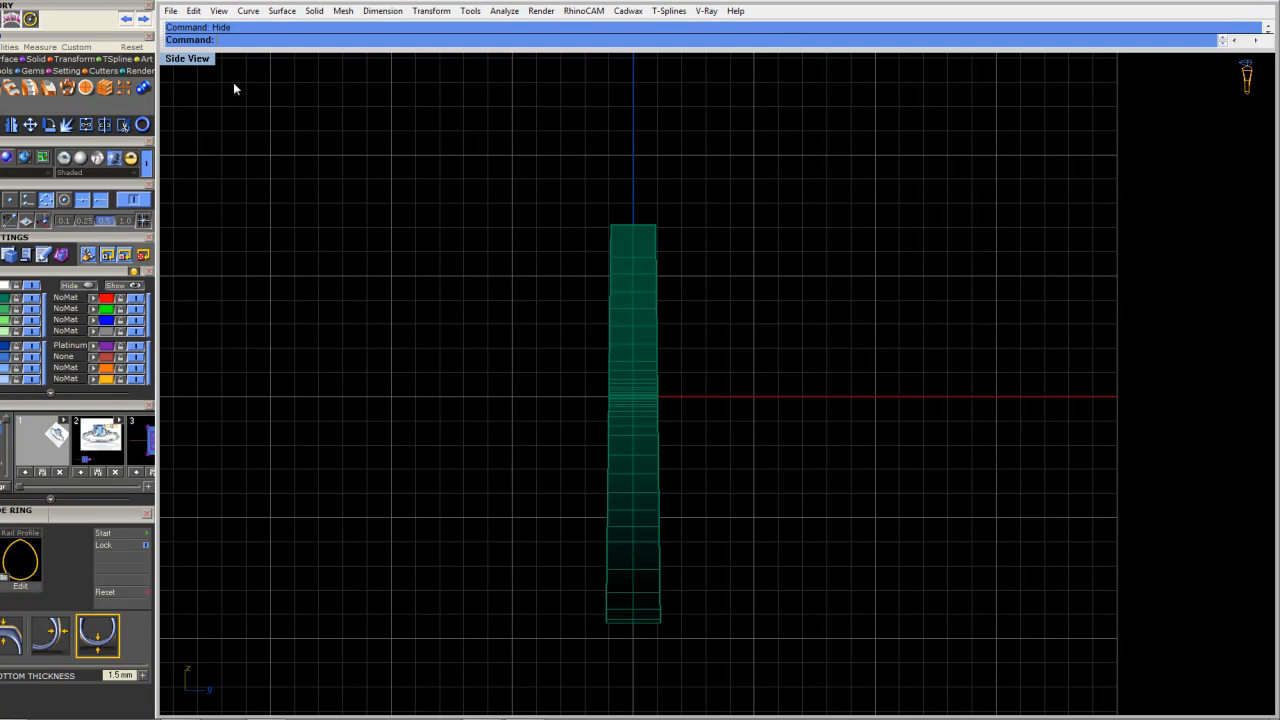
# Fillet all edges of the tapered band with FilletEdge, using a small radius below 1 mm
pyautogui.doubleClick(197, 59)
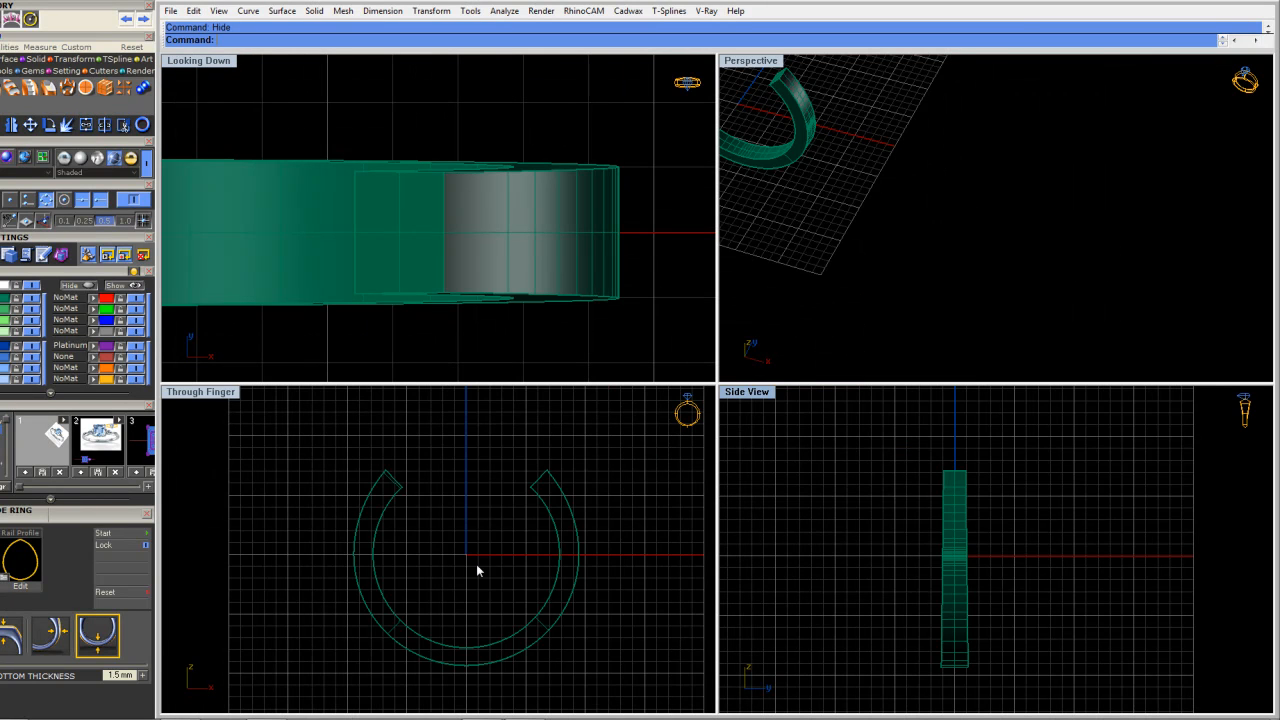
pyautogui.moveTo(476, 570); pyautogui.dragTo(471, 526, button='right')
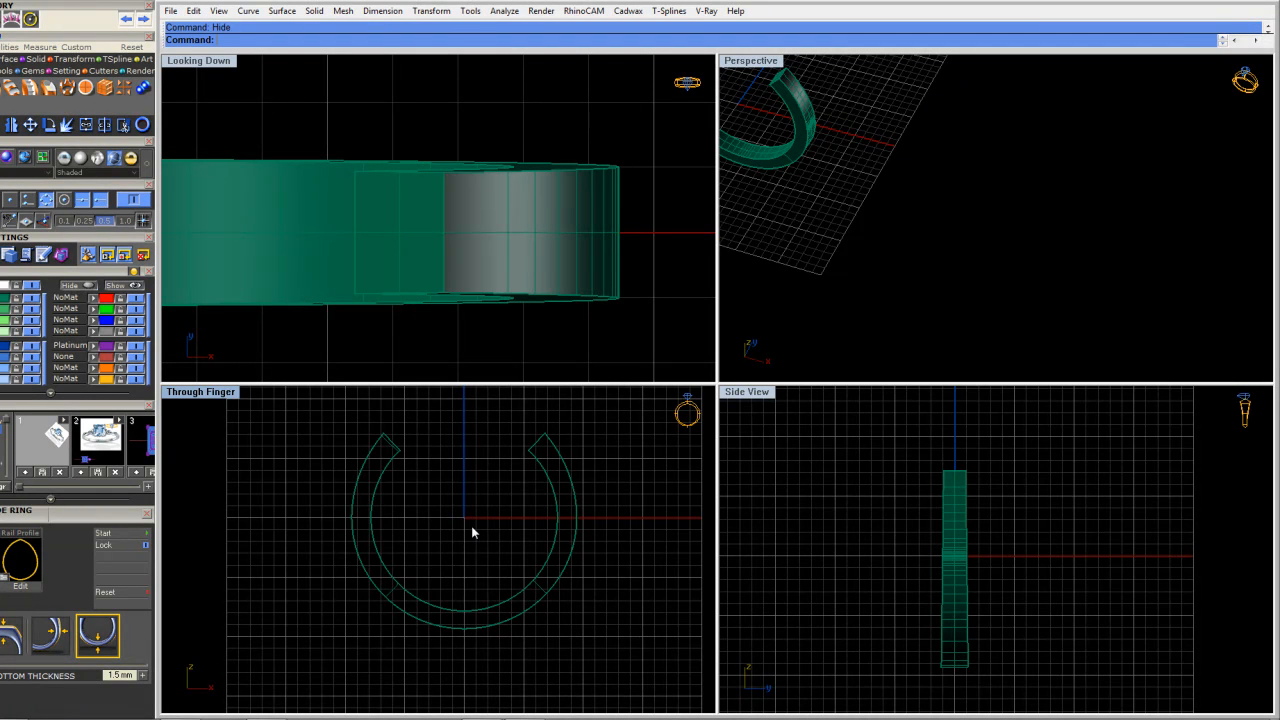
pyautogui.write('let')
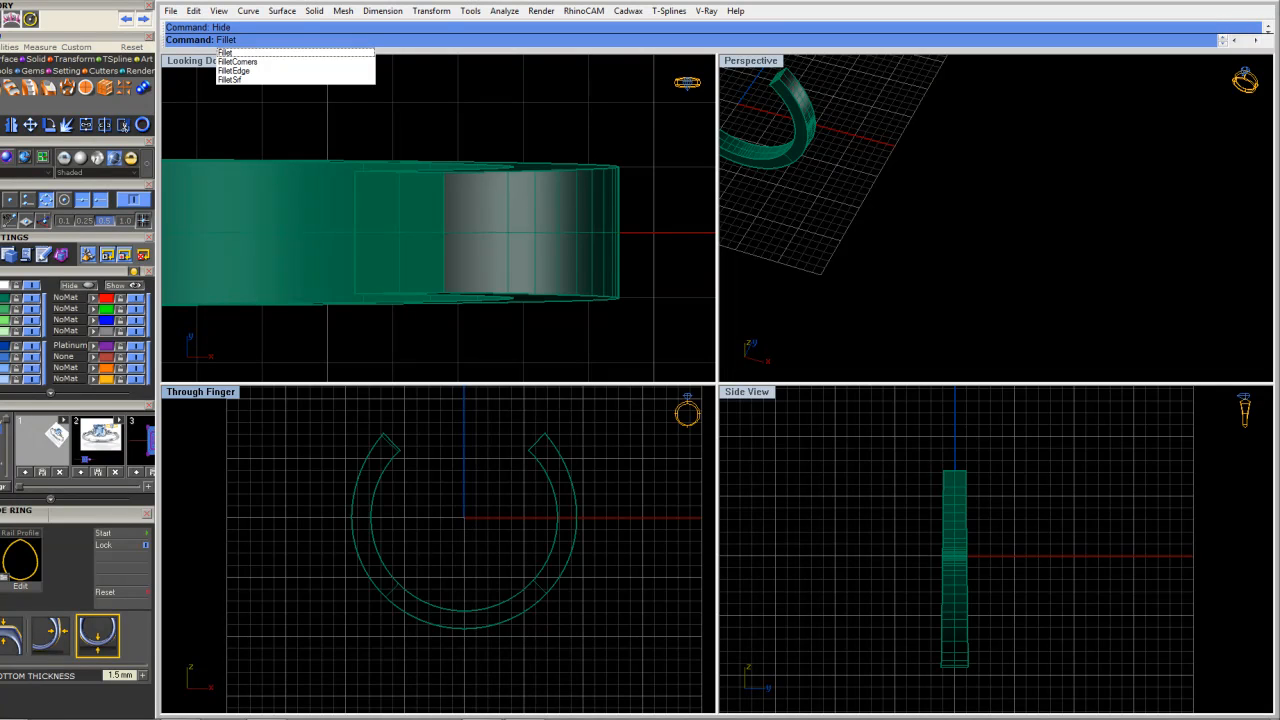
pyautogui.press('Down')
pyautogui.press('Down')
pyautogui.press('Down')
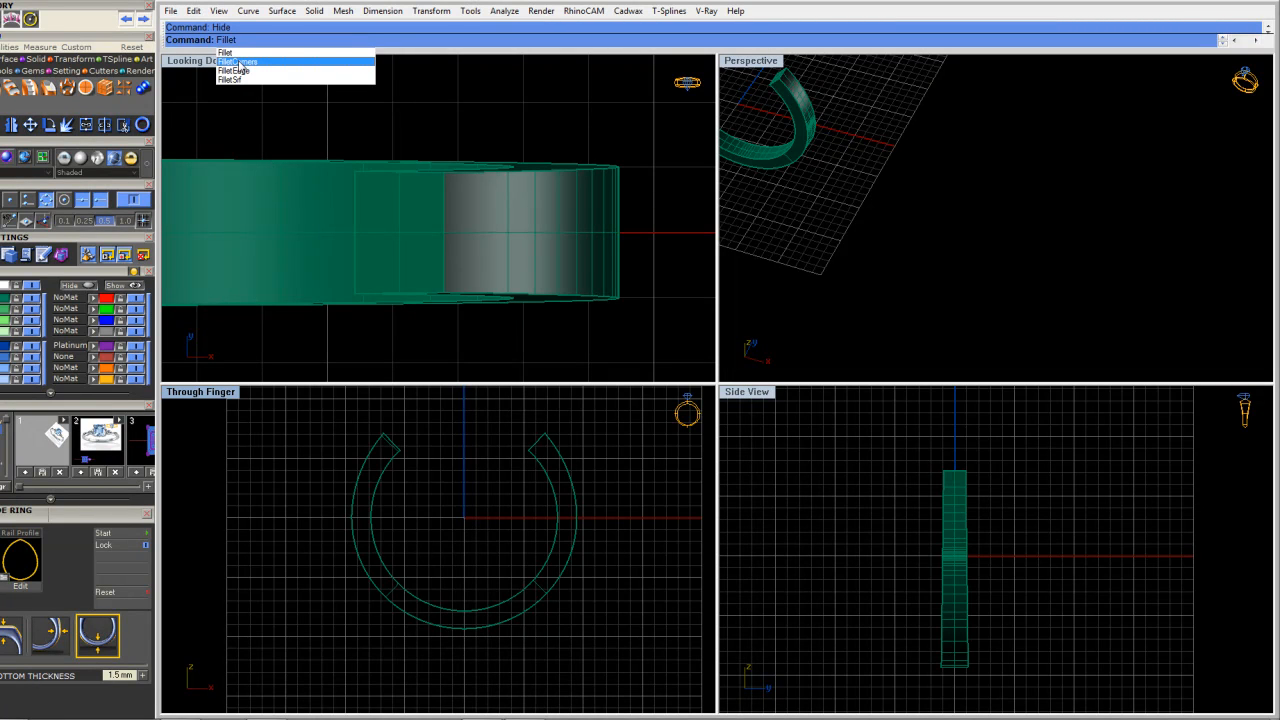
pyautogui.press('Return')
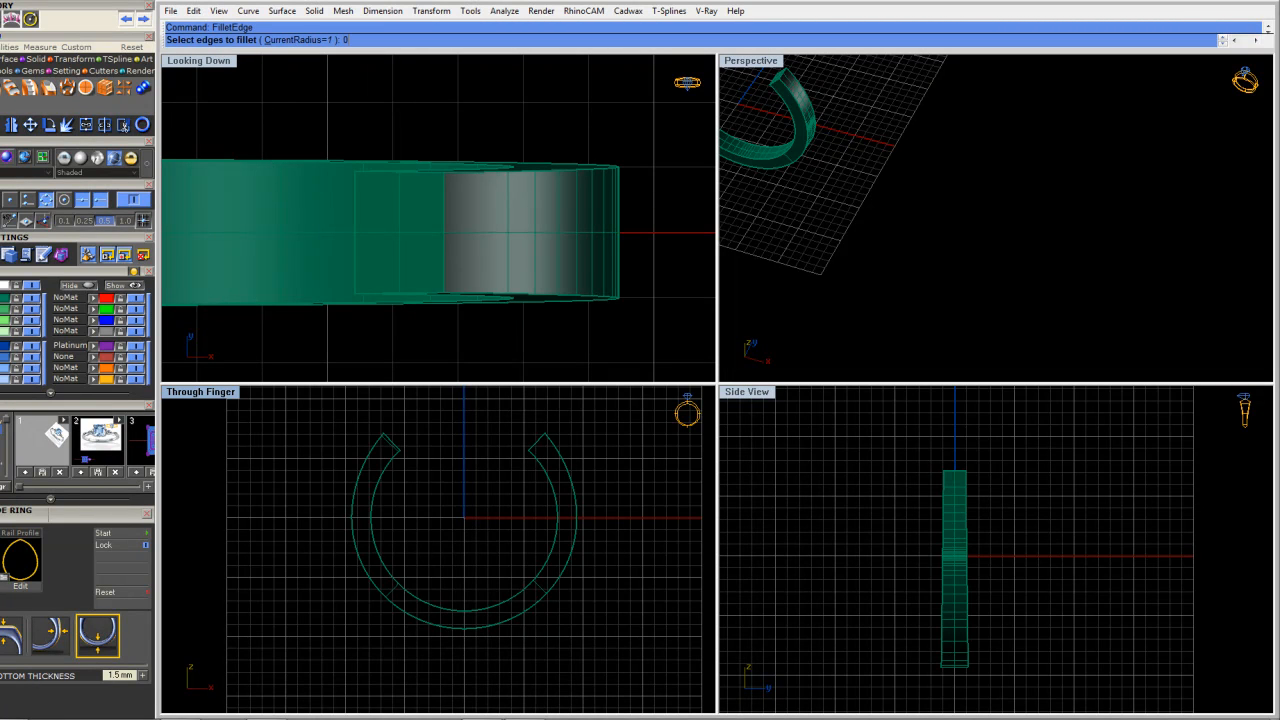
pyautogui.press('Return')
pyautogui.moveTo(309, 399); pyautogui.dragTo(606, 676)
pyautogui.press('Return')
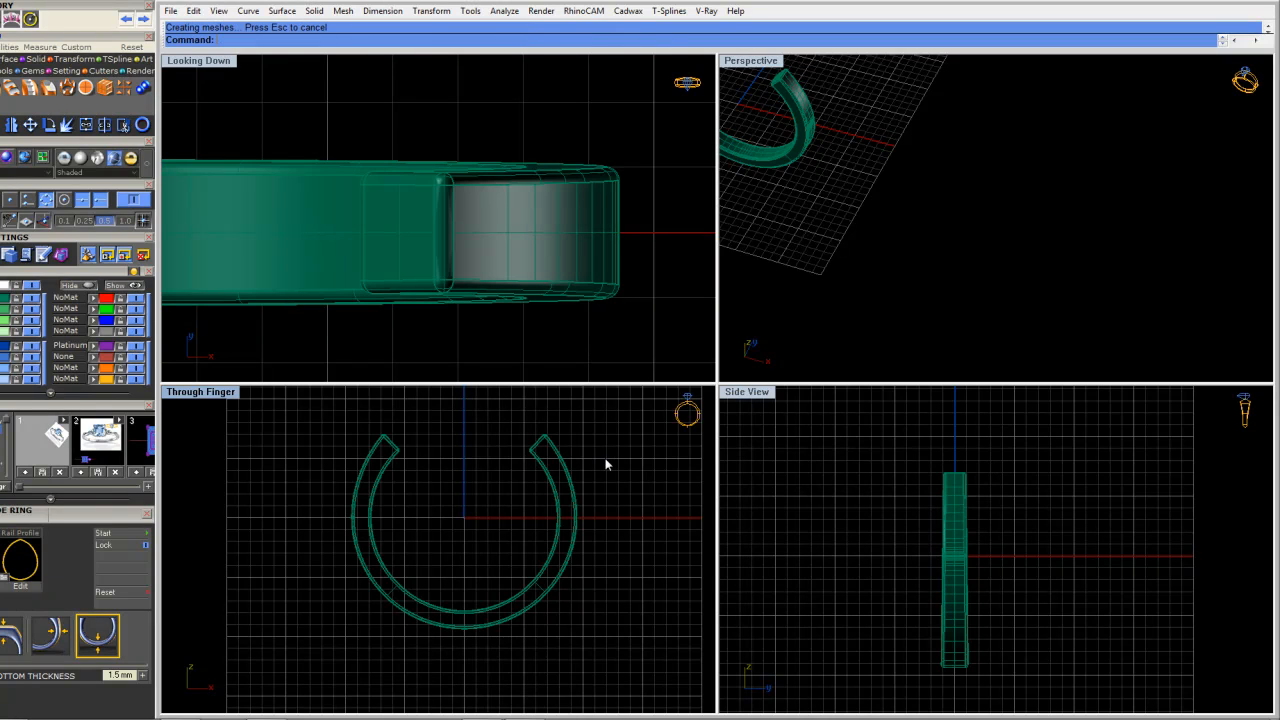
# Assign the filleted band to the purple Platinum layer and show the hidden ring parts
pyautogui.moveTo(936, 234); pyautogui.dragTo(1055, 240, button='right')
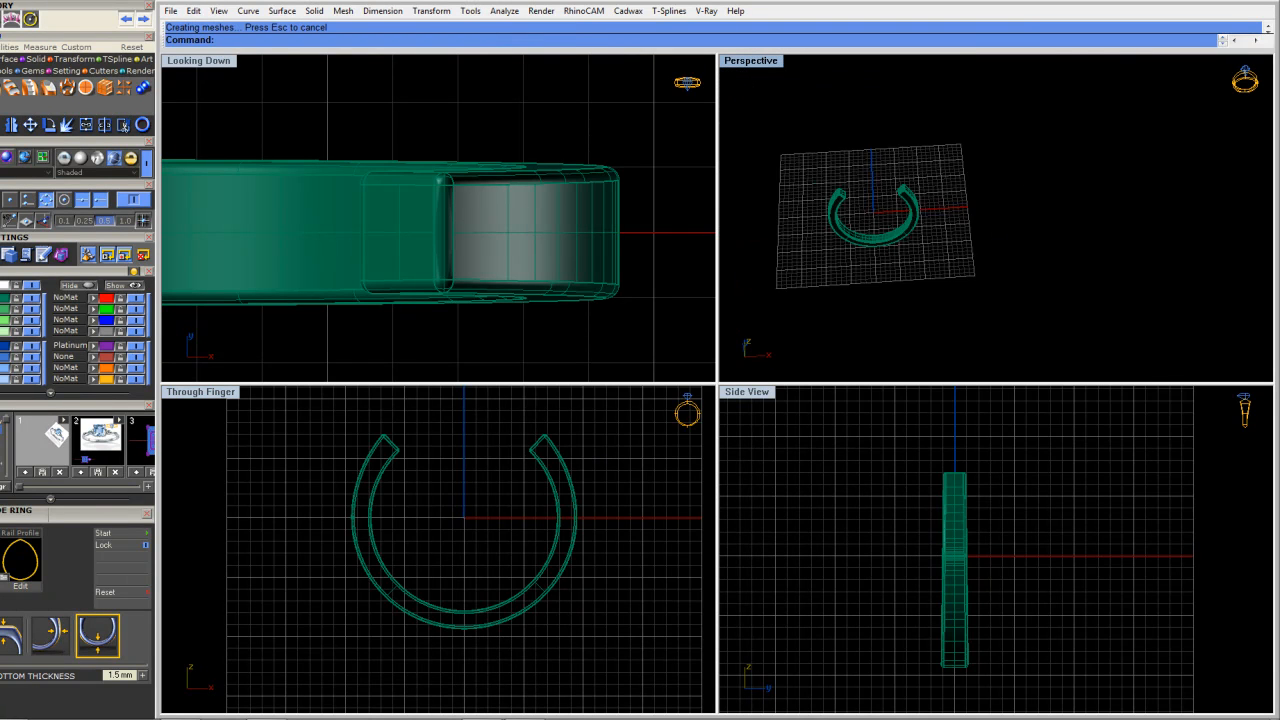
pyautogui.scroll(9, 868, 234)
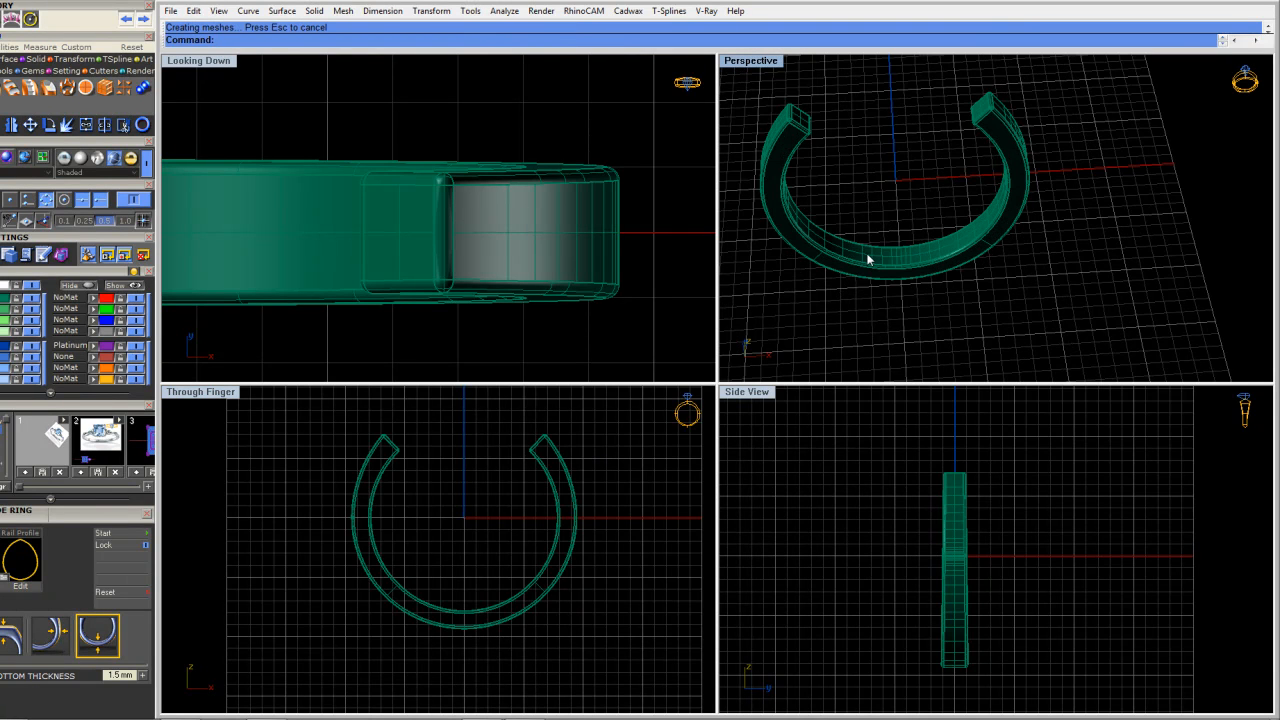
pyautogui.click(929, 263)
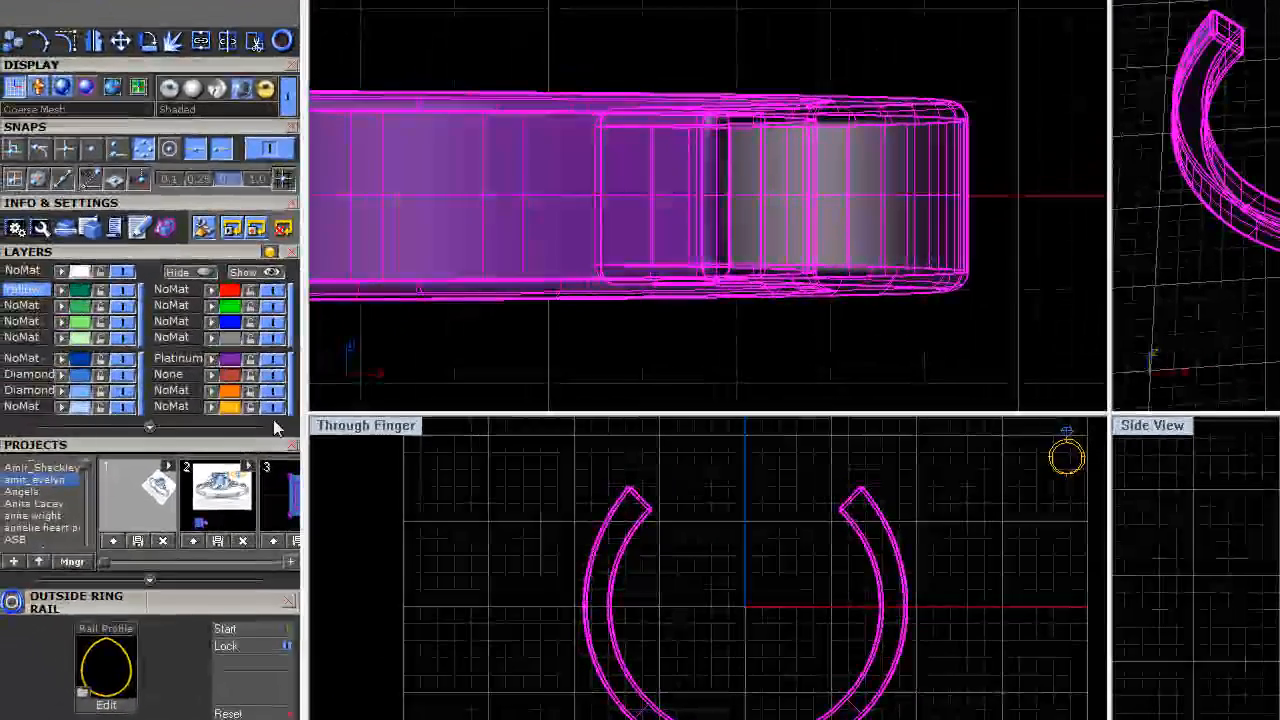
pyautogui.click(461, 613)
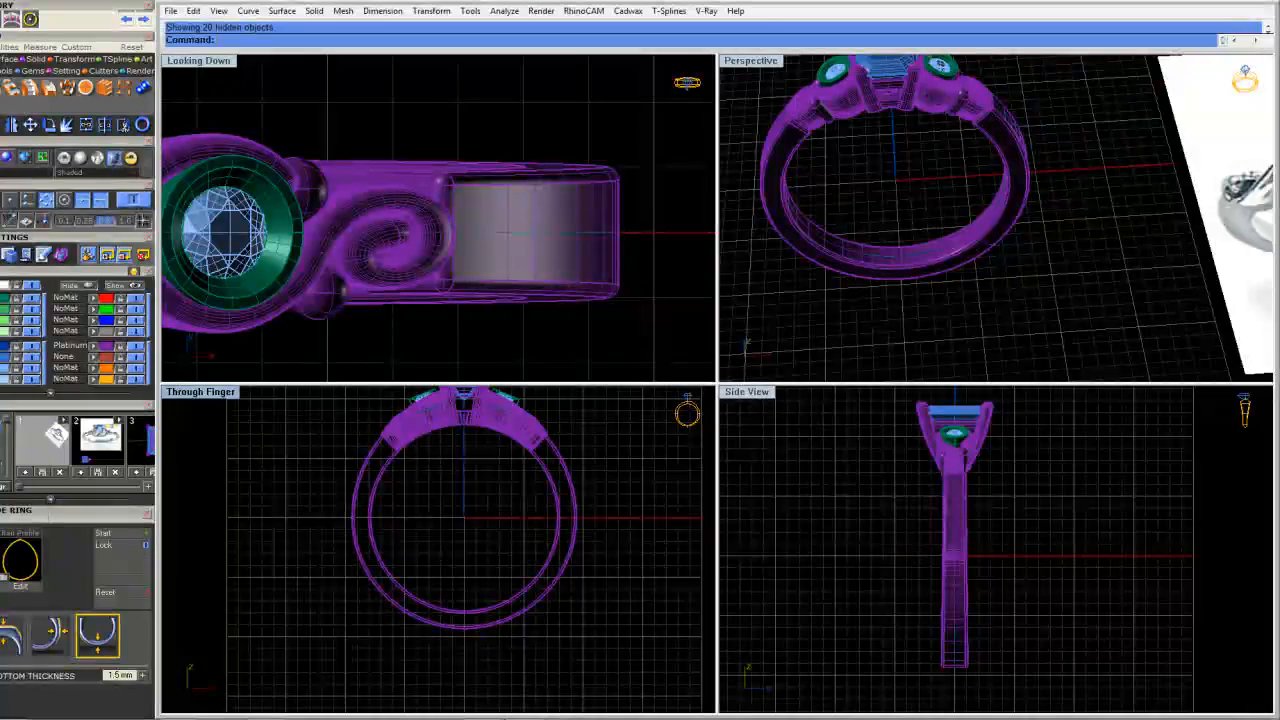
# Select the whole assembled ring and save it as version 6 of the project
pyautogui.moveTo(955, 200)
pyautogui.mouseDown(button='right')
pyautogui.moveTo(937, 190)
pyautogui.moveTo(933, 277)
pyautogui.moveTo(960, 243)
pyautogui.moveTo(937, 117)
pyautogui.moveTo(846, 185)
pyautogui.moveTo(831, 180)
pyautogui.moveTo(866, 177)
pyautogui.moveTo(966, 223)
pyautogui.moveTo(872, 288)
pyautogui.mouseUp(button='right')
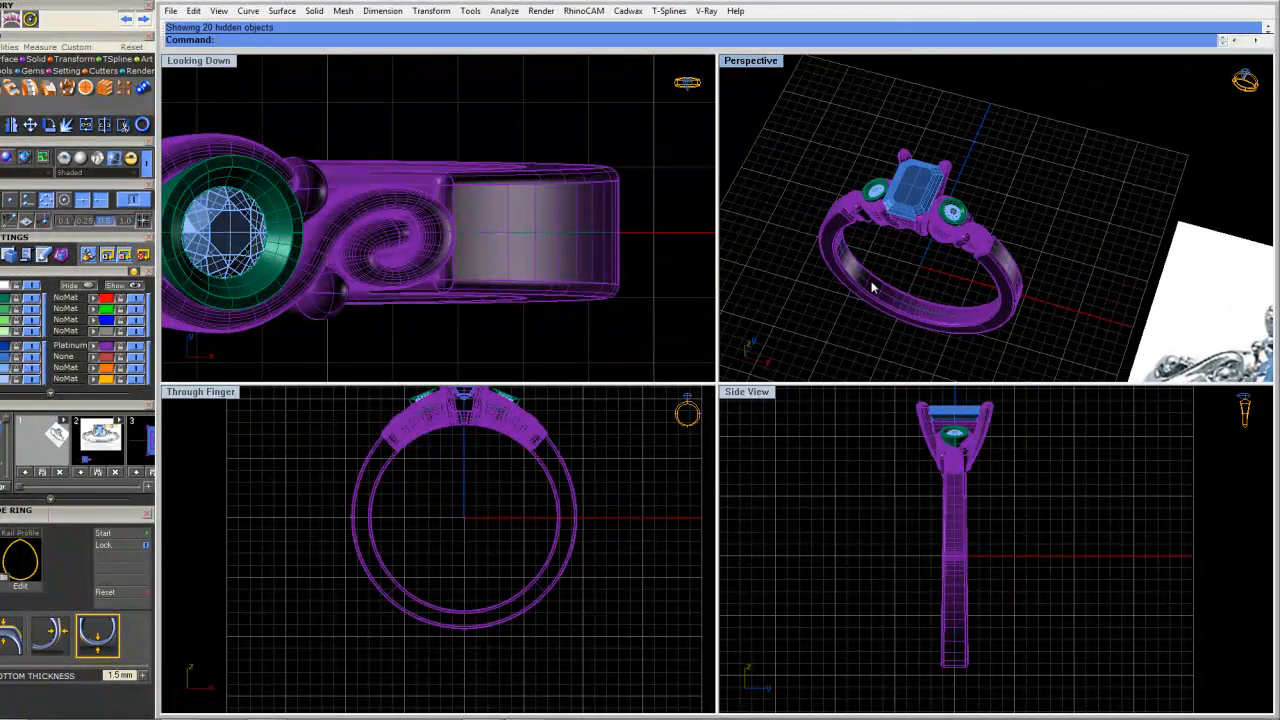
pyautogui.click(491, 566)
pyautogui.scroll(-3, 491, 566)
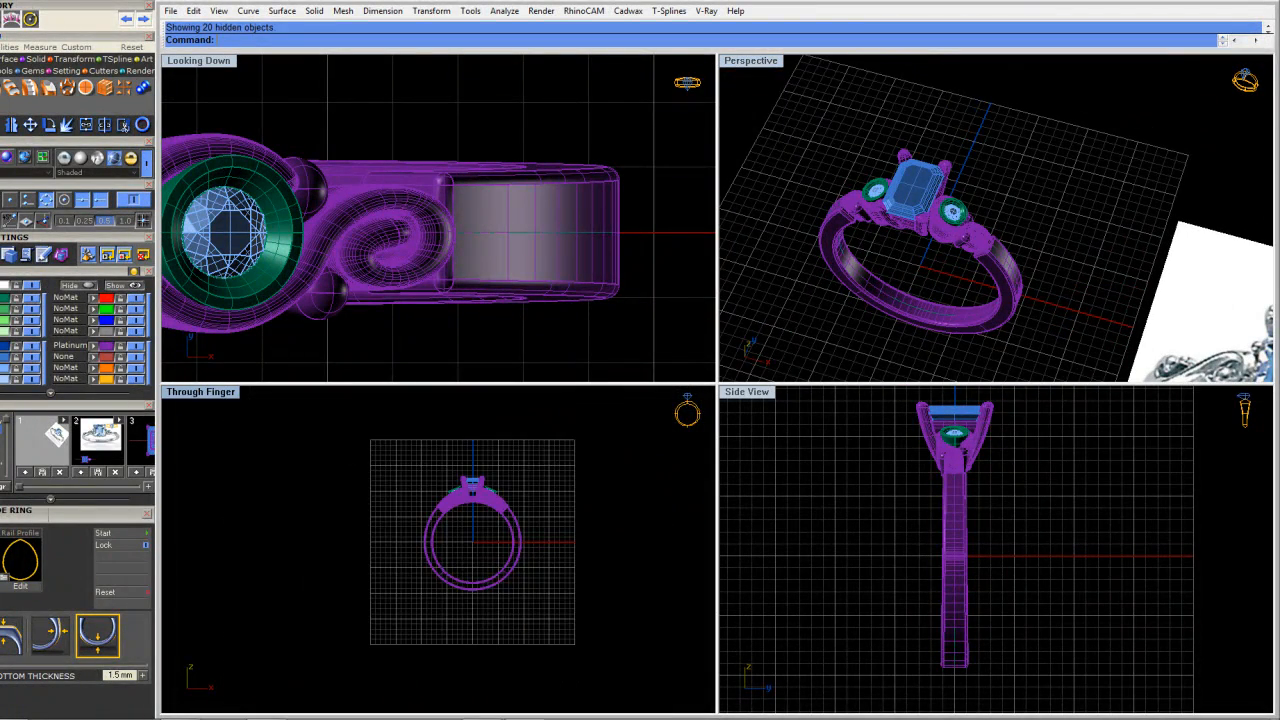
pyautogui.hotkey('ctrl', 'a')
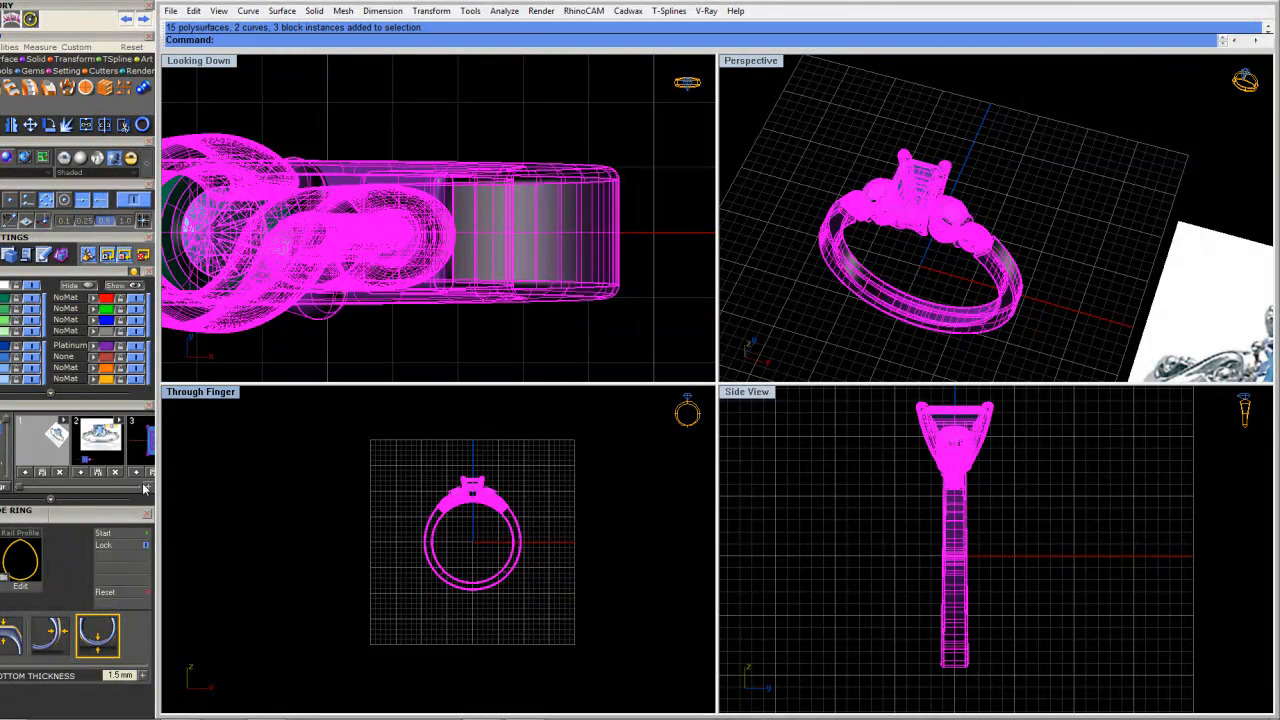
pyautogui.moveTo(147, 478)
pyautogui.click(300, 472)
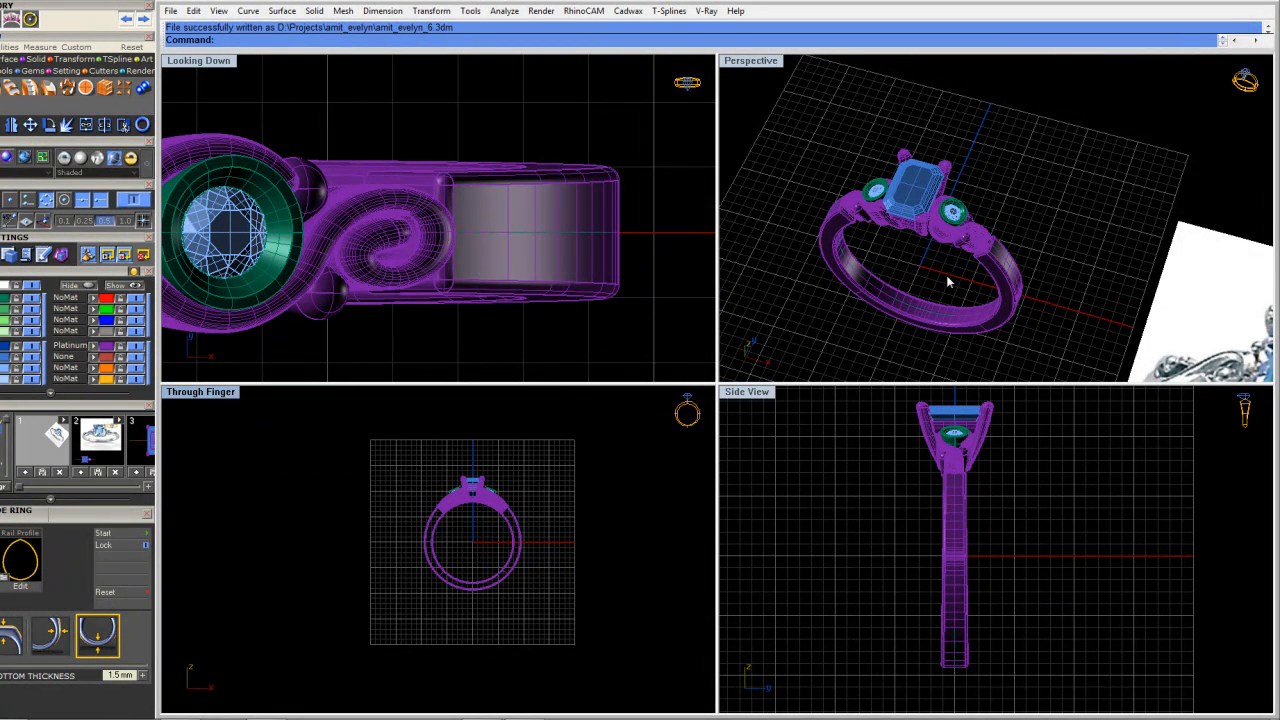
# Isolate one round side stone by inverting its selection and hiding the rest of the ring
pyautogui.scroll(5, 949, 283)
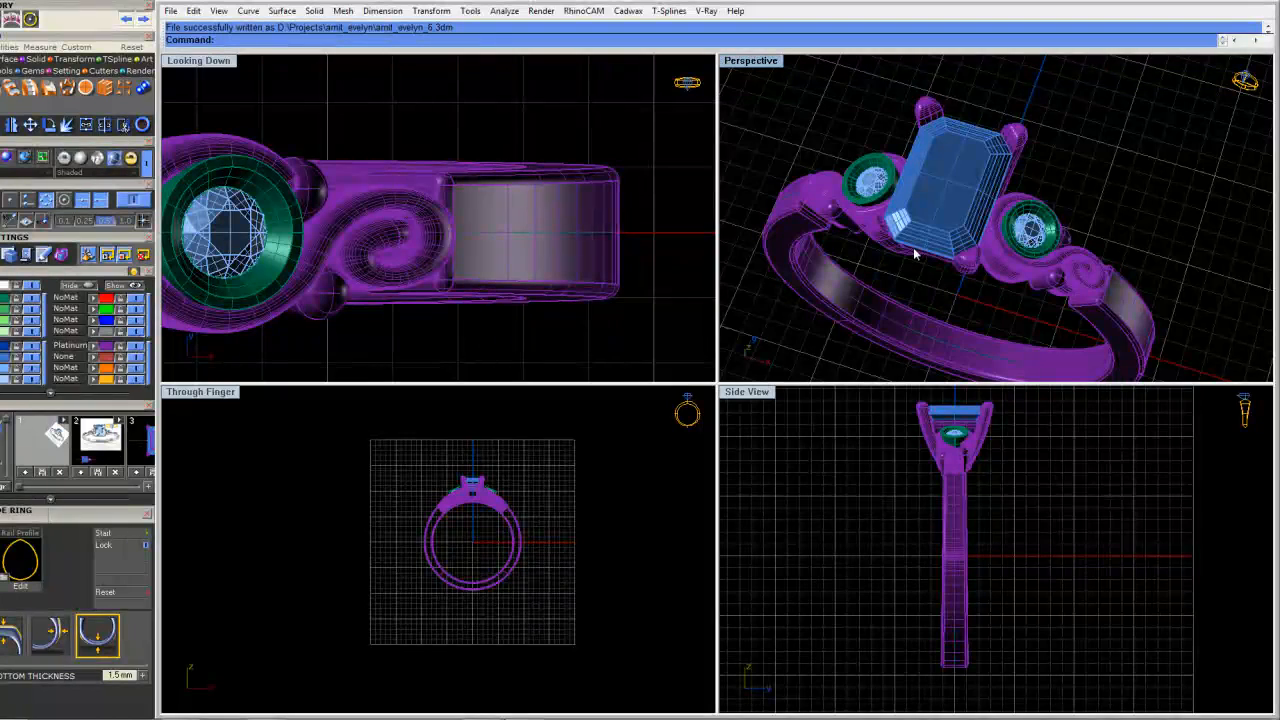
pyautogui.scroll(3, 1050, 292)
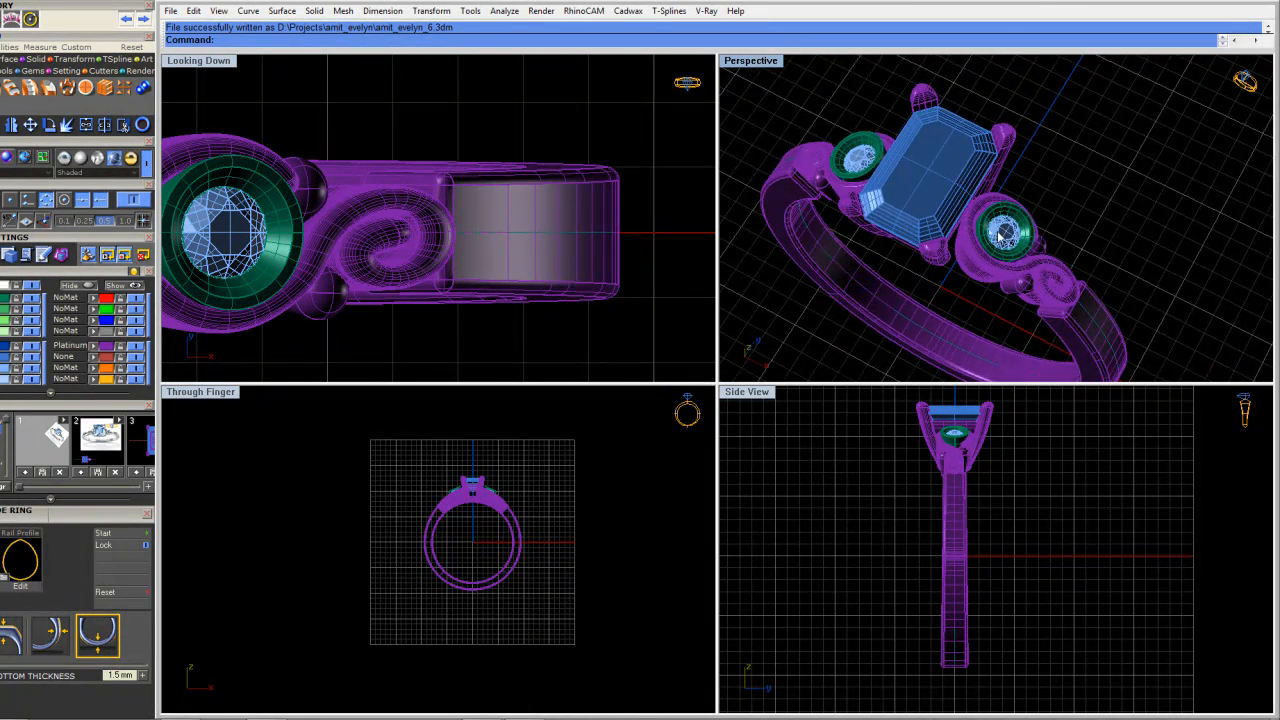
pyautogui.scroll(4, 1000, 238)
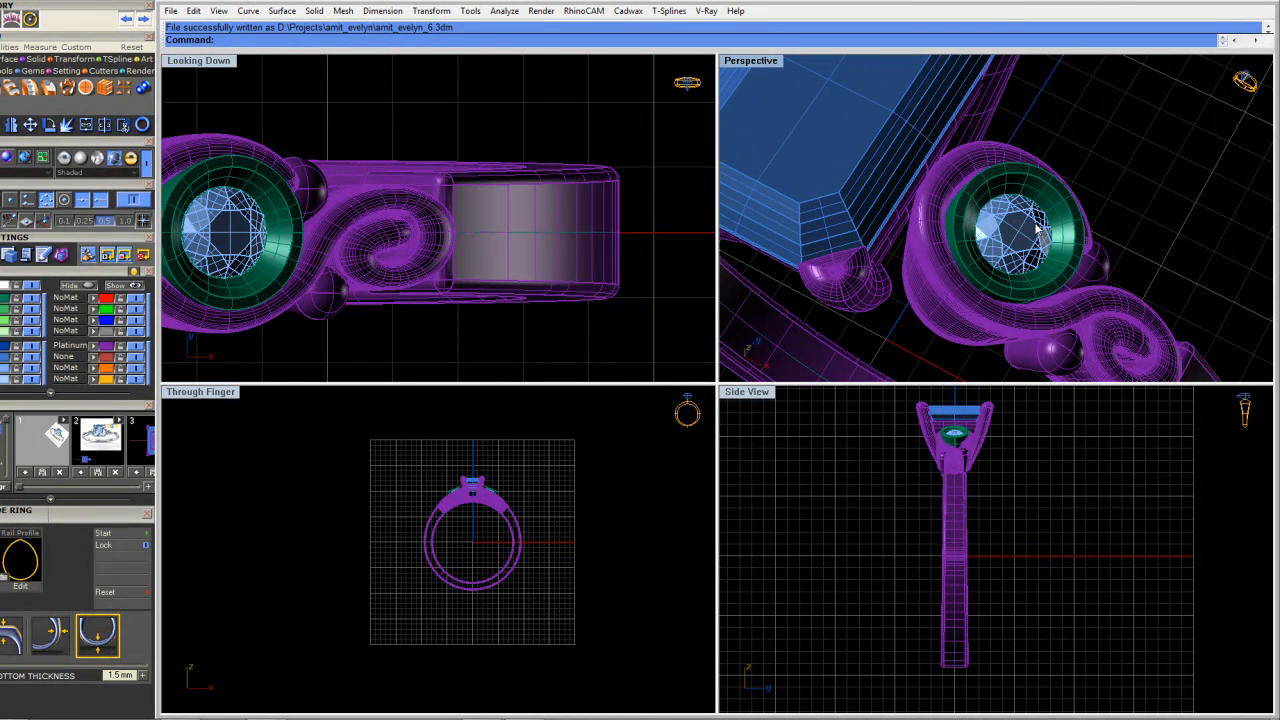
pyautogui.scroll(5, 221, 219)
pyautogui.scroll(-2, 516, 204)
pyautogui.moveTo(381, 235); pyautogui.dragTo(379, 219, button='right')
pyautogui.click(384, 222)
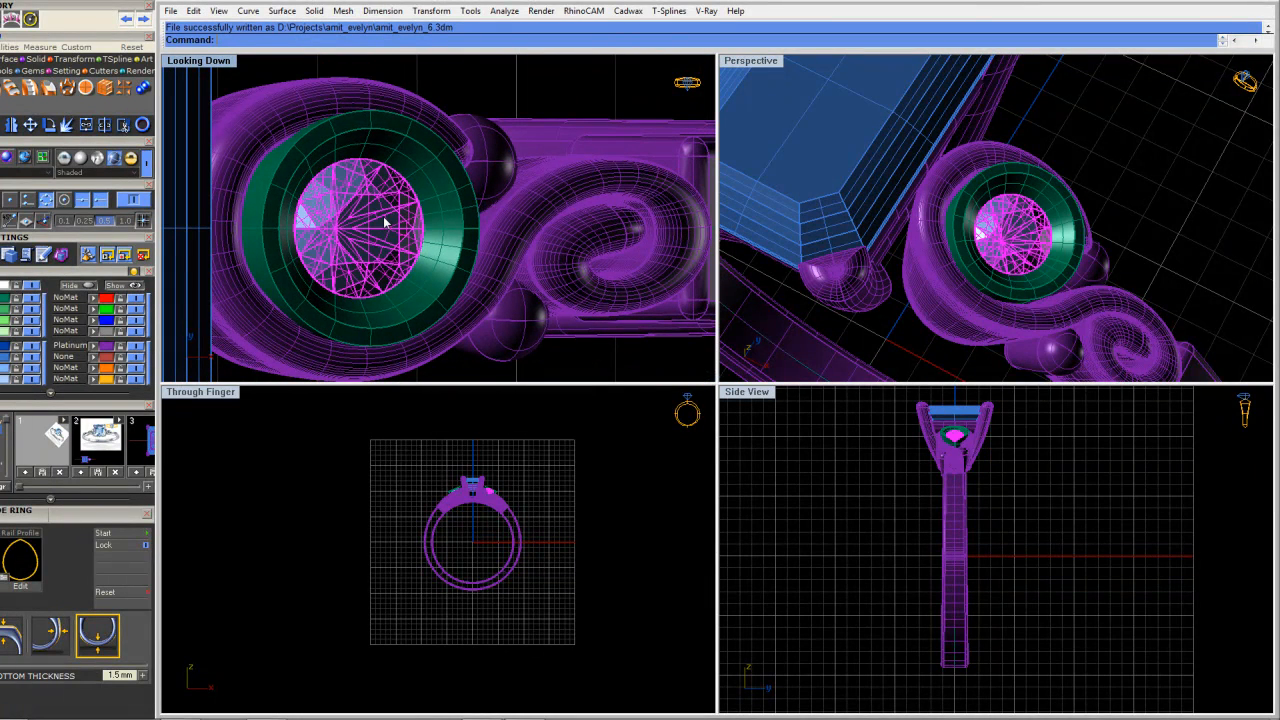
pyautogui.write('Invert')
pyautogui.press('Return')
pyautogui.write('Hide')
pyautogui.press('Return')
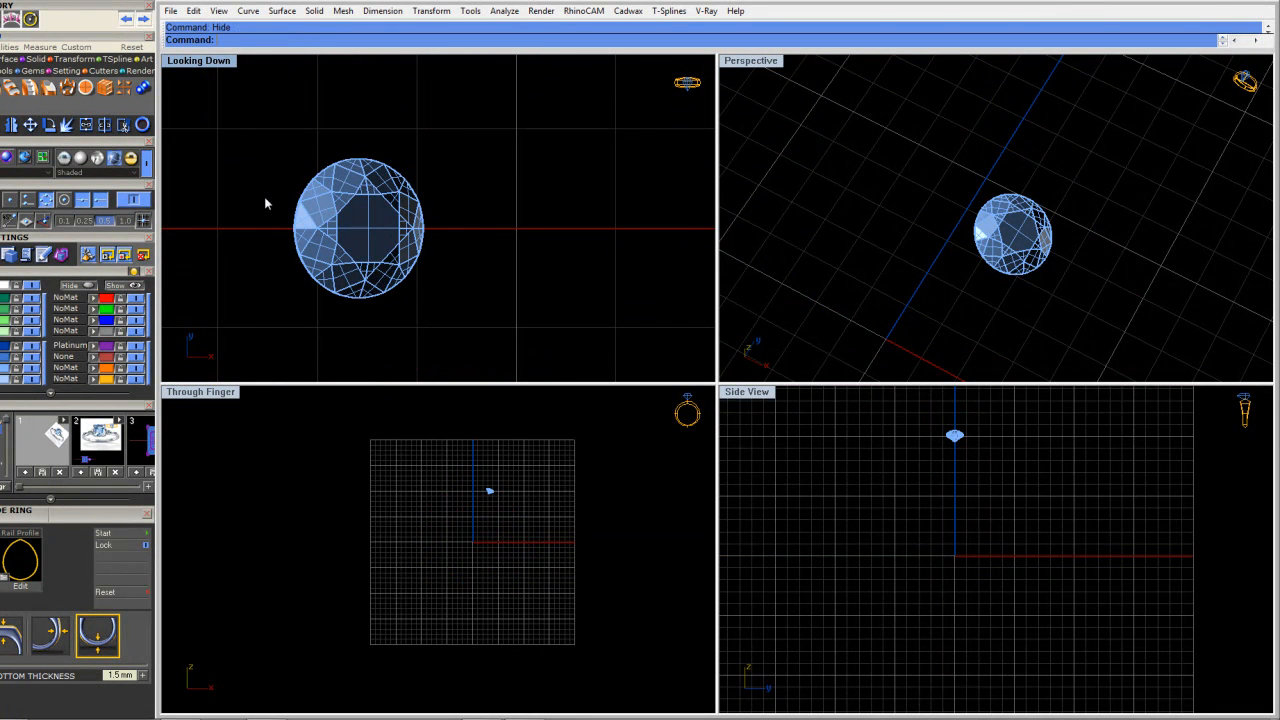
# Create a small prong sphere centred on the upper girdle edge of the round stone in the top-down view
pyautogui.write('Sphere')
pyautogui.press('Return')
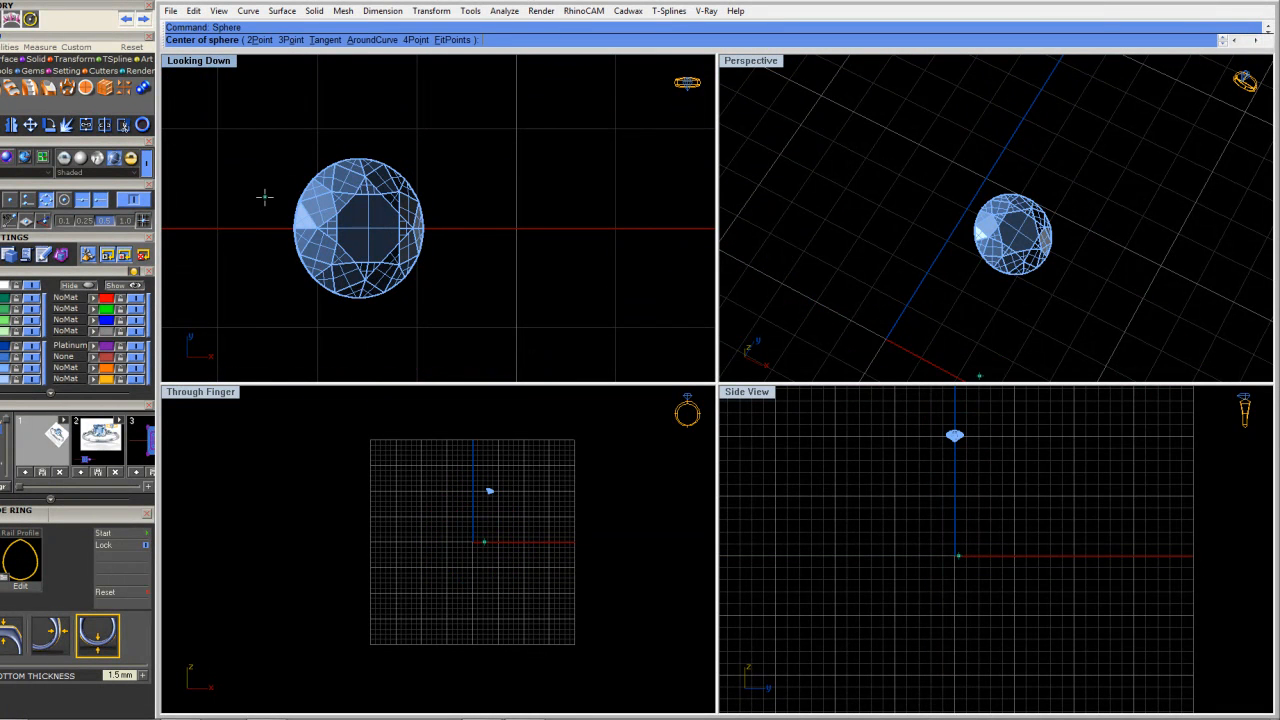
pyautogui.scroll(4, 345, 155)
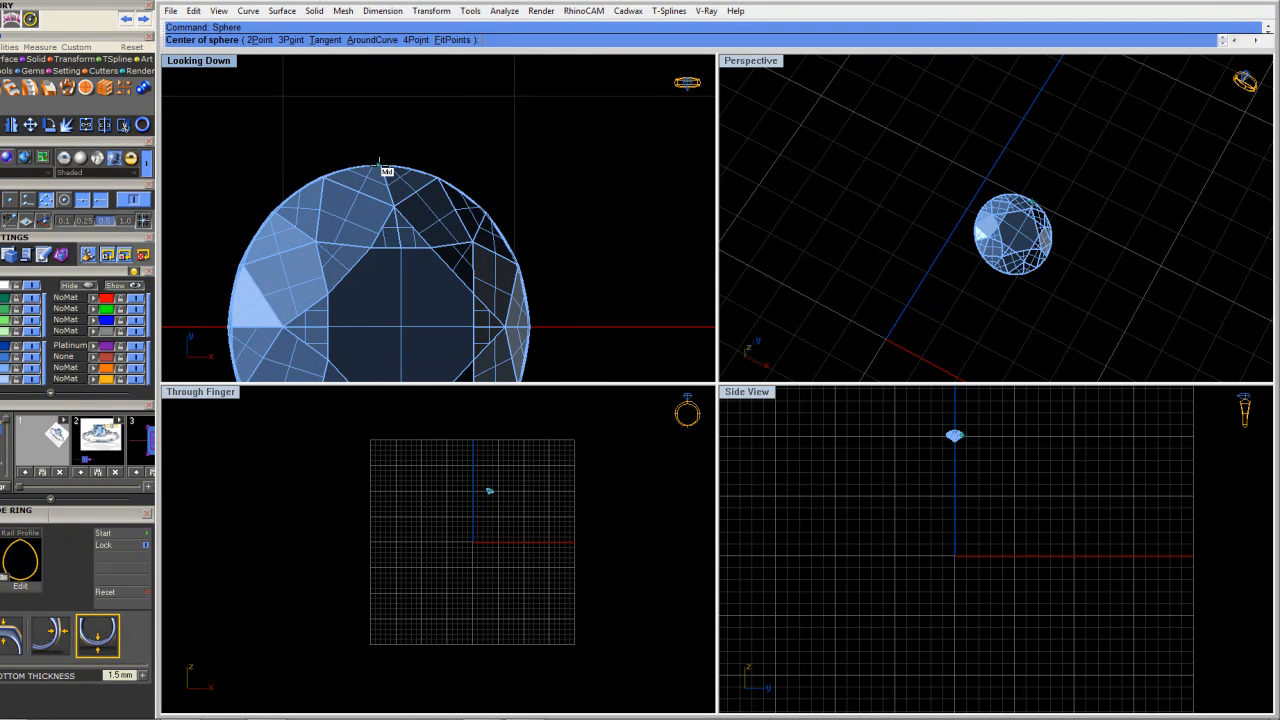
pyautogui.click(383, 165)
pyautogui.click(383, 145)
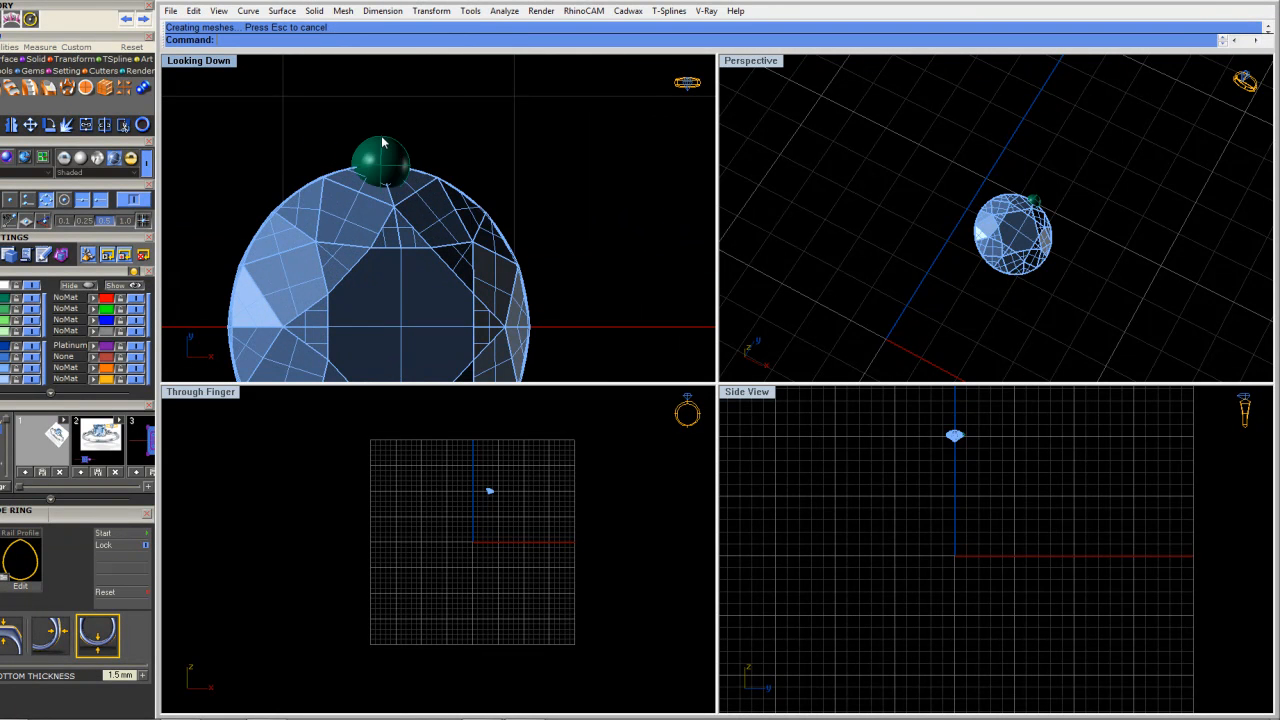
# Copy the prong sphere from its centre to the other three quarter points around the round stone's girdle
pyautogui.scroll(-4, 383, 143)
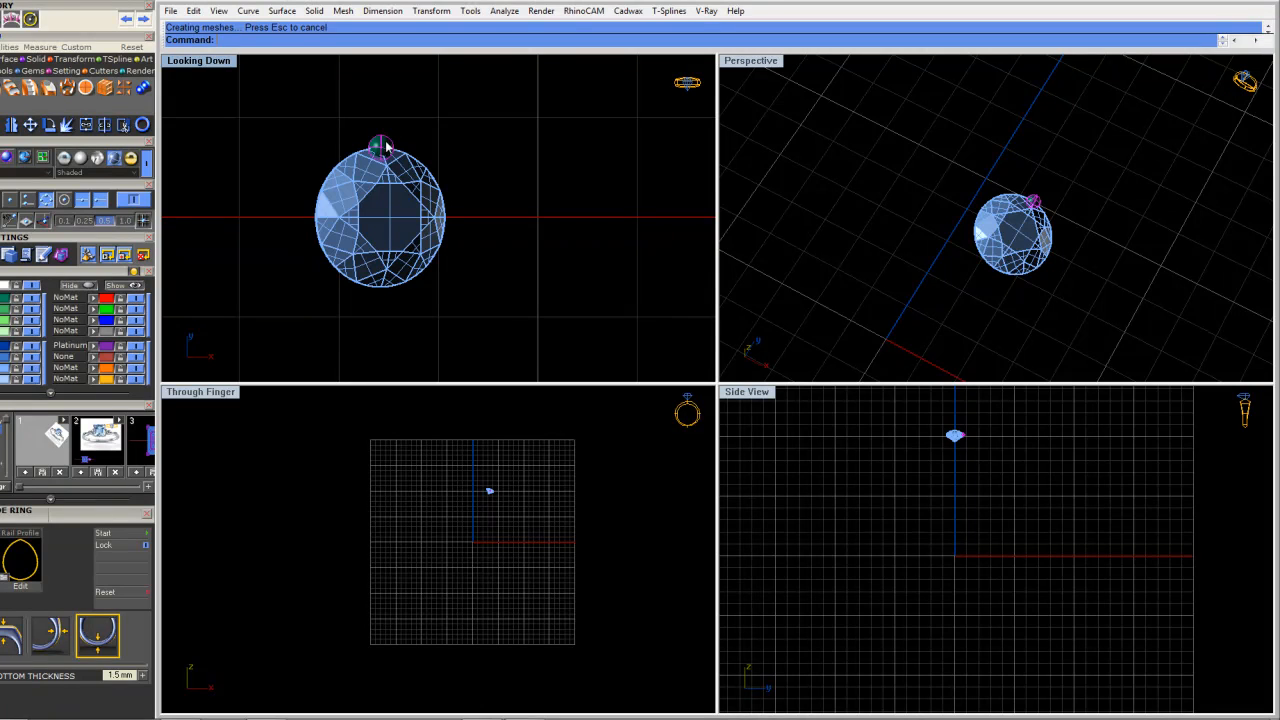
pyautogui.write('Copy')
pyautogui.press('Return')
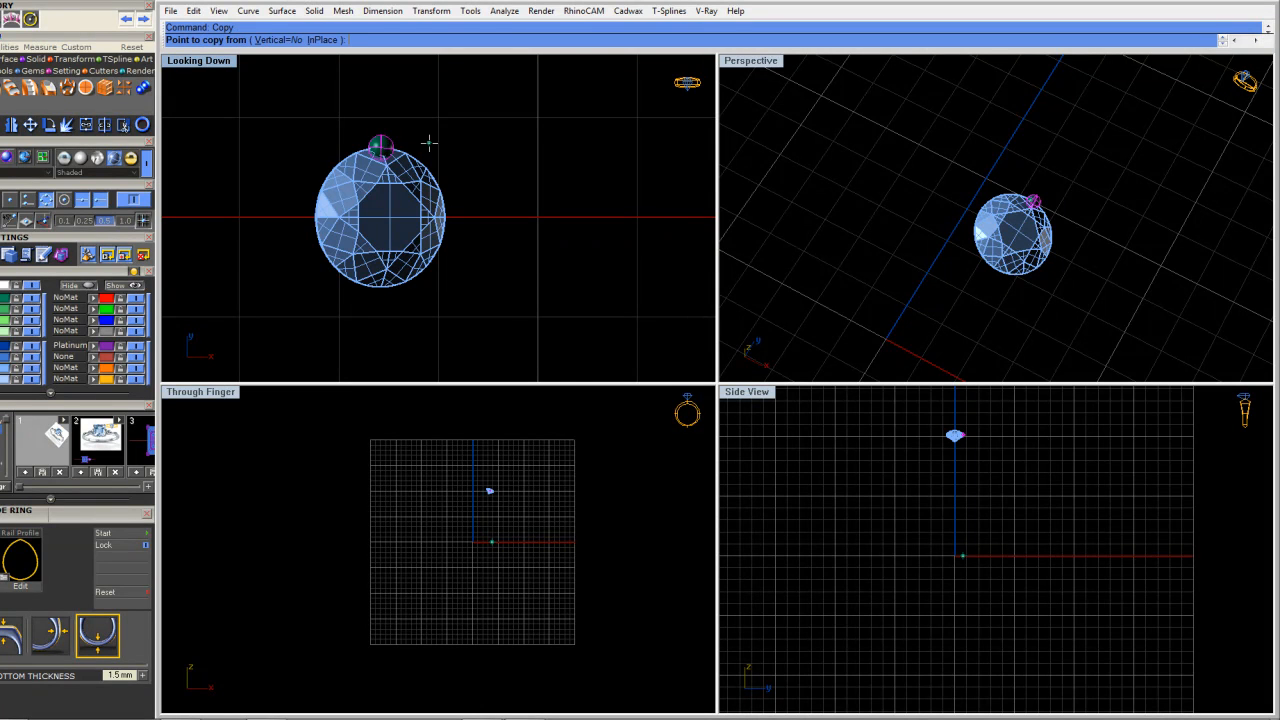
pyautogui.scroll(2, 468, 210)
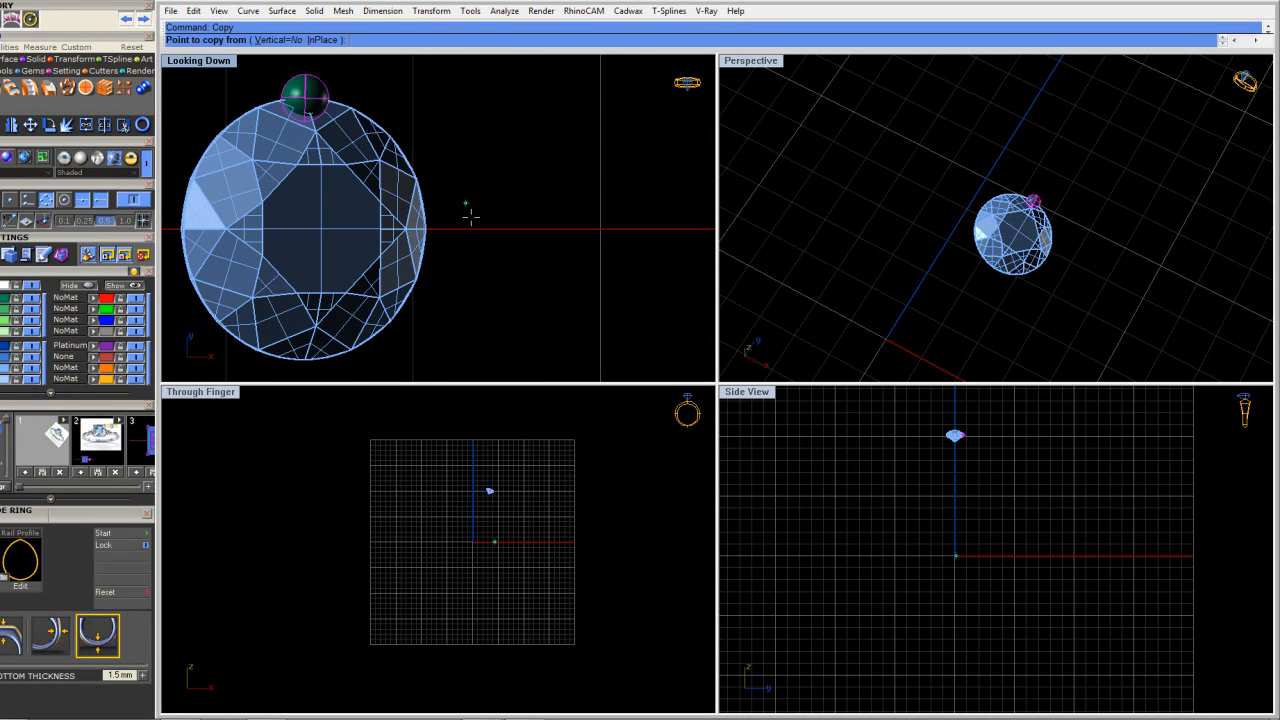
pyautogui.scroll(2, 308, 108)
pyautogui.click(301, 90)
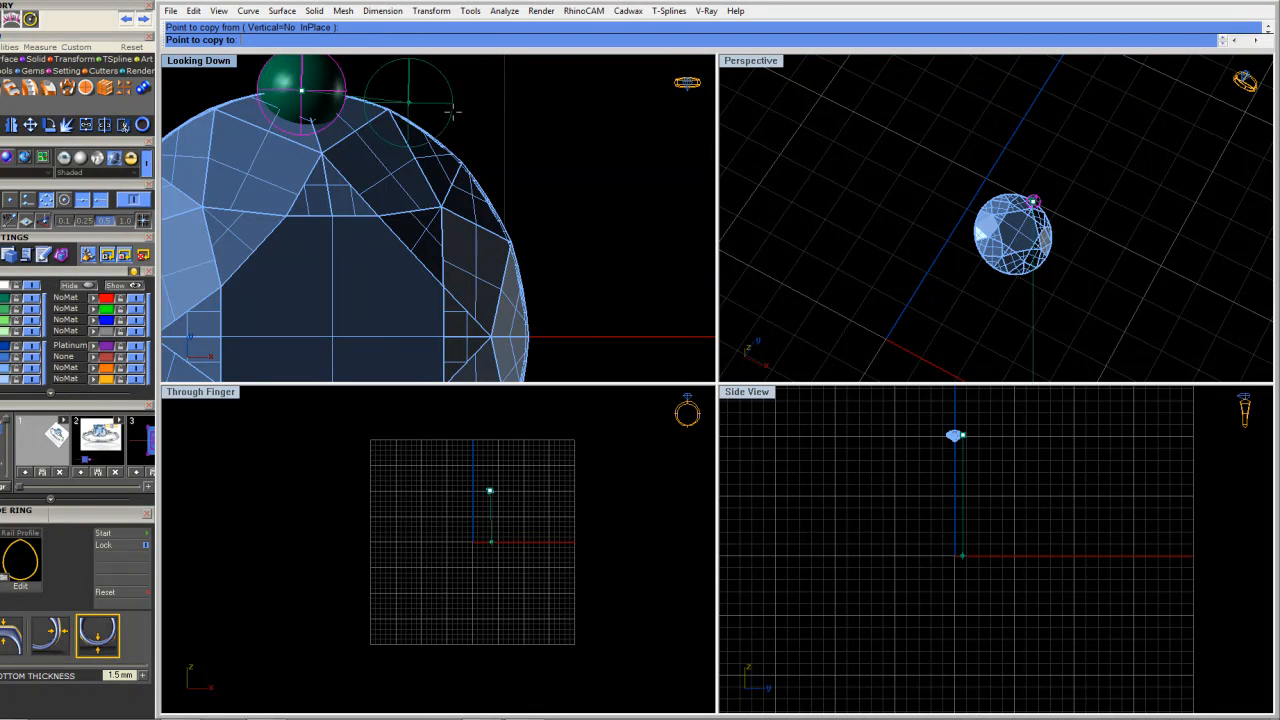
pyautogui.click(538, 331)
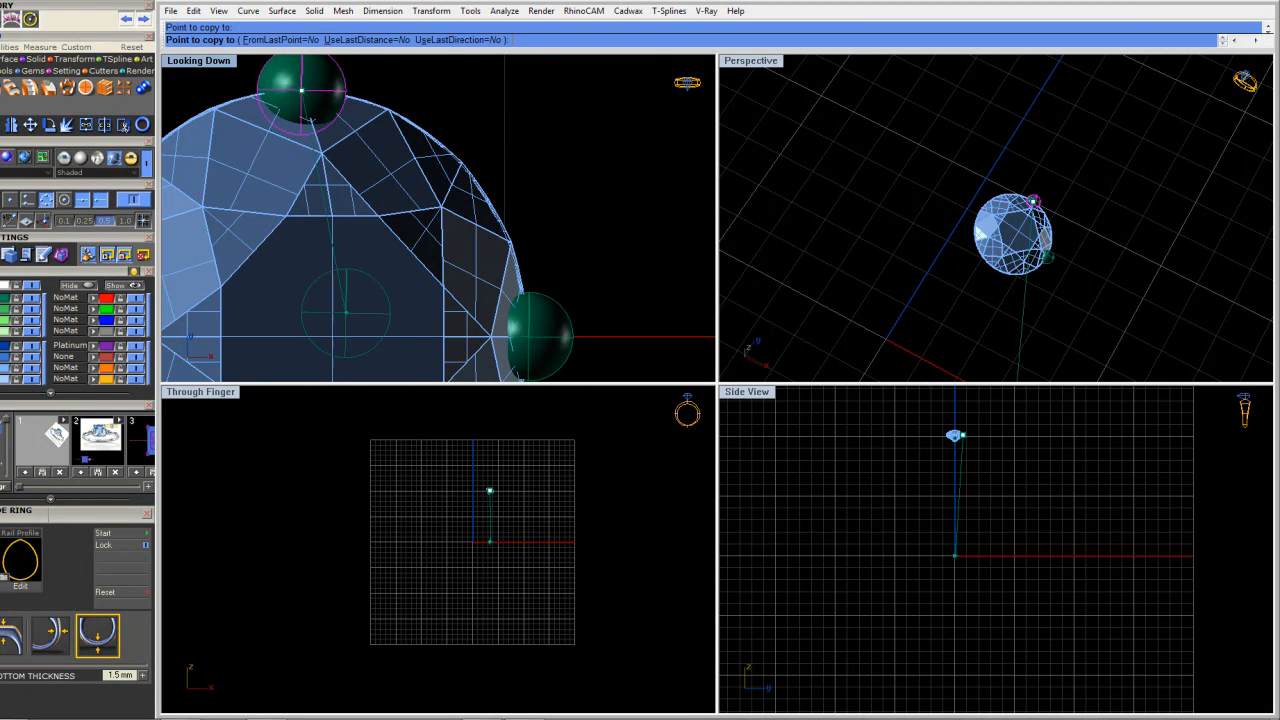
pyautogui.moveTo(325, 294); pyautogui.dragTo(468, 94, button='right')
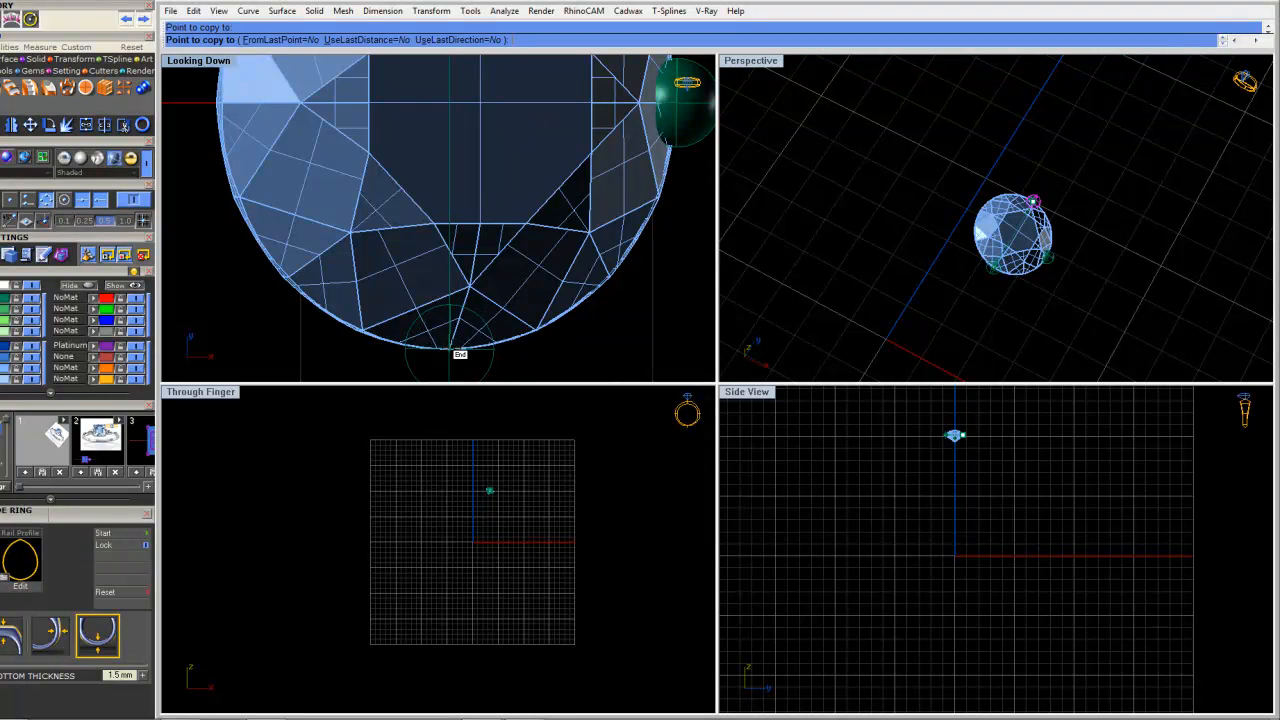
pyautogui.click(455, 347)
pyautogui.moveTo(377, 190); pyautogui.dragTo(465, 229, button='right')
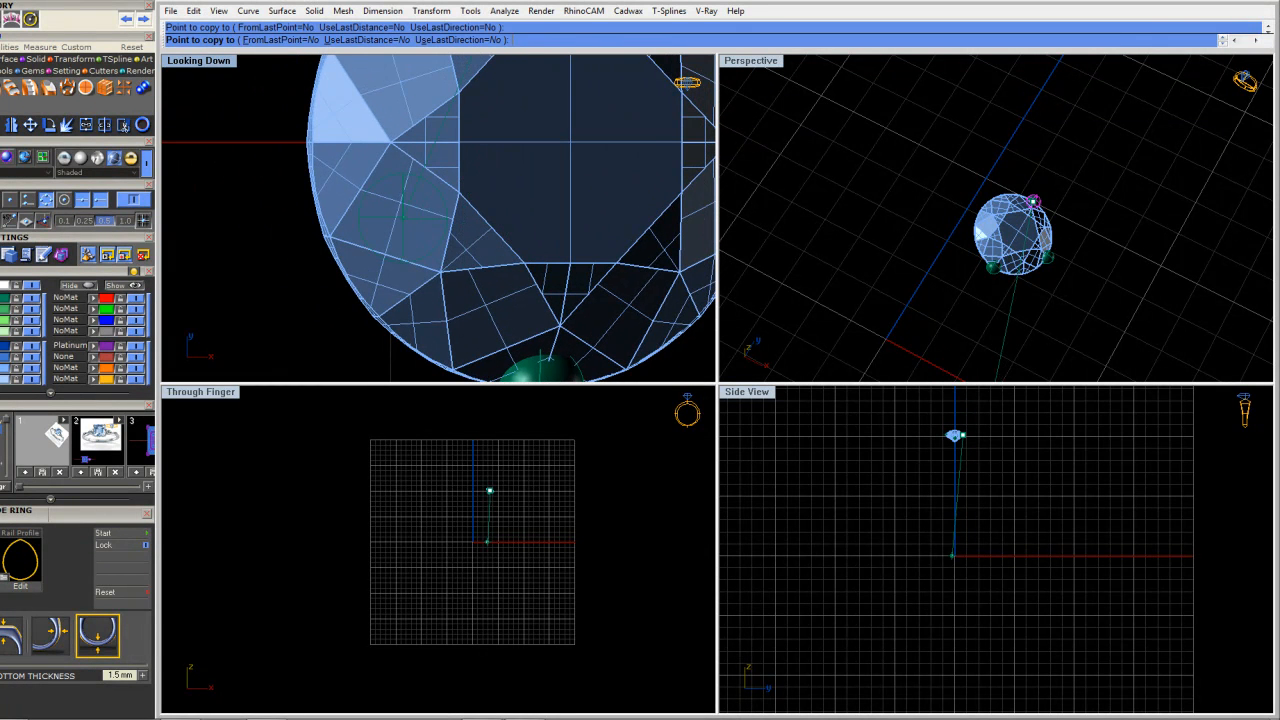
pyautogui.click(317, 137)
pyautogui.scroll(-3, 414, 258)
pyautogui.press('Return')
pyautogui.scroll(-5, 414, 258)
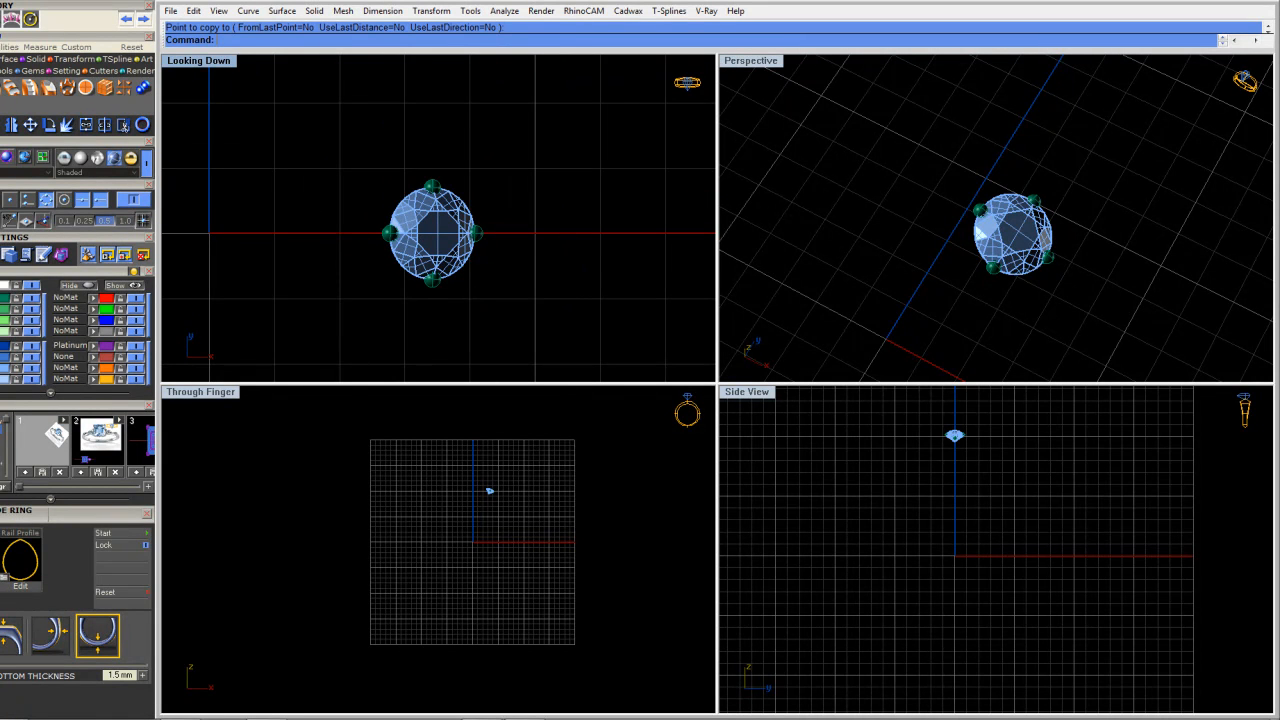
# Select the four prong spheres without the stone, show the hidden ring, and mirror them through 0,0,0 onto the opposite side stone
pyautogui.moveTo(370, 165); pyautogui.dragTo(483, 338)
pyautogui.keyDown('ctrl'); pyautogui.click(410, 258); pyautogui.keyUp('ctrl')
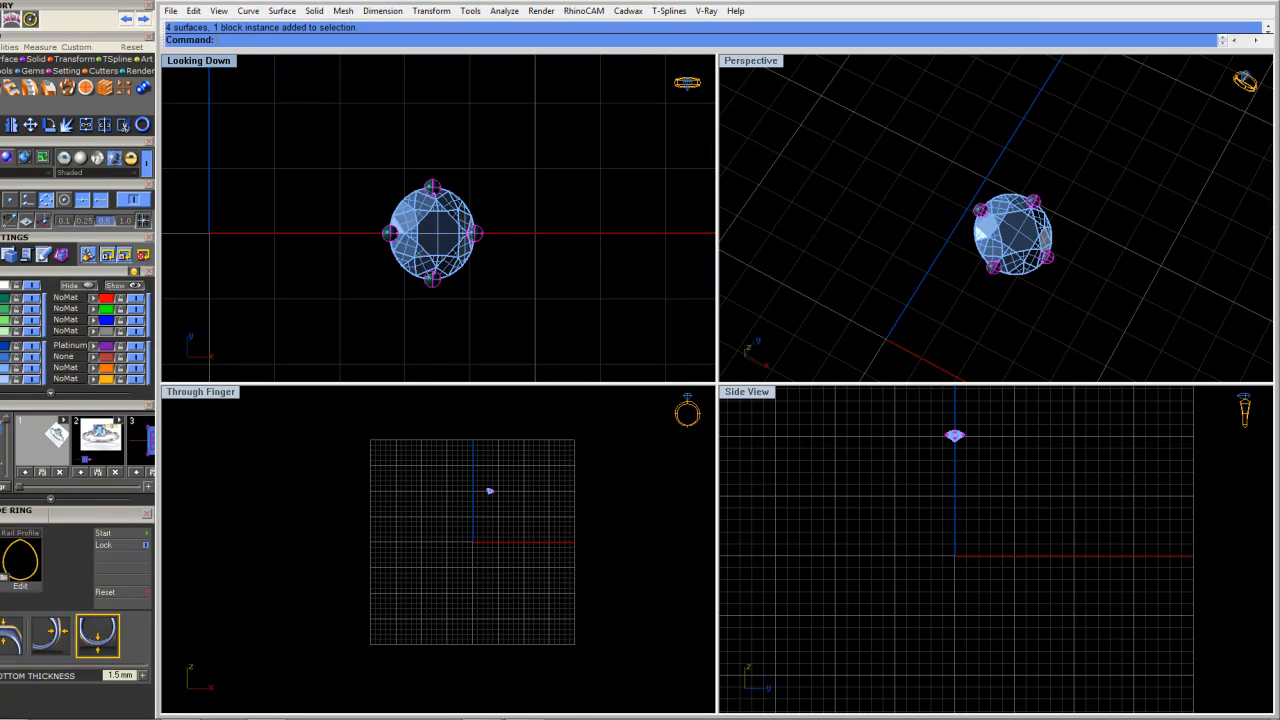
pyautogui.write('Show')
pyautogui.press('Return')
pyautogui.write('Mirror')
pyautogui.press('Return')
pyautogui.write('0,0,0')
pyautogui.press('Return')
pyautogui.scroll(-2, 436, 288)
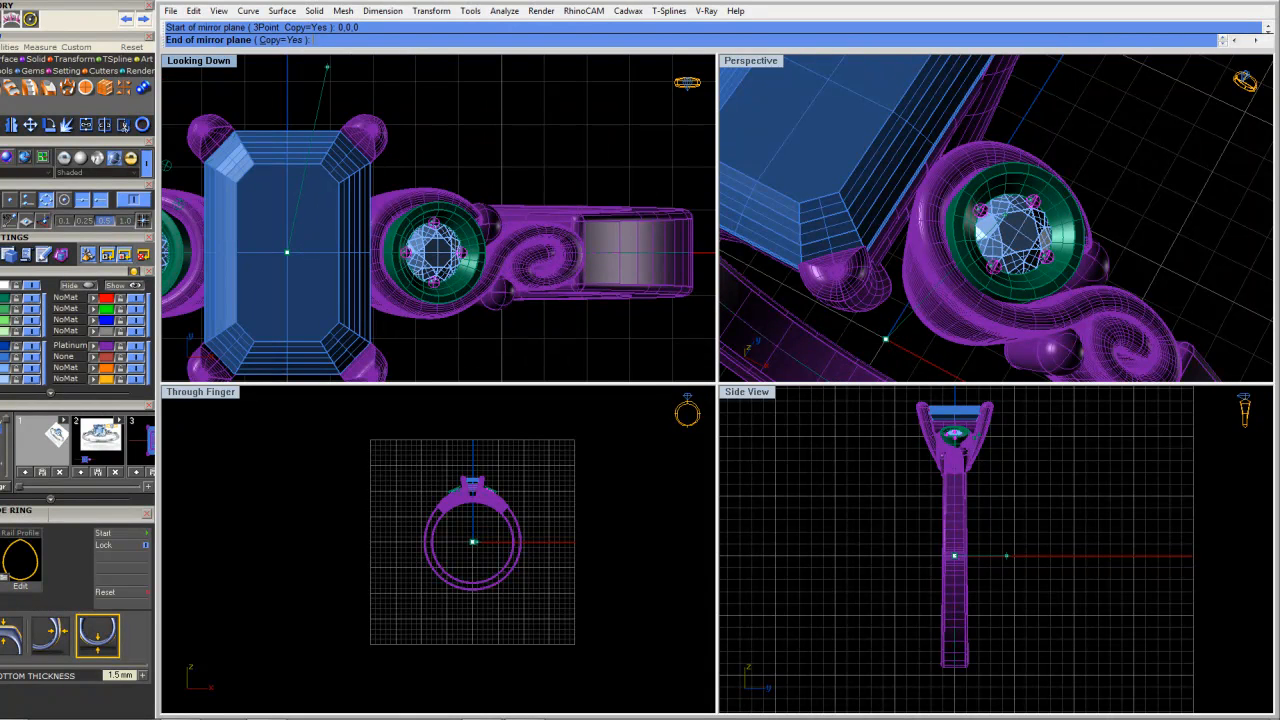
pyautogui.click(316, 87)
pyautogui.scroll(-2, 428, 163)
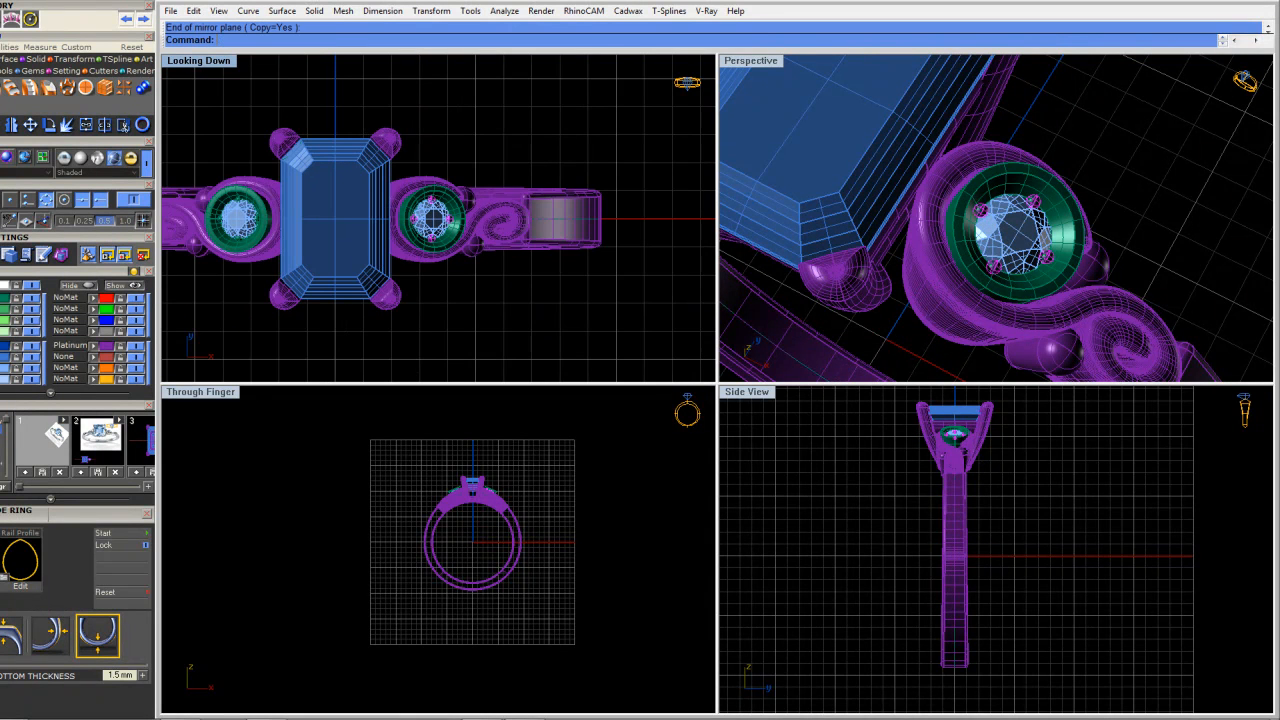
# Examine the prongs seated around both round side stones inside their bezels
pyautogui.scroll(5, 231, 200)
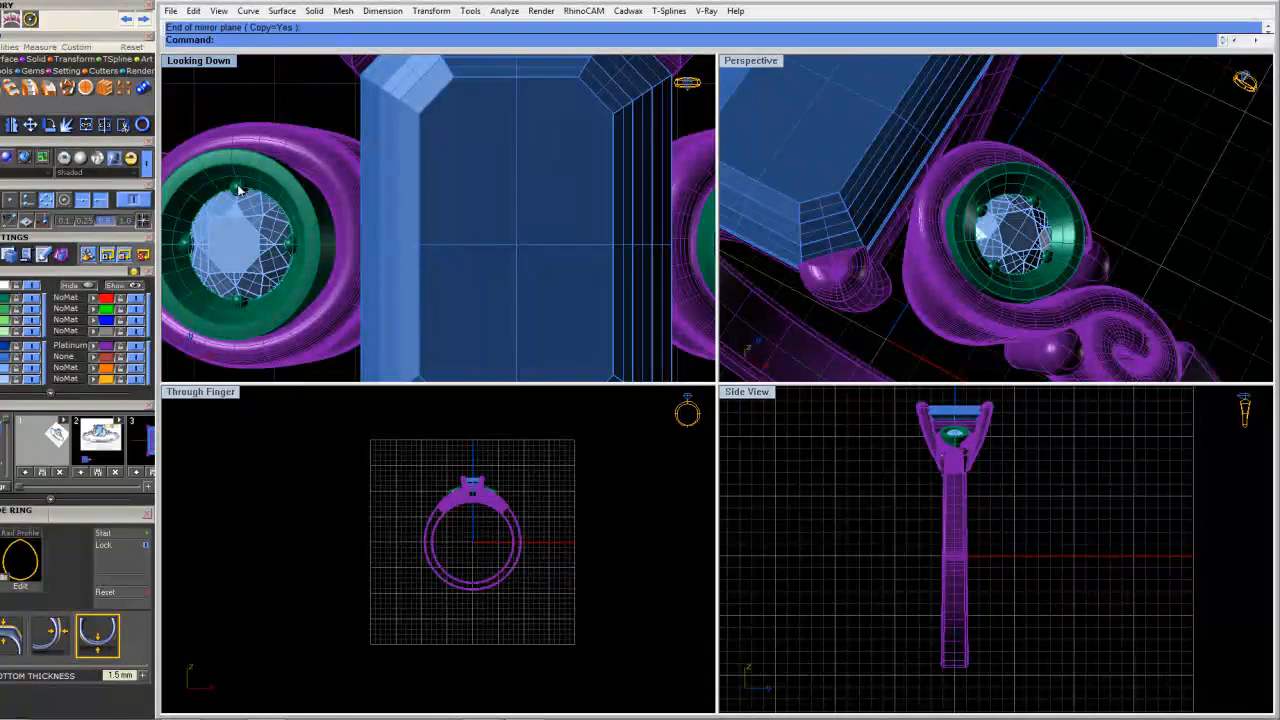
pyautogui.scroll(-4, 1040, 200)
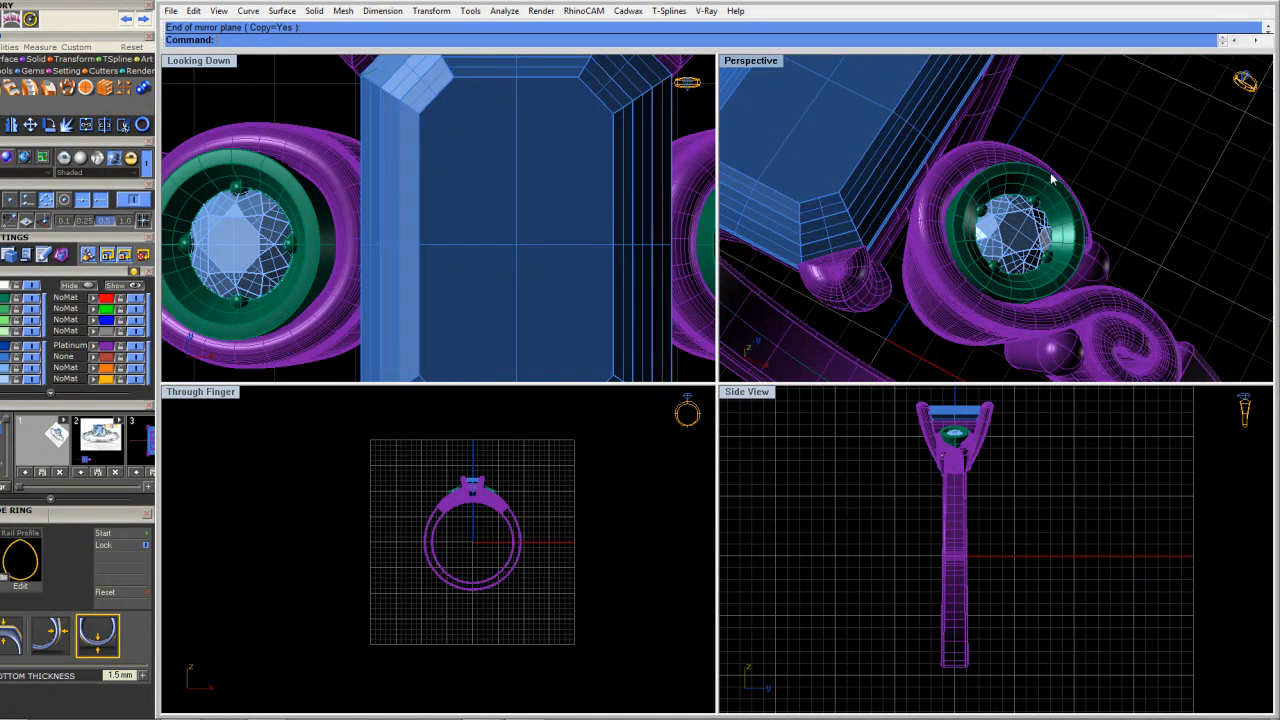
pyautogui.scroll(5, 1040, 200)
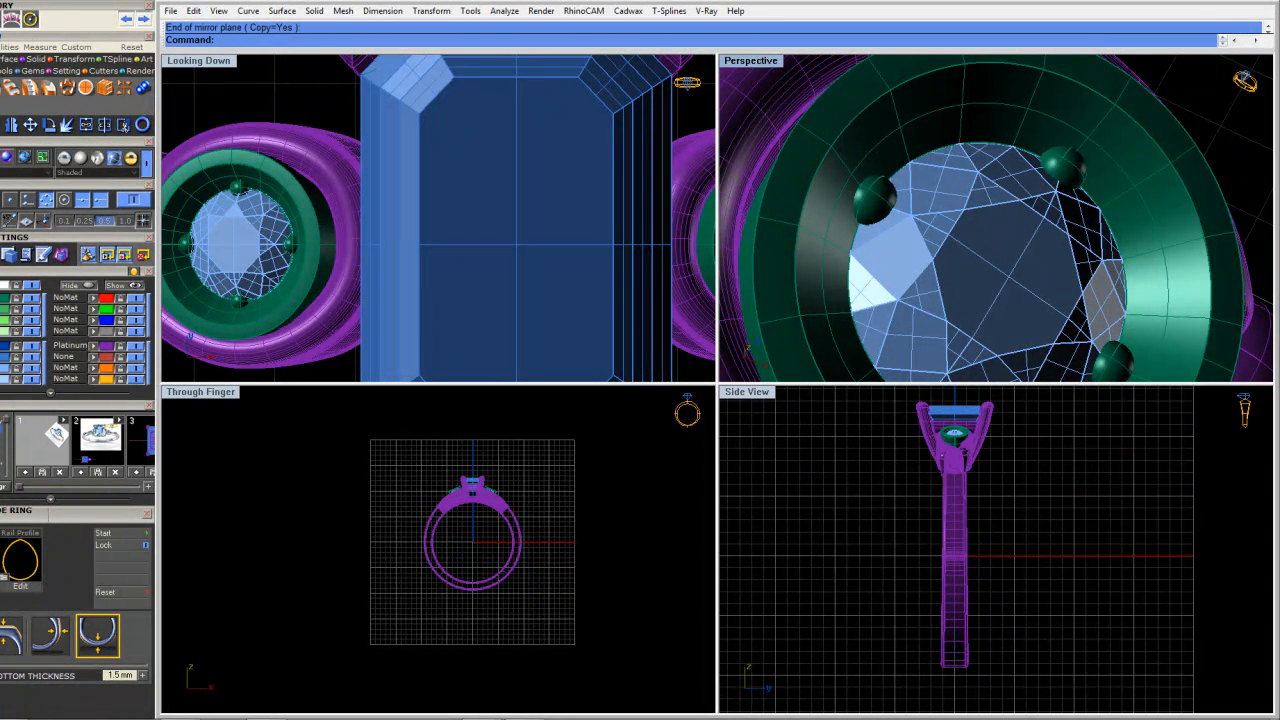
pyautogui.scroll(-5, 1010, 147)
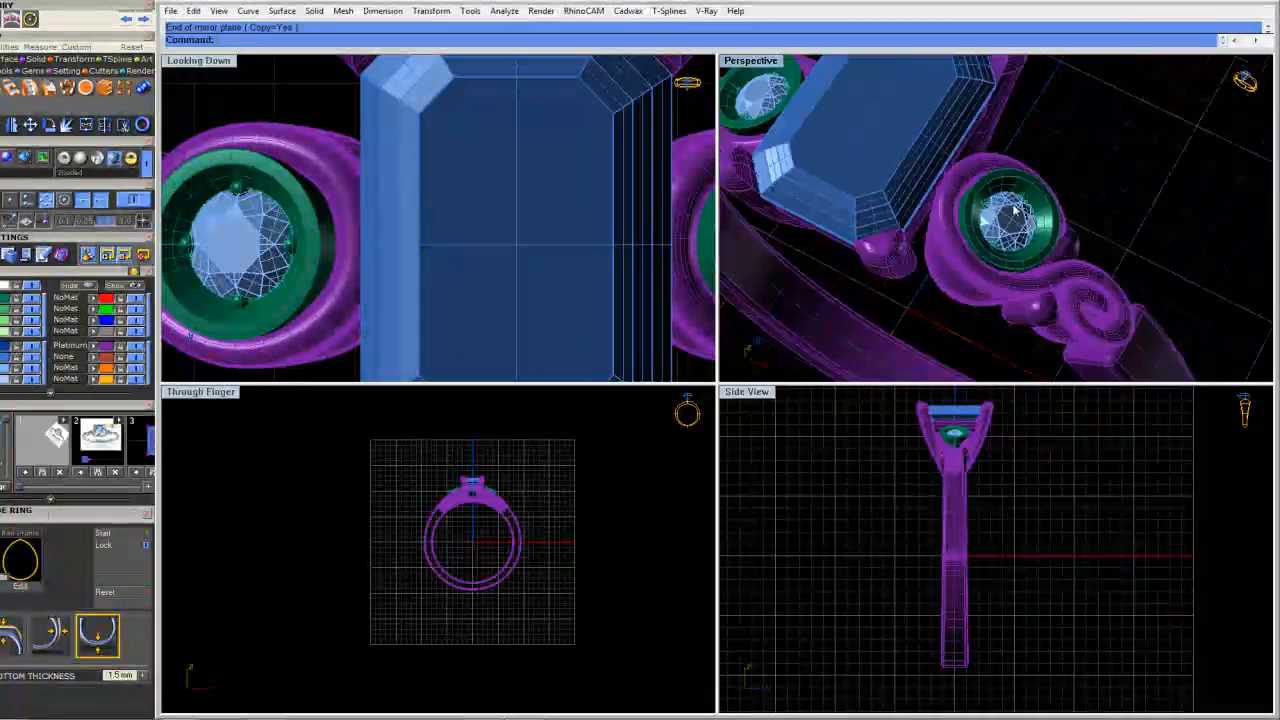
pyautogui.moveTo(996, 297); pyautogui.dragTo(1030, 274, button='right')
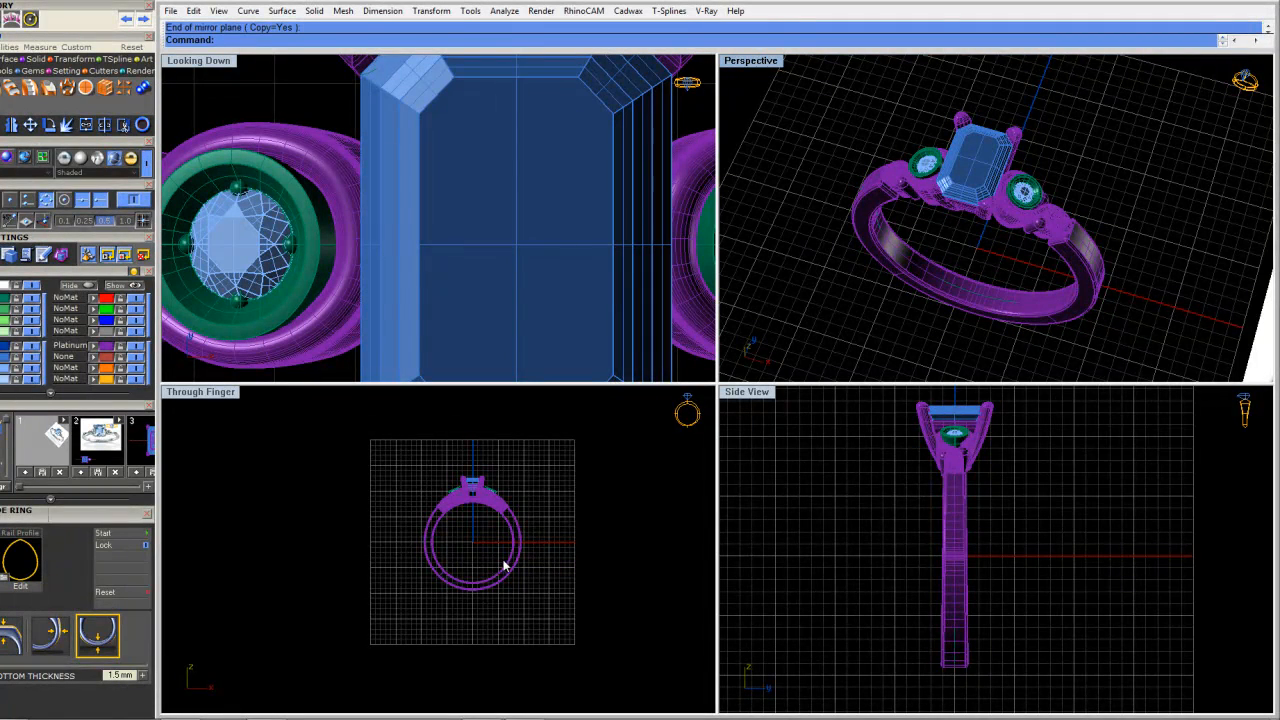
pyautogui.scroll(5, 917, 165)
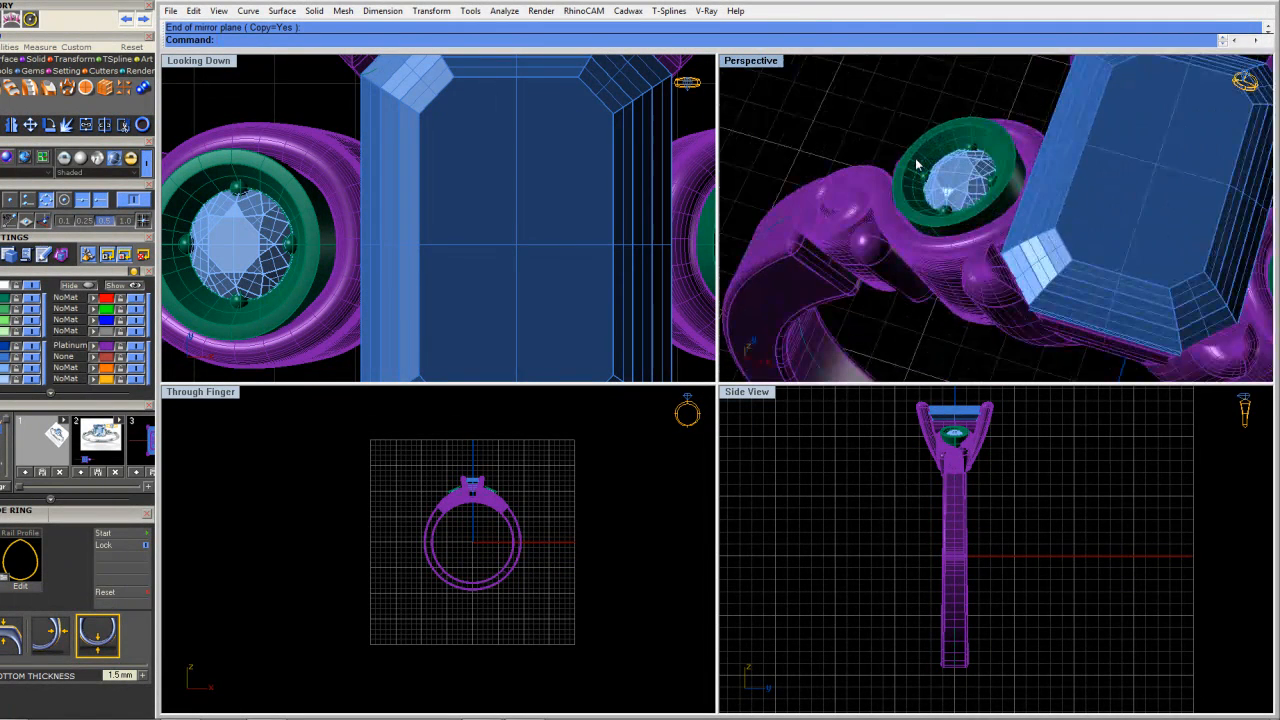
pyautogui.scroll(4, 912, 150)
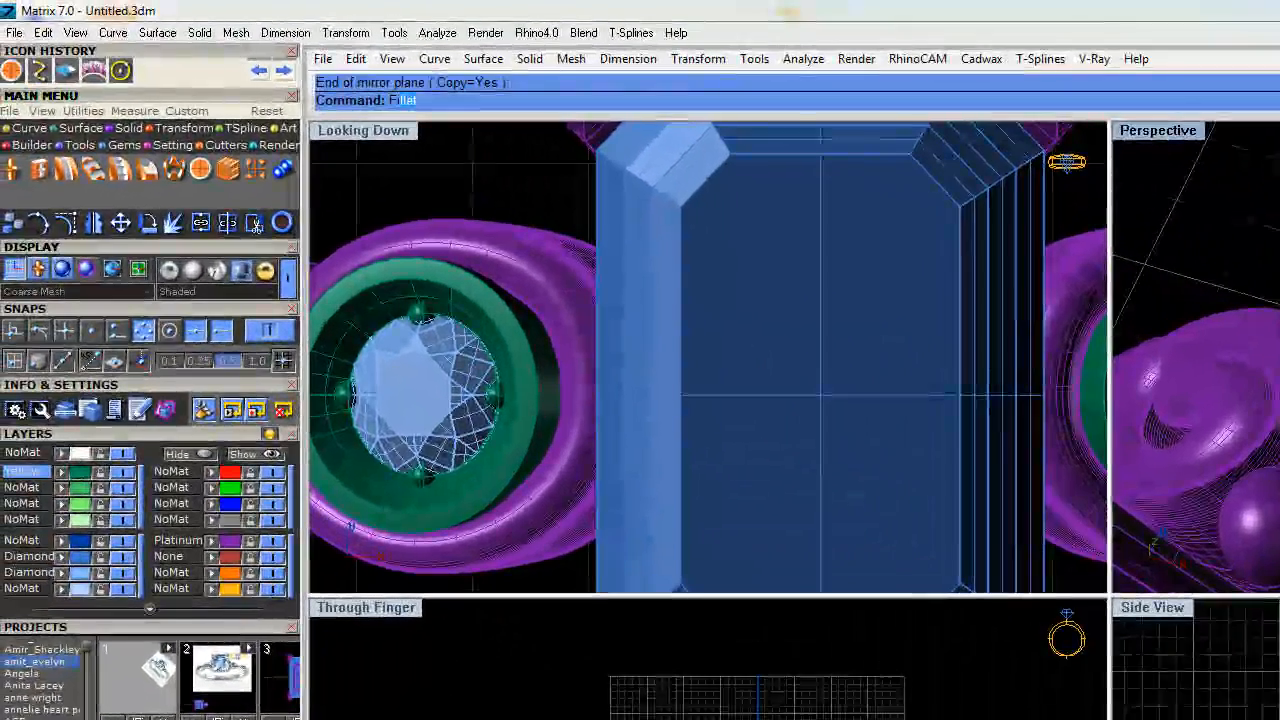
# Fillet the top outer rim of the first side-stone bezel with FilletEdge at a radius of 0.125
pyautogui.write('FilletE')
pyautogui.press('Return')
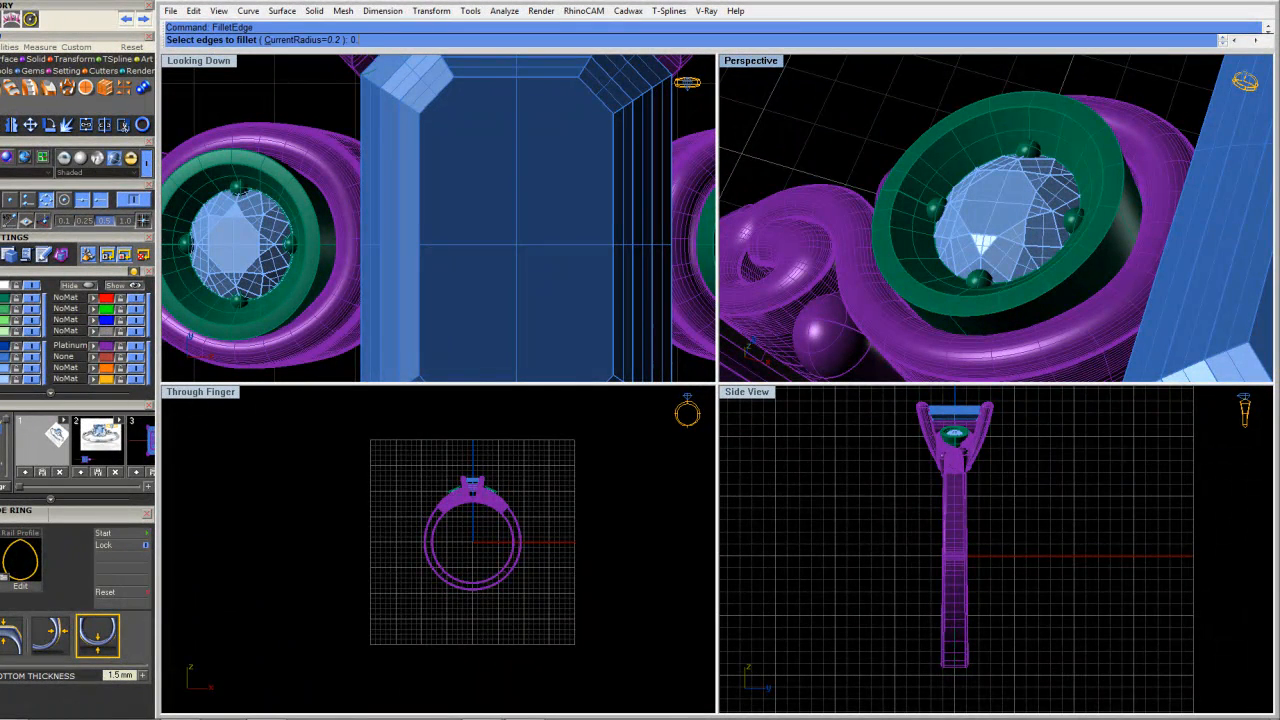
pyautogui.write('0.124')
pyautogui.press('BackSpace')
pyautogui.press('Return')
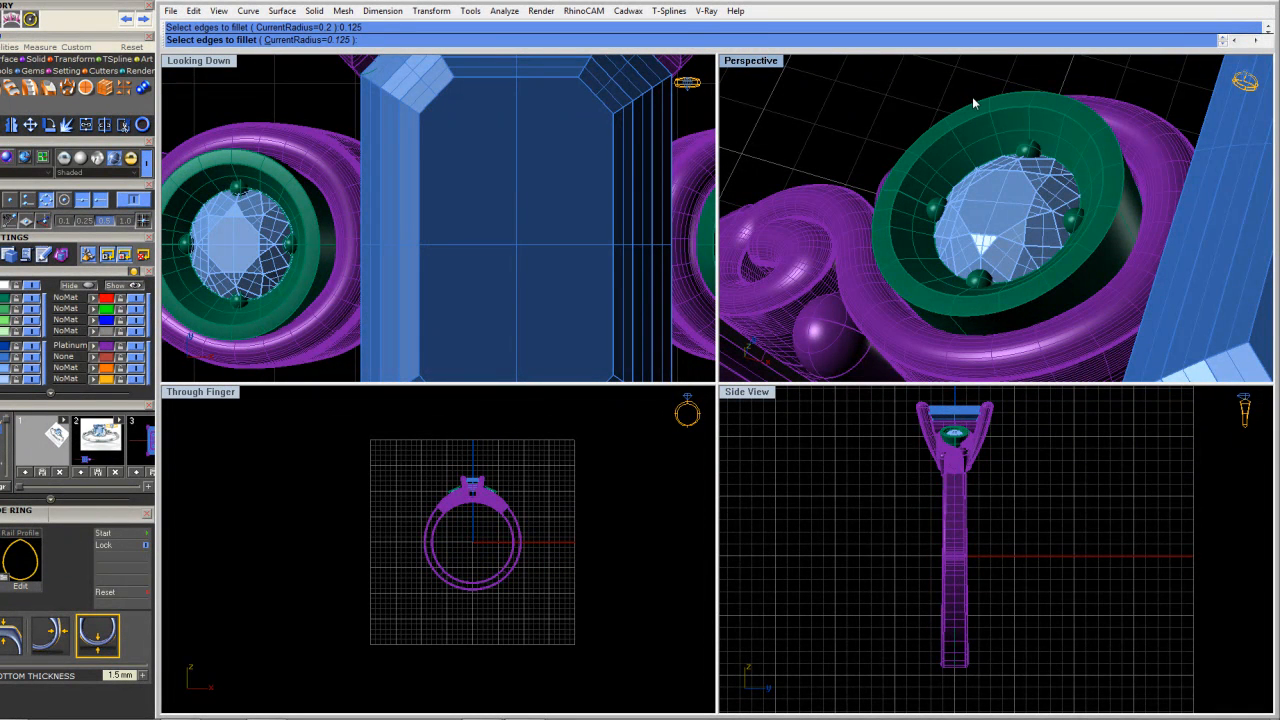
pyautogui.click(932, 109)
pyautogui.moveTo(846, 104); pyautogui.dragTo(960, 110, button='right')
pyautogui.press('Return')
pyautogui.moveTo(917, 147); pyautogui.dragTo(922, 147, button='right')
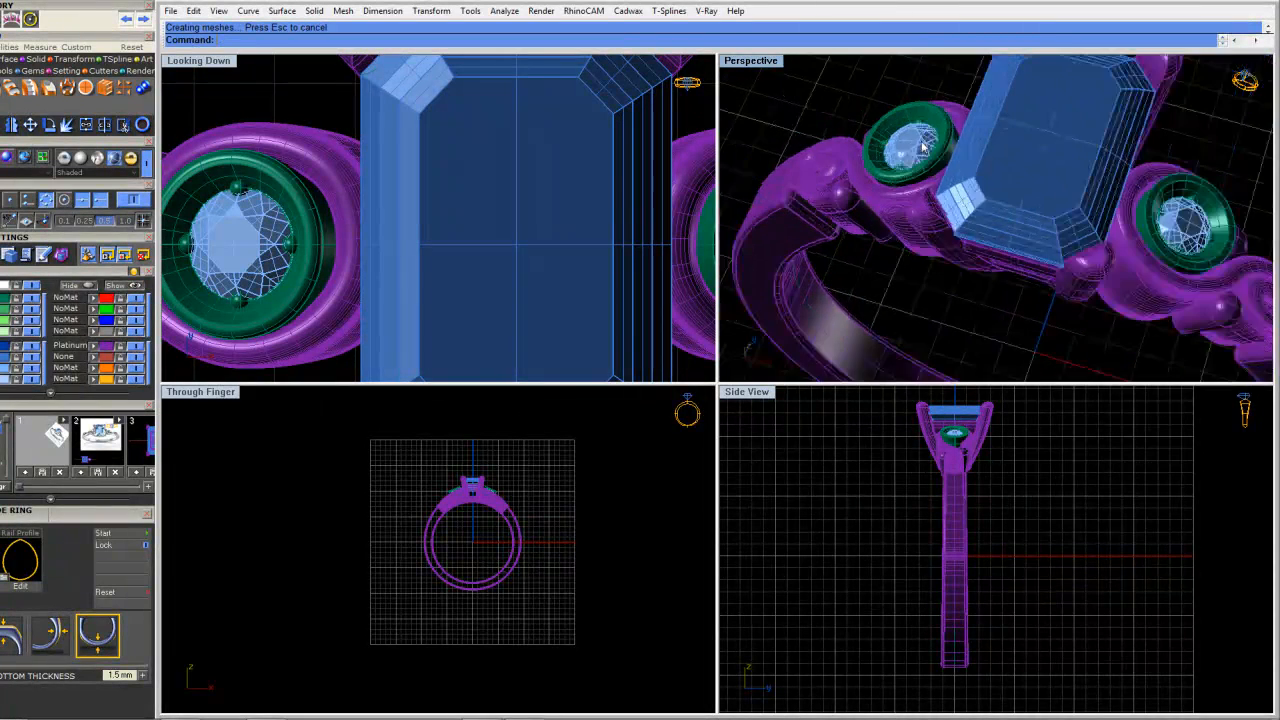
# Fillet the opposite side-stone bezel's top outer rim at the same 0.125 radius
pyautogui.scroll(5, 1263, 207)
pyautogui.press('Return')
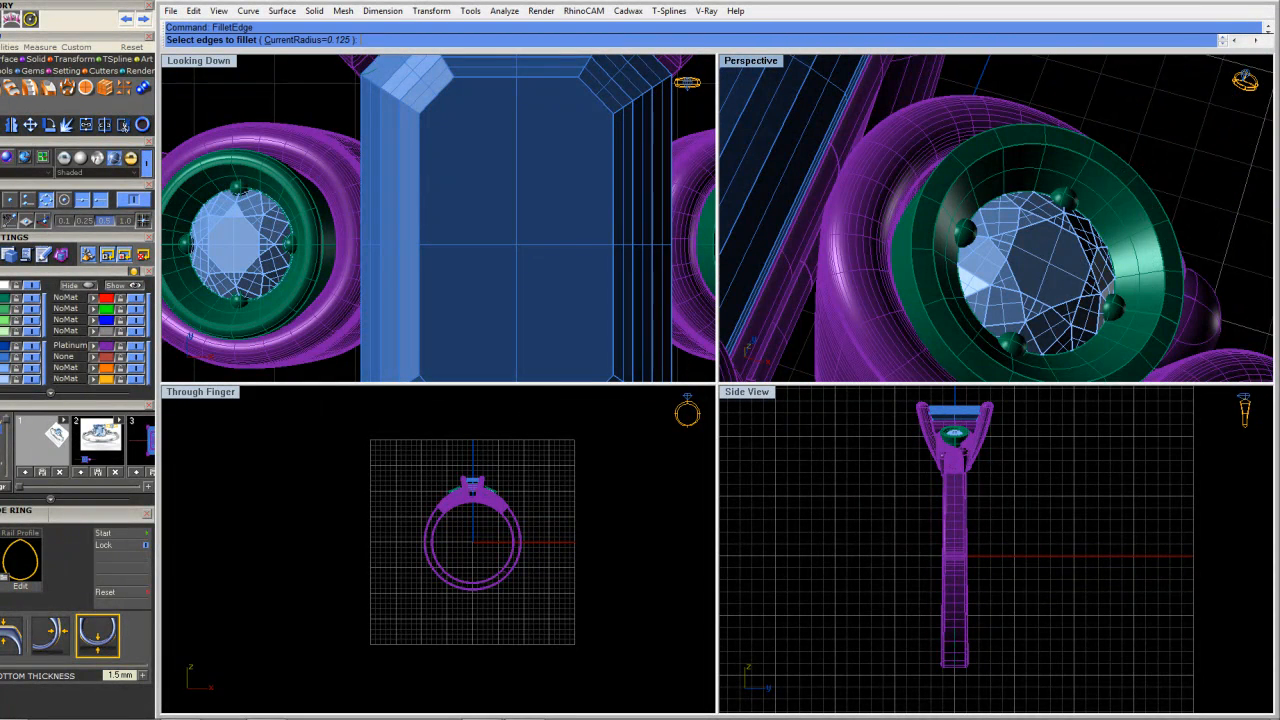
pyautogui.click(1157, 200)
pyautogui.press('Return')
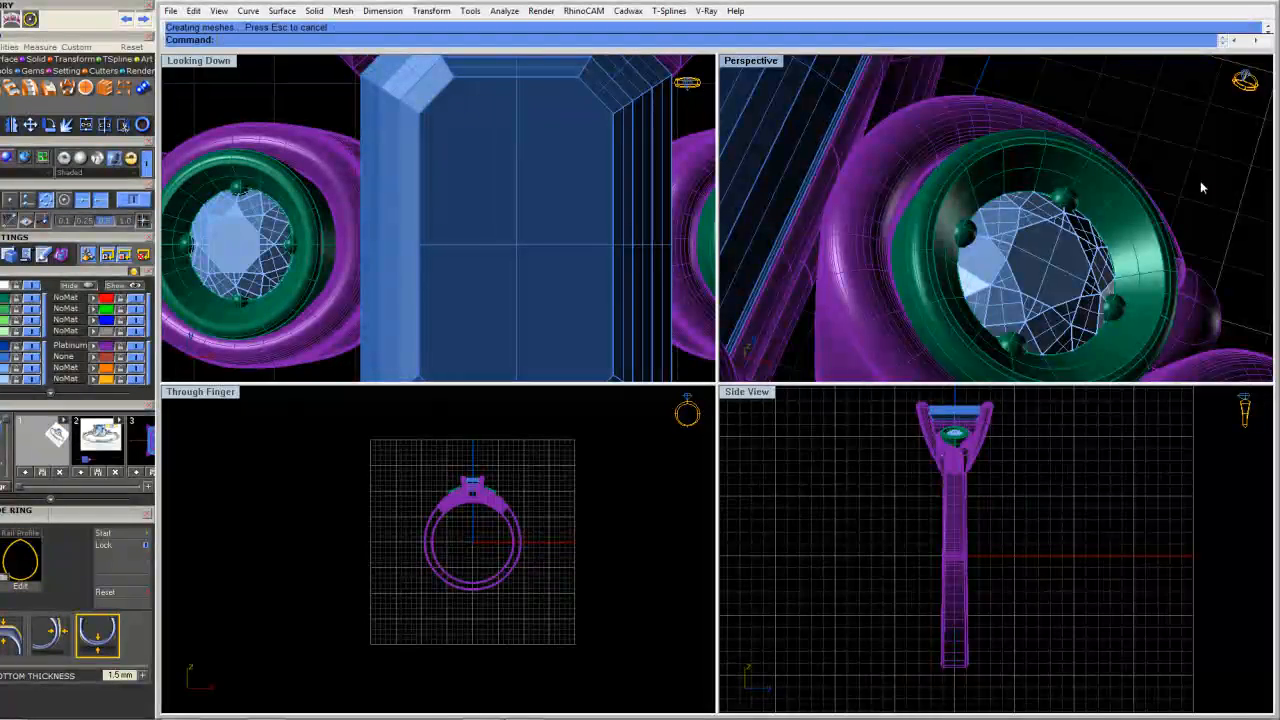
# Fillet the outer edges of the upper and lower rails beneath the emerald-cut stone on one side at 0.125 radius
pyautogui.scroll(-5, 1200, 181)
pyautogui.moveTo(1137, 191); pyautogui.dragTo(1026, 144, button='right')
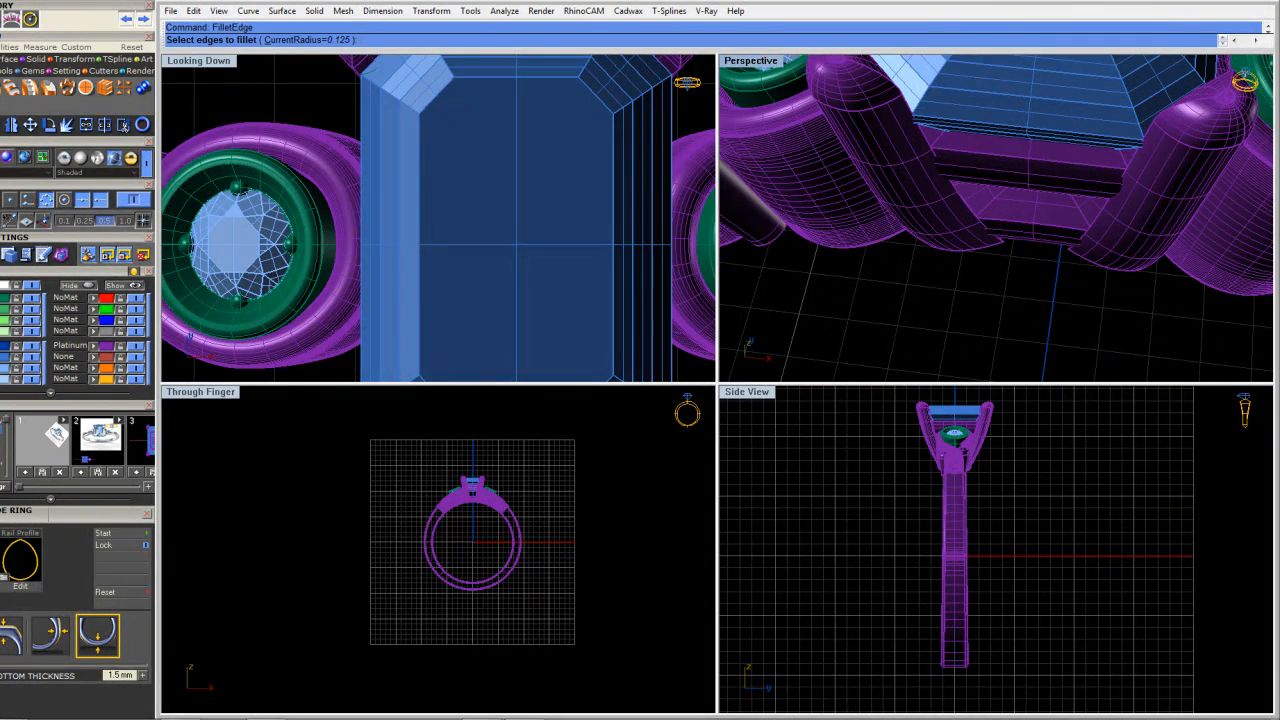
pyautogui.press('Return')
pyautogui.click(1034, 171)
pyautogui.click(1045, 203)
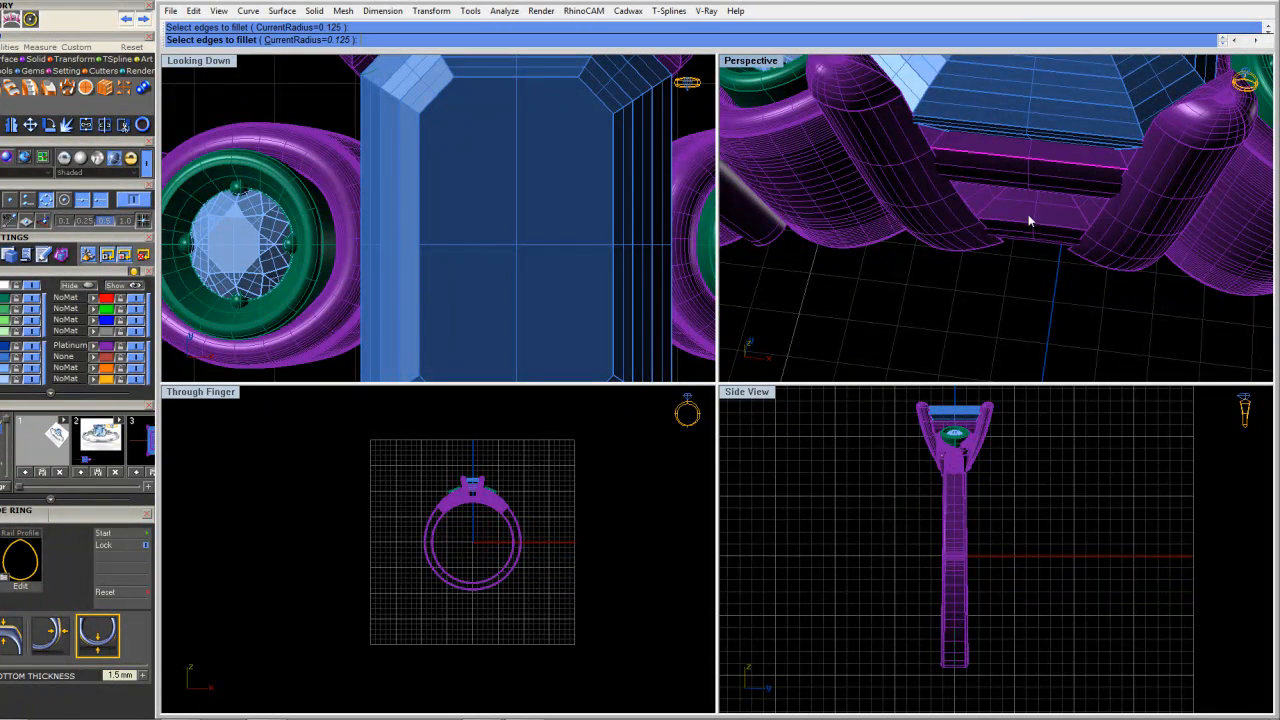
pyautogui.rightClick(1023, 267)
pyautogui.rightClick(1023, 267)
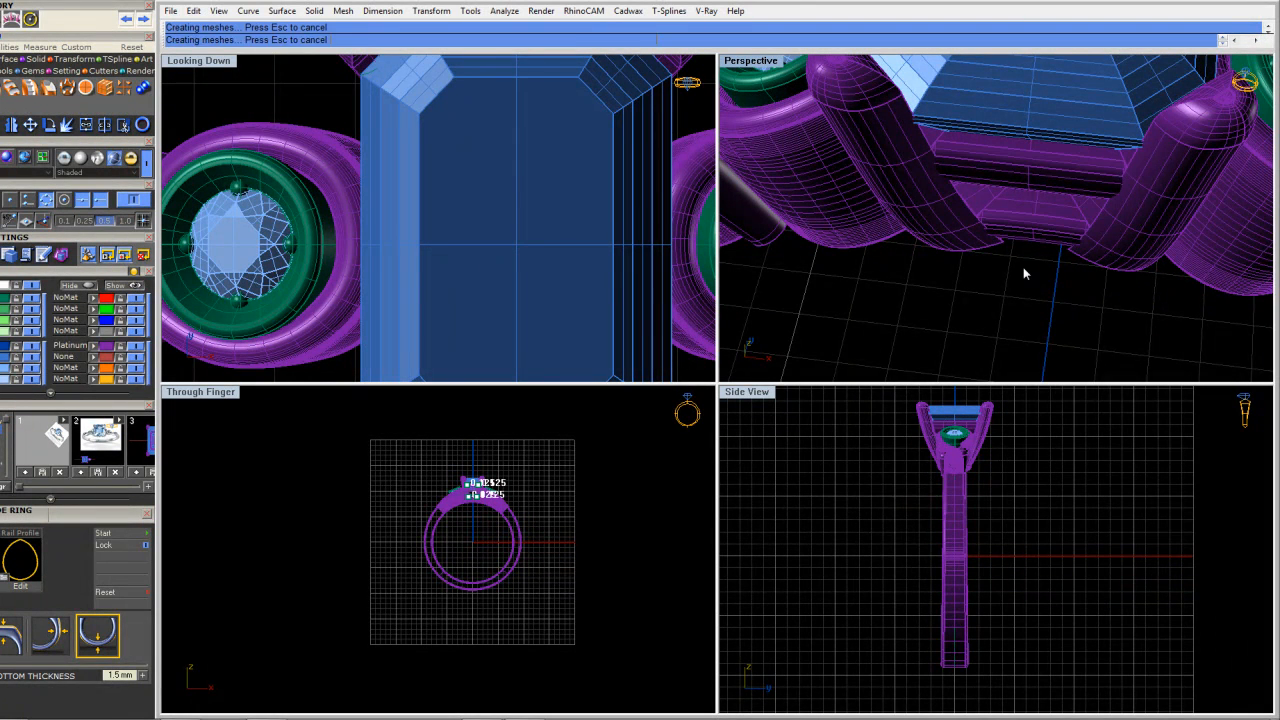
# Fillet the matching upper and lower rail edges on the other side of the emerald-cut head at 0.125 radius
pyautogui.scroll(-8, 1023, 267)
pyautogui.moveTo(1130, 275); pyautogui.dragTo(955, 150, button='right')
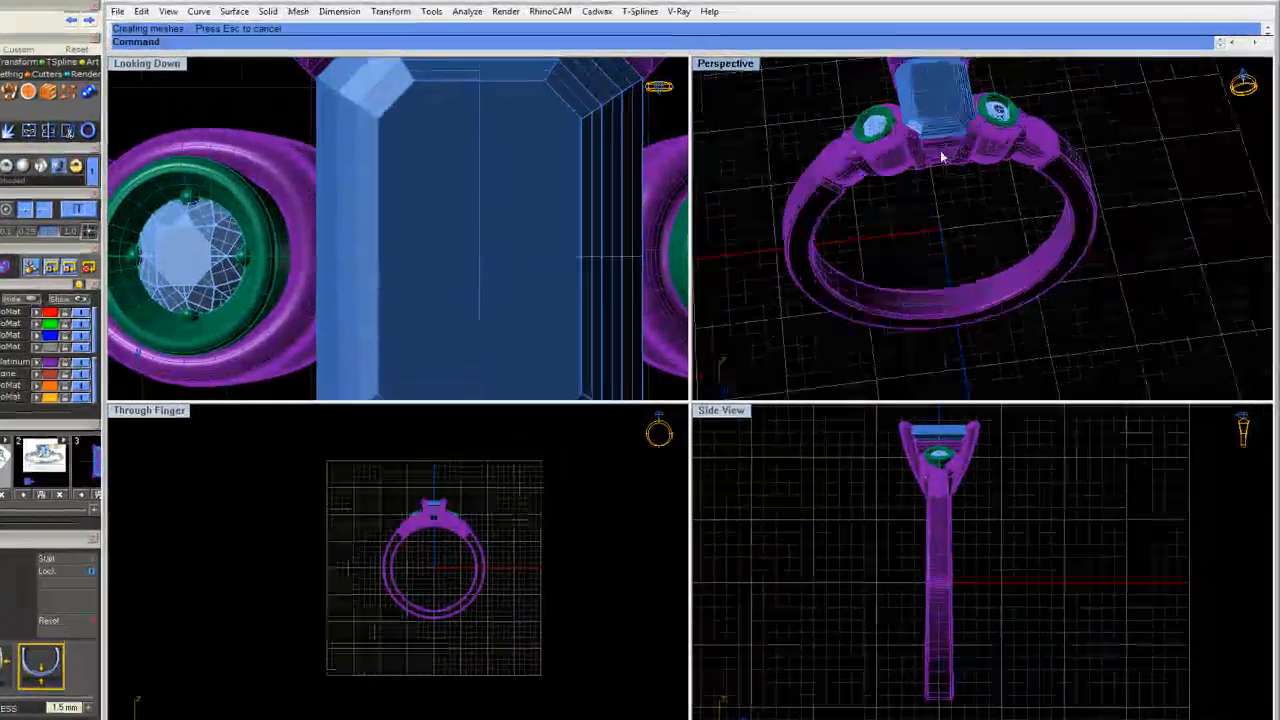
pyautogui.scroll(6, 941, 157)
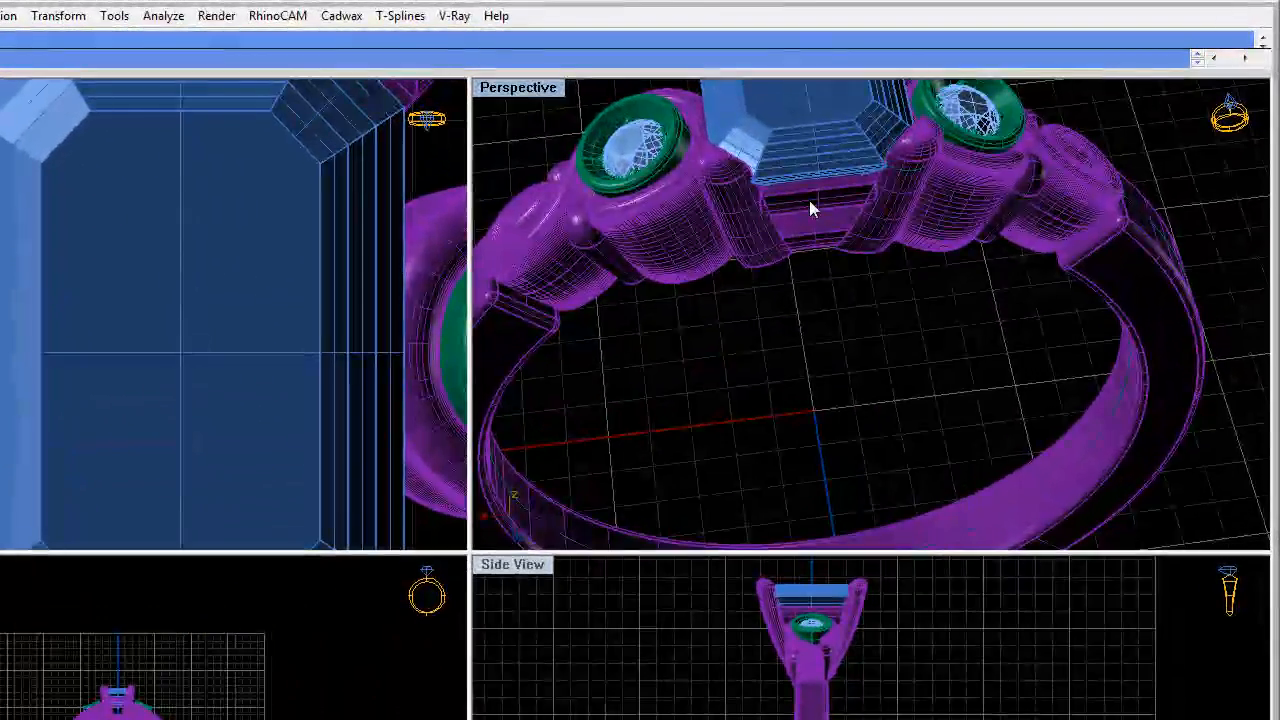
pyautogui.click(810, 200)
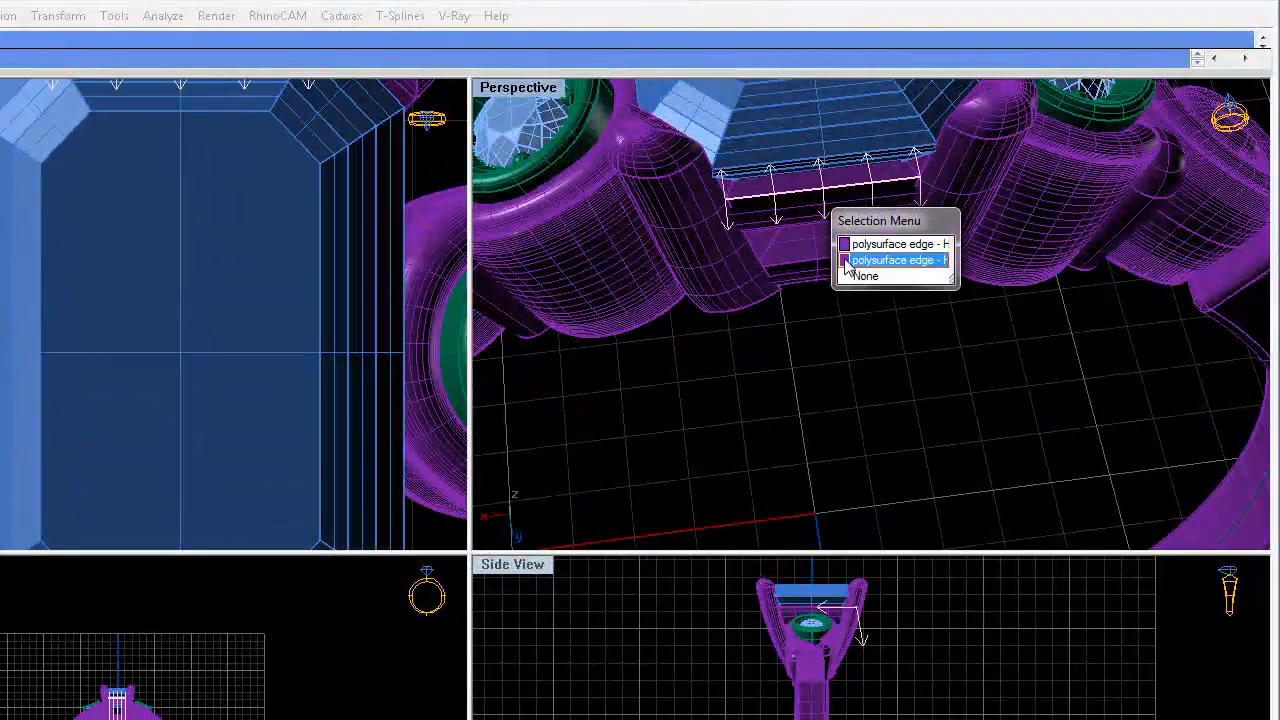
pyautogui.click(822, 259)
pyautogui.click(811, 257)
pyautogui.press('Return')
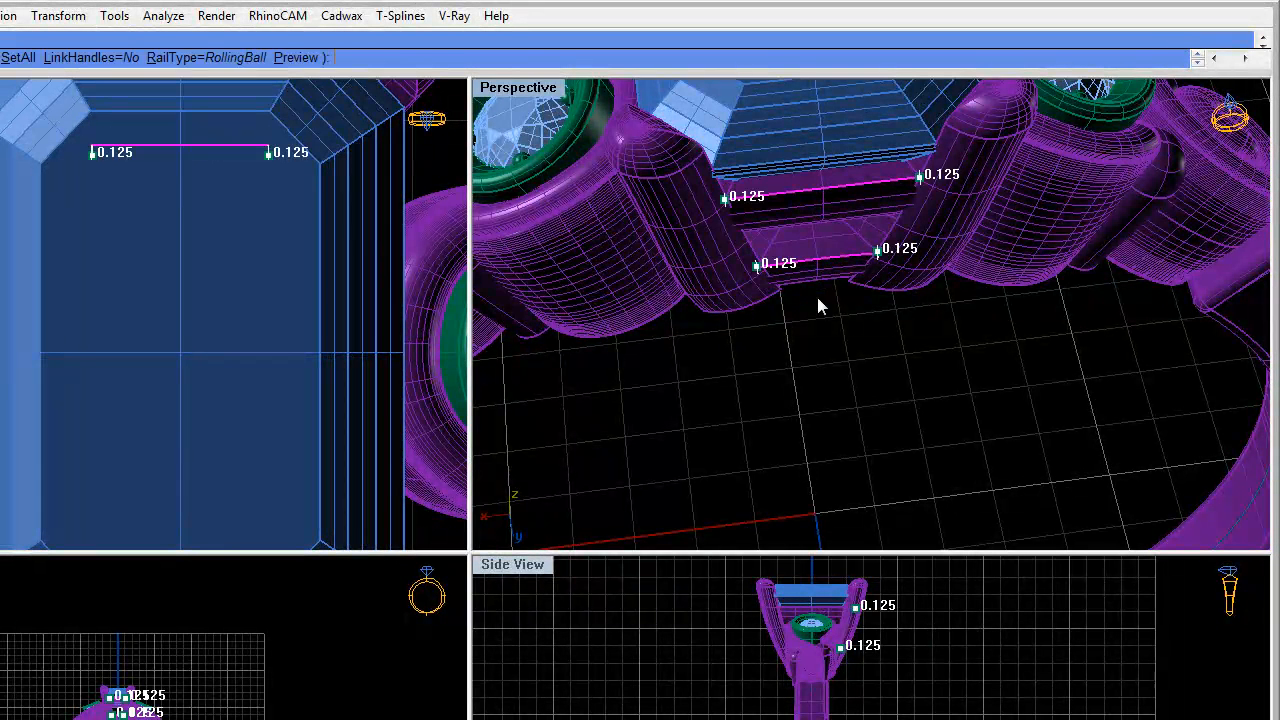
pyautogui.press('Return')
# Try to fillet the long edges of the two corner prongs flanking the rails at 0.125 radius, and undo the attempt
pyautogui.click(886, 236)
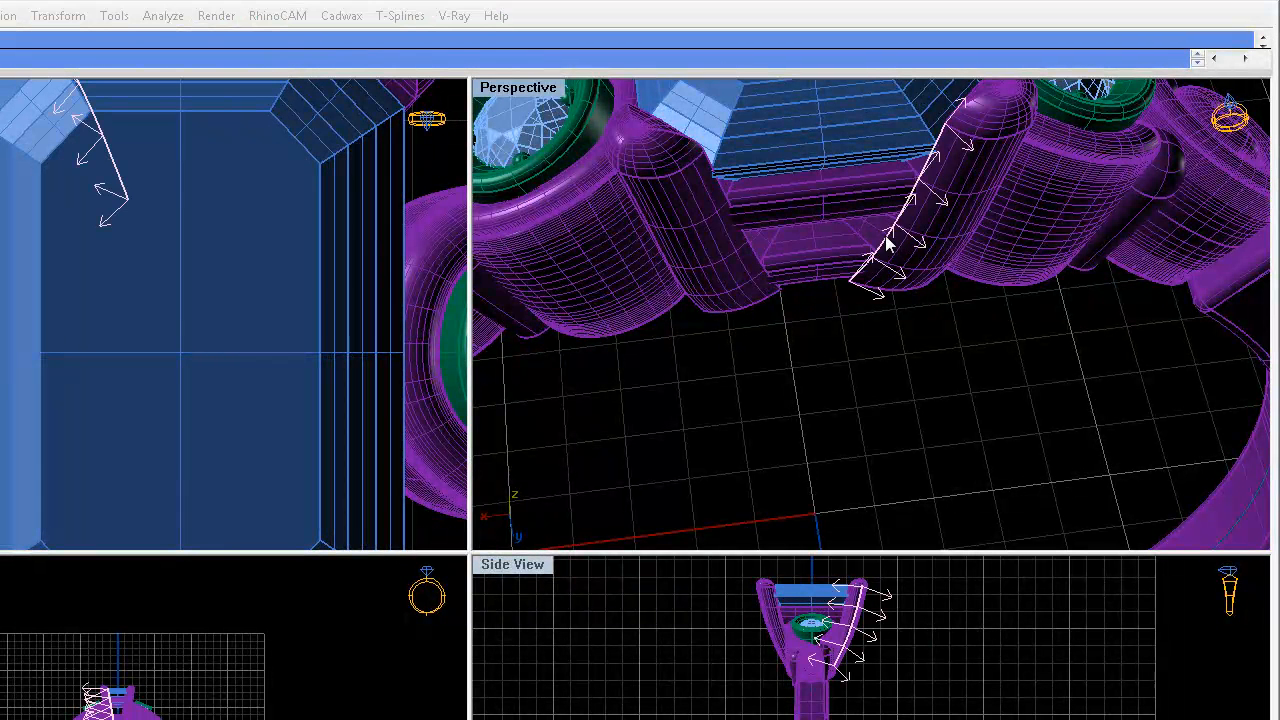
pyautogui.click(925, 287)
pyautogui.click(757, 255)
pyautogui.press('Return')
pyautogui.press('Return')
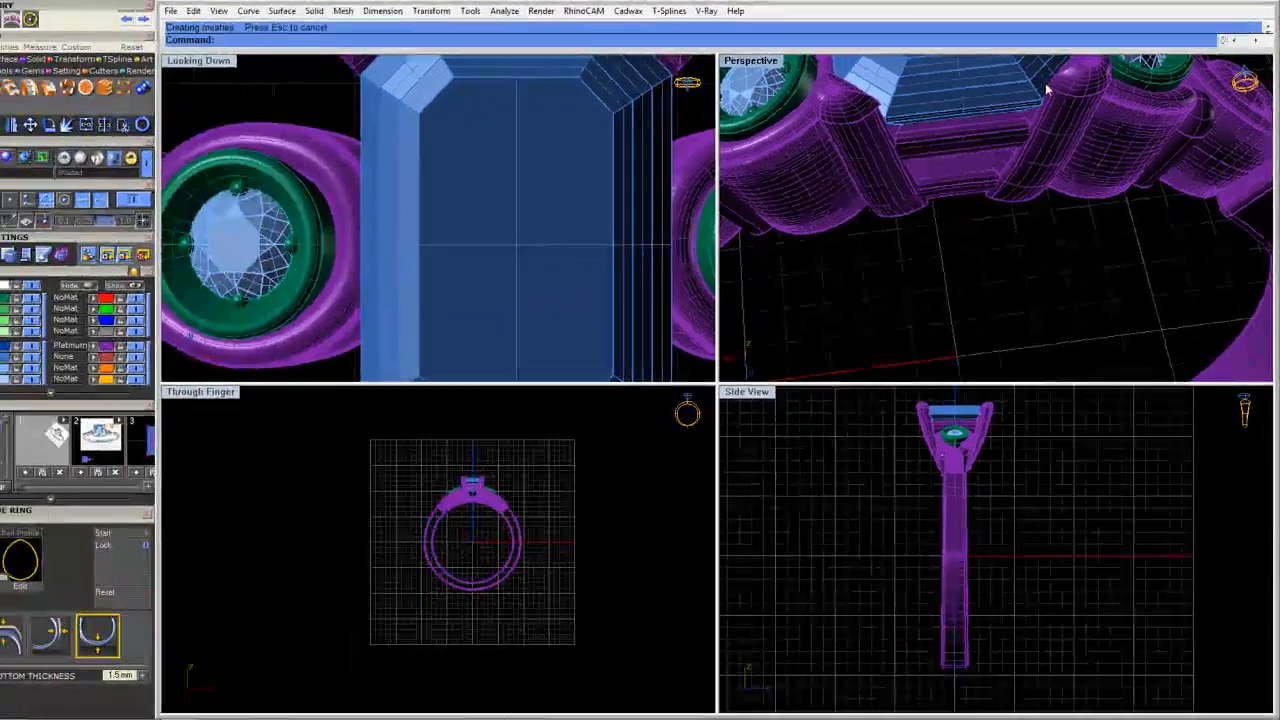
pyautogui.scroll(5, 1030, 110)
pyautogui.scroll(-6, 1068, 100)
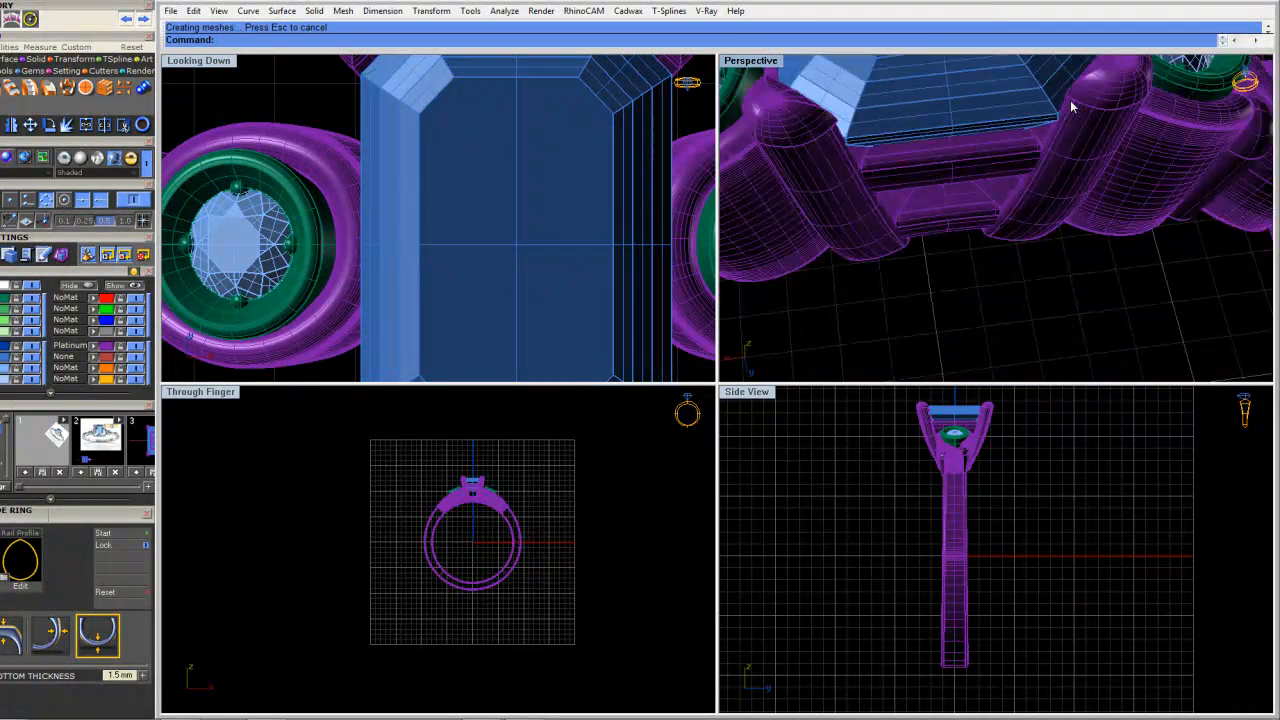
pyautogui.hotkey('ctrl', 'z')
# Try the 0.125 edge fillet on a single corner prong of the emerald-cut head, and undo it
pyautogui.scroll(5, 1068, 100)
pyautogui.press('Return')
pyautogui.click(1110, 73)
pyautogui.click(998, 222)
pyautogui.press('Return')
pyautogui.press('Return')
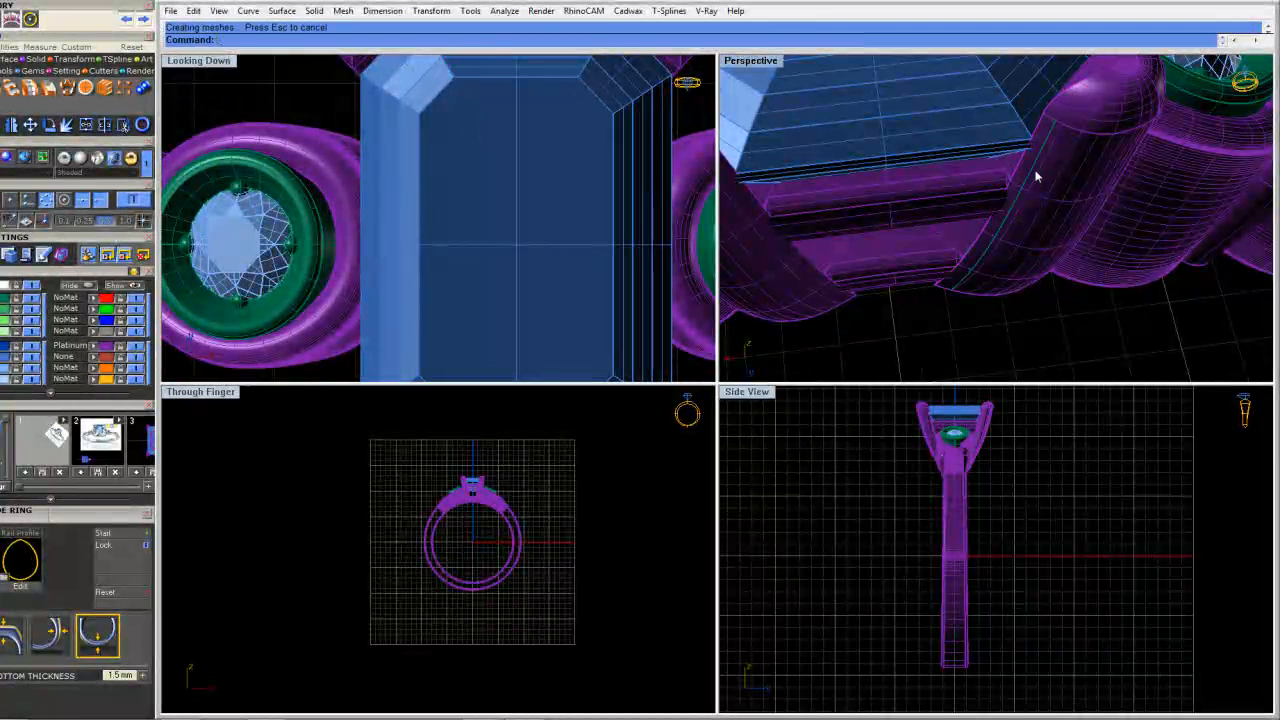
pyautogui.hotkey('ctrl', 'z')
pyautogui.scroll(-5, 1048, 170)
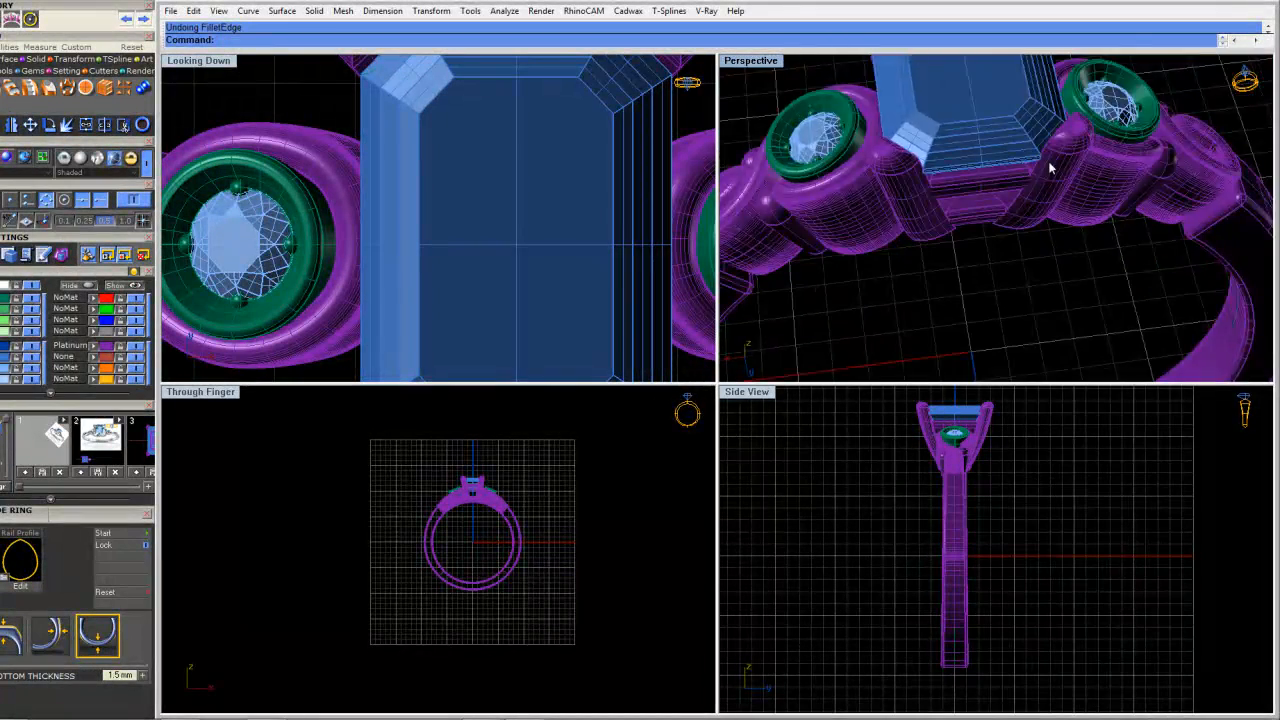
# Put a bounding-box CageEdit control cage around the four corner prongs, with a Z point count of 7
pyautogui.scroll(-3, 1050, 168)
pyautogui.moveTo(1057, 208); pyautogui.dragTo(1013, 242, button='right')
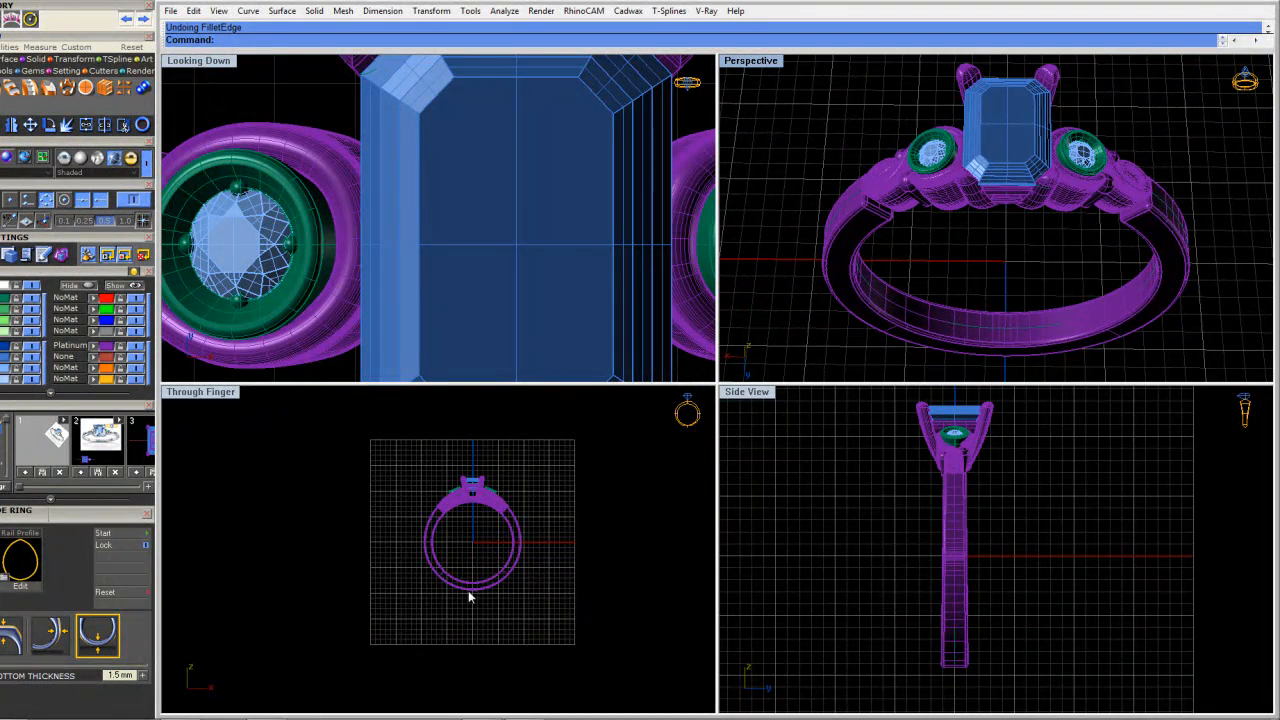
pyautogui.scroll(8, 469, 597)
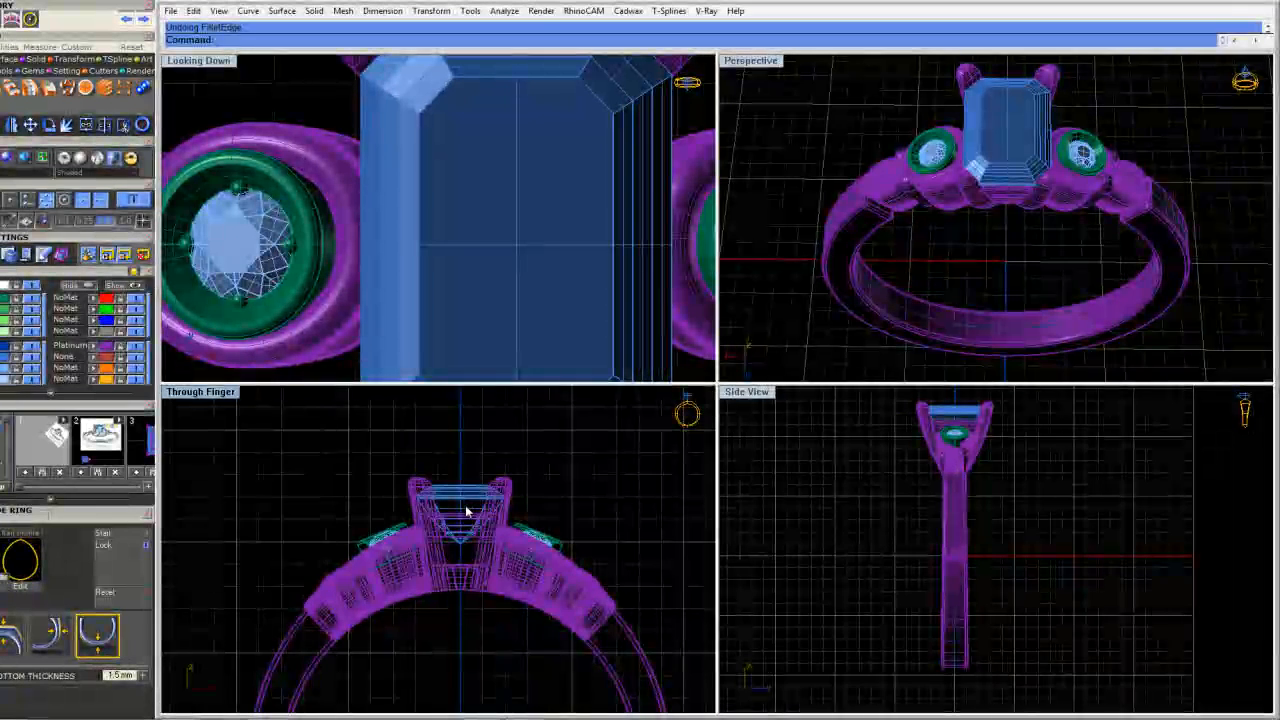
pyautogui.scroll(2, 467, 512)
pyautogui.scroll(2, 465, 511)
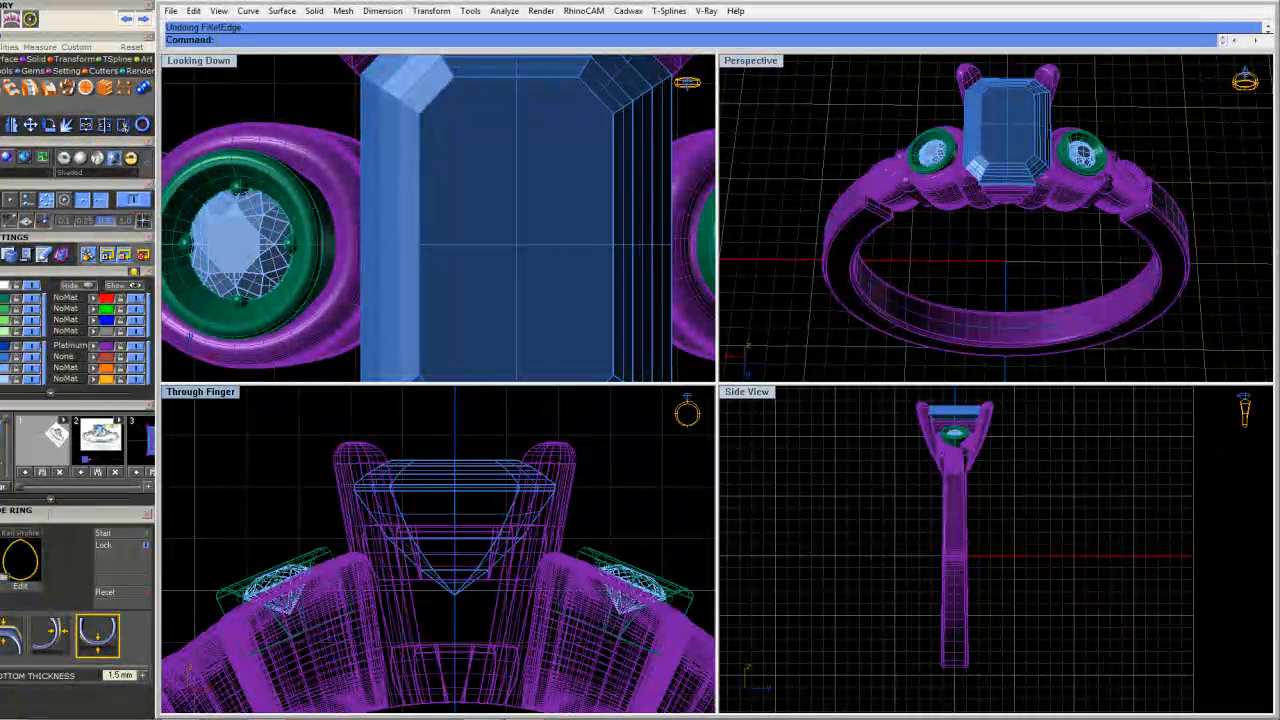
pyautogui.click(558, 446)
pyautogui.click(543, 434)
pyautogui.moveTo(590, 432); pyautogui.dragTo(309, 458)
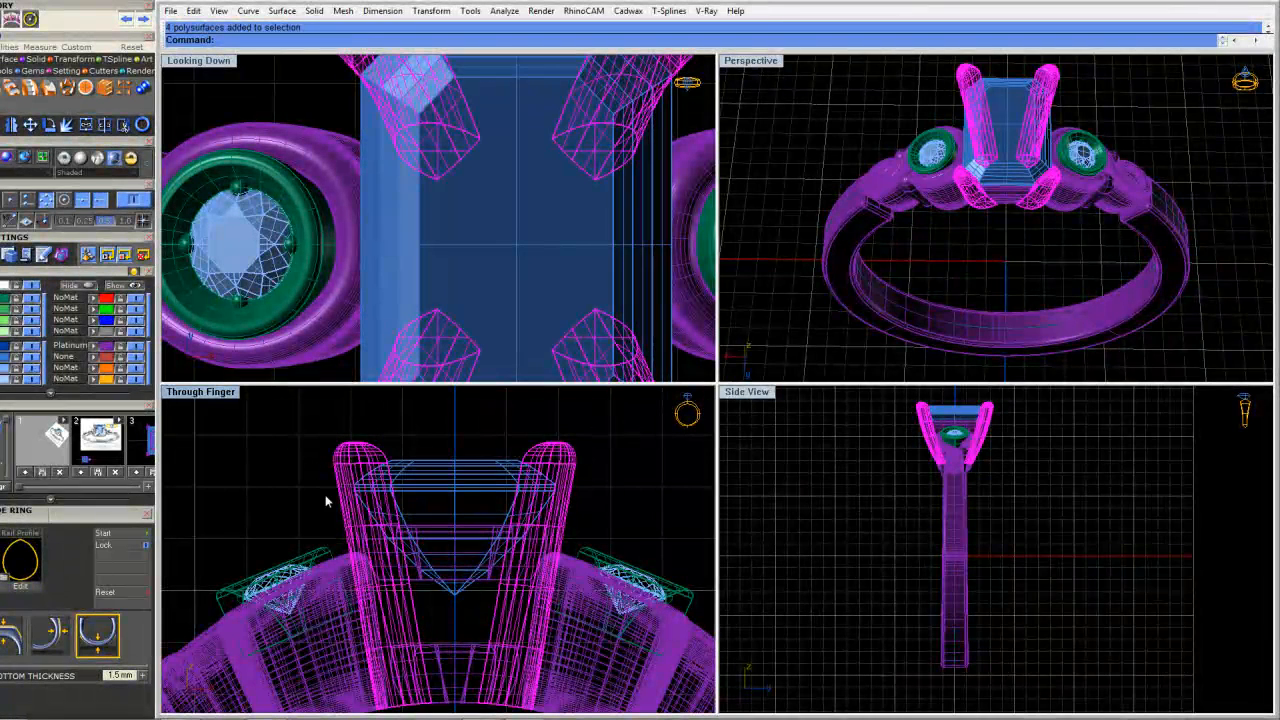
pyautogui.write('CageEdit')
pyautogui.press('Return')
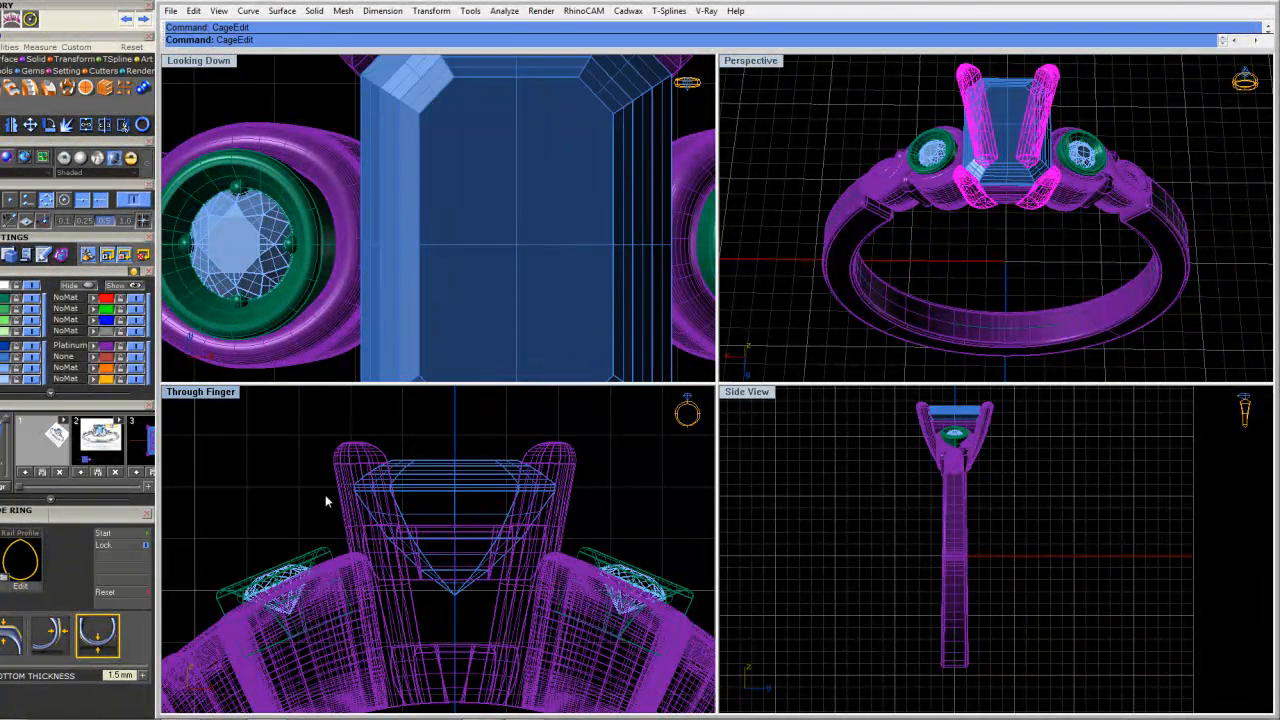
pyautogui.click(296, 40)
pyautogui.rightClick(320, 68)
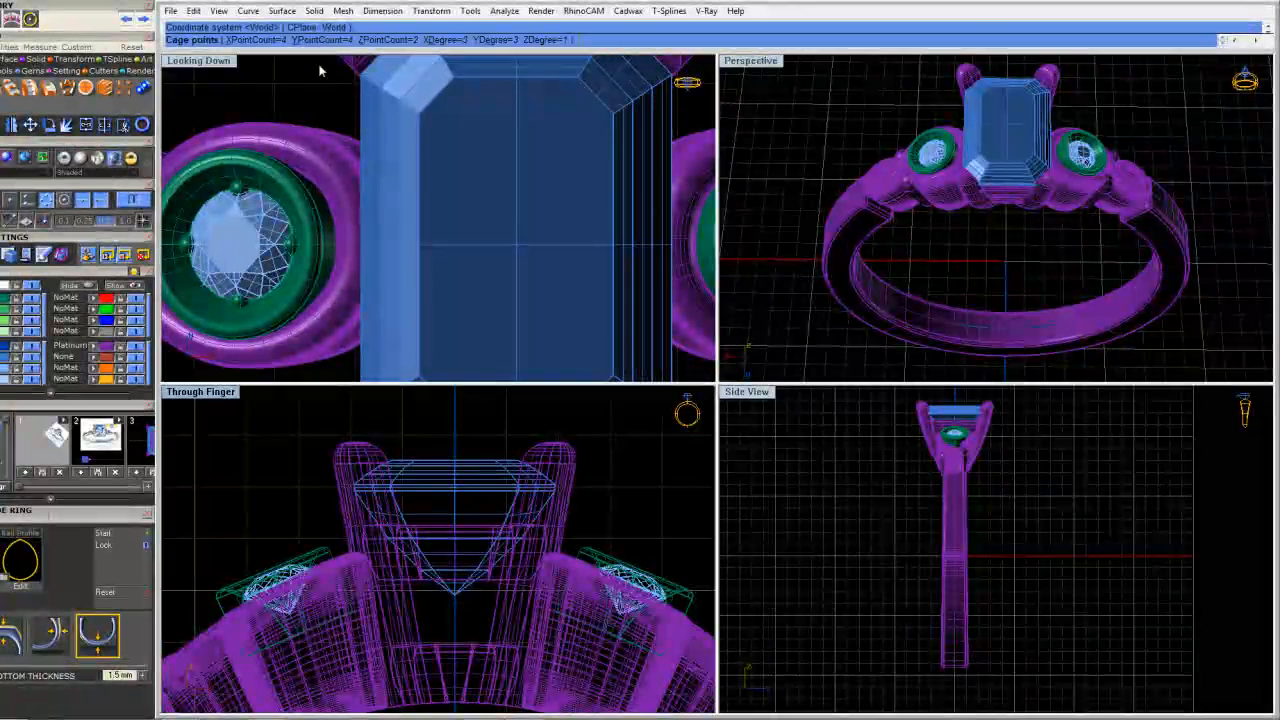
pyautogui.click(388, 40)
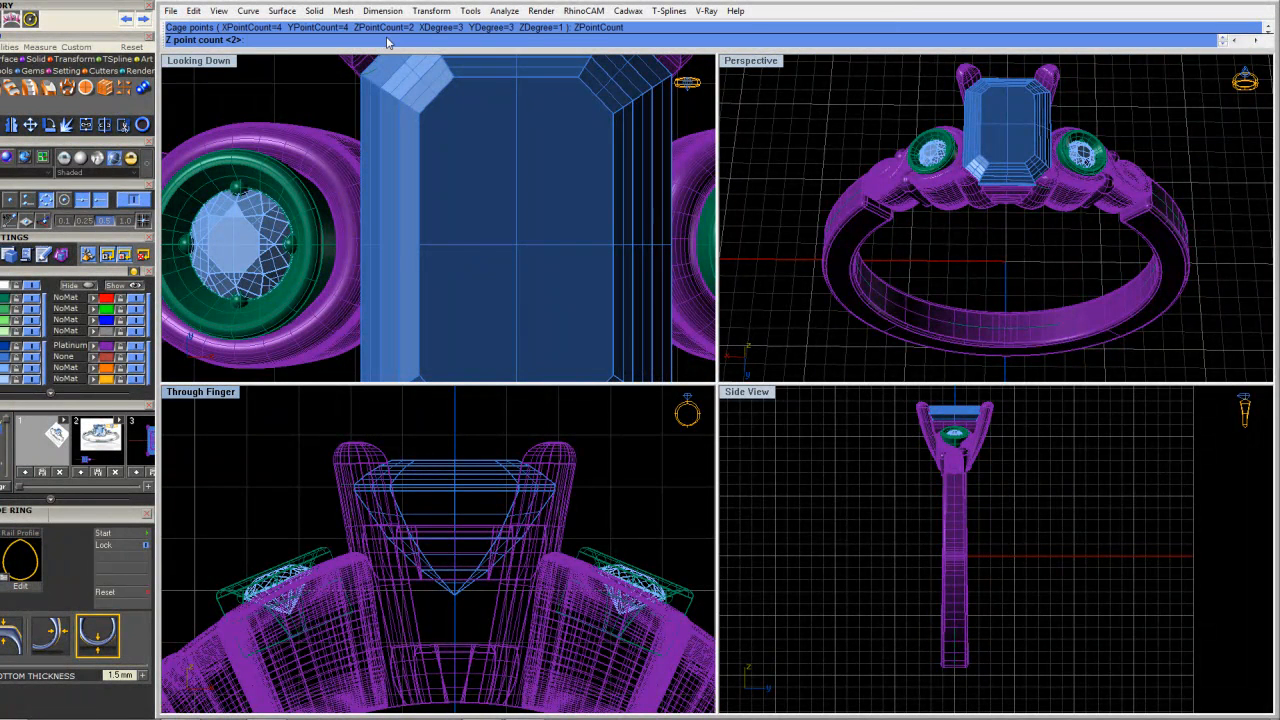
pyautogui.write('7')
pyautogui.press('Return')
pyautogui.press('Return')
pyautogui.press('Return')
# Try lowering the upper two rows of cage points over the corner prongs, and undo the move
pyautogui.moveTo(298, 426); pyautogui.dragTo(612, 518)
pyautogui.scroll(5, 600, 470)
pyautogui.moveTo(564, 428); pyautogui.dragTo(564, 478)
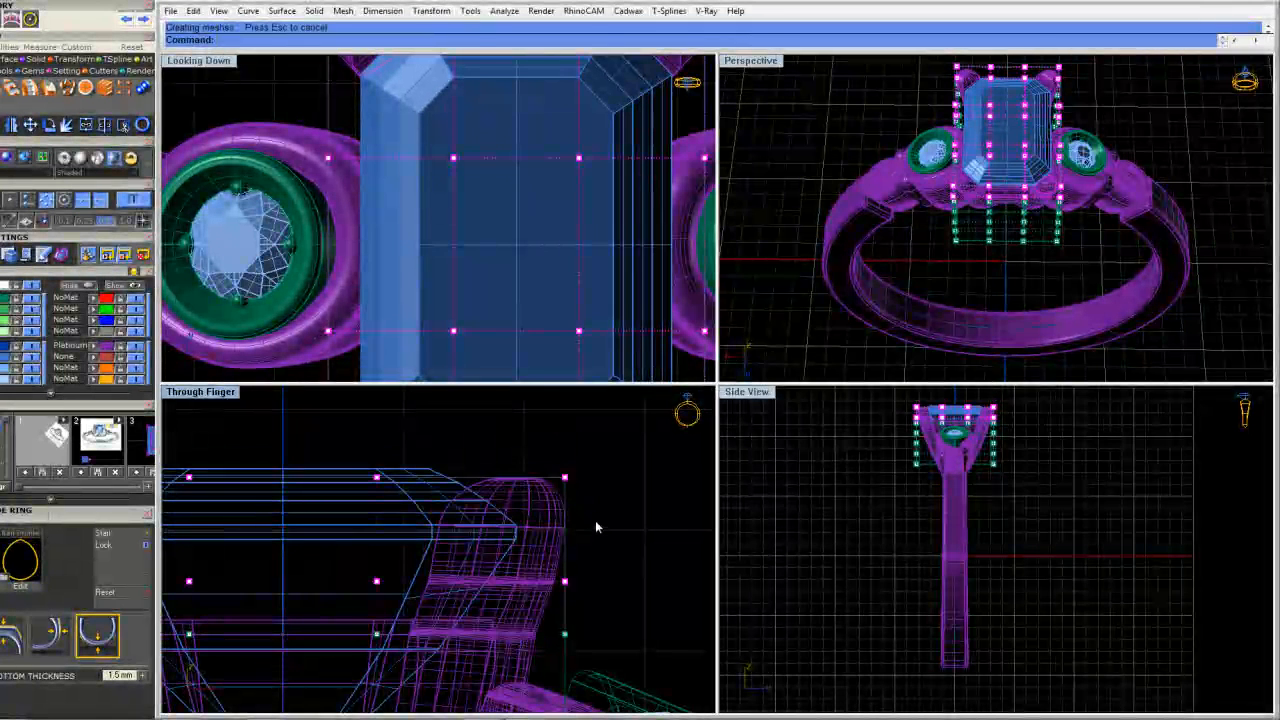
pyautogui.hotkey('ctrl', 'z')
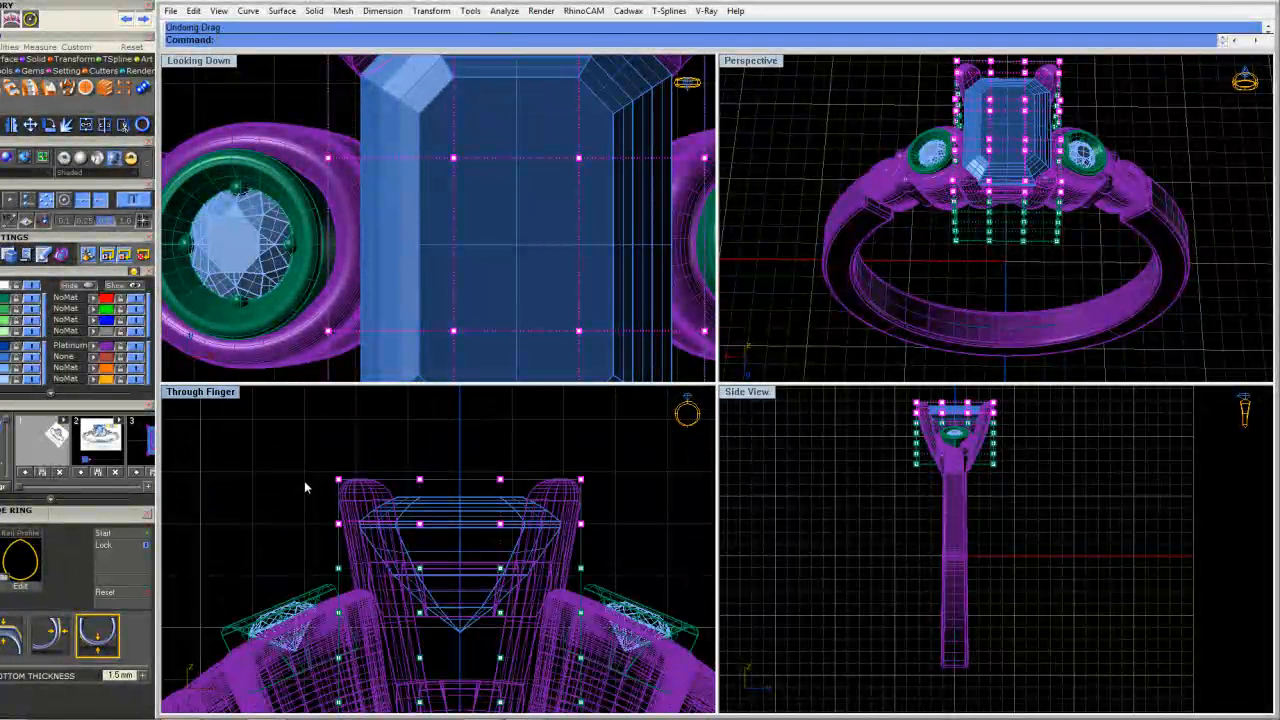
# Reselect the upper rows of cage points, and delete the seven-row control cage from the prongs
pyautogui.moveTo(302, 446); pyautogui.dragTo(592, 490)
pyautogui.scroll(2, 545, 490)
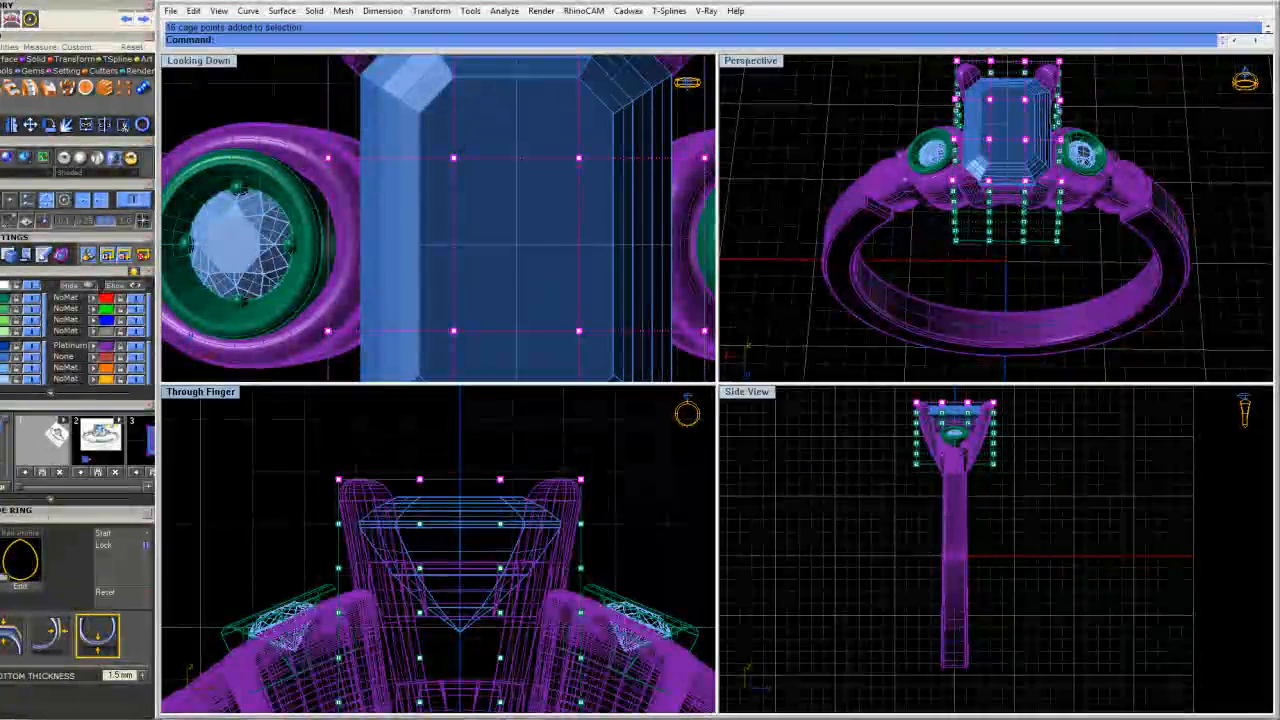
pyautogui.scroll(-2, 462, 492)
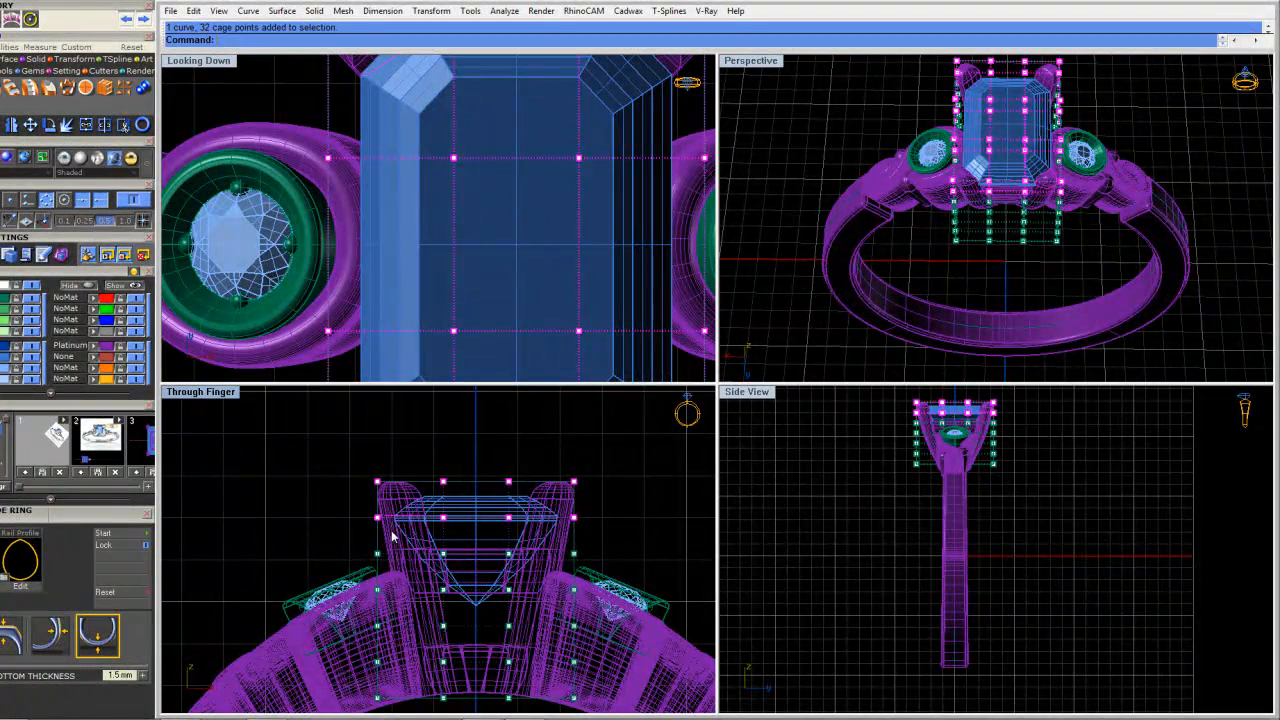
pyautogui.press('Escape')
pyautogui.press('Escape')
pyautogui.press('Delete')
# Put a bounding-box CageEdit control cage around the four corner prongs, with a Z point count of 4
pyautogui.moveTo(575, 442); pyautogui.dragTo(386, 492)
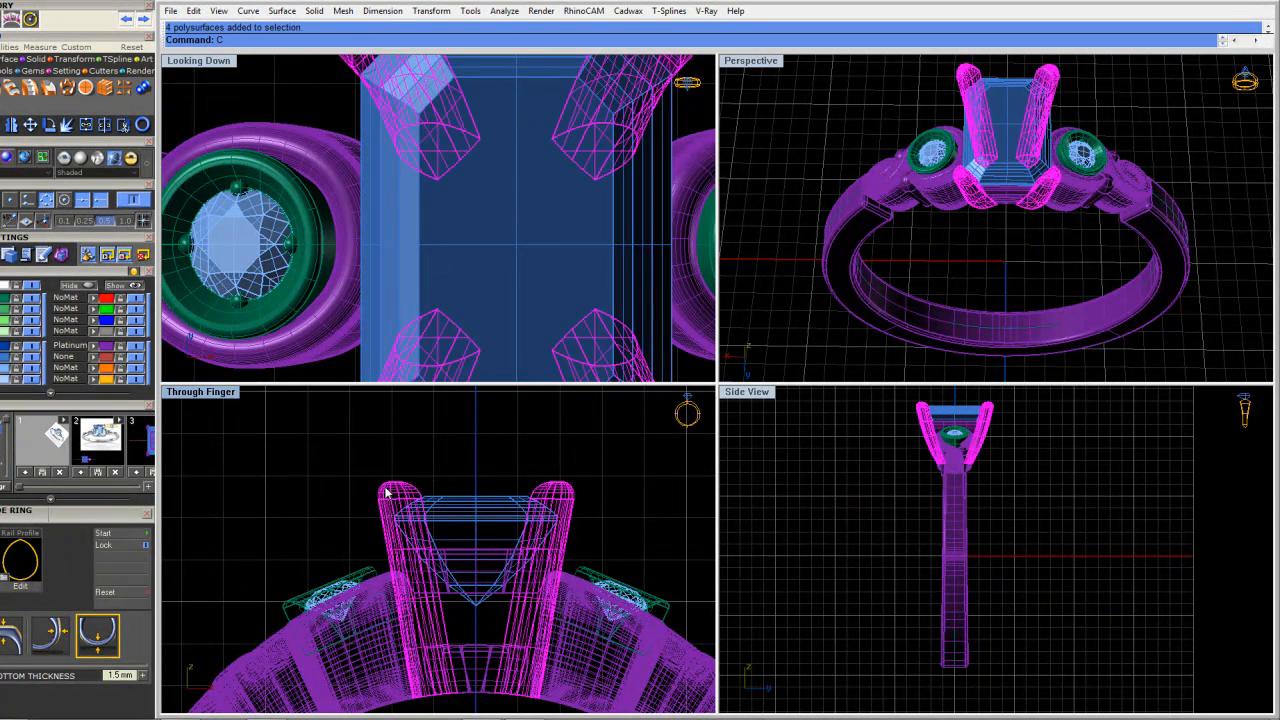
pyautogui.write('CageEdit')
pyautogui.press('Return')
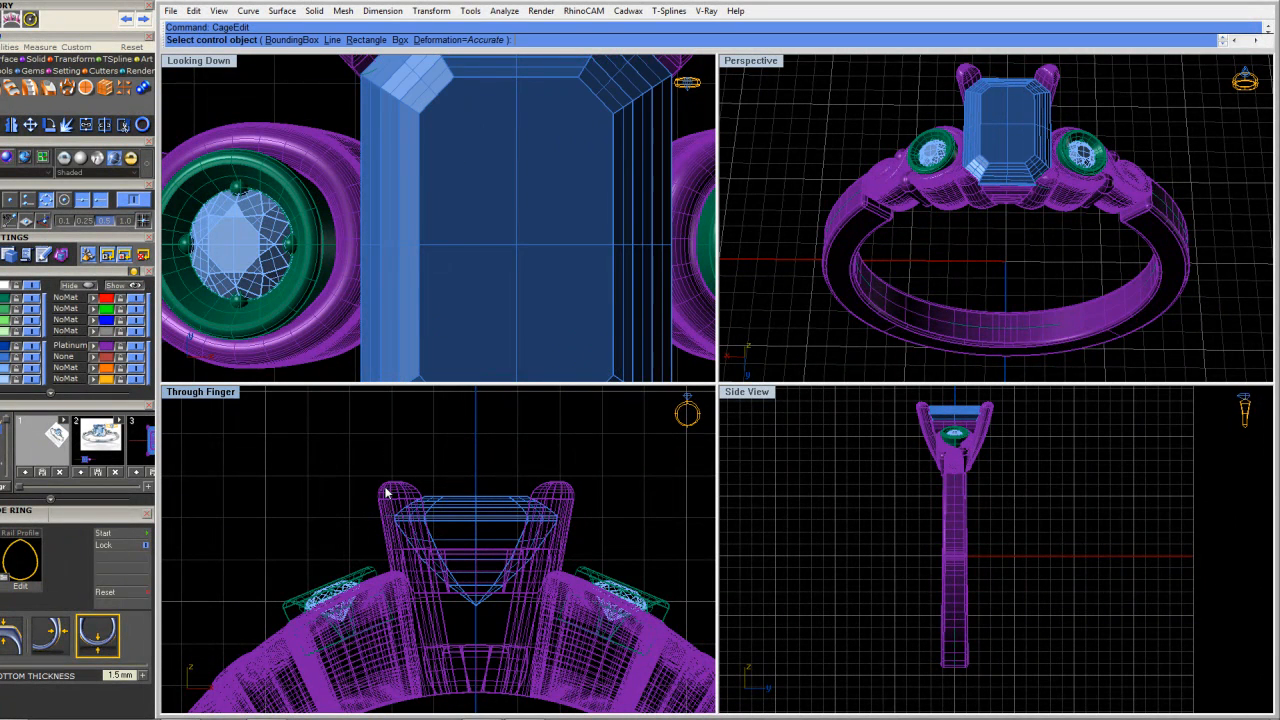
pyautogui.click(291, 40)
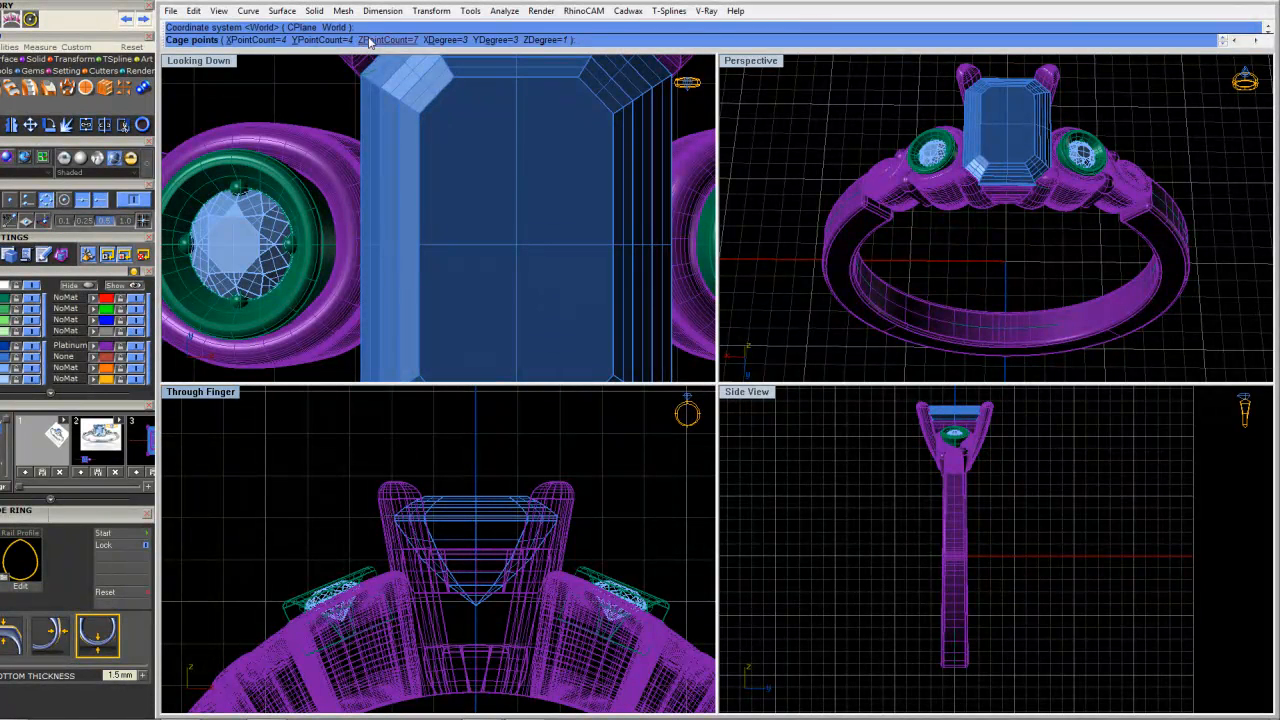
pyautogui.click(370, 40)
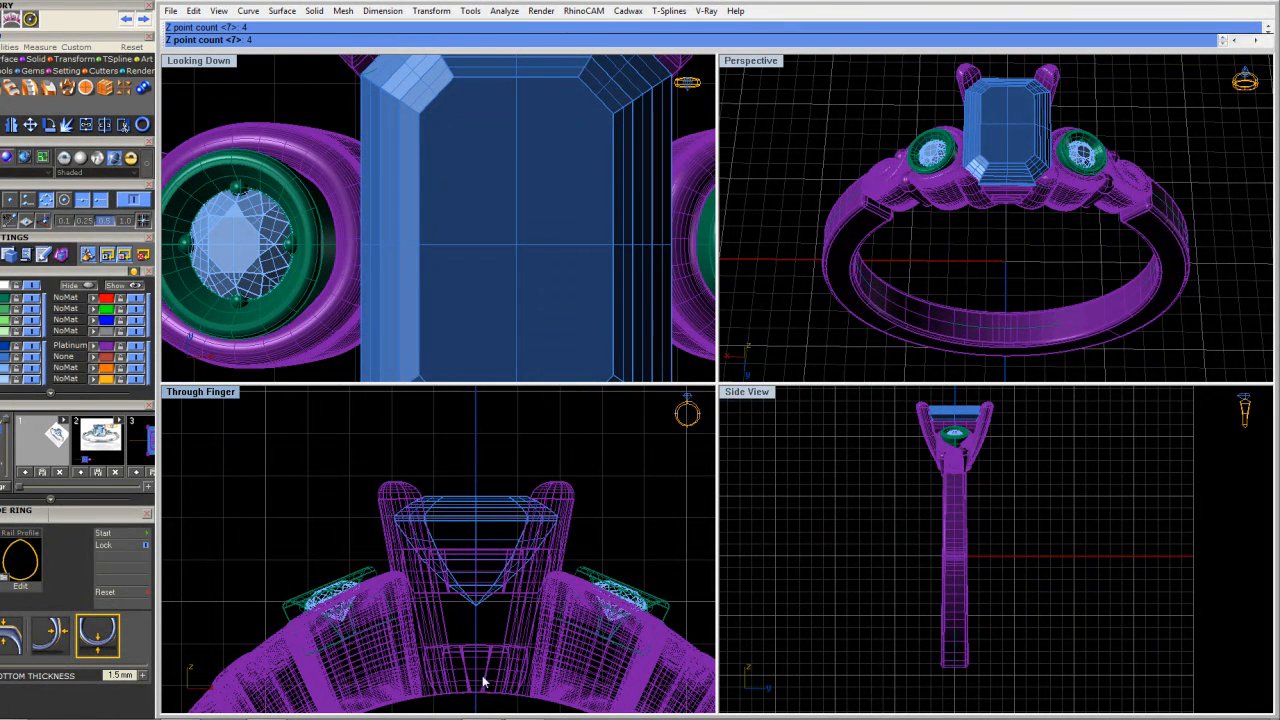
pyautogui.press('Return')
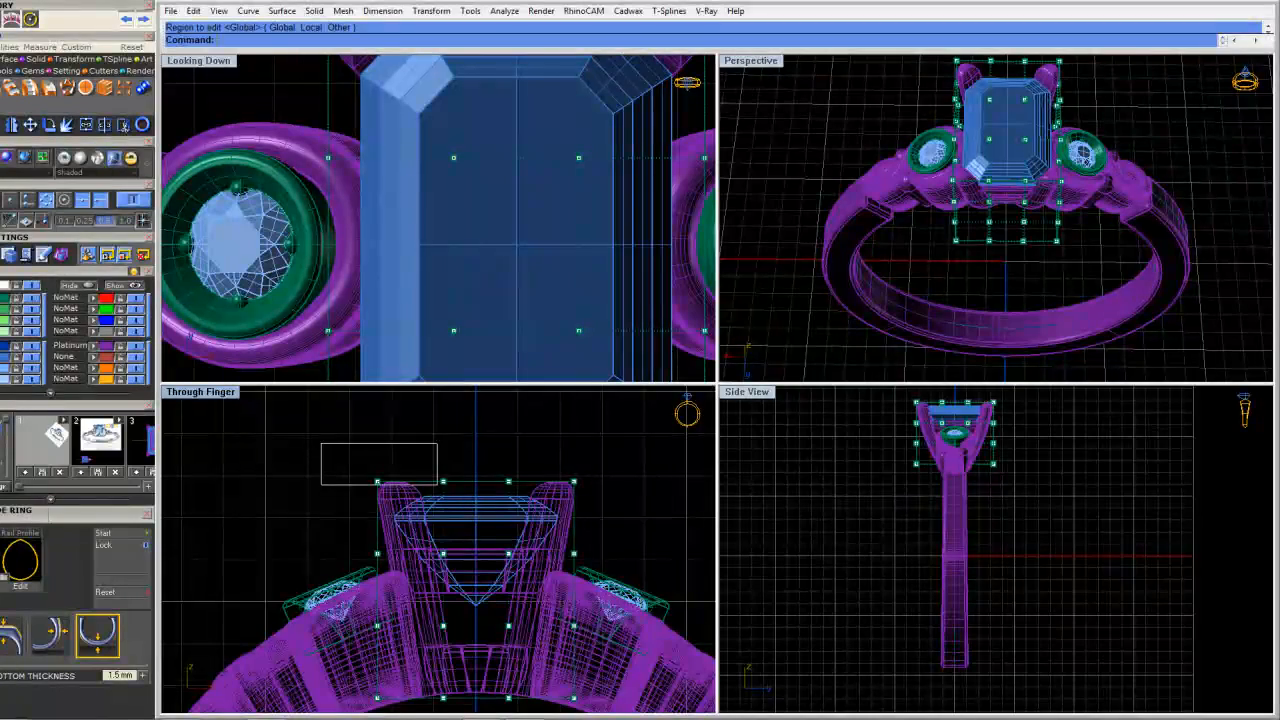
# Lower the cage's top row of points to shorten the prongs, and scale that row slightly inward toward the stone
pyautogui.scroll(3, 509, 487)
pyautogui.moveTo(514, 483); pyautogui.dragTo(510, 504)
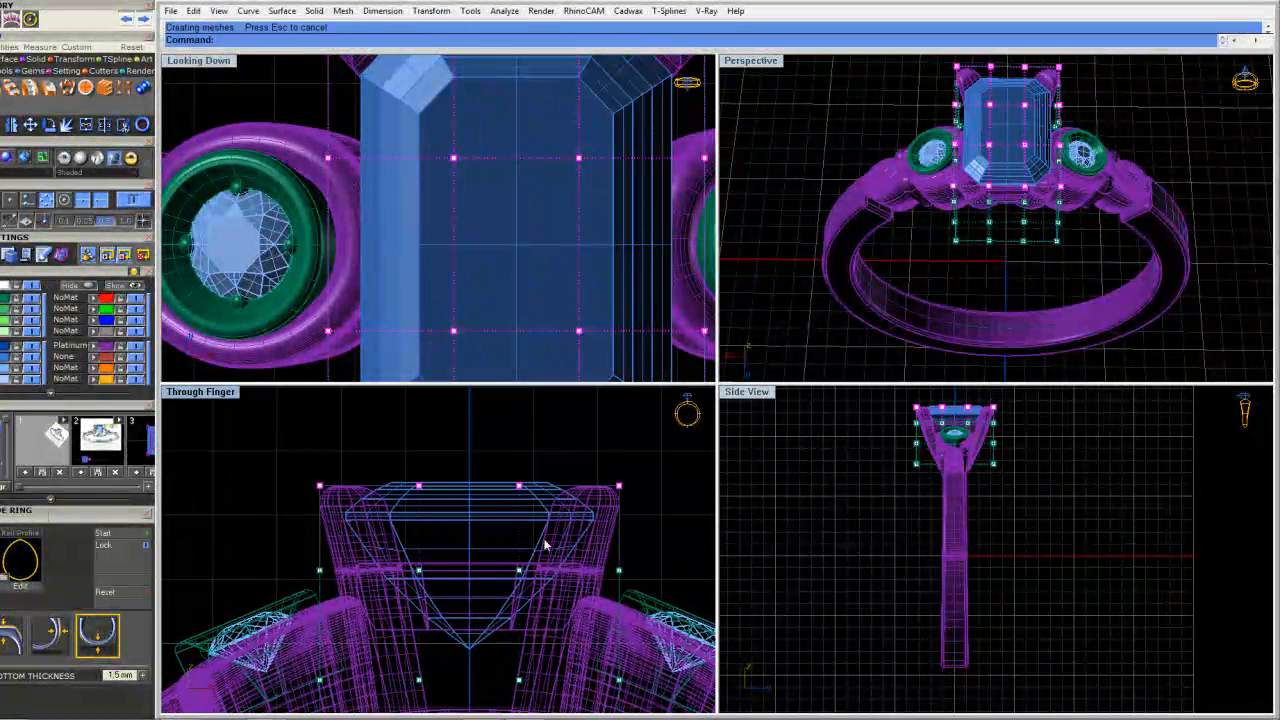
pyautogui.scroll(-5, 477, 245)
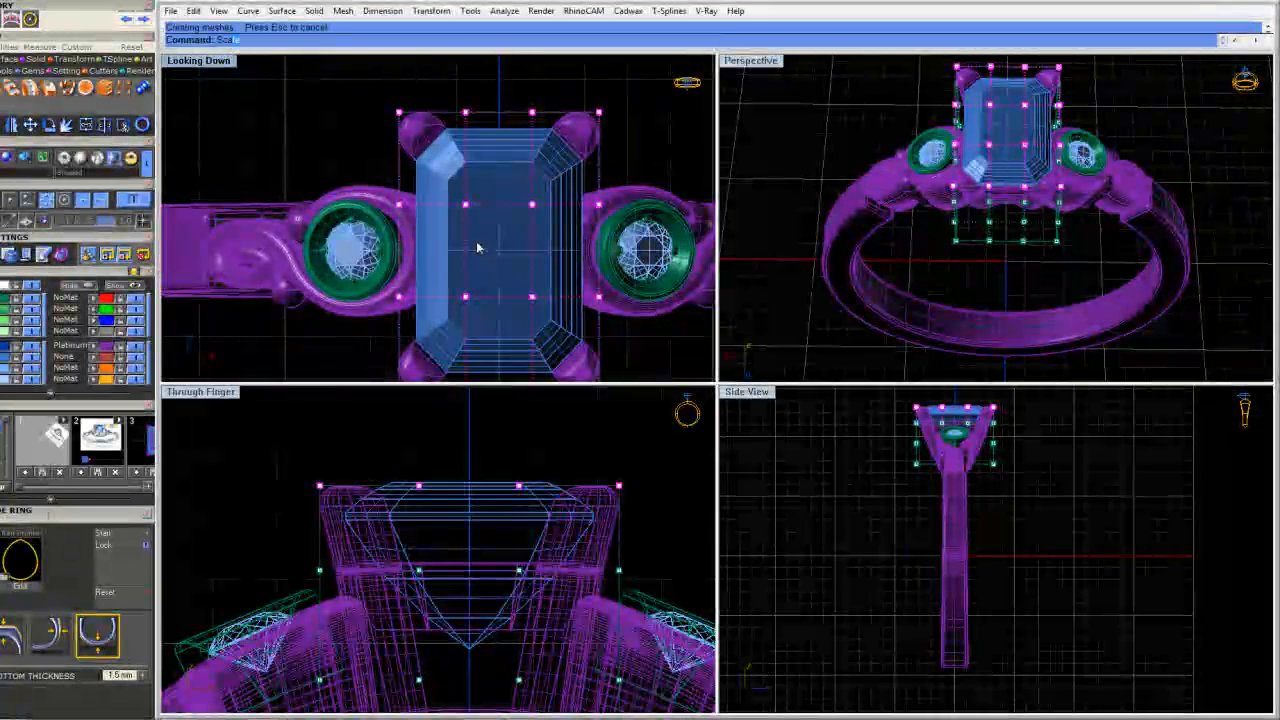
pyautogui.click(427, 178)
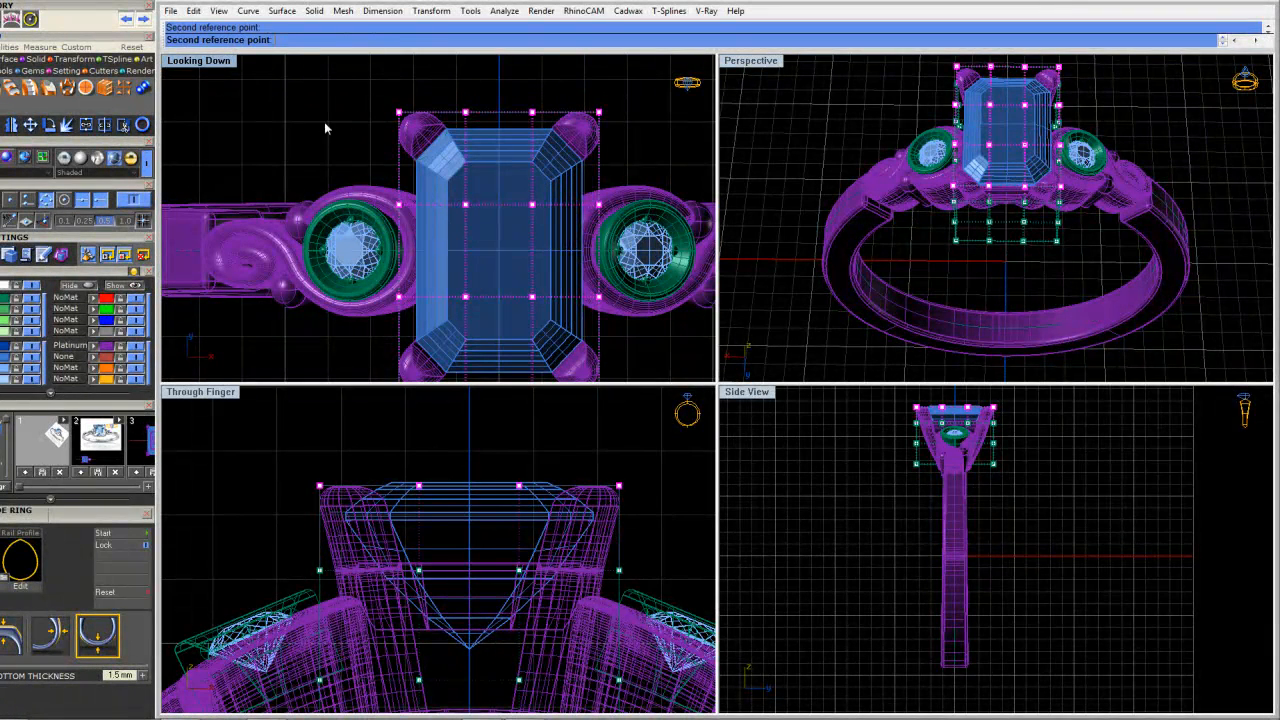
pyautogui.click(324, 121)
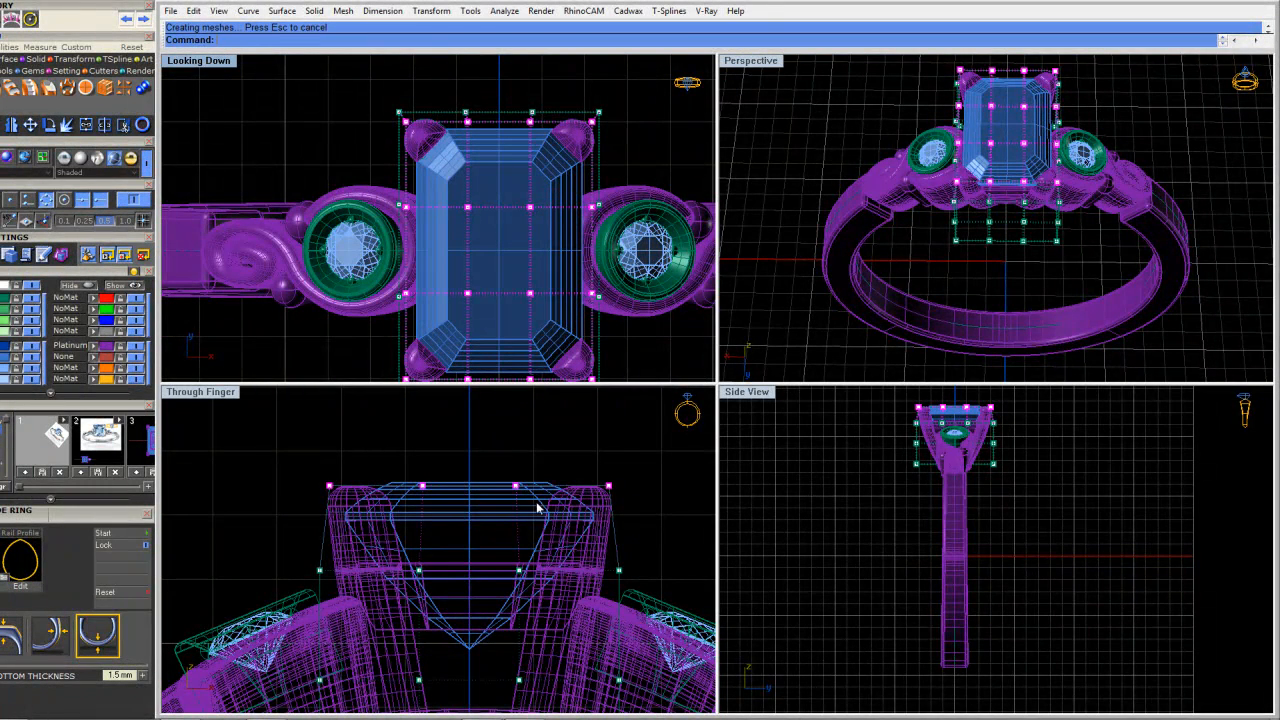
pyautogui.scroll(3, 1007, 96)
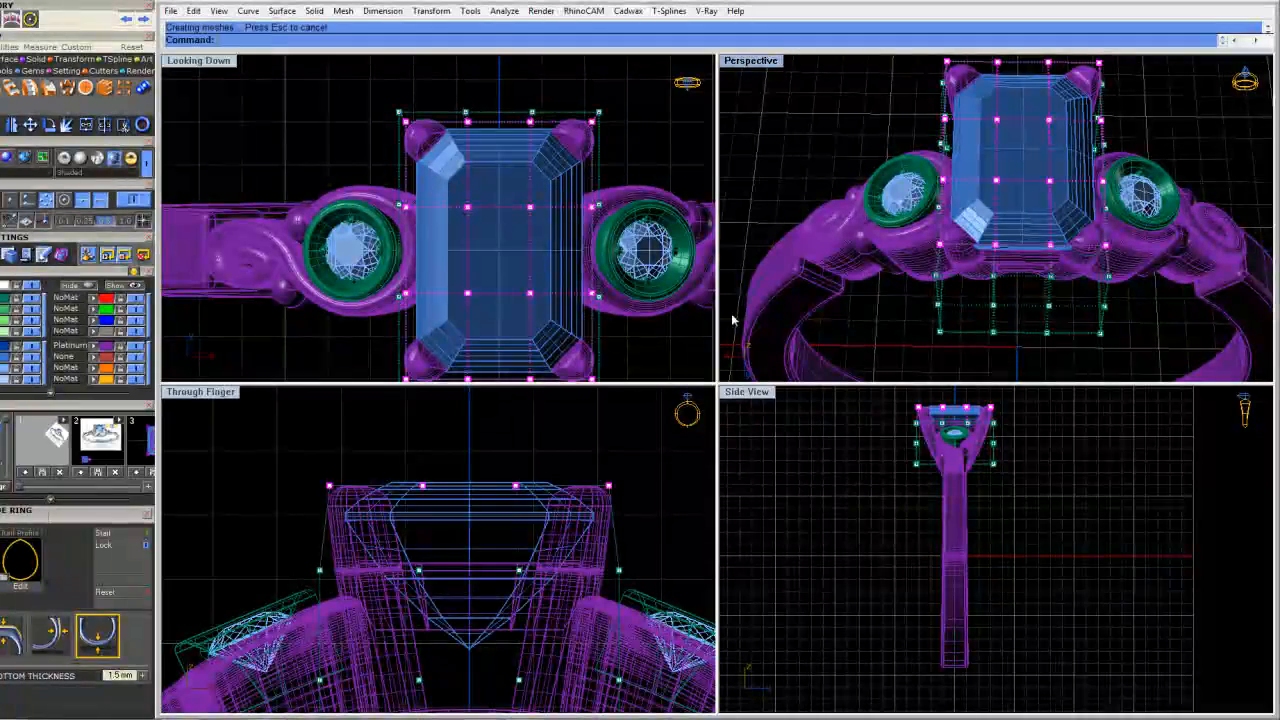
pyautogui.click(271, 128)
pyautogui.click(279, 130)
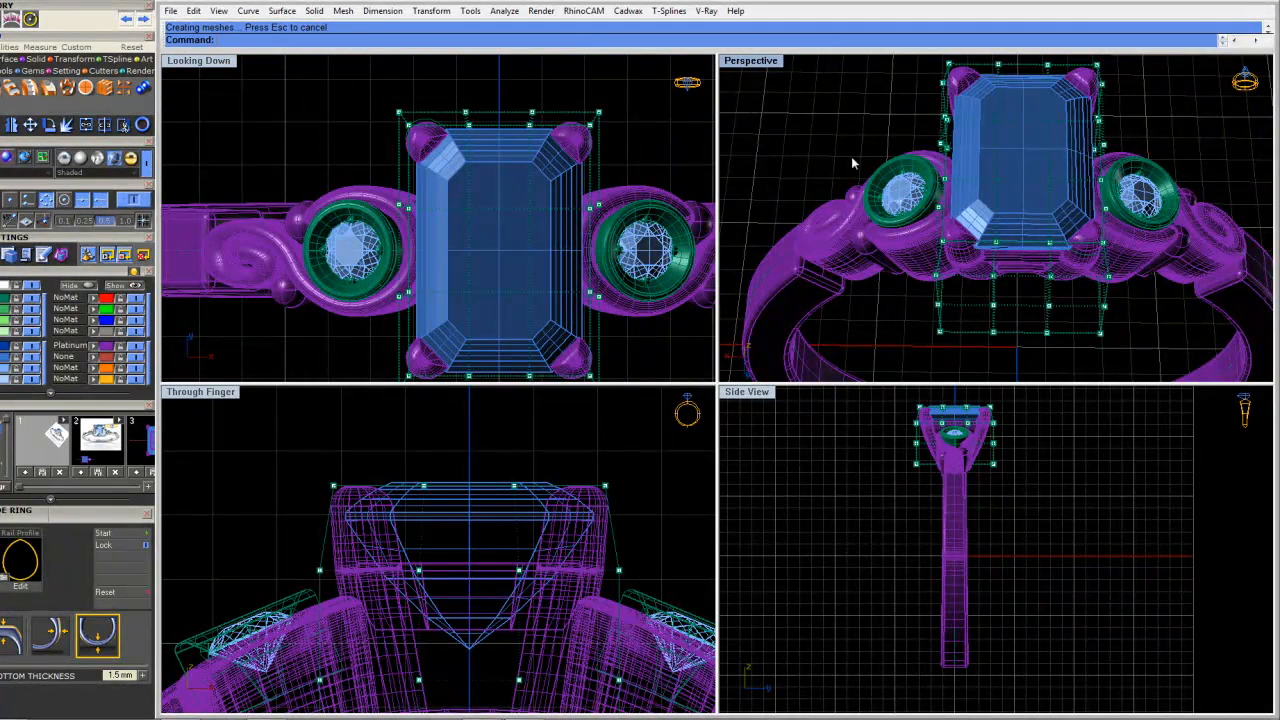
# Delete the control cage around the prongs and all remaining curves in the model
pyautogui.moveTo(853, 163); pyautogui.dragTo(858, 156, button='right')
pyautogui.scroll(5, 646, 506)
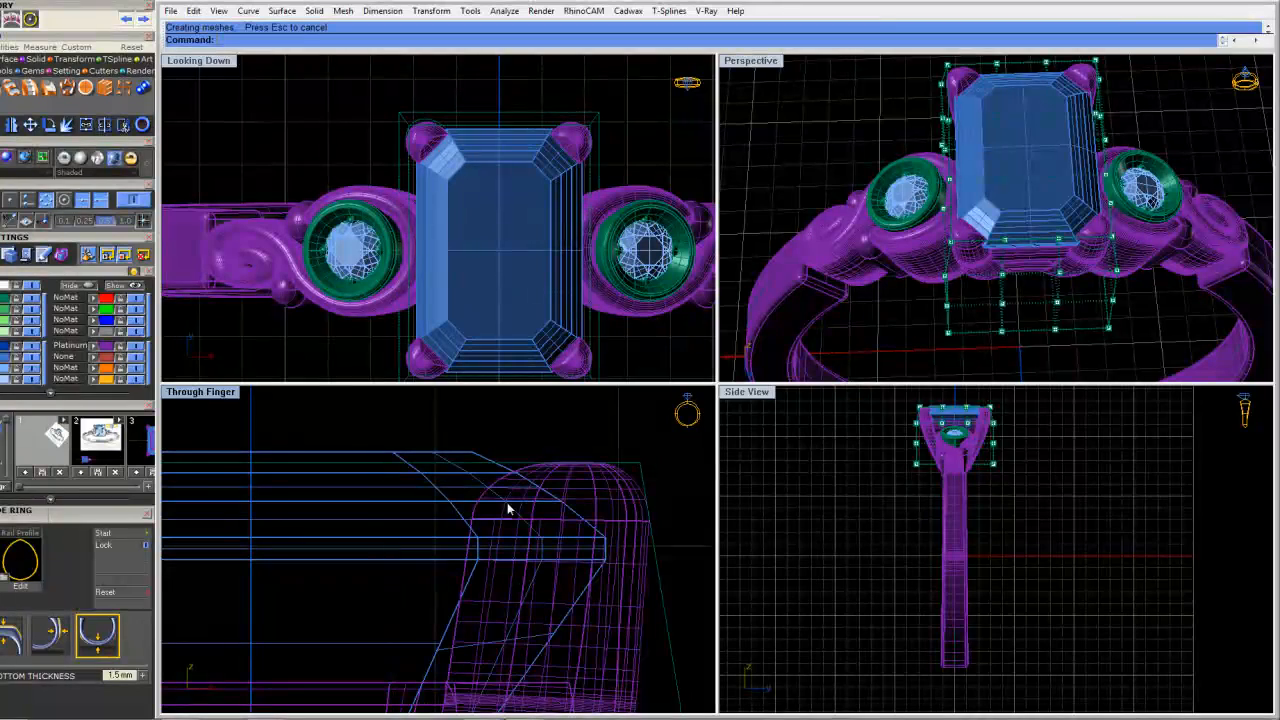
pyautogui.press('Delete')
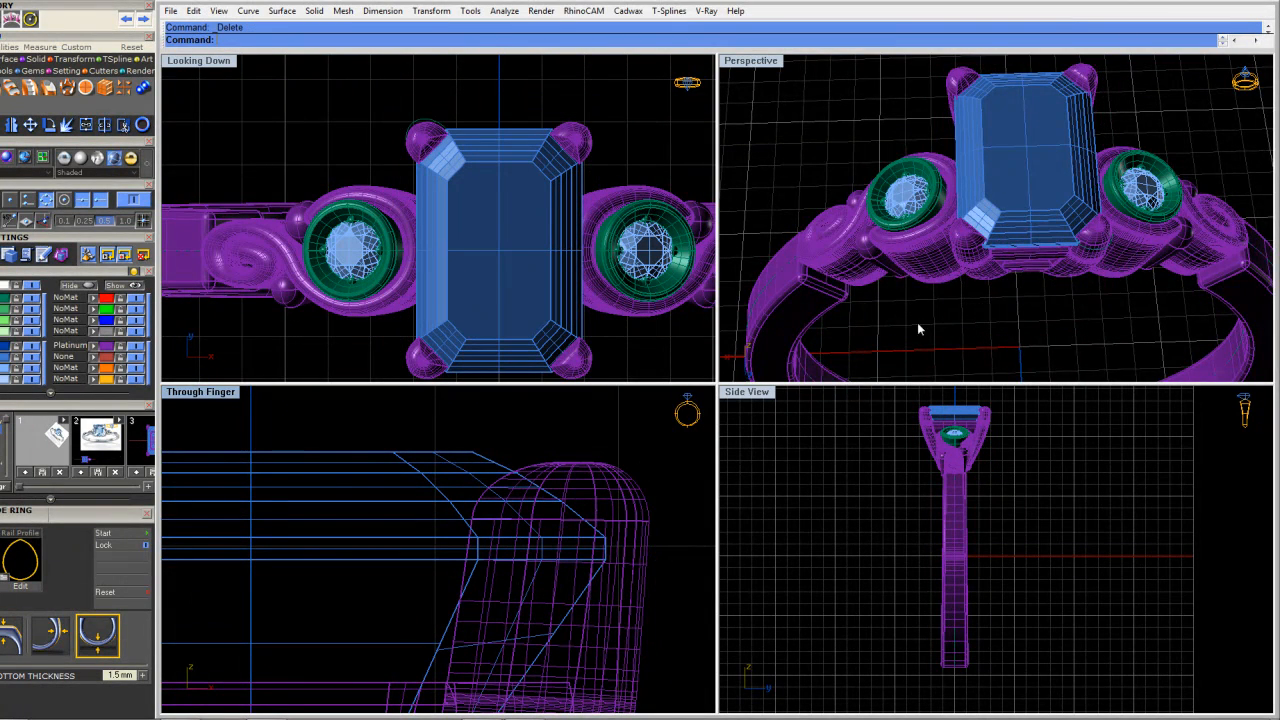
pyautogui.scroll(-3, 1085, 248)
pyautogui.moveTo(1085, 248); pyautogui.dragTo(1040, 247, button='right')
pyautogui.write('SelCrv')
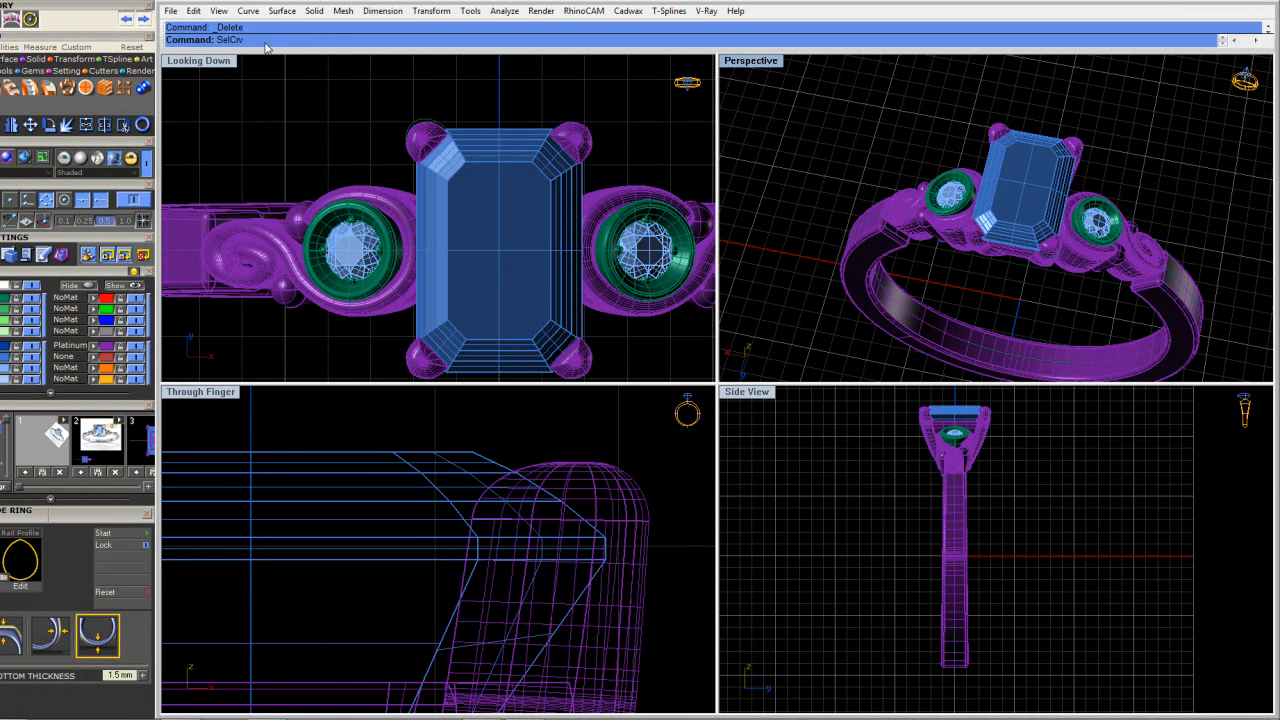
pyautogui.press('Delete')
# Switch the Perspective viewport to rendered display with the whole ring in view
pyautogui.moveTo(1056, 290); pyautogui.dragTo(978, 228, button='right')
pyautogui.click(750, 61)
pyautogui.click(762, 127)
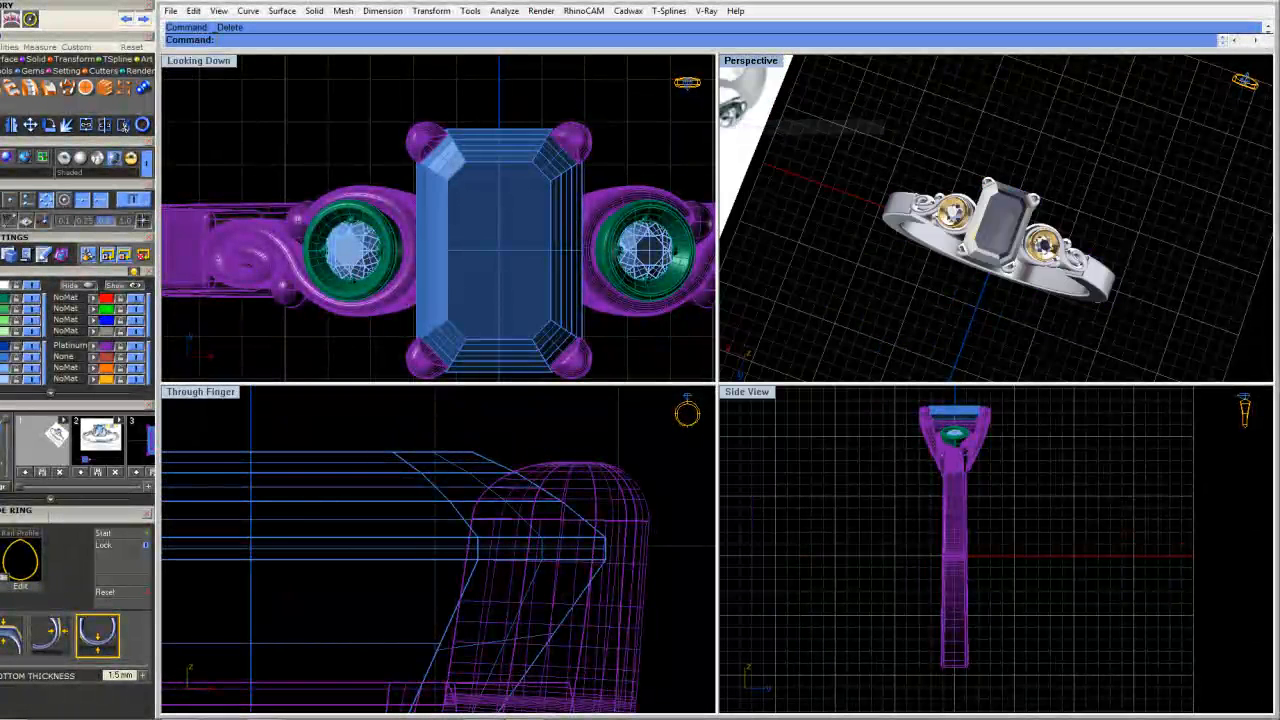
pyautogui.moveTo(860, 260); pyautogui.dragTo(930, 190, button='right')
pyautogui.scroll(2, 922, 133)
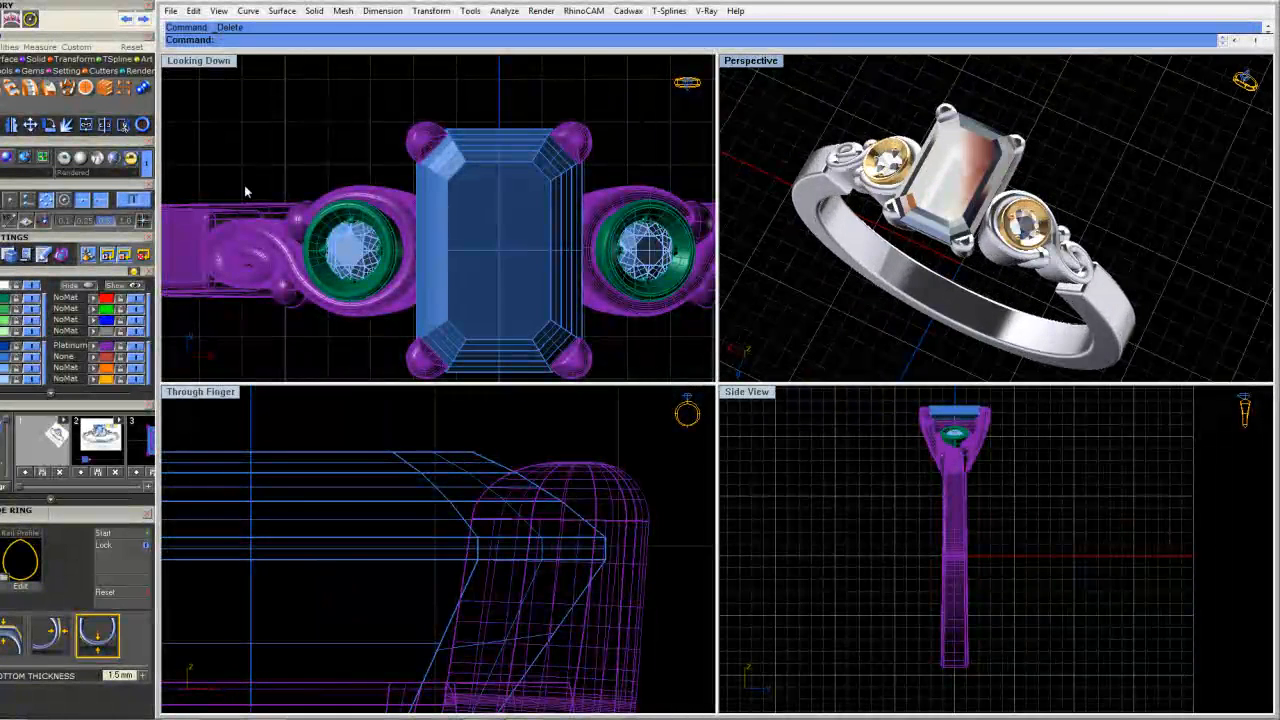
# Import the WomanHandv7 prop from the props library and scale the hand down slightly to fit the ring
pyautogui.click(134, 73)
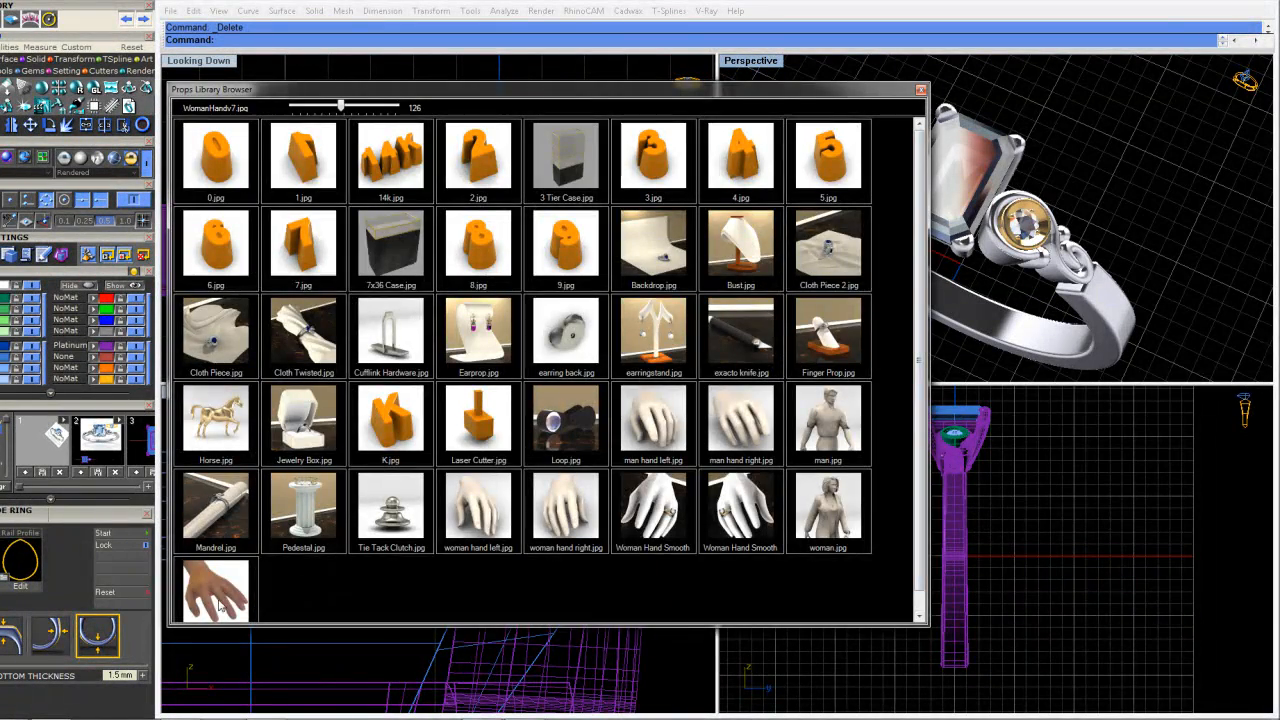
pyautogui.doubleClick(218, 597)
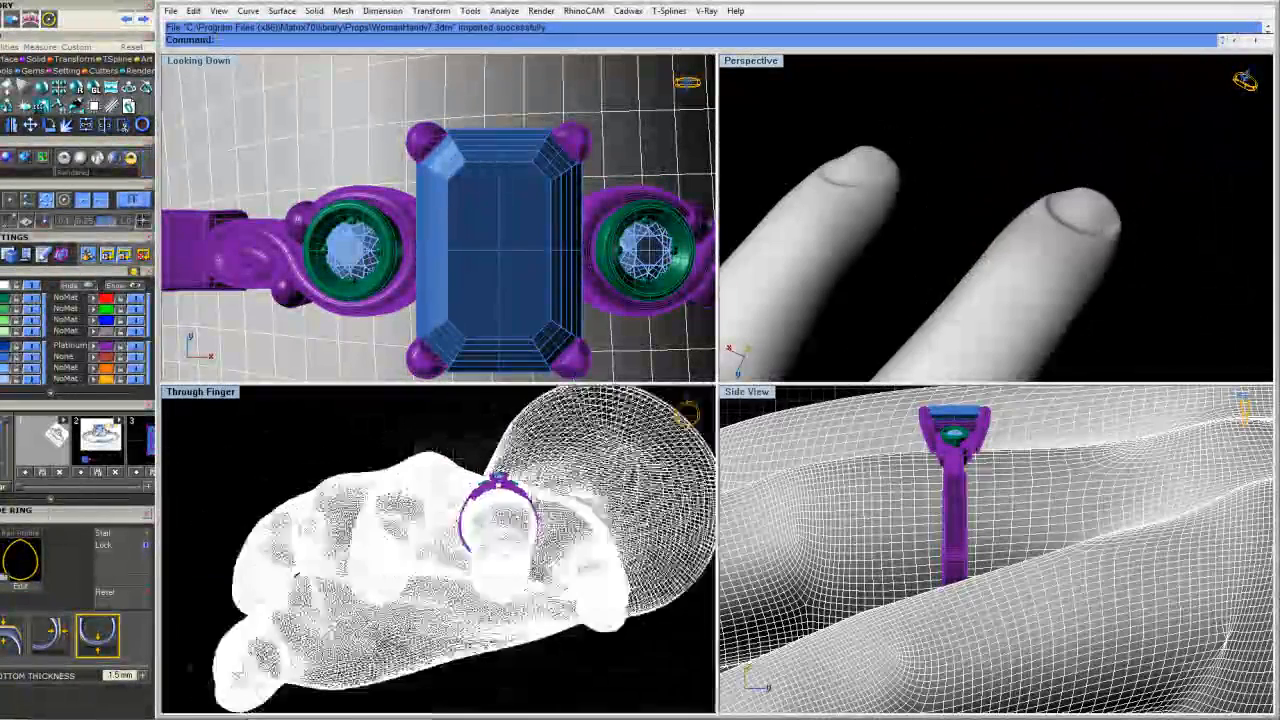
pyautogui.click(510, 516)
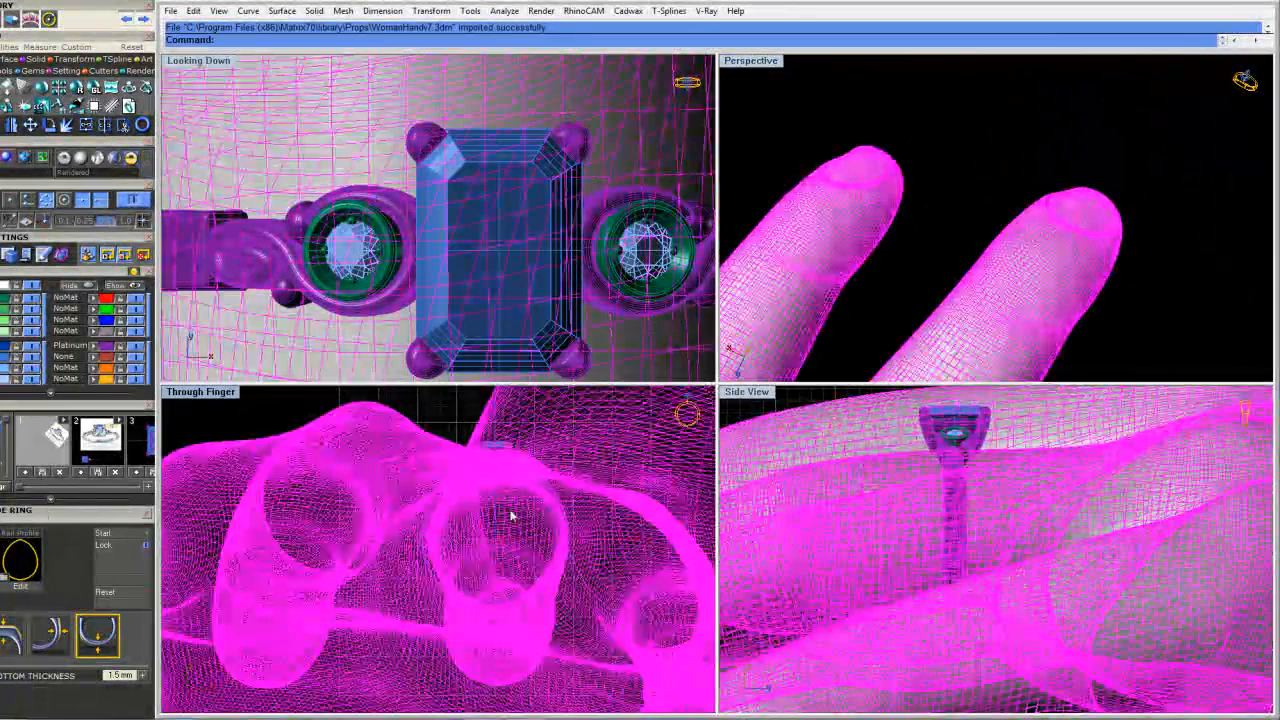
pyautogui.write('Scale')
pyautogui.press('Return')
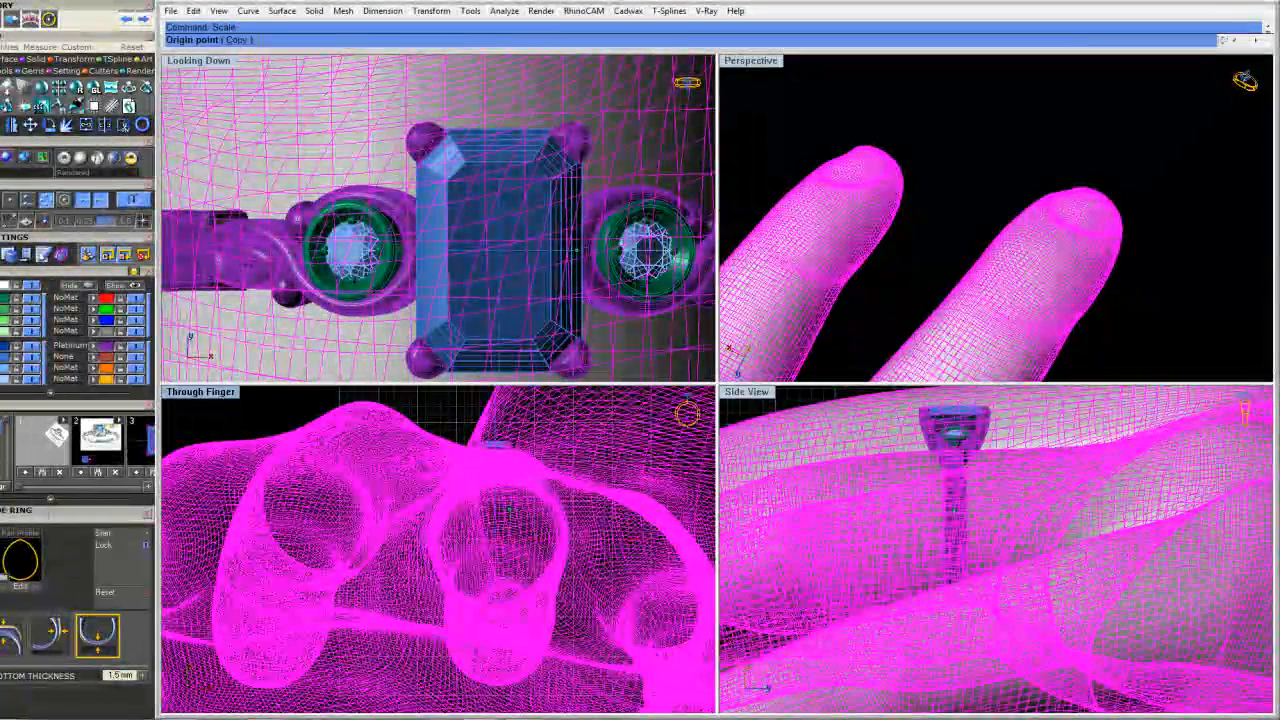
pyautogui.click(457, 402)
pyautogui.click(456, 410)
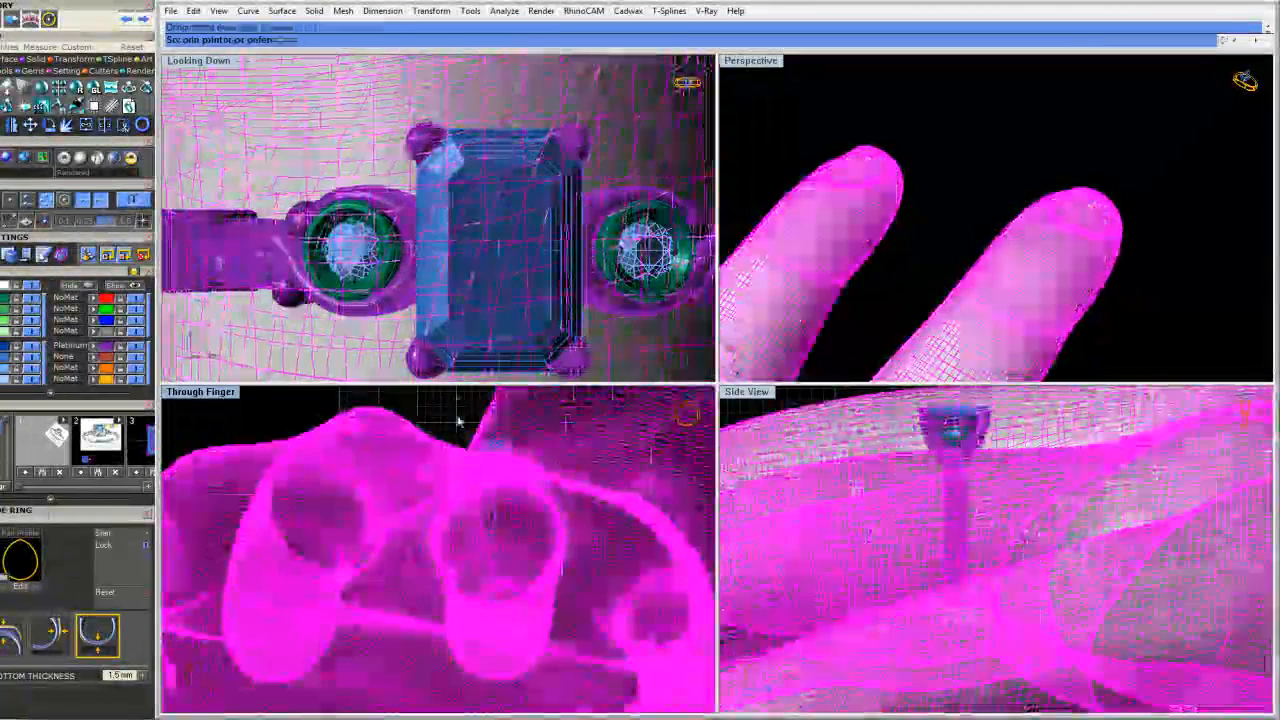
pyautogui.click(443, 412)
# Examine the rendered ring on the hand, from the whole hand down to the head and side-stone details
pyautogui.scroll(-6, 470, 458)
pyautogui.scroll(-11, 985, 505)
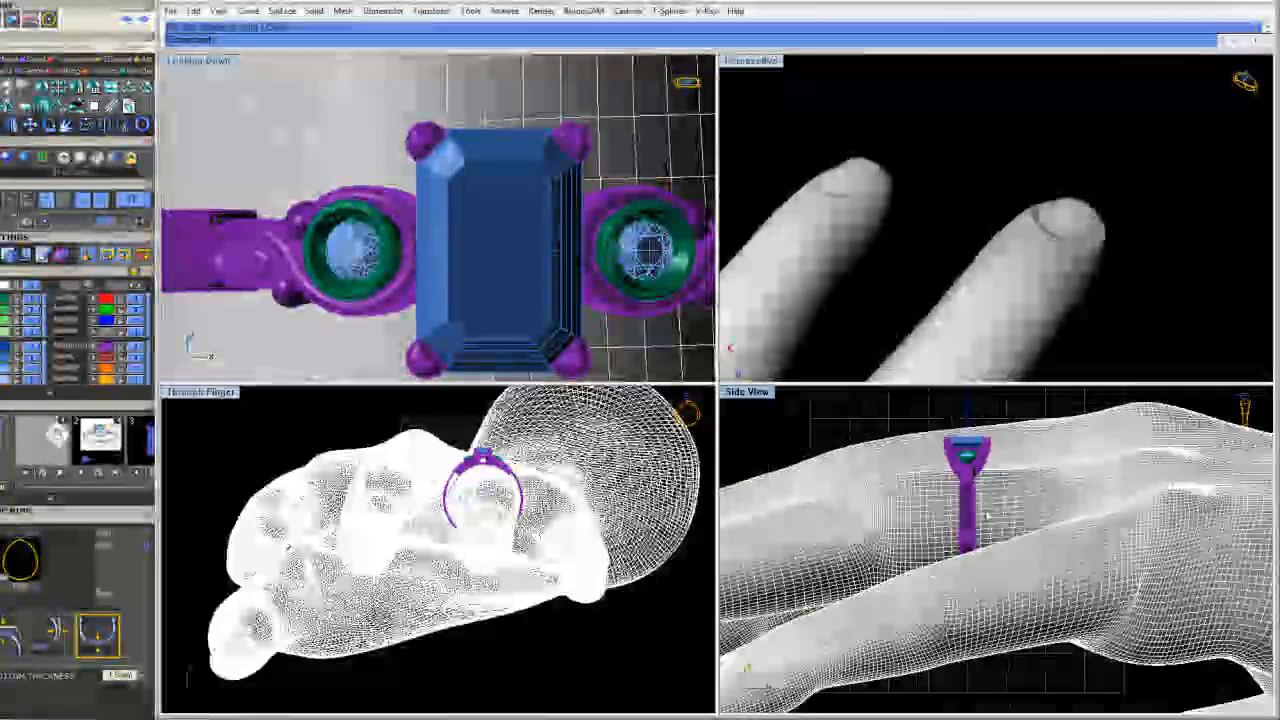
pyautogui.scroll(-12, 1098, 211)
pyautogui.moveTo(1100, 172); pyautogui.dragTo(1265, 203, button='right')
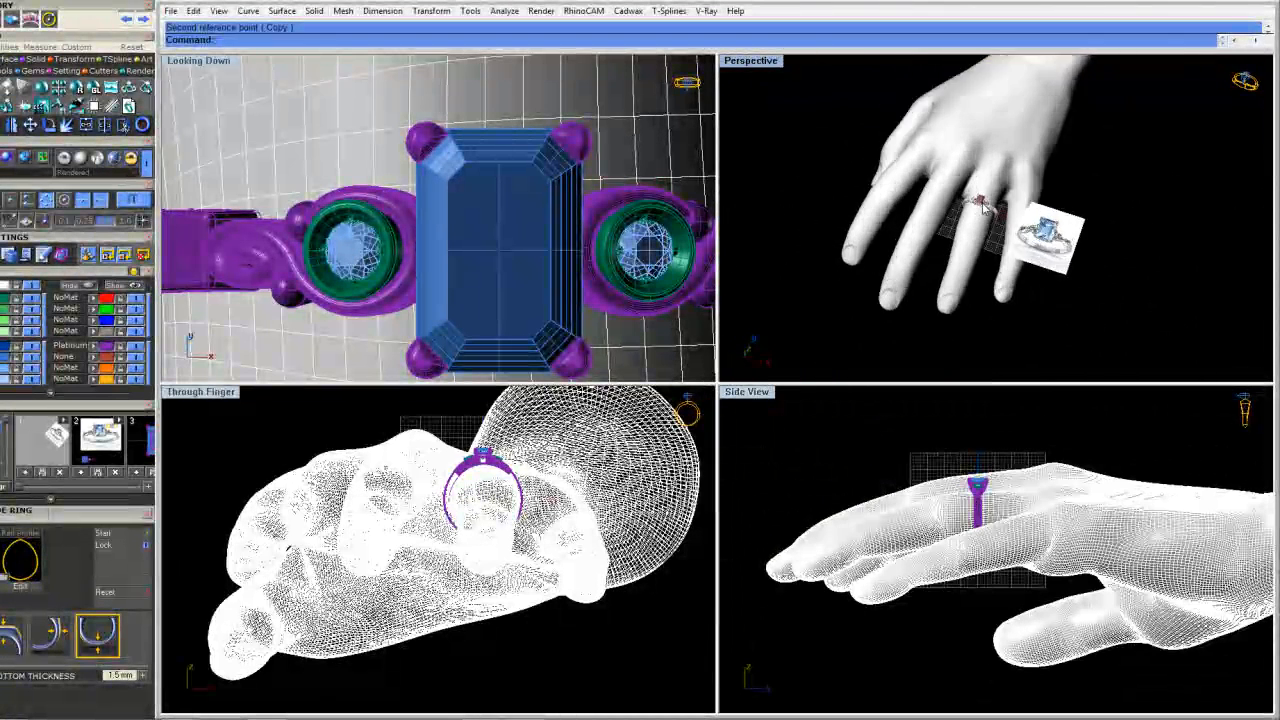
pyautogui.scroll(10, 1003, 250)
pyautogui.moveTo(1003, 250); pyautogui.dragTo(950, 170, button='right')
pyautogui.scroll(10, 950, 170)
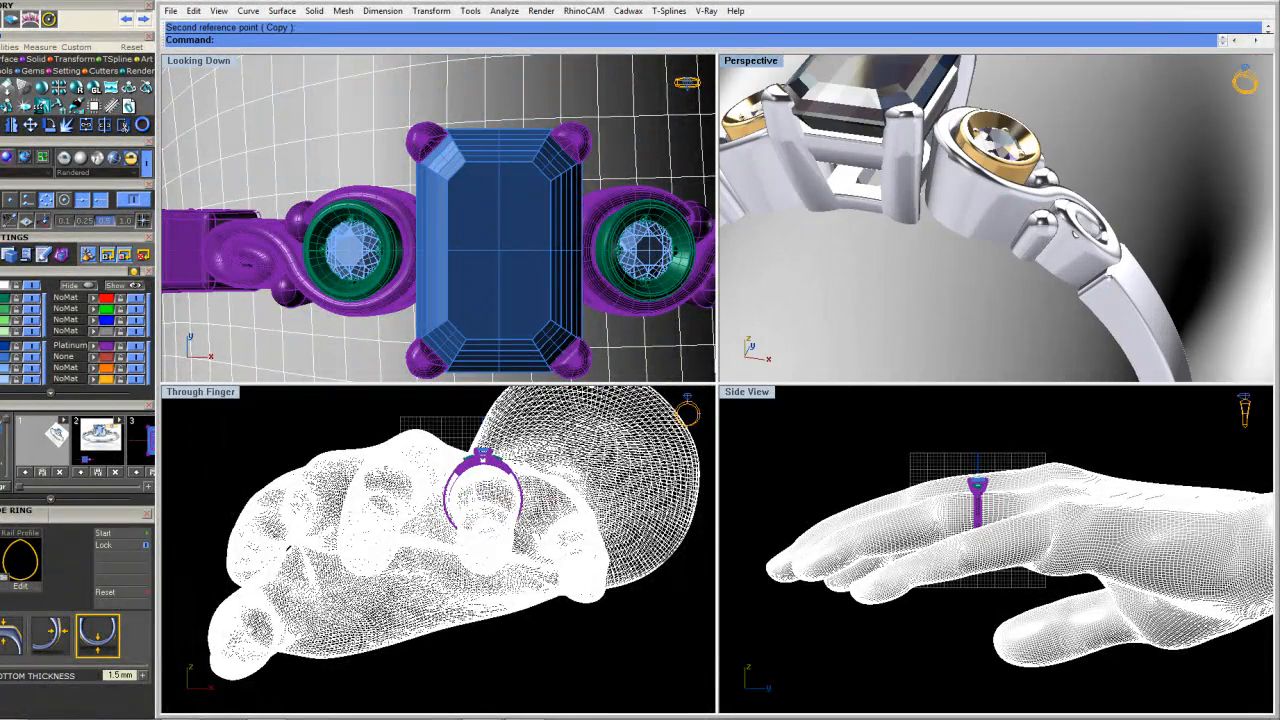
# Adjust the hand prop's placement so the finger sits inside the ring band
pyautogui.scroll(5, 484, 500)
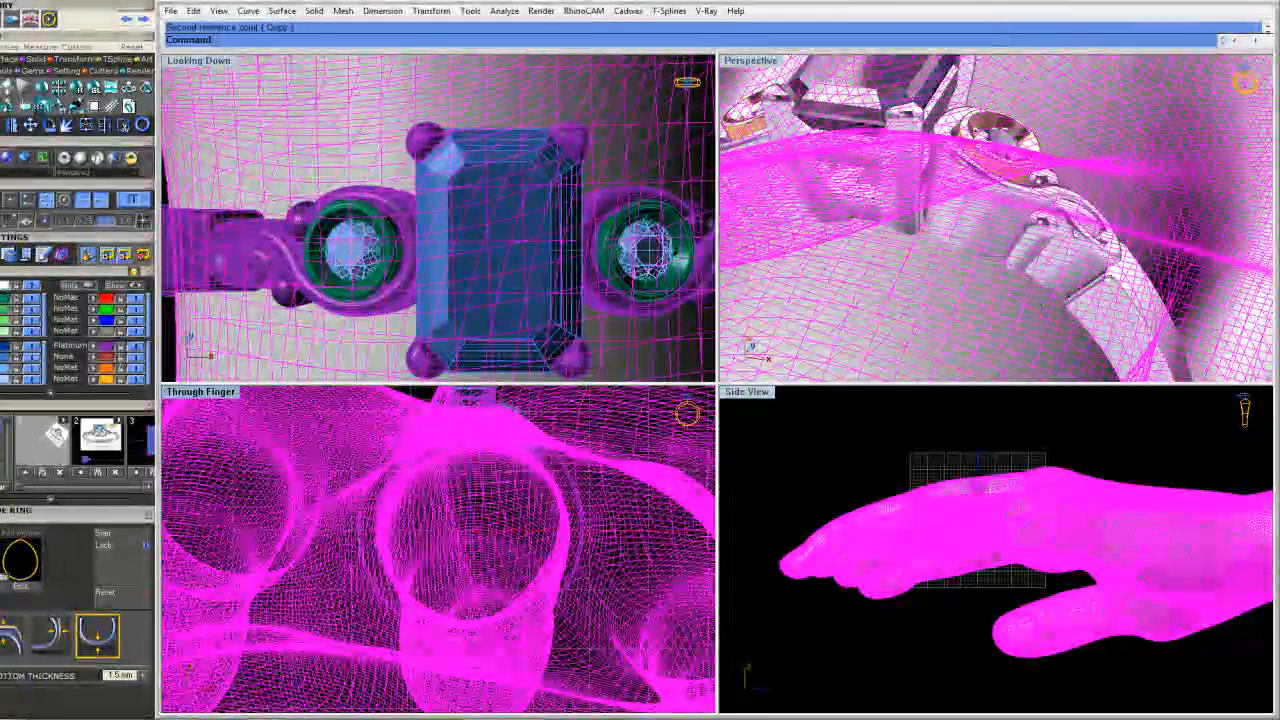
pyautogui.moveTo(1000, 220); pyautogui.dragTo(1100, 220, button='right')
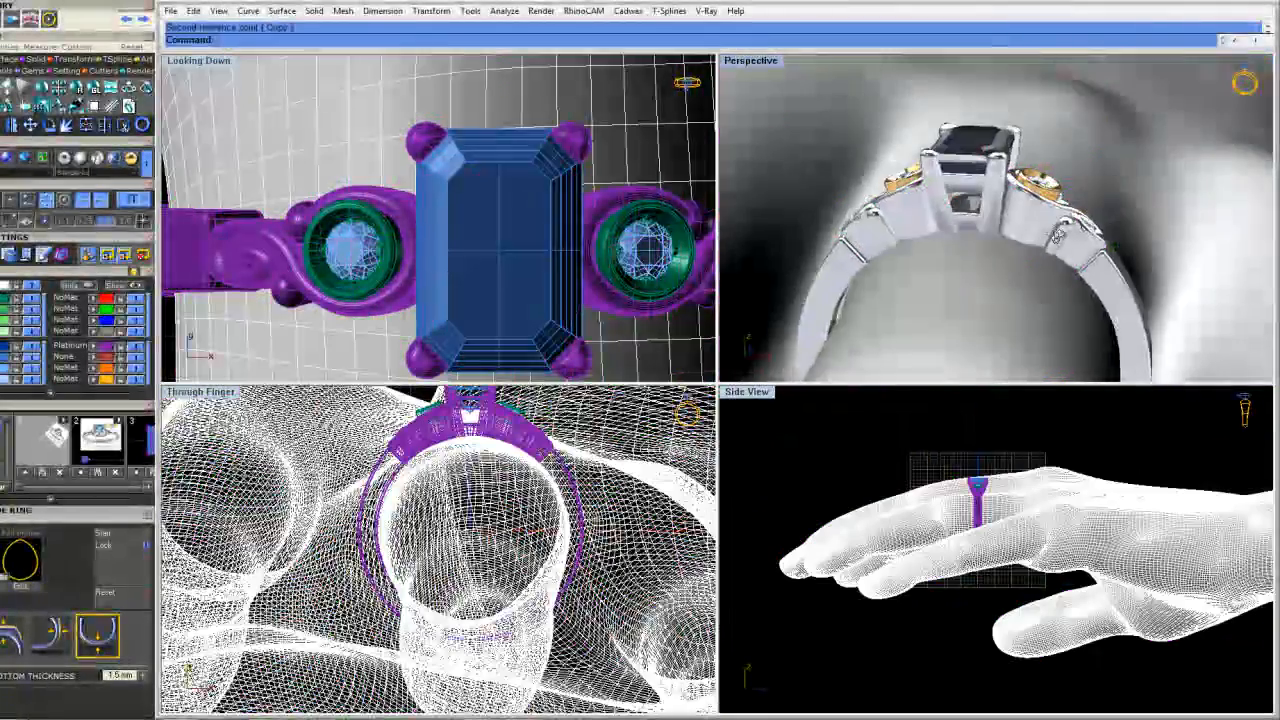
pyautogui.moveTo(1040, 232); pyautogui.dragTo(1105, 270, button='right')
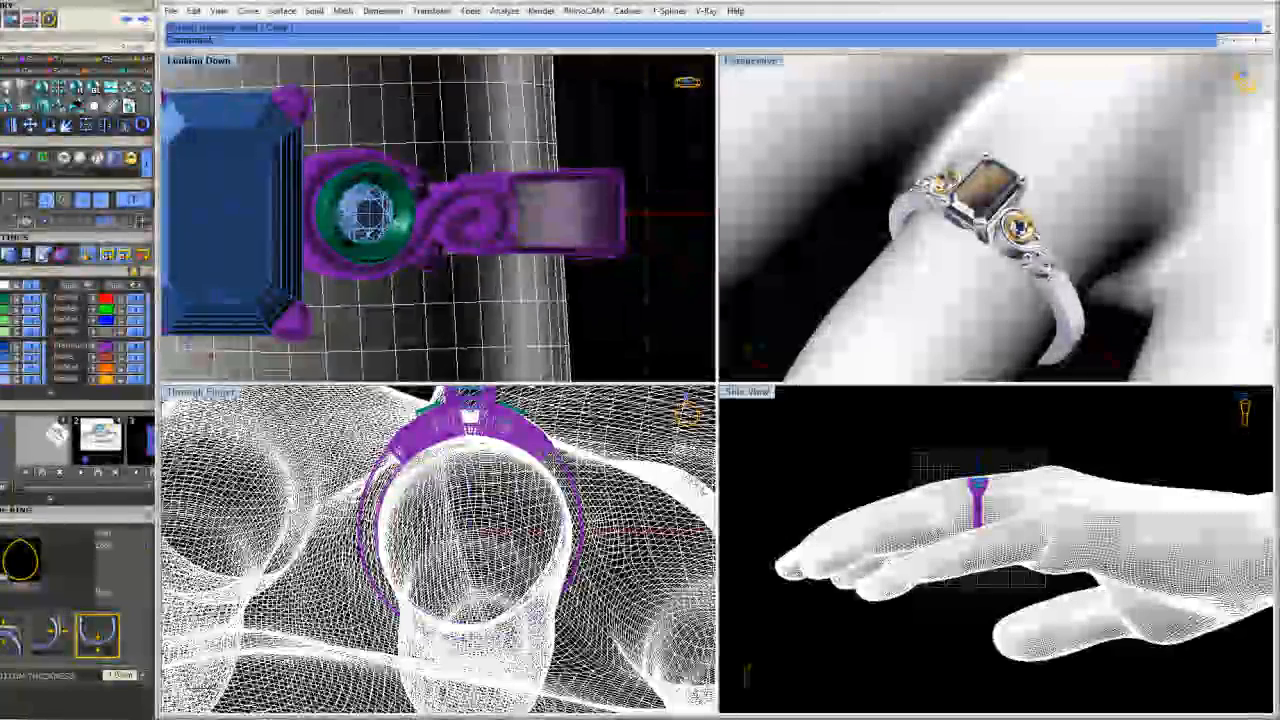
# Fine-tune the selected hand's alignment so the finger runs straight through the ring
pyautogui.moveTo(482, 320); pyautogui.dragTo(510, 270, button='right')
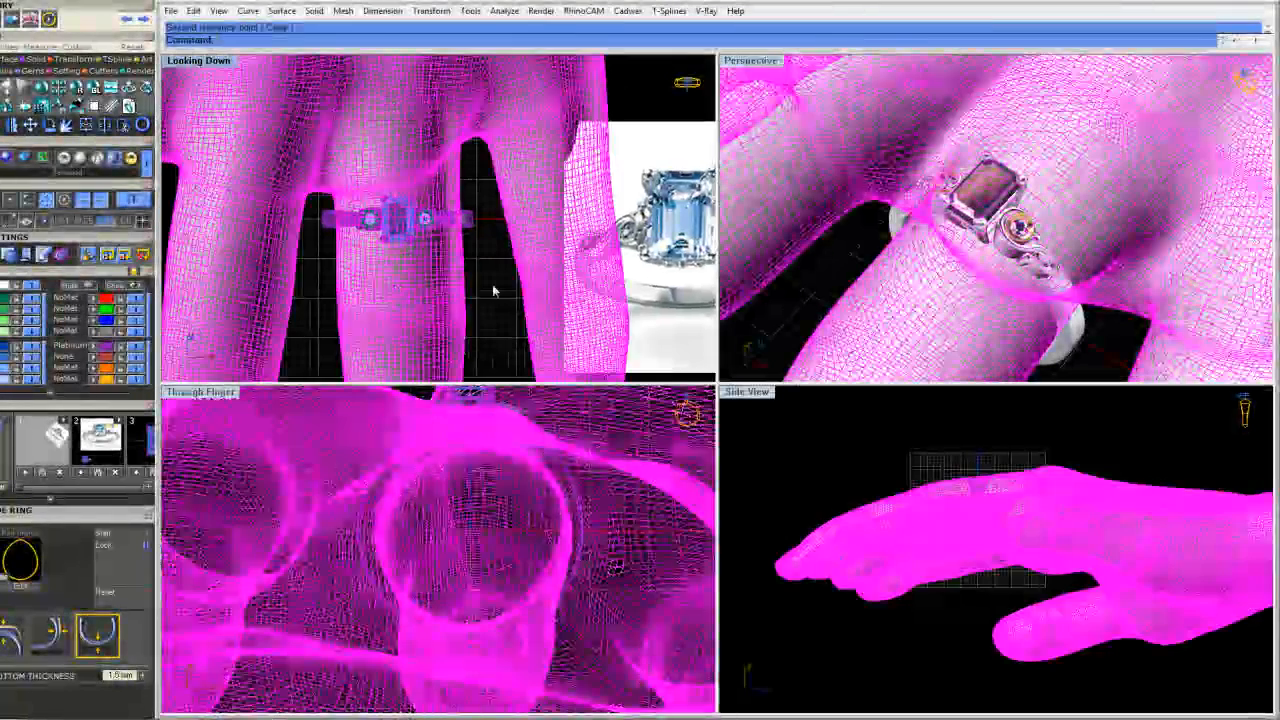
pyautogui.scroll(3, 486, 283)
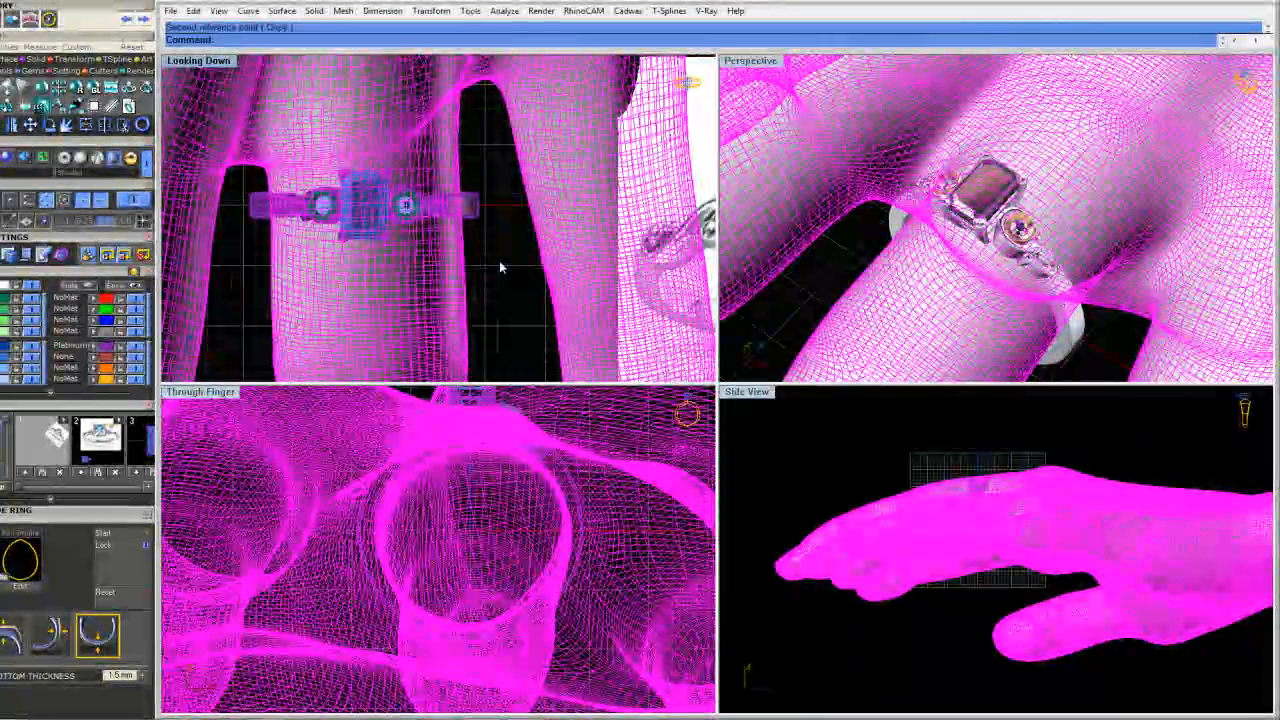
pyautogui.scroll(-5, 499, 260)
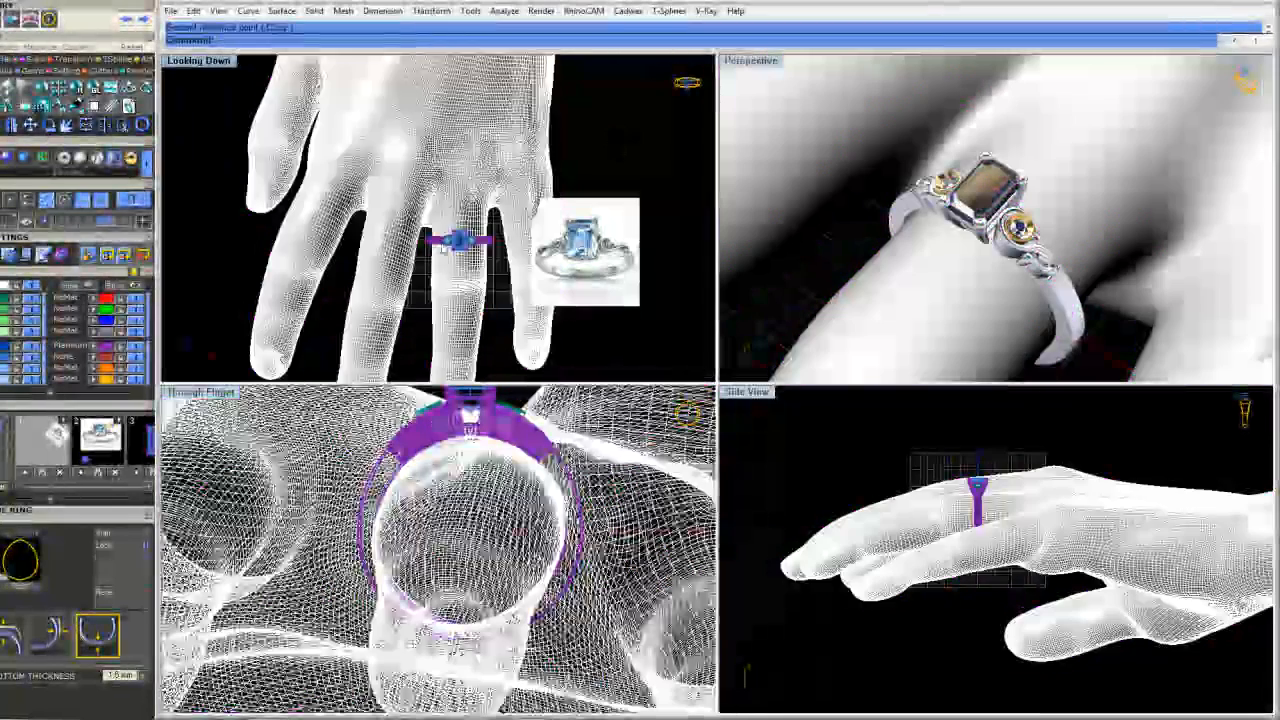
pyautogui.scroll(6, 452, 287)
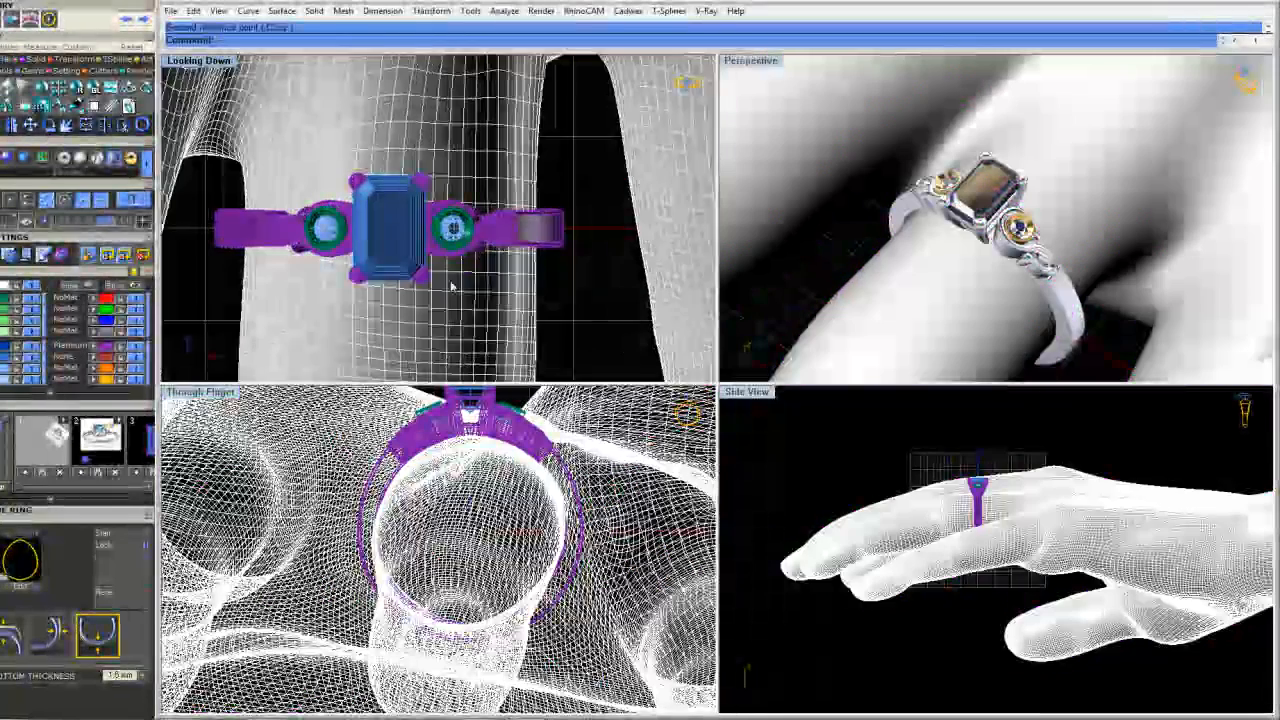
pyautogui.moveTo(450, 287); pyautogui.dragTo(477, 260, button='right')
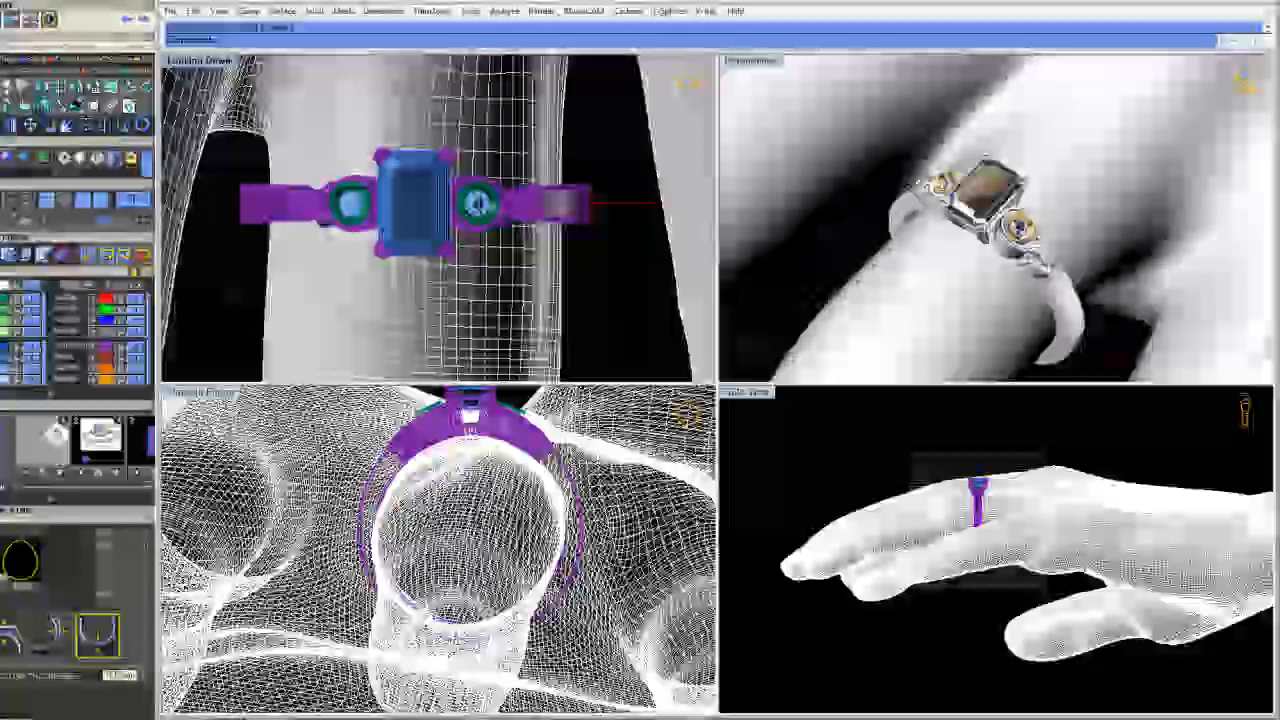
# Examine the rendered ring on the finger, including the underside of the head and the side settings
pyautogui.moveTo(900, 235); pyautogui.dragTo(1035, 190, button='right')
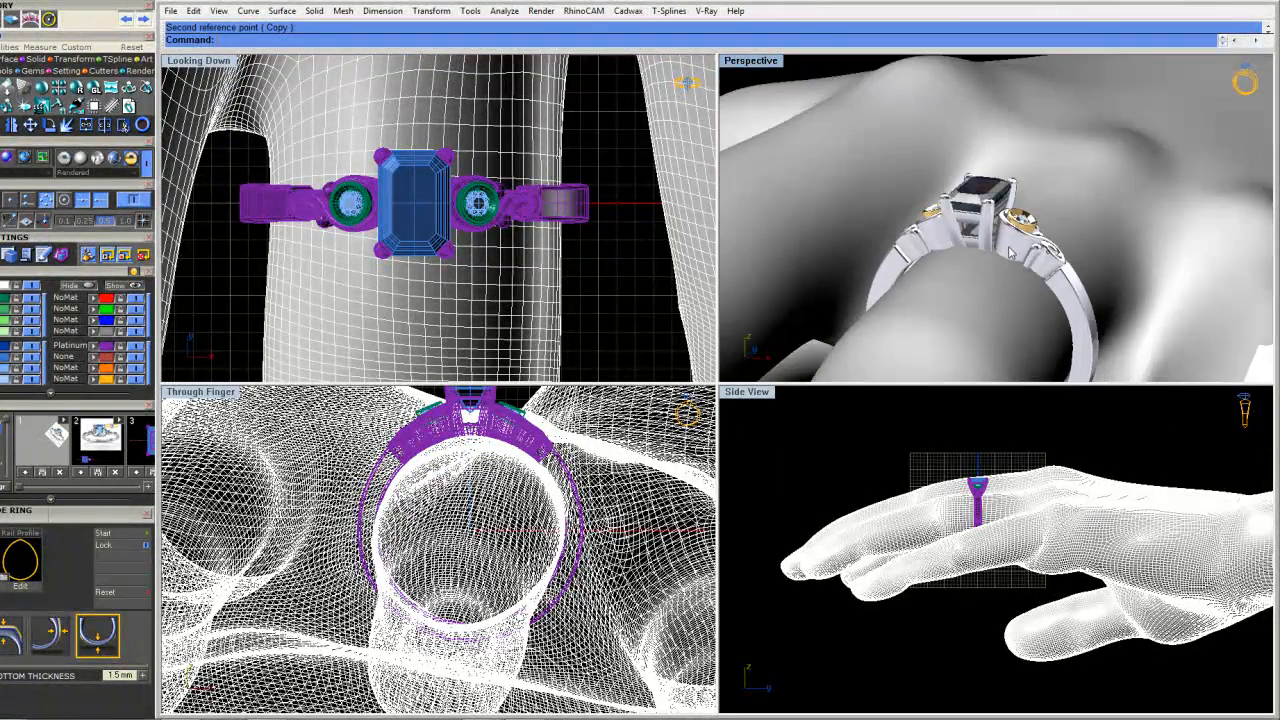
pyautogui.scroll(5, 967, 252)
pyautogui.moveTo(967, 252); pyautogui.dragTo(1000, 215, button='right')
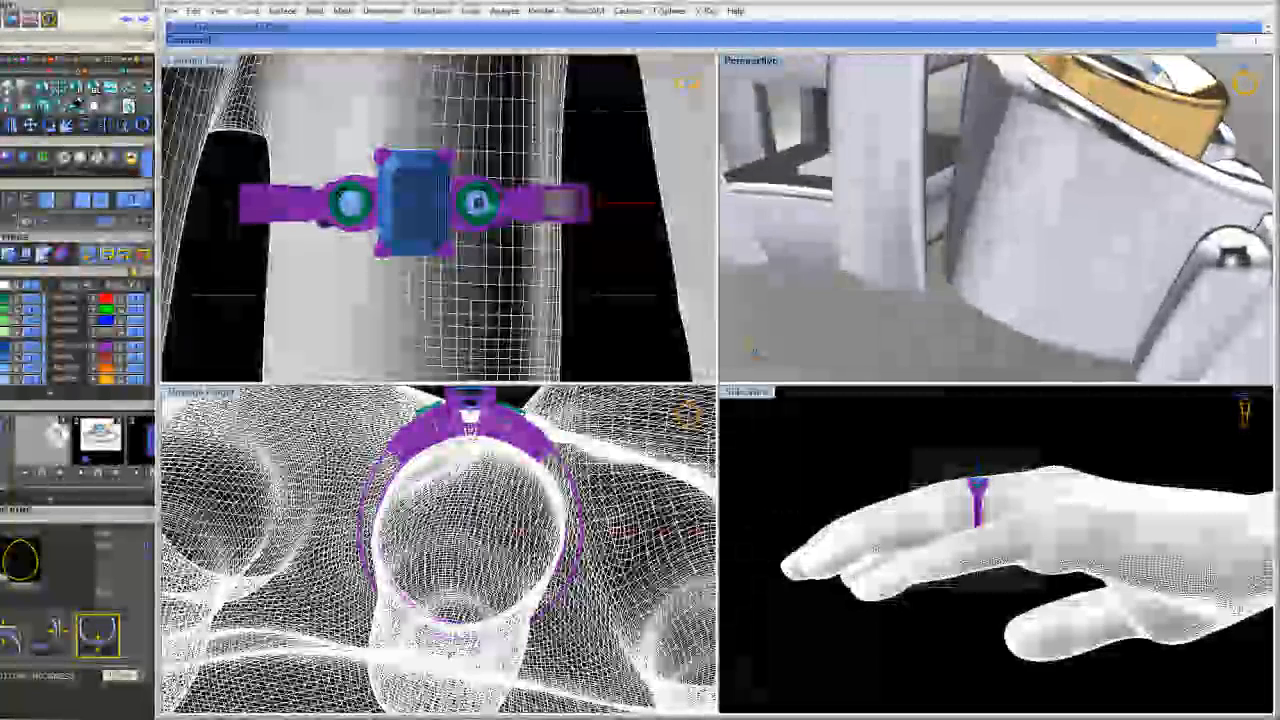
pyautogui.scroll(8, 437, 550)
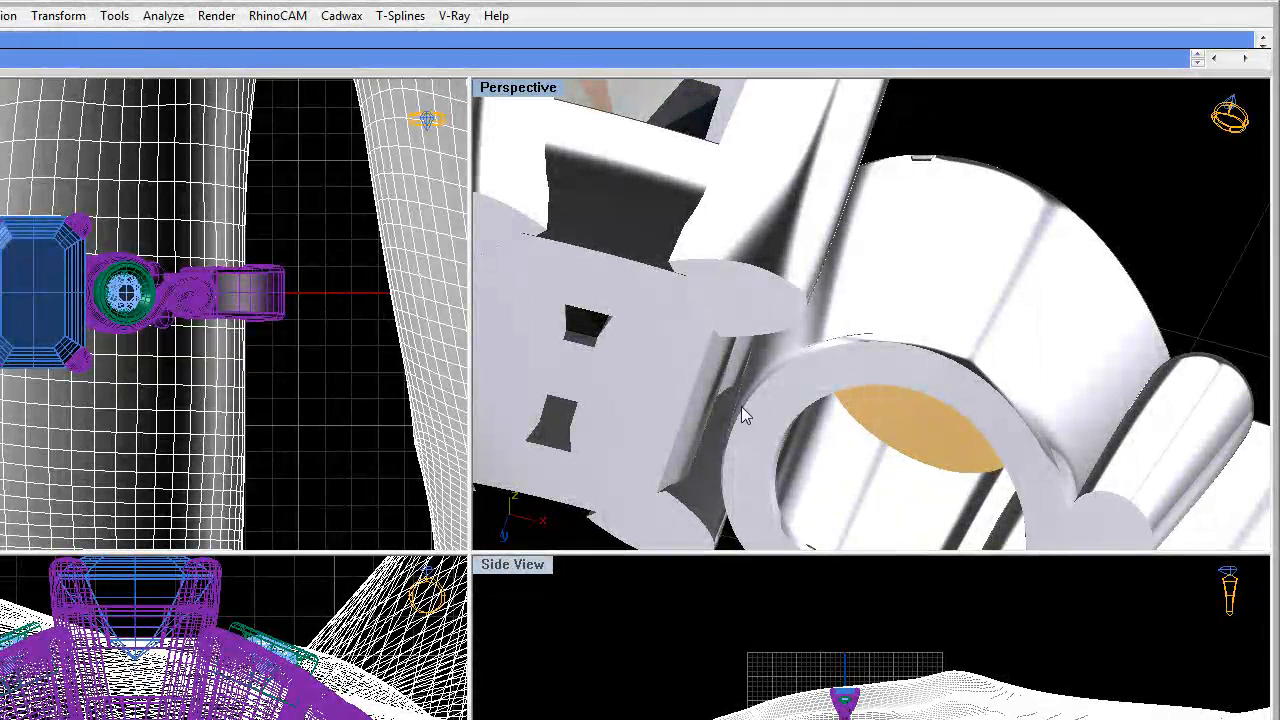
pyautogui.moveTo(923, 279); pyautogui.dragTo(808, 83, button='right')
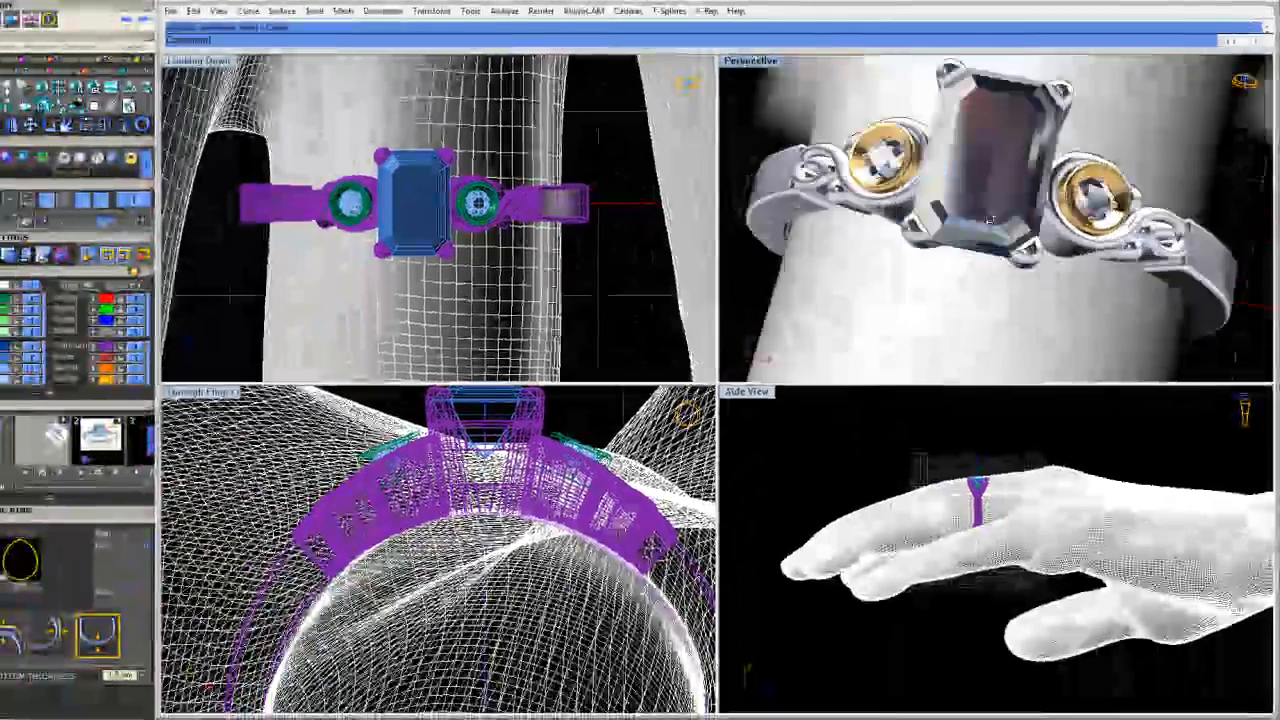
pyautogui.moveTo(872, 253); pyautogui.dragTo(932, 291, button='right')
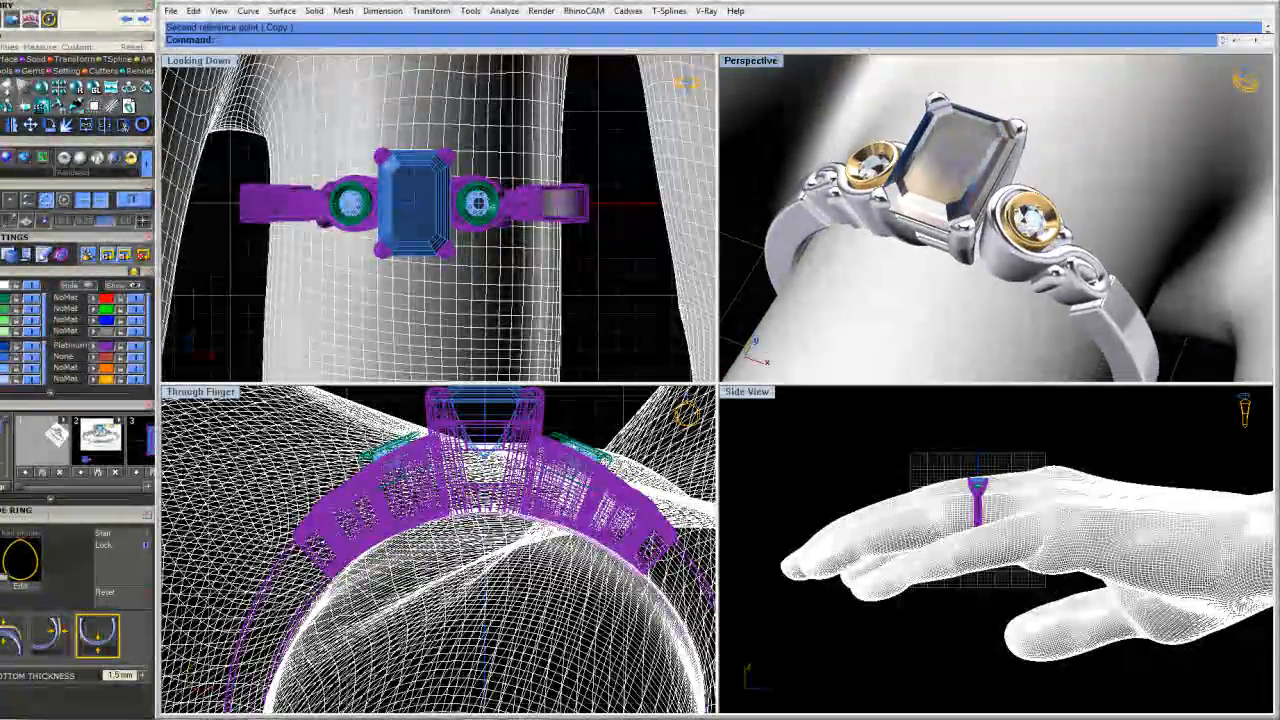
pyautogui.scroll(-2, 912, 258)
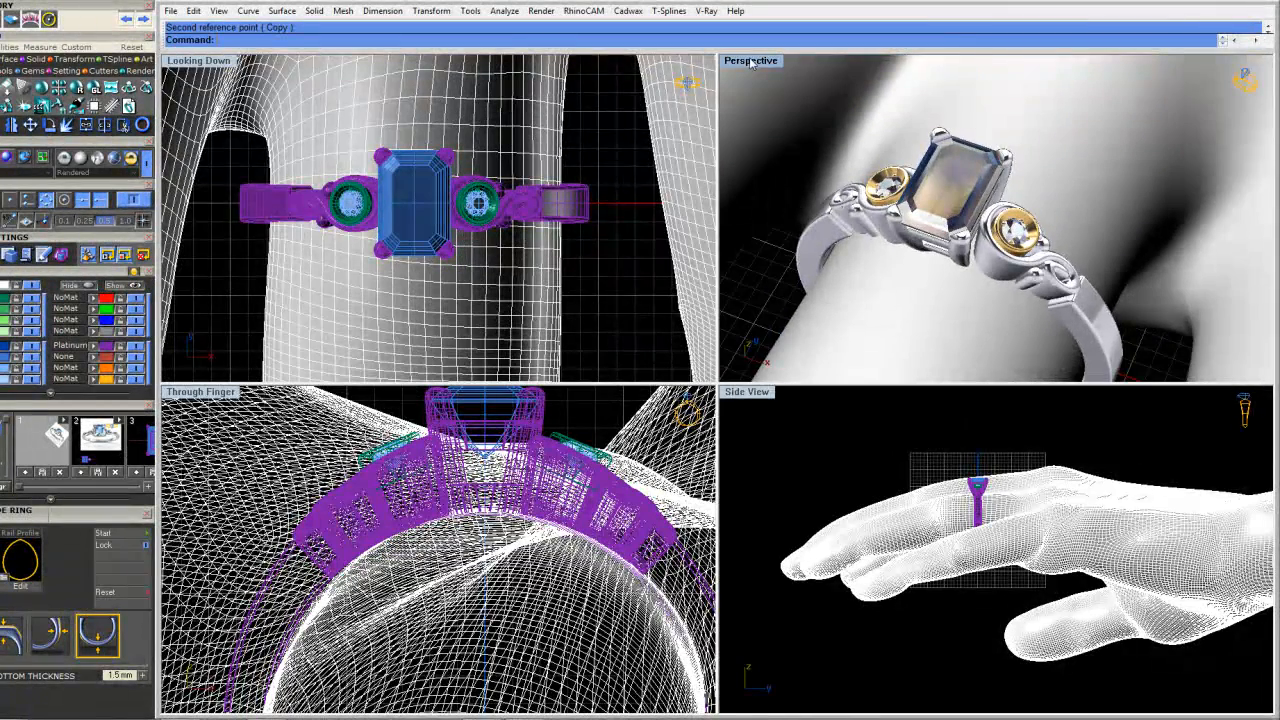
# Maximize the Perspective viewport with the V-Ray render settings open and the ring framed
pyautogui.doubleClick(750, 61)
pyautogui.click(62, 88)
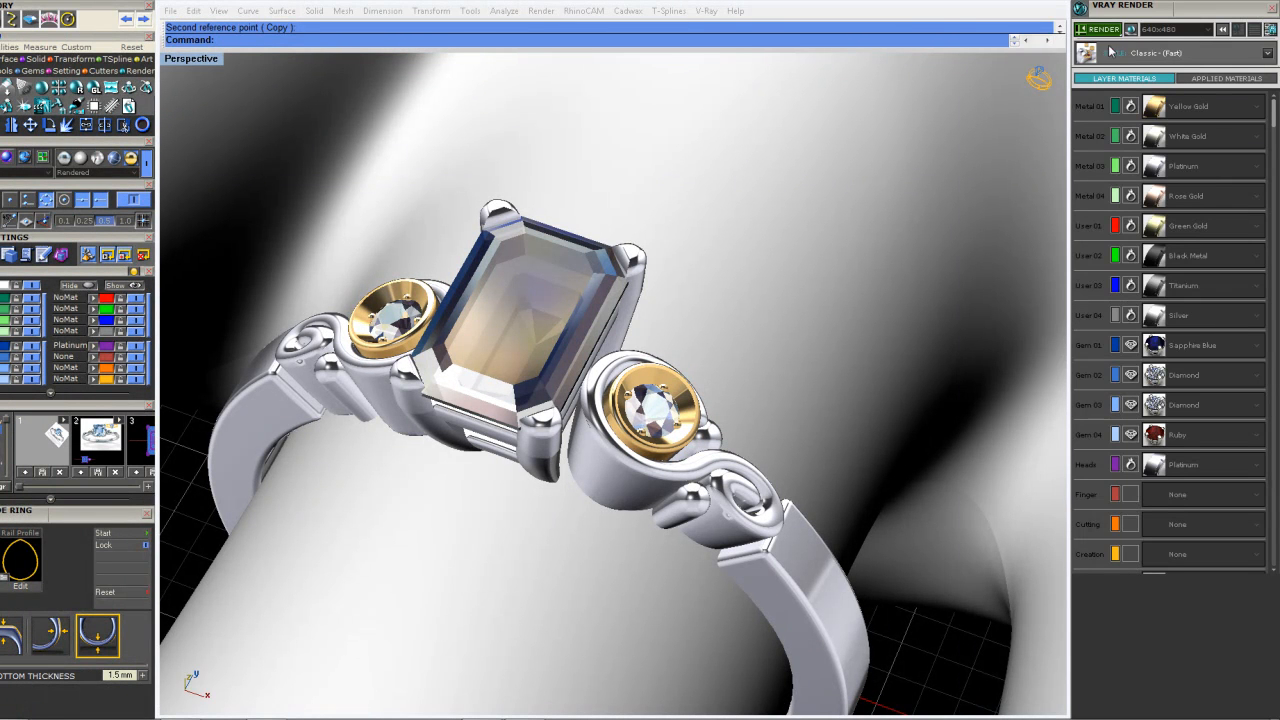
pyautogui.click(1130, 30)
pyautogui.keyDown('shift'); pyautogui.moveTo(637, 580); pyautogui.dragTo(666, 514, button='right'); pyautogui.keyUp('shift')
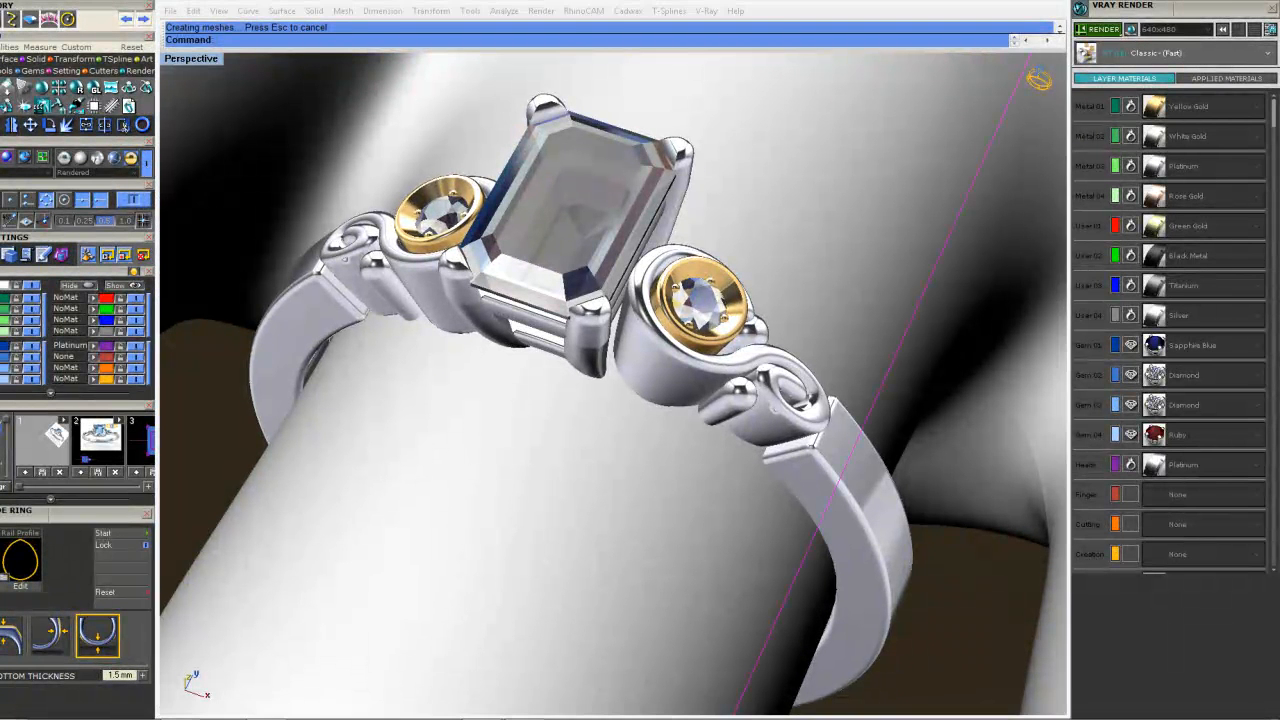
# Switch the Perspective viewport to wireframe and move both side-stone bezels to the pale green metal layer
pyautogui.click(185, 61)
pyautogui.click(203, 95)
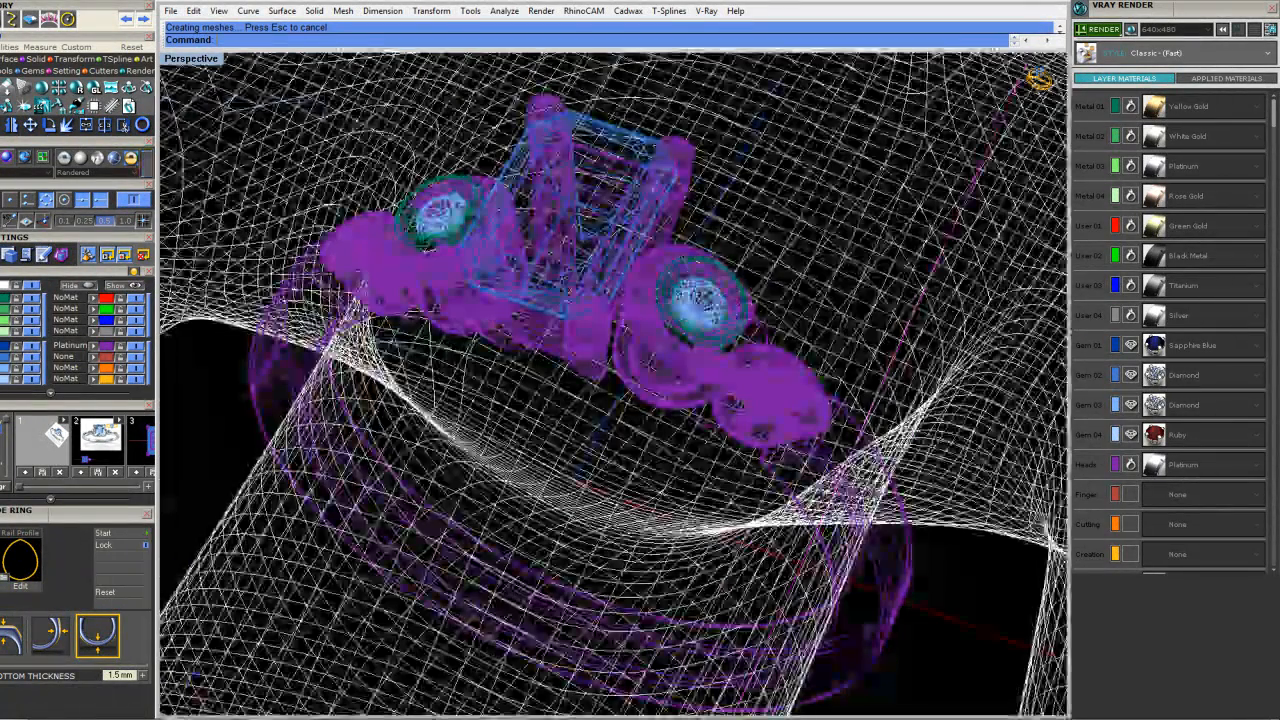
pyautogui.moveTo(572, 381)
pyautogui.mouseDown(button='right')
pyautogui.moveTo(580, 400)
pyautogui.moveTo(586, 380)
pyautogui.mouseUp(button='right')
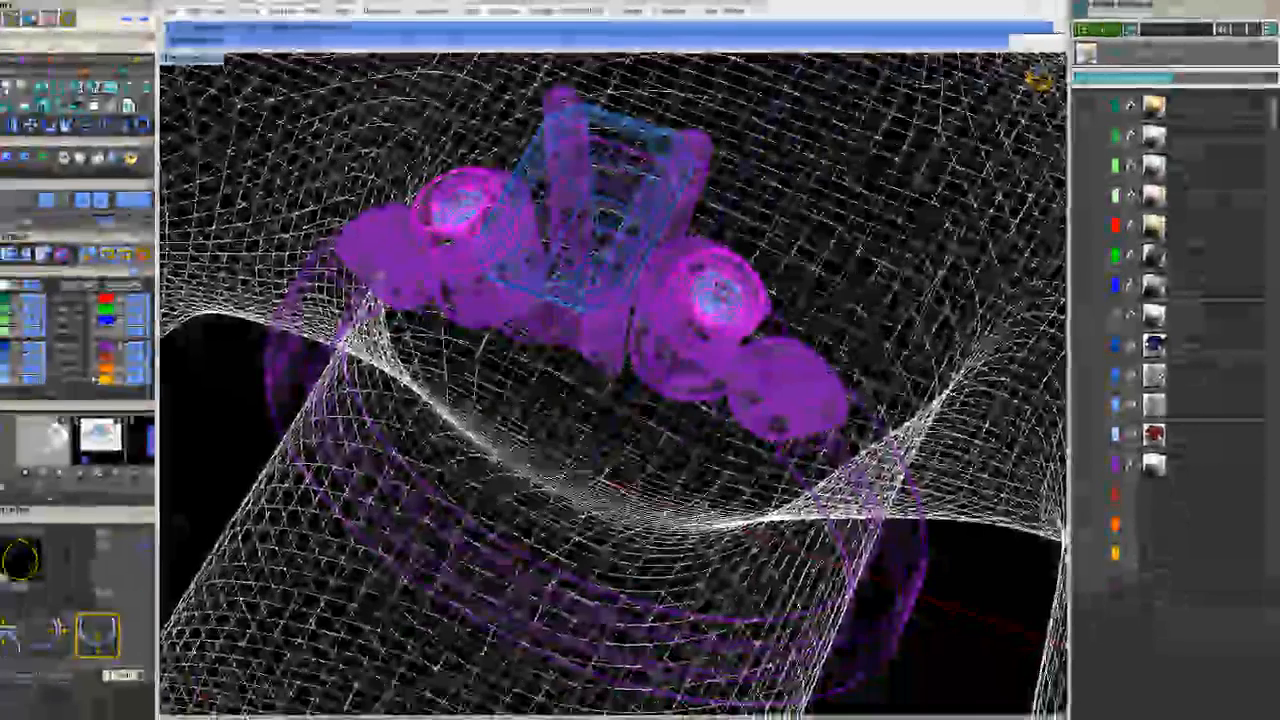
pyautogui.click(191, 359)
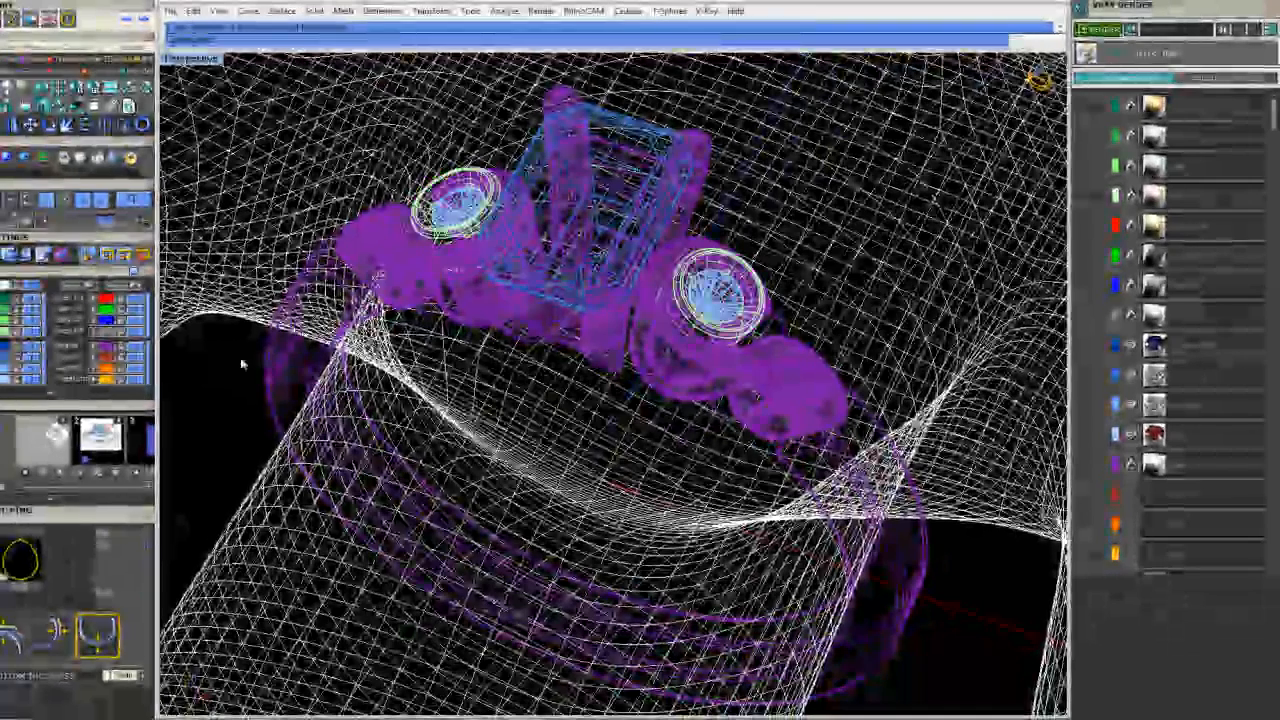
# Hide the reference photo lying beside the hand
pyautogui.scroll(-6, 625, 362)
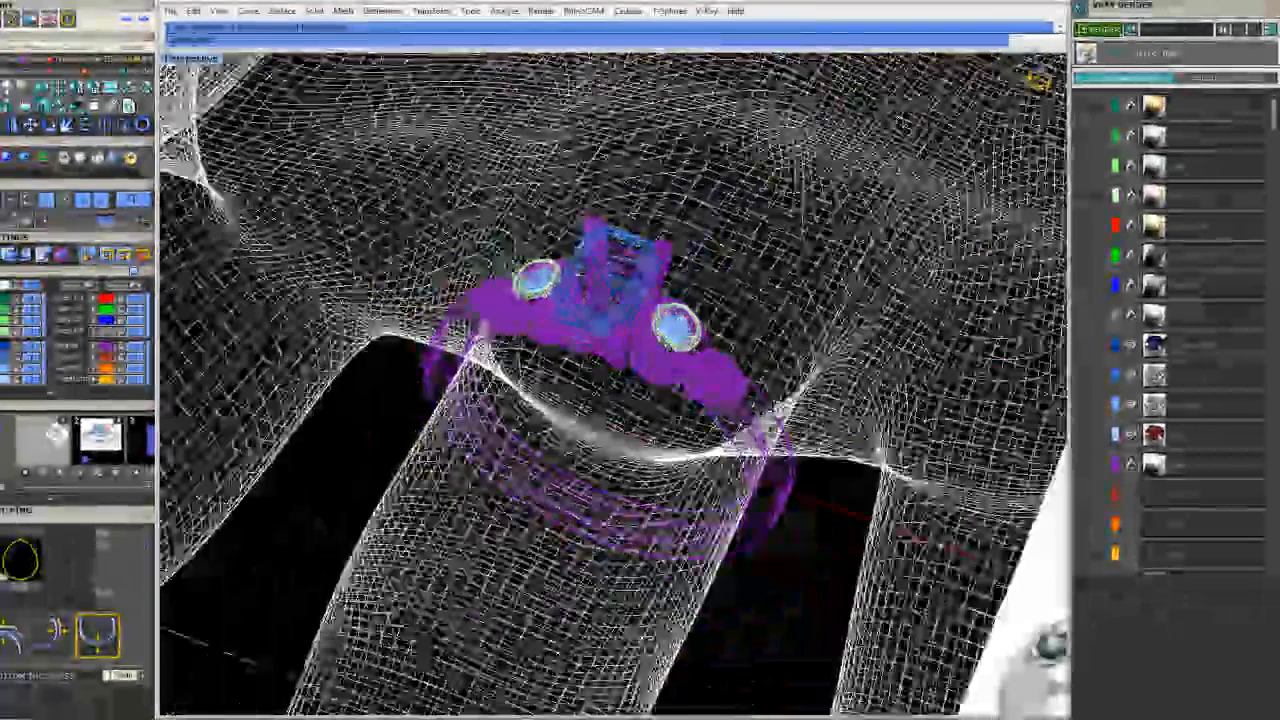
pyautogui.moveTo(625, 362); pyautogui.dragTo(590, 362, button='right')
pyautogui.moveTo(634, 446); pyautogui.dragTo(652, 446, button='right')
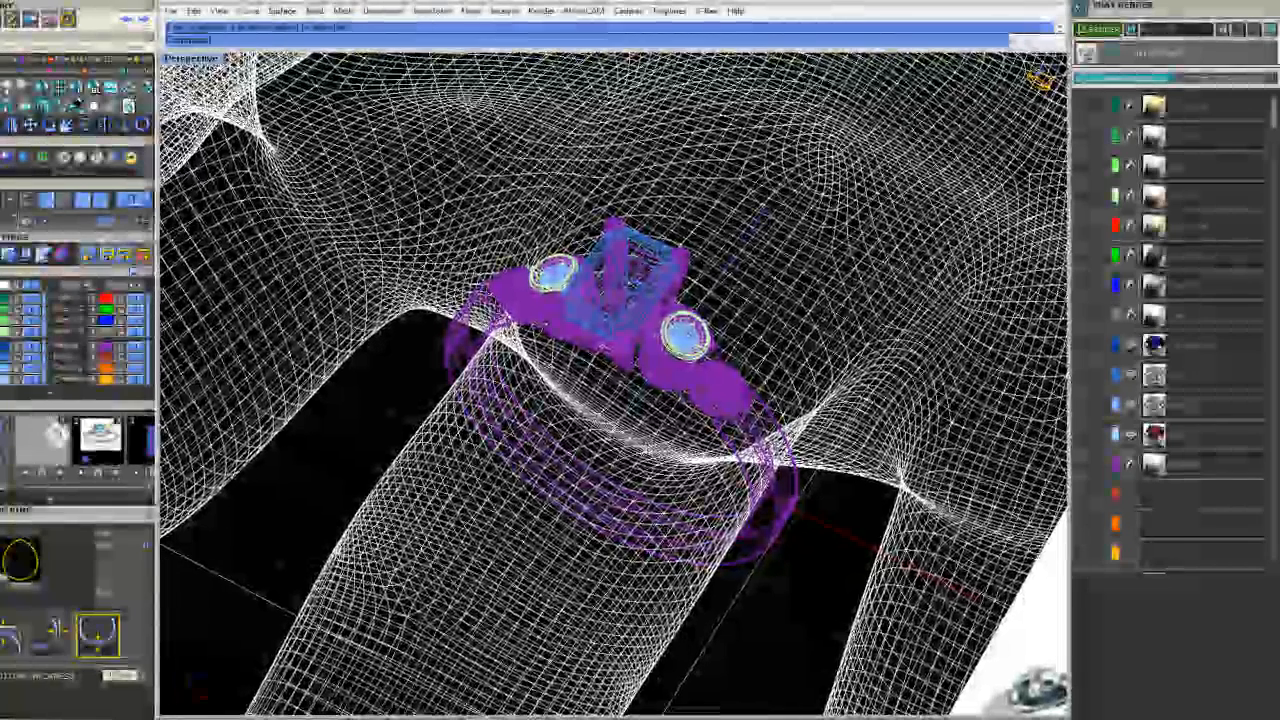
pyautogui.click(1043, 663)
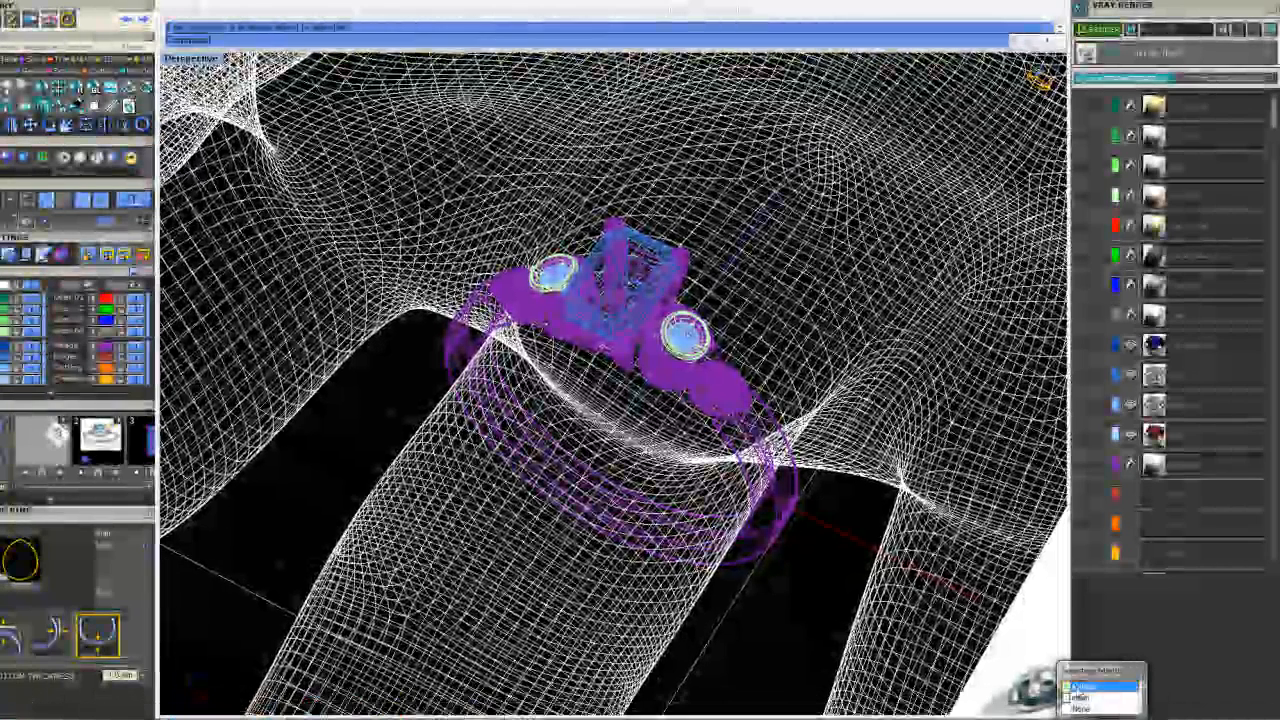
pyautogui.click(918, 668)
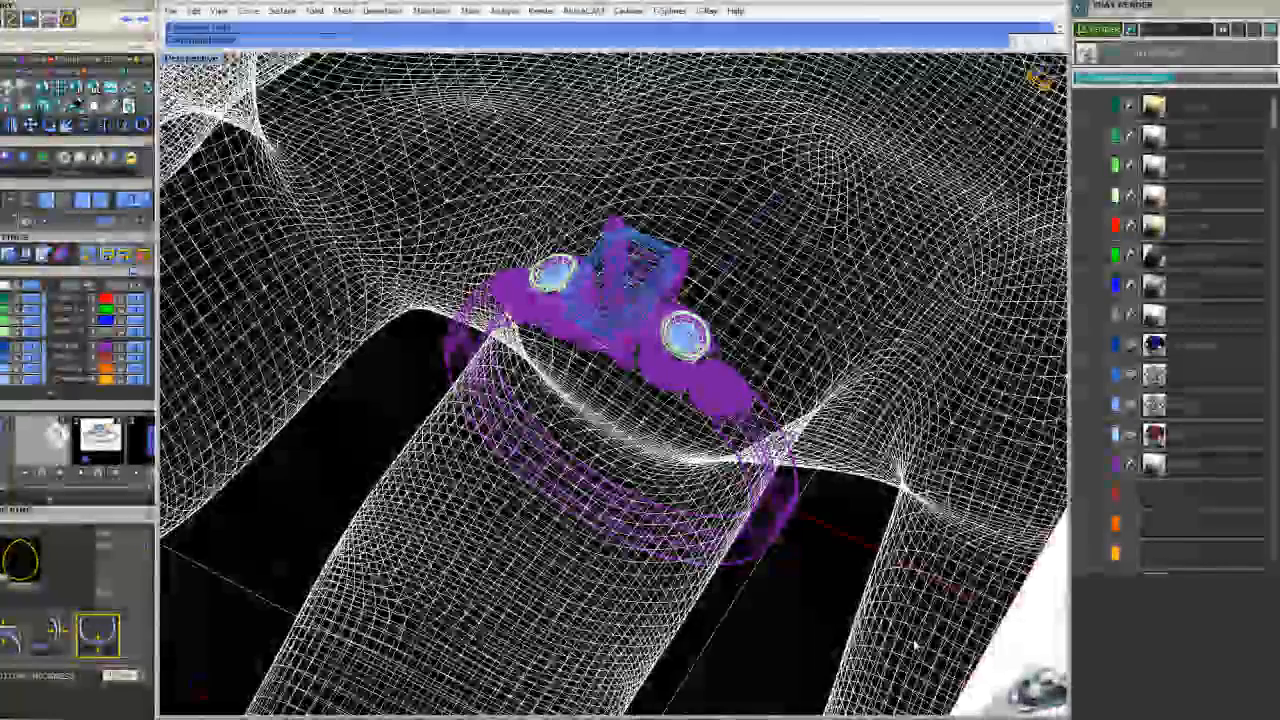
pyautogui.moveTo(760, 513); pyautogui.dragTo(625, 480, button='right')
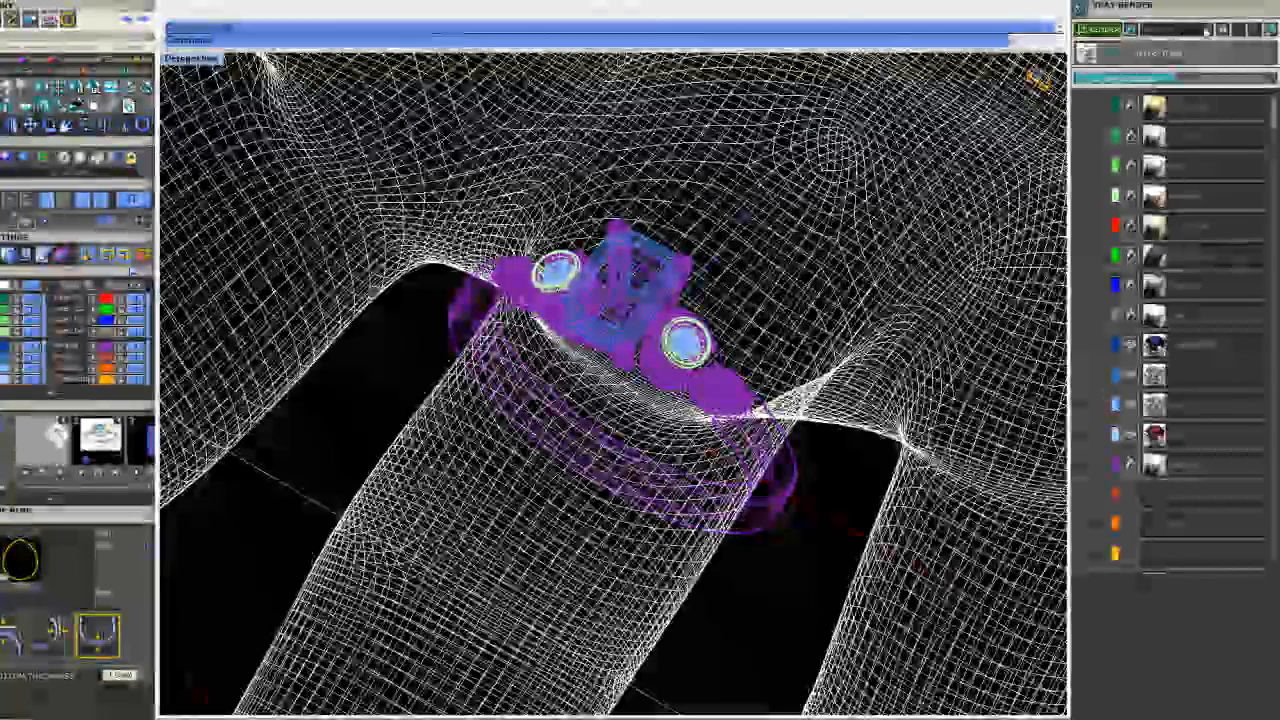
# Set the V-Ray output size to 400x400 and render the ring on the hand
pyautogui.click(1207, 30)
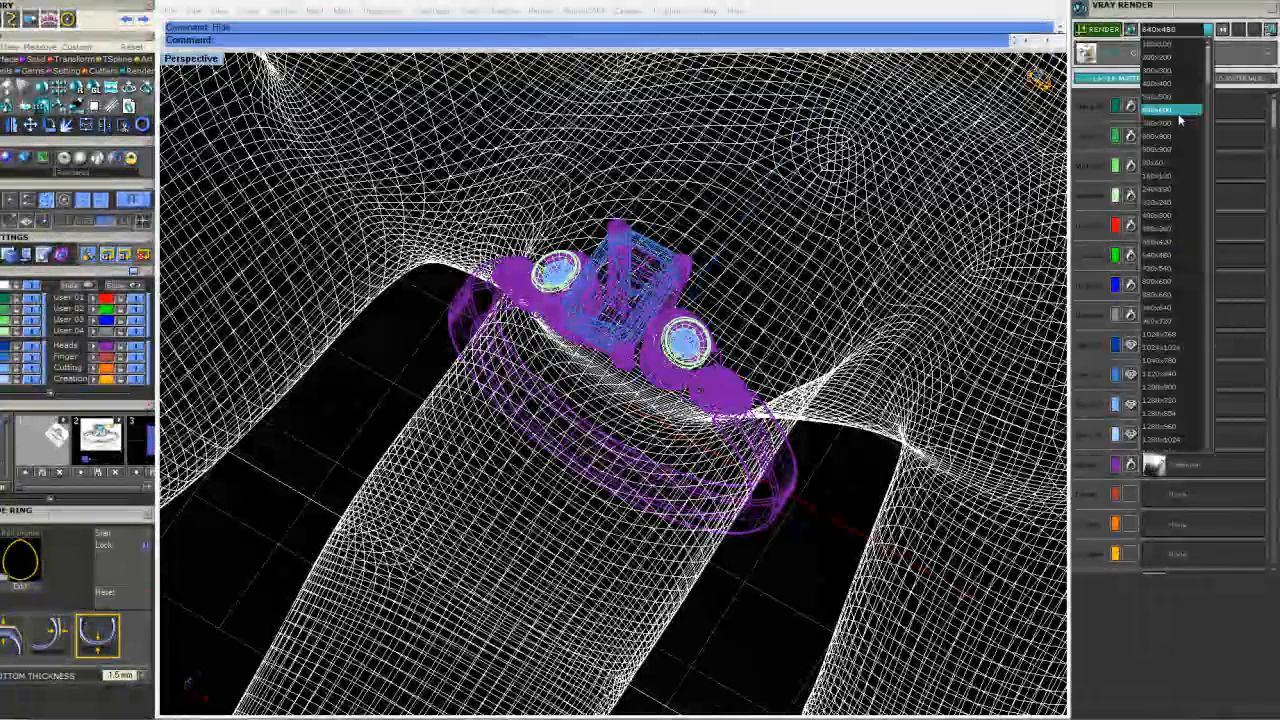
pyautogui.click(1166, 85)
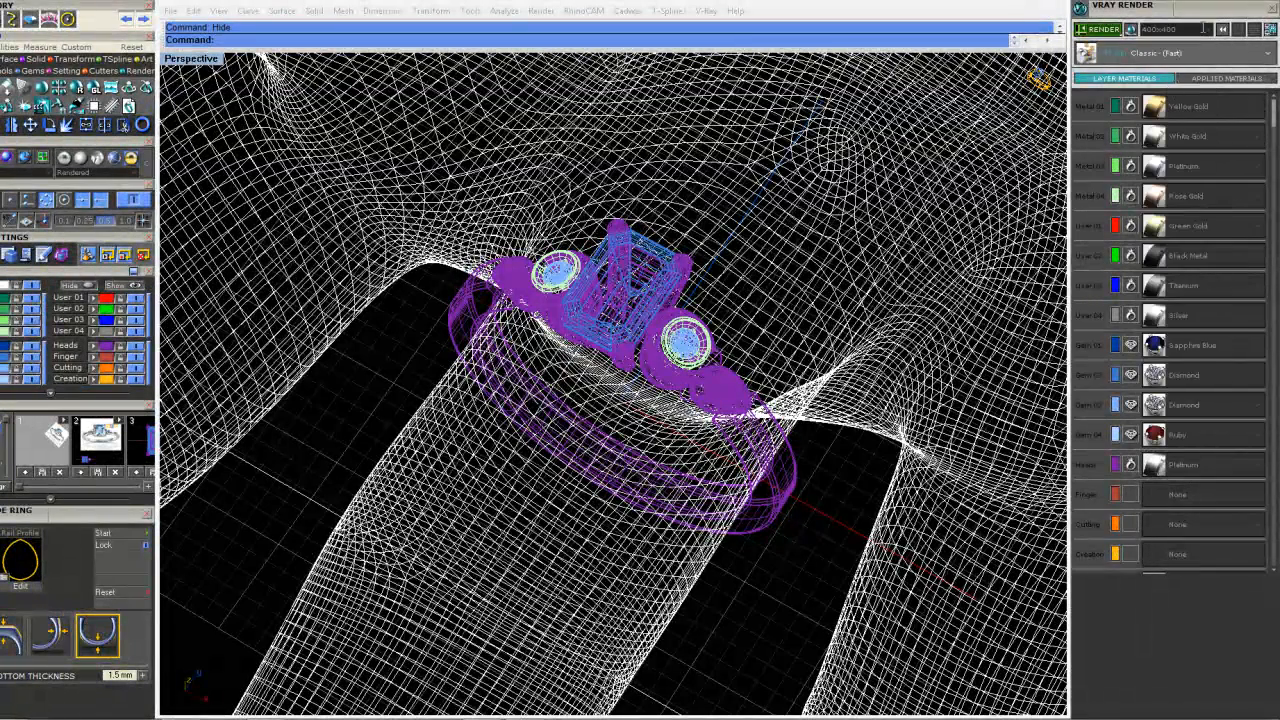
pyautogui.click(1100, 30)
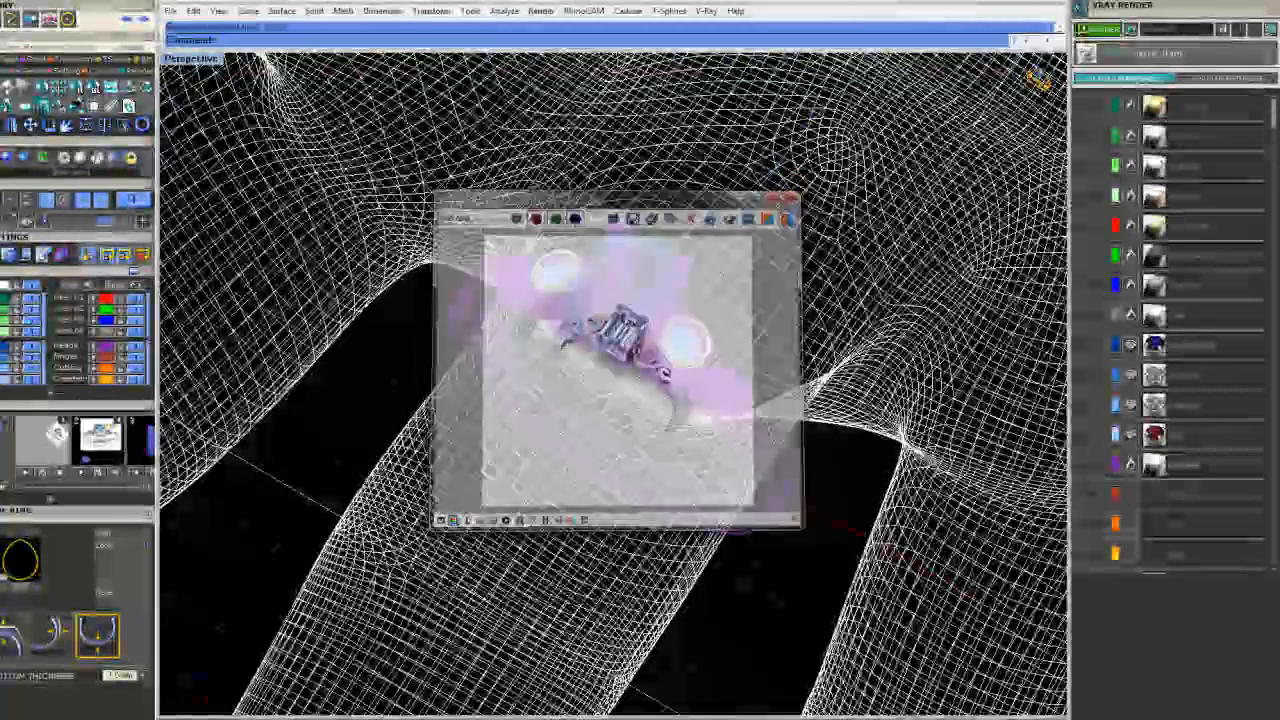
# Select both side stones, set the Gem 02 render material to Tourmaline Pink, and render the ring again
pyautogui.click(688, 345)
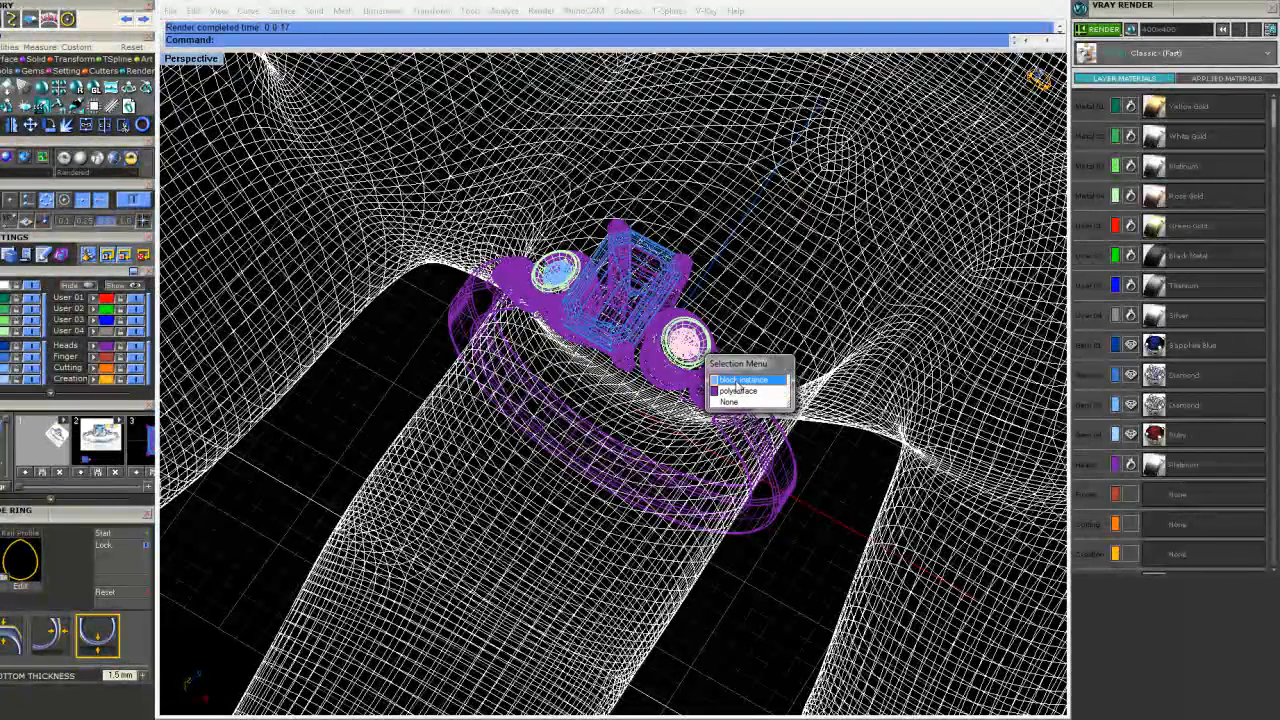
pyautogui.click(738, 386)
pyautogui.click(563, 272)
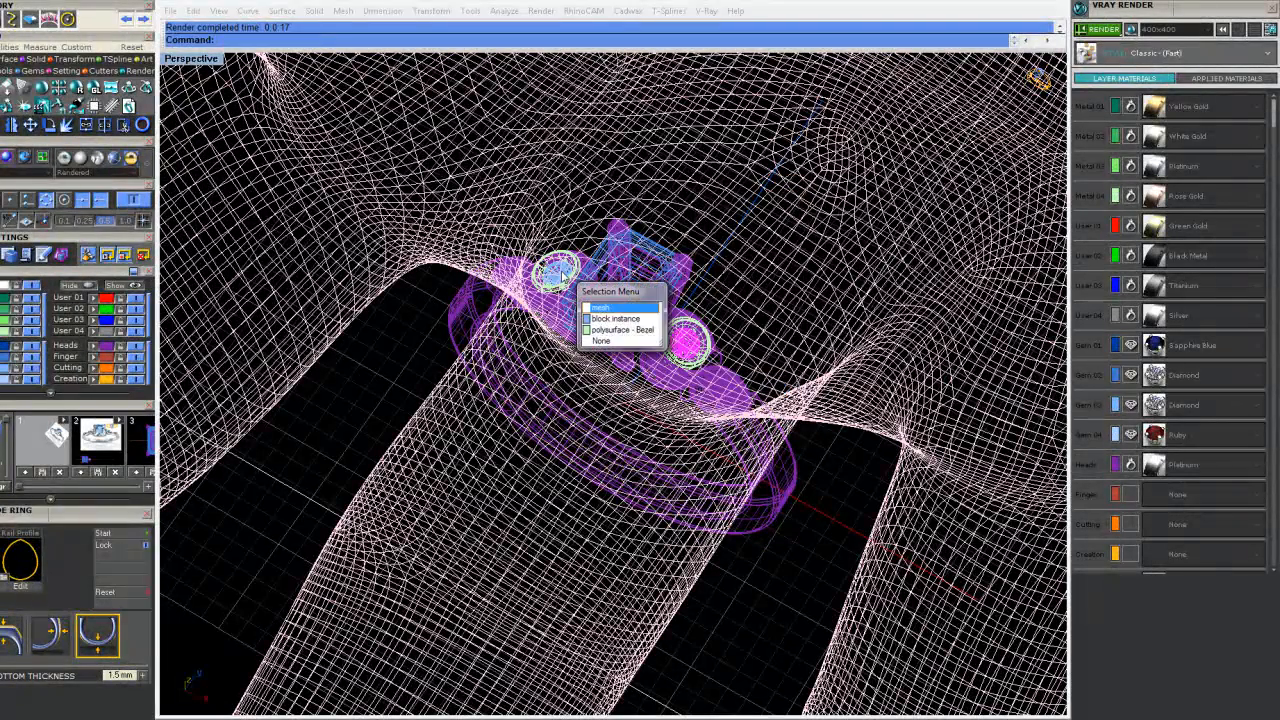
pyautogui.click(613, 313)
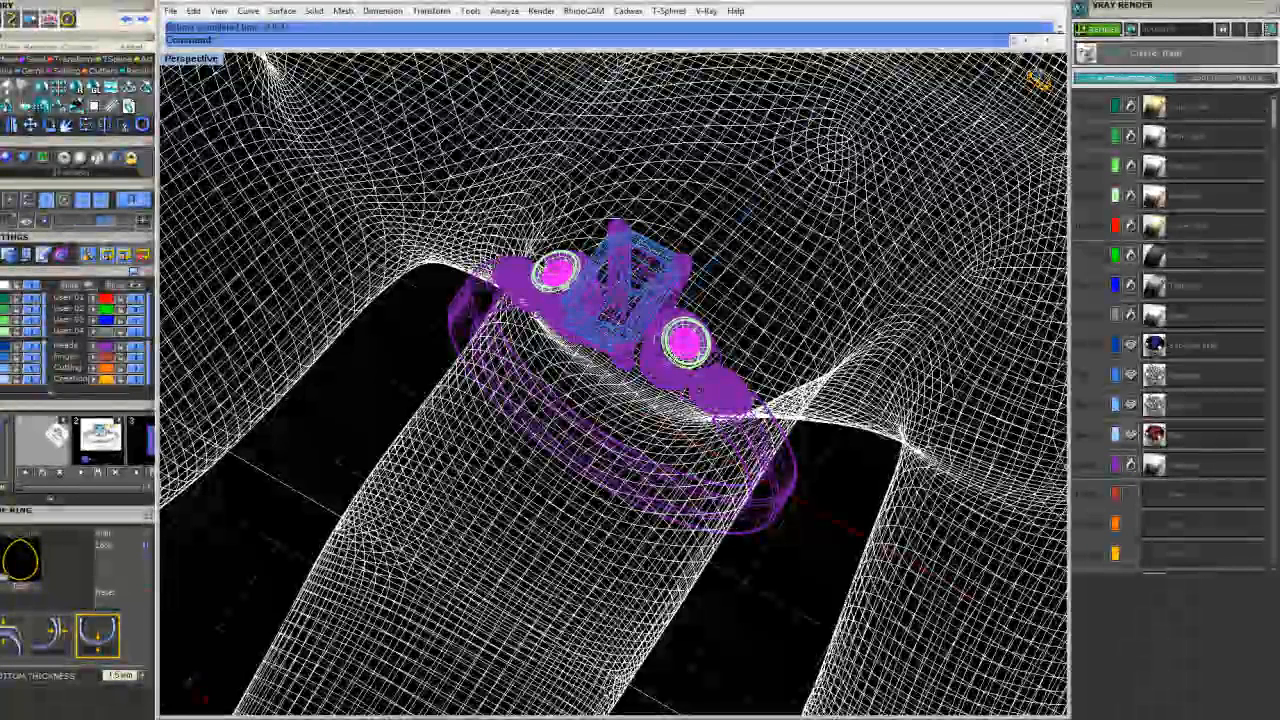
pyautogui.click(1246, 383)
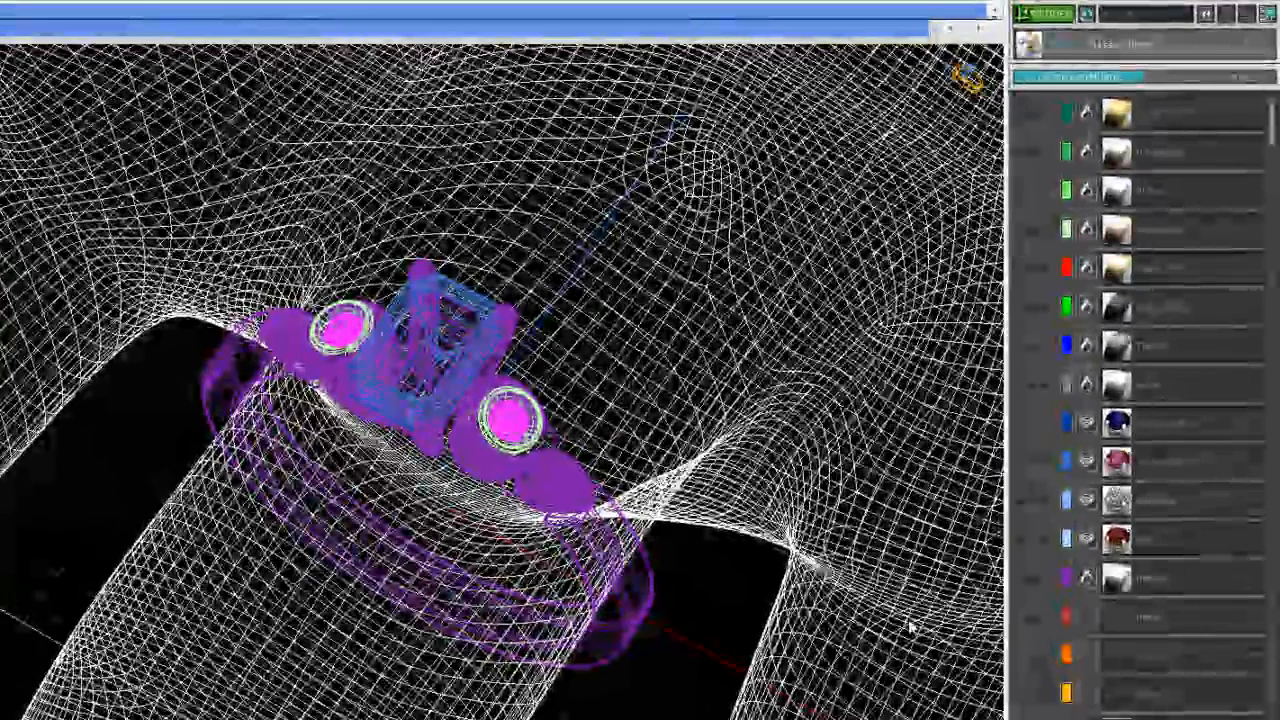
pyautogui.click(1149, 390)
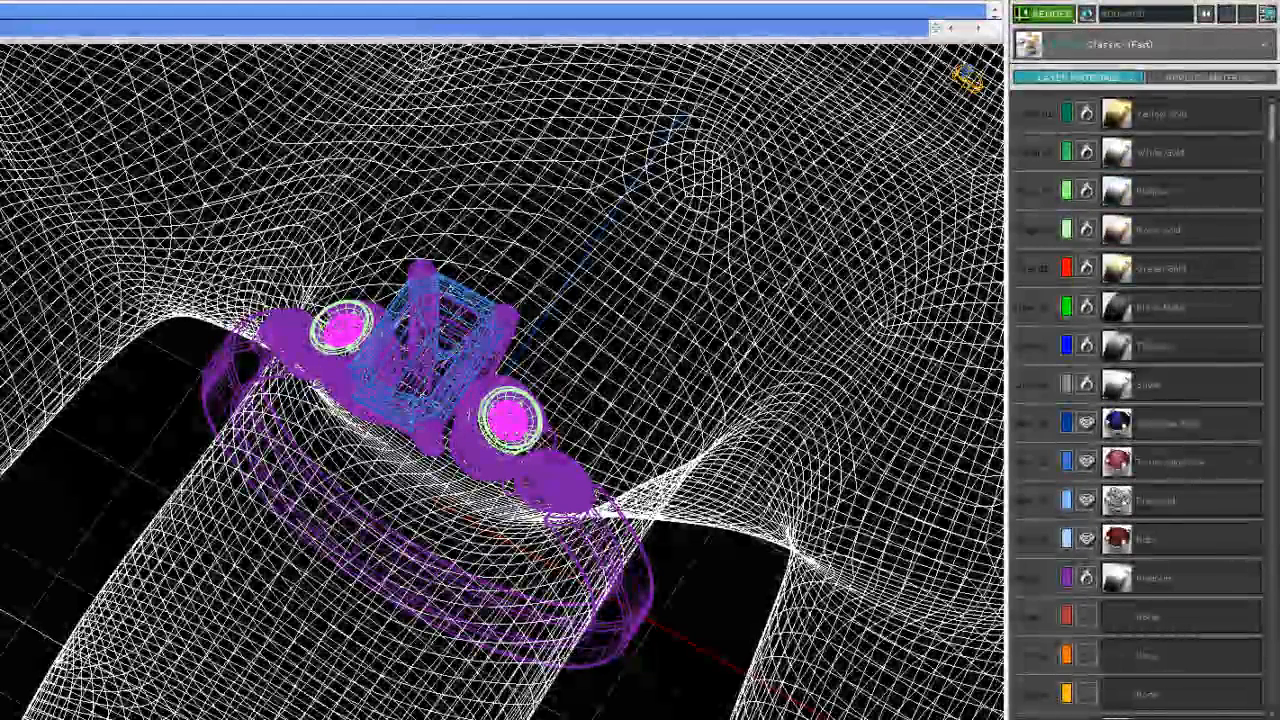
pyautogui.click(80, 446)
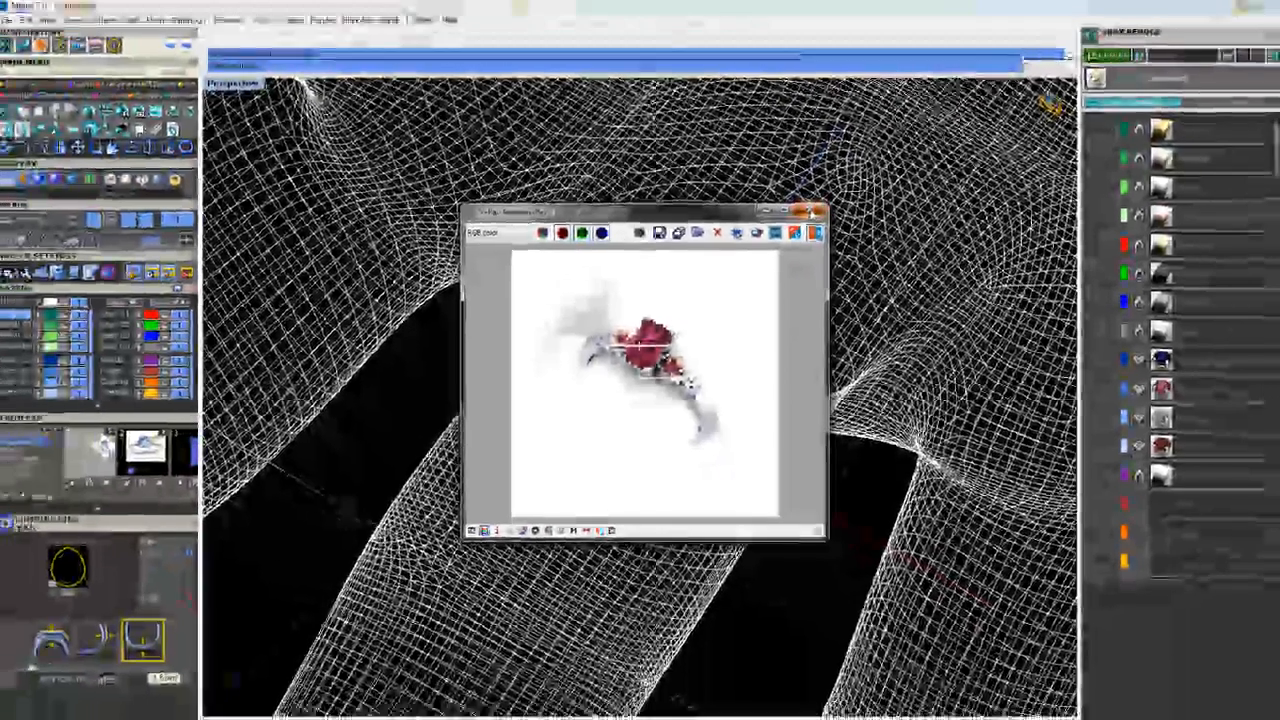
pyautogui.click(884, 117)
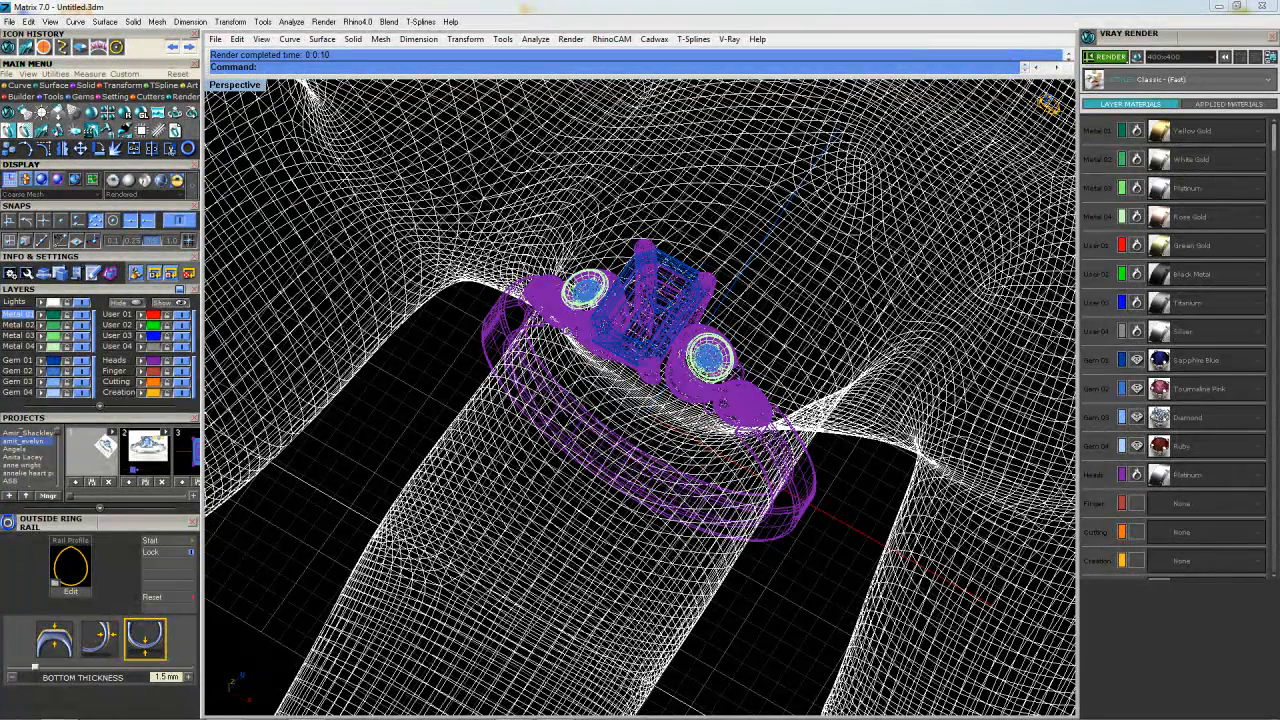
# Move the emerald-cut centre stone to the diamond gem layer and render with a lighter pink Gem 02 material
pyautogui.click(634, 272)
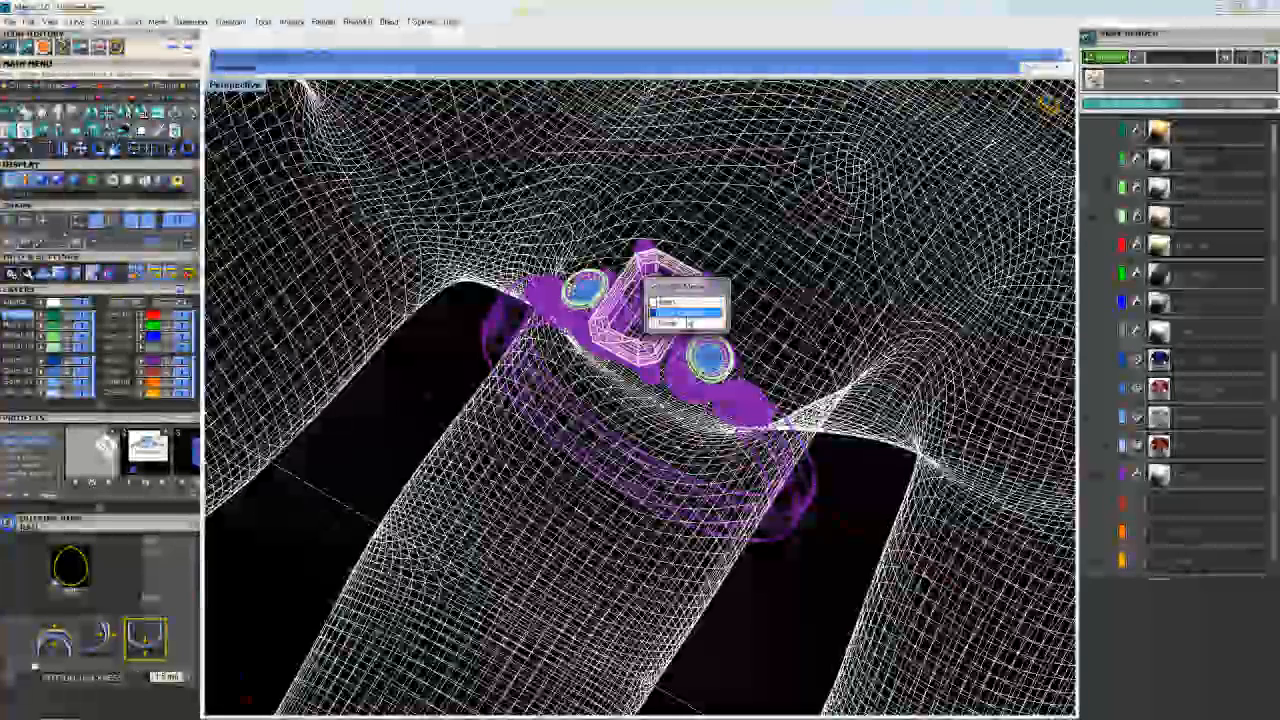
pyautogui.click(683, 312)
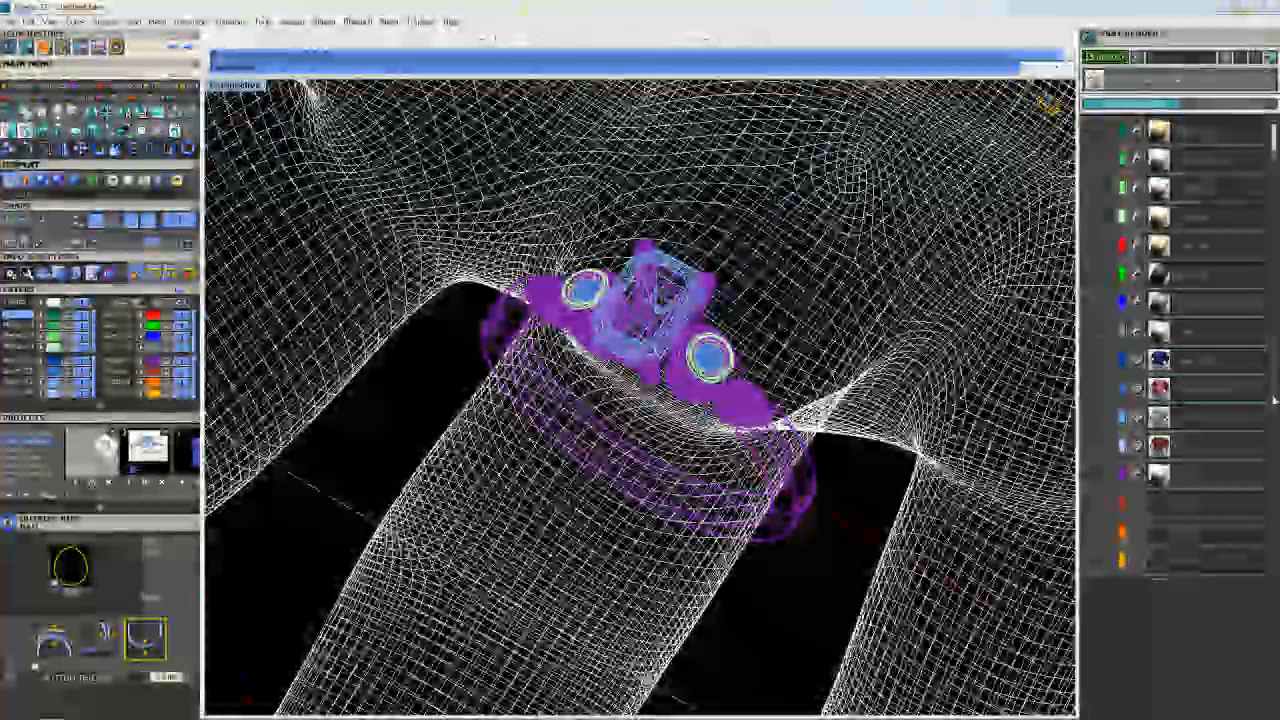
pyautogui.click(1256, 392)
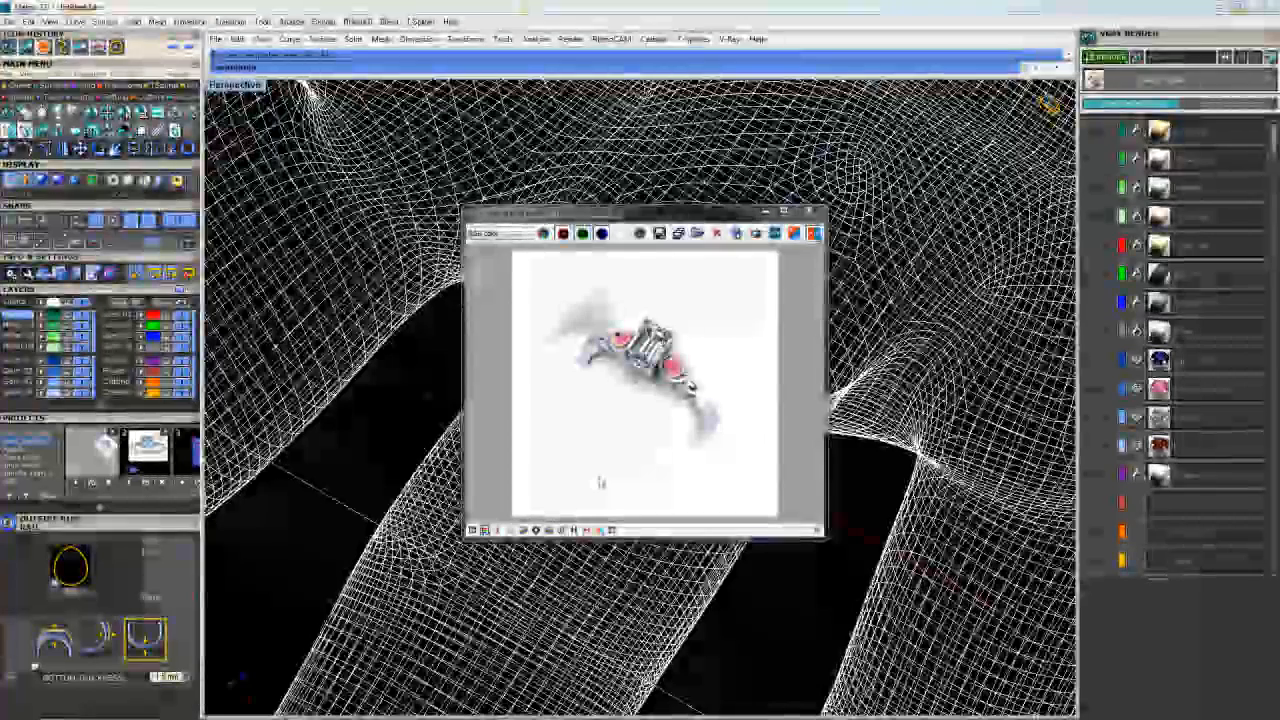
pyautogui.click(809, 211)
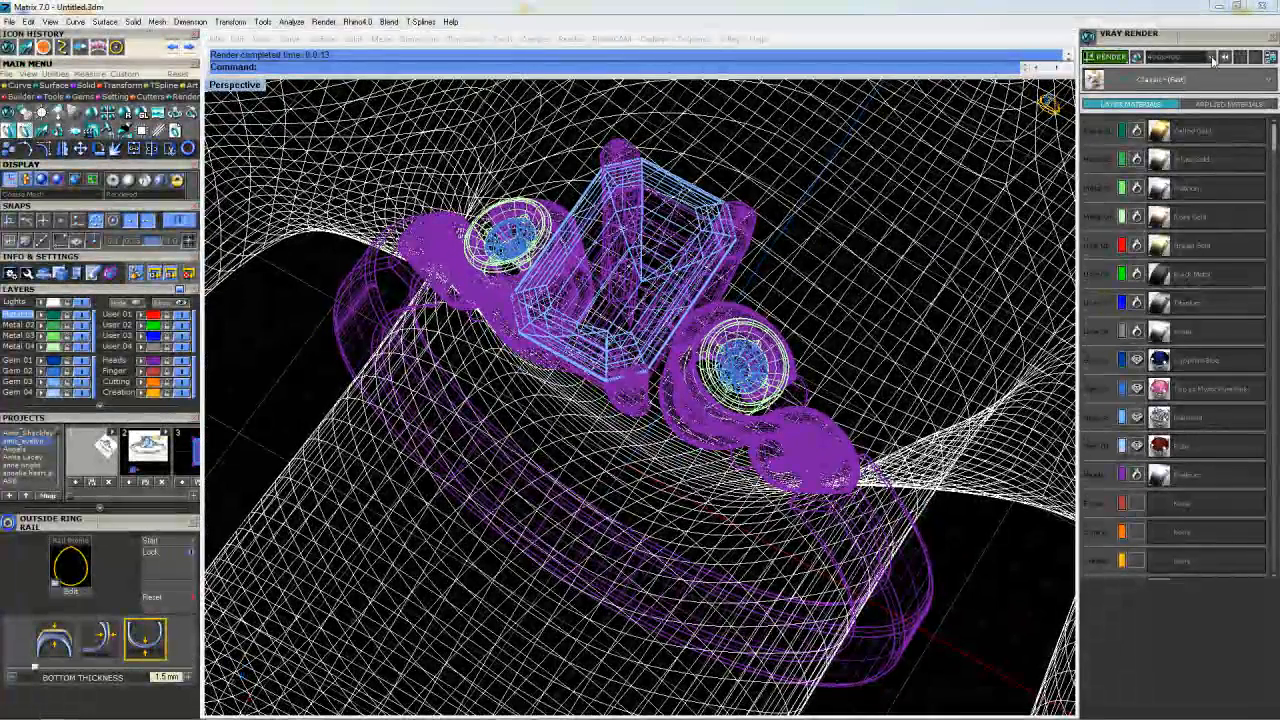
# Choose a larger V-Ray output size for a closer view of the ring
pyautogui.click(1210, 56)
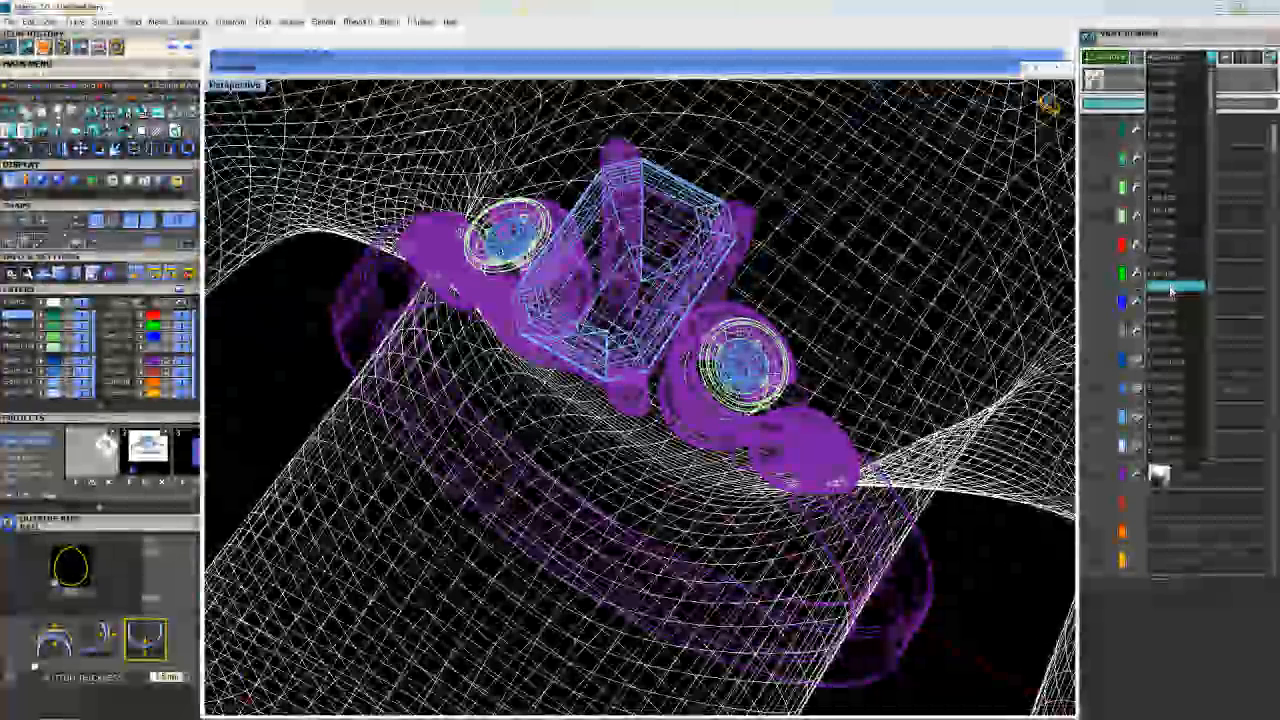
pyautogui.click(1170, 276)
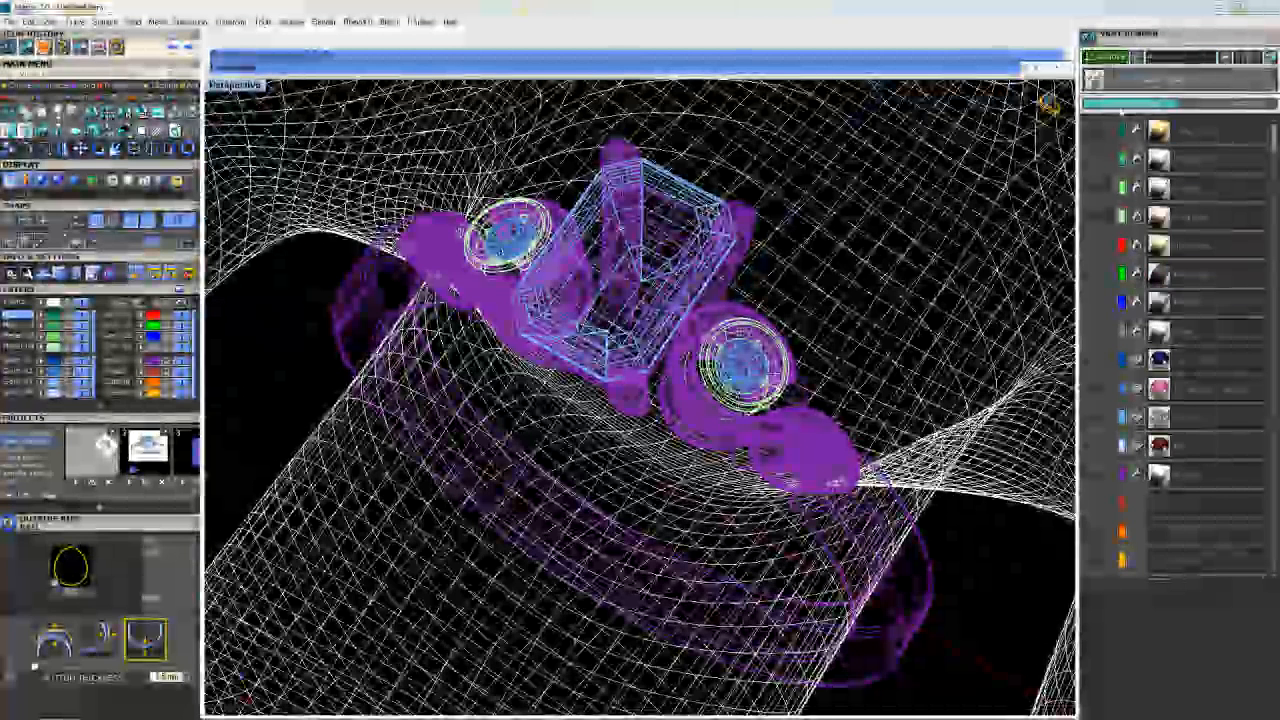